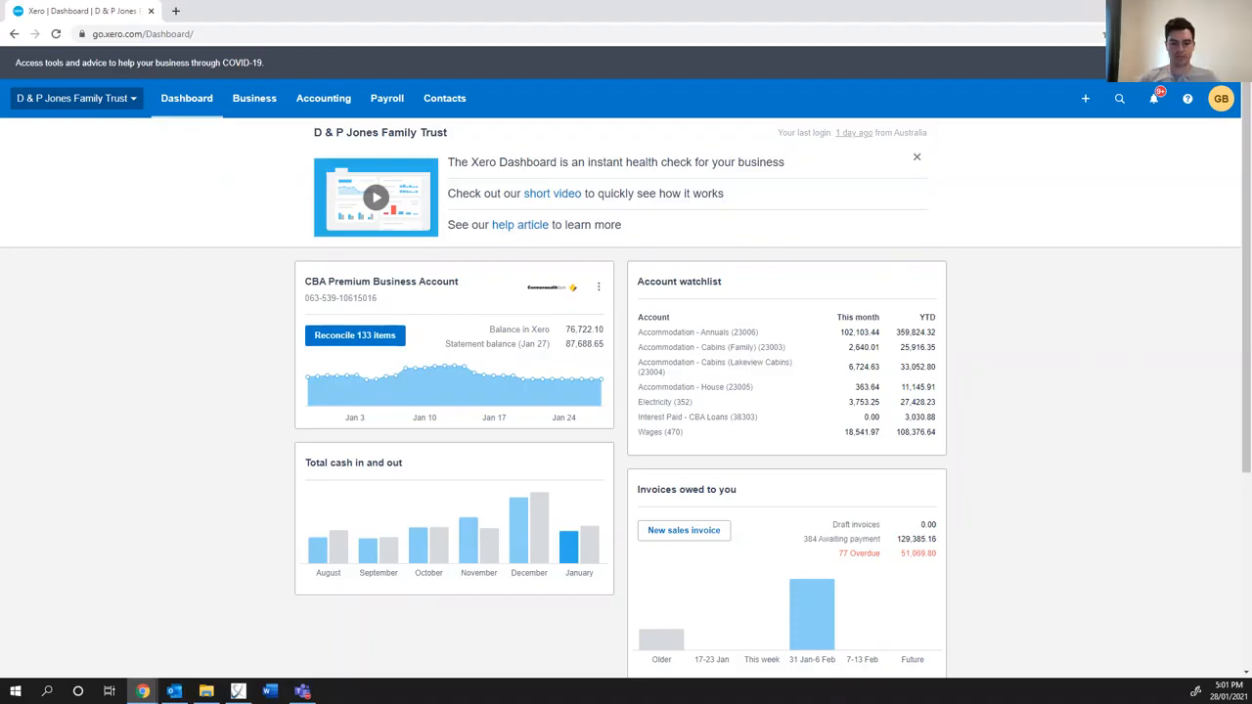
key("alt+Tab")
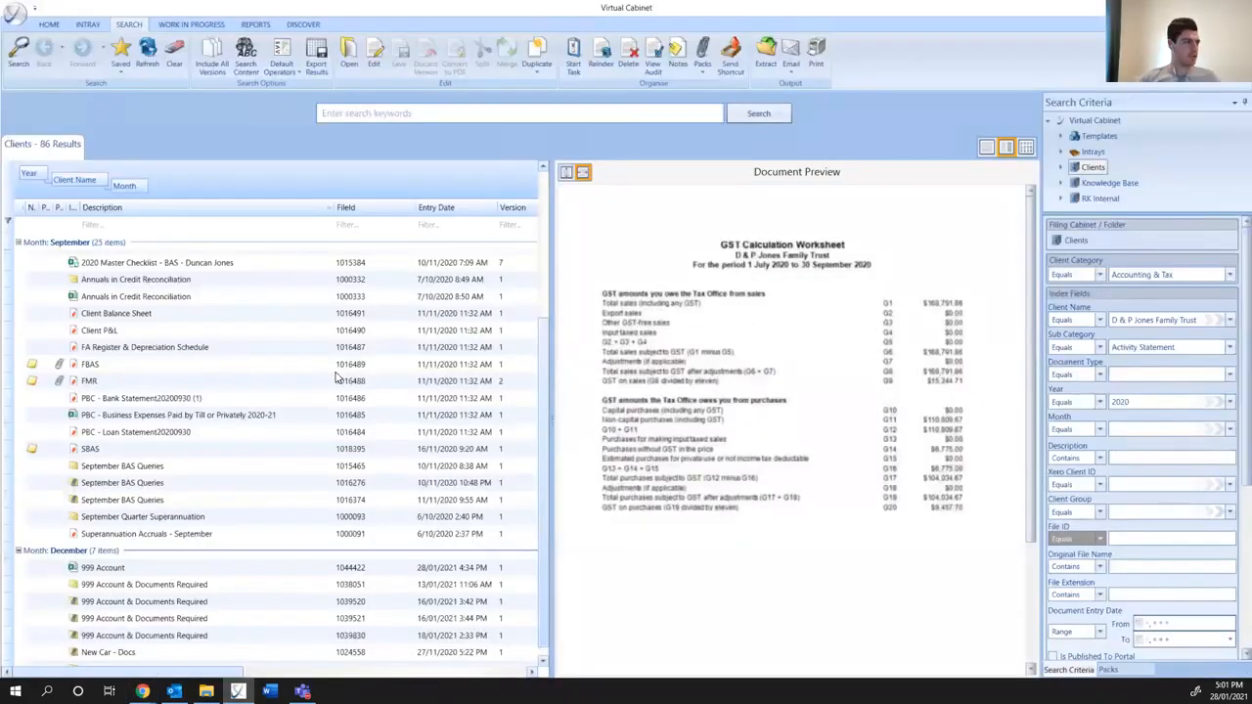
scroll(337, 377, "up", 4)
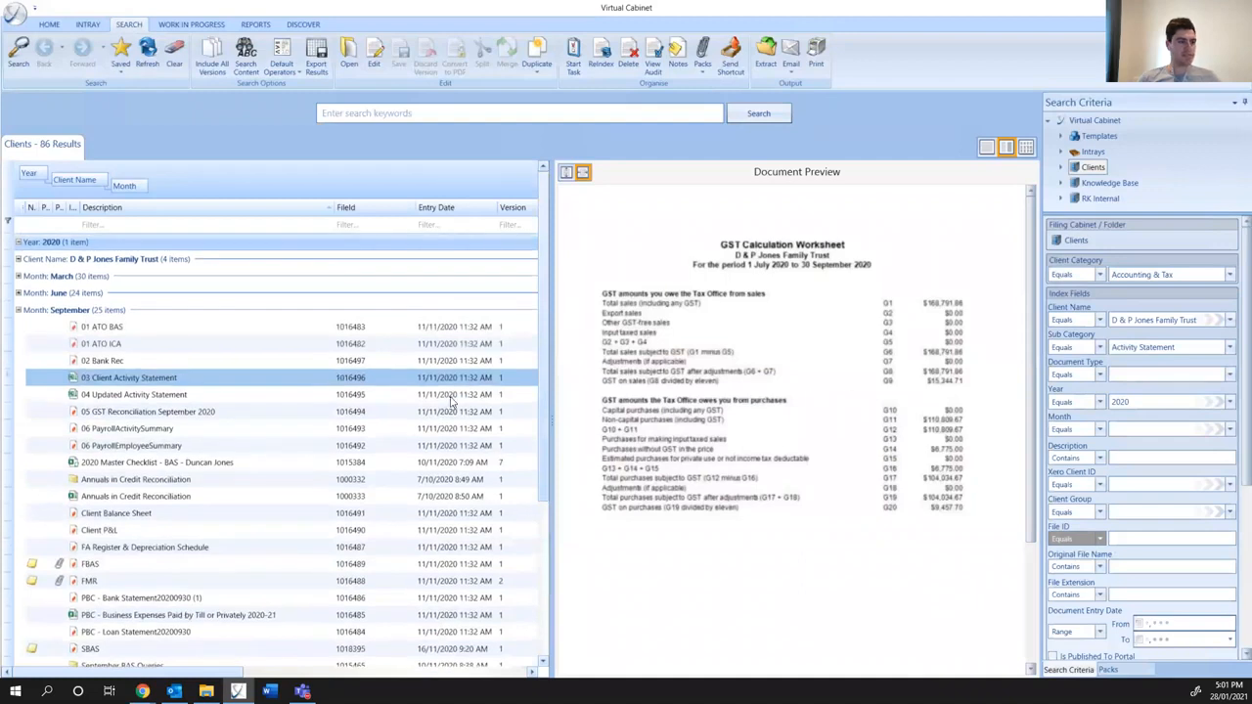
scroll(332, 431, "down", 4)
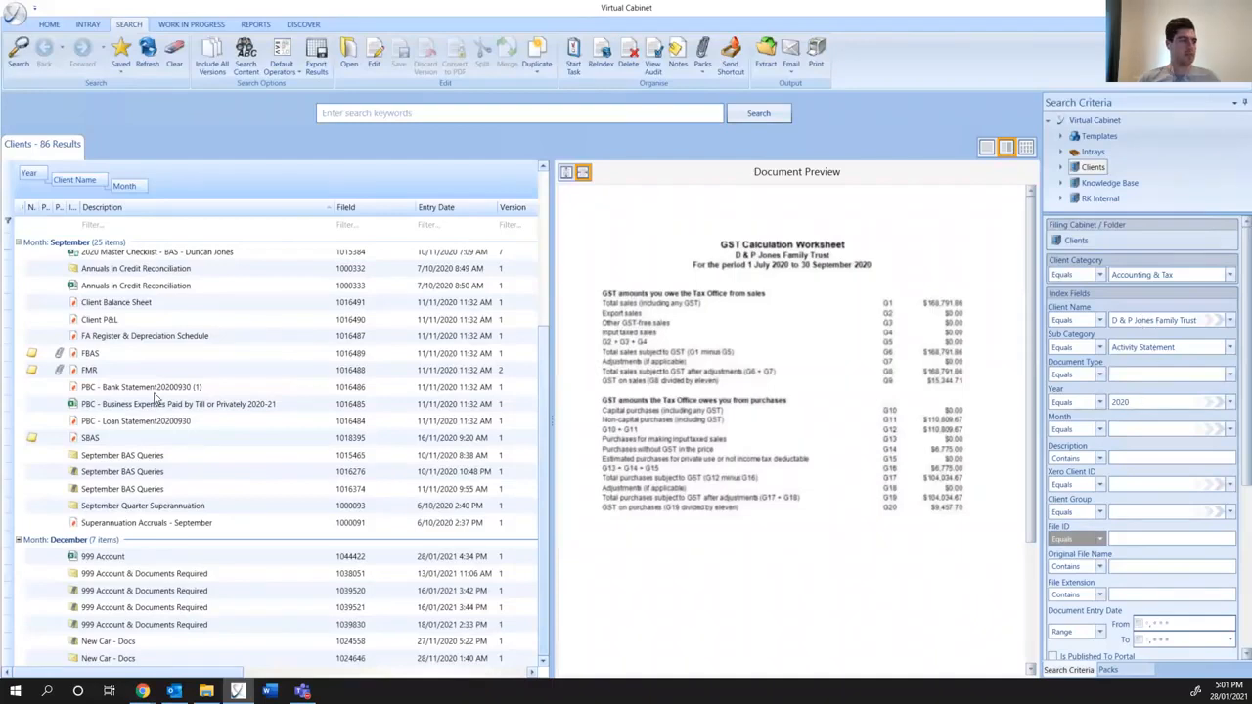
scroll(122, 362, "up", 3)
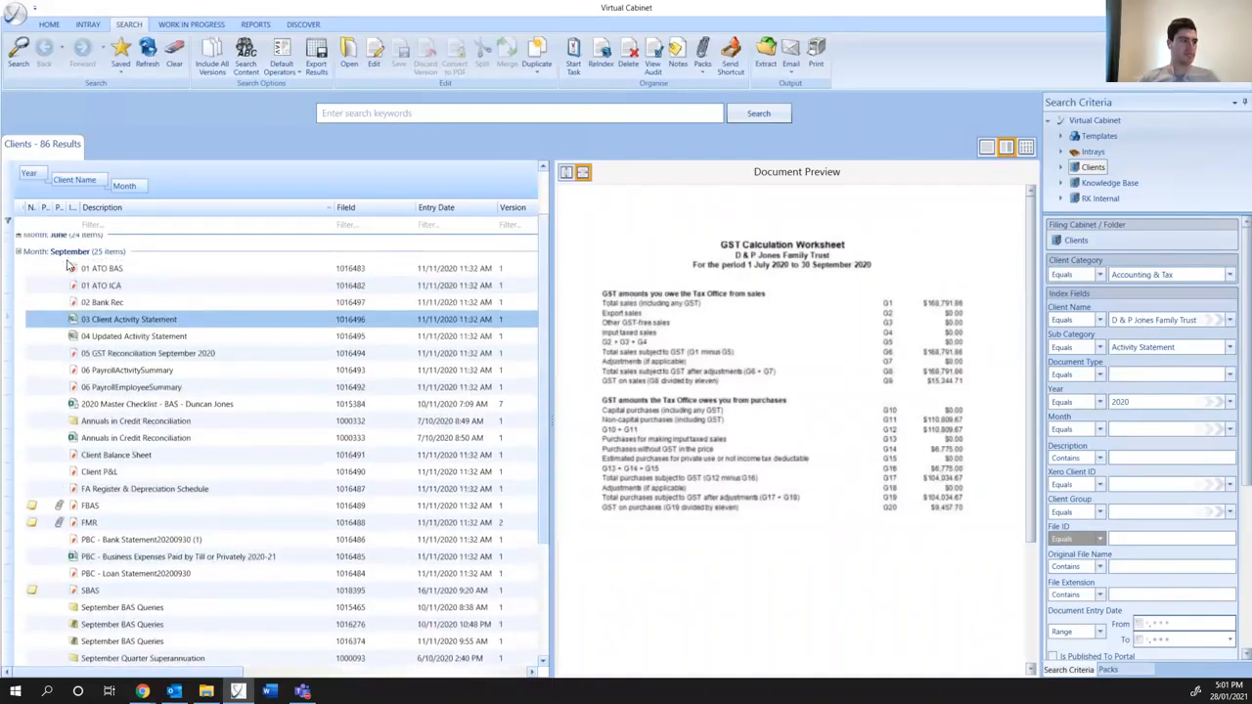
scroll(68, 264, "up", 2)
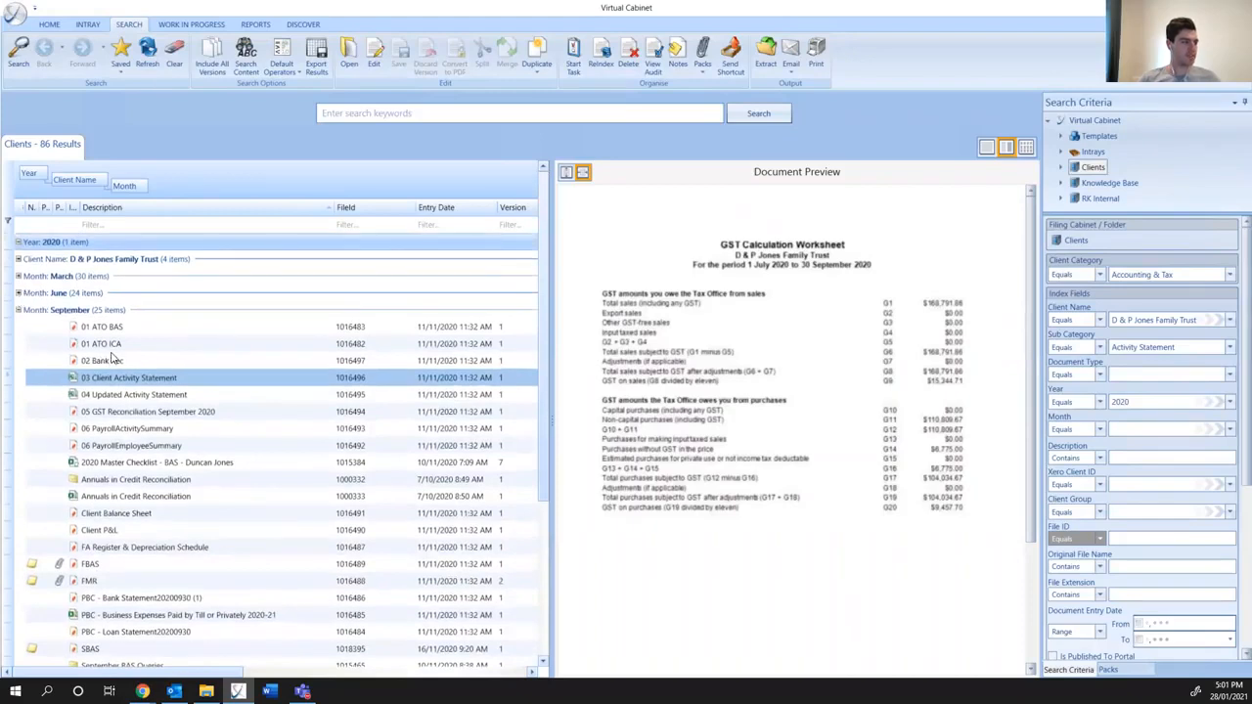
scroll(112, 360, "down", 3)
scroll(117, 349, "up", 1)
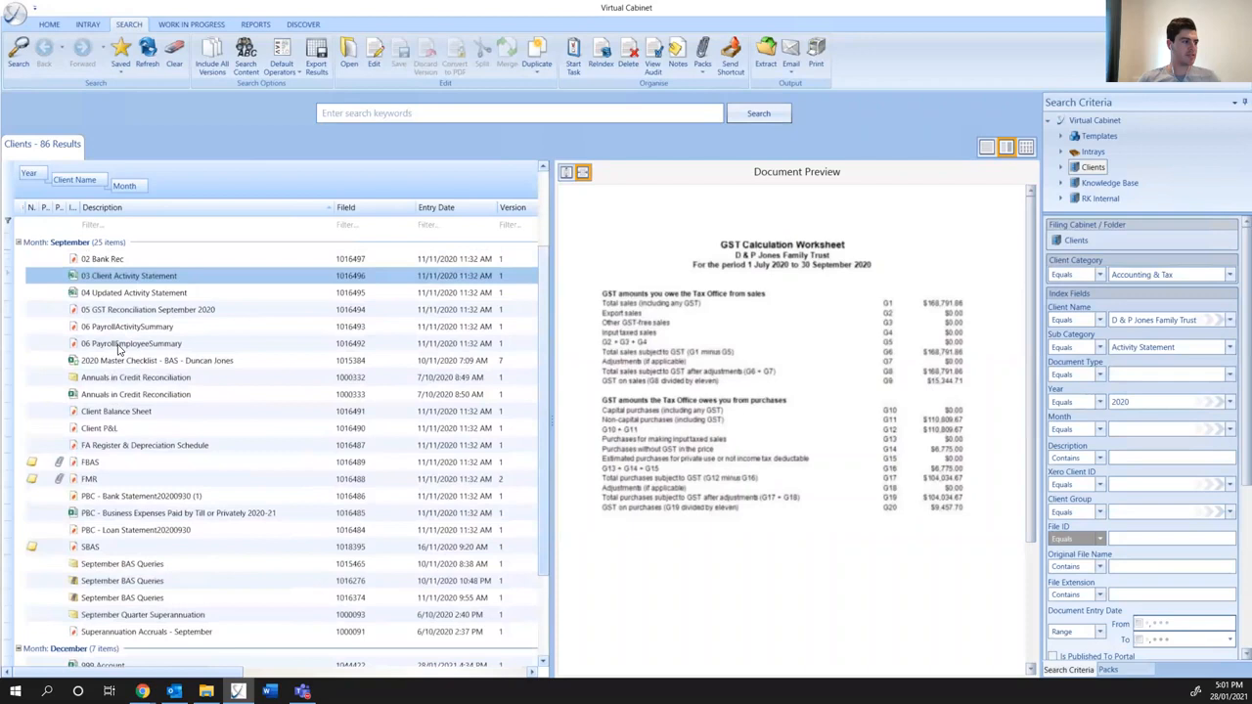
- Preview the September GST Reconciliation, ATO BAS, ATO ICA, Bank Rec and PayrollActivitySummary workpapers
left_click(117, 315)
scroll(116, 328, "up", 2)
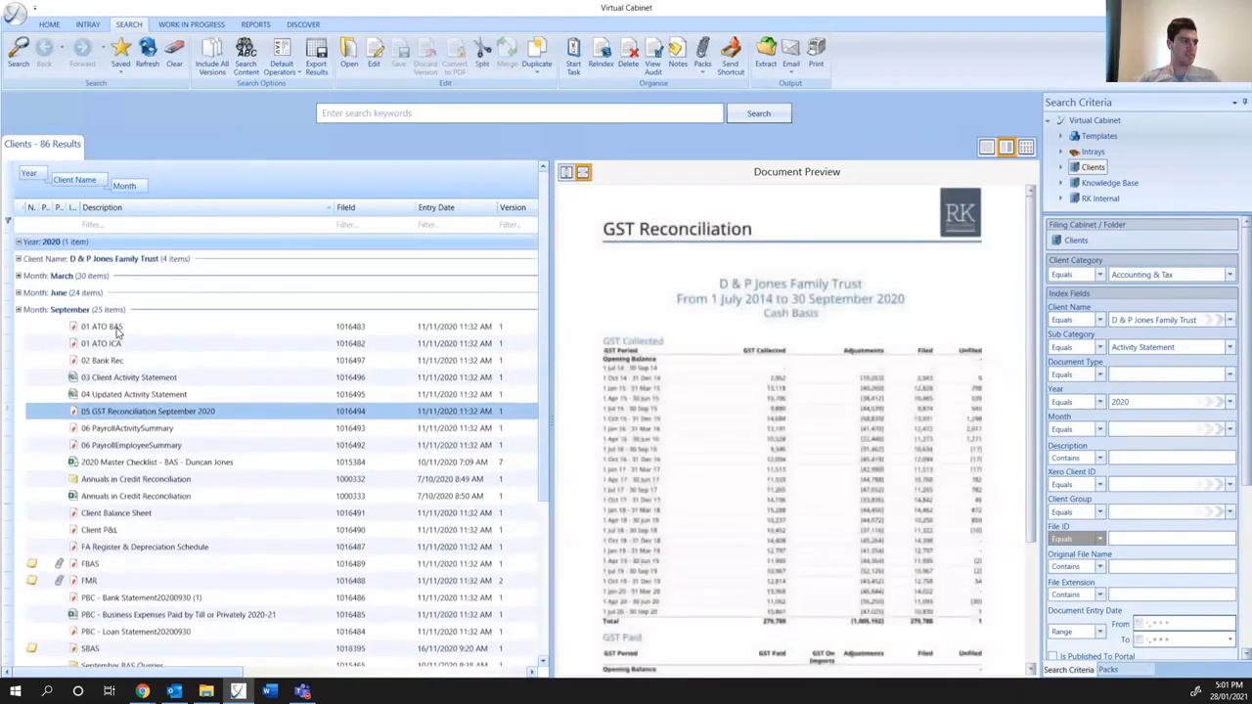
left_click(113, 332)
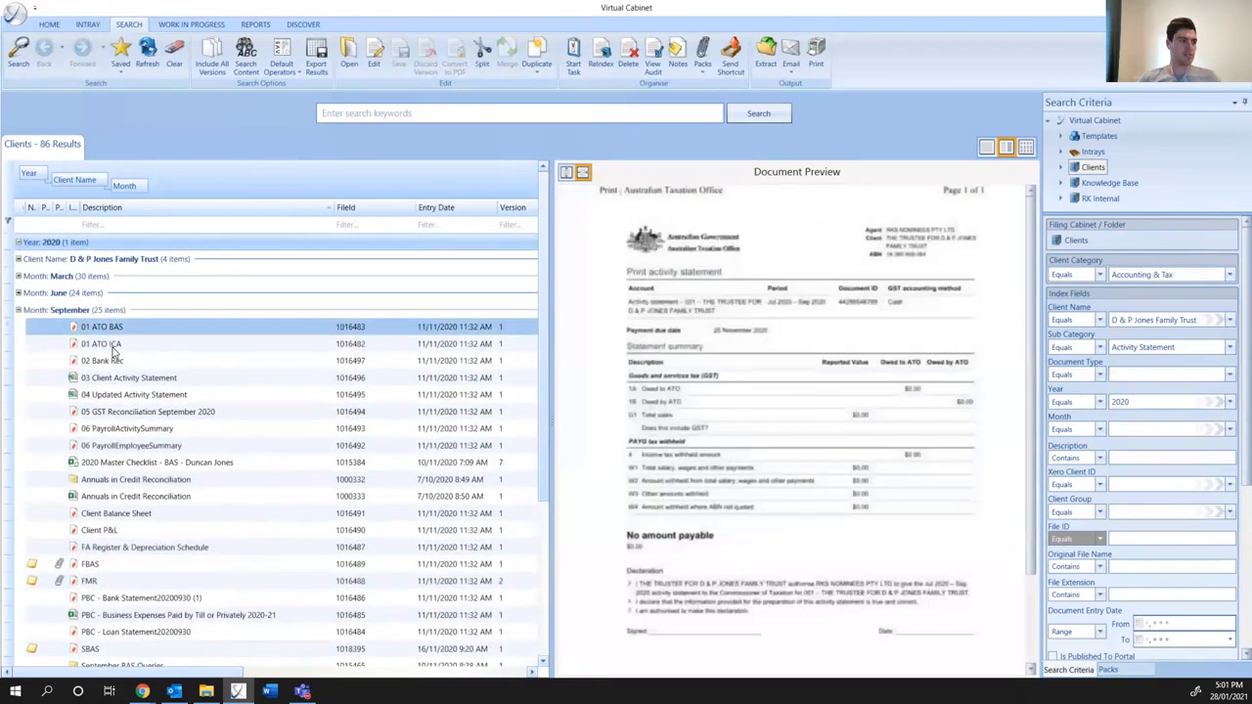
left_click(113, 345)
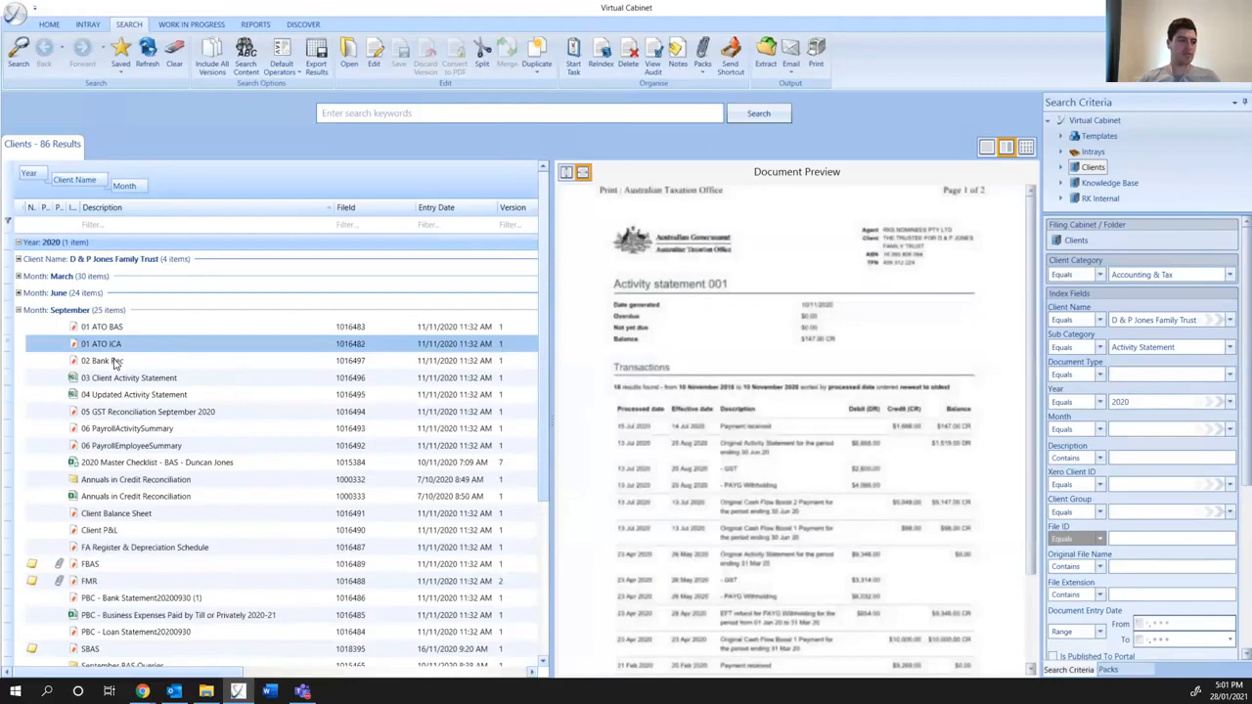
left_click(115, 362)
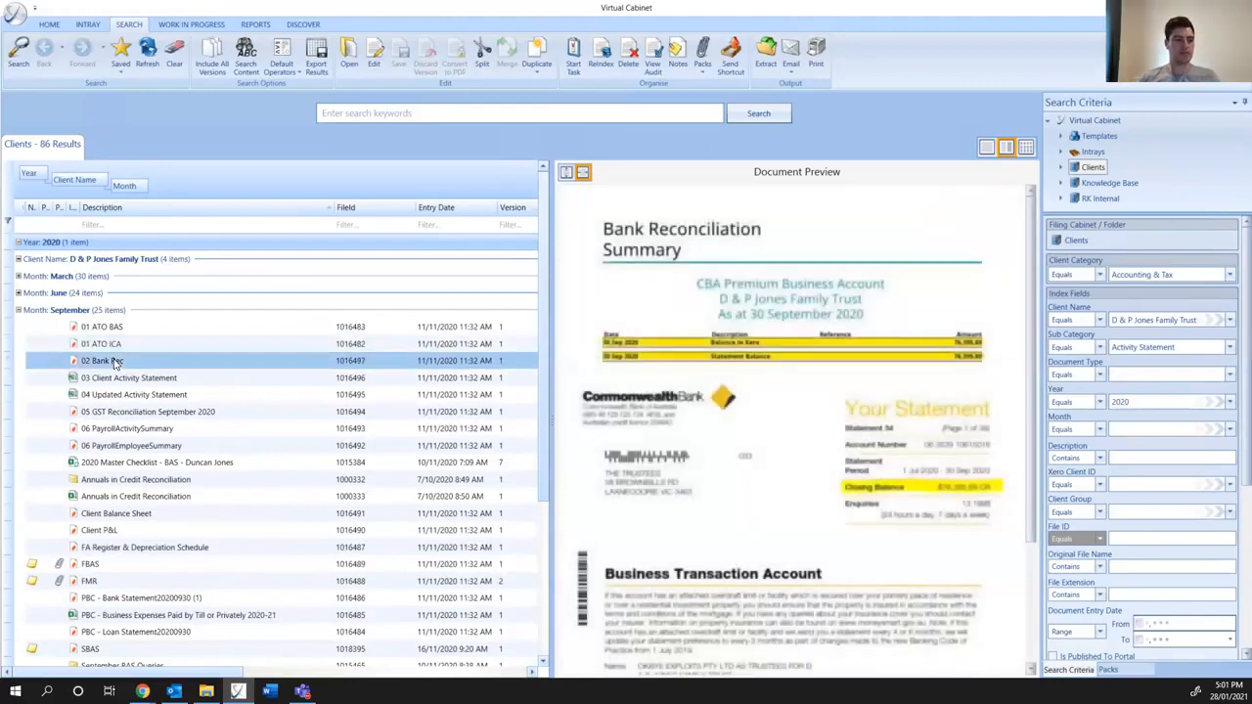
left_click(102, 414)
left_click(102, 430)
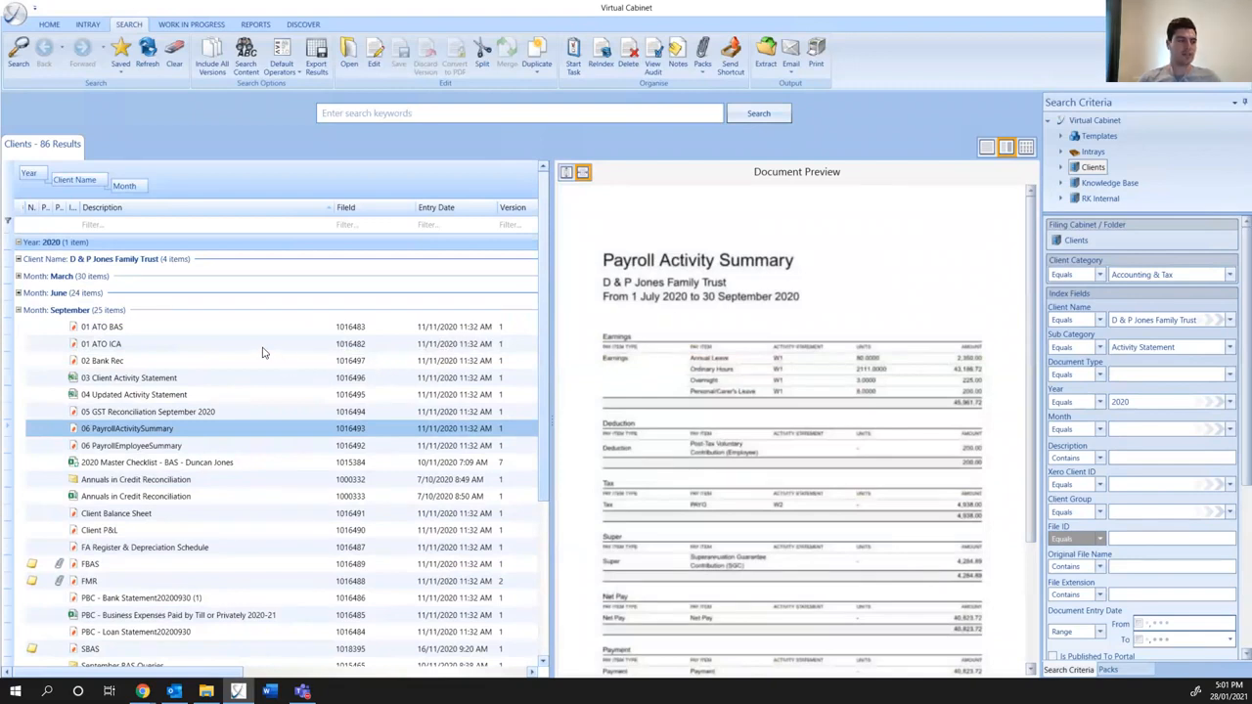
- Switch to Xero Practice Manager, find "jones" in the BAS job report and open the trust's BAS/Reports - December 2020 job in a separate tab
key("alt+Tab")
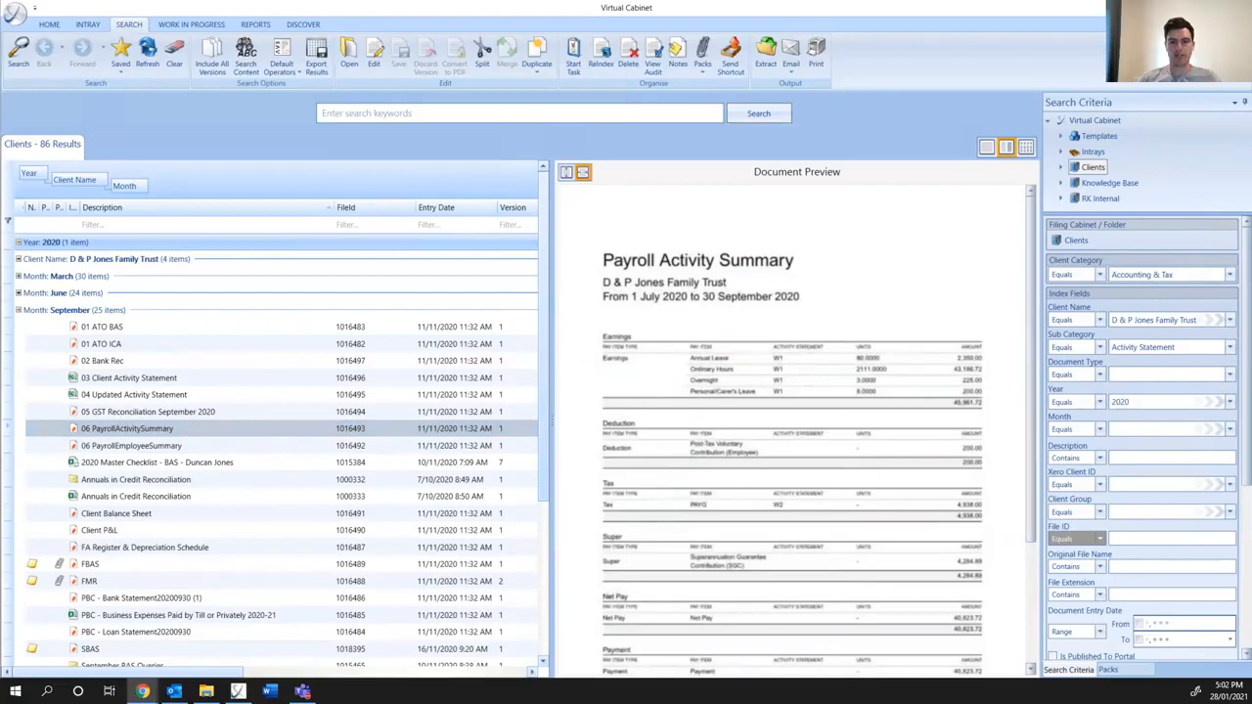
left_click_drag(1251, 195, 640, 3)
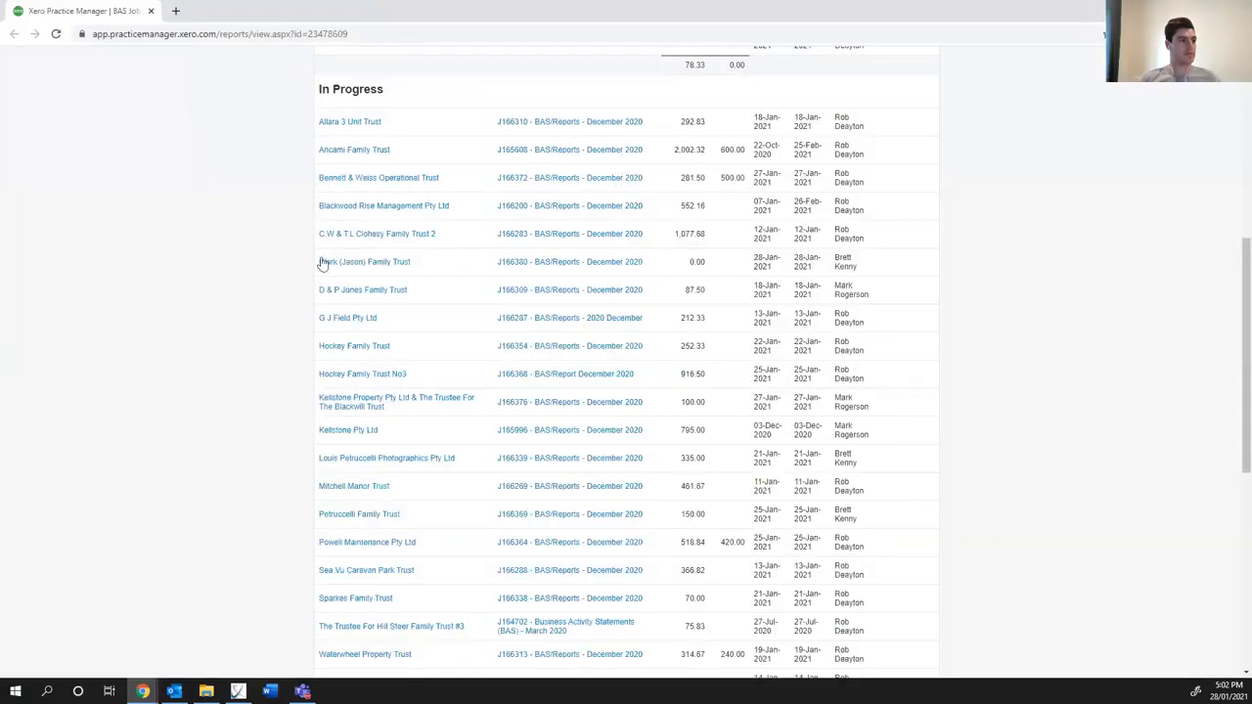
key("ctrl+f")
type("jones")
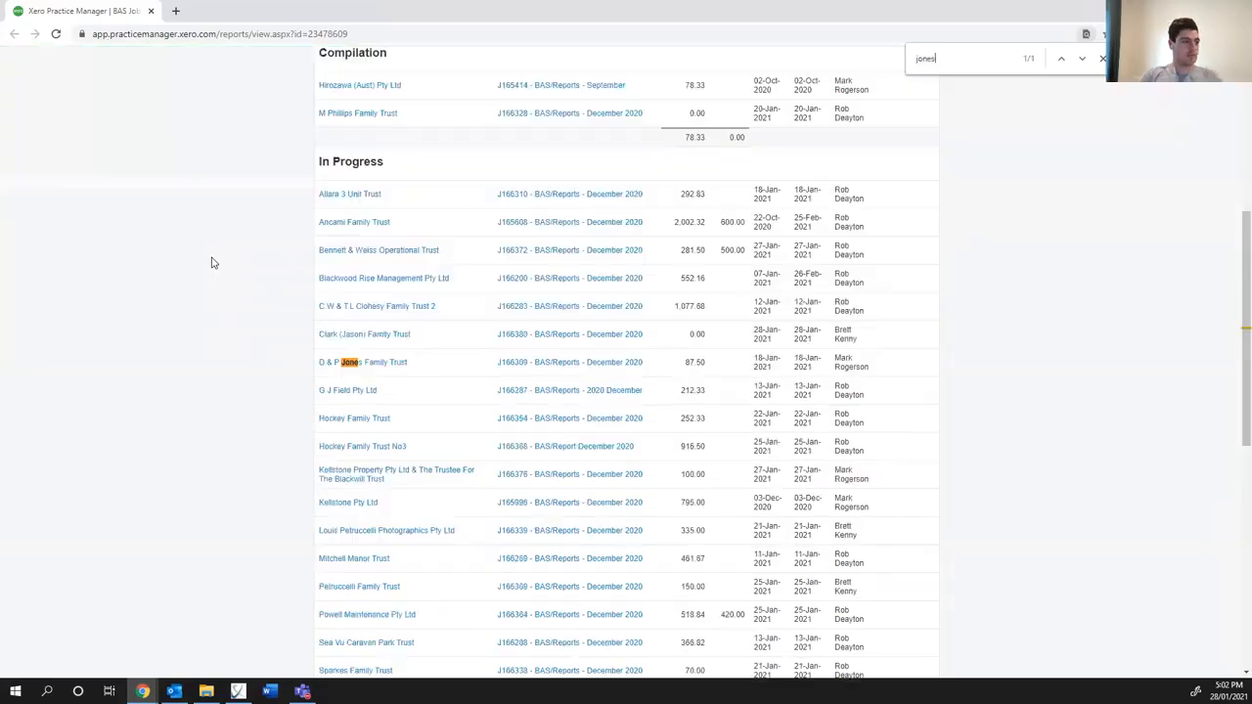
middle_click(559, 361)
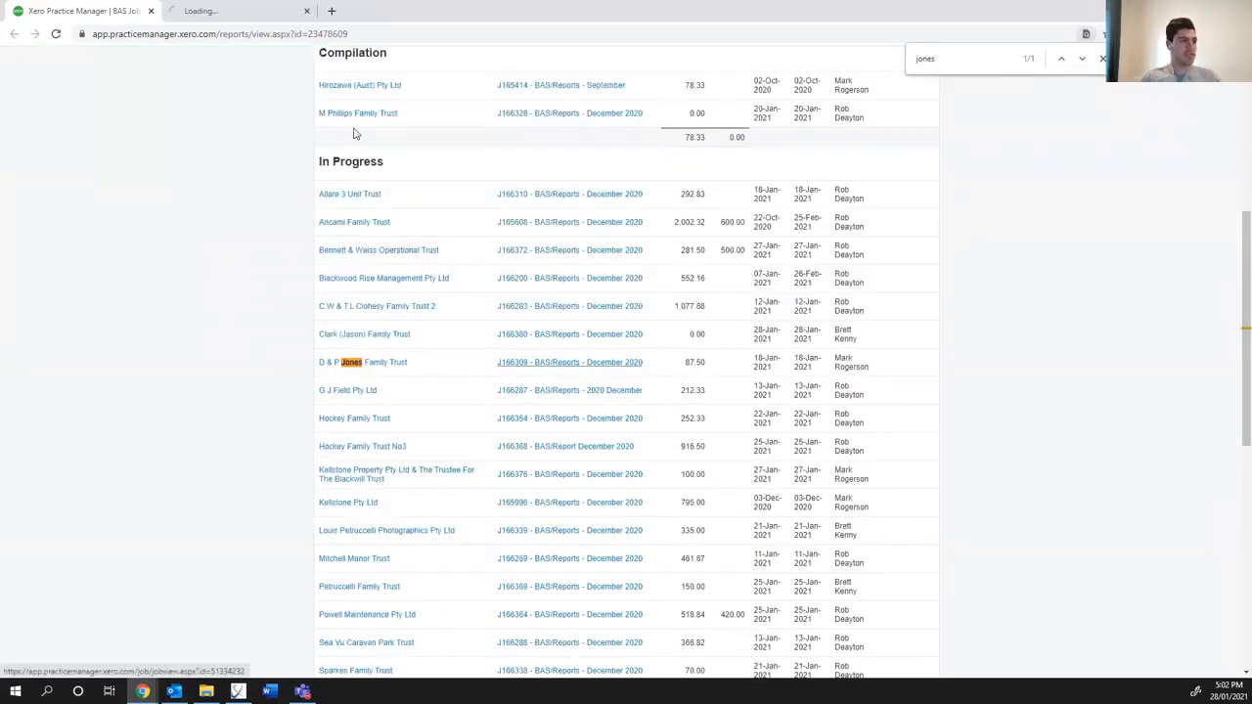
left_click(262, 17)
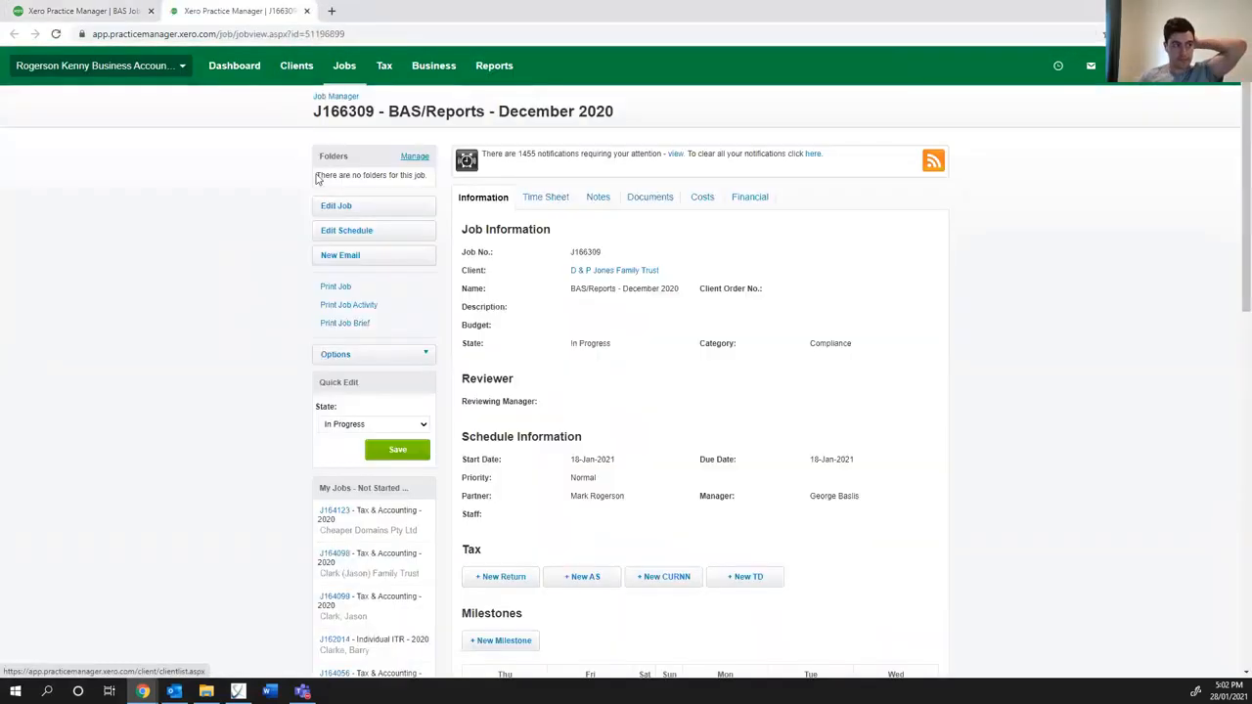
- Set the budget of the trust's December 2020 BAS/Reports job to 800 and save the job
left_click(355, 207)
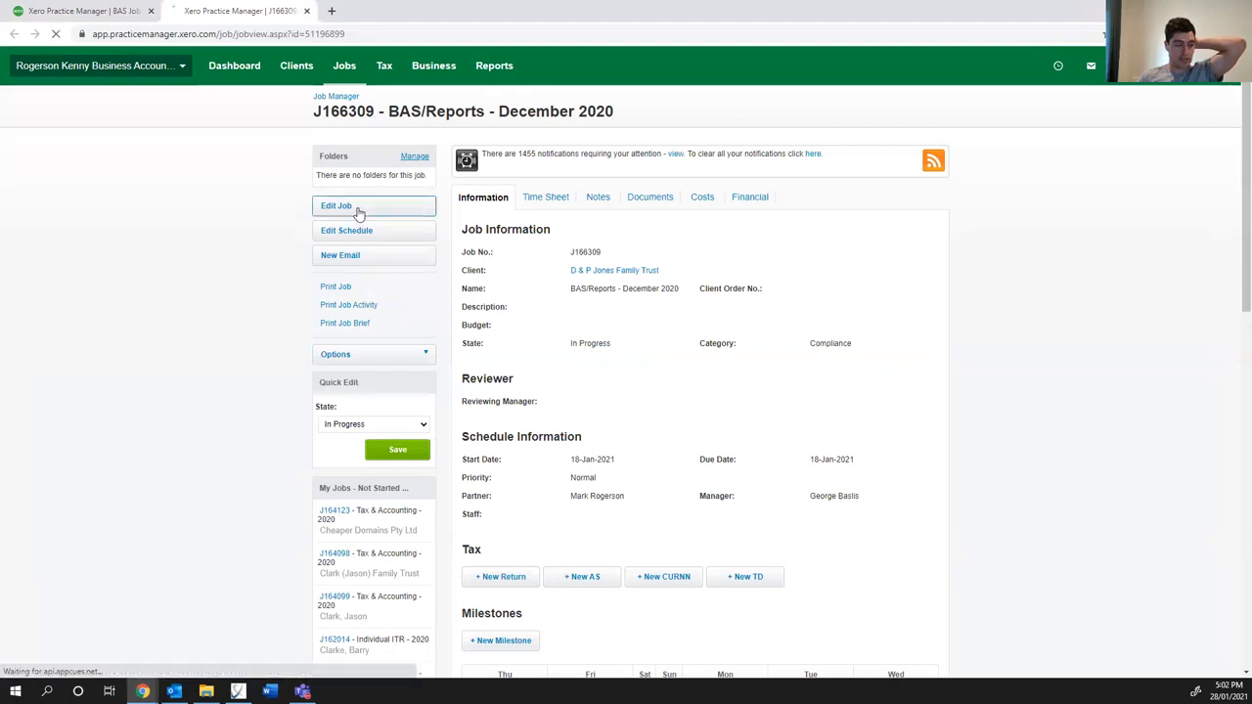
left_click(615, 354)
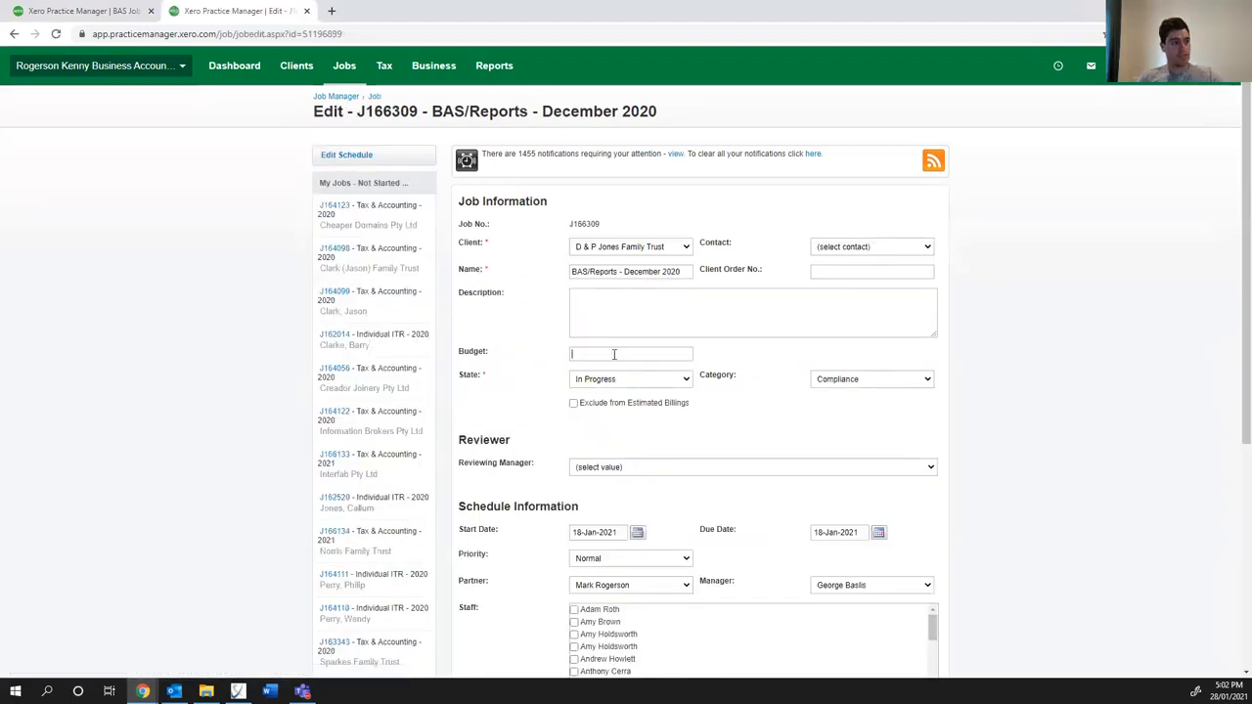
type("800")
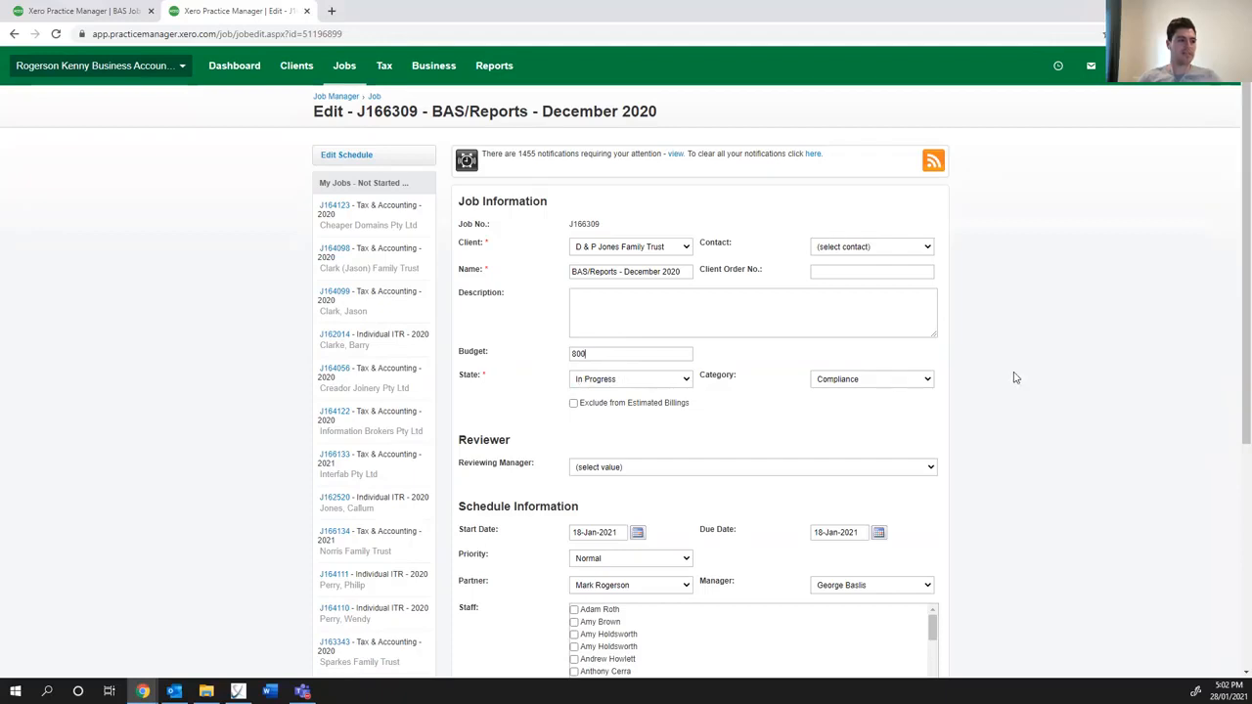
scroll(591, 461, "down", 2)
left_click(831, 582)
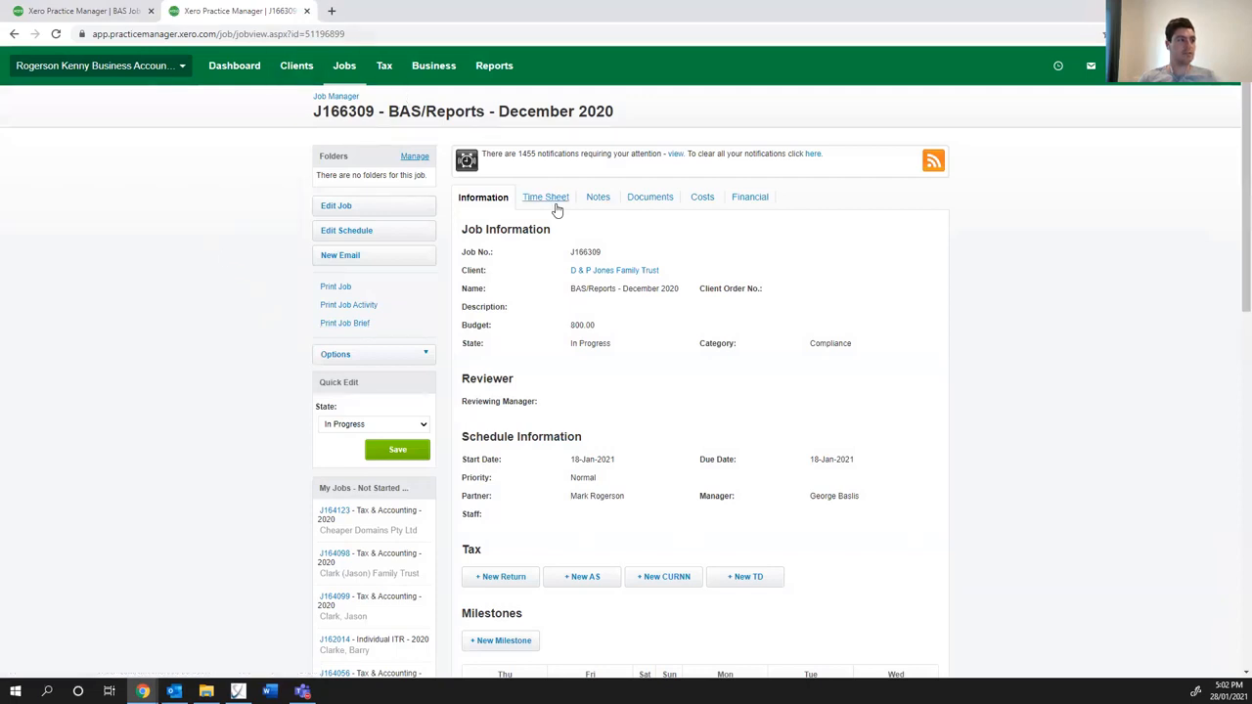
- Refresh the BAS job report and check the trust's recorded time against its budget
left_click(93, 11)
left_click(56, 33)
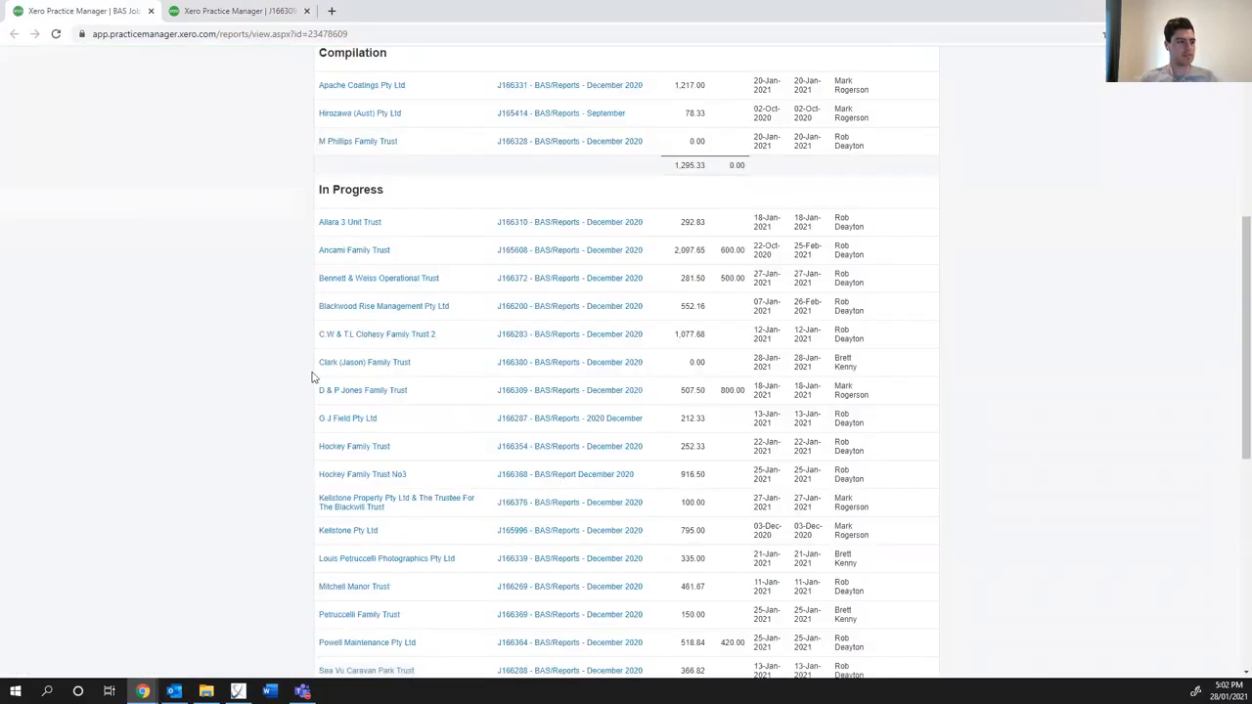
left_click_drag(748, 393, 678, 391)
left_click(685, 395)
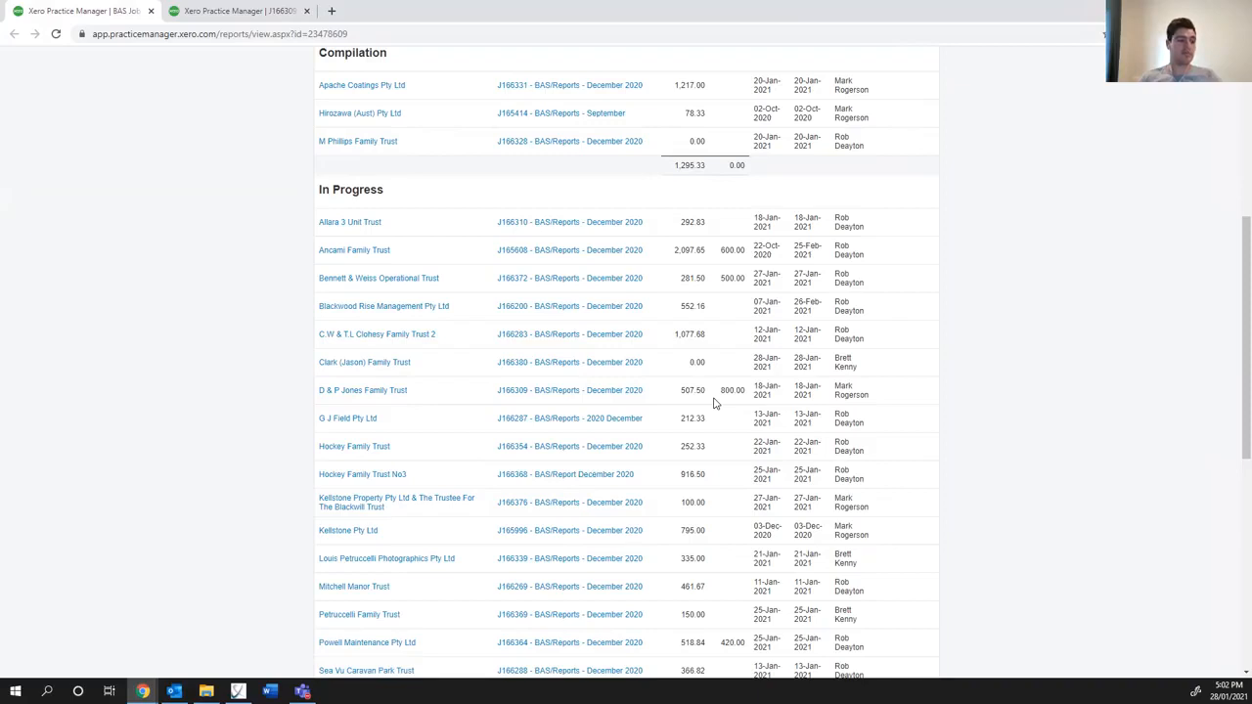
- Review the budget on the trust's December 2020 job, close the job page and return to Virtual Cabinet
left_click(231, 12)
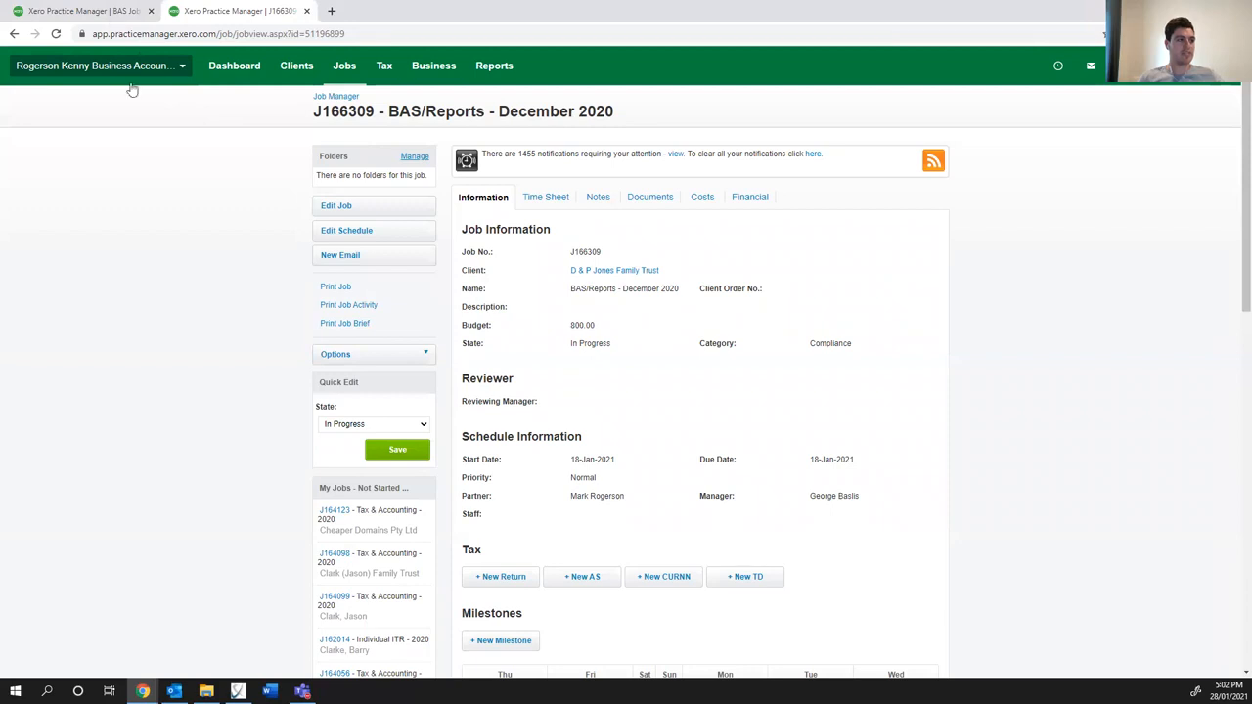
left_click_drag(573, 326, 595, 328)
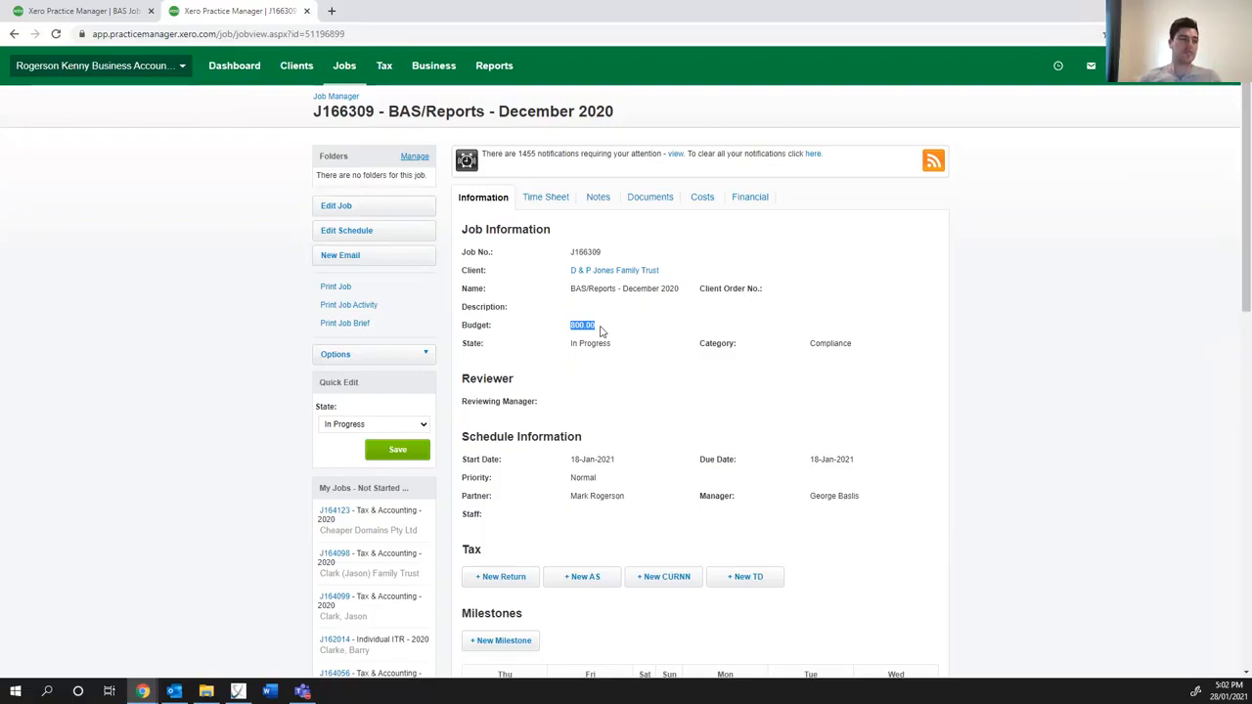
left_click(242, 286)
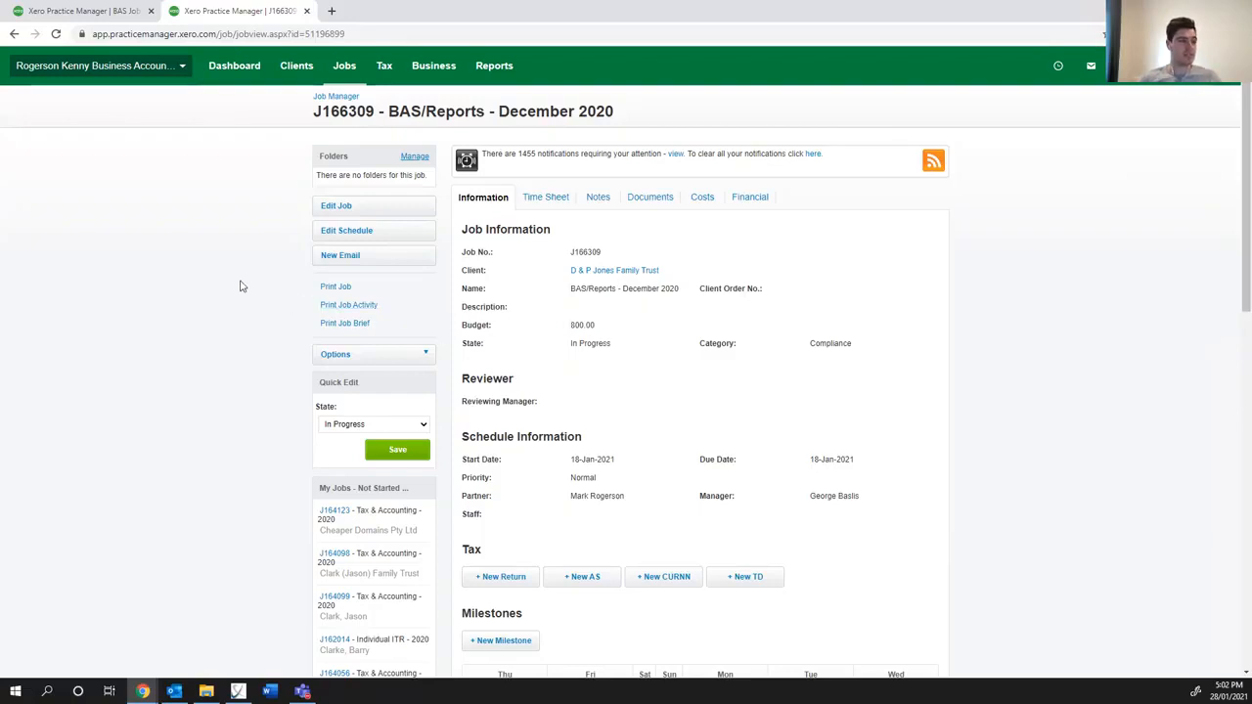
left_click(90, 11)
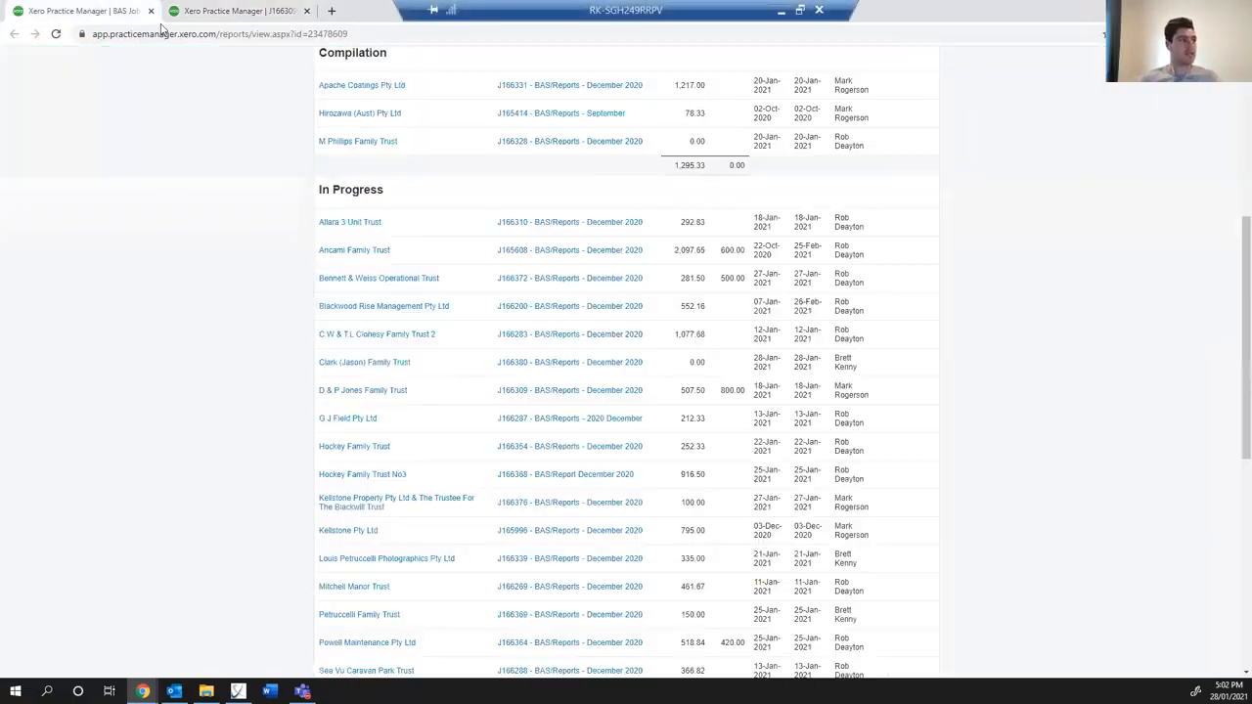
left_click(277, 17)
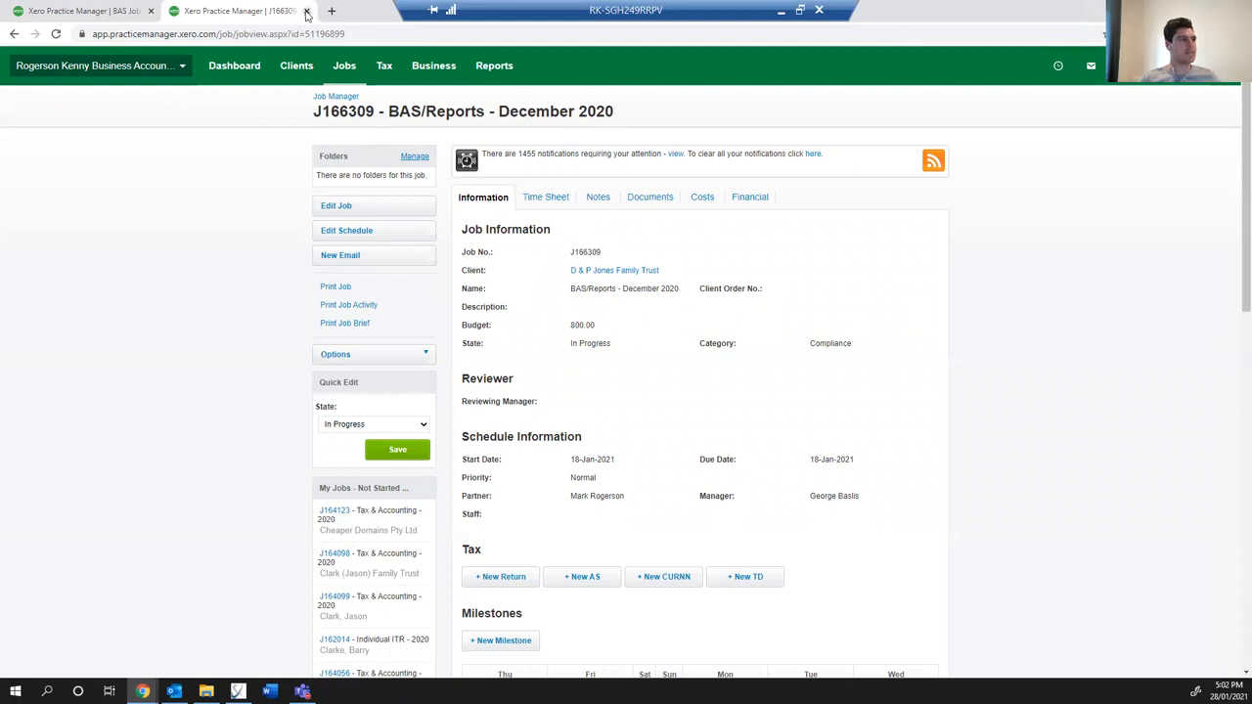
left_click(306, 12)
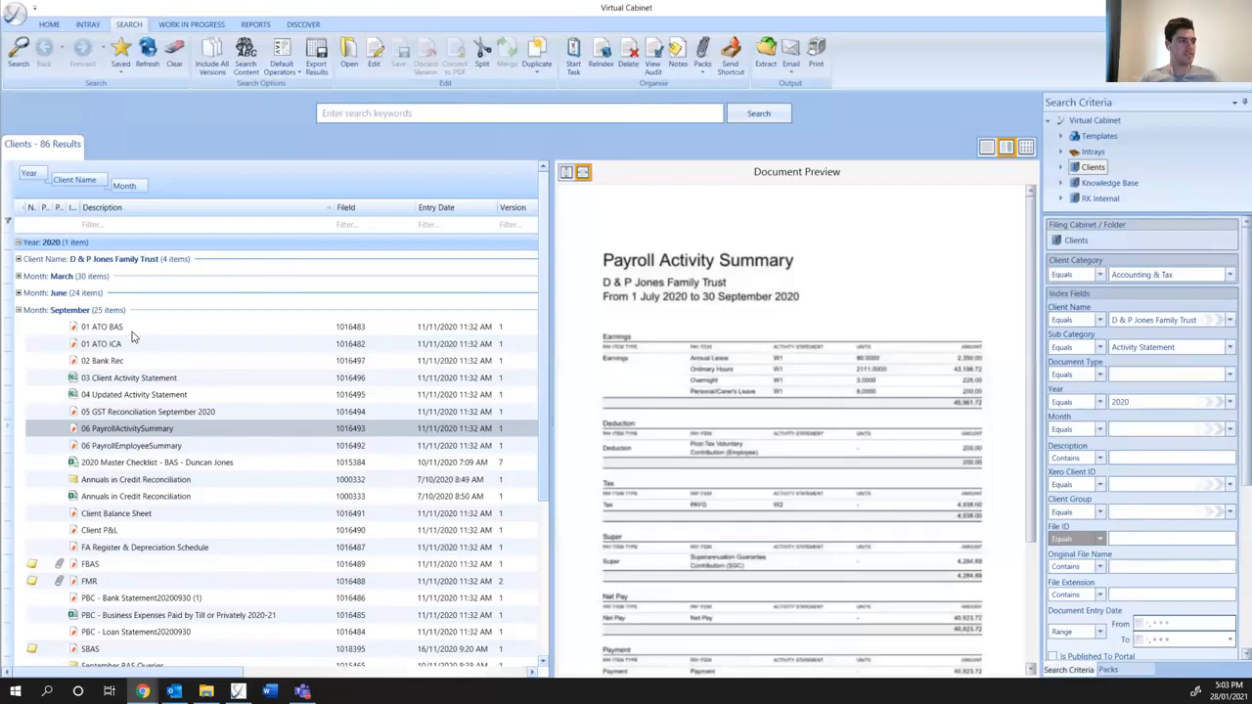
- Reindex the September 2020 Master Checklist - BAS document with the month December and file it
left_click(128, 332)
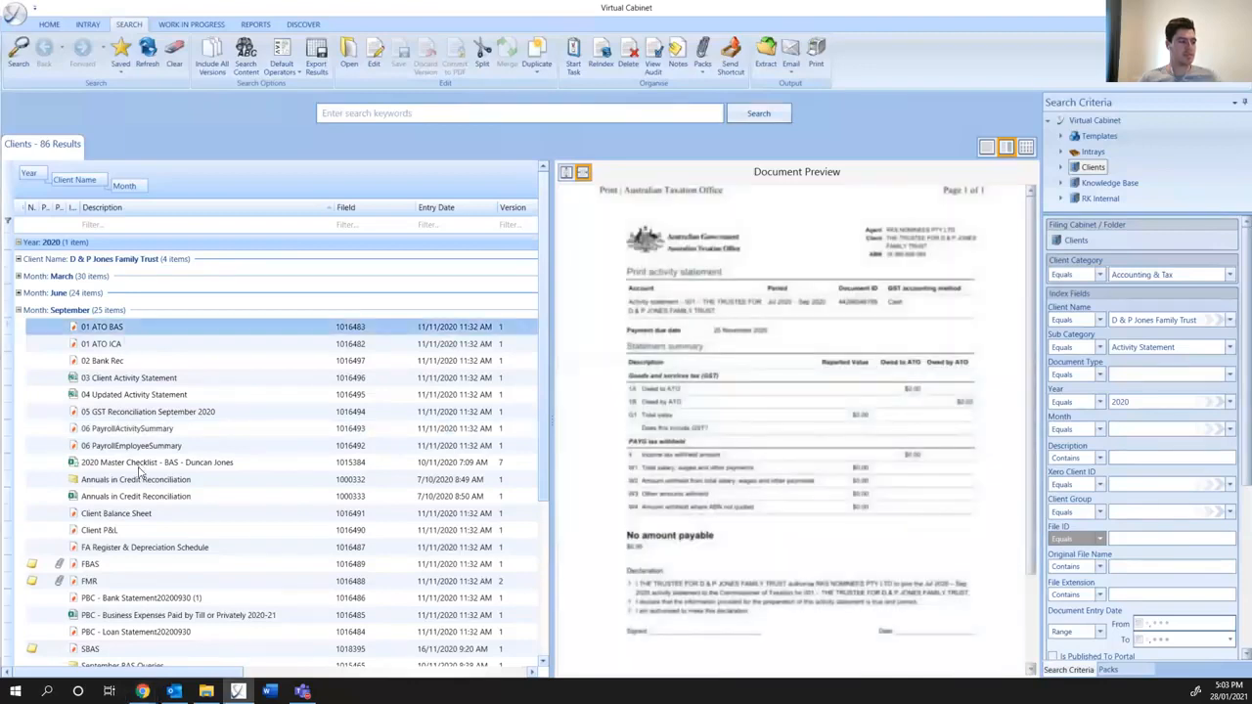
left_click(140, 464)
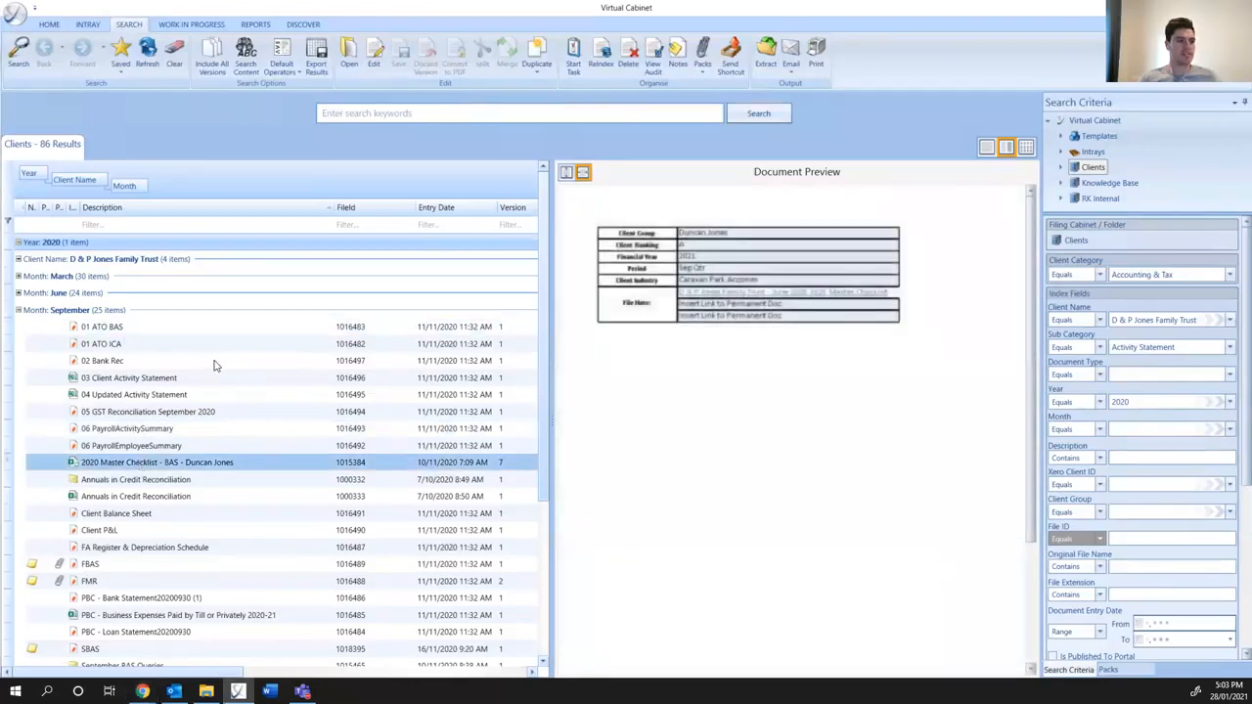
right_click(144, 466)
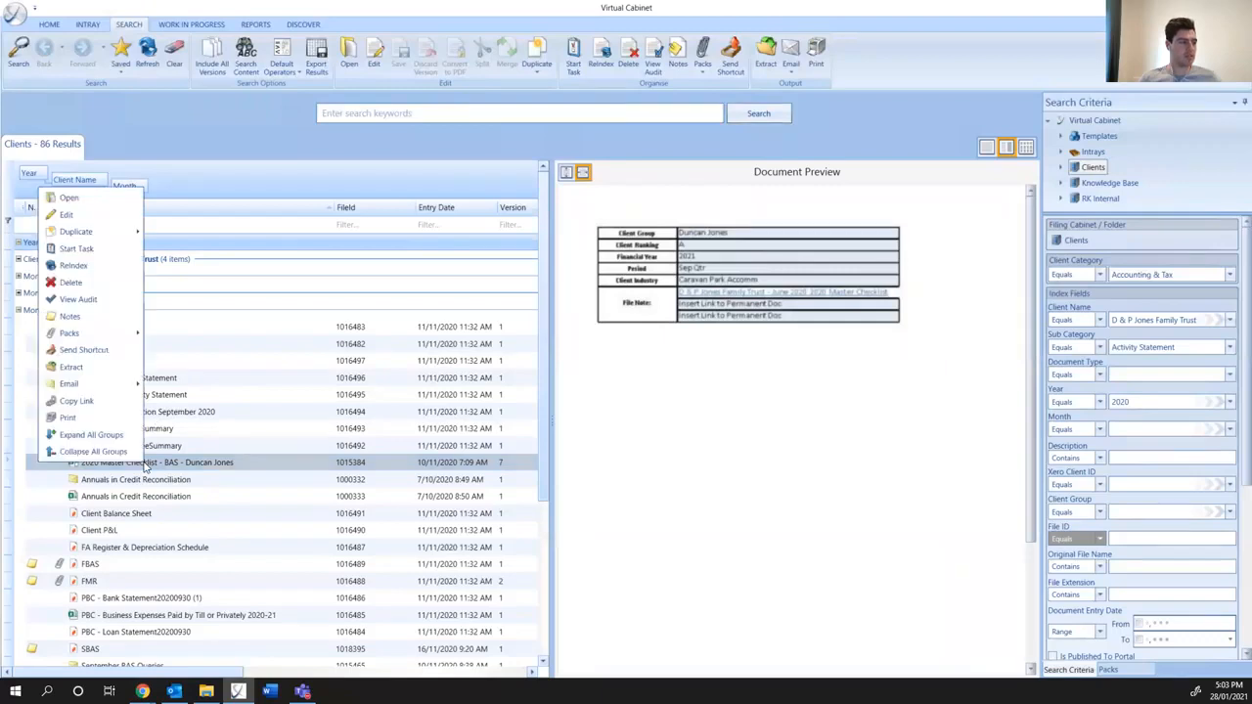
left_click(74, 265)
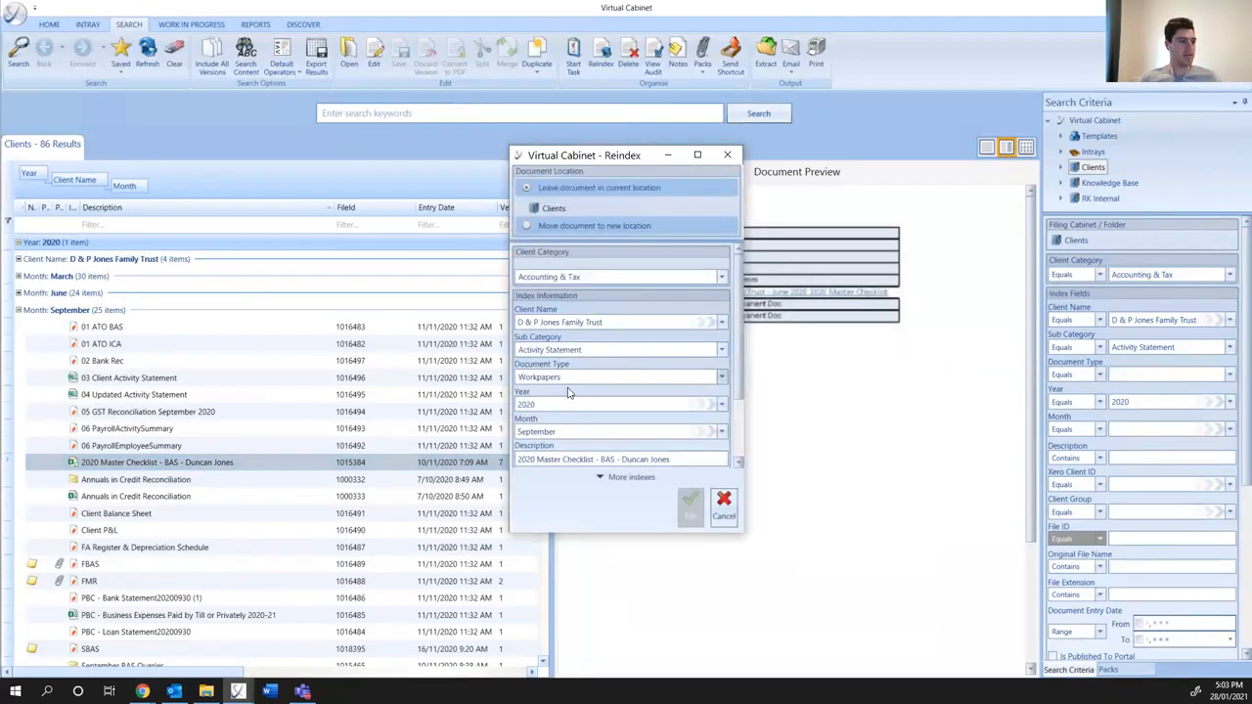
double_click(561, 432)
type("Dec")
key("Tab")
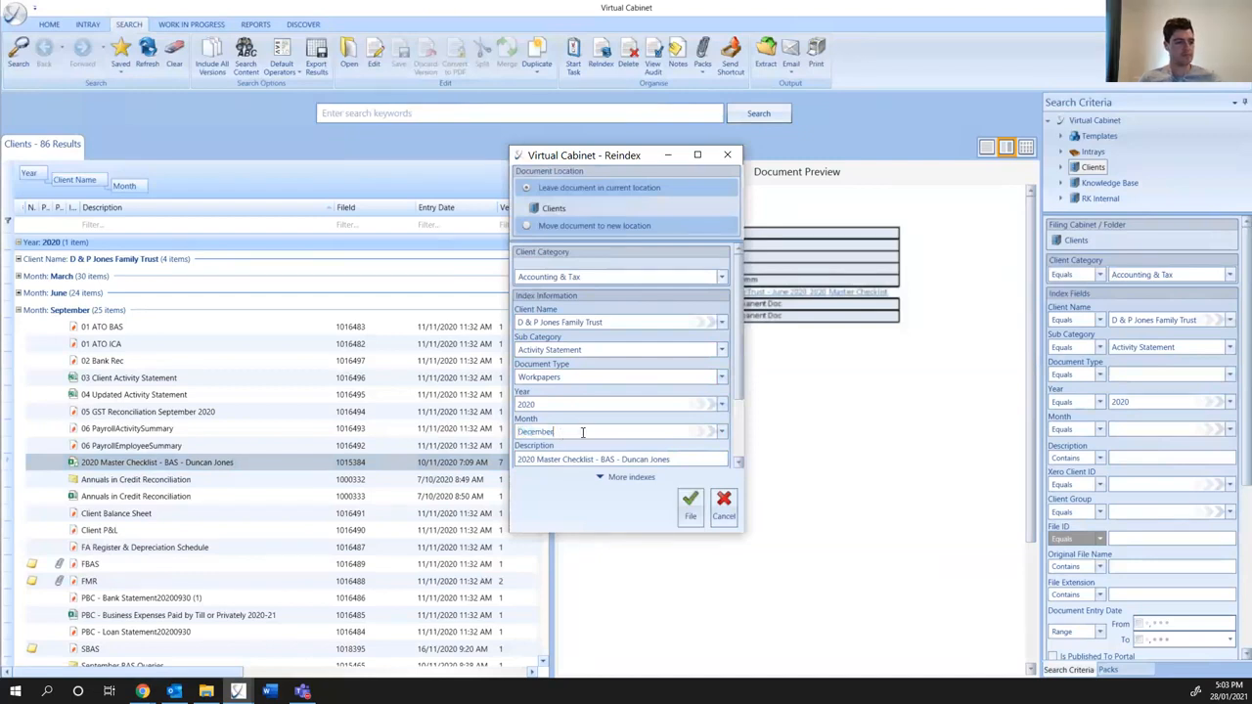
left_click(690, 505)
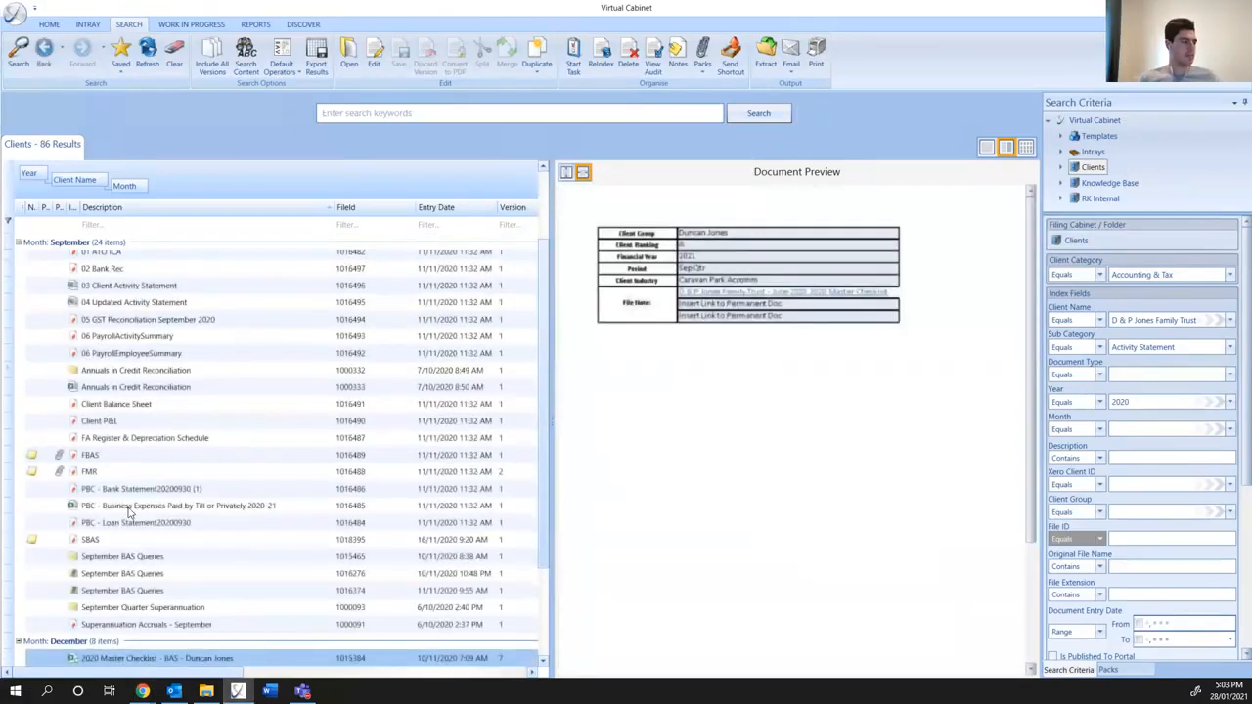
- Start a BAS -> (1/11) Job In task on the December 2020 Master Checklist - BAS document and assign it to a staff member
scroll(129, 518, "down", 3)
right_click(127, 545)
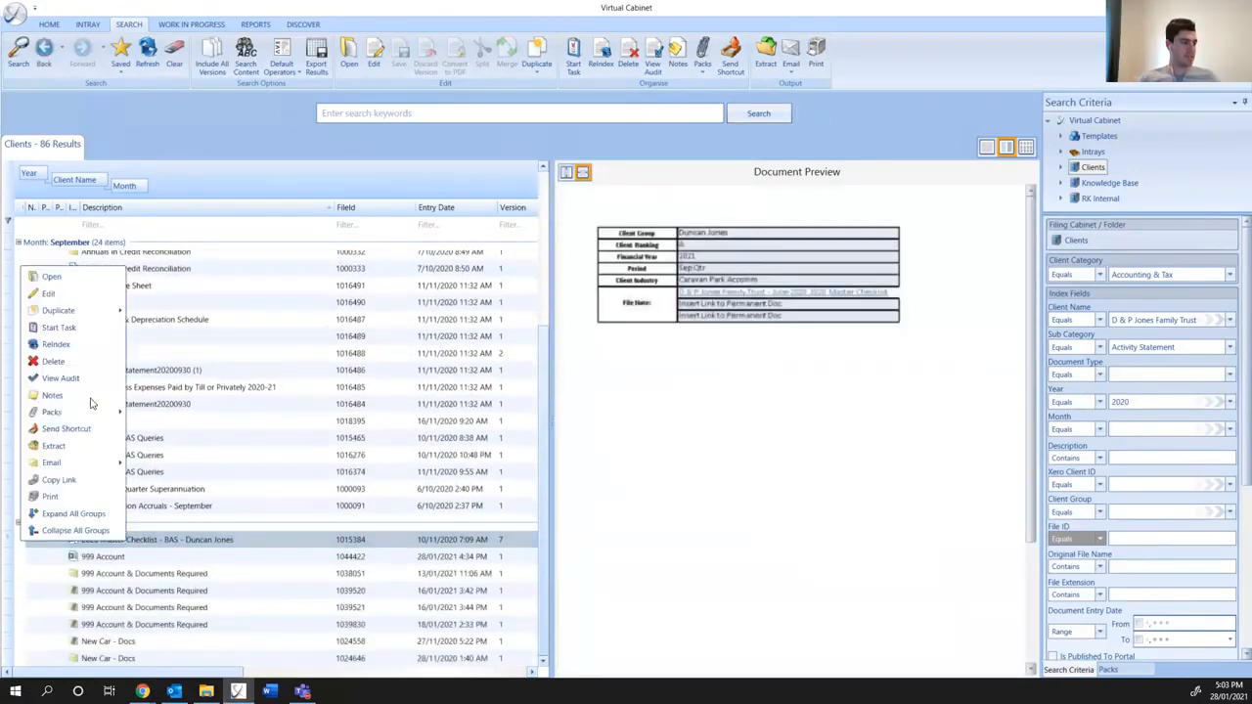
left_click(59, 328)
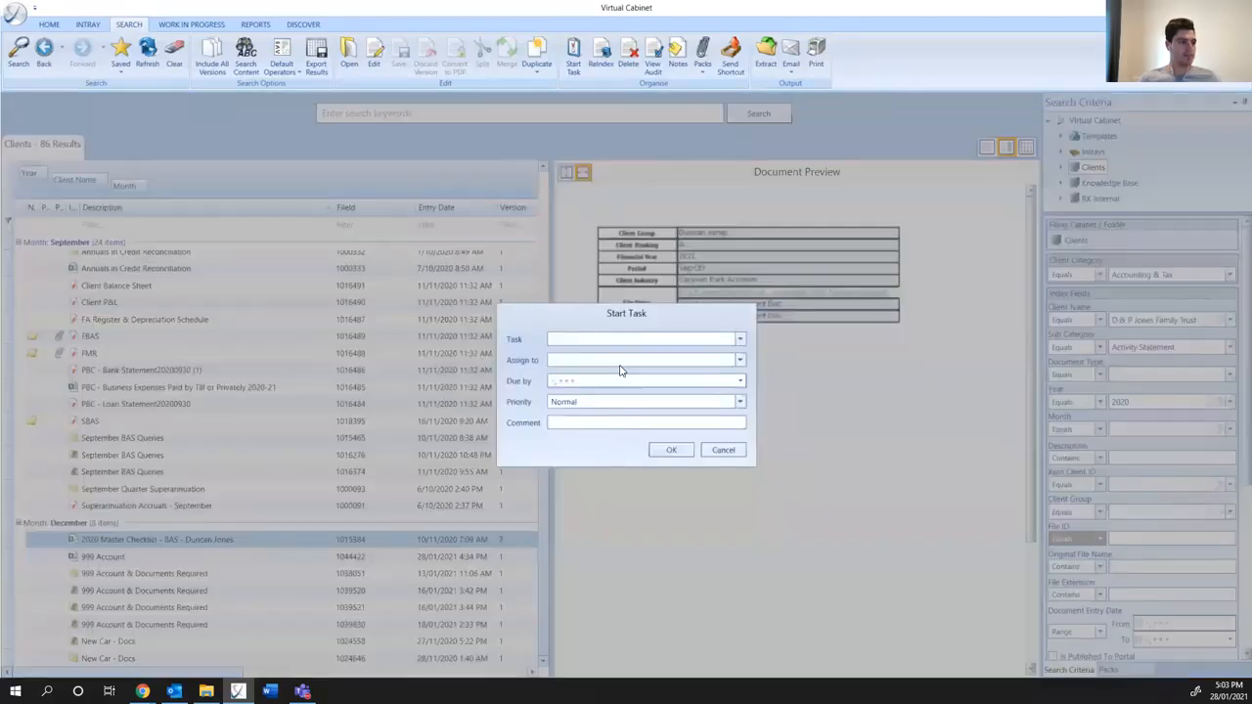
left_click(626, 342)
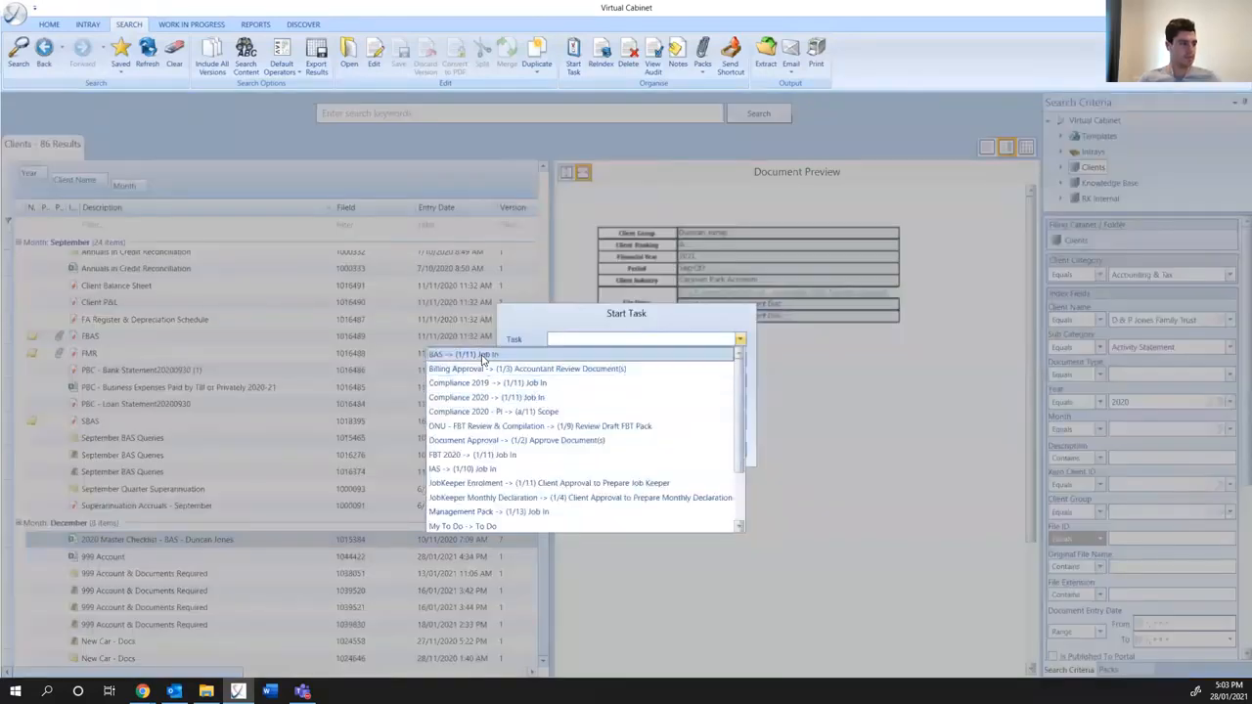
left_click(575, 353)
left_click(569, 367)
left_click(592, 539)
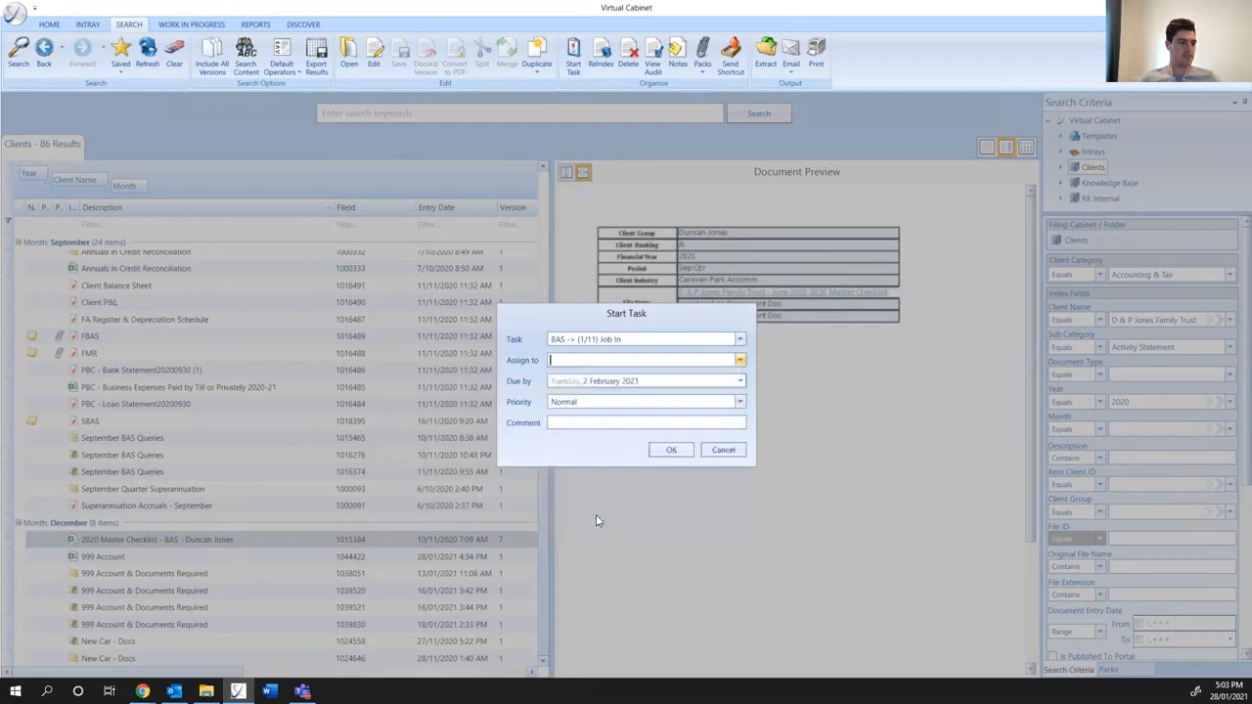
left_click(654, 449)
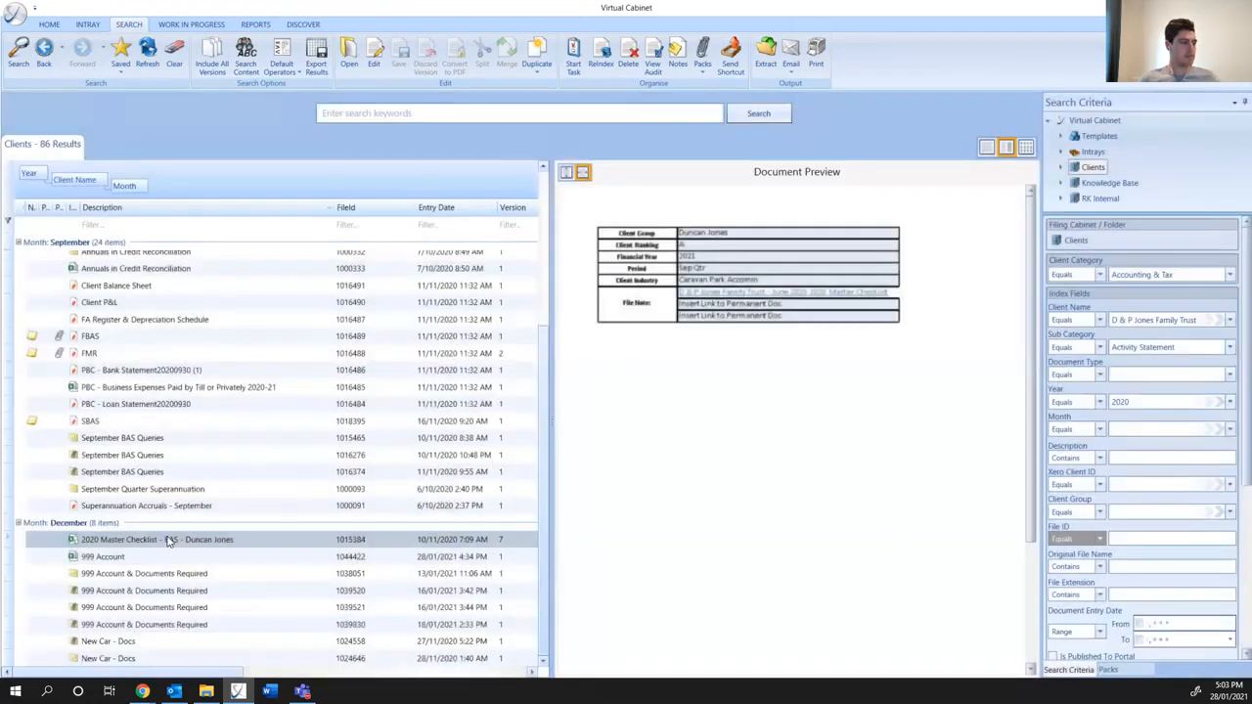
- Check out the December Master Checklist - BAS workbook for editing in Excel and enable its macros
right_click(164, 541)
left_click(104, 291)
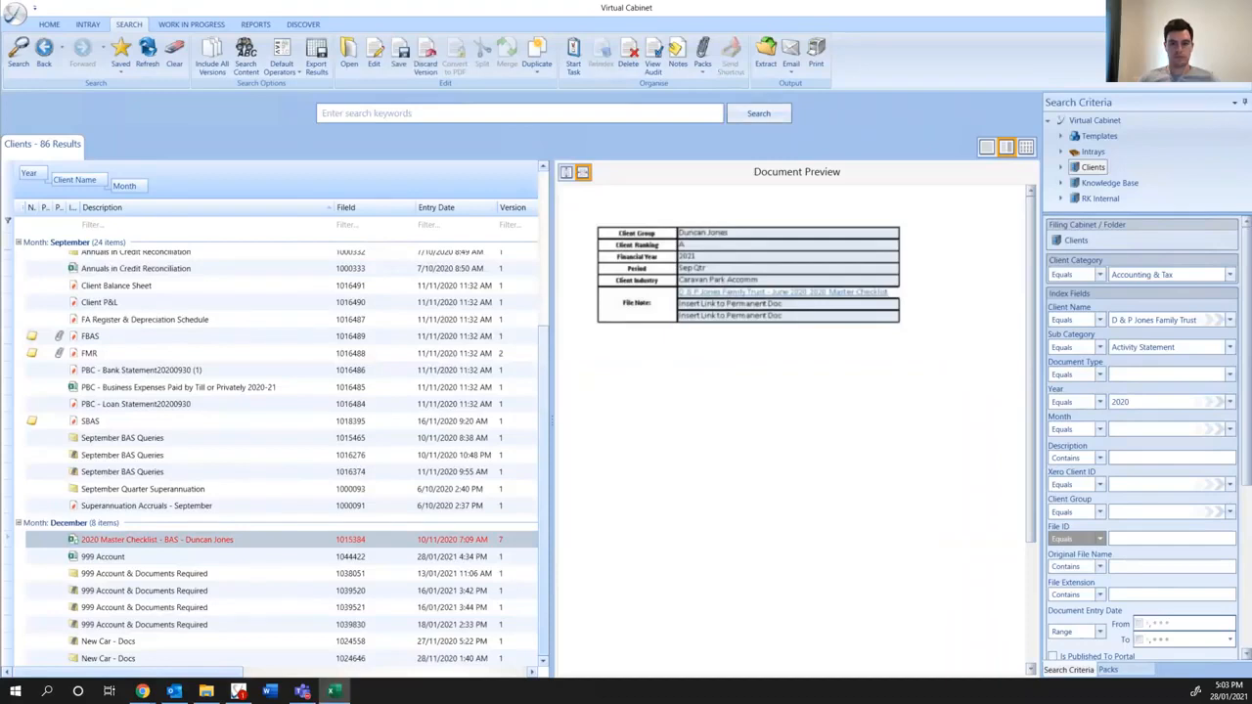
left_click(907, 176)
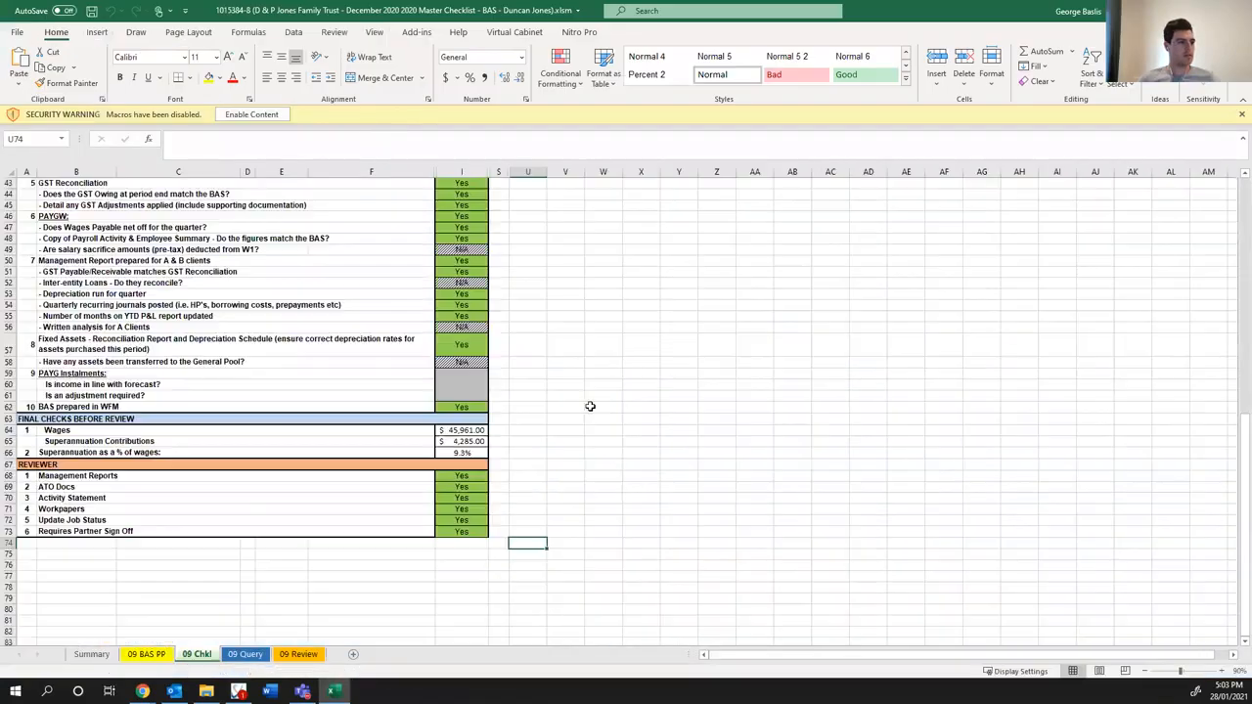
left_click(260, 116)
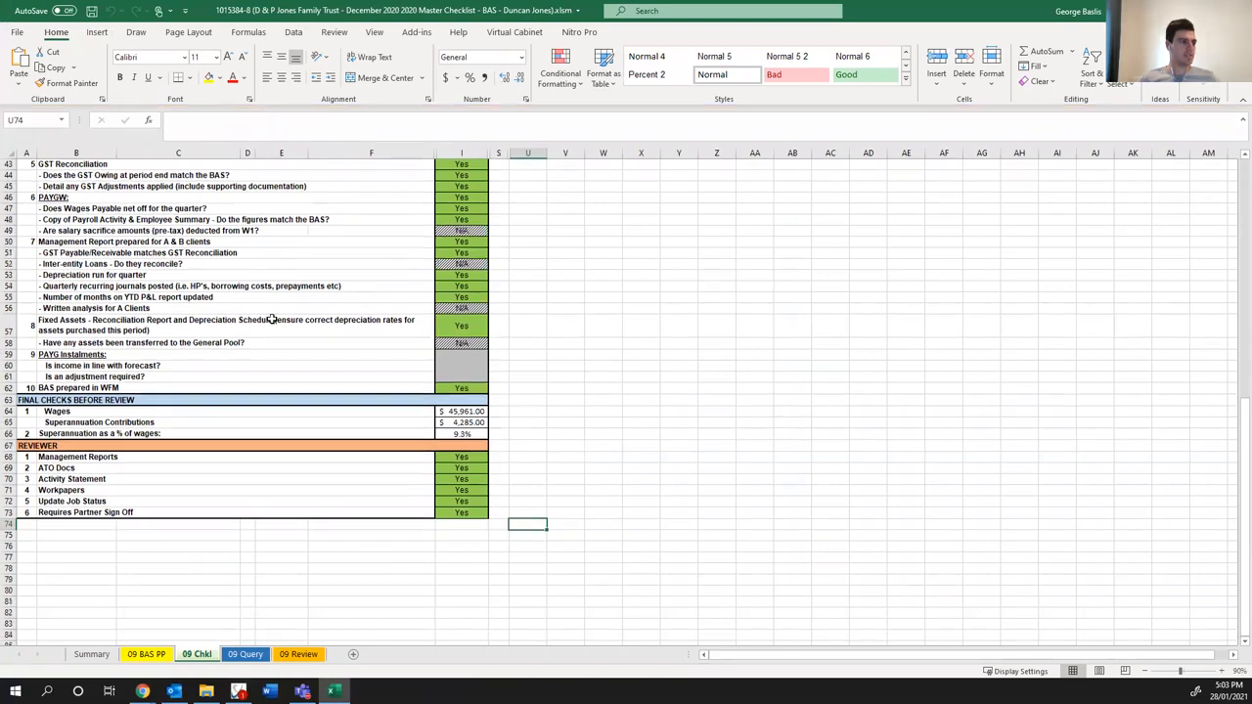
- Set the checklist's Period on the Summary sheet to Dec Qtr
scroll(265, 391, "up", 14)
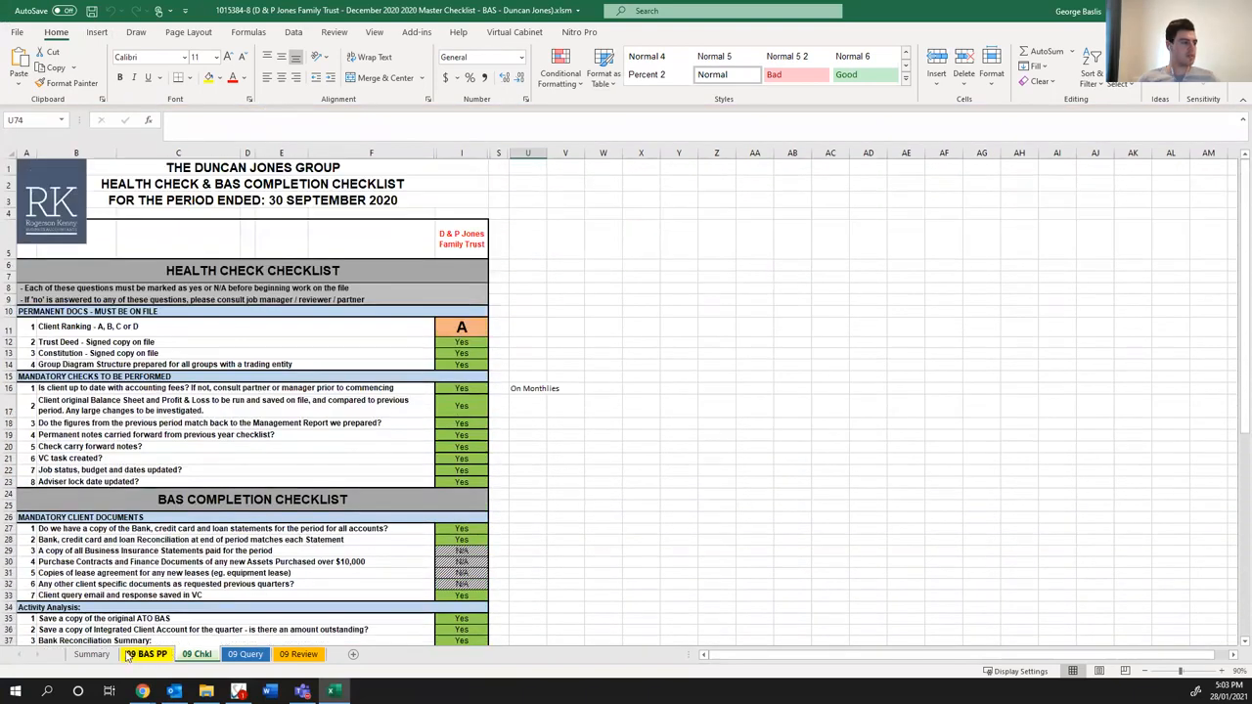
left_click(102, 655)
left_click(128, 204)
left_click(345, 207)
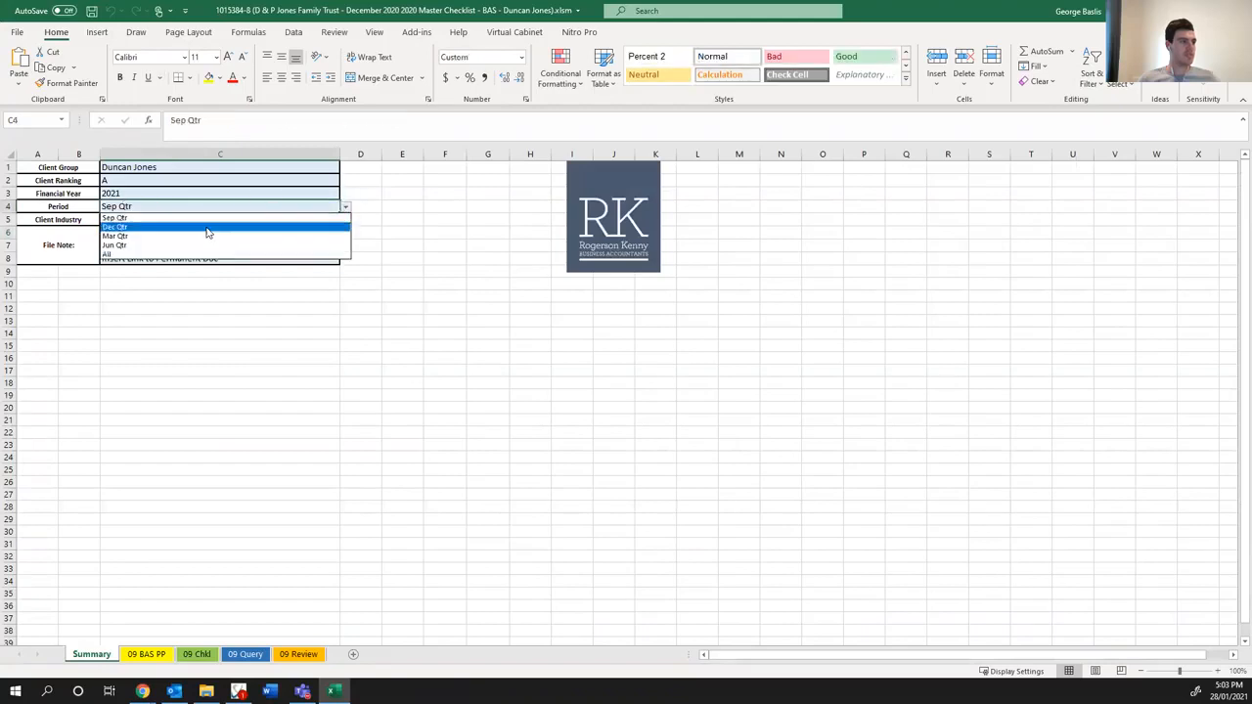
left_click(200, 227)
left_click(215, 431)
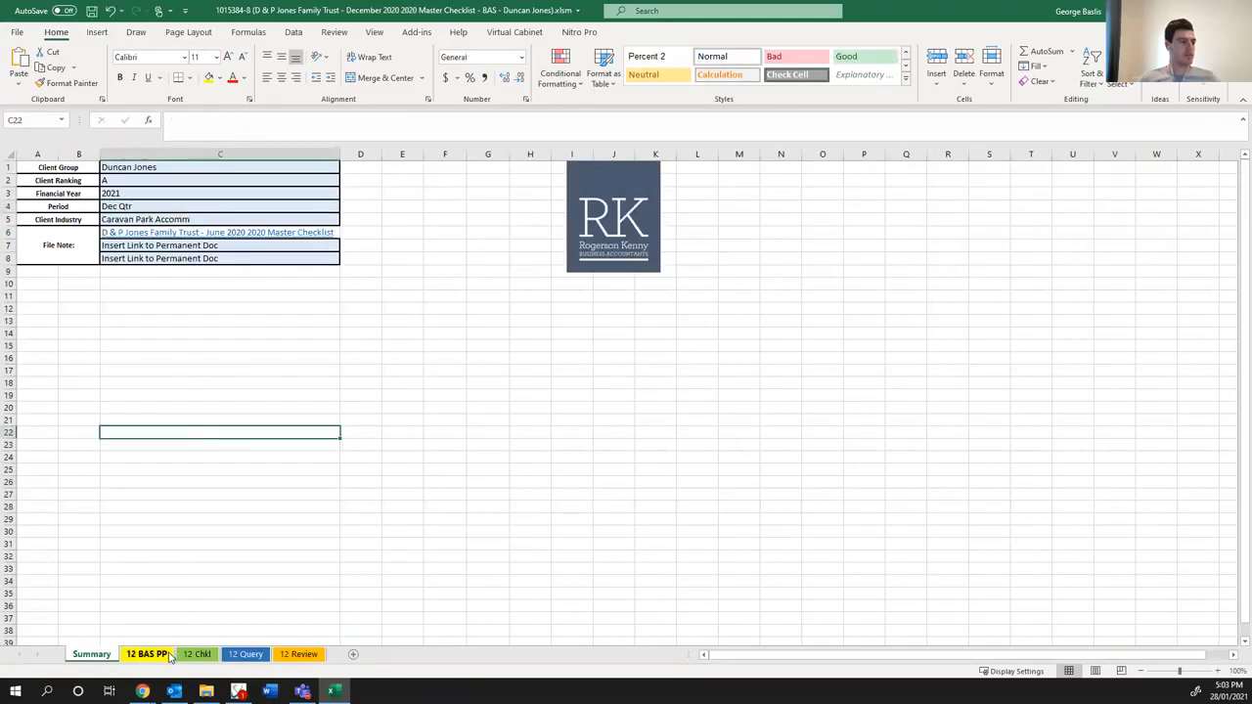
- Hide the unused entity columns G, H and J through R on the 12 Chkl sheet, keeping only Trust #1
left_click(195, 655)
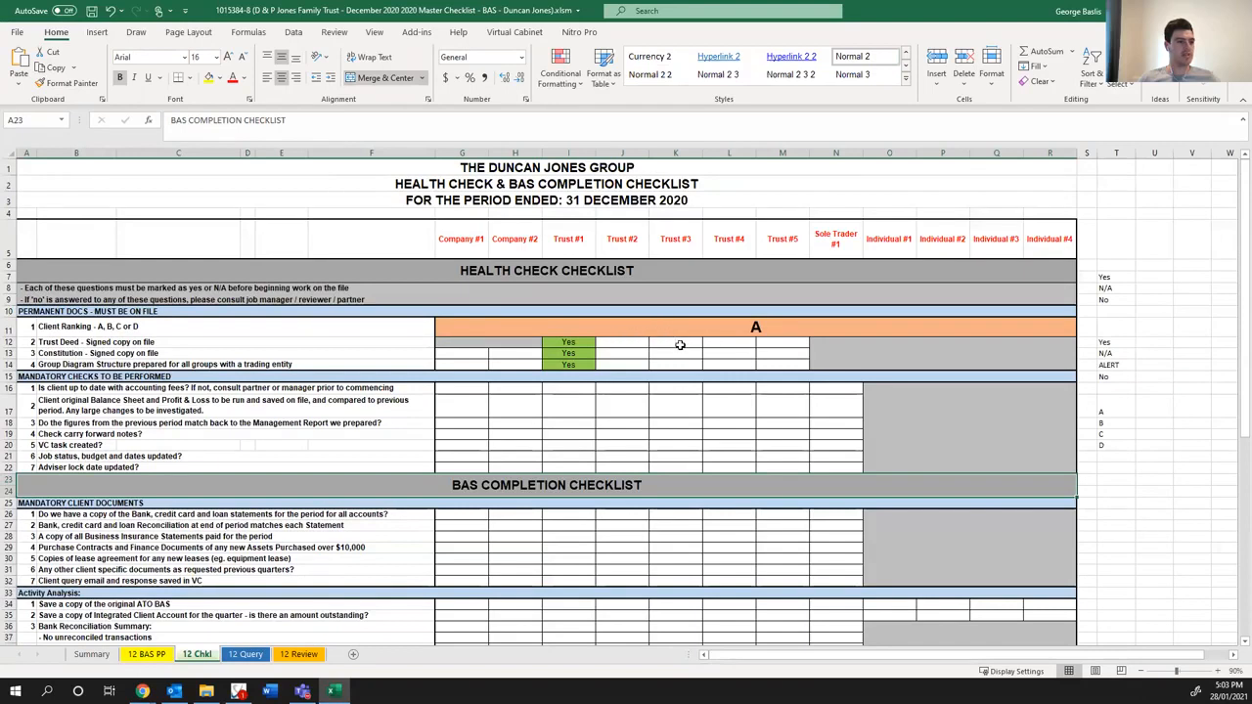
left_click_drag(462, 153, 518, 154)
left_click_drag(620, 154, 1050, 154)
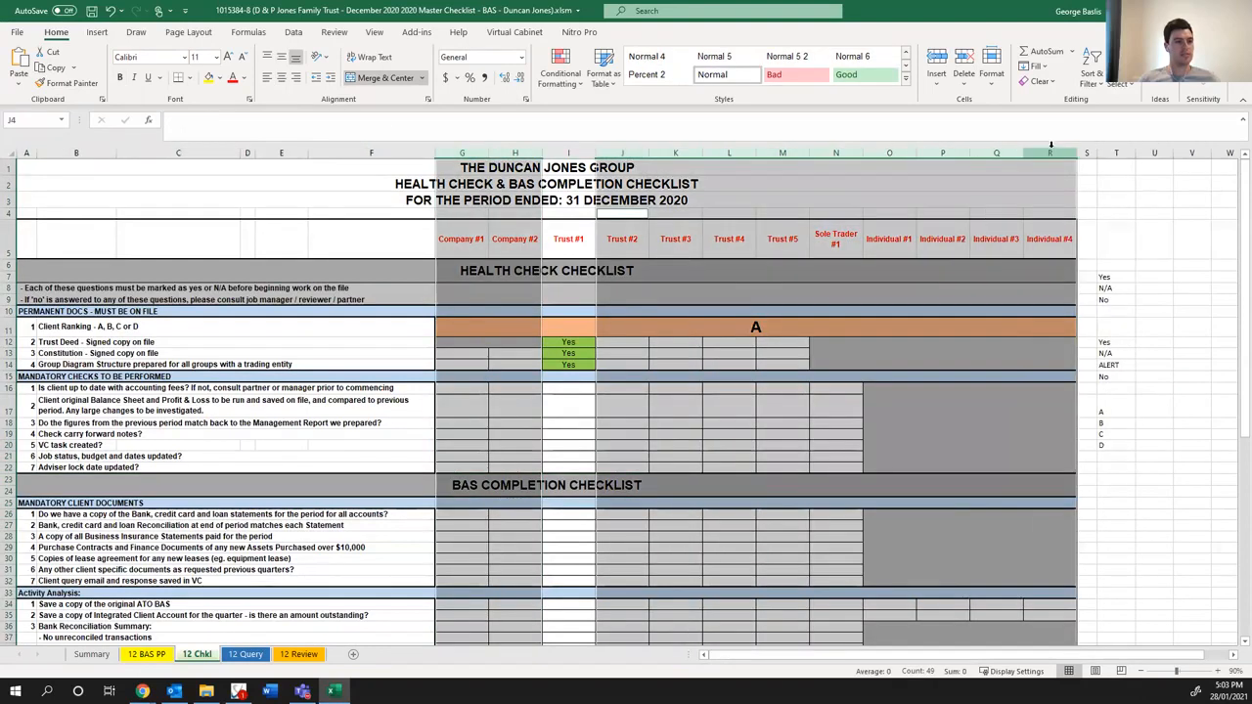
right_click(1051, 153)
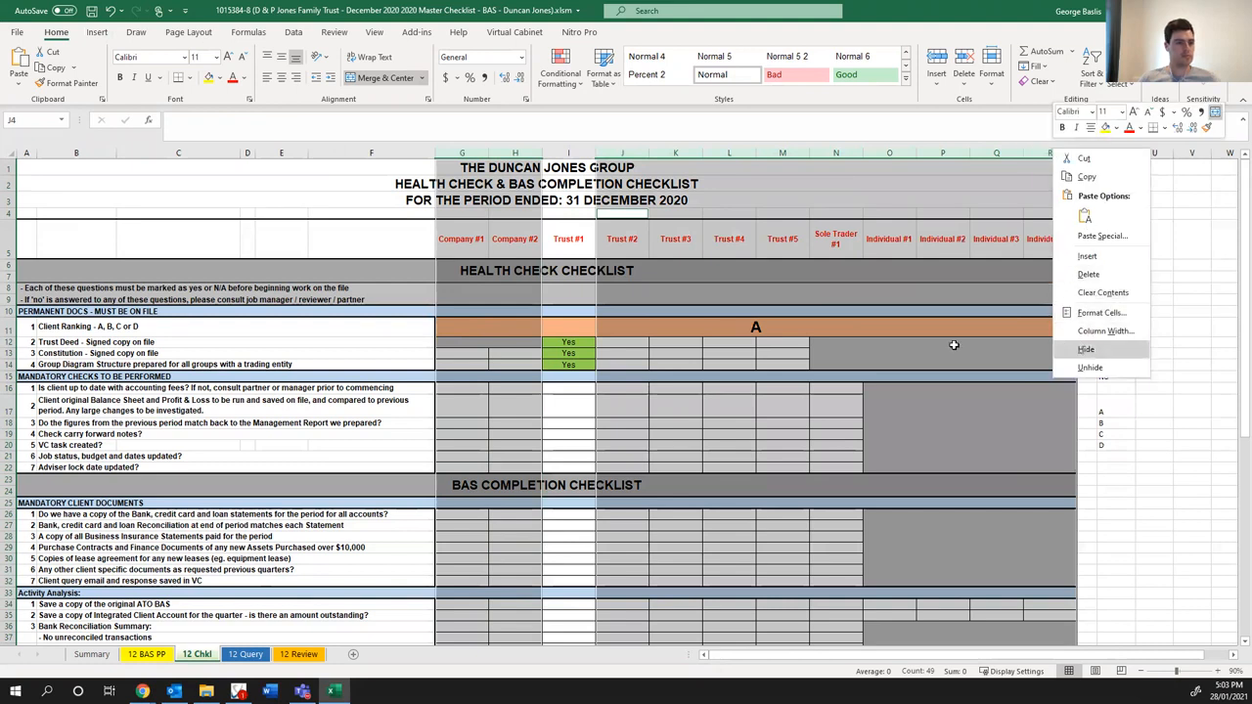
left_click(1085, 350)
left_click(456, 253)
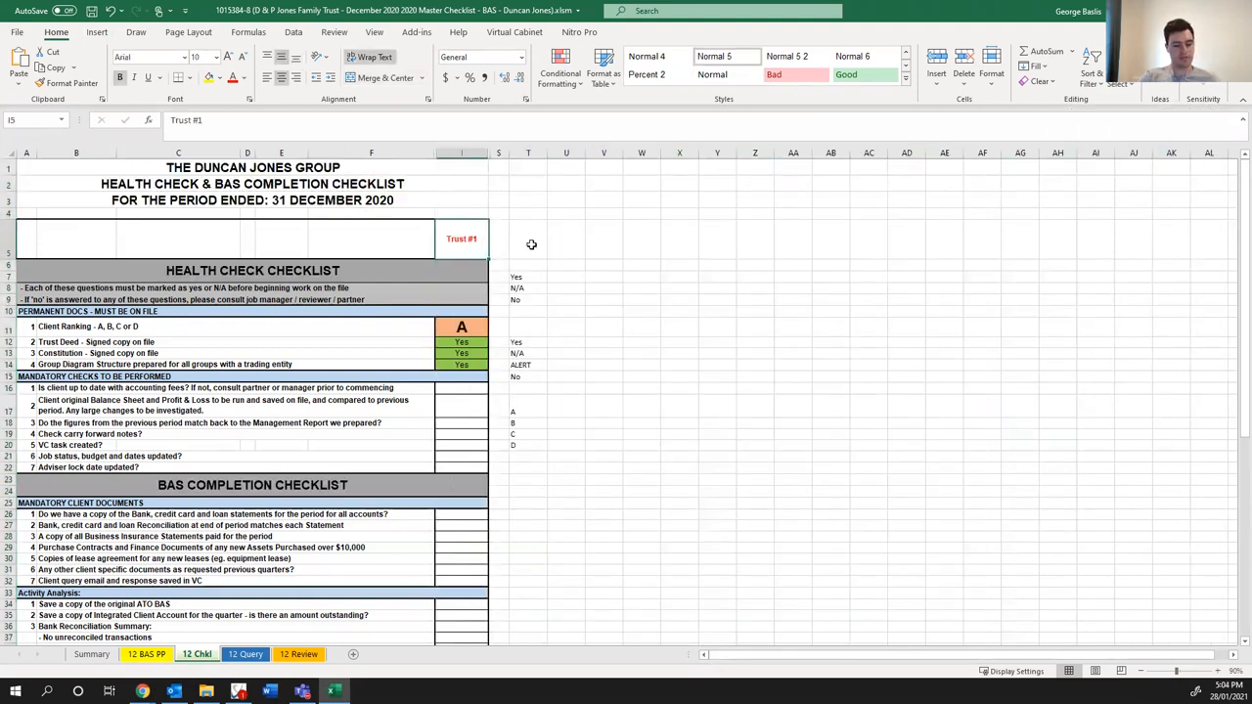
type("D & P Jones Family Trust")
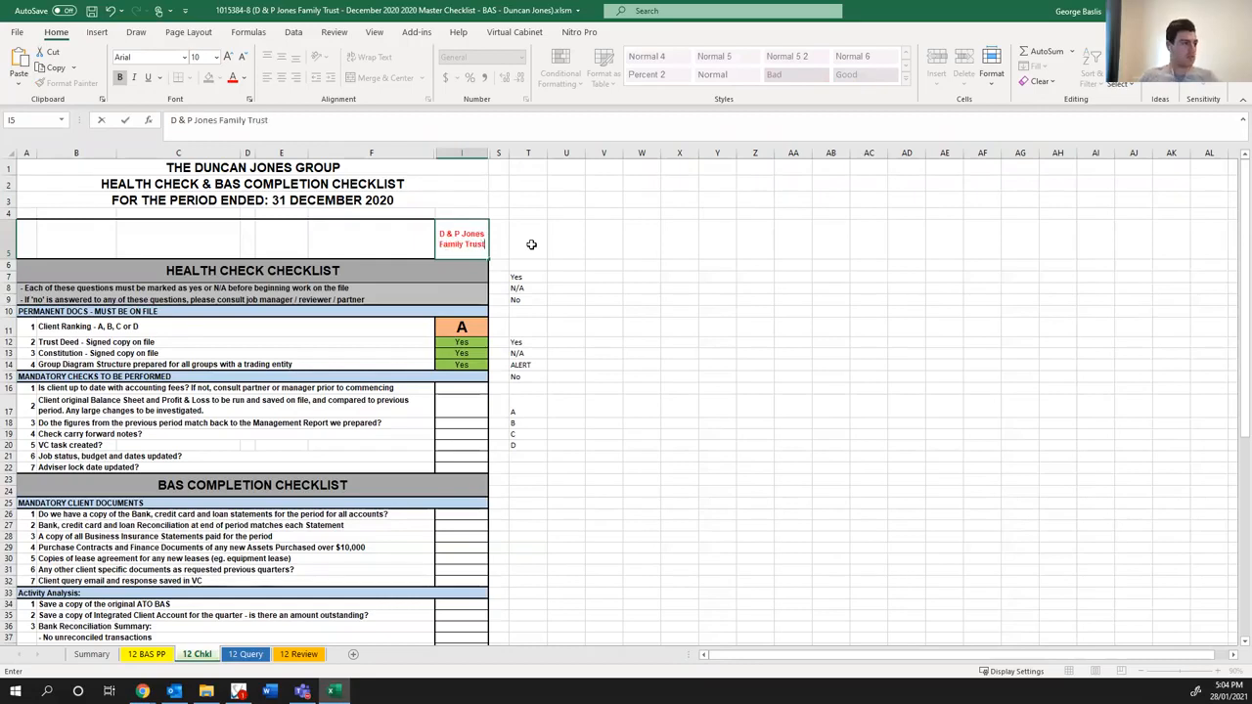
left_click(648, 277)
- Answer Yes in cell I16 to the mandatory check on whether the client is up to date with accounting fees
left_click(457, 390)
left_click(454, 406)
left_click(450, 425)
left_click(457, 386)
type("Yes")
key("Return")
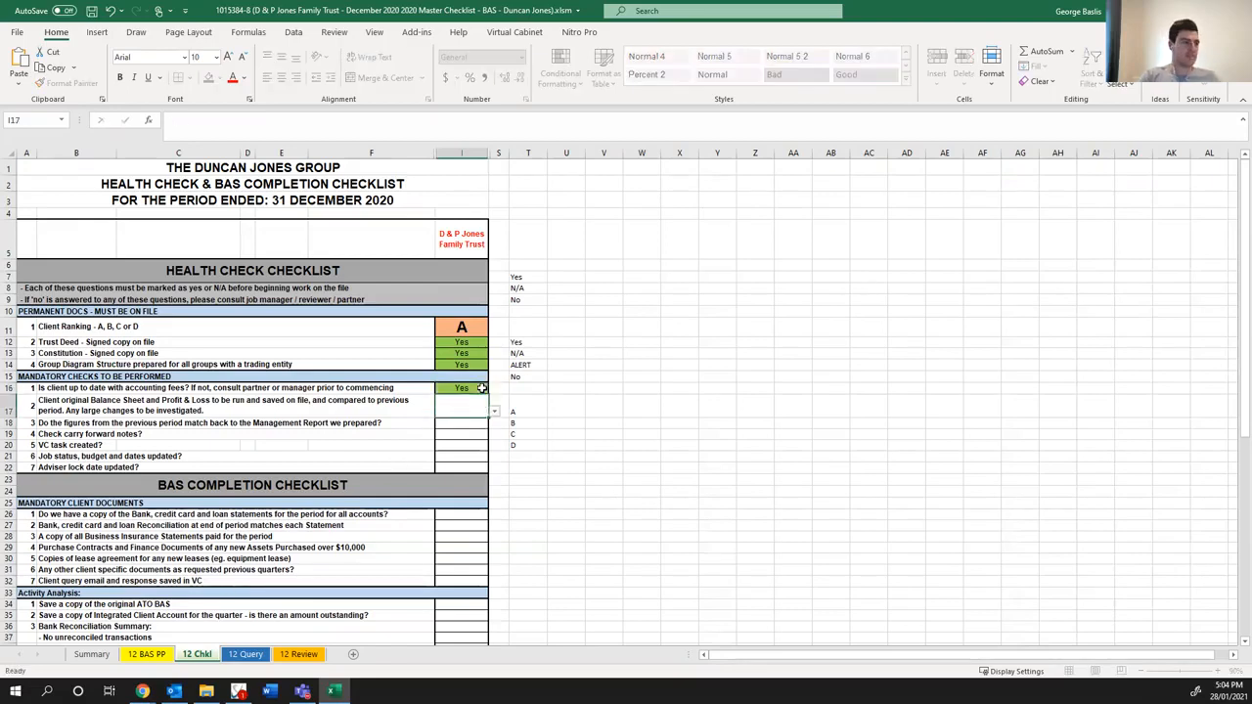
left_click(629, 436)
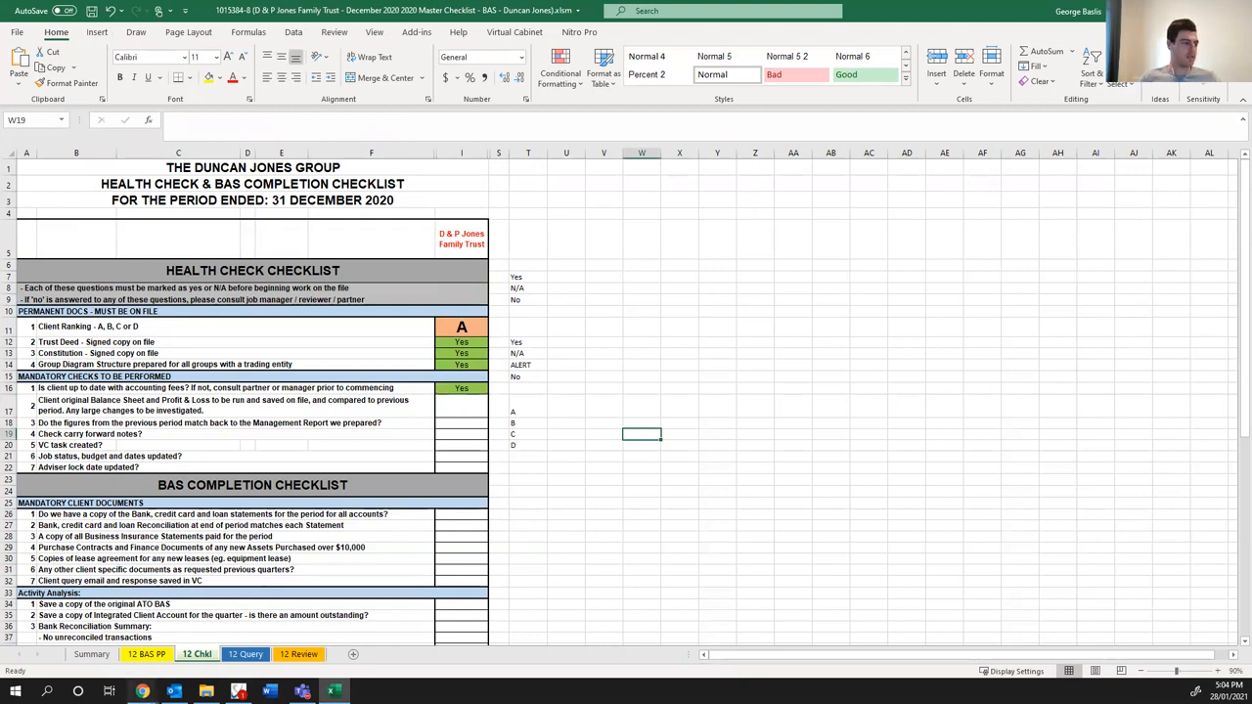
left_click(142, 691)
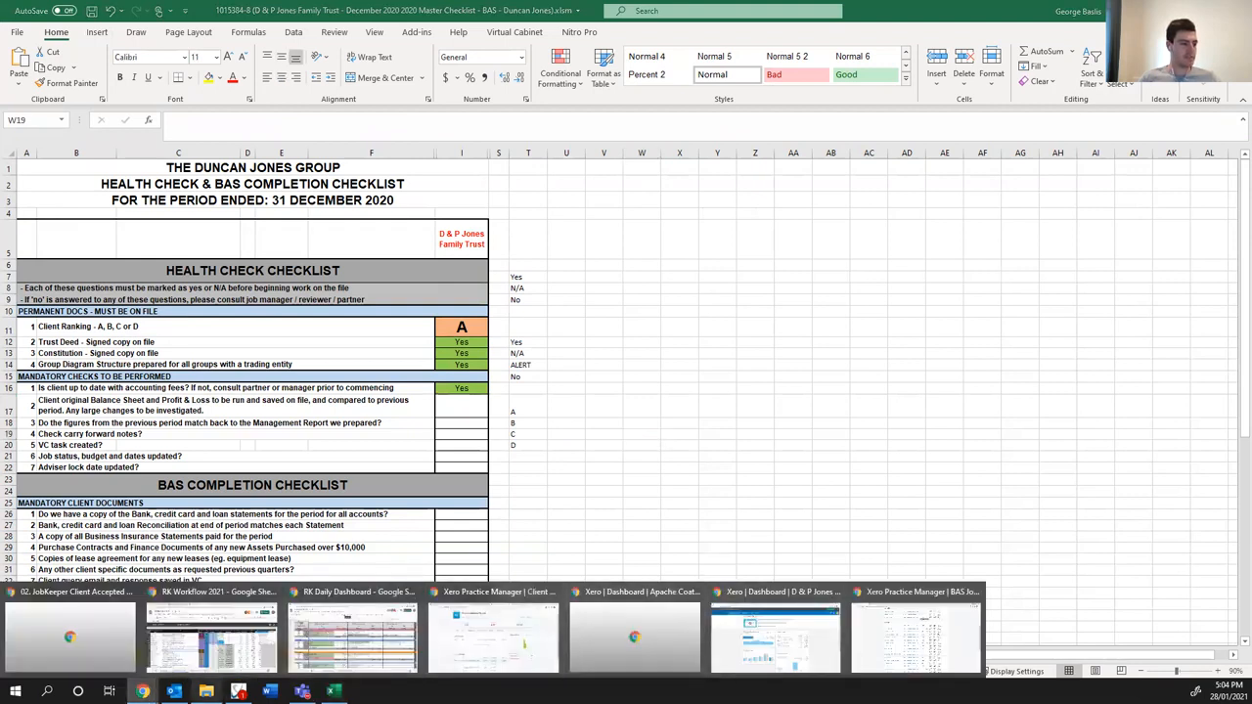
mouse_move(1251, 137)
left_mouse_down()
mouse_move(1113, 123)
mouse_move(1059, 99)
mouse_move(1251, 155)
left_mouse_up()
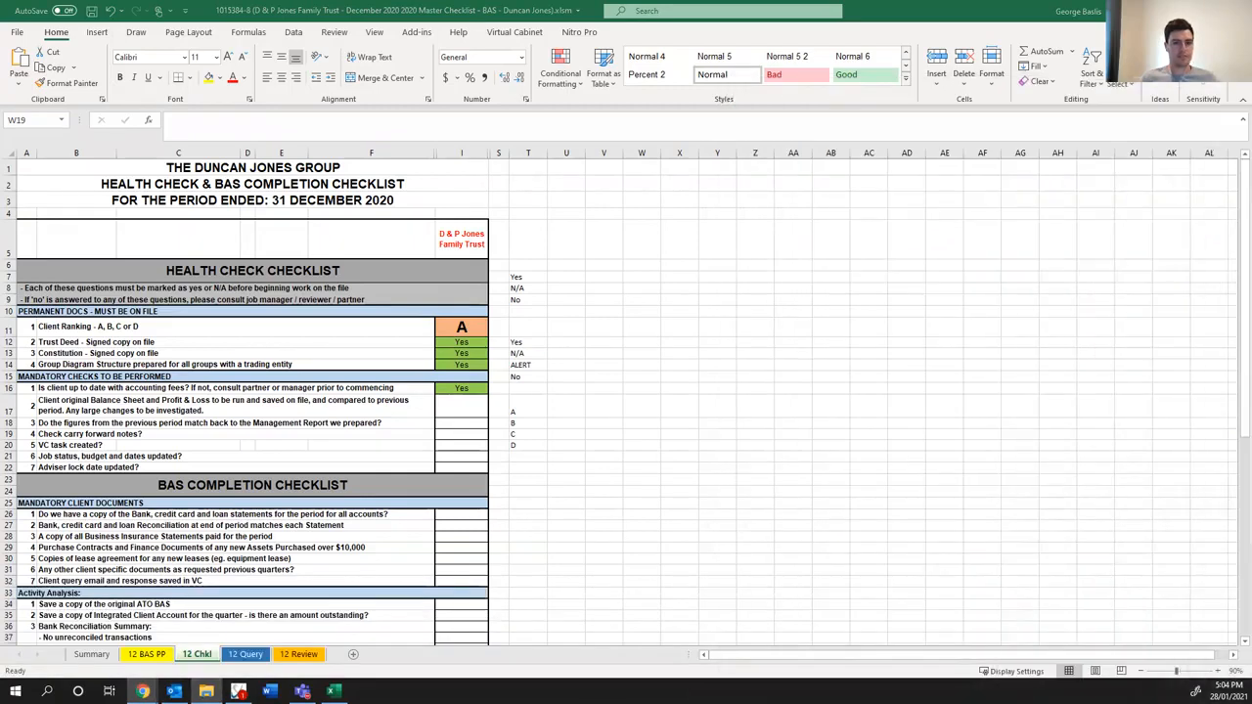
left_click_drag(1251, 293, 453, 90)
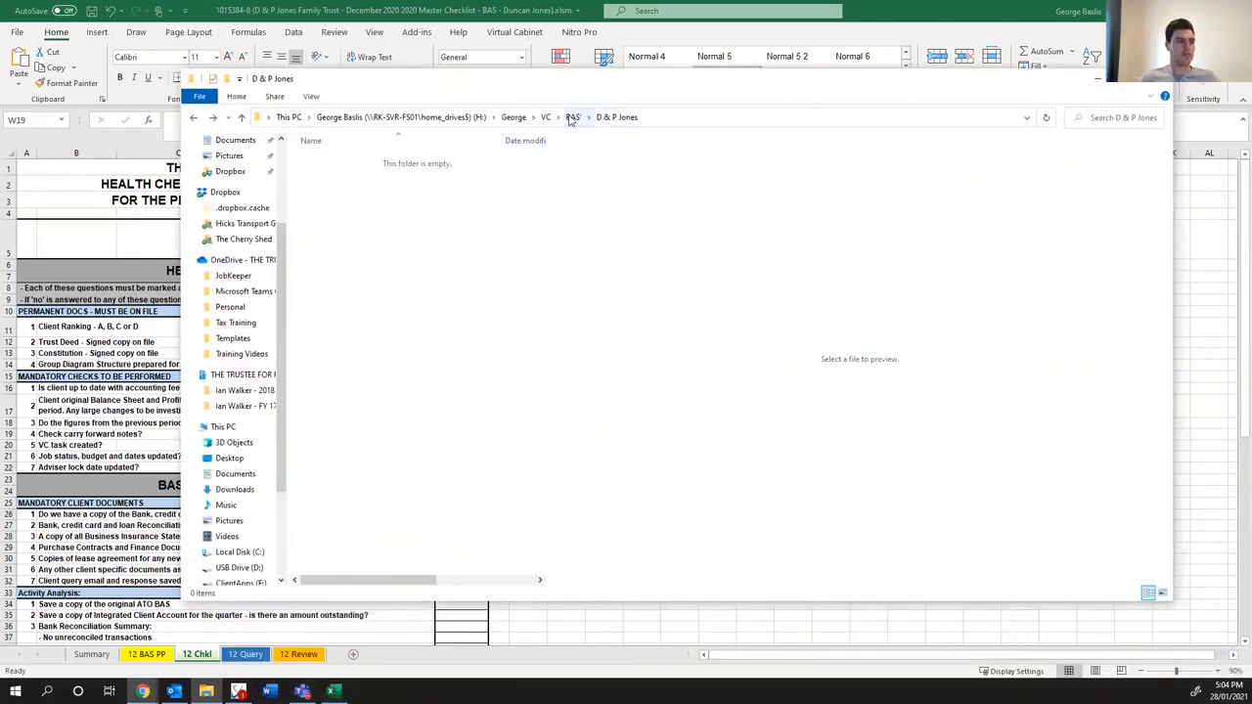
left_click_drag(480, 86, 1251, 82)
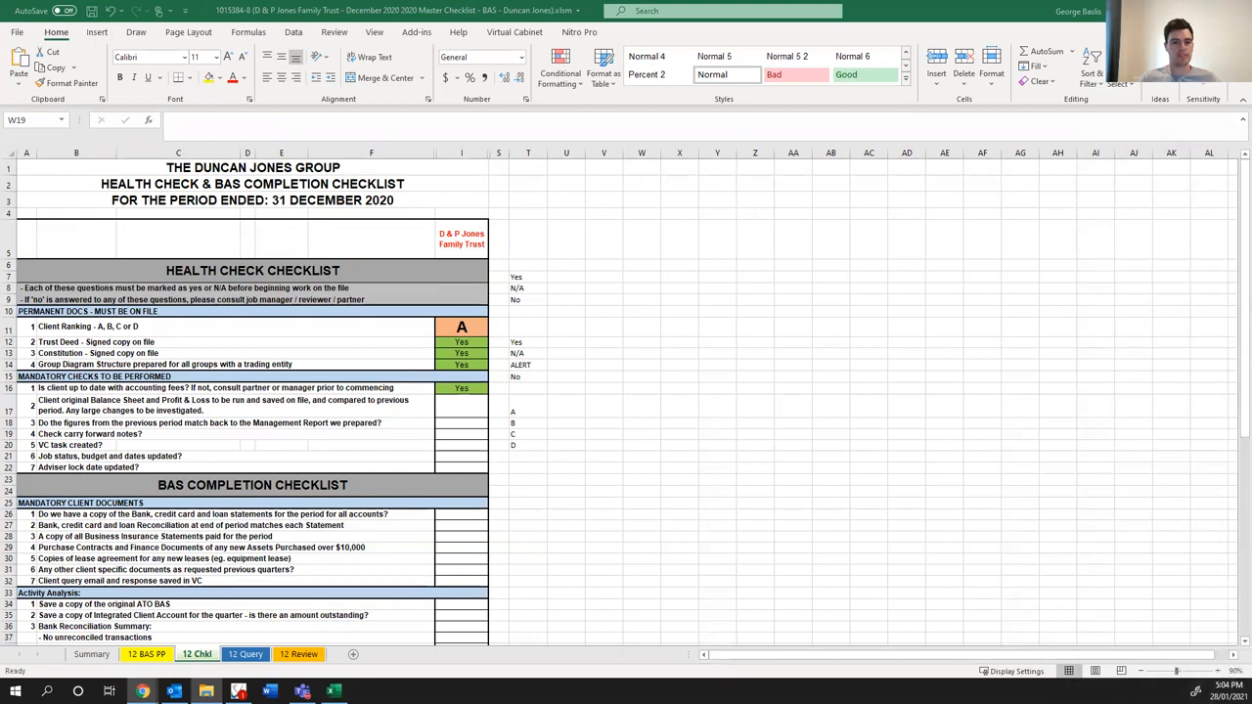
- Switch to the trust's Xero dashboard in Chrome and open its Reports page in a new browser tab
mouse_move(142, 691)
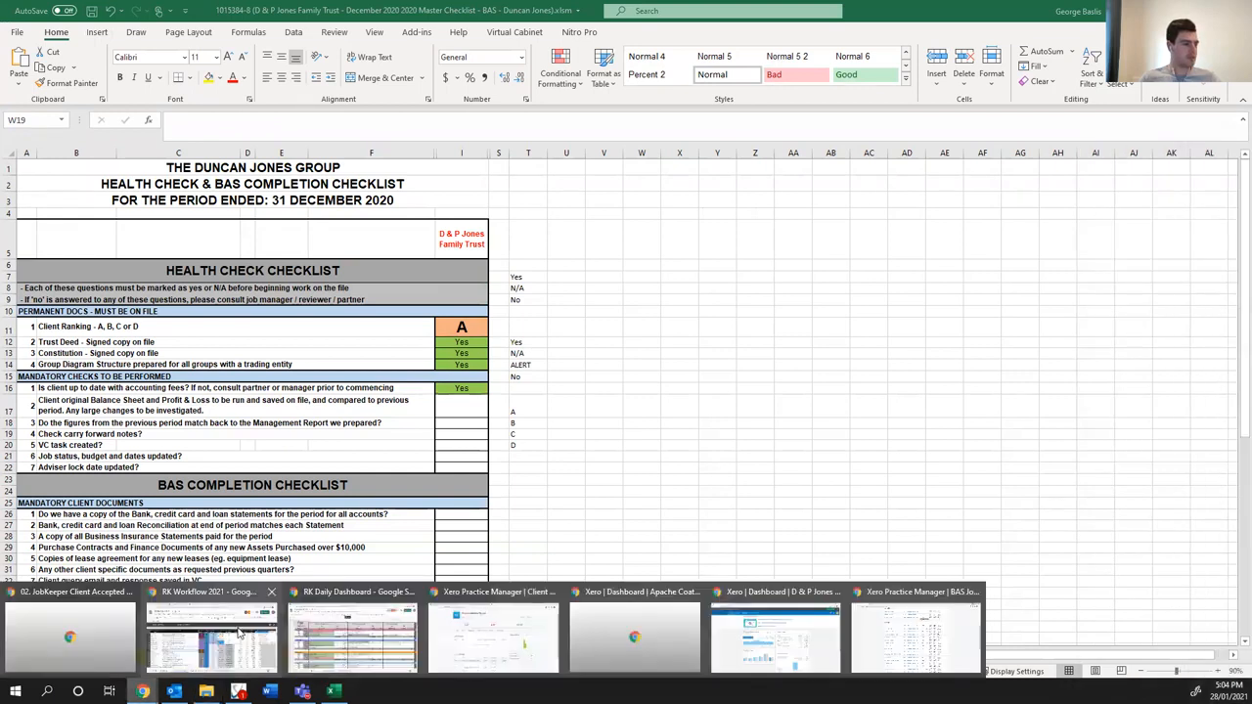
left_click(774, 622)
left_click(336, 98)
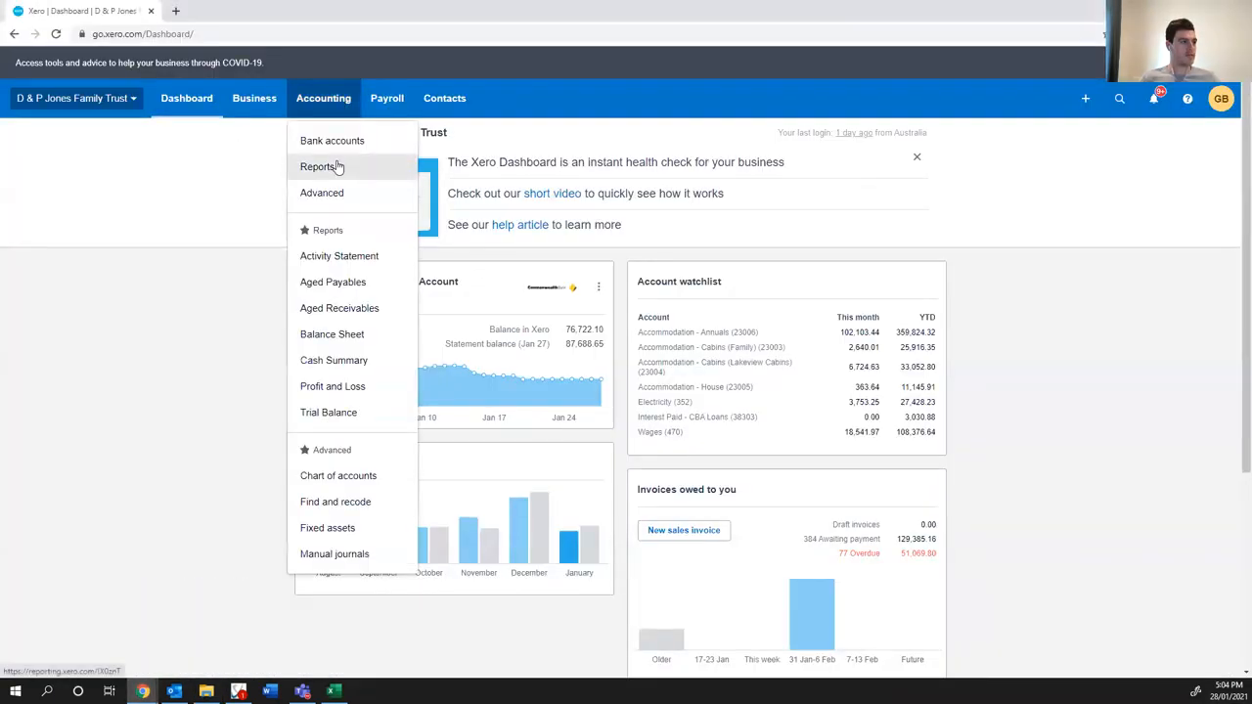
middle_click(327, 283)
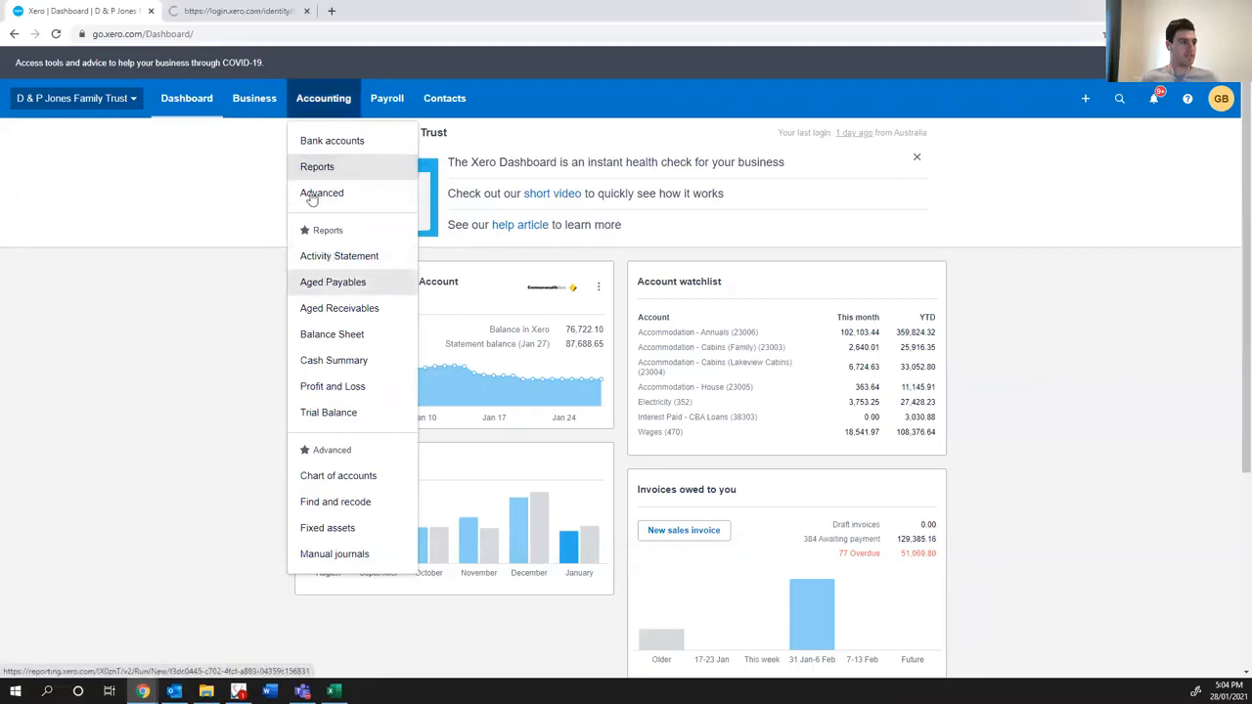
left_click(264, 13)
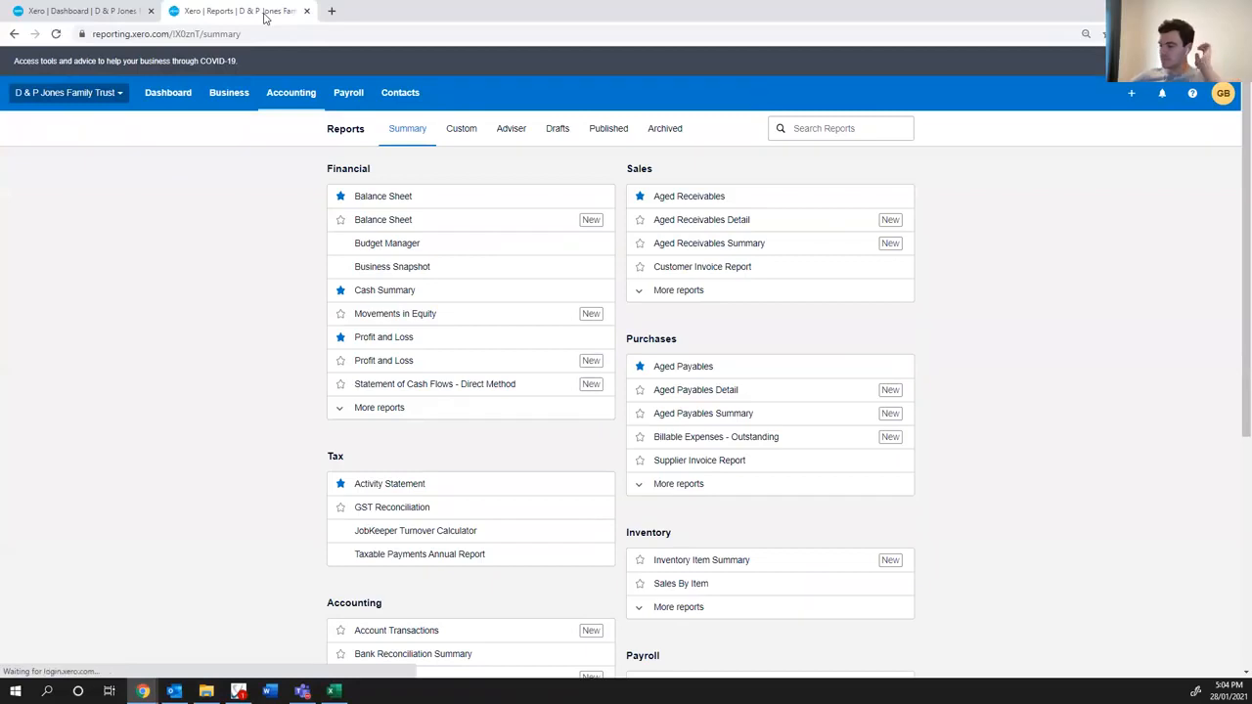
- Open the starred Balance Sheet and Profit and Loss reports in separate tabs and show the Balance Sheet
middle_click(393, 195)
middle_click(392, 336)
left_click(377, 11)
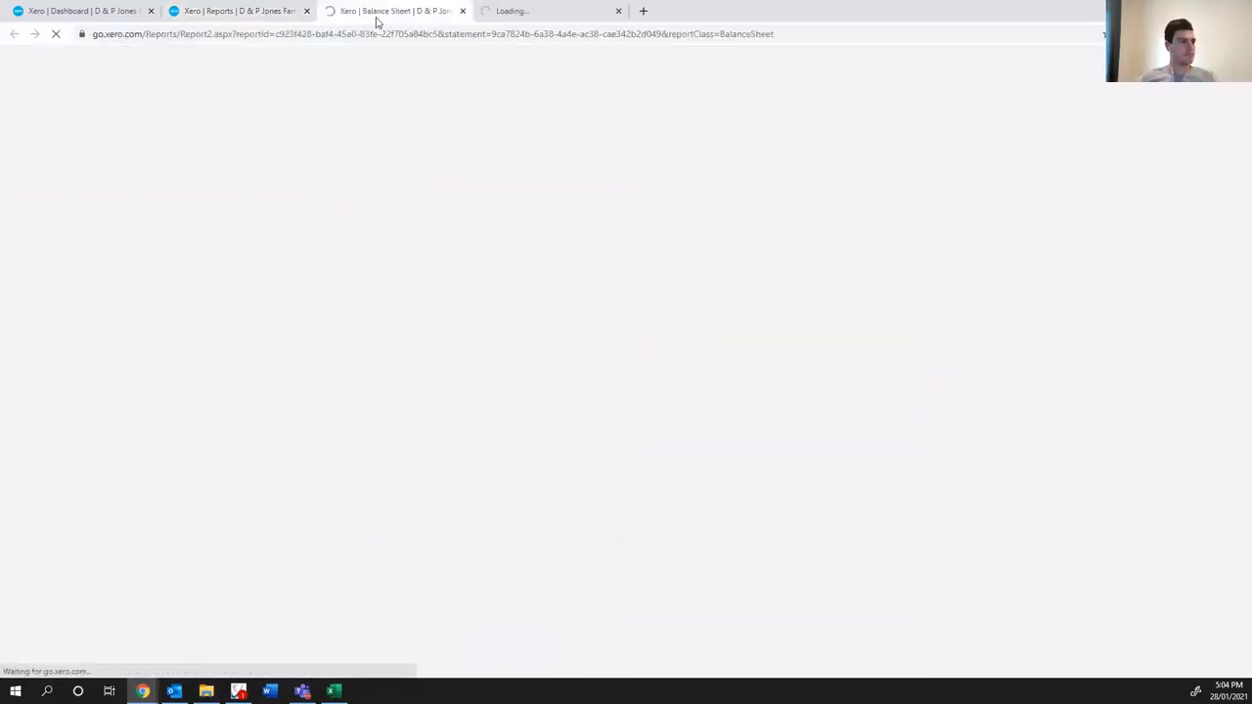
- Run the Balance Sheet for December 2020 compared to the previous quarter, sorted by Account Code
left_click(414, 197)
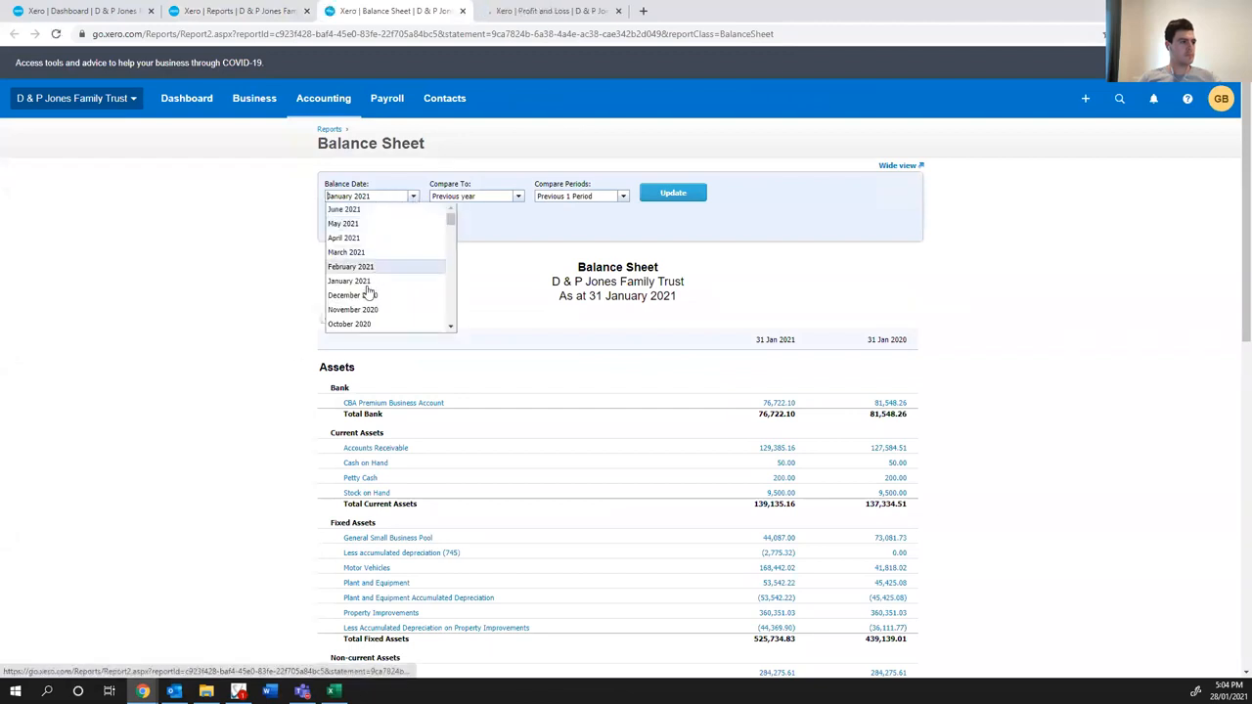
scroll(354, 315, "down", 2)
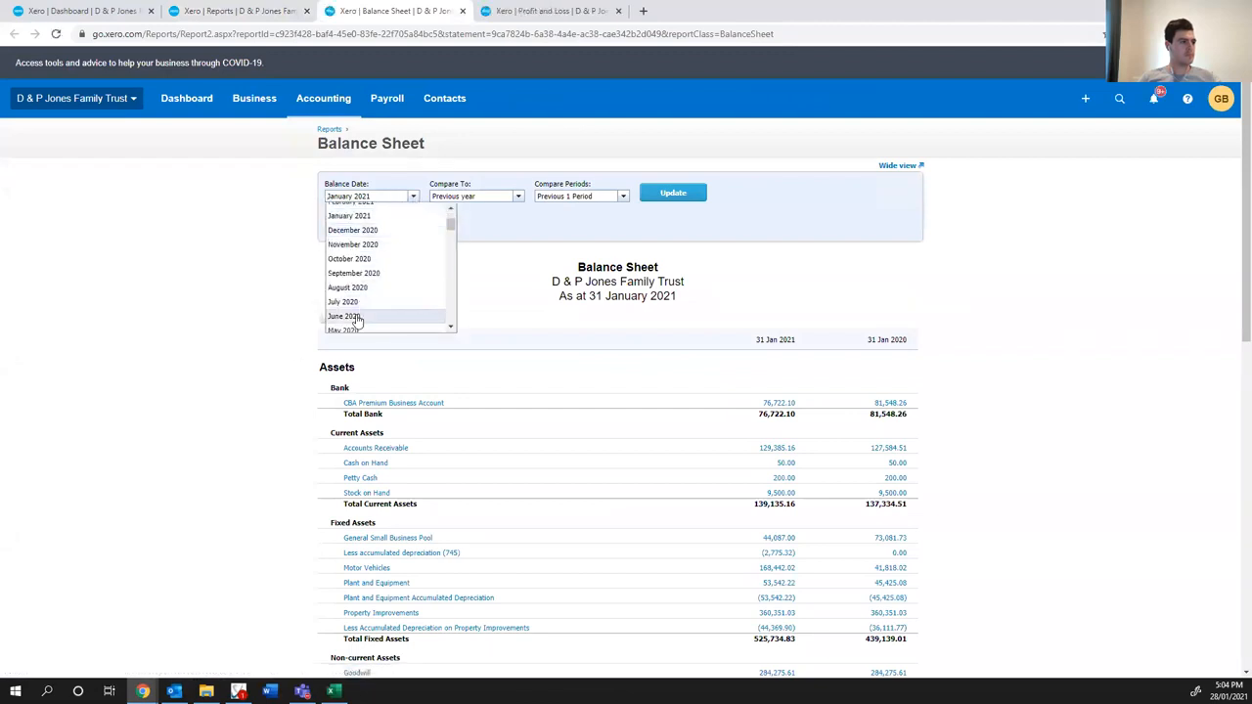
left_click(367, 232)
left_click(517, 196)
left_click(476, 239)
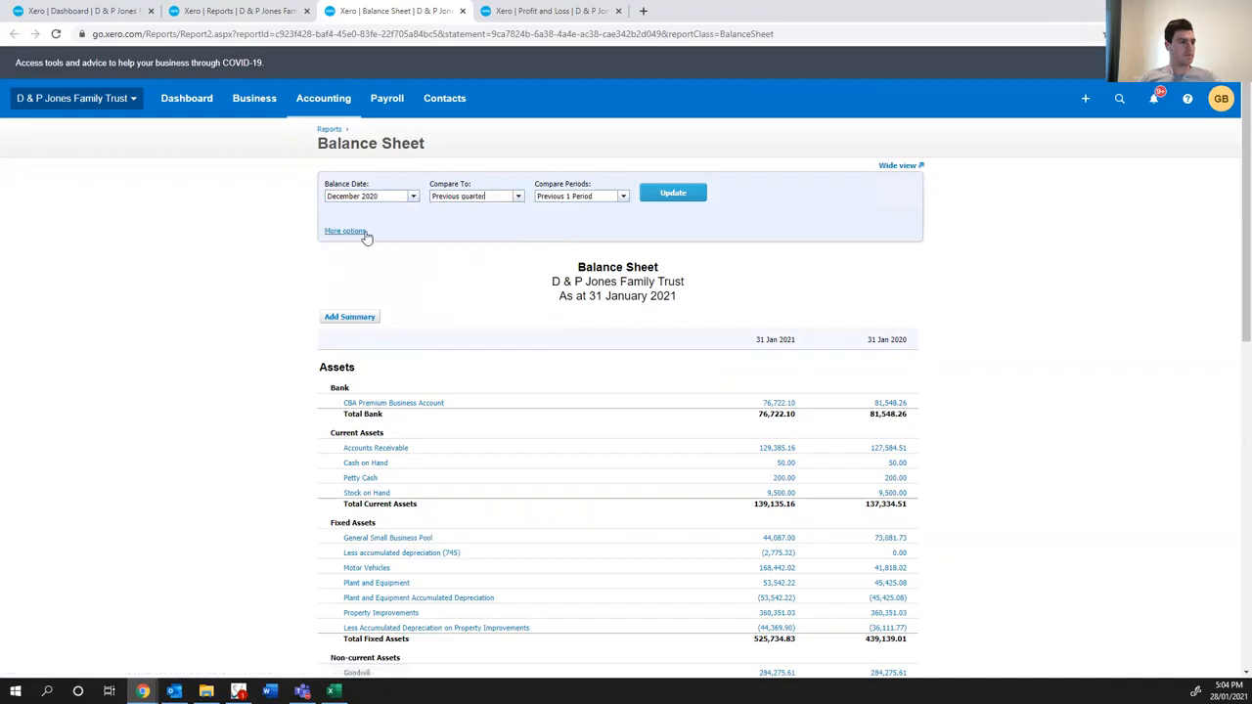
left_click(345, 231)
left_click(415, 244)
left_click(391, 254)
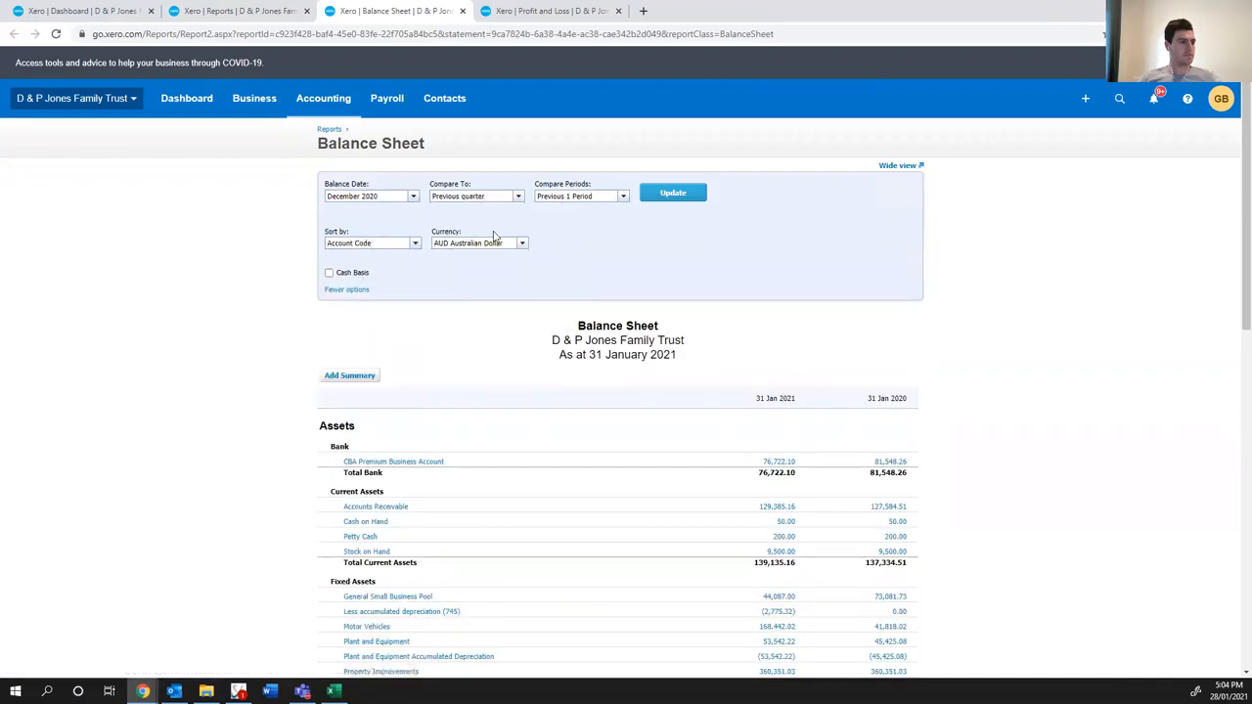
left_click(662, 200)
- Set the Profit and Loss report to compare the 3 months to December 2020 with the previous 1 period
left_click(524, 12)
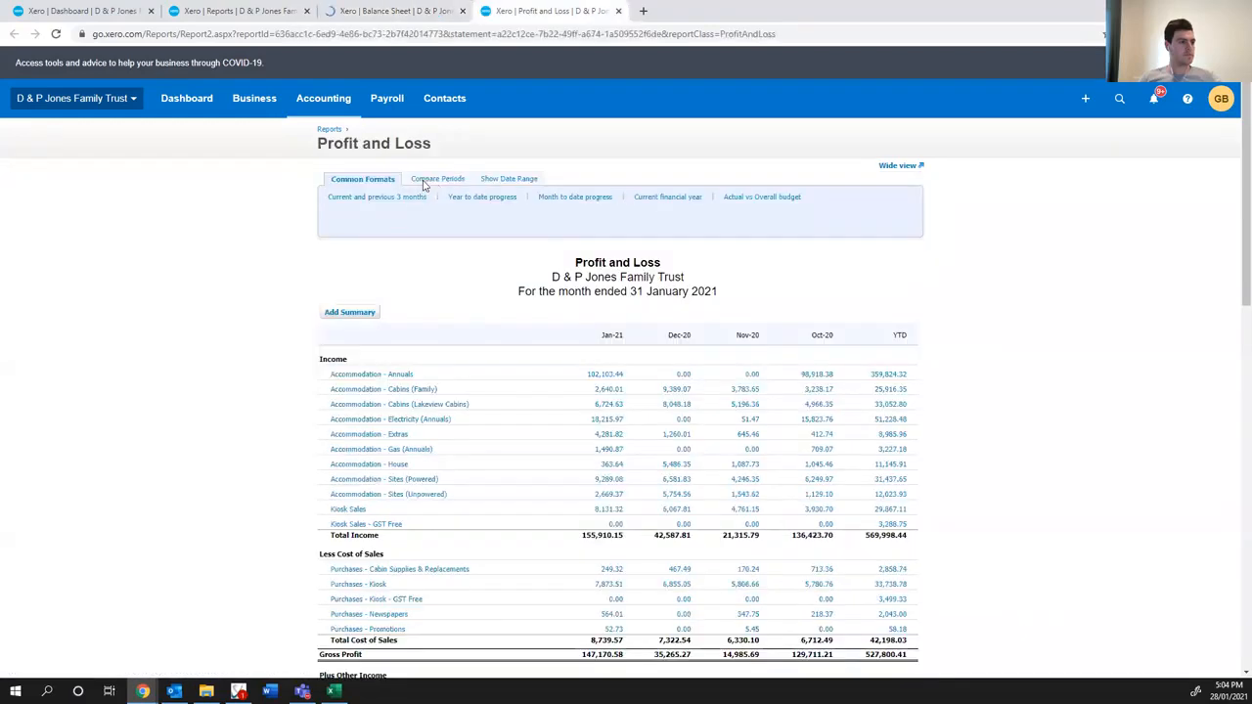
left_click(425, 181)
left_click(415, 209)
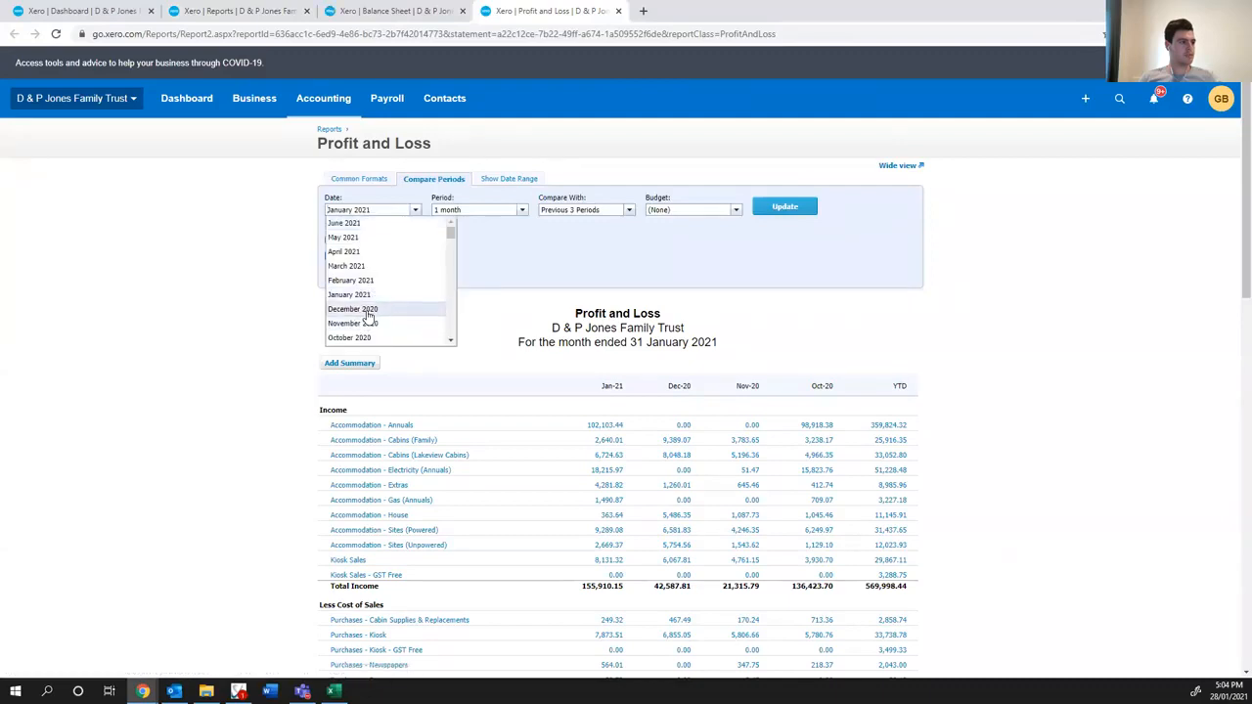
left_click(353, 309)
left_click(521, 210)
left_click(480, 252)
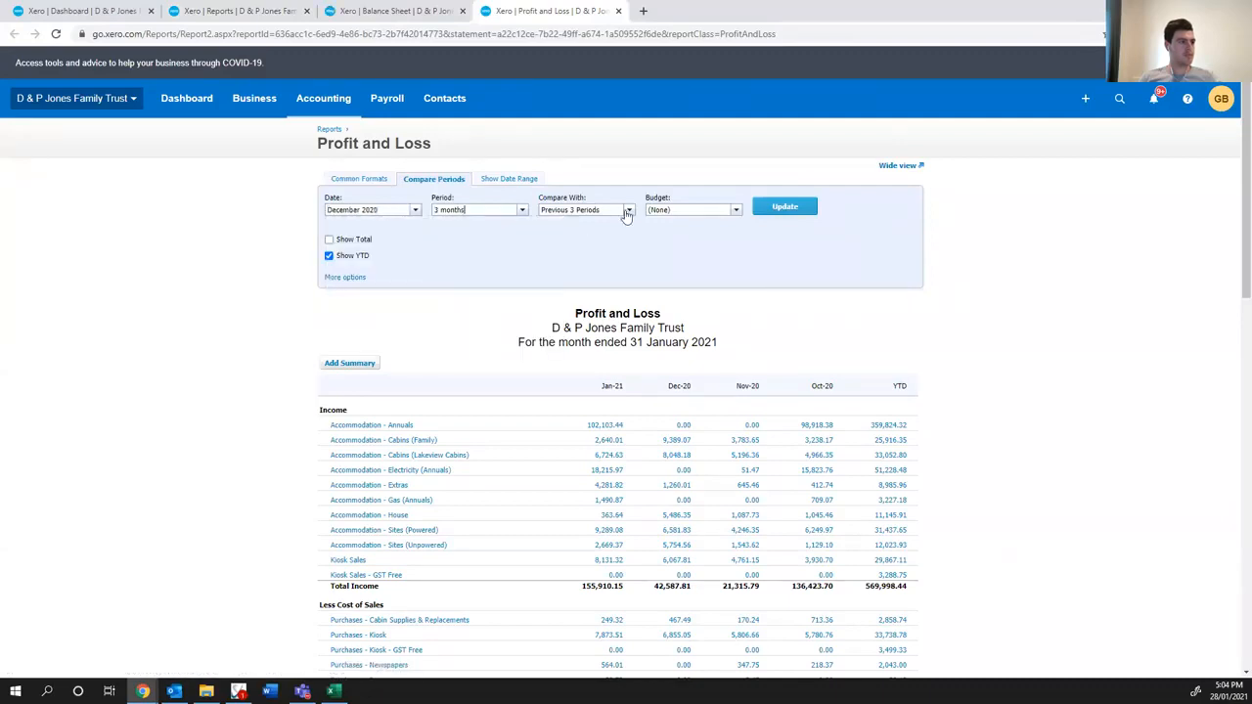
left_click(627, 209)
left_click(584, 238)
- Sort the Profit and Loss report by Account Code and update it
left_click(347, 278)
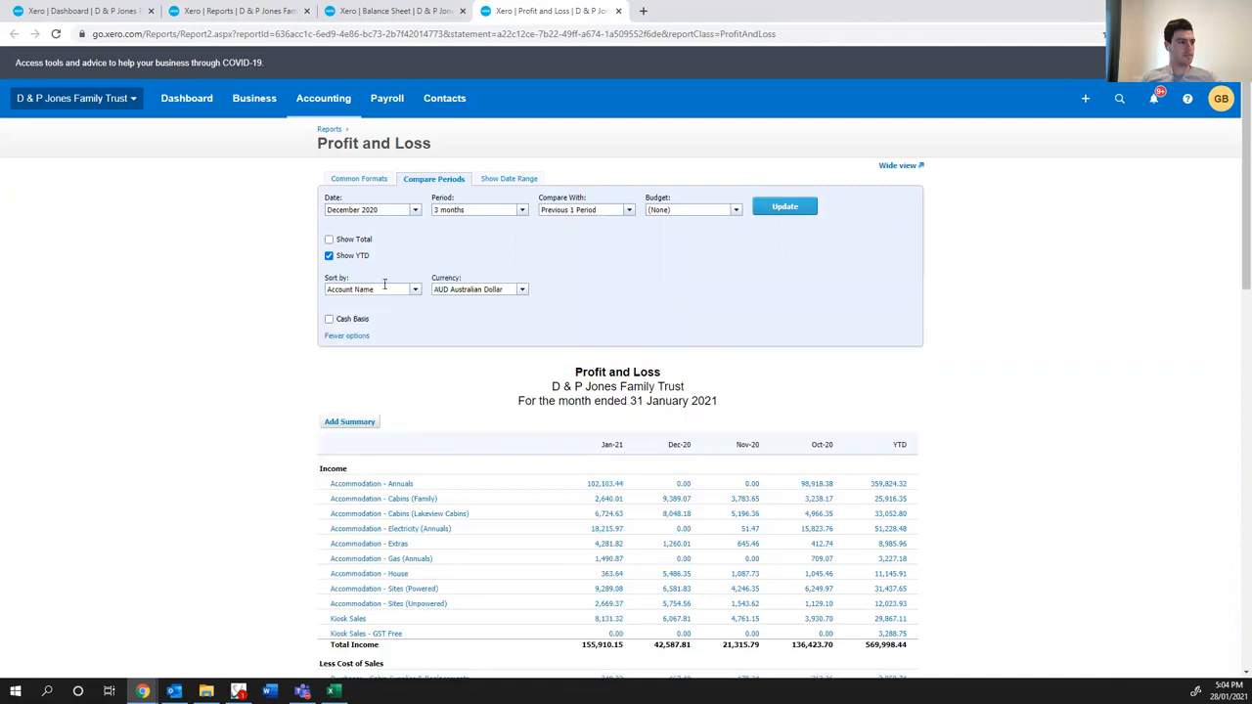
left_click(415, 290)
left_click(391, 304)
left_click(415, 289)
left_click(395, 317)
left_click(811, 211)
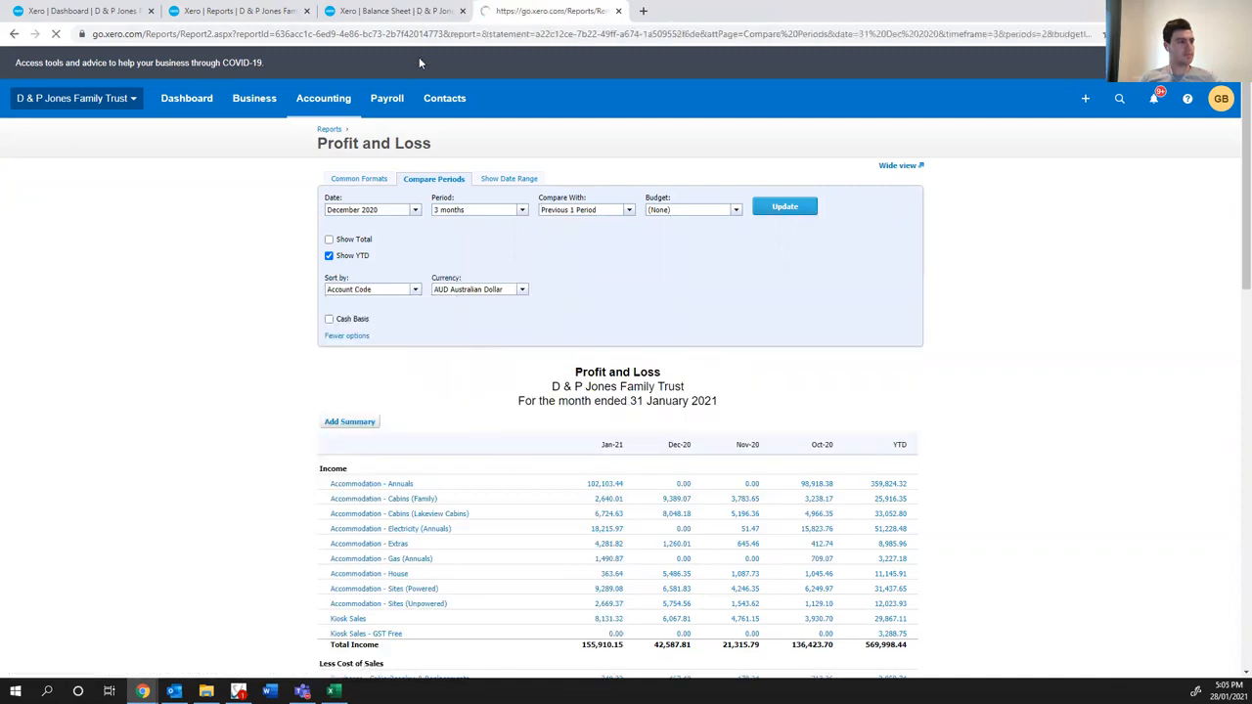
left_click(396, 10)
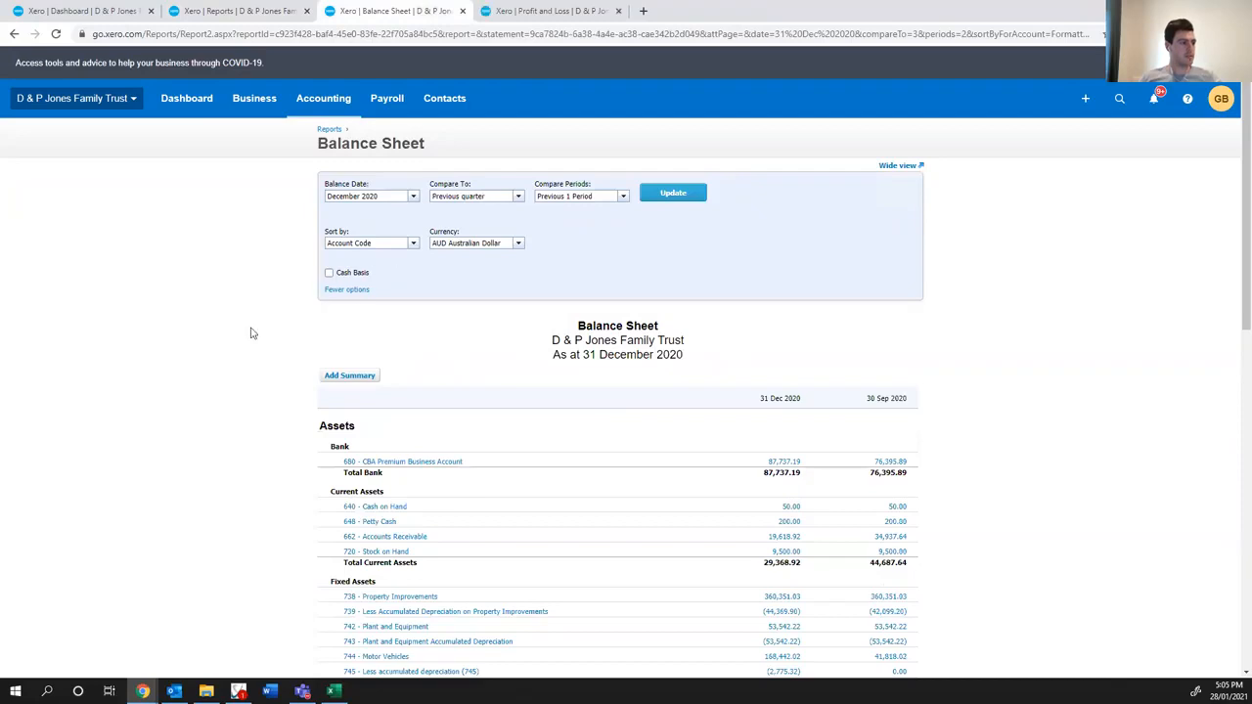
scroll(250, 334, "down", 15)
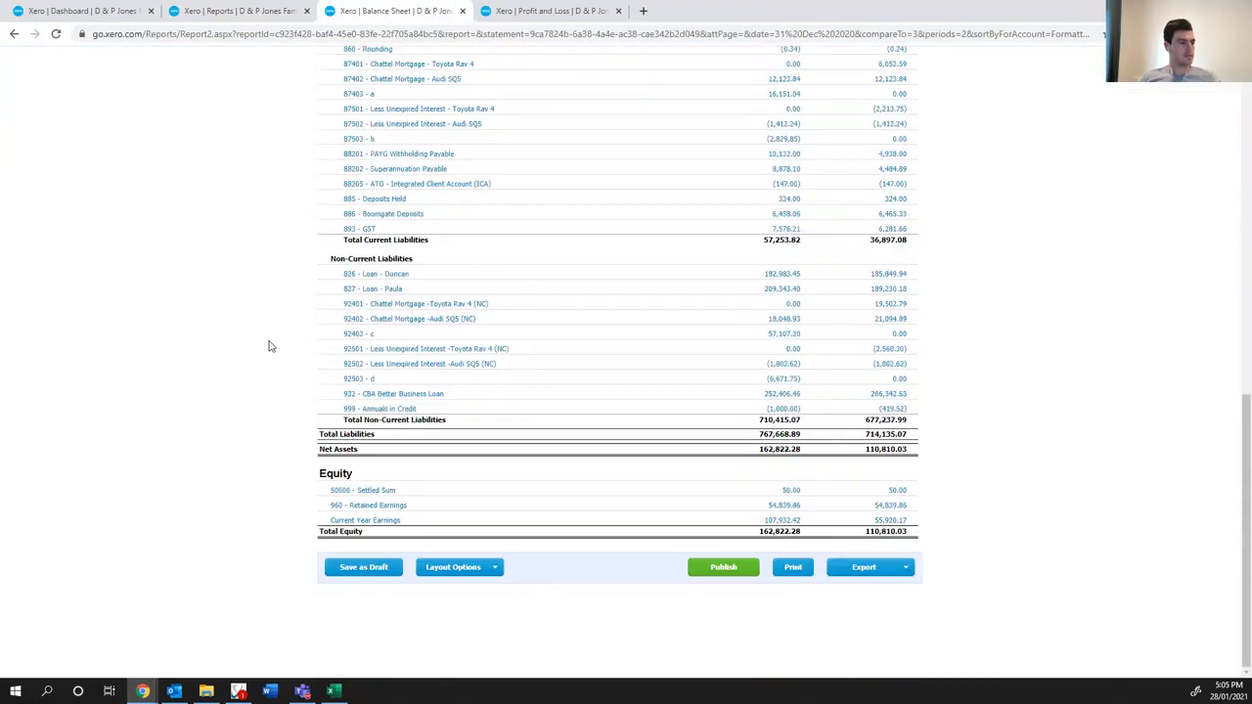
left_click(863, 577)
left_click(847, 601)
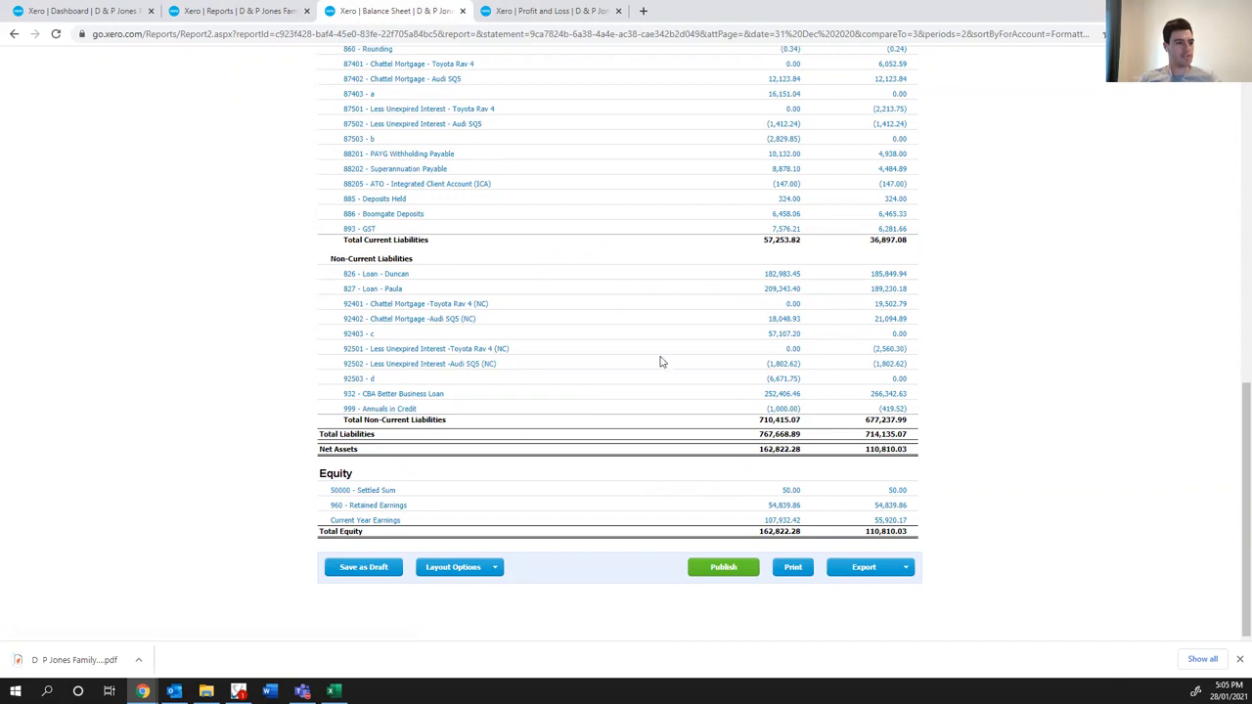
left_click(52, 664)
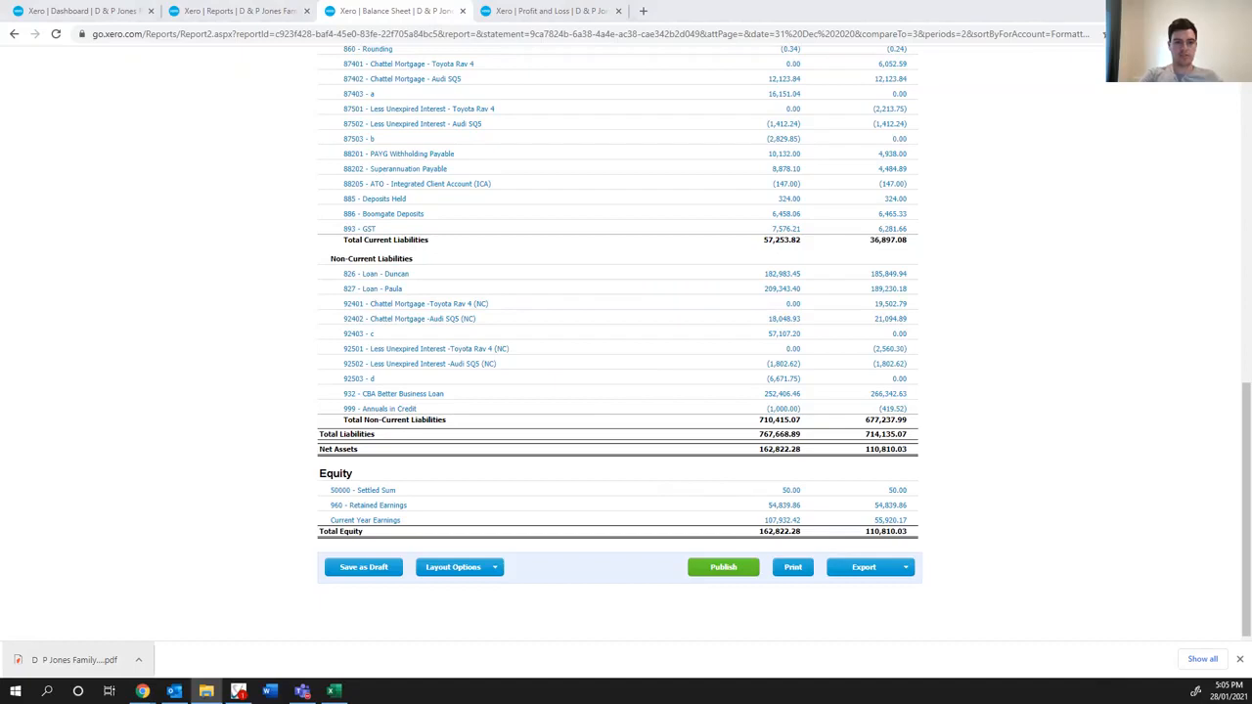
- Export the updated Profit and Loss as a PDF and file it in the D & P Jones folder as Client Profit & Loss
left_click(547, 11)
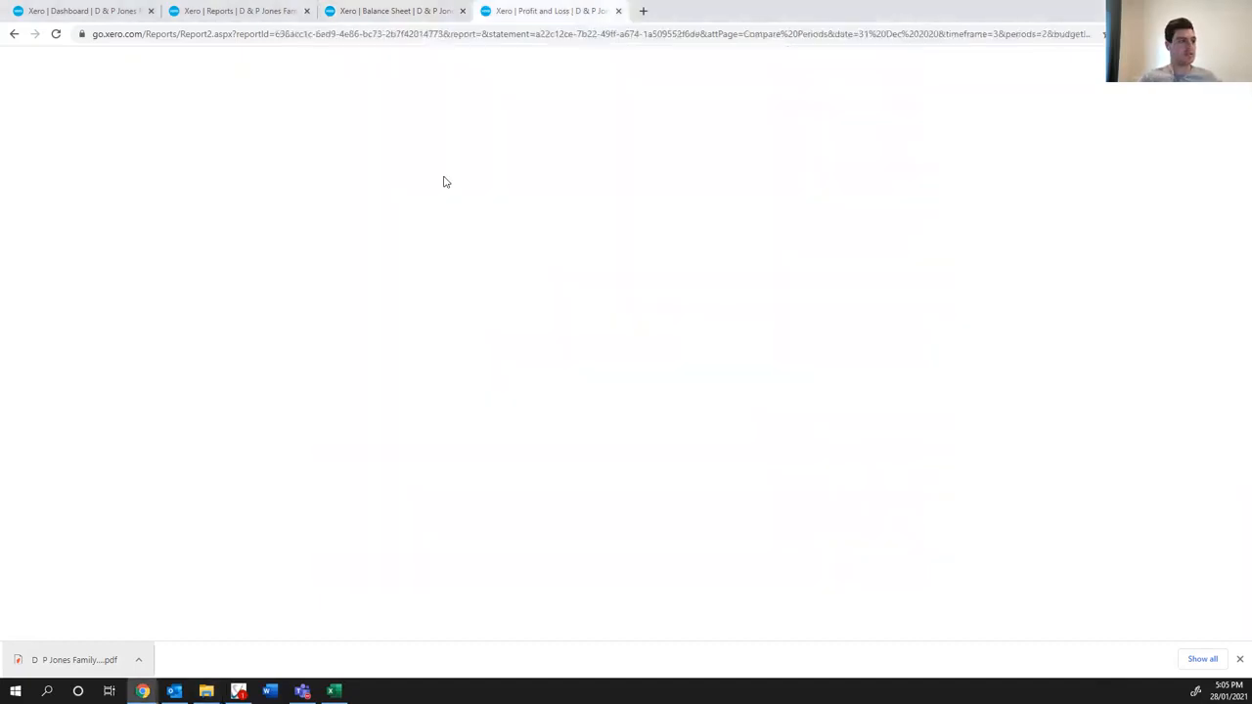
scroll(360, 468, "down", 20)
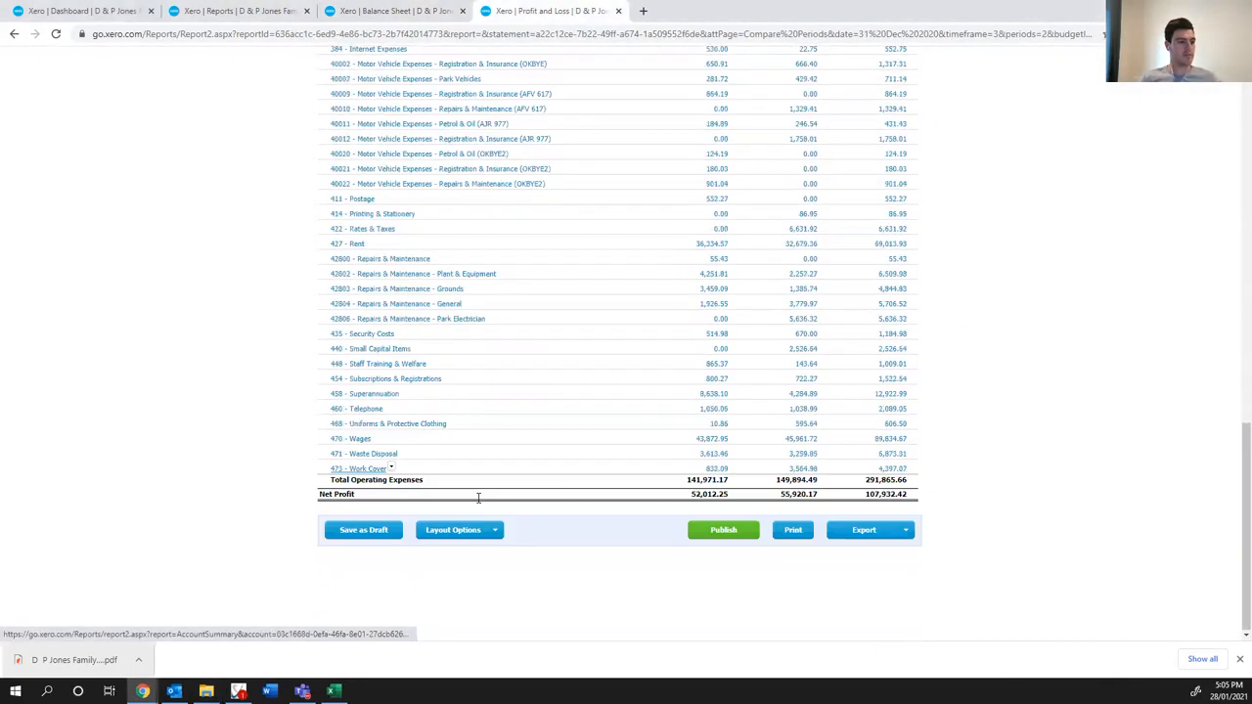
left_click(878, 533)
left_click(851, 563)
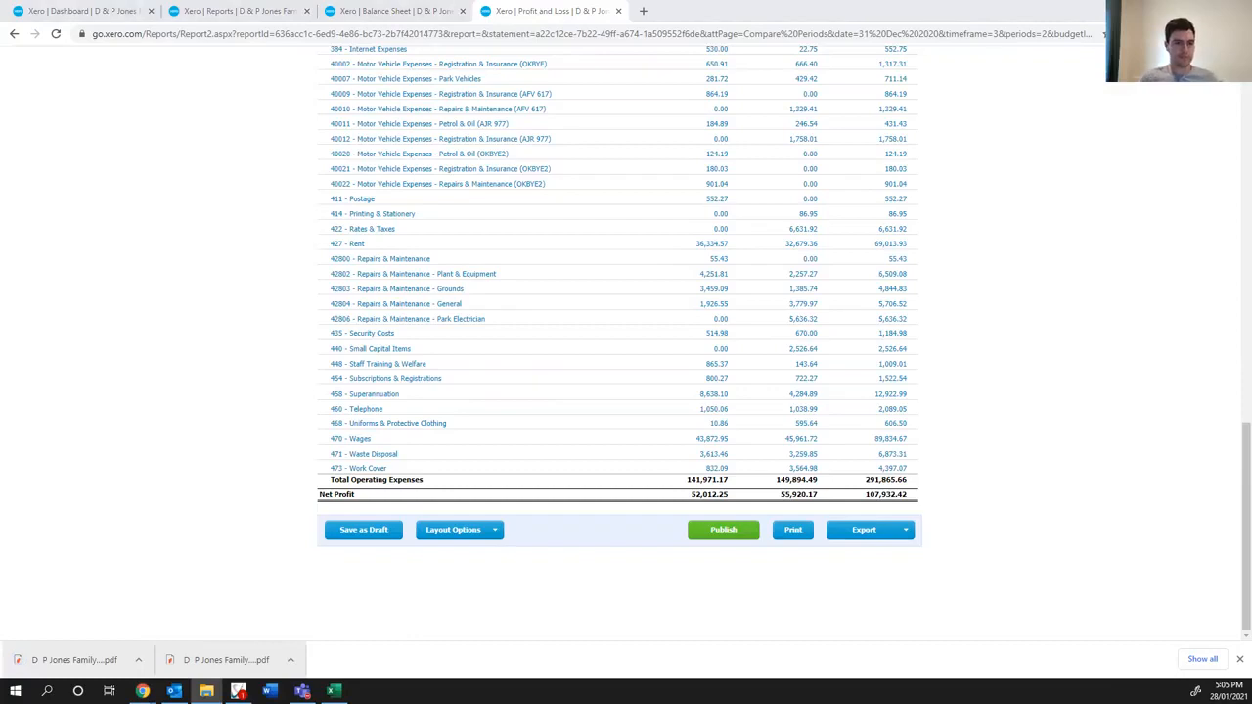
left_click(643, 11)
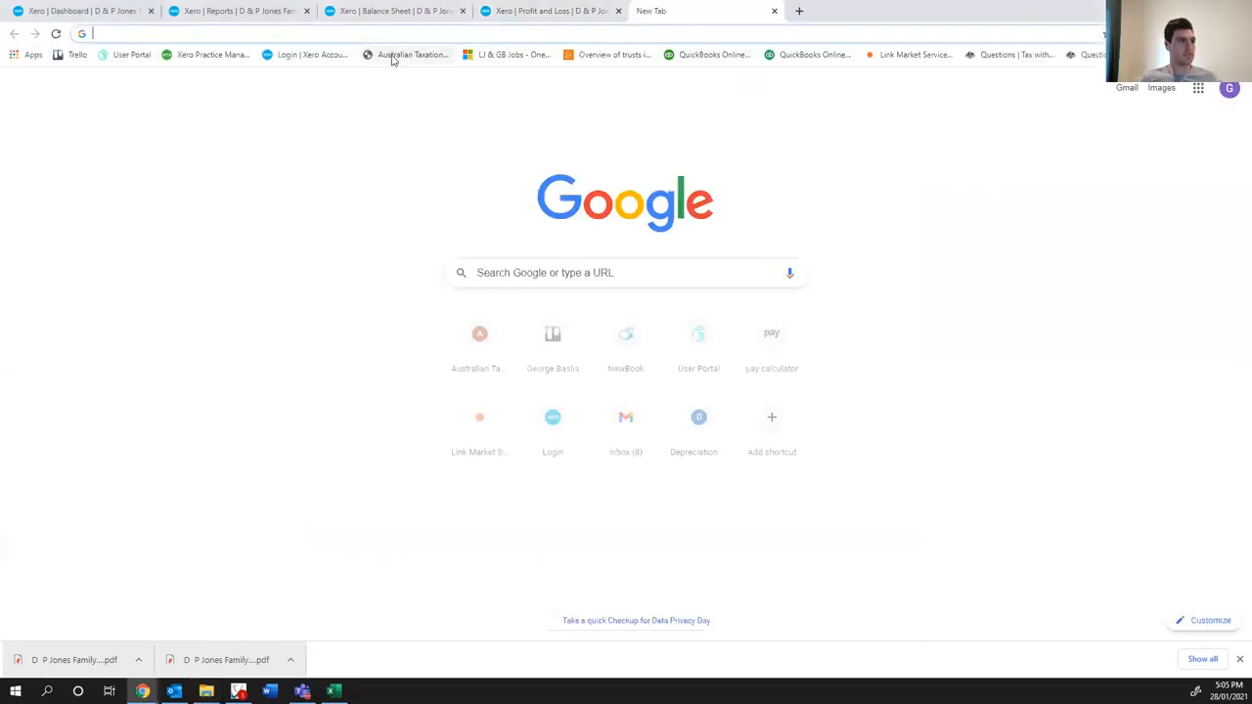
left_click(406, 53)
left_click(750, 190)
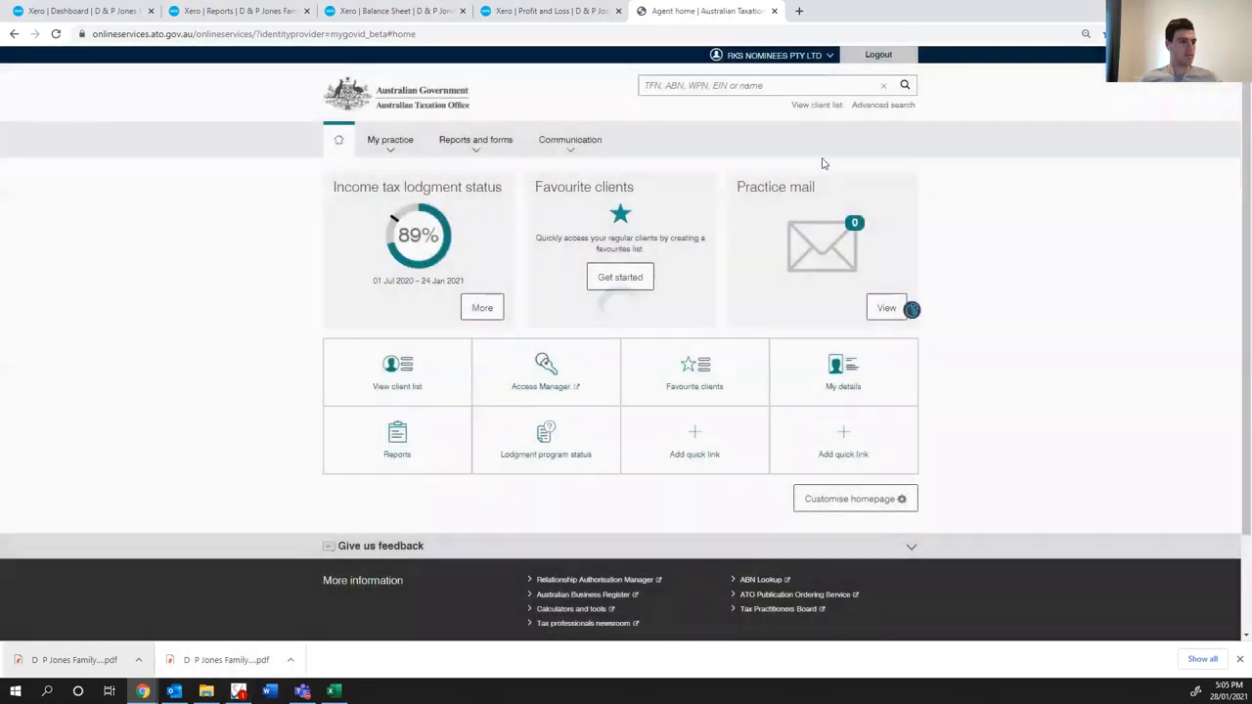
left_click(728, 86)
type("D & P")
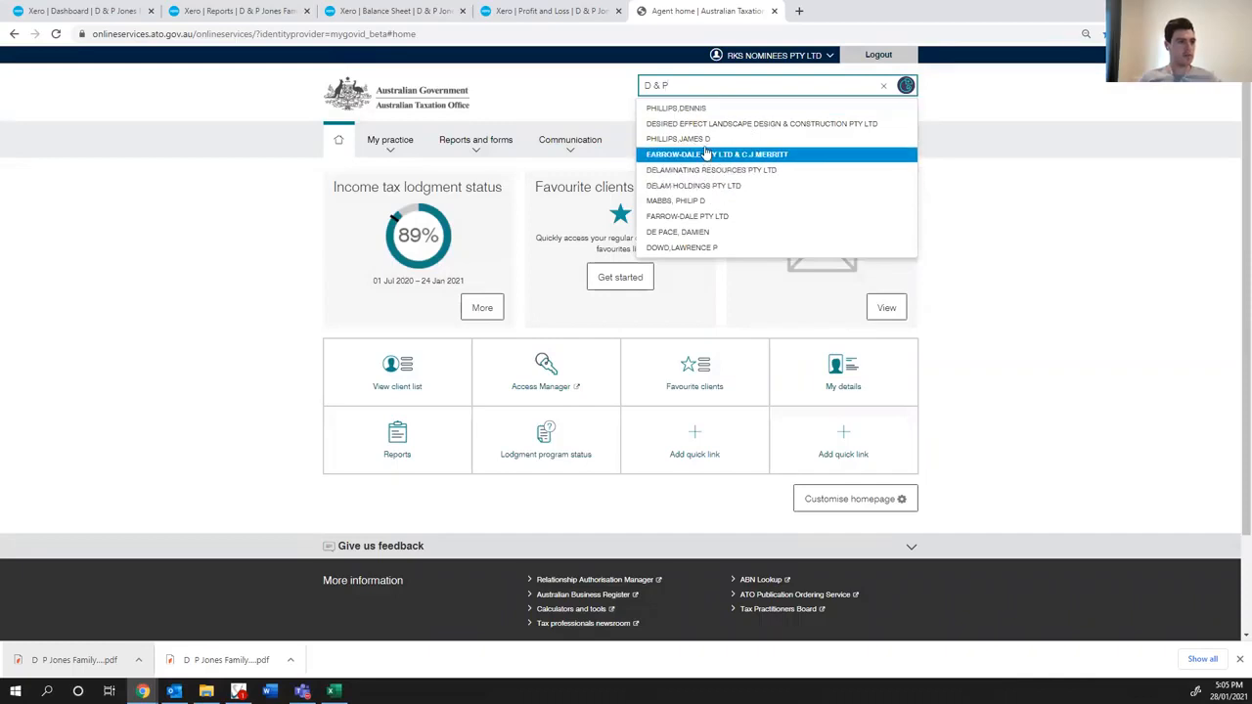
type(" jones")
left_click(740, 112)
- Switch to Virtual Cabinet to check the trust's September activity statement files, and return to the ATO portal in Chrome
left_click(239, 691)
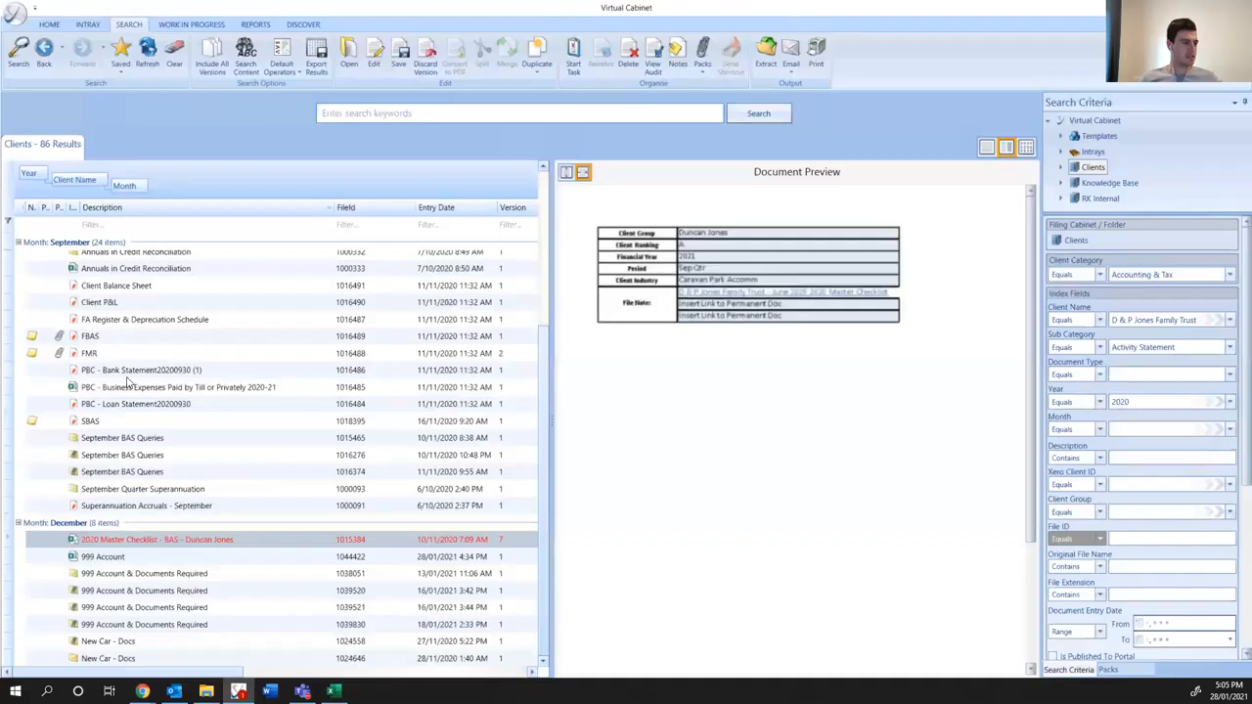
scroll(122, 372, "up", 5)
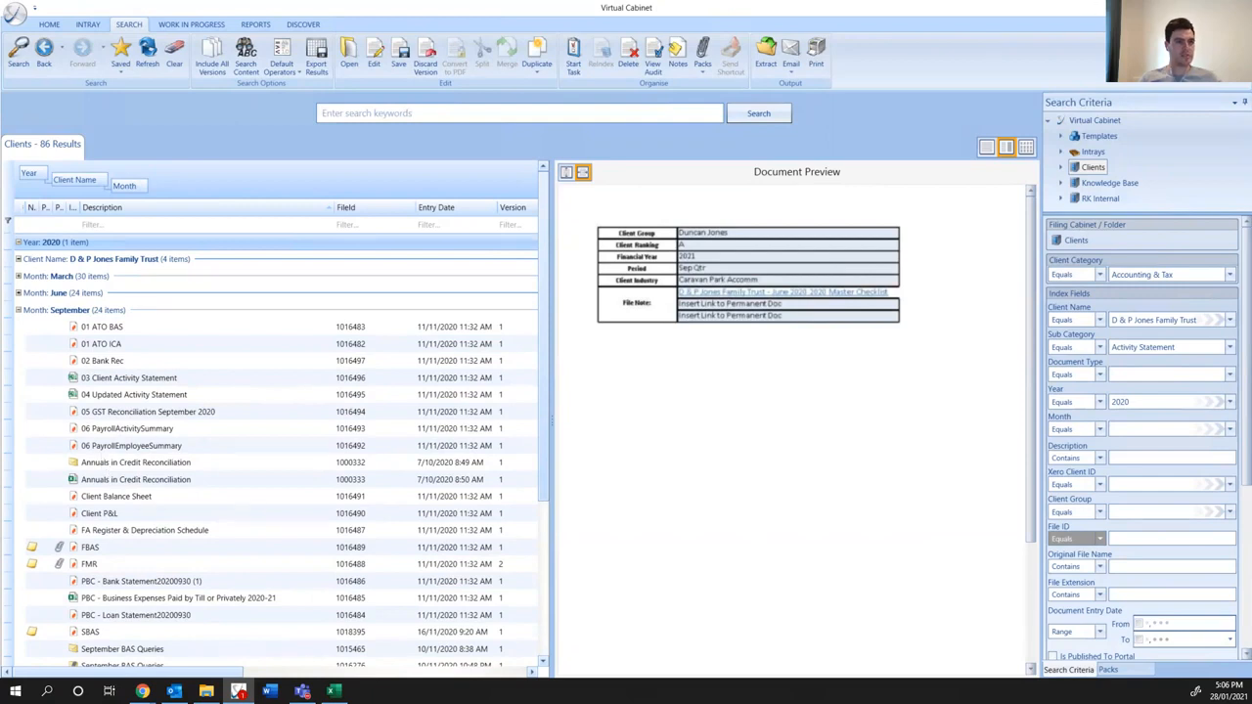
left_click(142, 692)
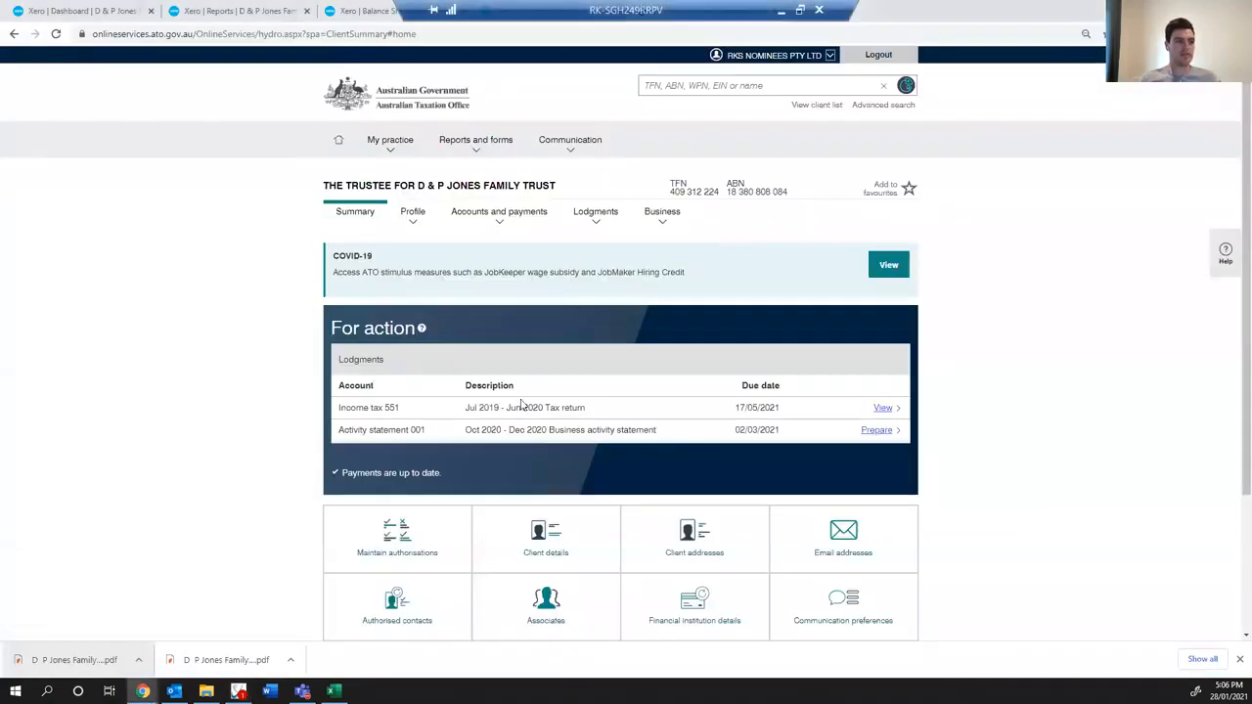
- Open the Oct 2020 – Dec 2020 business activity statement for preparation and print its print-friendly version to PDF
left_click(877, 431)
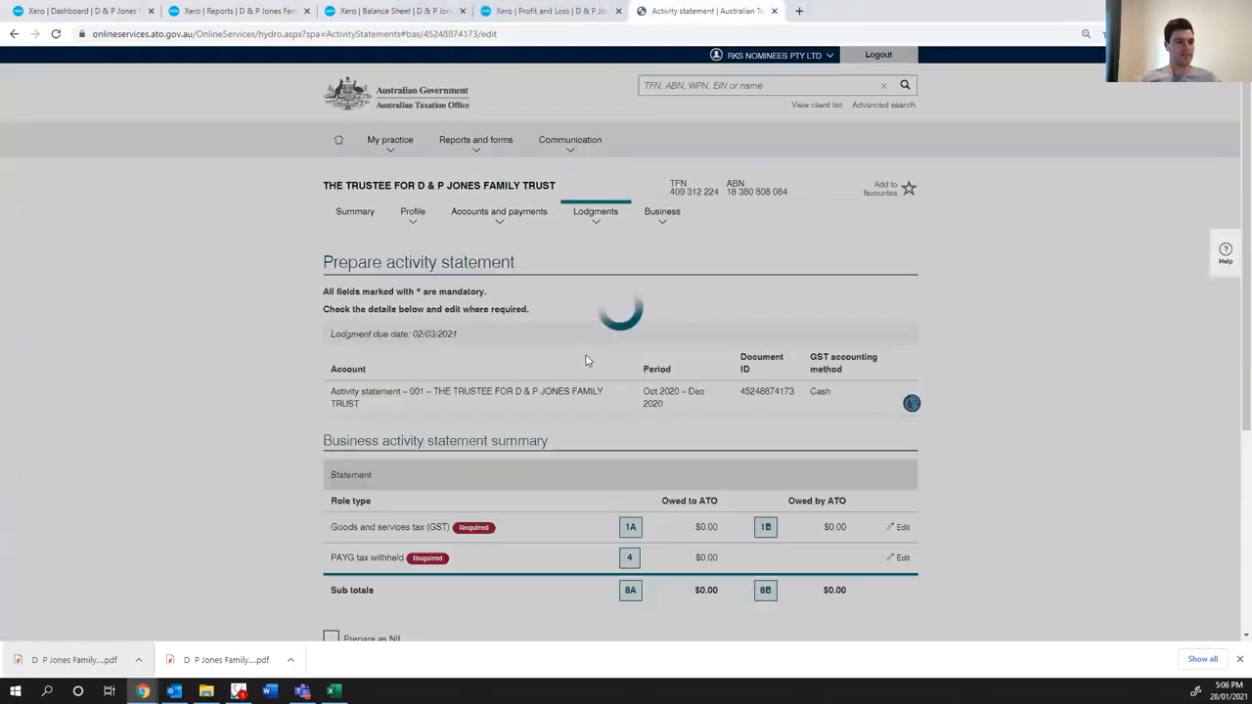
scroll(685, 392, "down", 3)
scroll(710, 396, "down", 2)
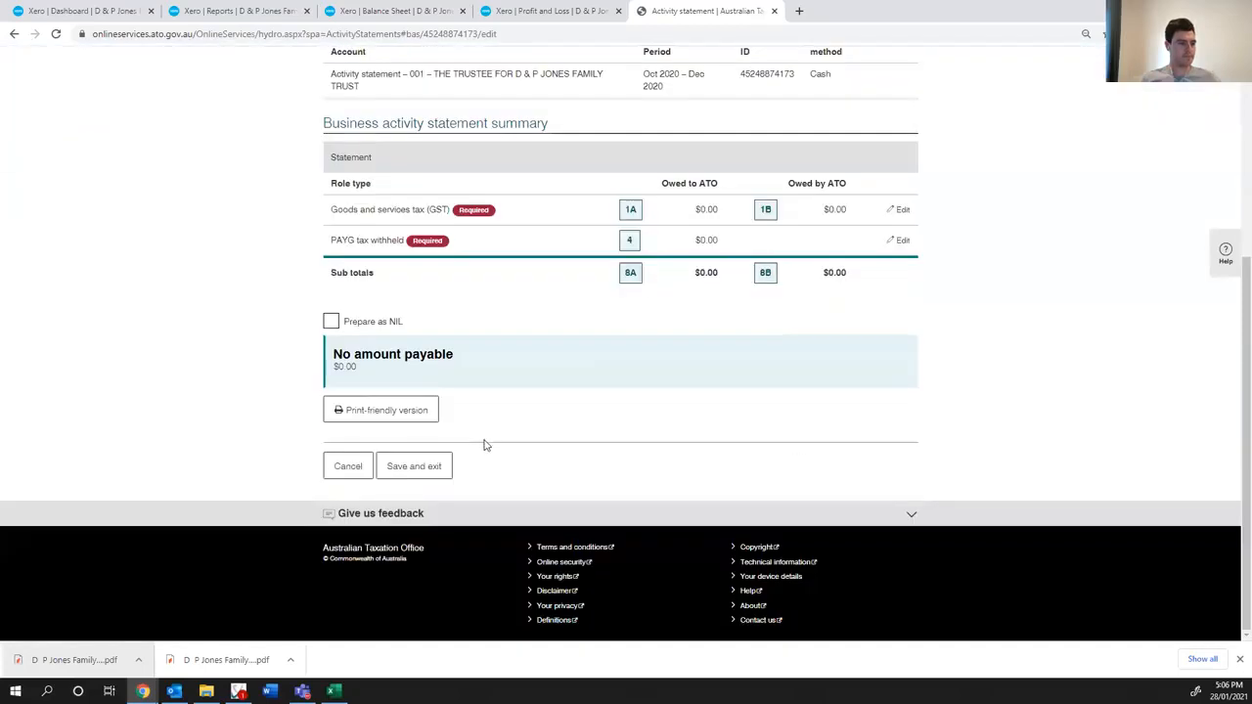
left_click(389, 412)
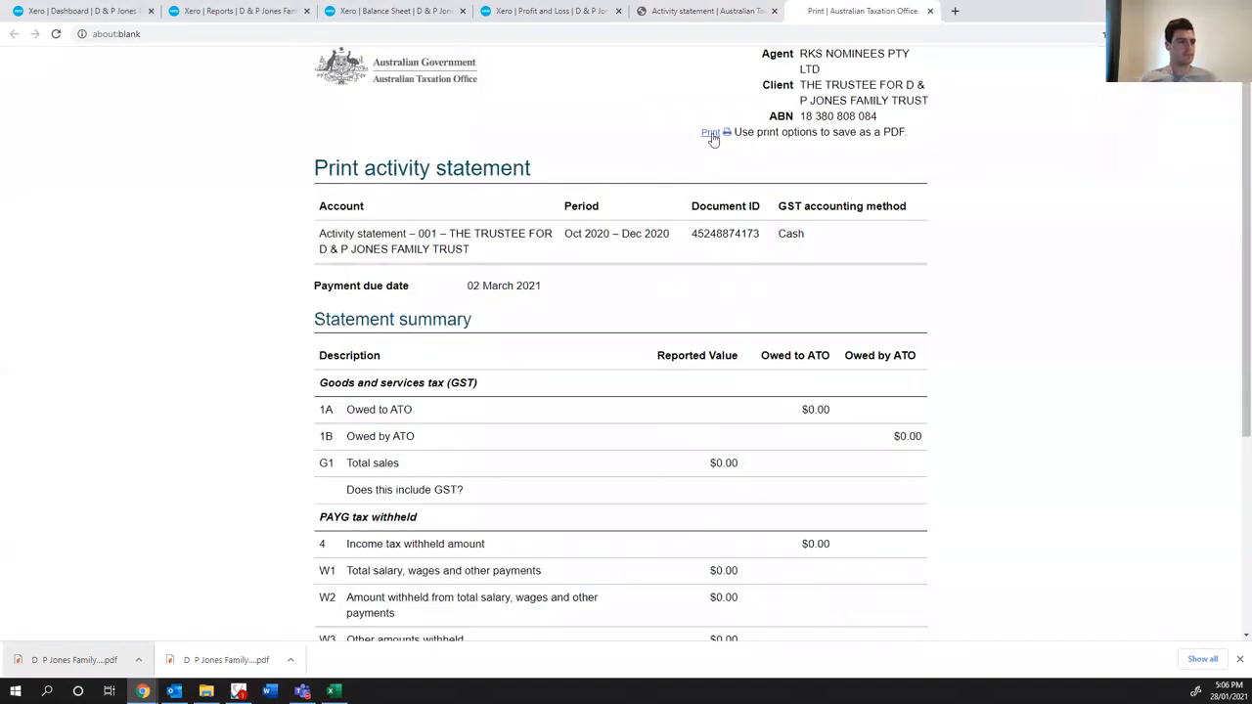
left_click(711, 134)
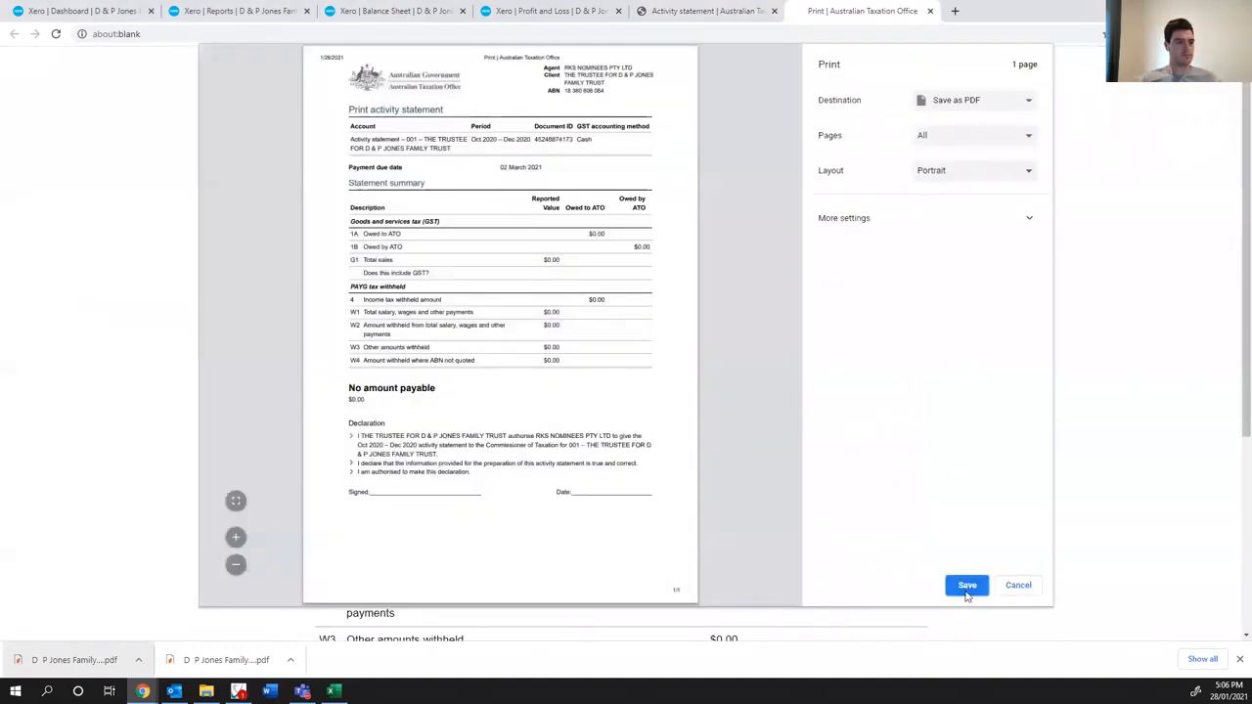
left_click(966, 587)
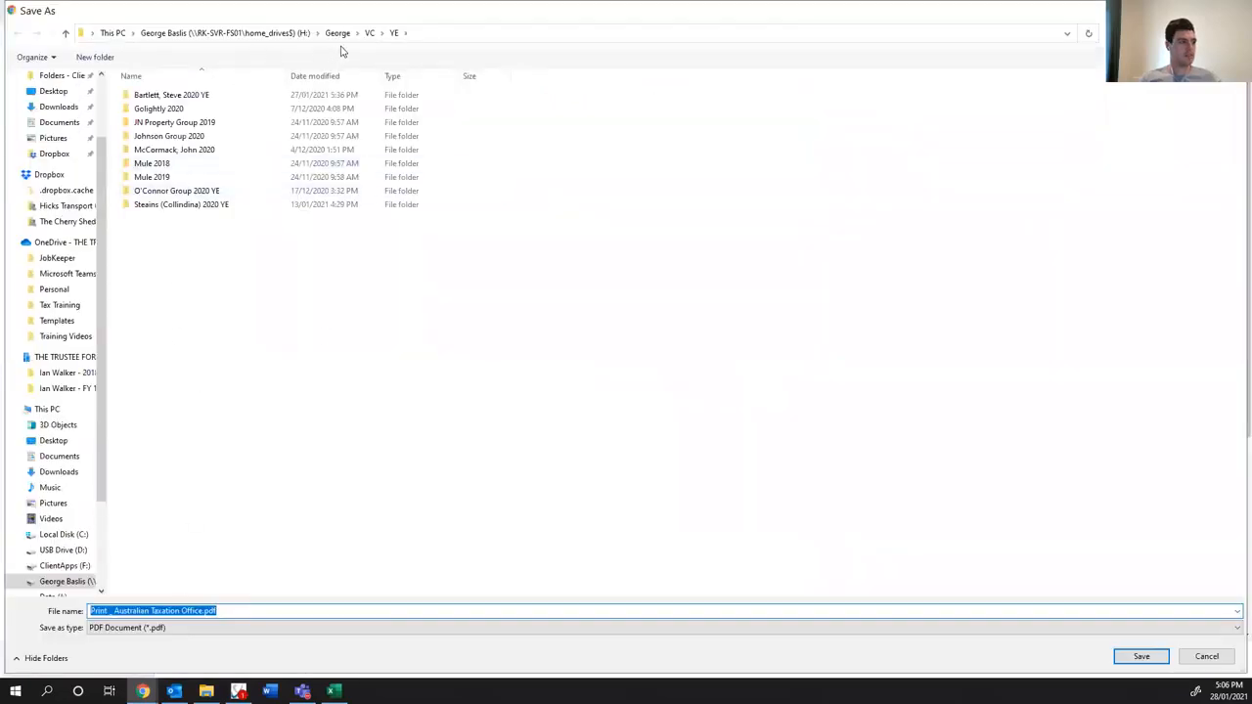
left_click(370, 32)
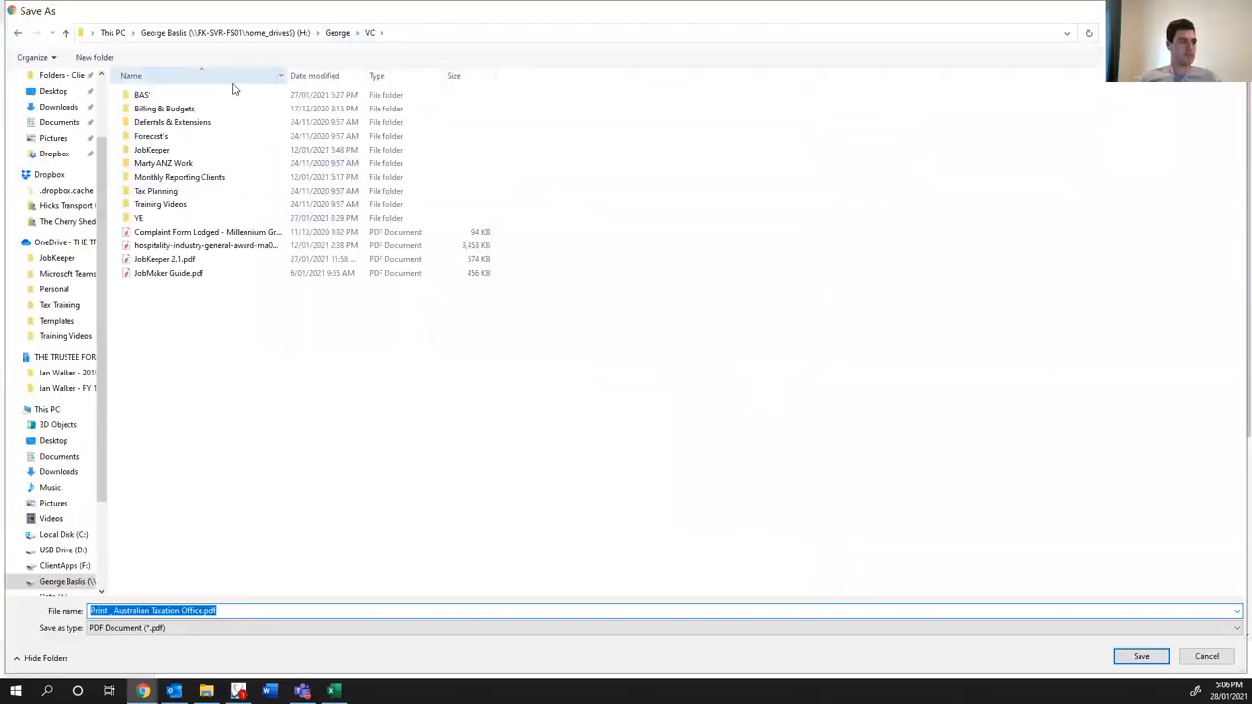
double_click(181, 99)
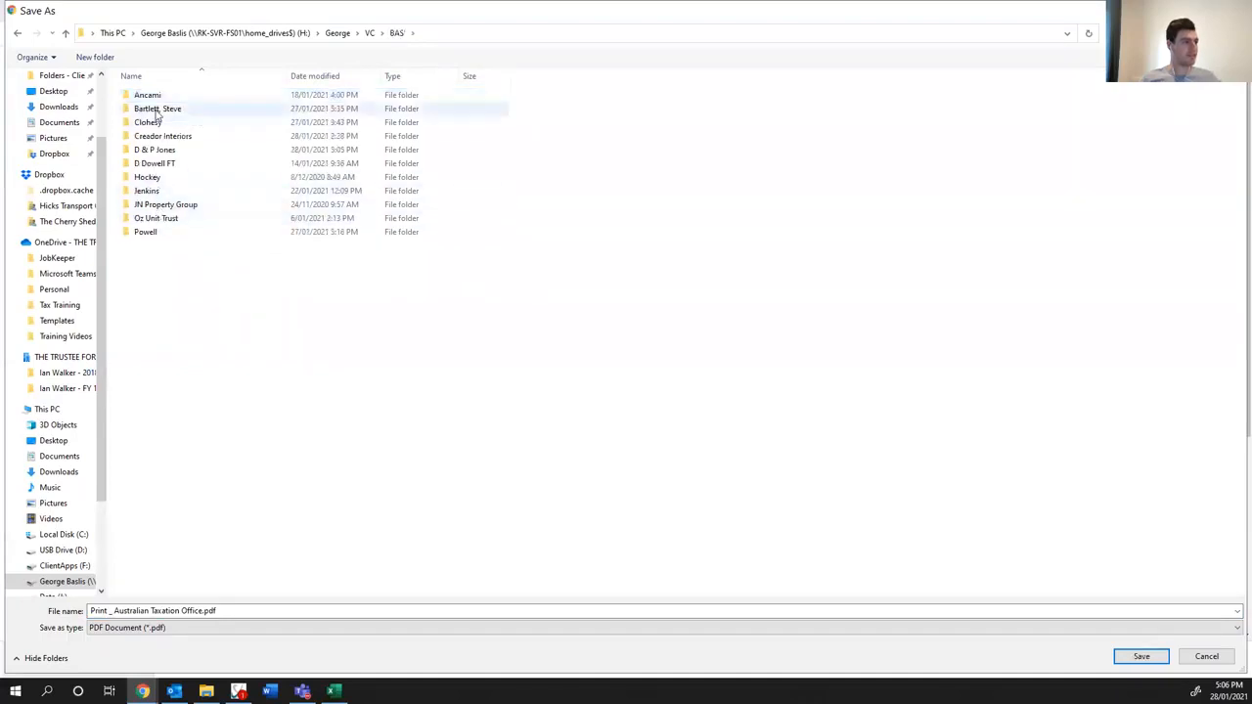
double_click(155, 150)
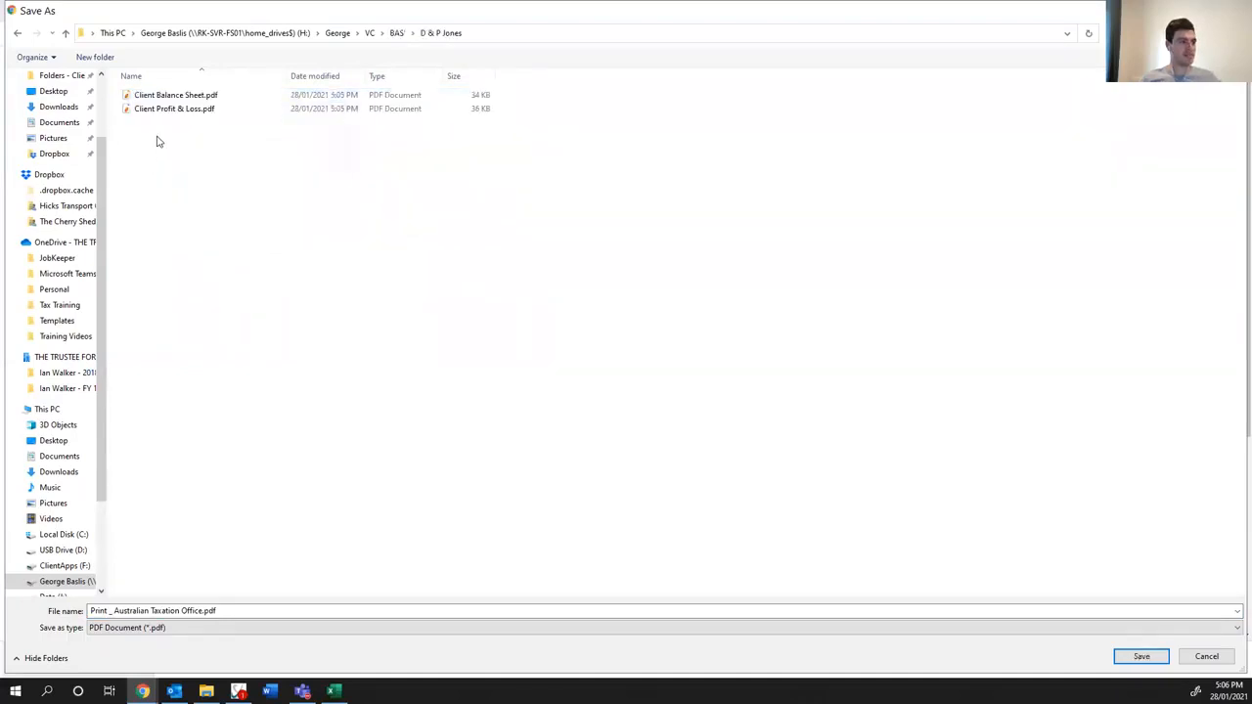
left_click(200, 610)
left_click_drag(204, 610, 56, 586)
key("BackSpace")
type("01 ATO BAS")
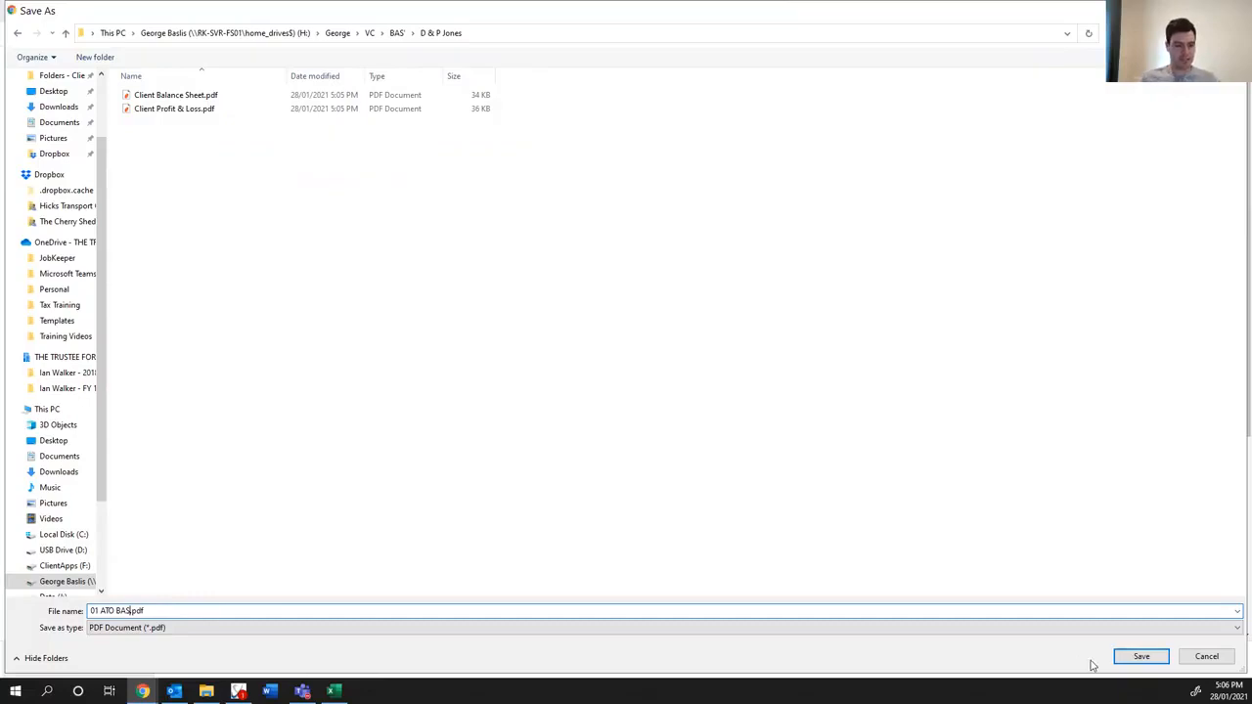
left_click(1140, 656)
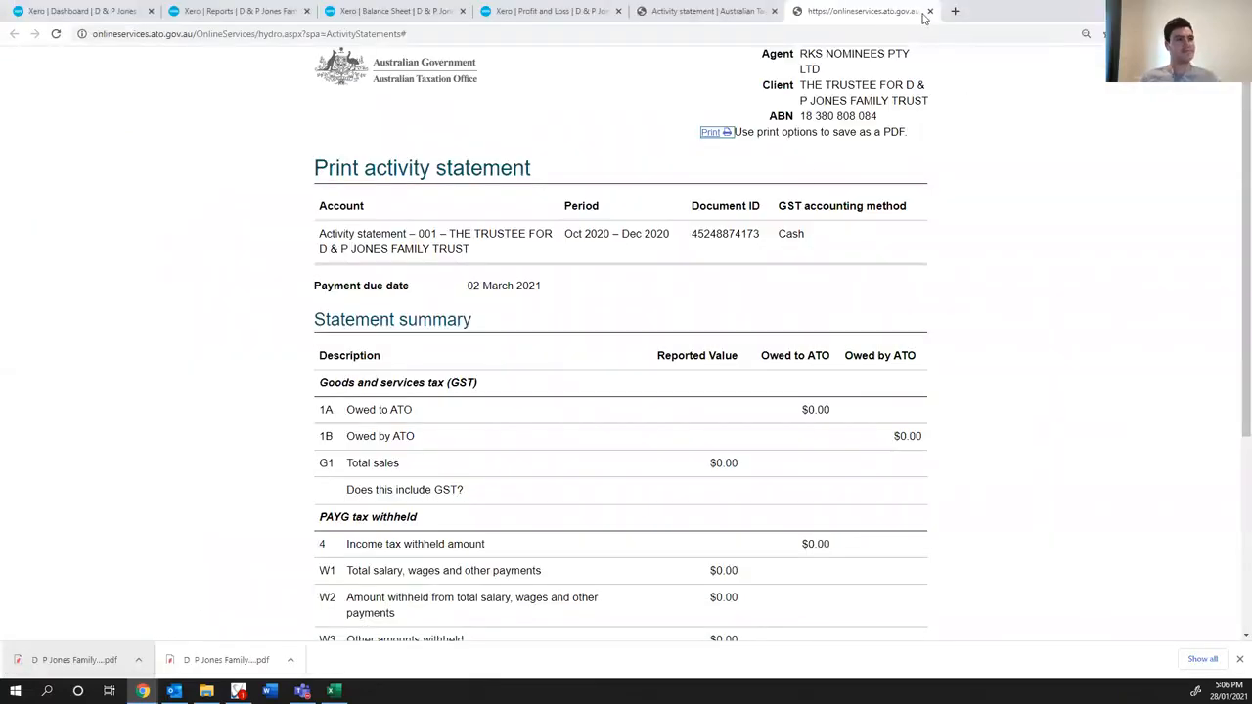
- Close the print version and leave the activity statement without saving to show the trust's Accounts summary
left_click(930, 10)
scroll(531, 291, "up", 4)
left_click(498, 224)
left_click(494, 244)
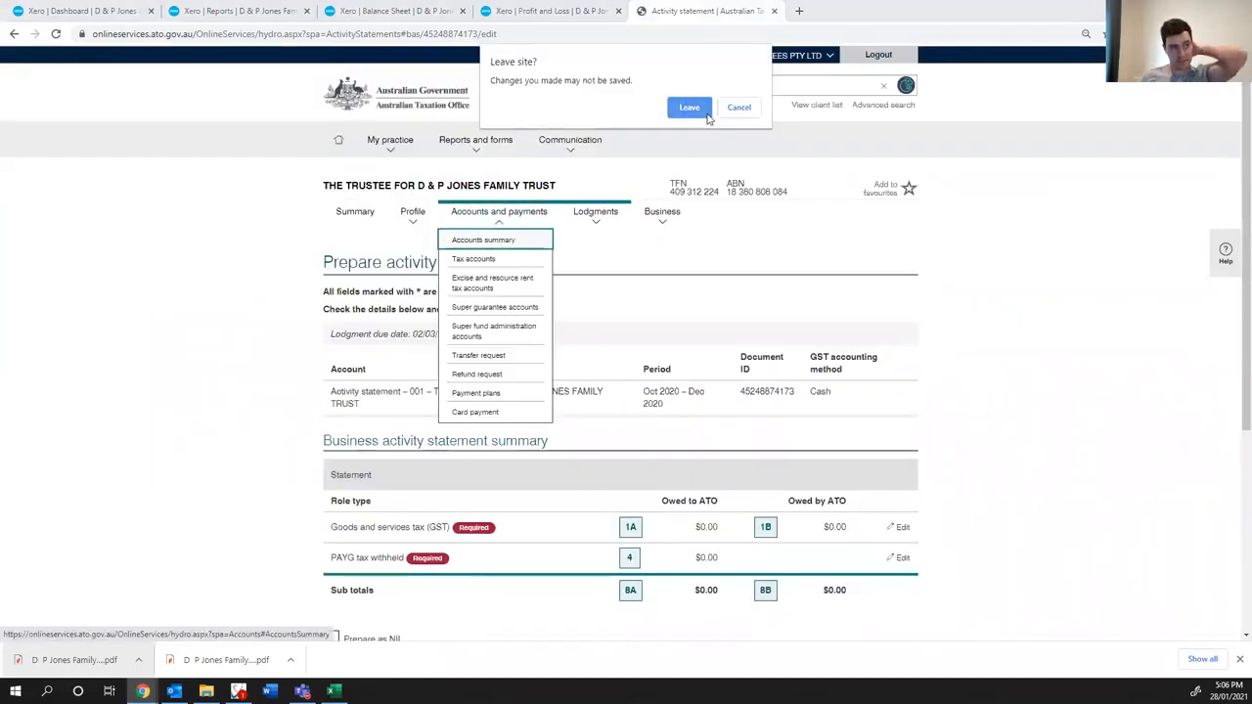
left_click(700, 119)
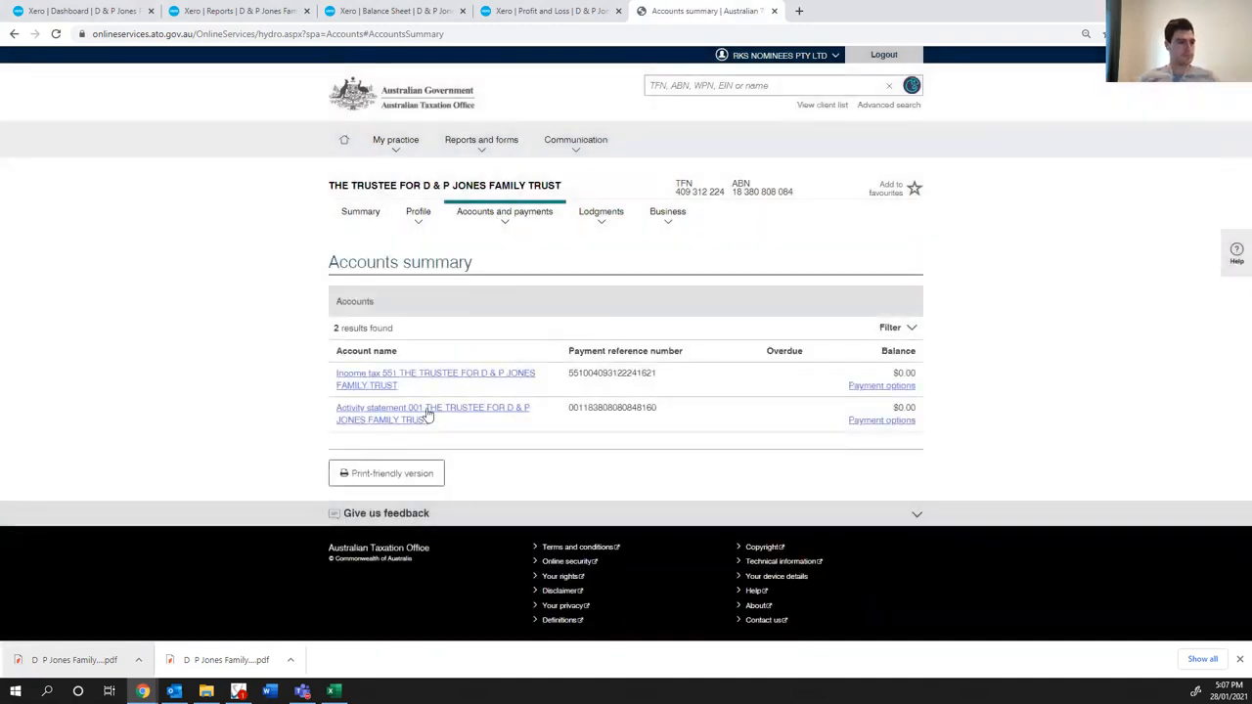
- Open the trust's Activity statement 001 account and review its transaction list for past lodgments and payments
left_click(418, 418)
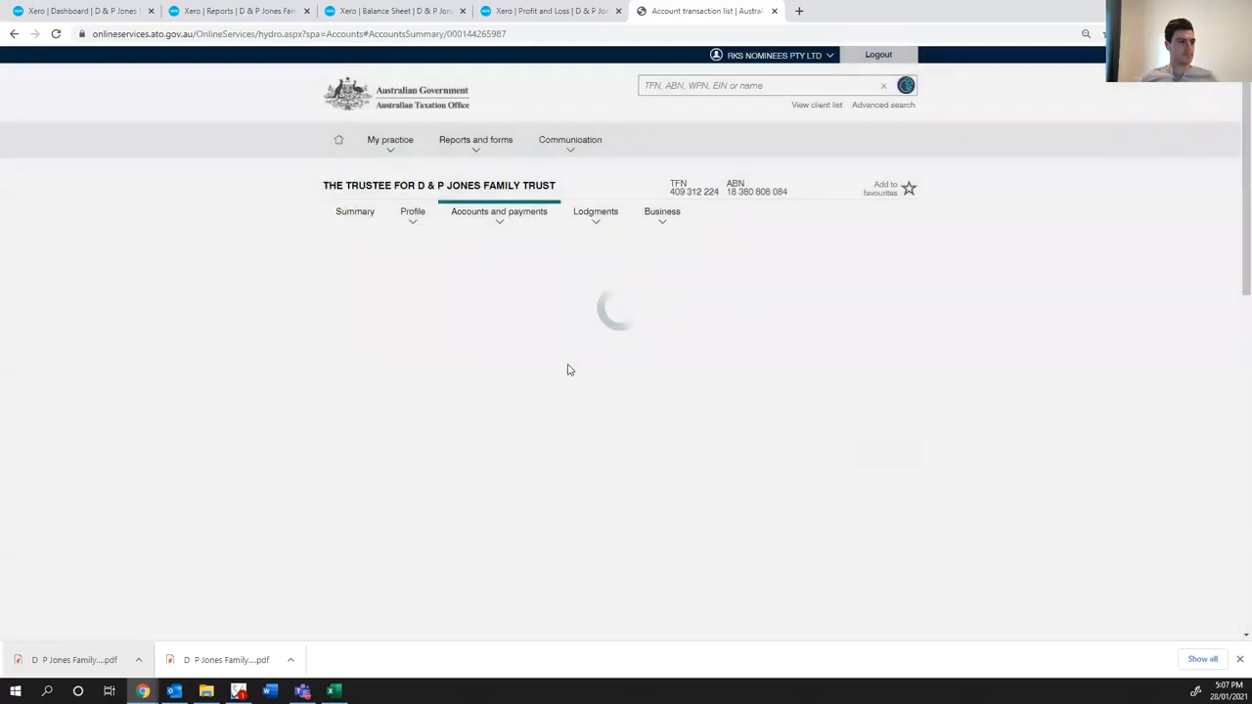
scroll(567, 447, "down", 3)
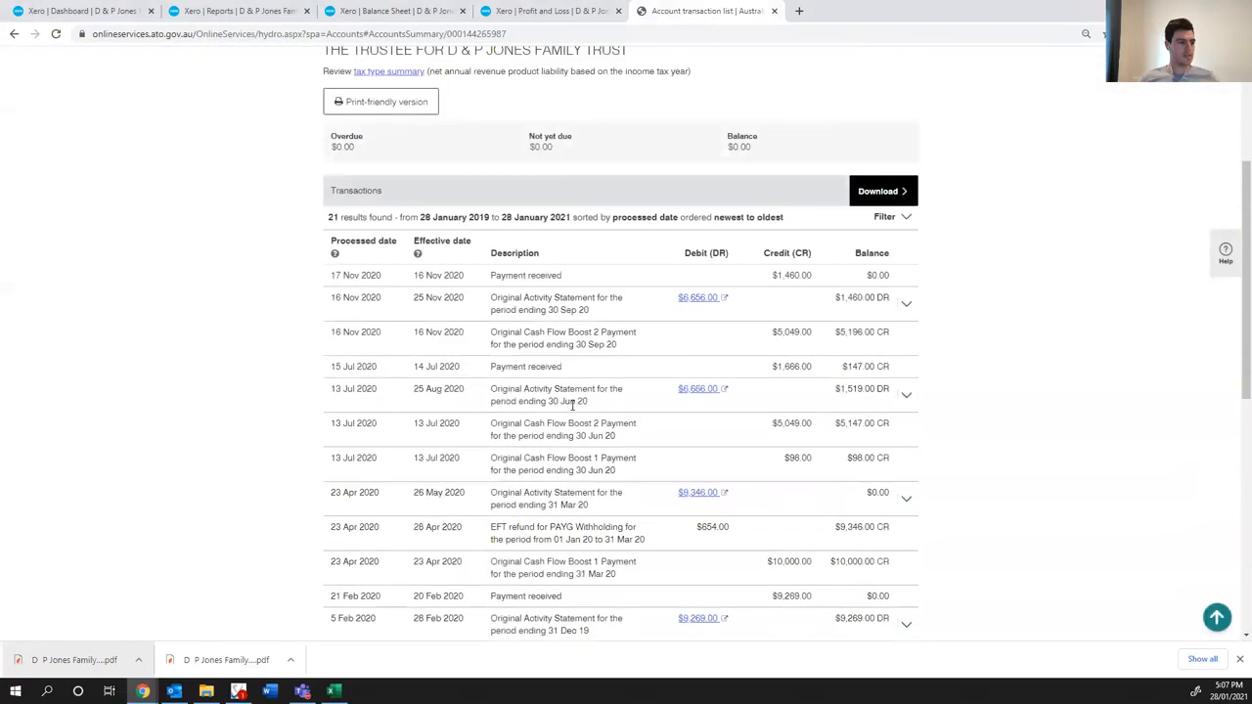
scroll(451, 272, "up", 2)
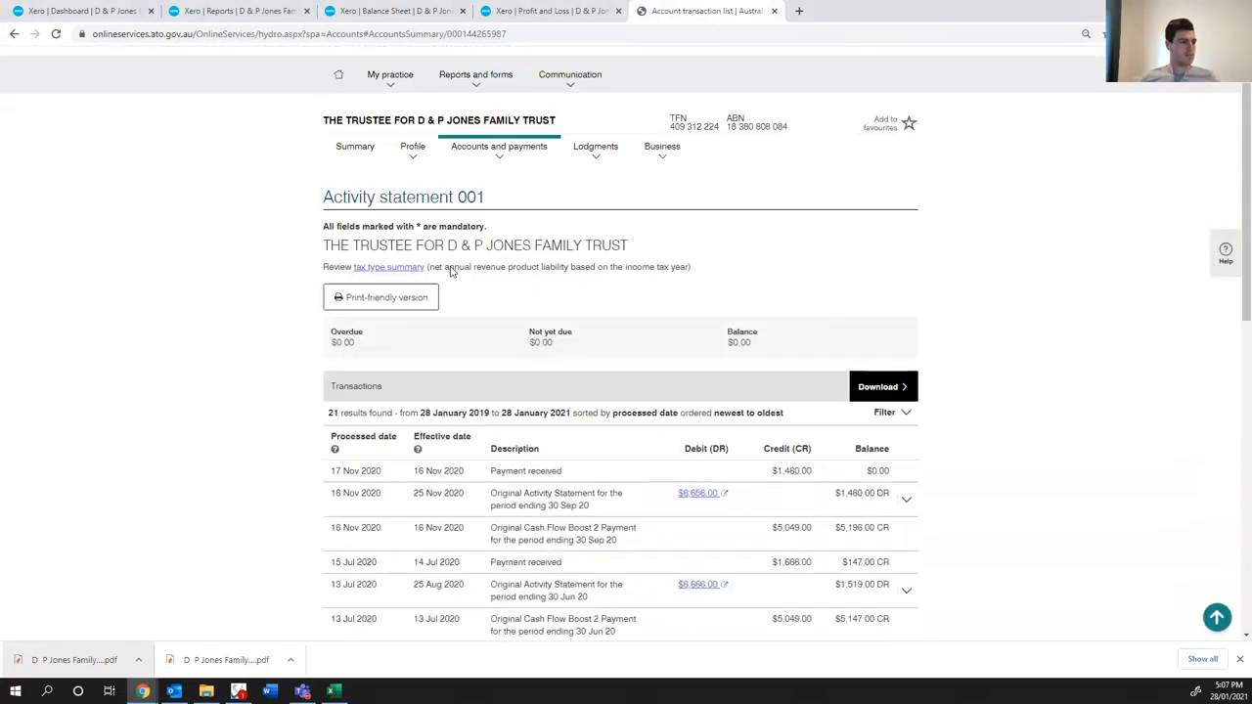
scroll(591, 445, "down", 2)
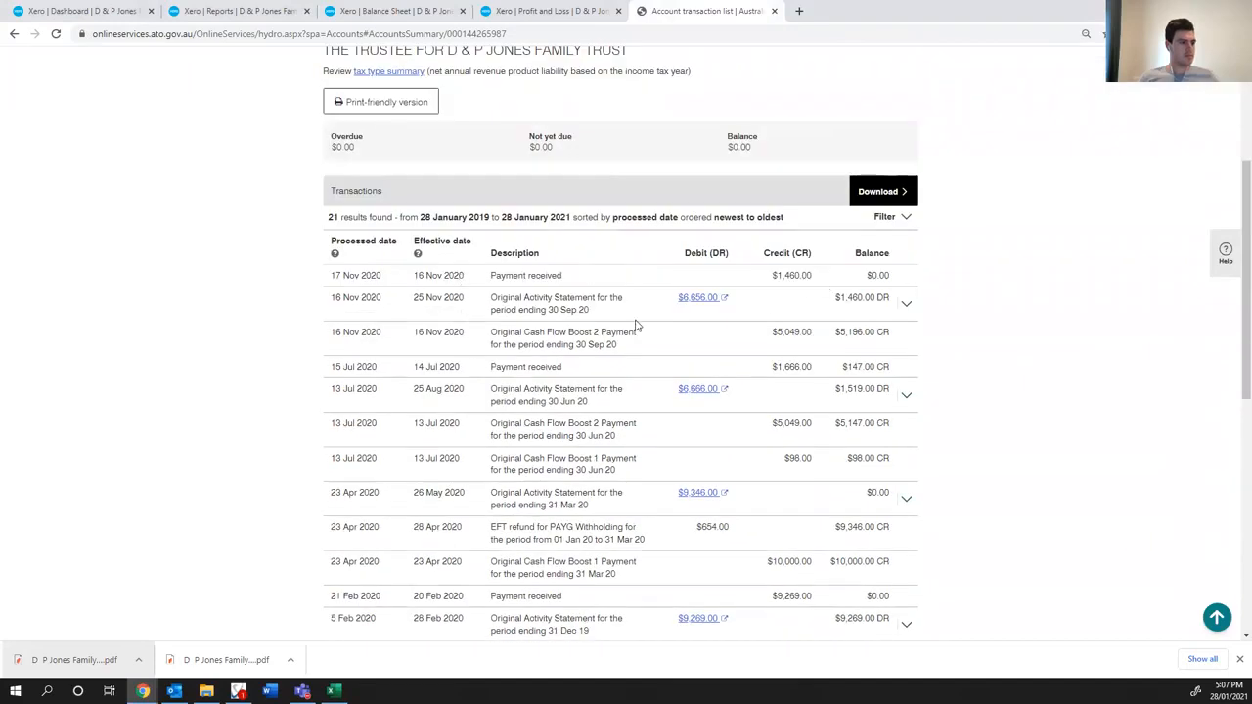
scroll(595, 332, "down", 6)
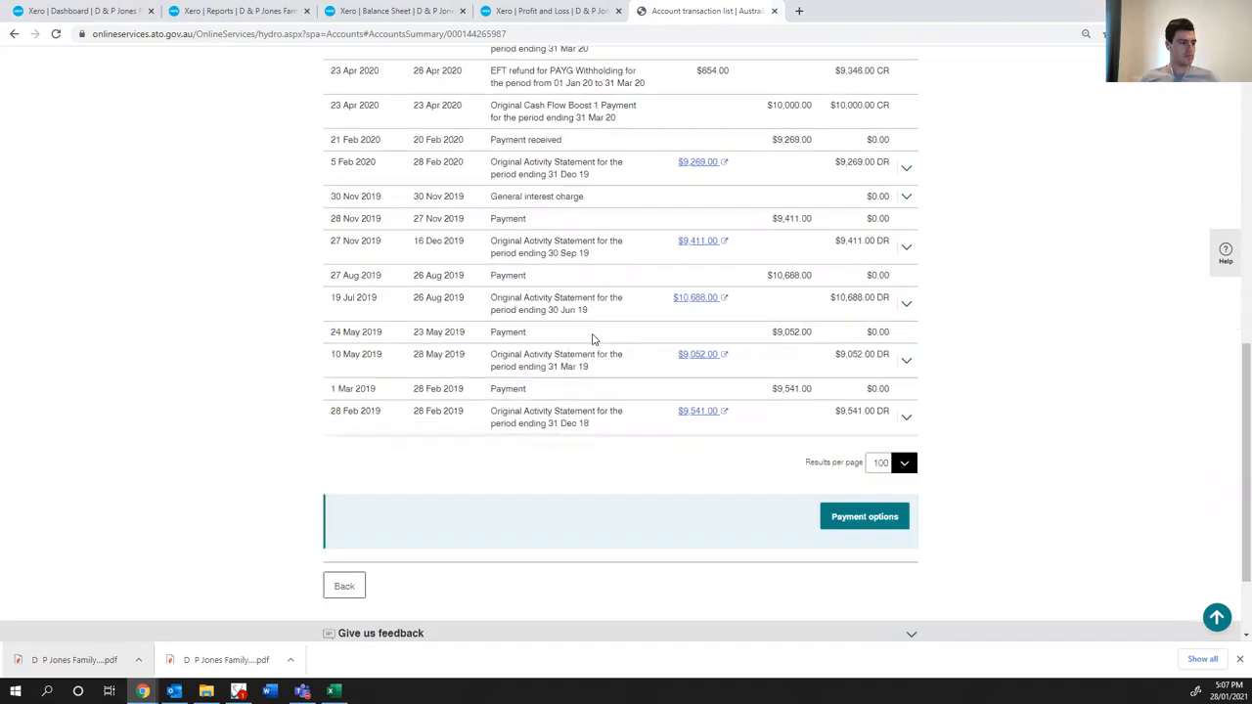
- Open the print-friendly version of the Activity statement 001 transaction list and print it to PDF
scroll(592, 337, "up", 3)
scroll(592, 337, "up", 2)
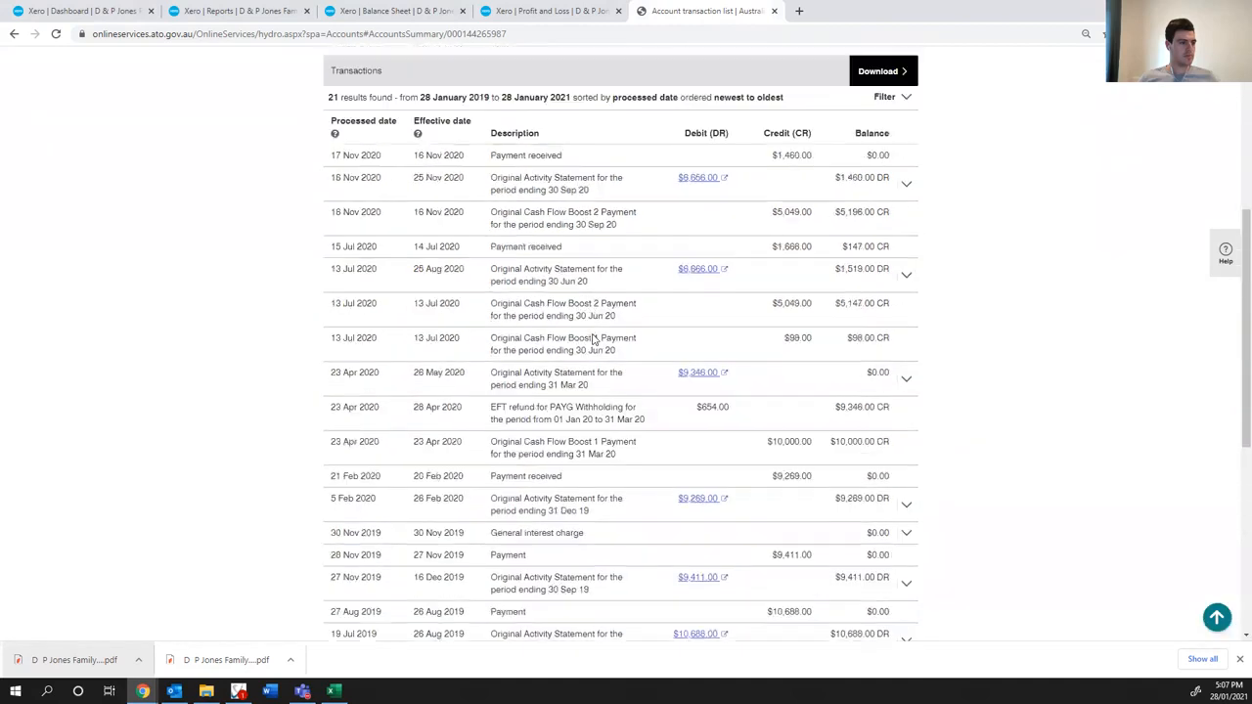
scroll(769, 415, "down", 5)
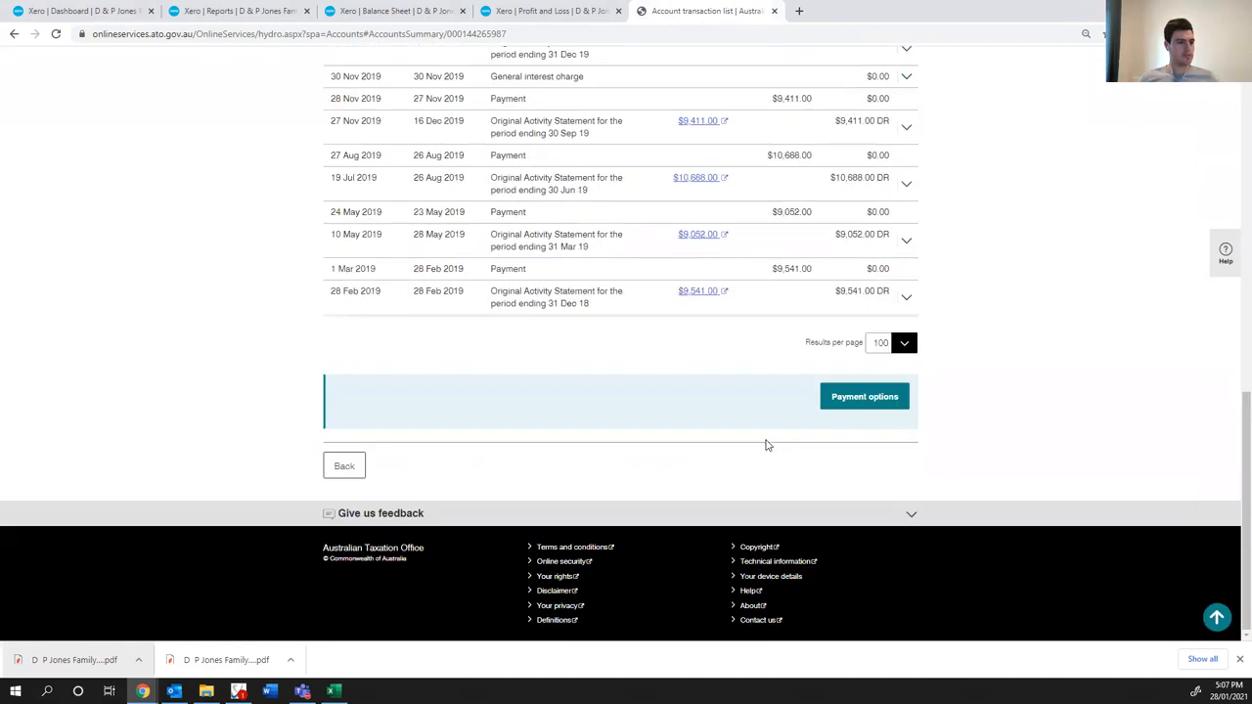
scroll(391, 176, "up", 7)
left_click(400, 176)
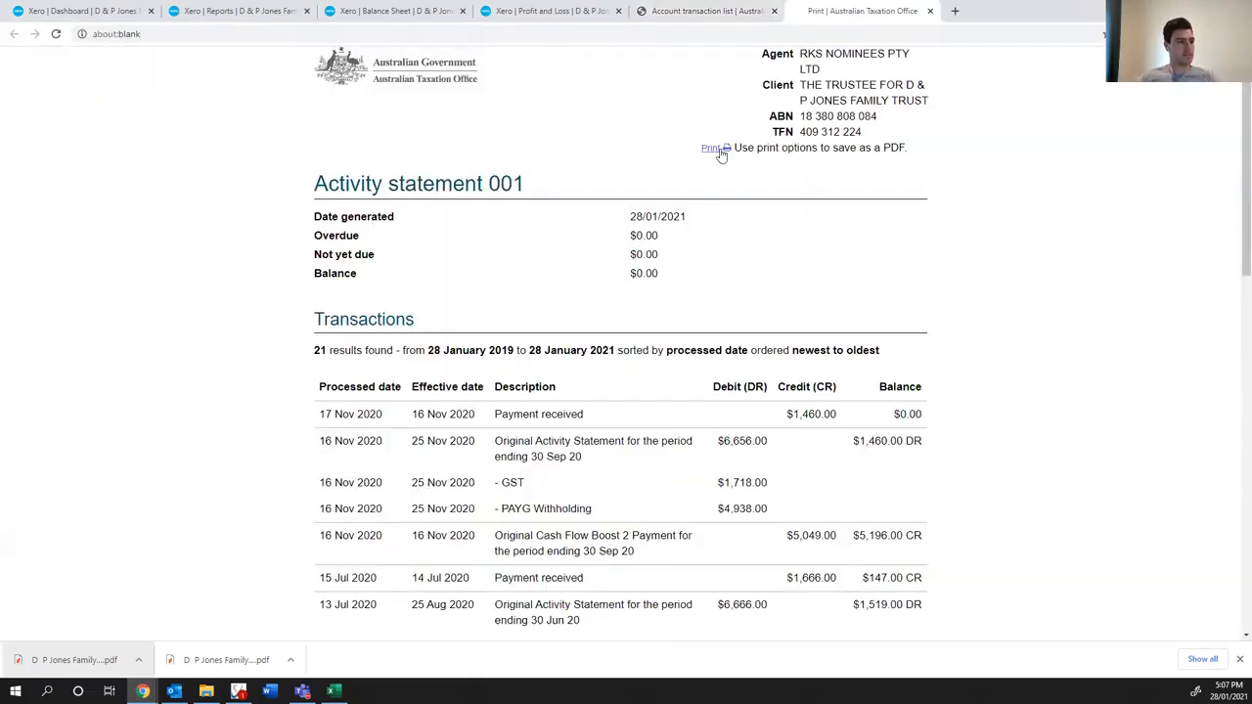
left_click(717, 150)
left_click(964, 585)
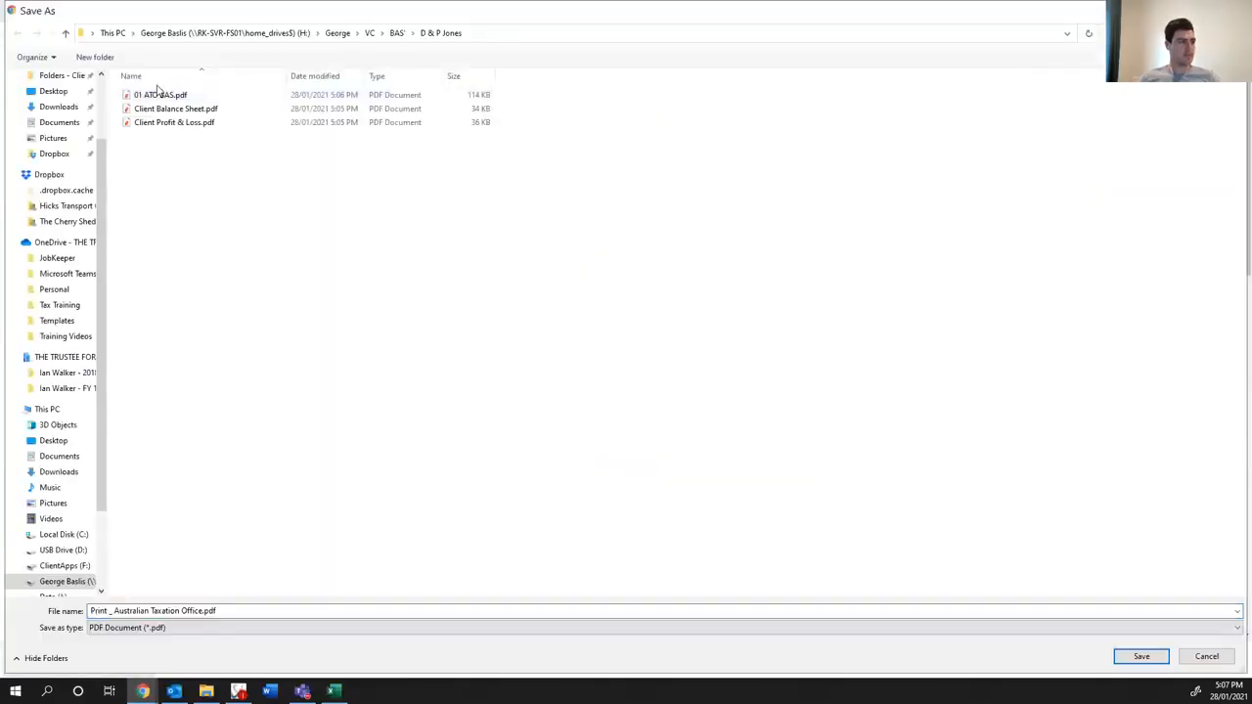
left_click(157, 94)
left_click(127, 611)
left_click(115, 612)
key("BackSpace")
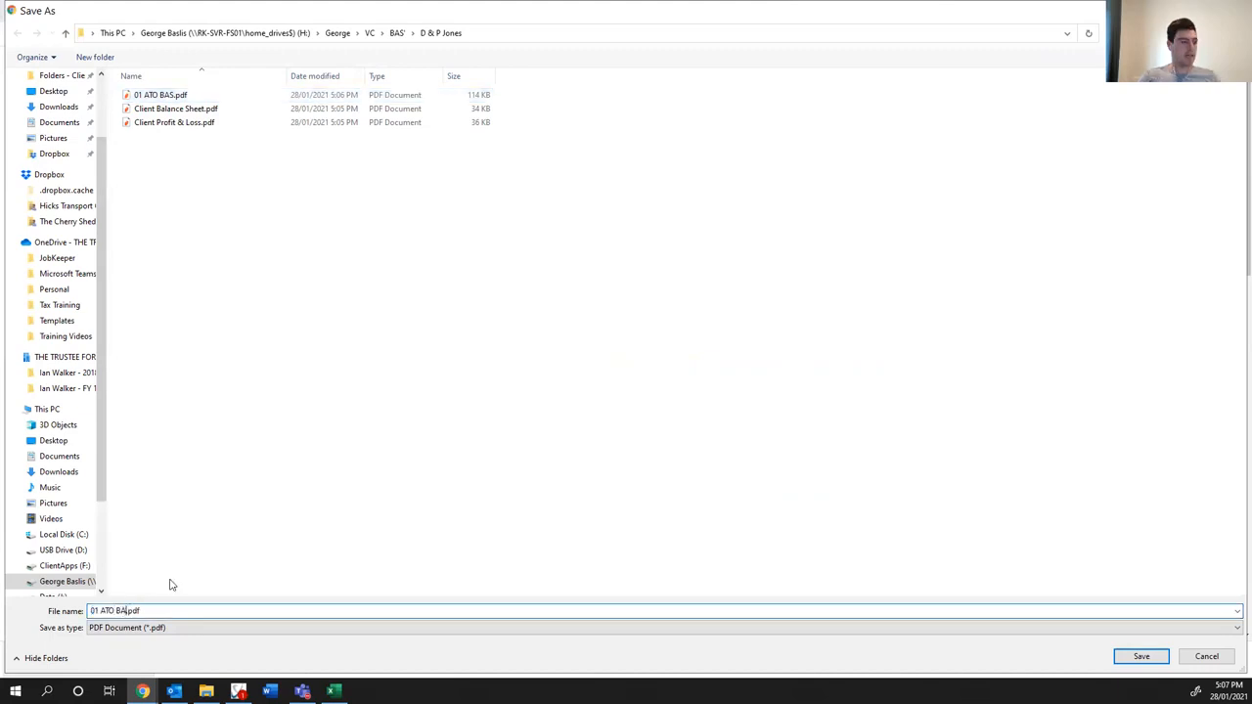
type("ICA")
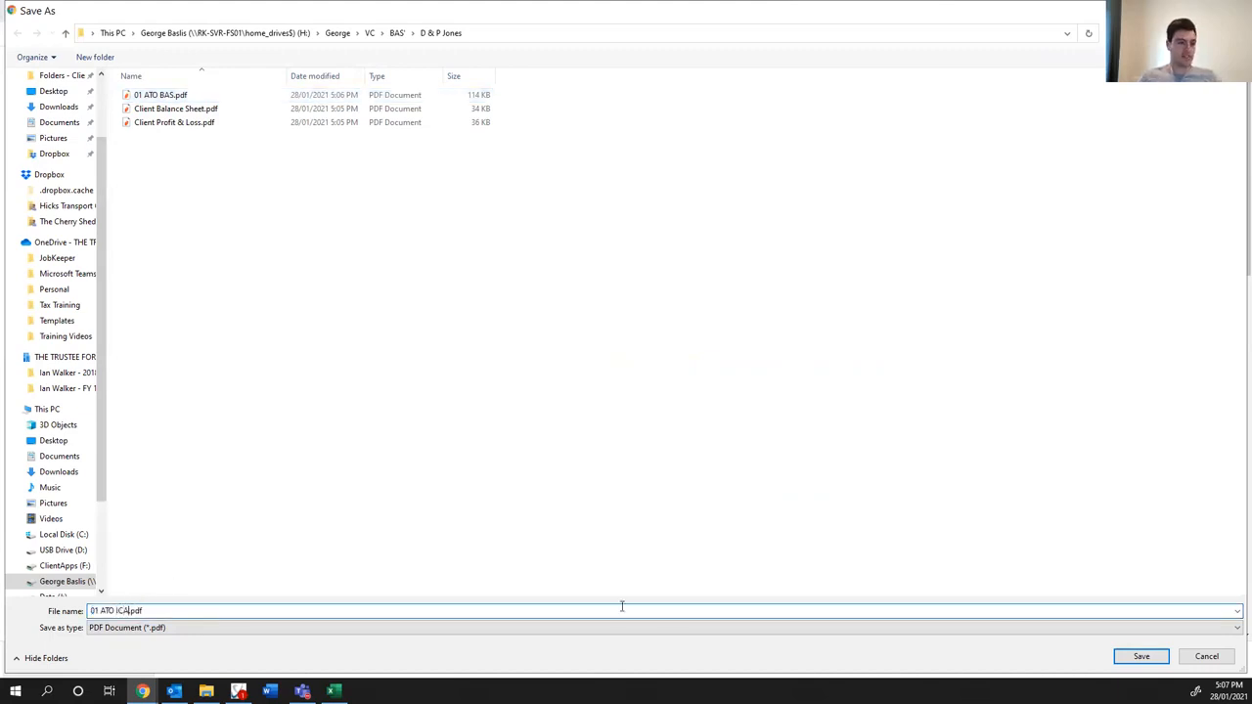
left_click(1140, 656)
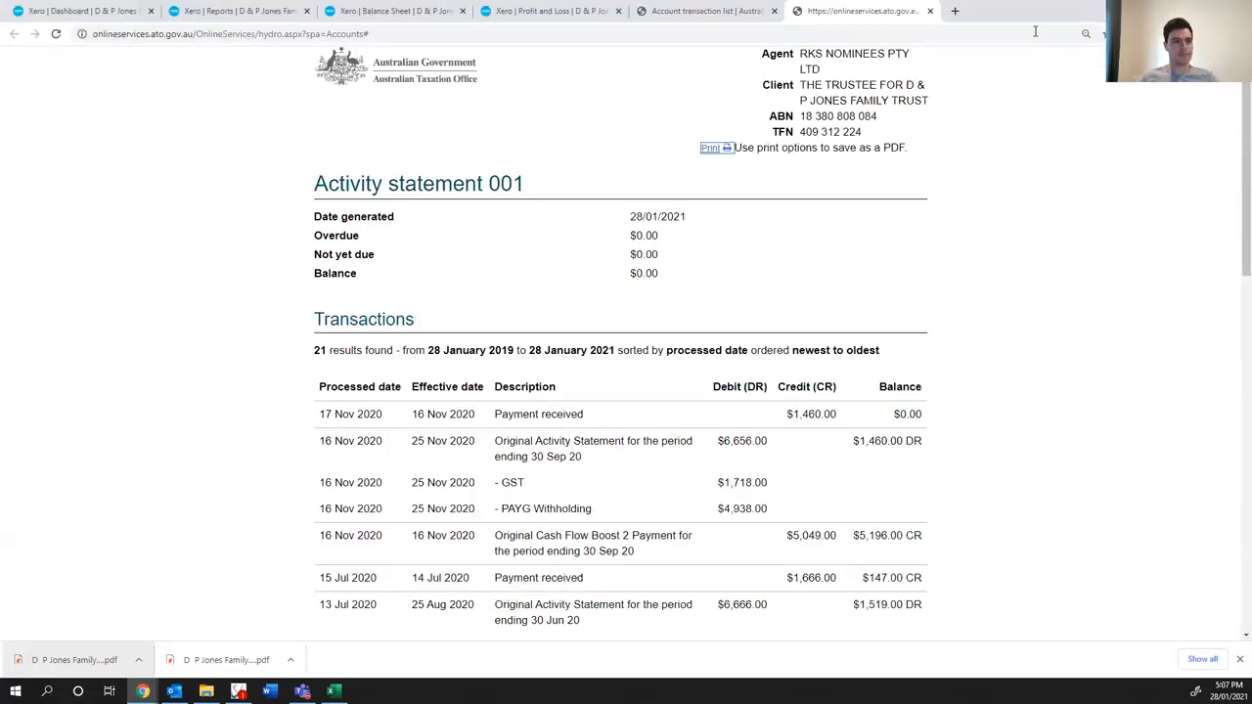
left_click(929, 11)
left_click(774, 11)
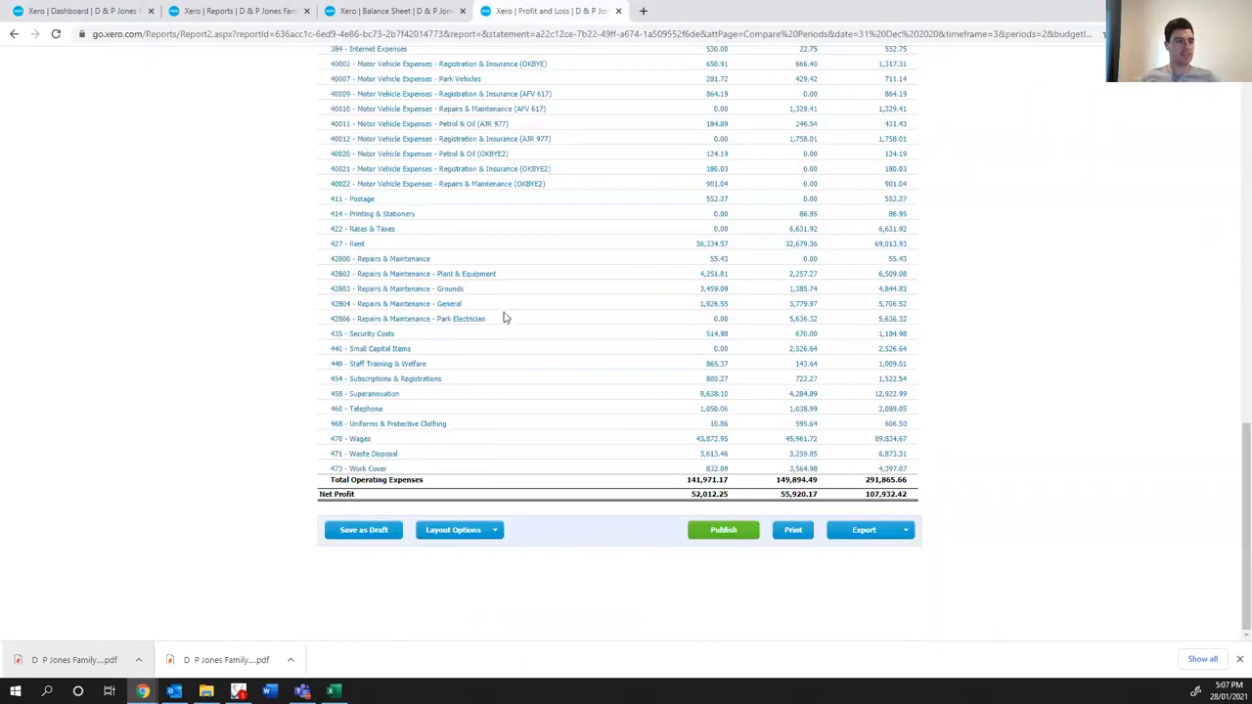
- Switch to the Excel master checklist and answer Yes for saved Balance Sheet and Profit & Loss and for previous-period figures matching the Management Report
left_click(334, 690)
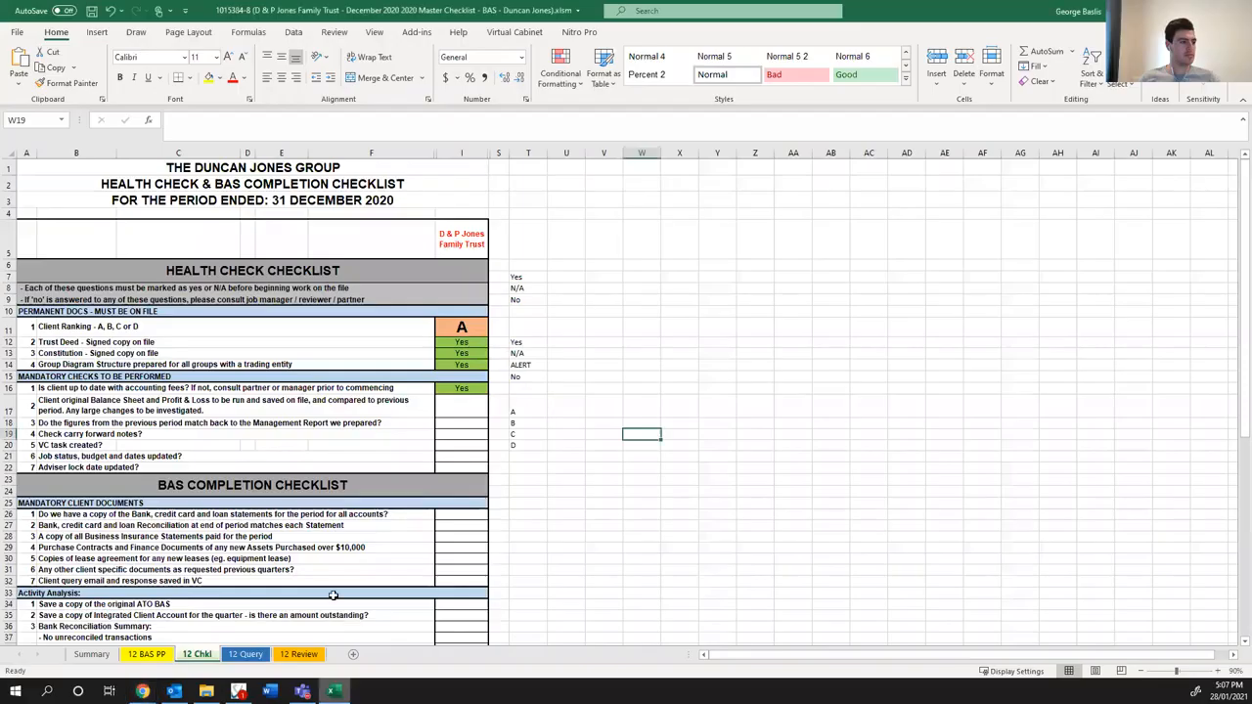
left_click(470, 404)
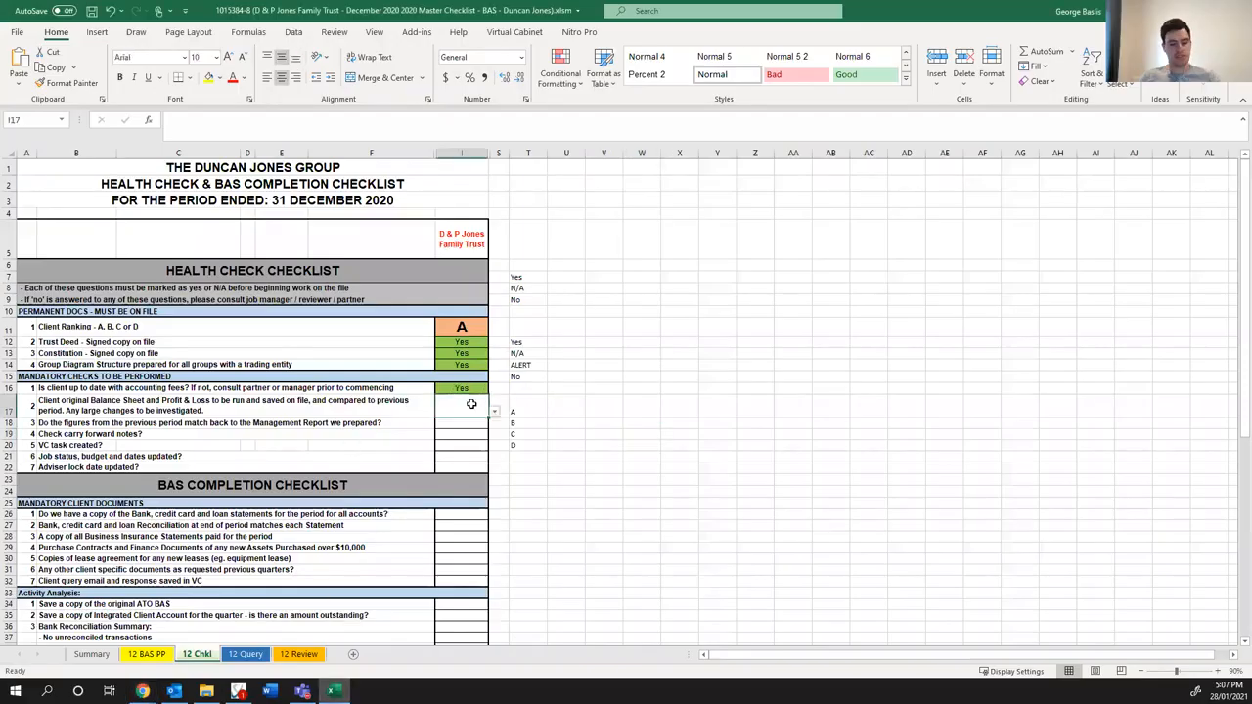
type("Yes")
key("Return")
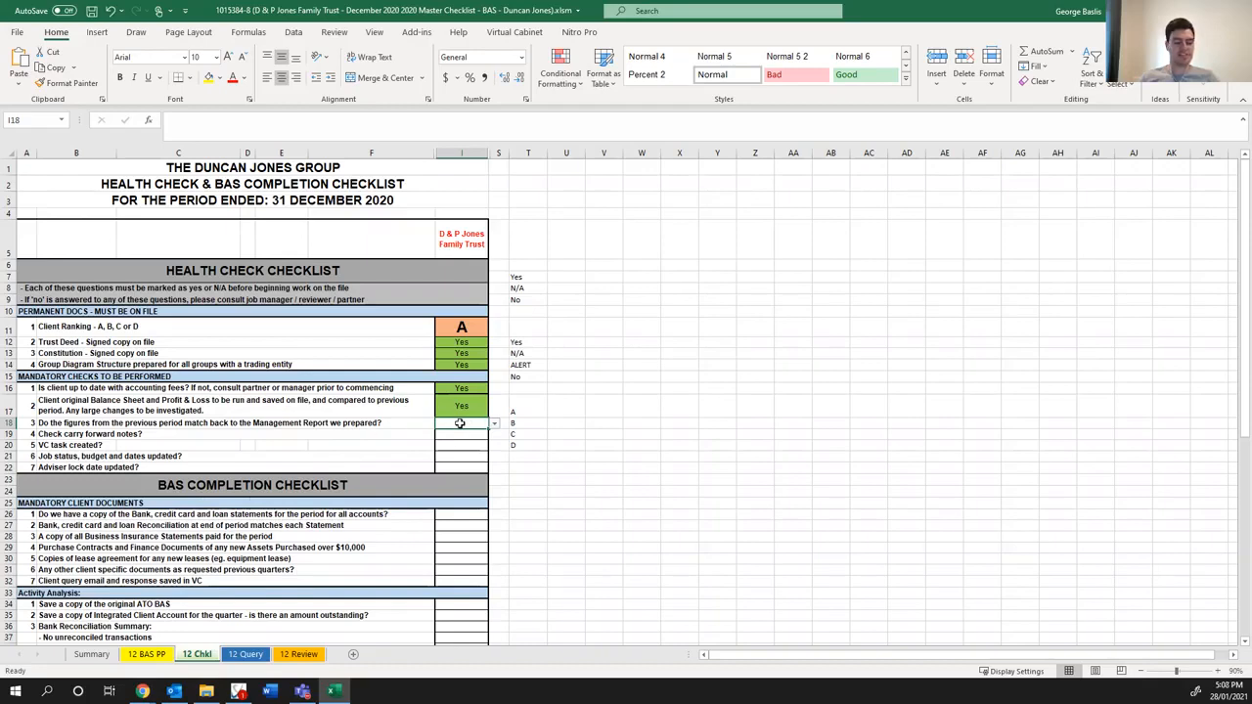
type("Yes")
key("Return")
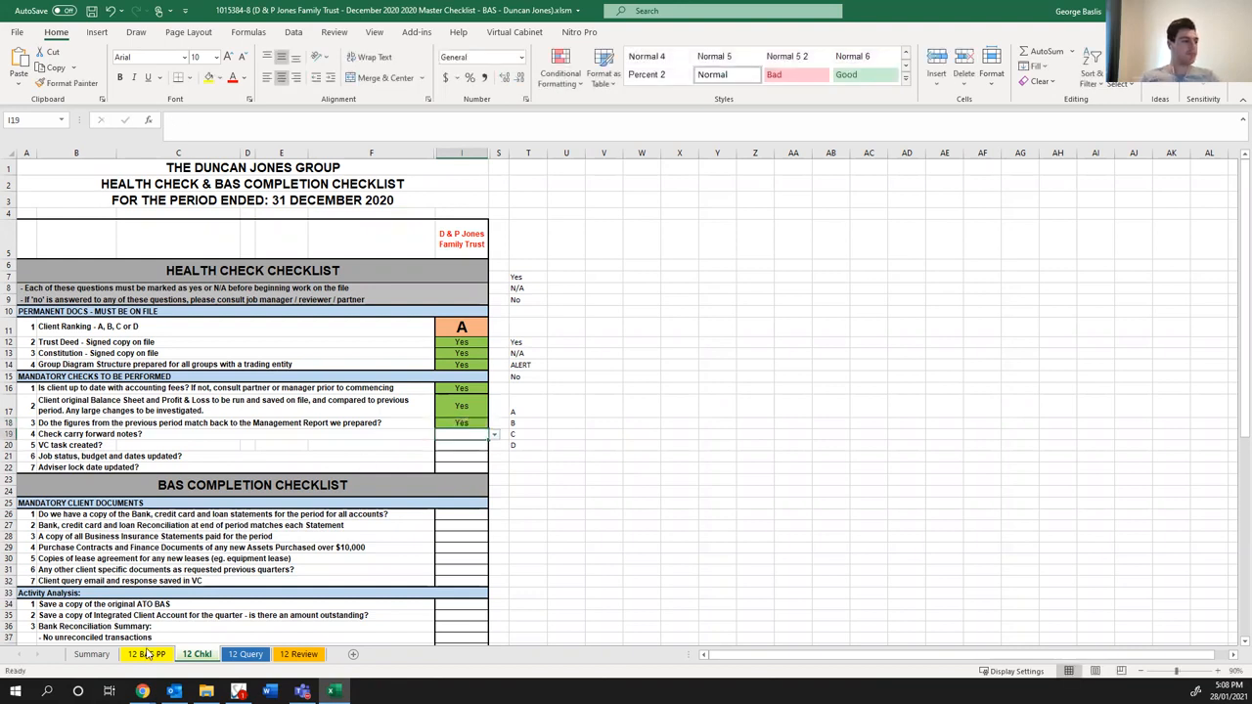
- Open the linked June 2020 Master Checklist from the Summary sheet for editing and review its permanent and carry forward file notes
left_click(98, 654)
left_click(224, 237)
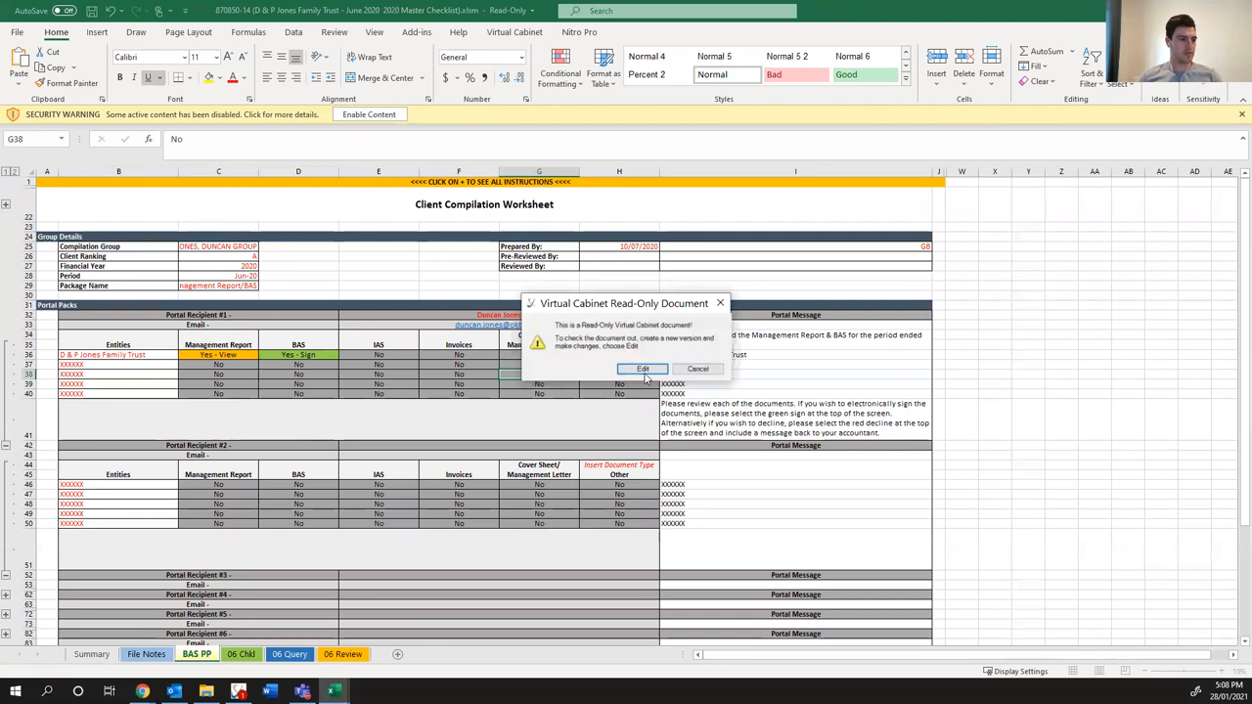
left_click(682, 371)
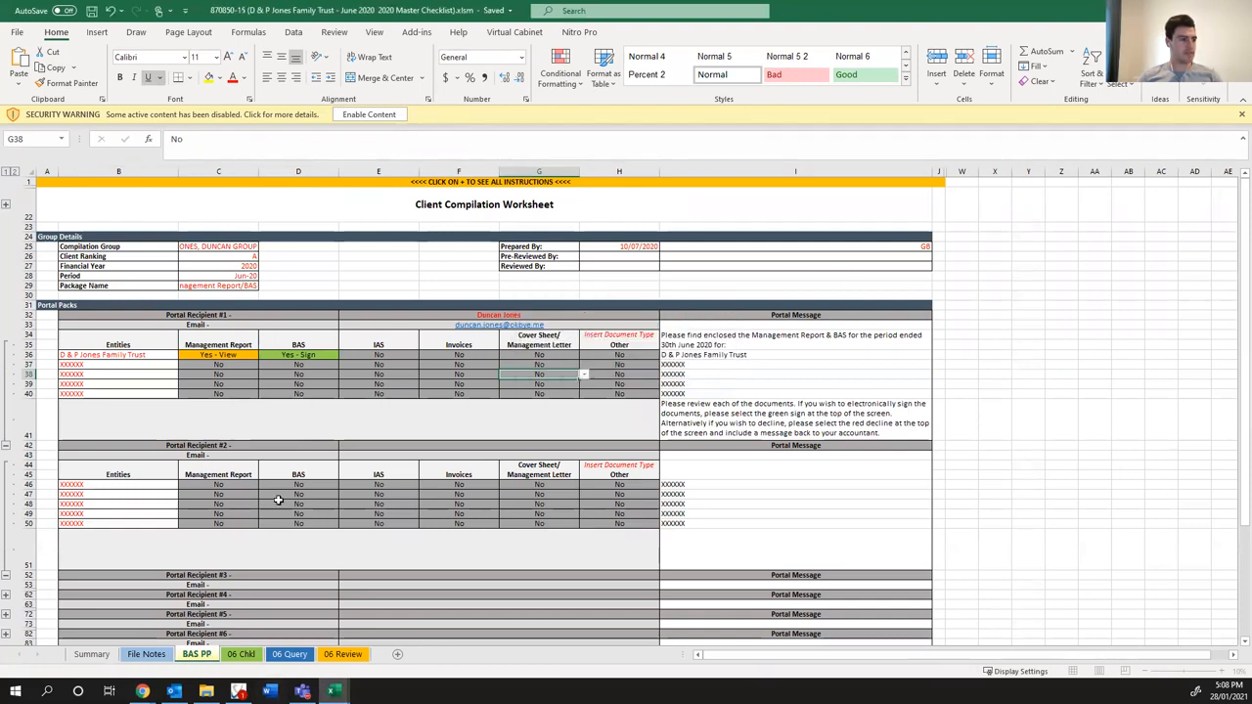
left_click(147, 654)
left_click(272, 311)
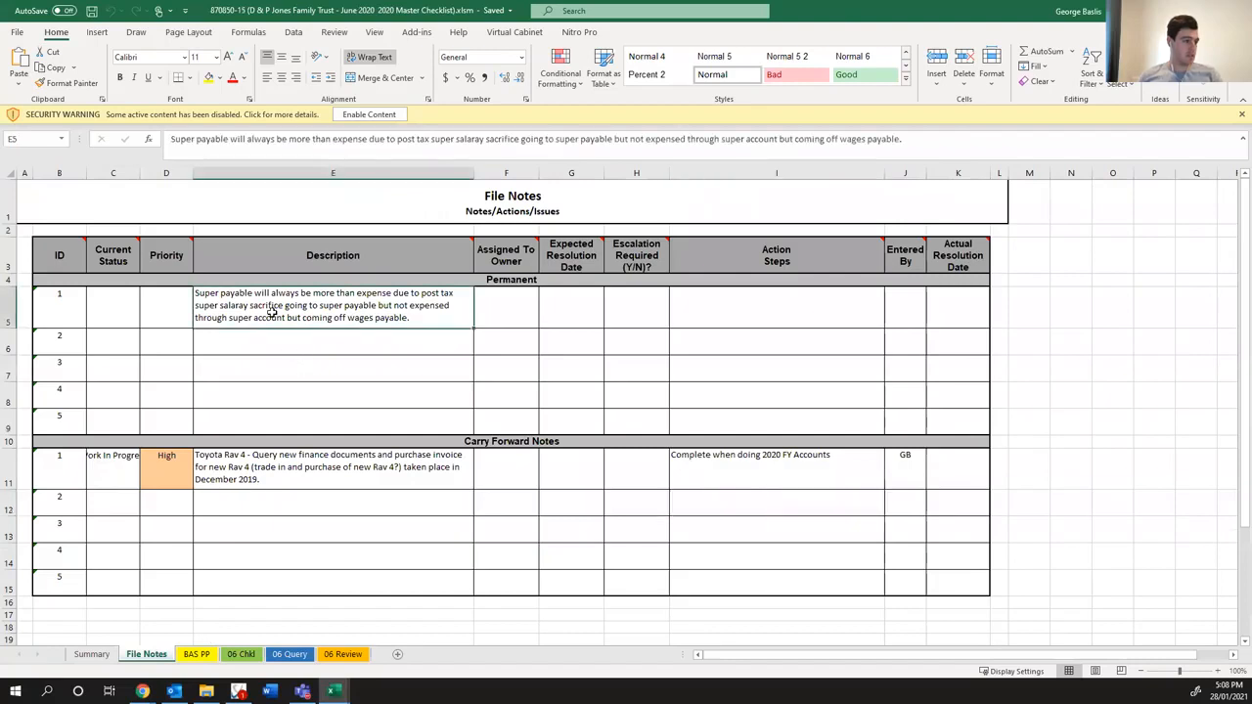
left_click(246, 470)
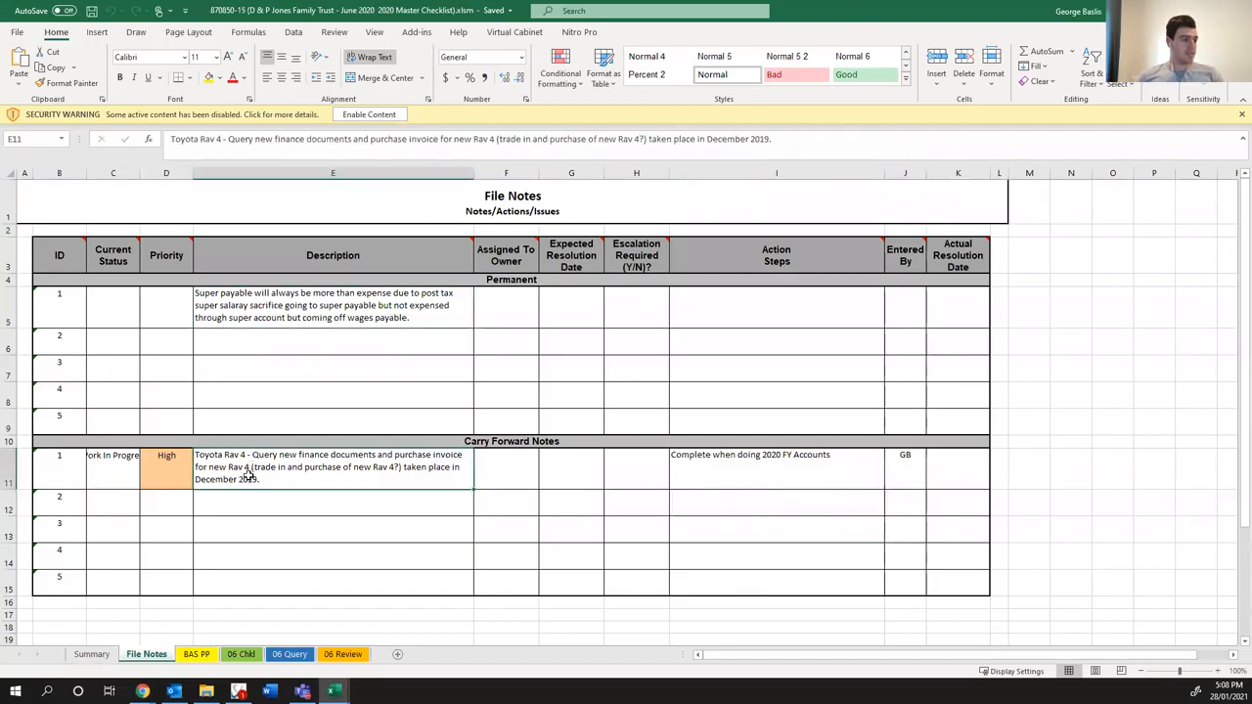
left_click(735, 471)
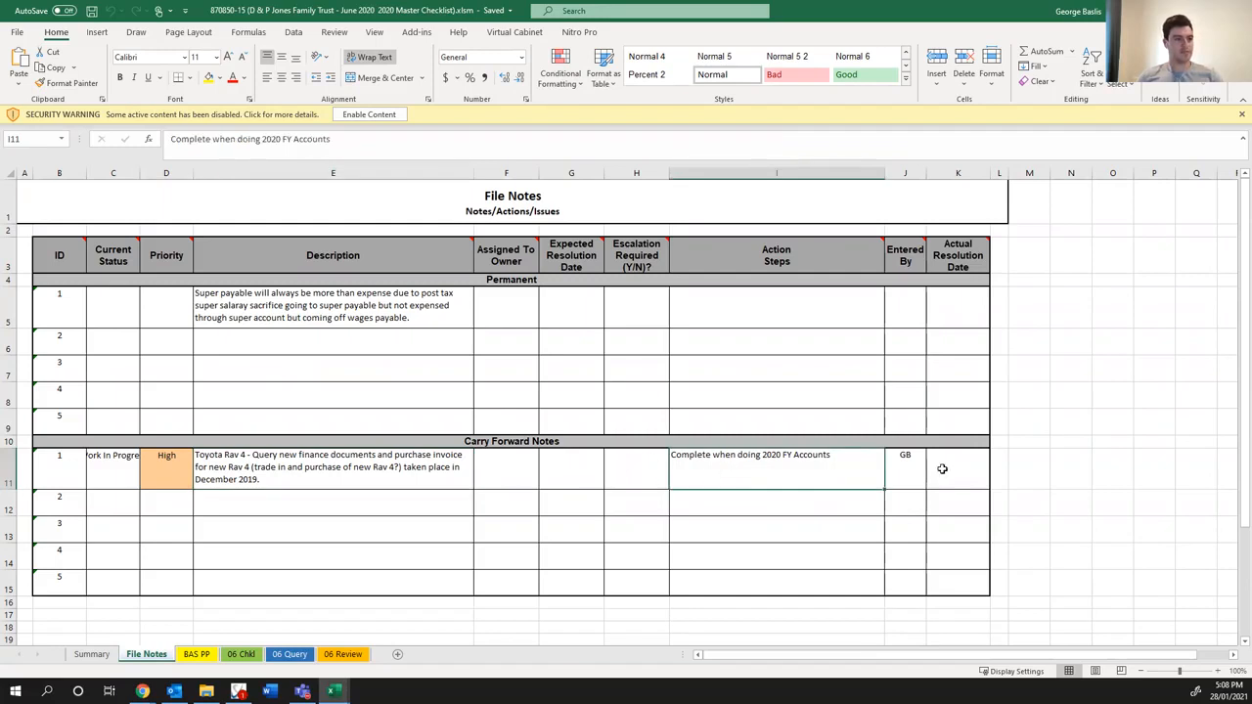
- Give the Toyota Rav 4 carry forward note an actual resolution date of 28/01/2021 and set its current status to Closed
left_click(942, 468)
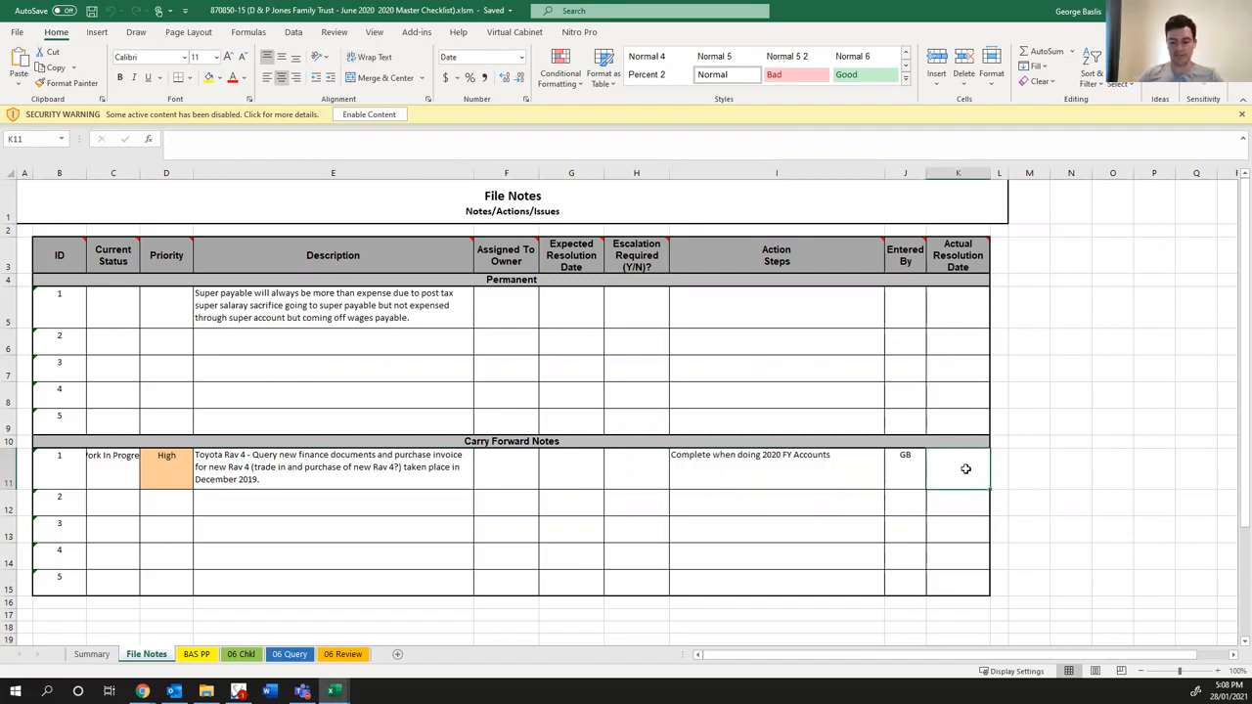
type("28/01/2021")
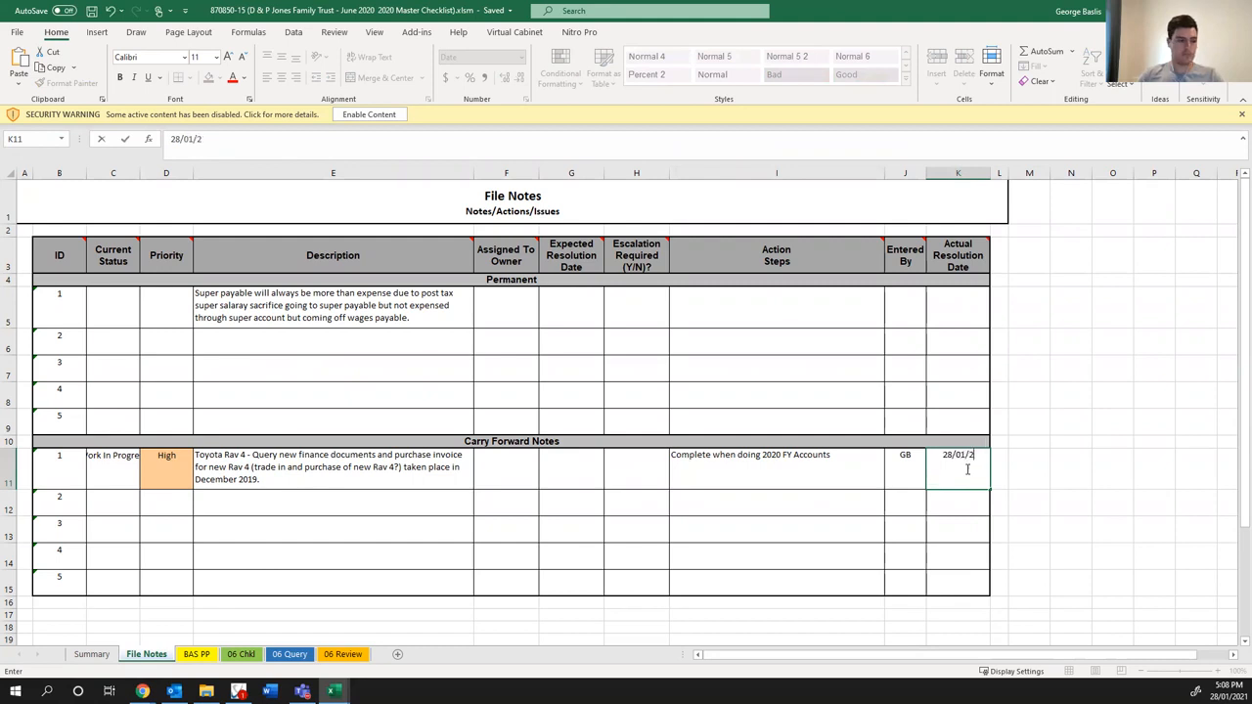
key("Return")
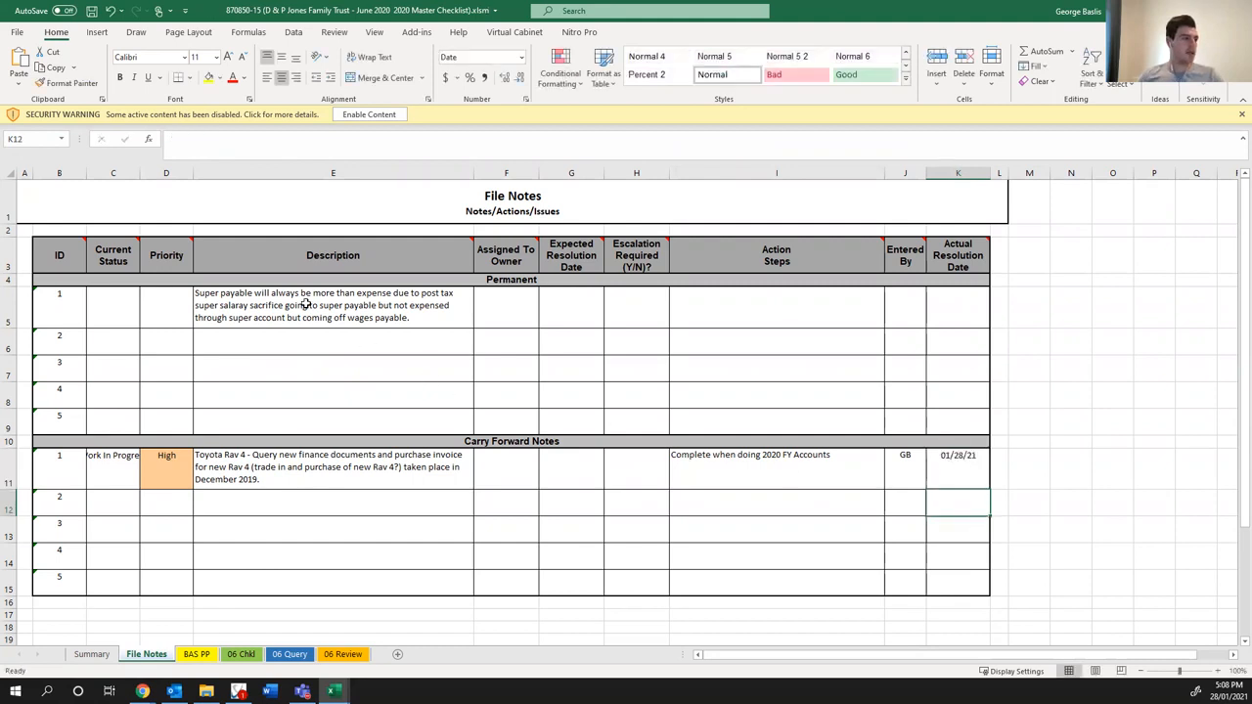
left_click(307, 319)
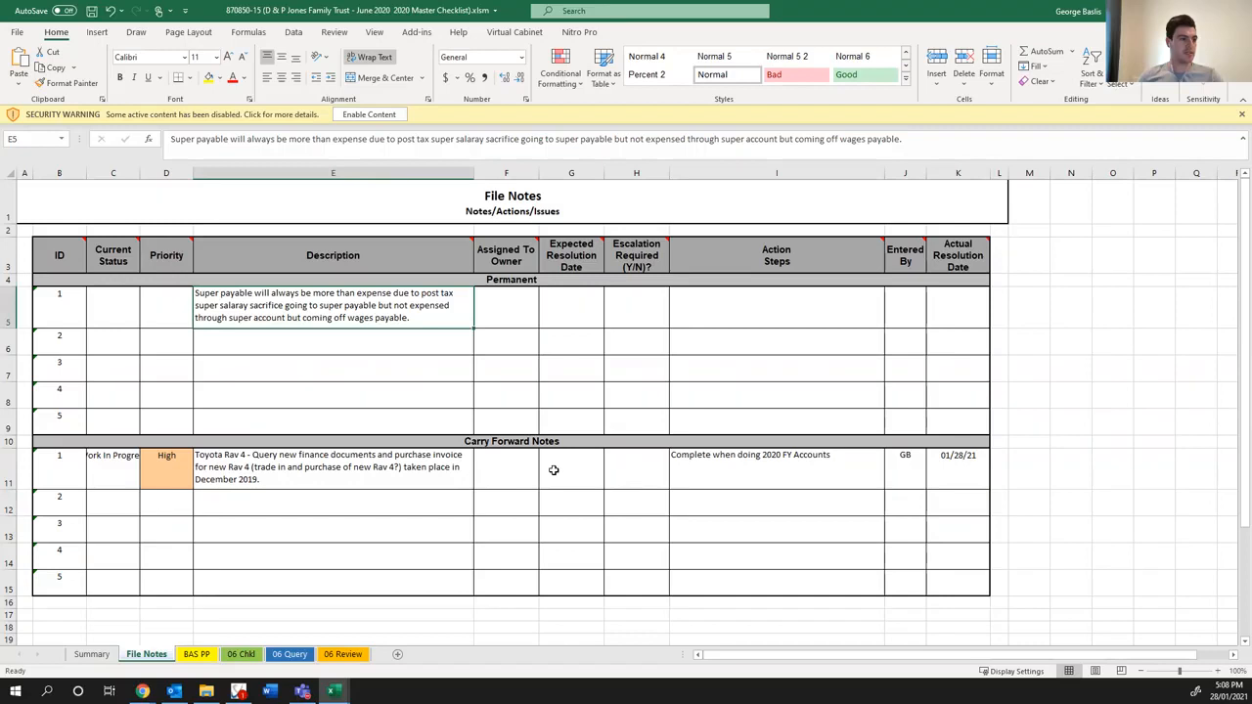
left_click(832, 462)
left_click(289, 311)
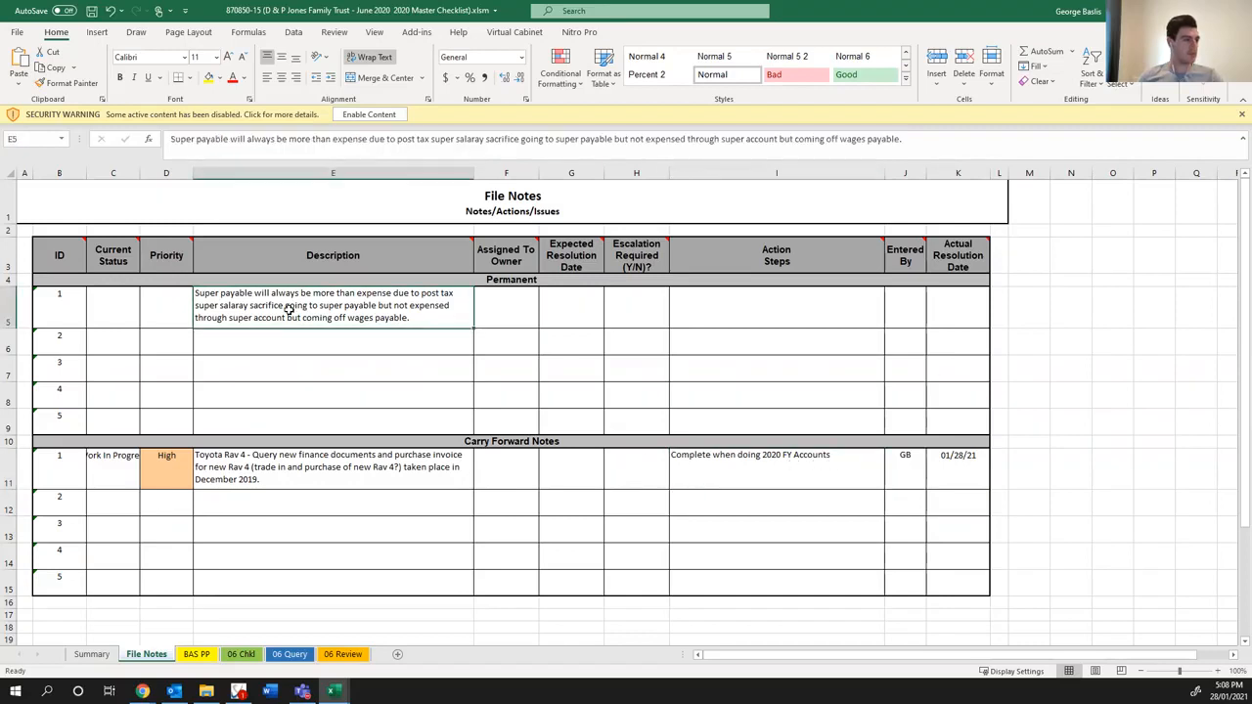
left_click(117, 466)
left_click(152, 486)
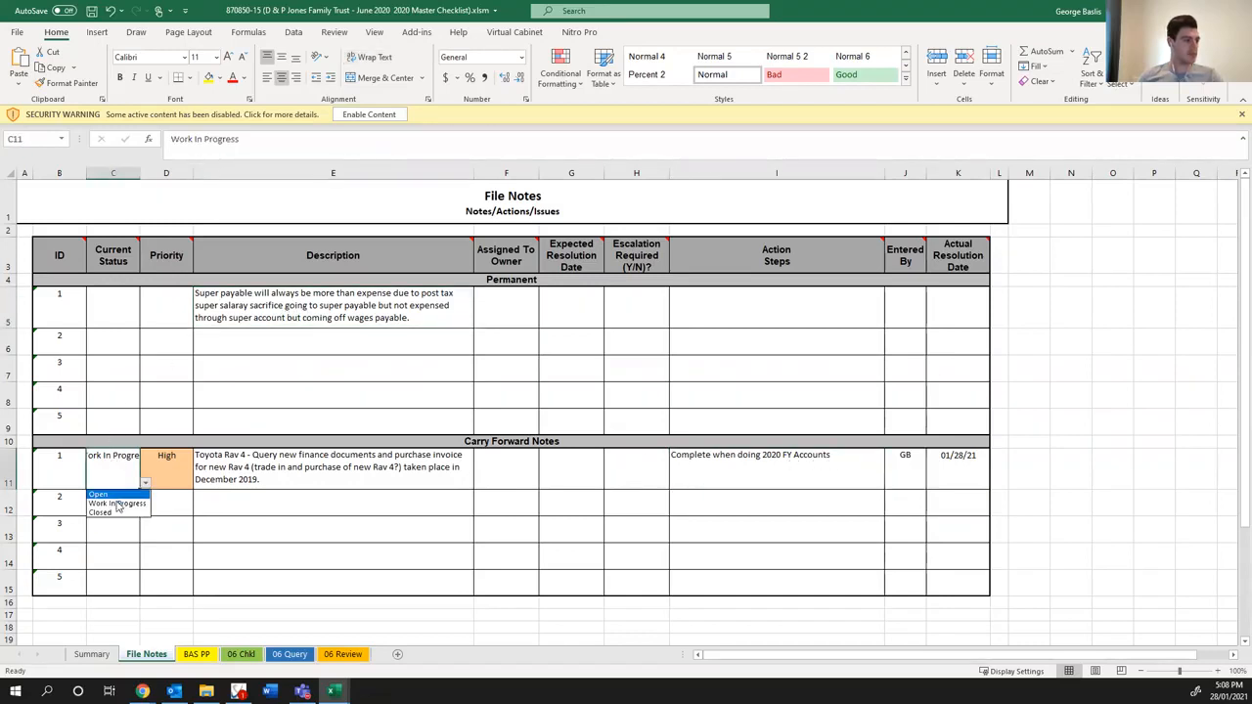
left_click(108, 514)
- Review the permanent super payable note, enable the June workbook's content, and close it, saving a new version to Virtual Cabinet
left_click(342, 335)
left_click(239, 299)
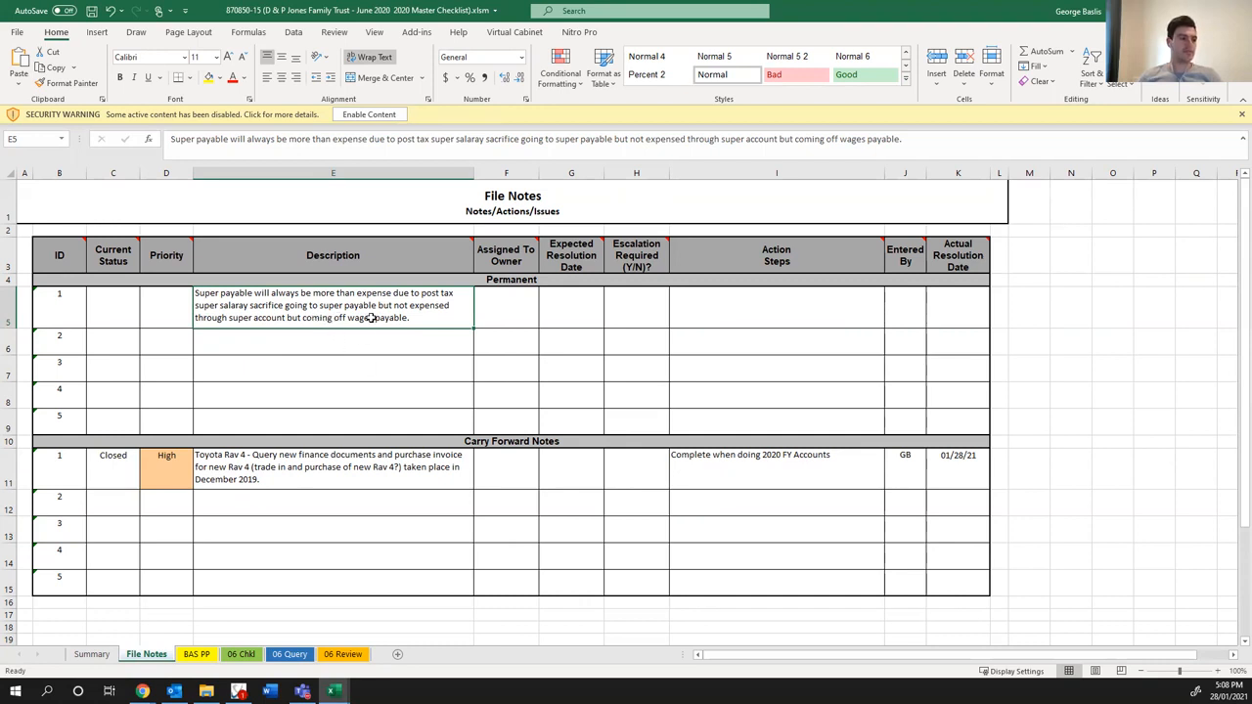
left_click(352, 117)
left_click(600, 387)
left_click(1234, 11)
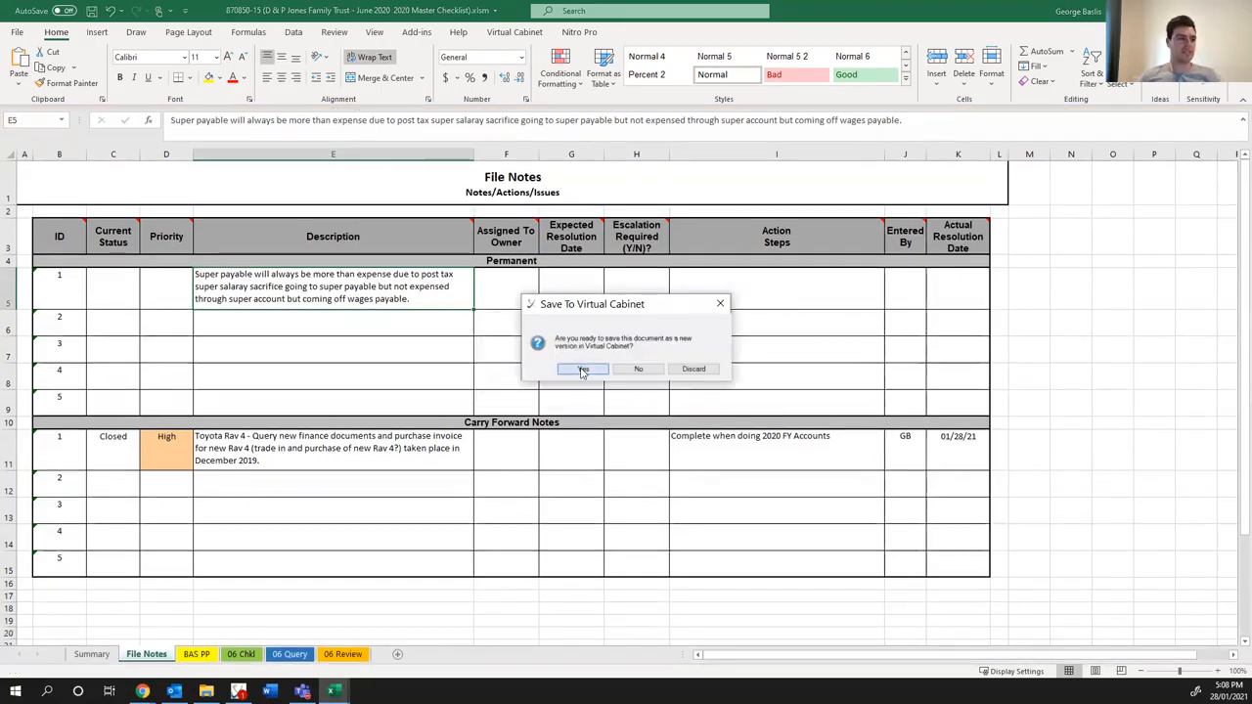
left_click(583, 369)
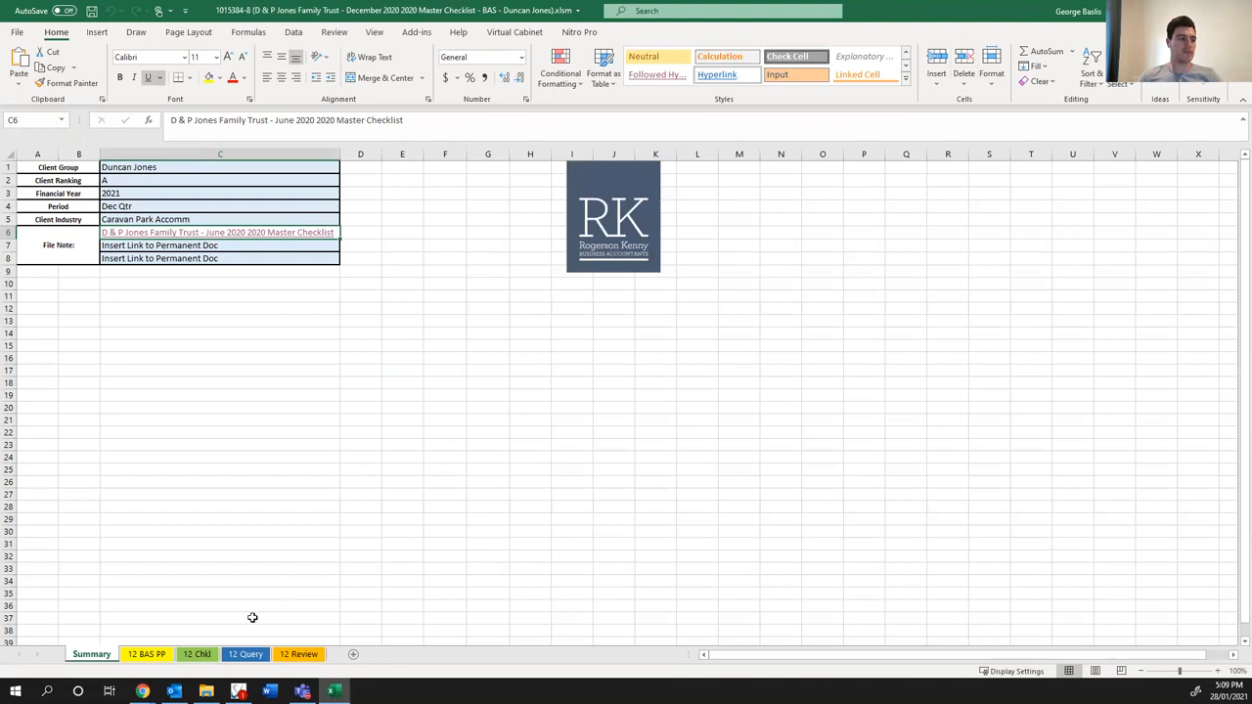
- Answer Yes on the 12 Chkl sheet for carry forward notes, VC task, job status, budget and dates, and adviser lock date
left_click(197, 653)
left_click(469, 445)
left_click(464, 434)
key("ctrl+d")
key("Down")
key("ctrl+d")
key("Down")
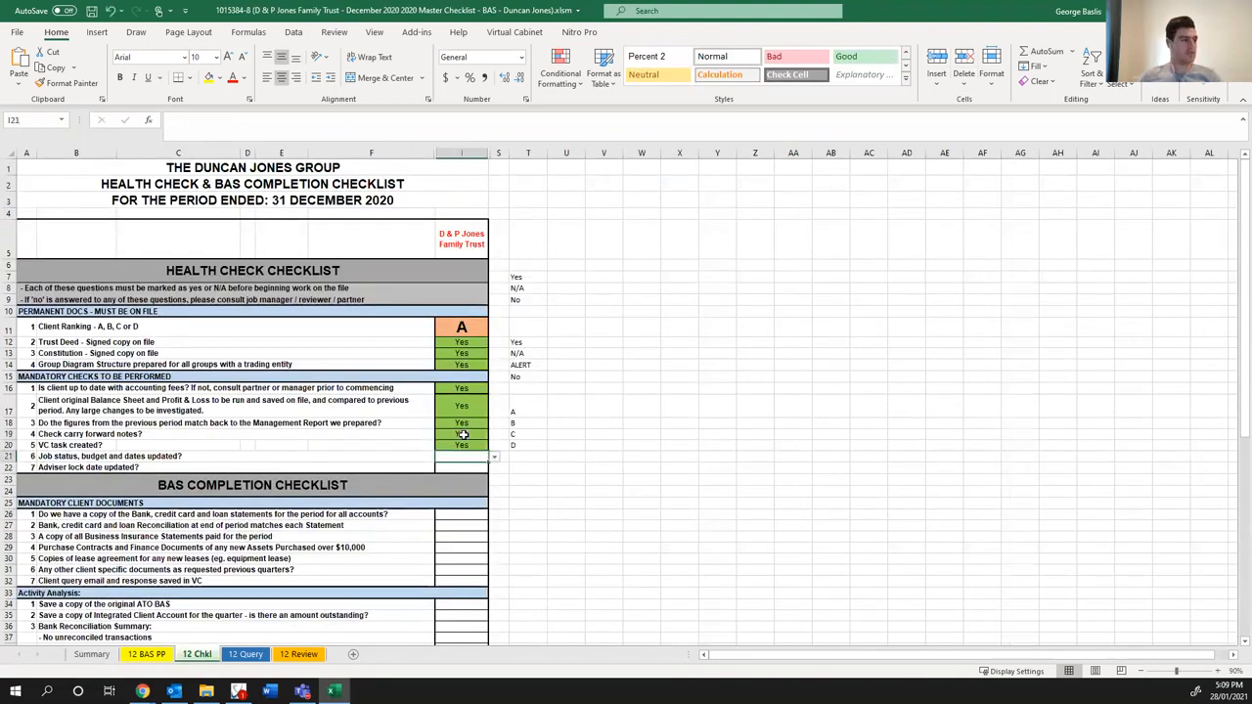
key("ctrl+d")
key("Down")
key("ctrl+d")
left_click(717, 433)
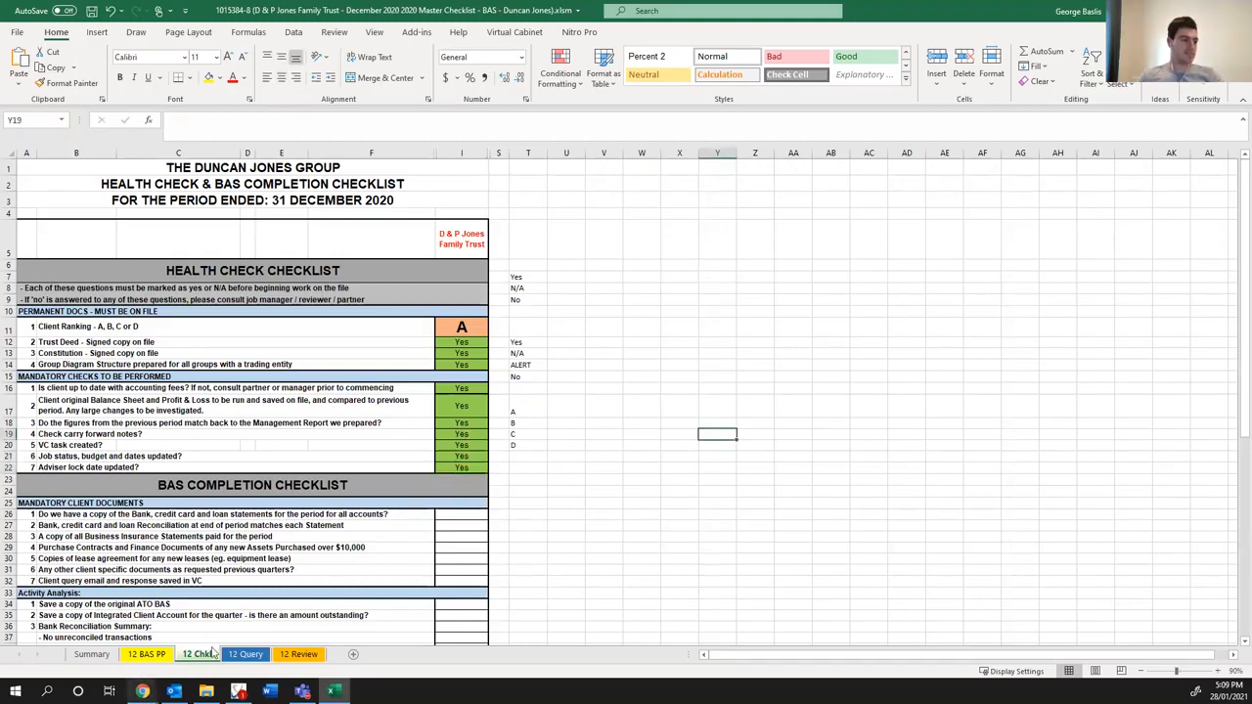
- Switch to Xero and open the trust's Financial settings in a separate tab through its organisation and advanced accounting settings
mouse_move(144, 687)
left_click(726, 620)
scroll(176, 176, "up", 15)
scroll(161, 209, "up", 2)
left_click(79, 98)
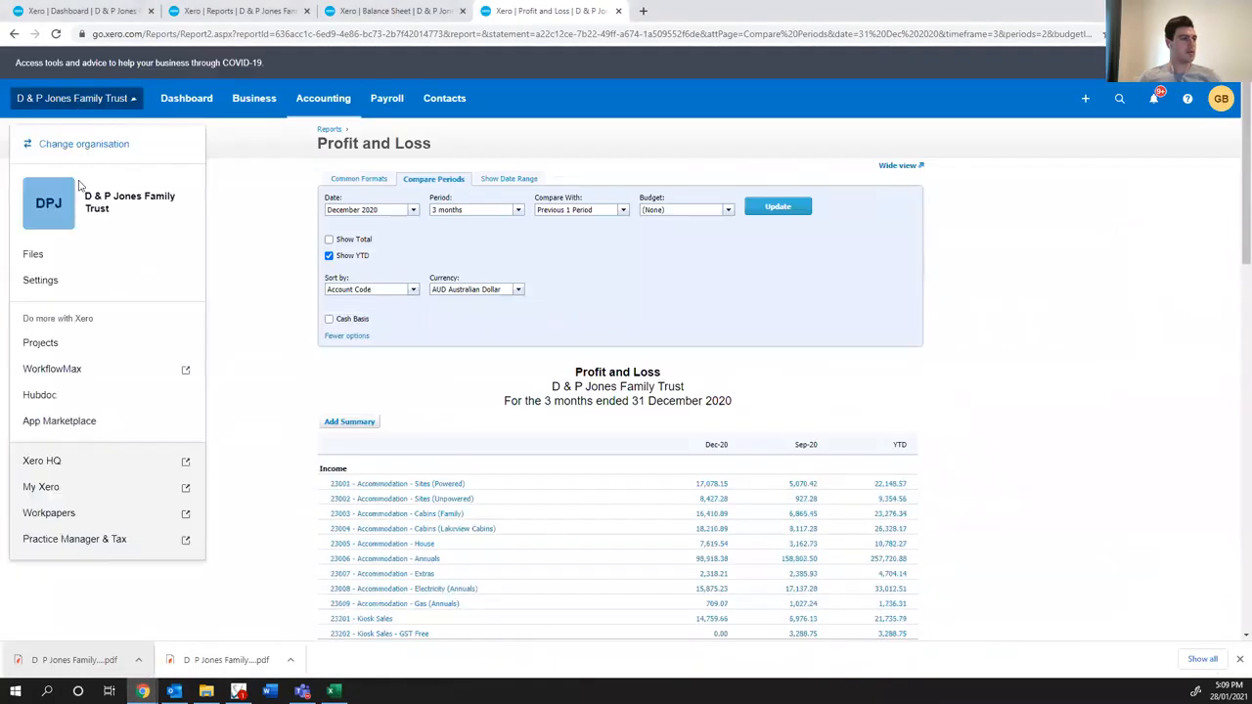
middle_click(51, 278)
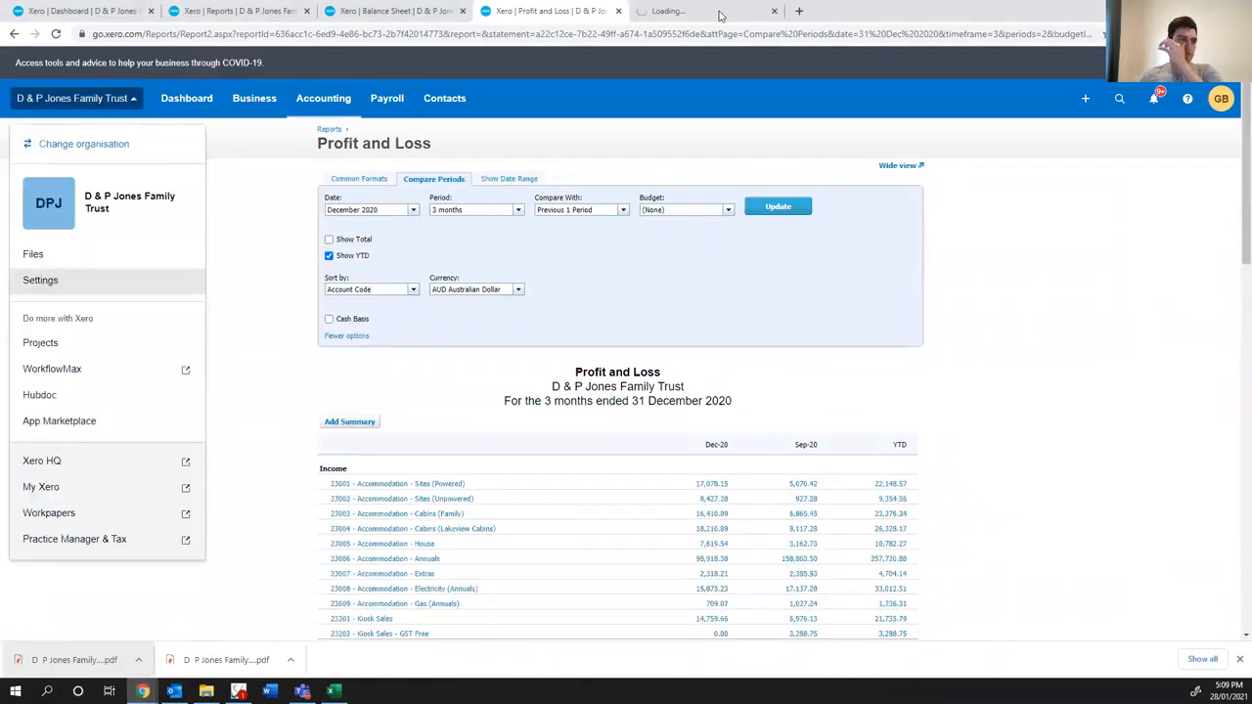
left_click(721, 13)
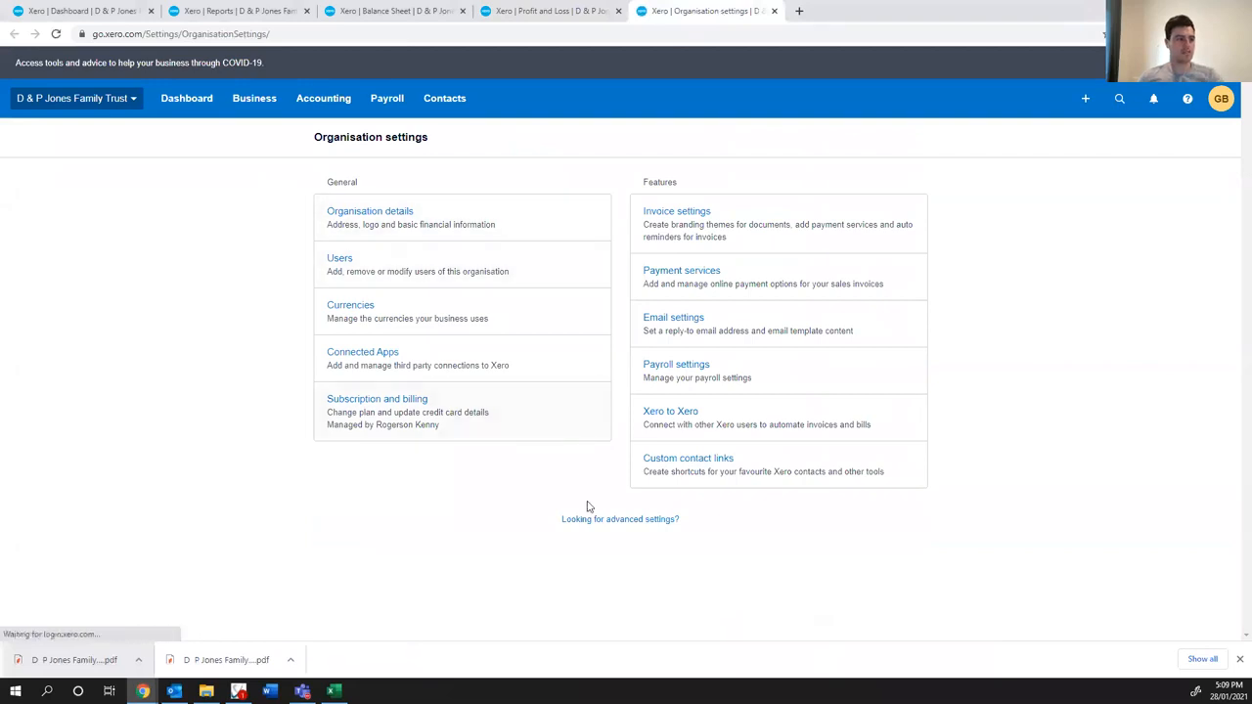
left_click(590, 519)
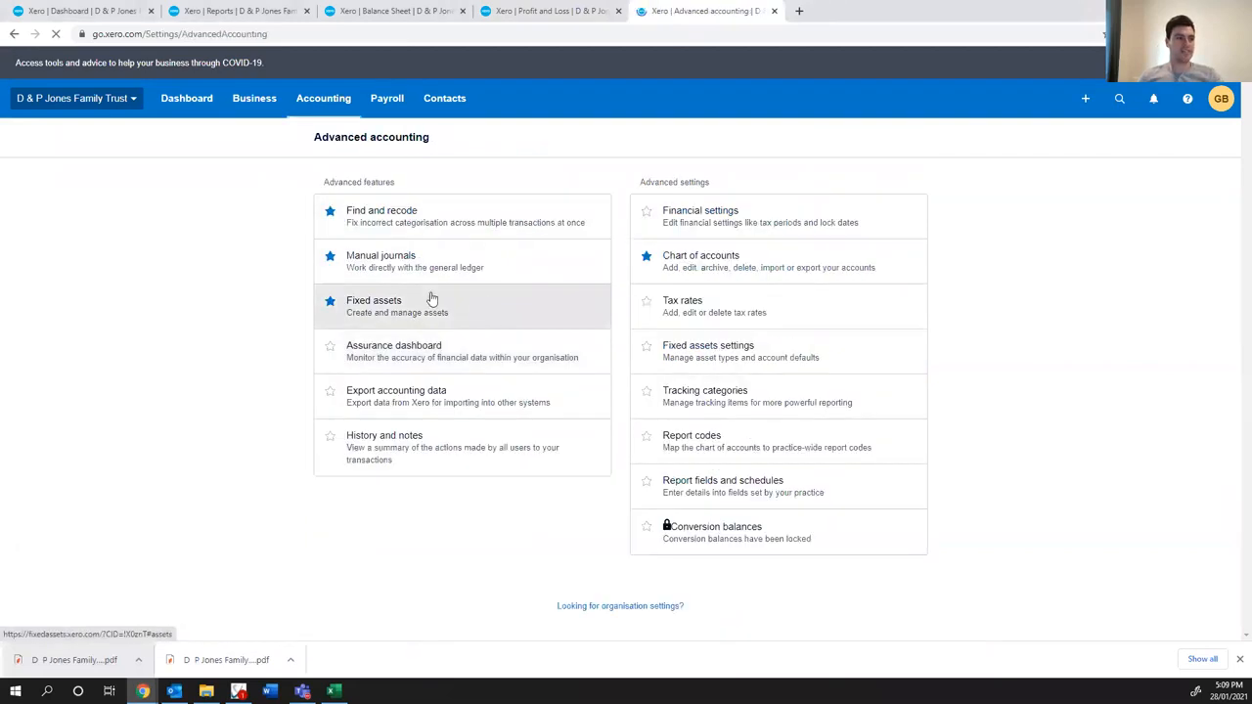
left_click(698, 210)
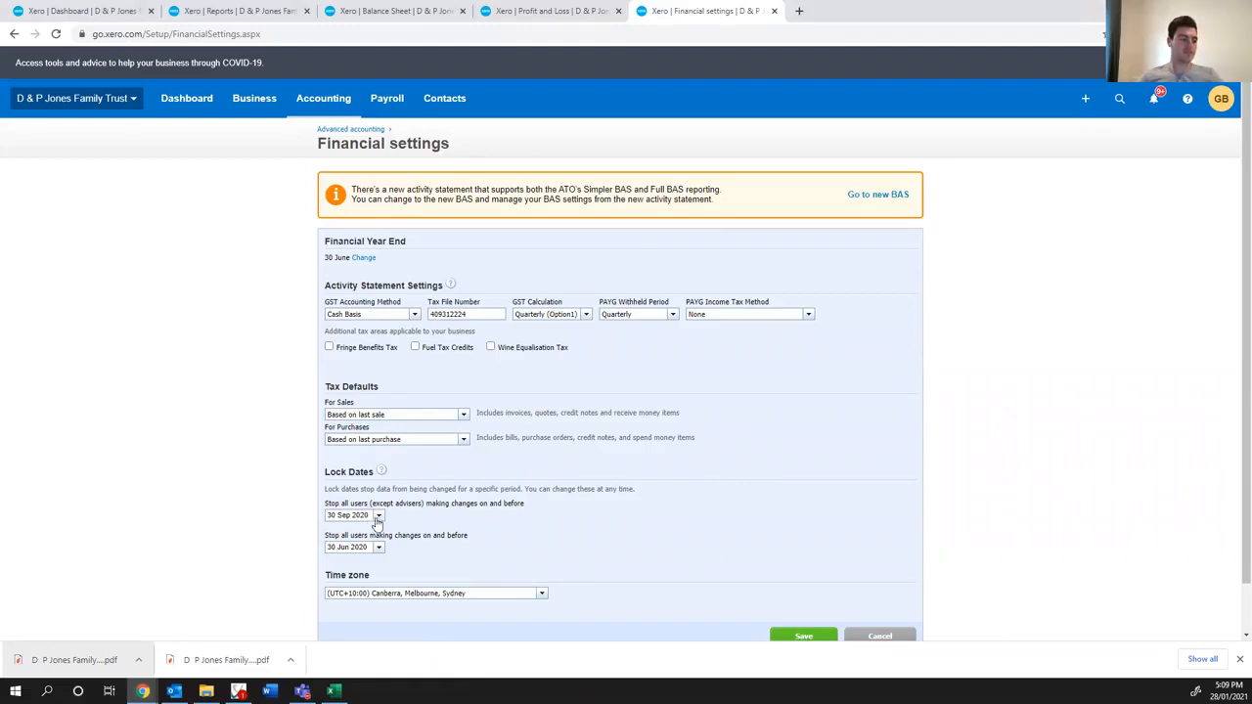
- Try a different lock date for all users except advisers
left_click(377, 518)
double_click(442, 404)
left_click(442, 404)
left_click(408, 488)
- Set the lock date for all users except advisers to 30 Sep 2020 and save the financial settings
left_click(381, 519)
left_click(342, 404)
left_click(342, 404)
left_click(343, 404)
left_click(391, 489)
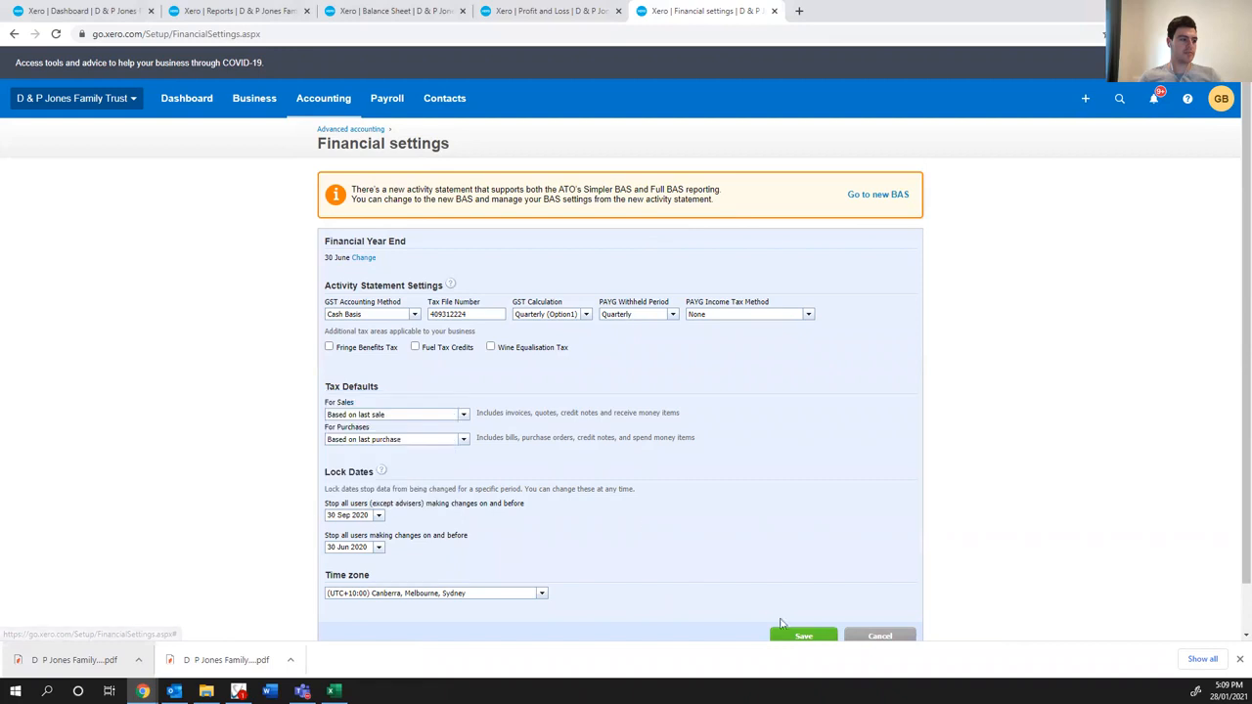
left_click(794, 635)
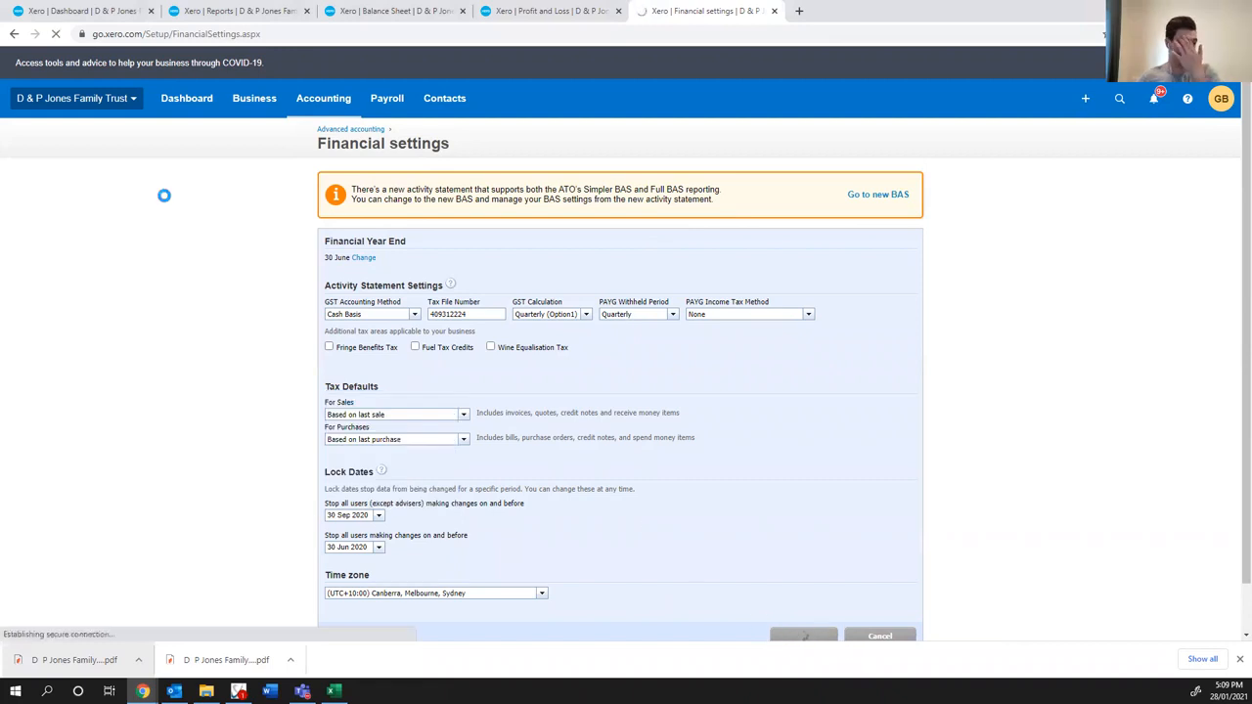
- Close the financial settings and answer Yes on the 12 Chkl sheet for saving the original ATO BAS and the Integrated Client Account
left_click(772, 11)
left_click(335, 691)
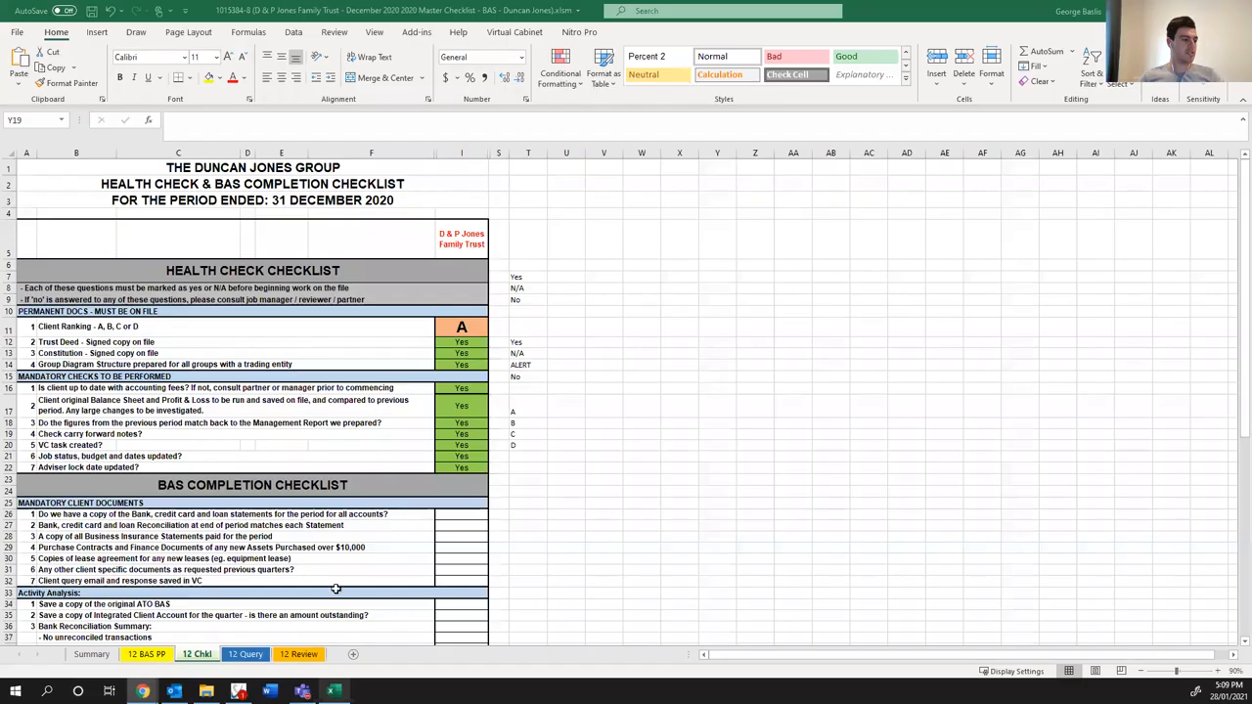
left_click(462, 514)
left_click(528, 513)
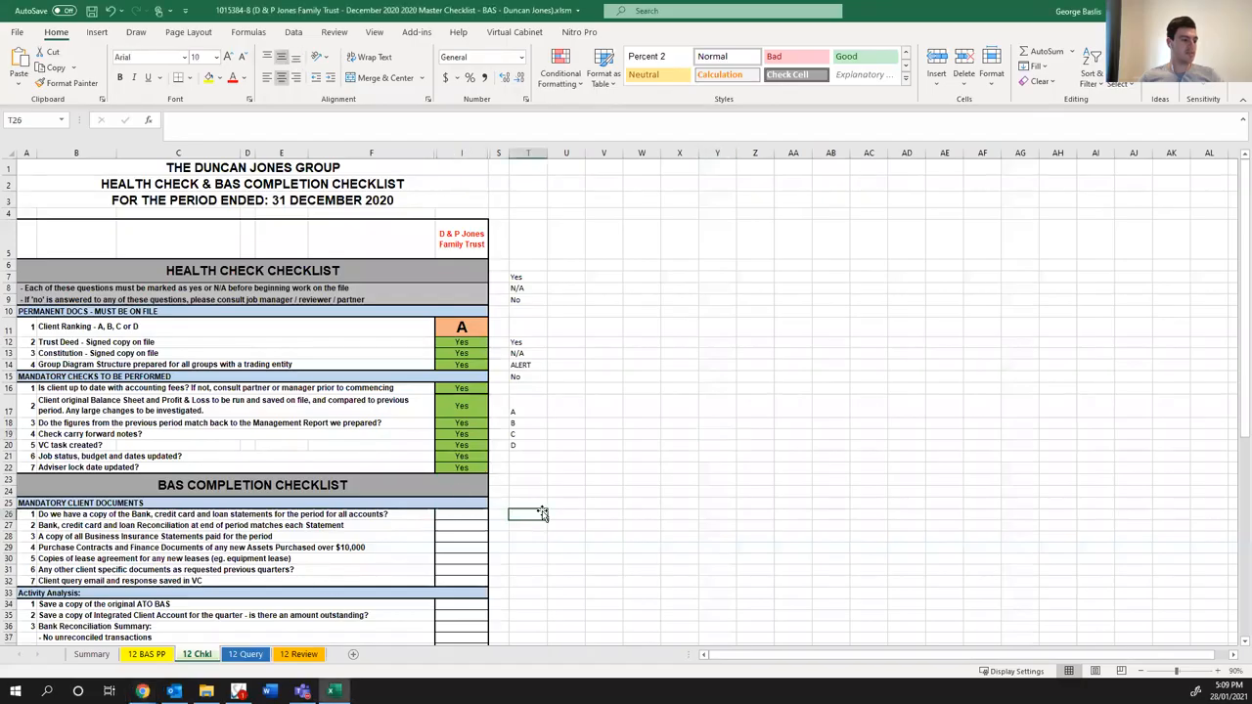
scroll(455, 414, "down", 6)
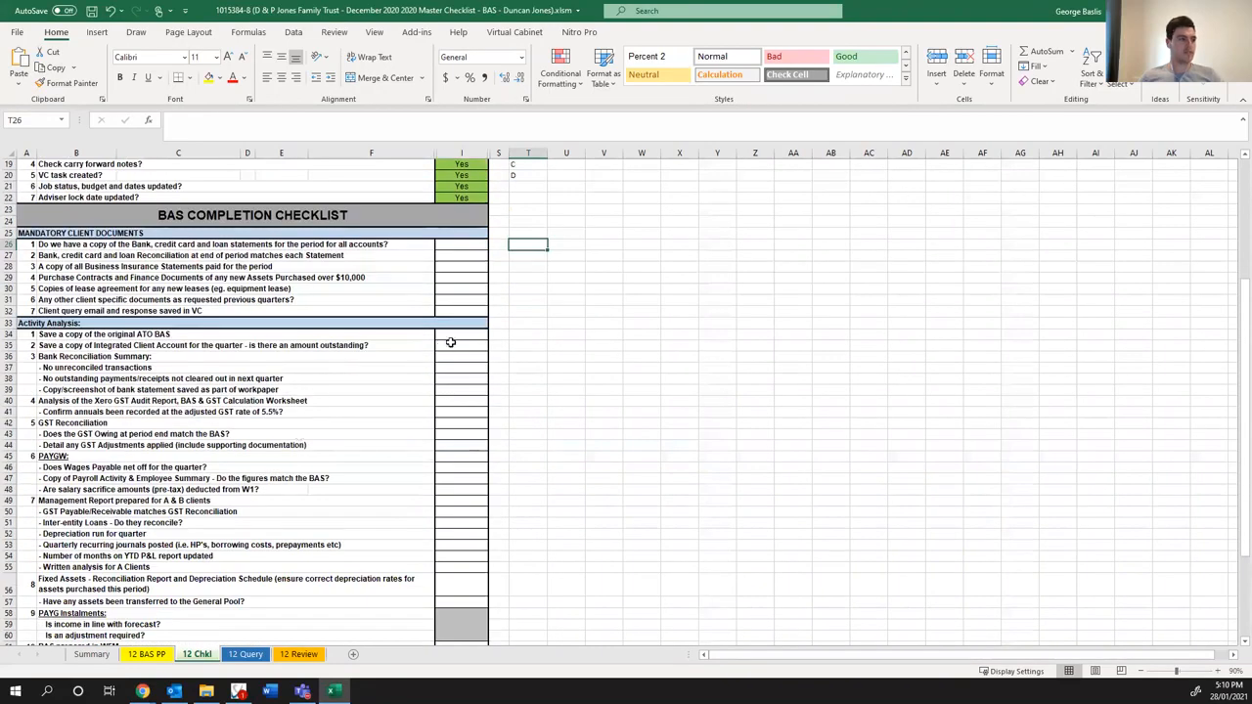
left_click(461, 335)
type("Yes")
key("Return")
type("Yes")
key("Return")
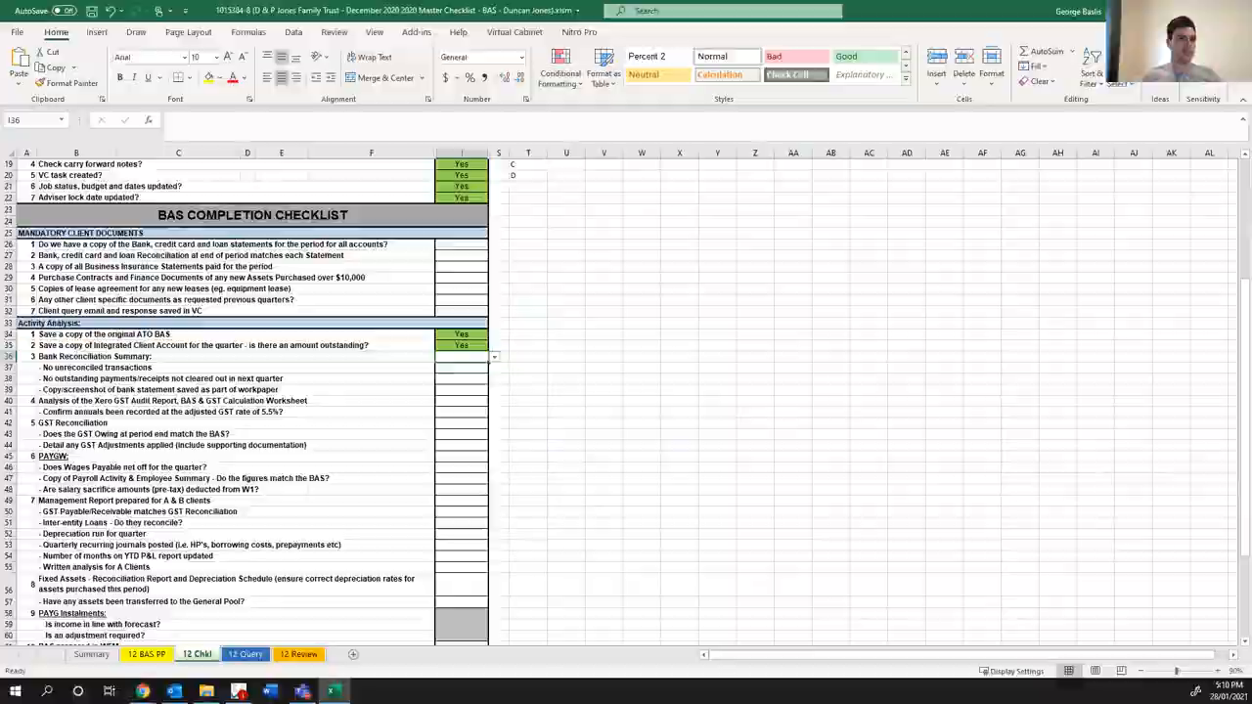
- Switch to Xero and open the Bank Reconciliation Summary report from the reports list in a separate tab
left_click(141, 691)
left_click(322, 274)
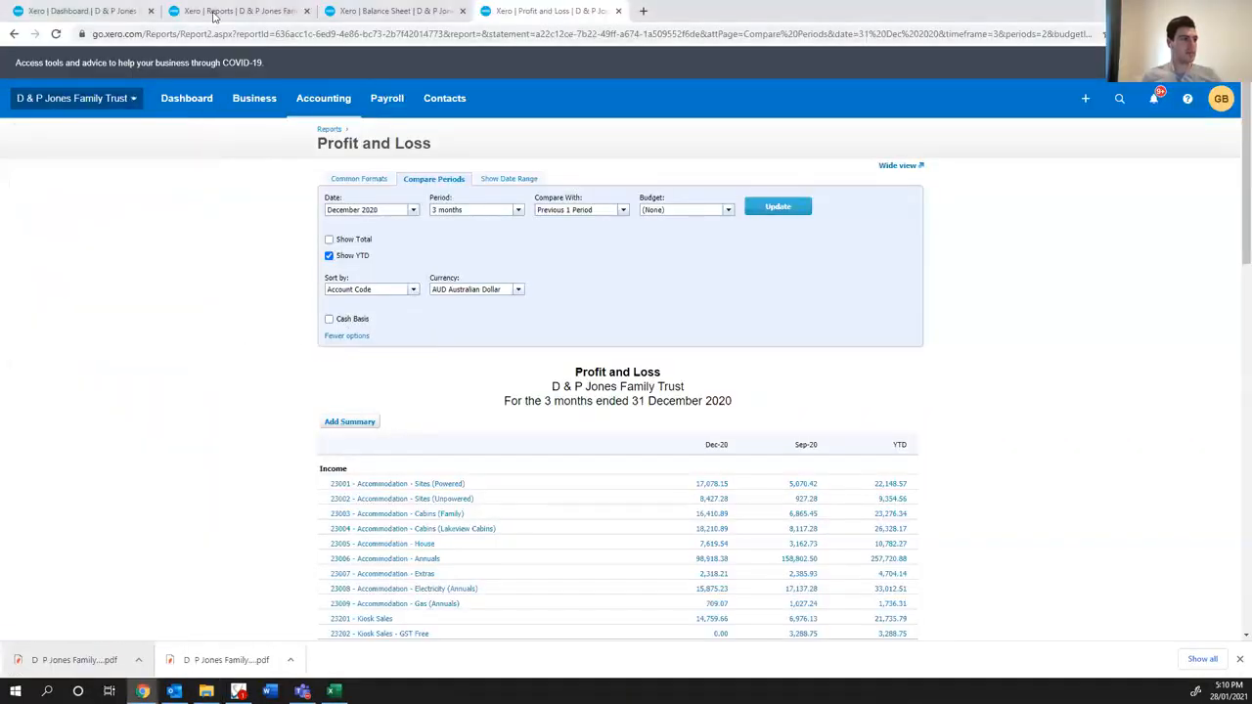
left_click(213, 12)
scroll(400, 506, "down", 2)
middle_click(406, 528)
left_click(420, 12)
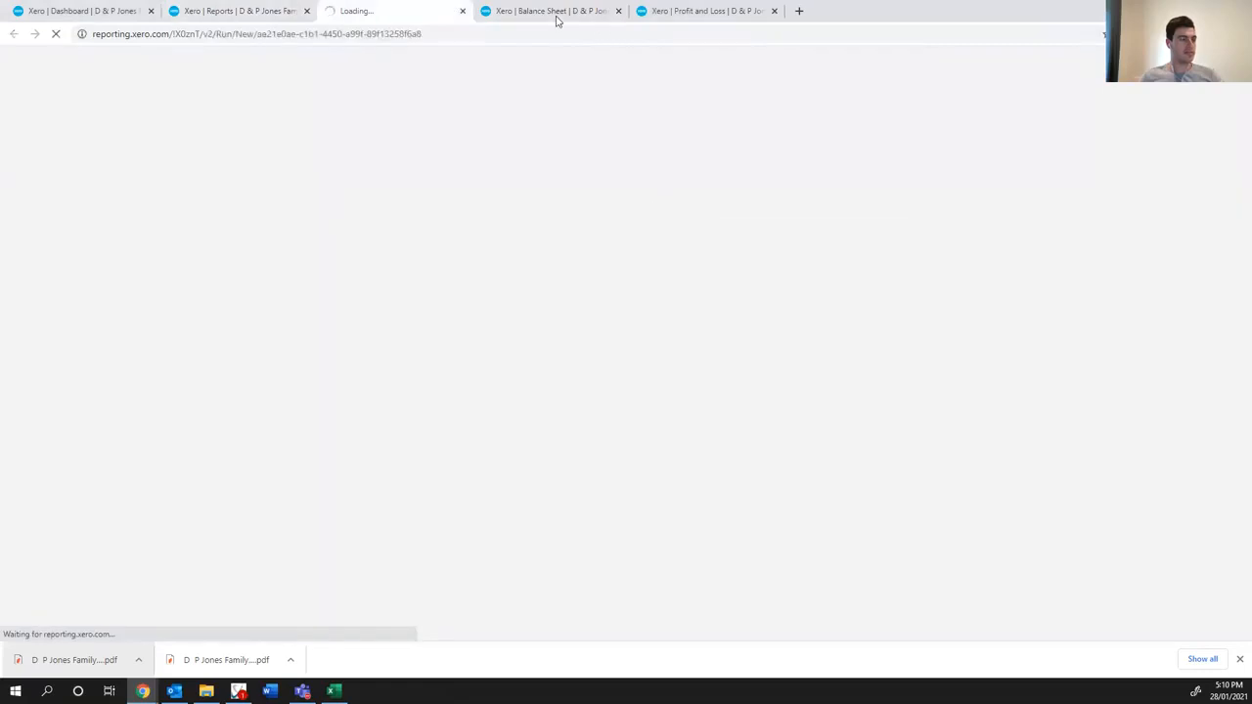
- Preview the September 02 Bank Rec workpaper in Virtual Cabinet and return to Xero
left_click(239, 690)
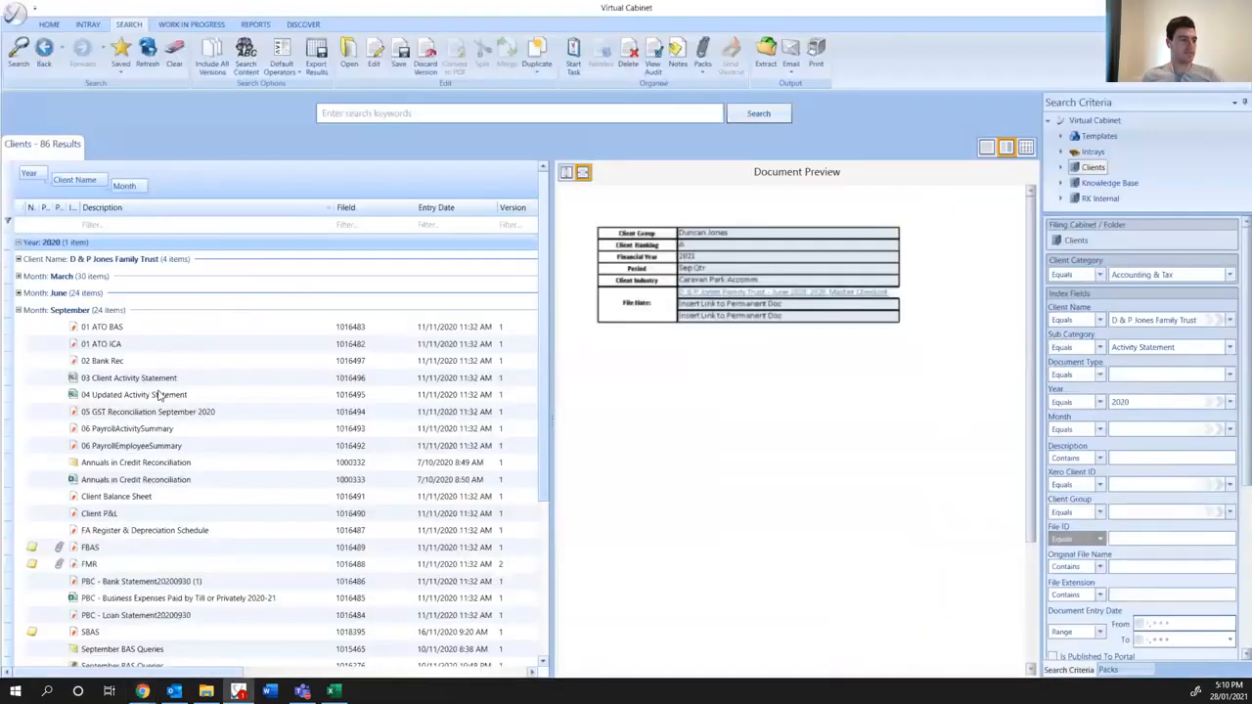
left_click(122, 363)
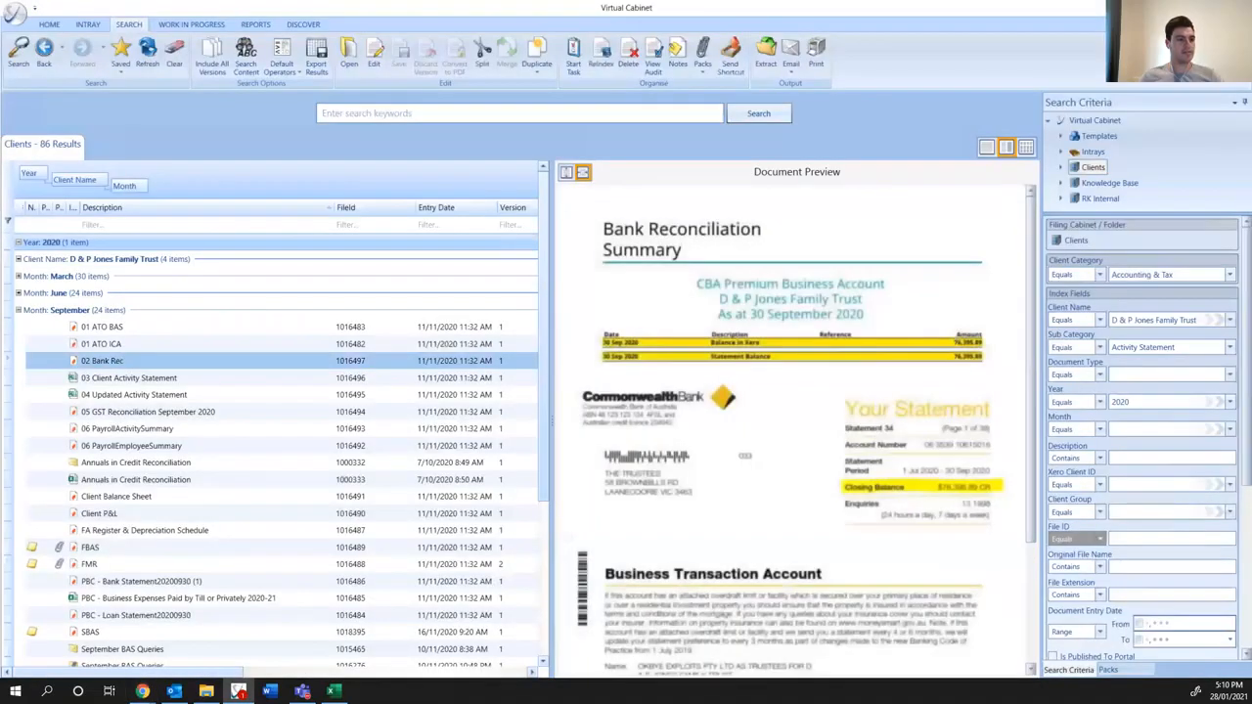
key("alt+Tab")
- Run the Bank Reconciliation Summary for the 680 CBA Premium Business Account as at 31 Dec 2020
left_click(405, 291)
left_click(377, 301)
left_click(486, 284)
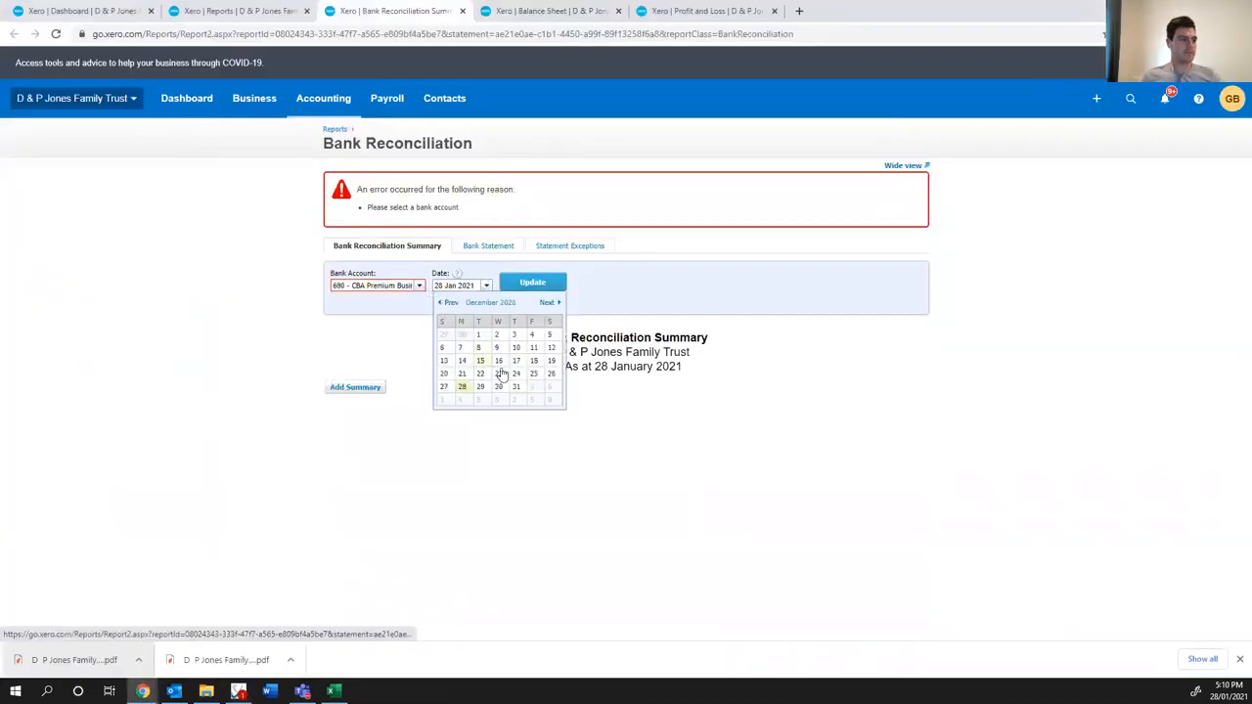
left_click(513, 347)
left_click(487, 287)
left_click(513, 388)
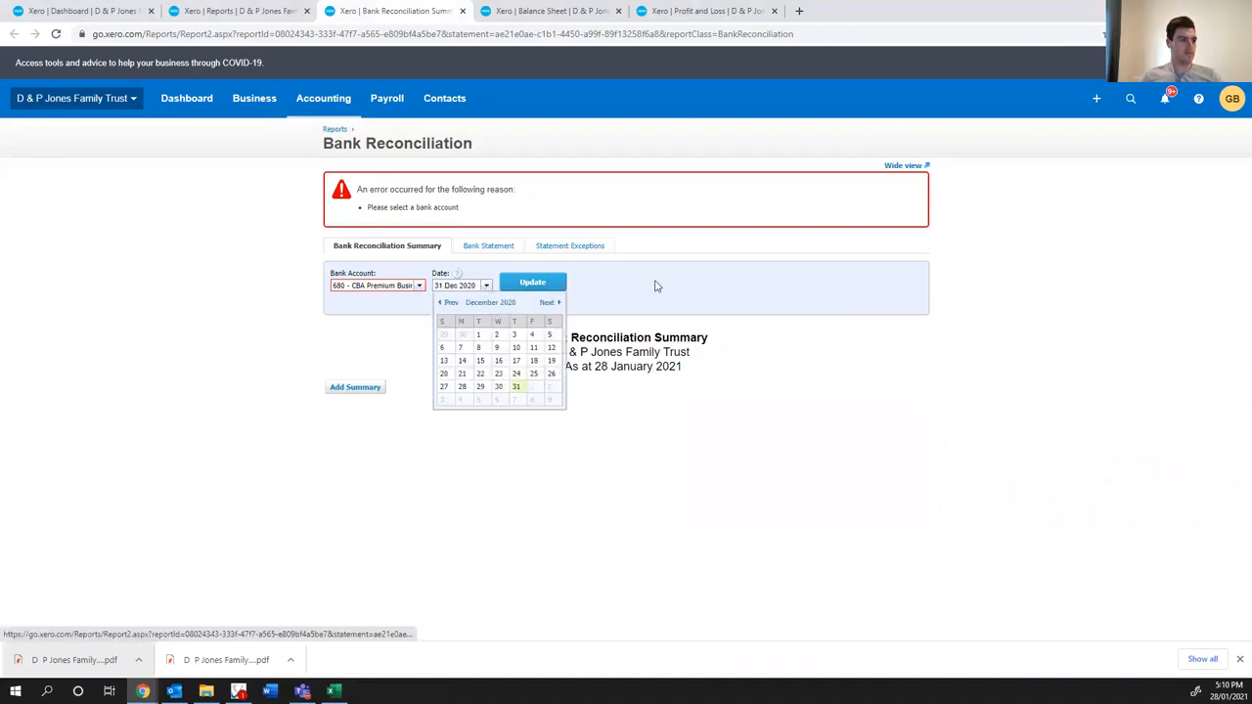
left_click(541, 285)
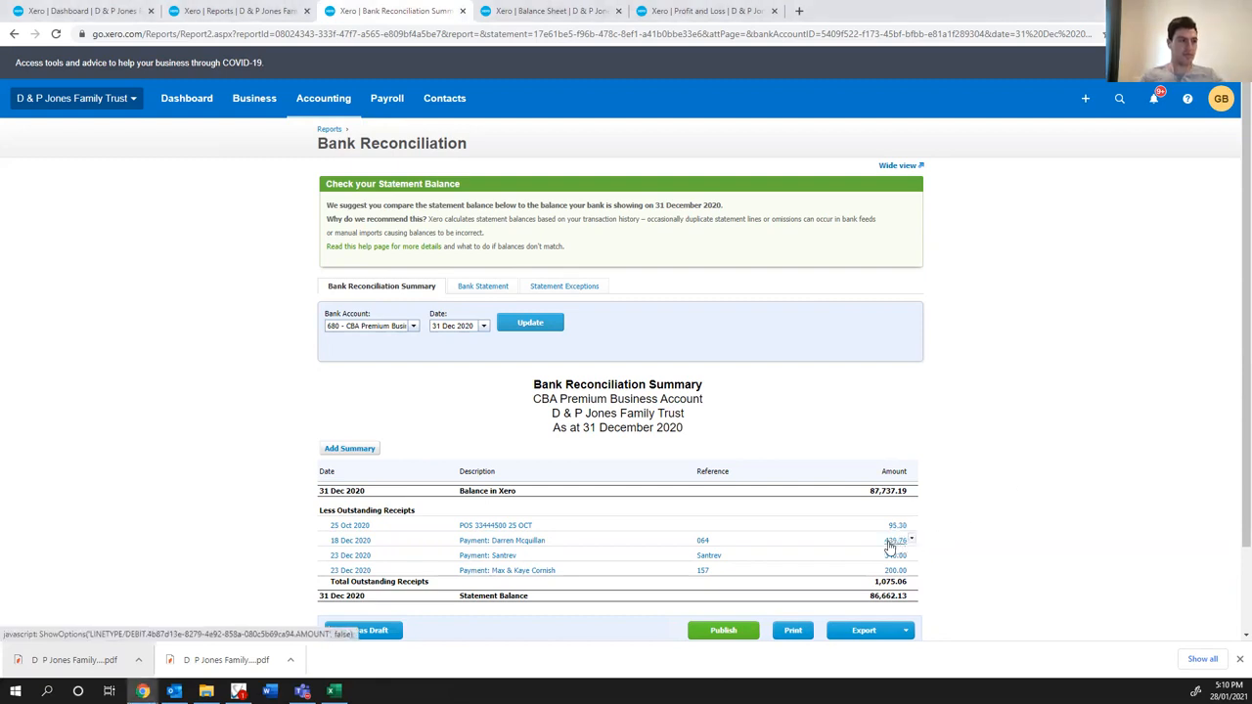
- Open the four outstanding receipts in separate tabs and examine the history of the 25 Oct 2020 POS transaction
middle_click(509, 526)
middle_click(501, 541)
middle_click(489, 555)
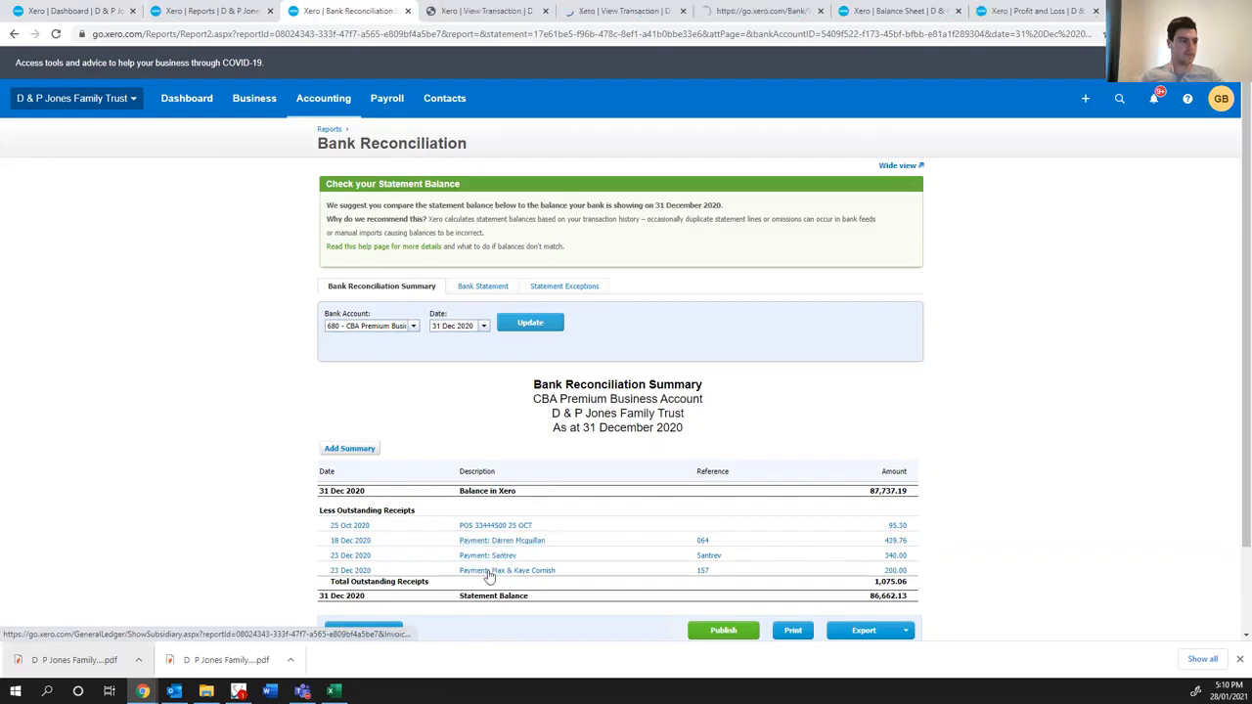
middle_click(489, 572)
left_click(435, 14)
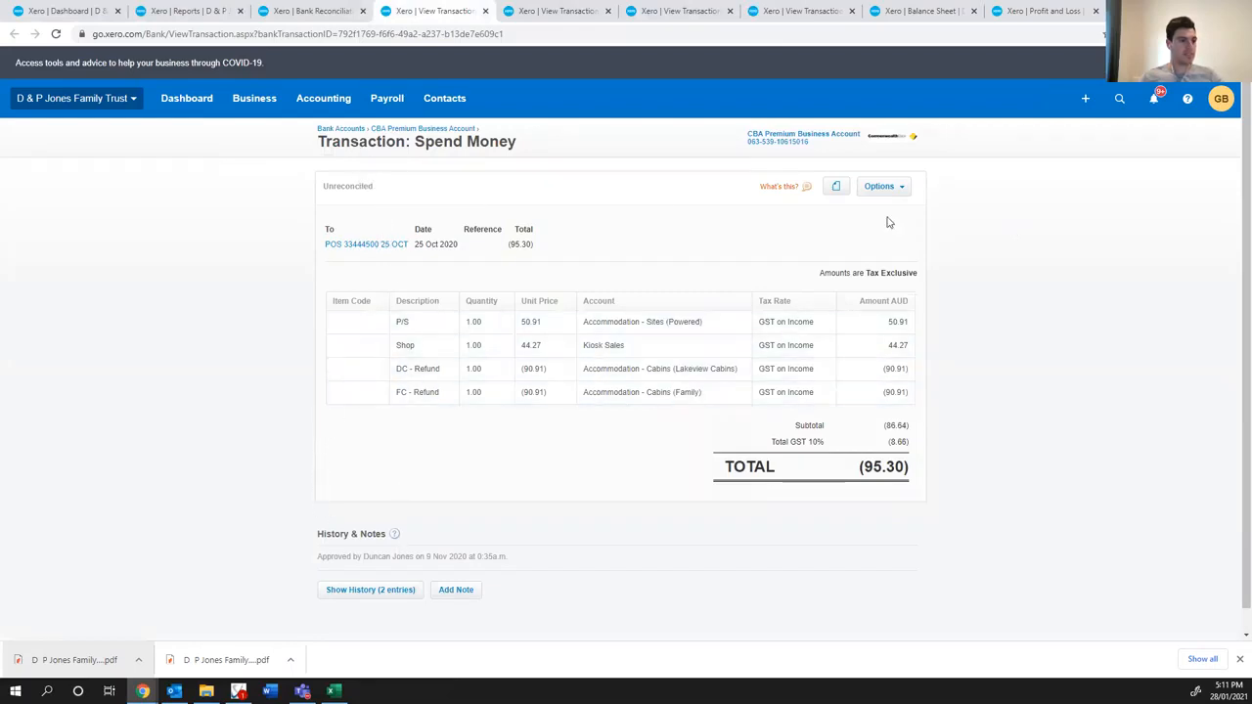
left_click(377, 590)
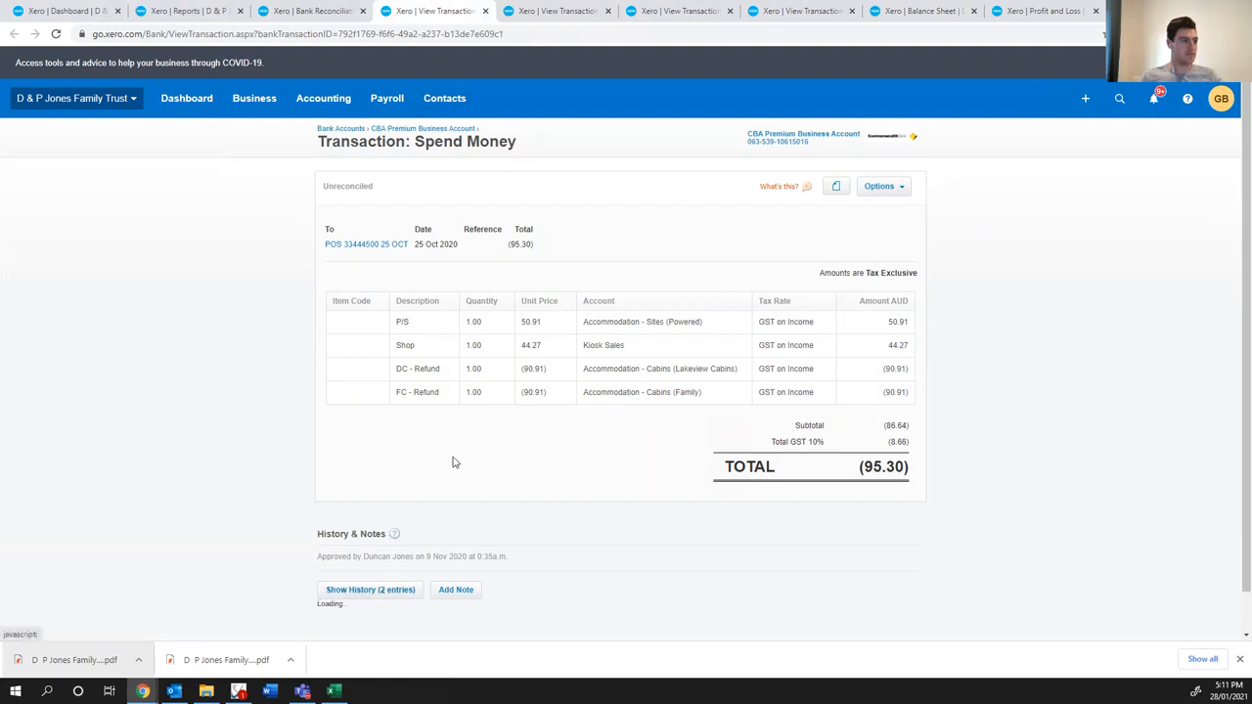
scroll(448, 461, "down", 1)
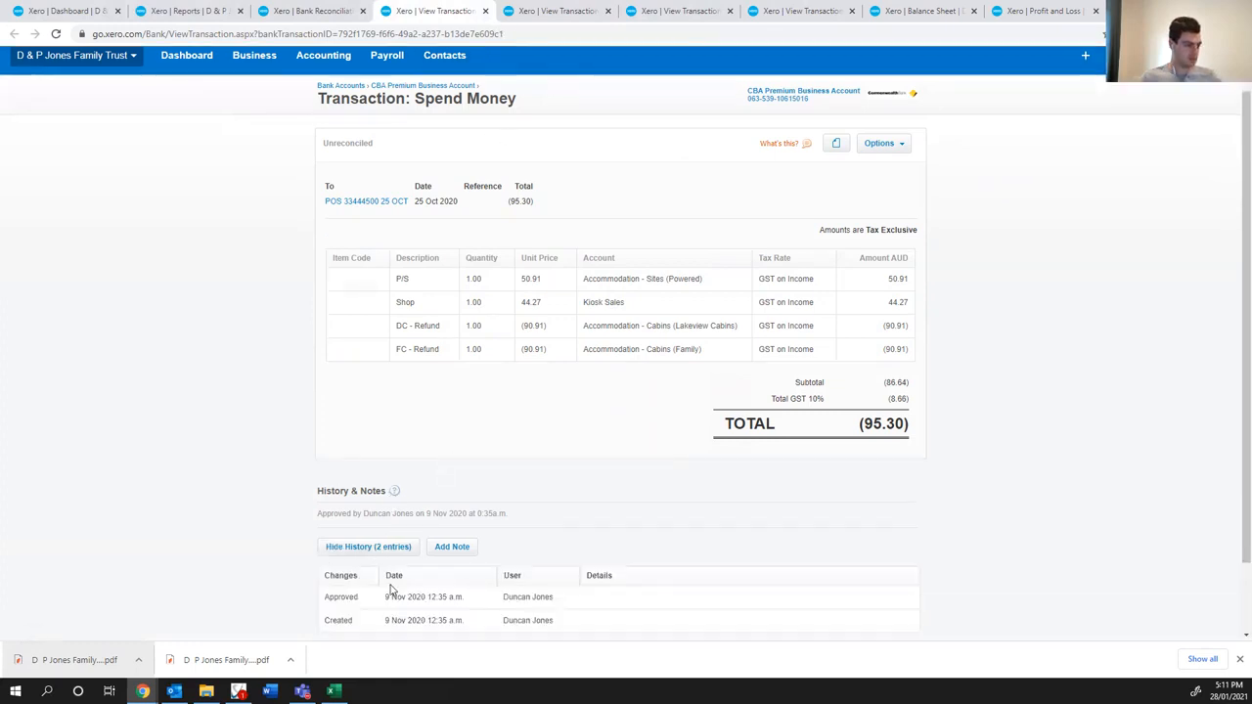
- Check the reconciliation status and notes of the three December outstanding payments, and close all four transaction tabs
left_click(575, 15)
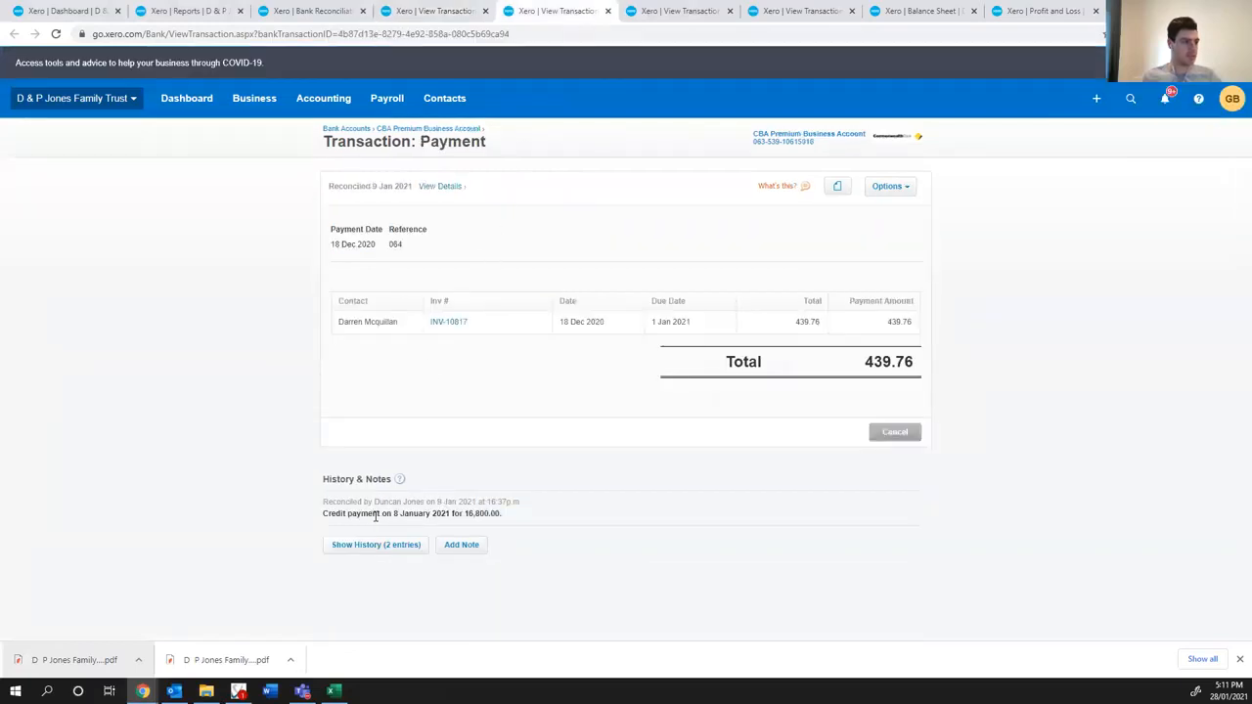
left_click_drag(451, 513, 384, 515)
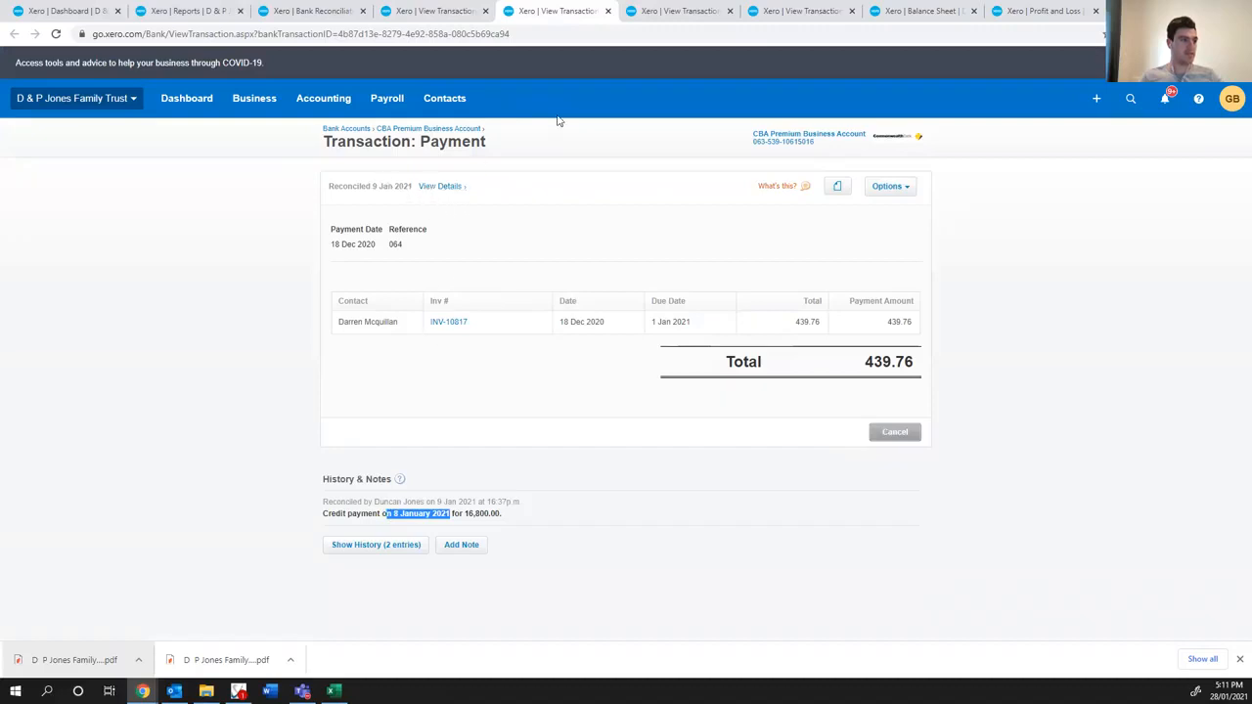
left_click(653, 12)
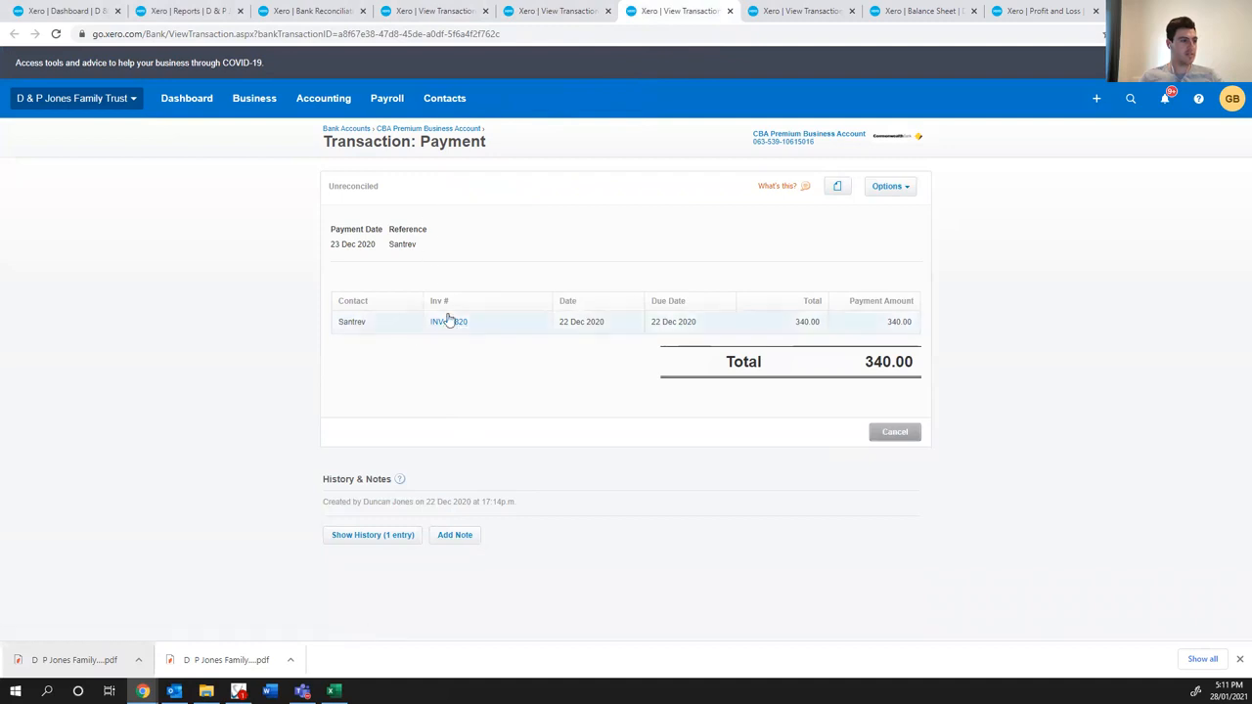
left_click(777, 12)
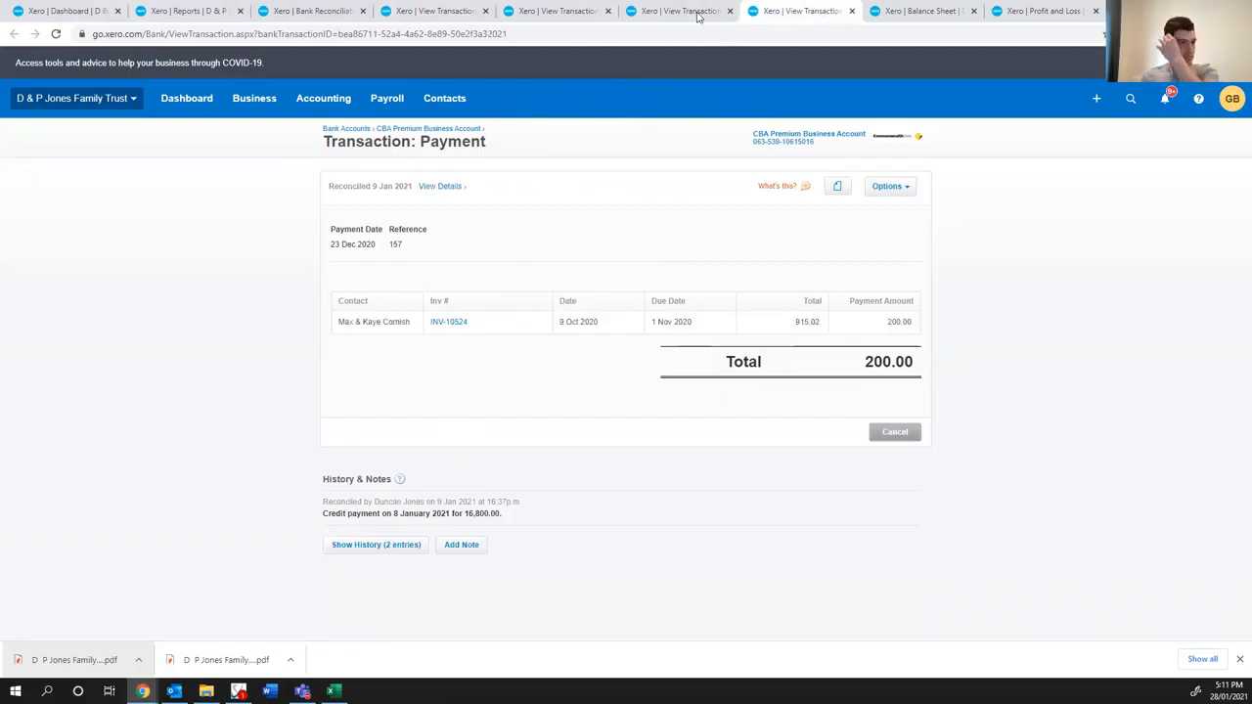
left_click(452, 11)
left_click(484, 11)
left_click(485, 11)
left_click(484, 10)
left_click(484, 11)
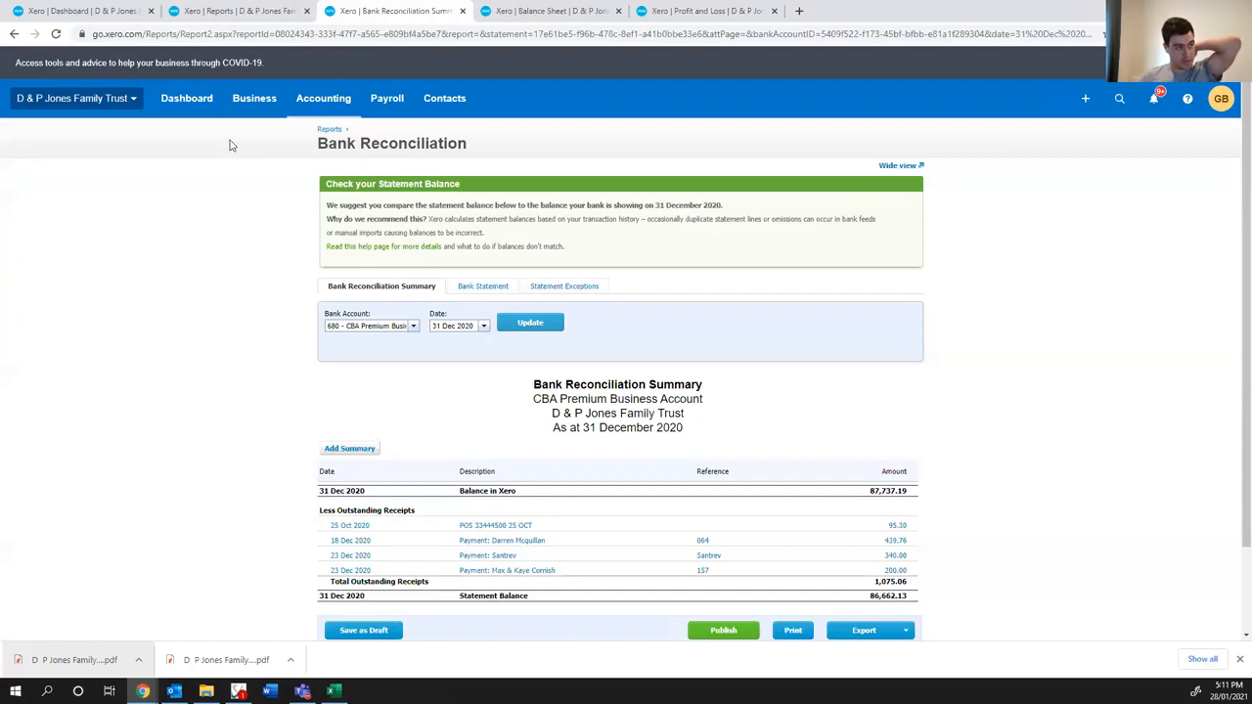
left_click(117, 12)
left_click(360, 290)
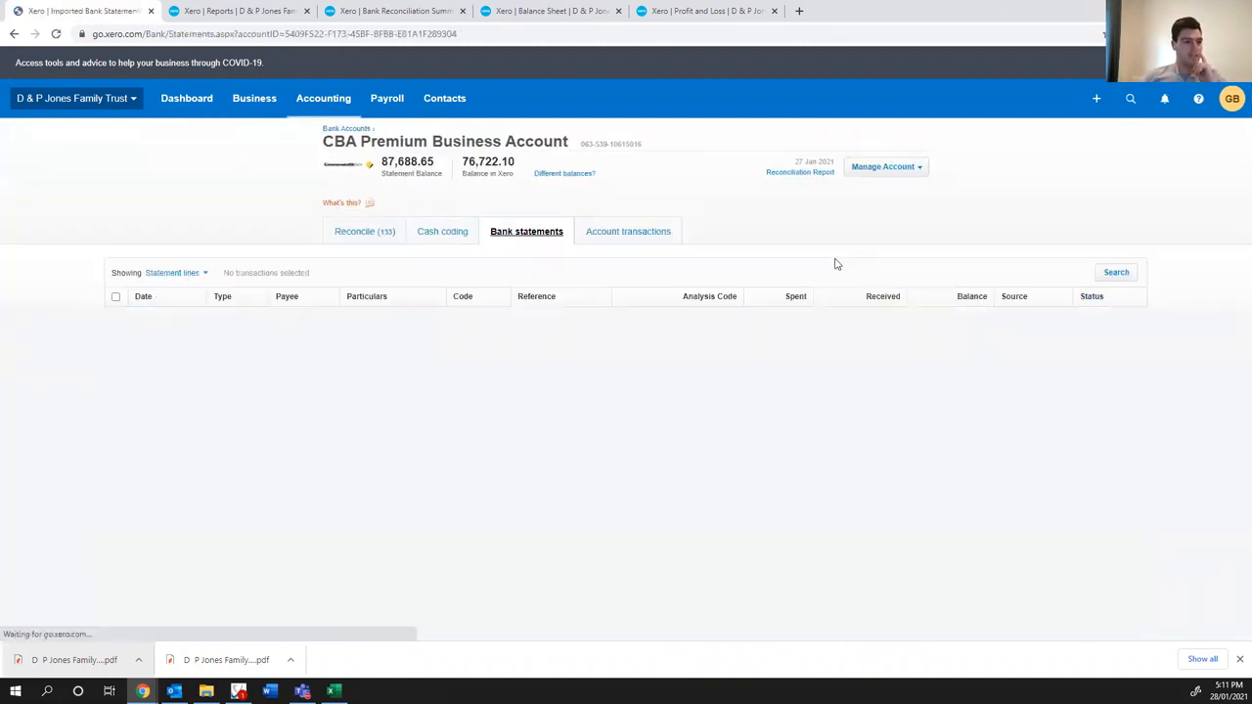
left_click(616, 232)
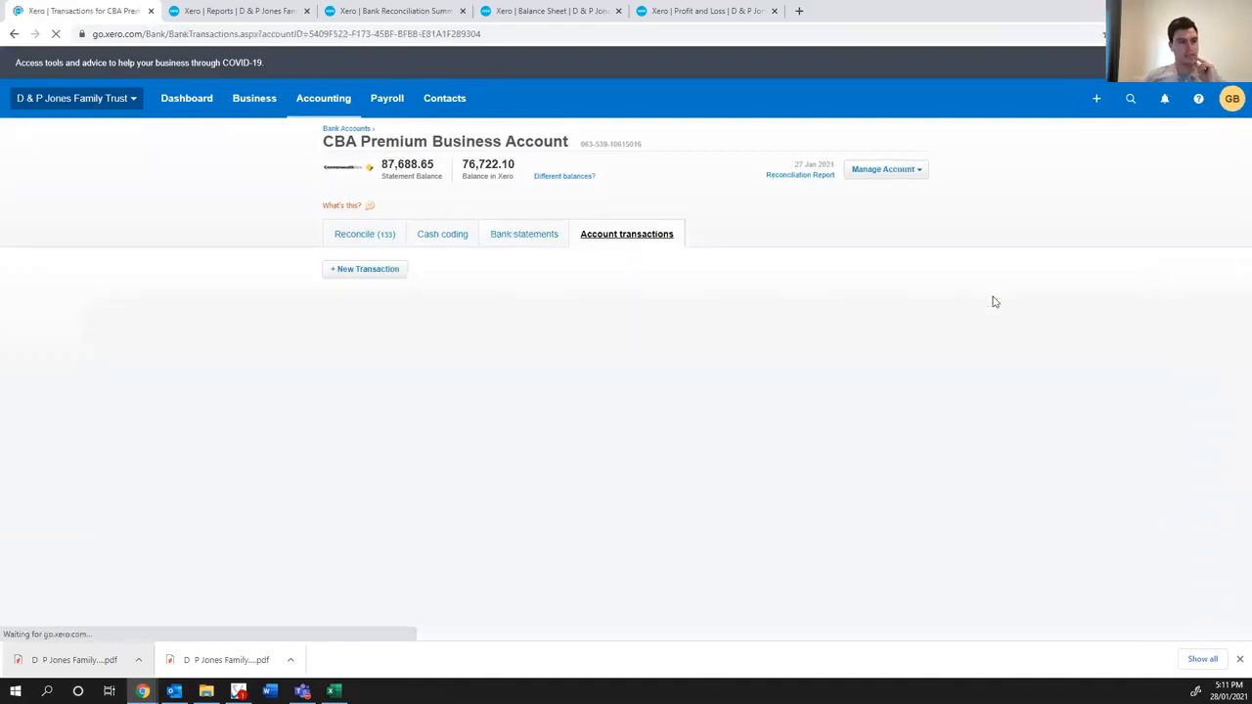
left_click(983, 338)
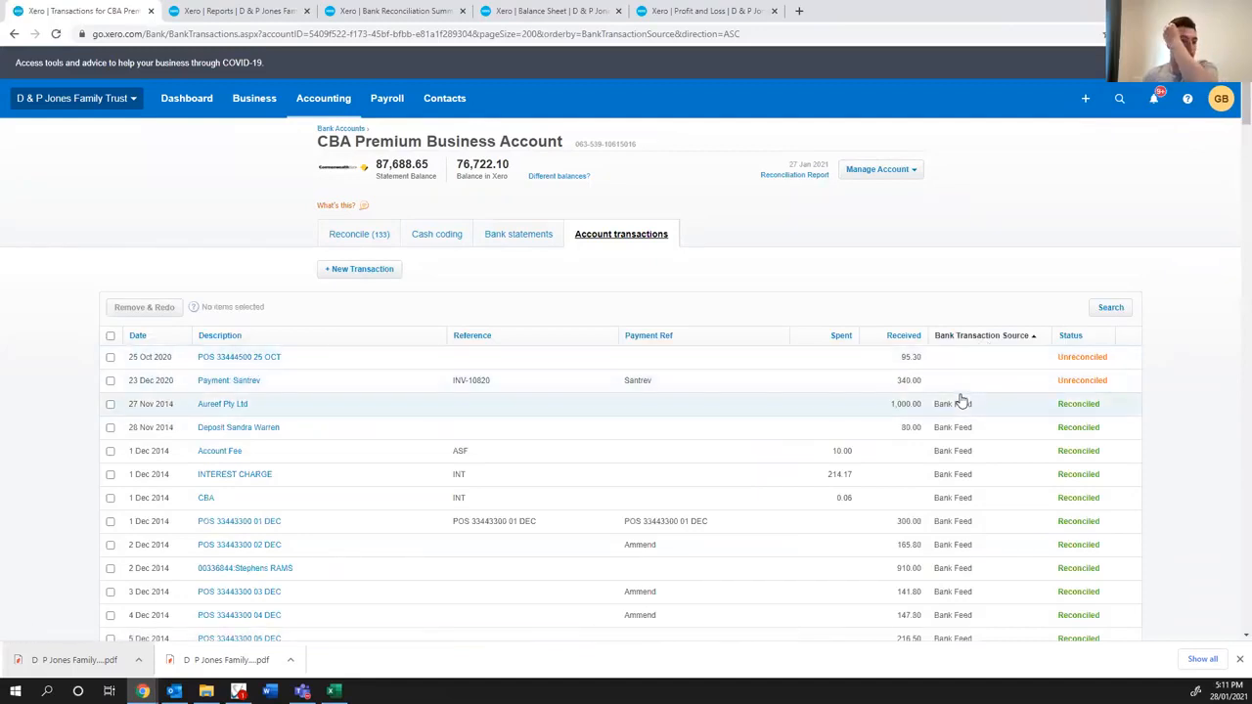
scroll(838, 400, "down", 1)
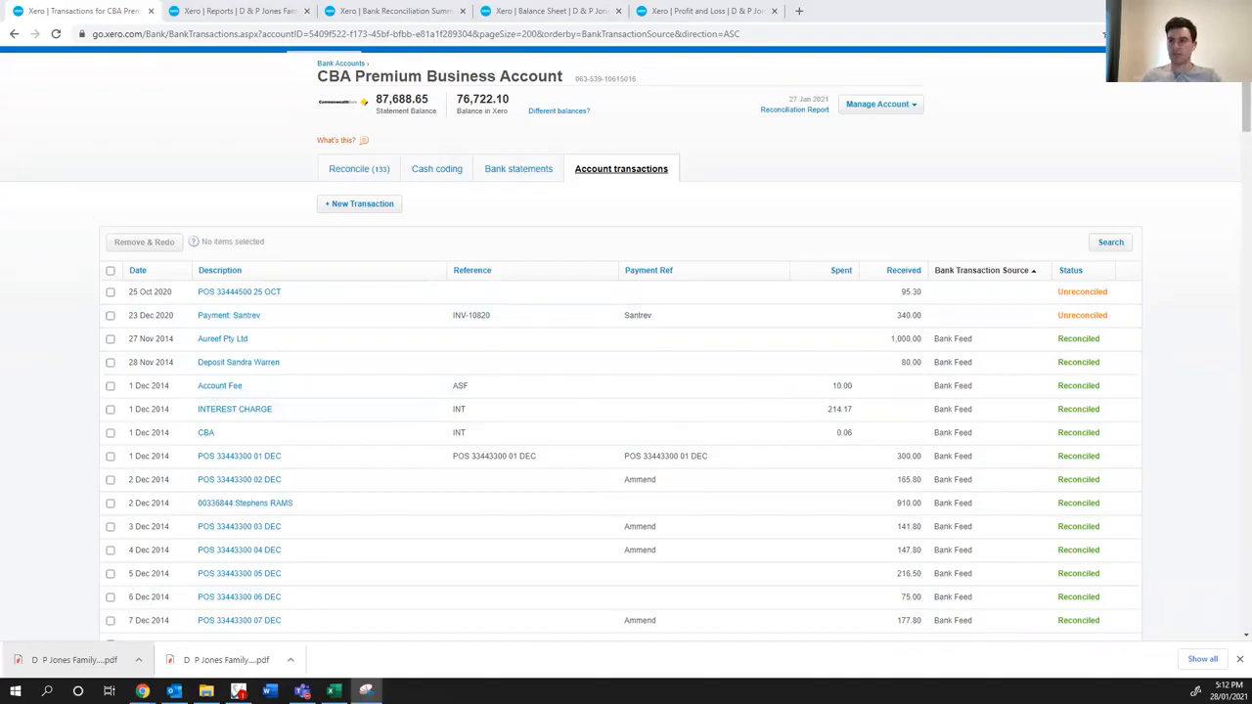
- Capture a screen snip of the unreconciled entries in the CBA account transactions list
left_click_drag(65, 211, 1174, 335)
left_click_drag(479, 95, 1251, 120)
left_click(864, 226)
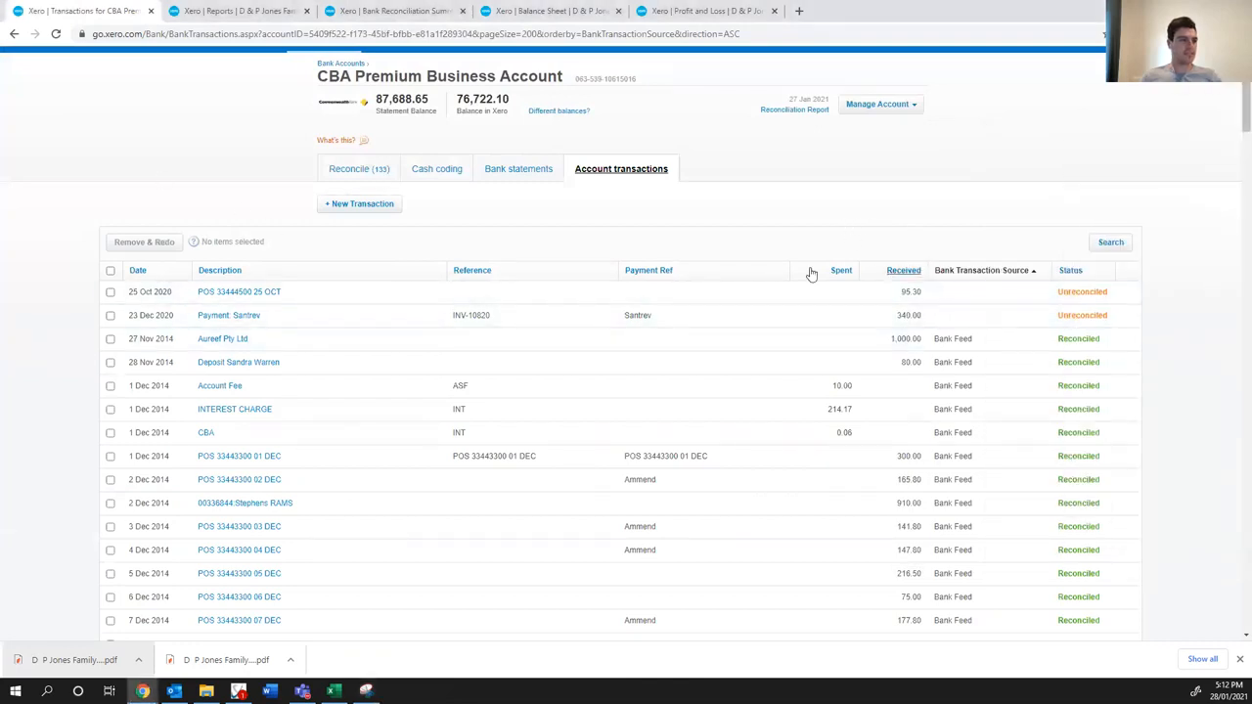
- Sort the account transactions by date and search them for the exact amount 95.30
left_click(137, 272)
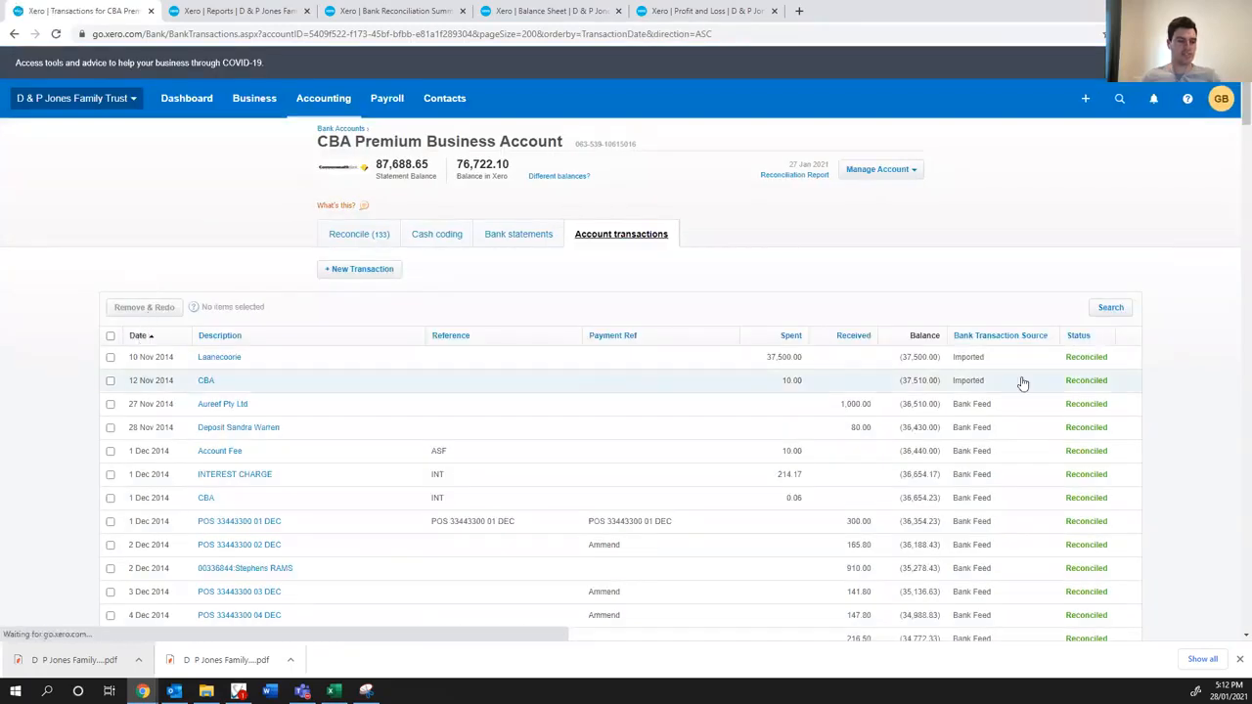
left_click(1110, 308)
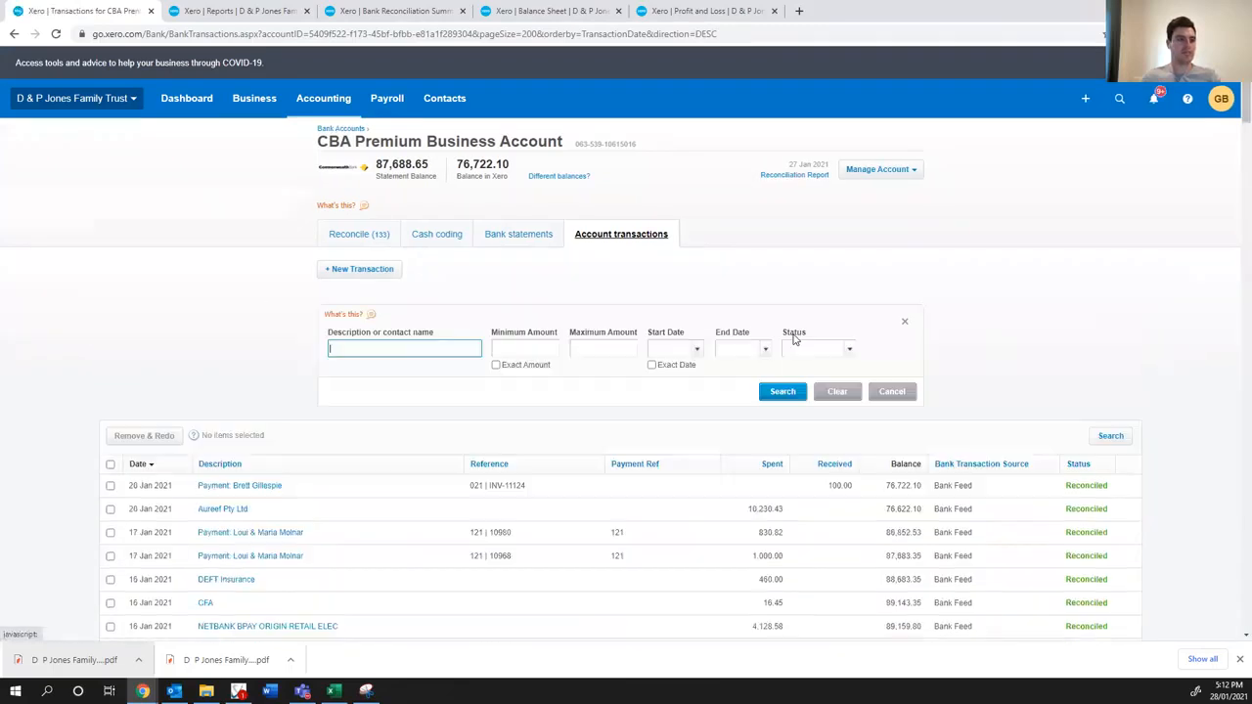
left_click(546, 356)
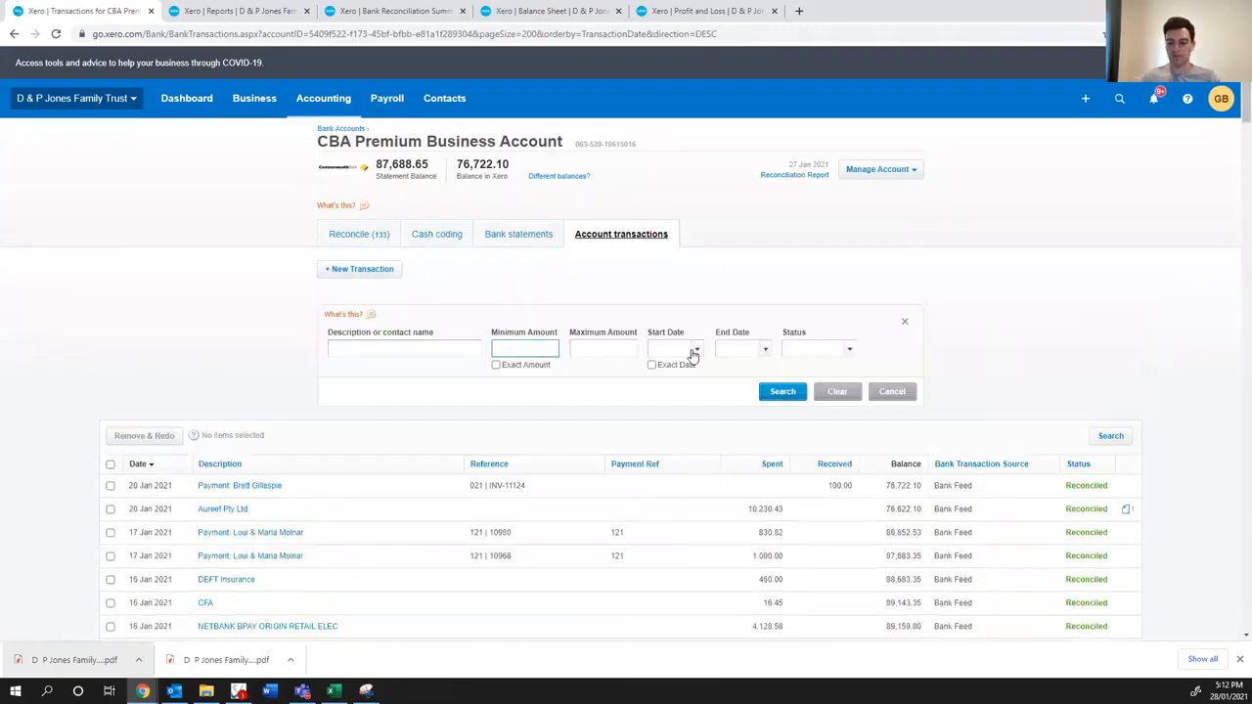
left_click(495, 364)
left_click(782, 393)
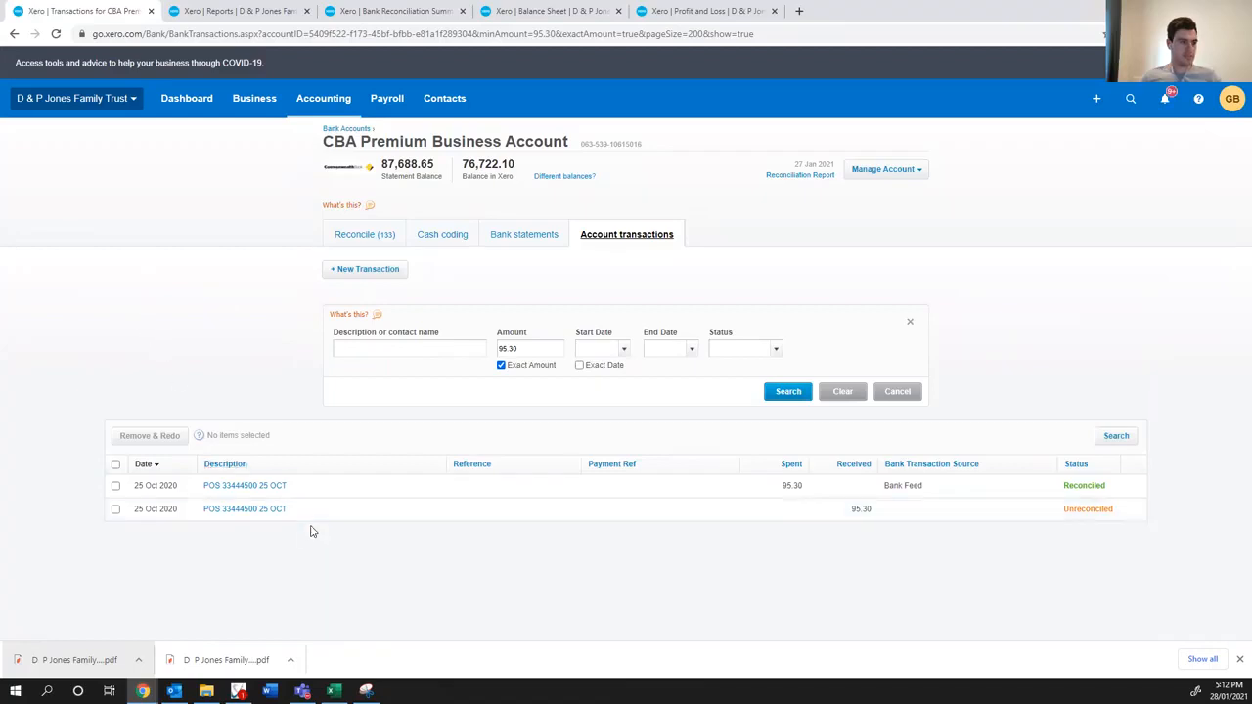
- Open both 95.30 POS transactions dated 25 Oct 2020 in separate tabs and compare their details
middle_click(243, 489)
middle_click(237, 511)
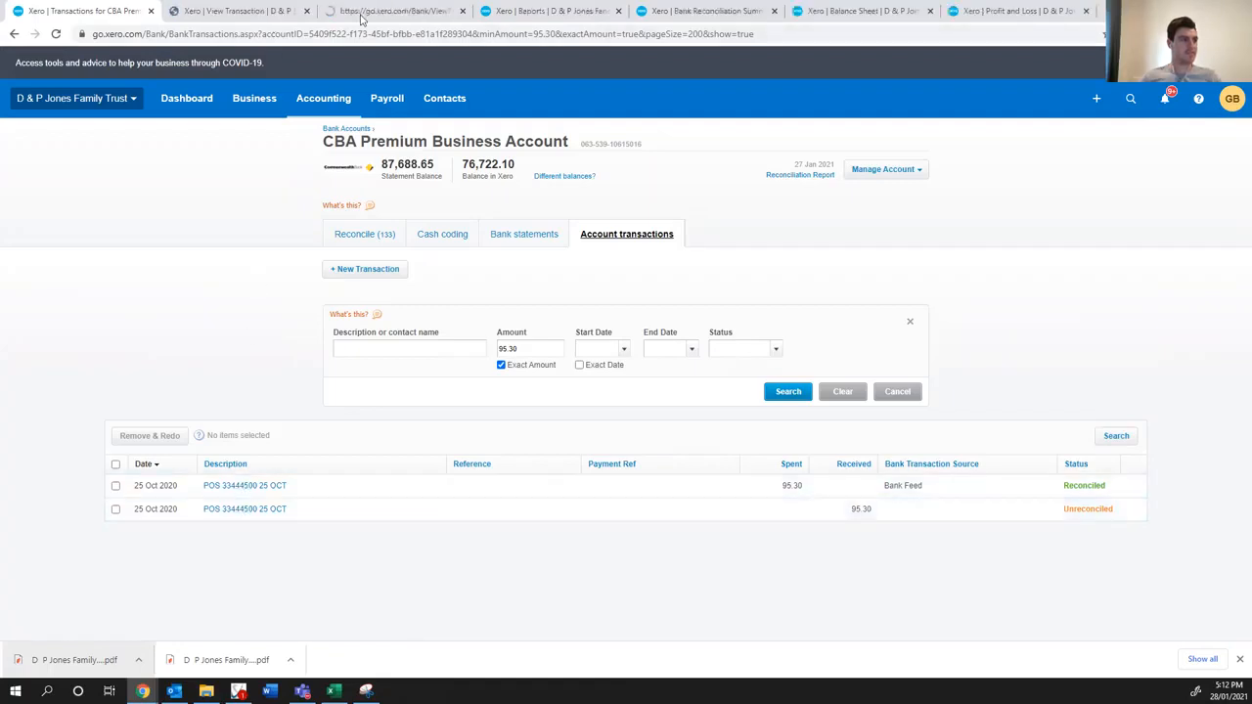
left_click(361, 13)
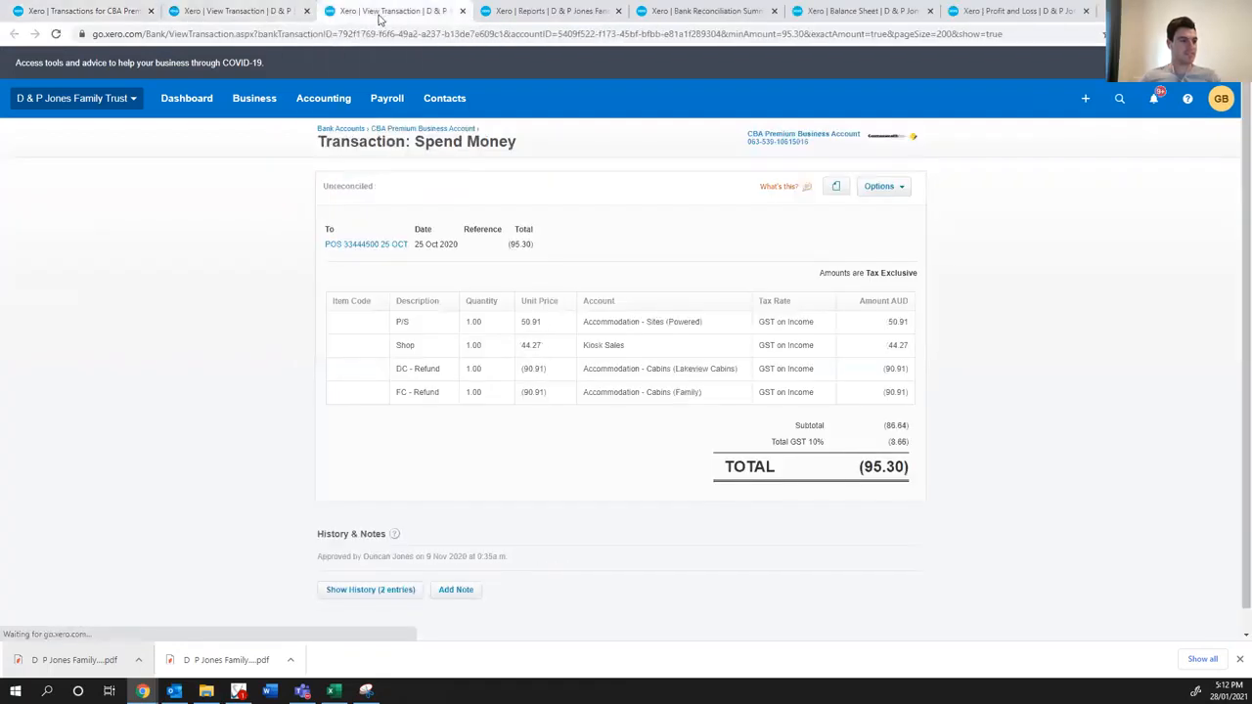
left_click(254, 20)
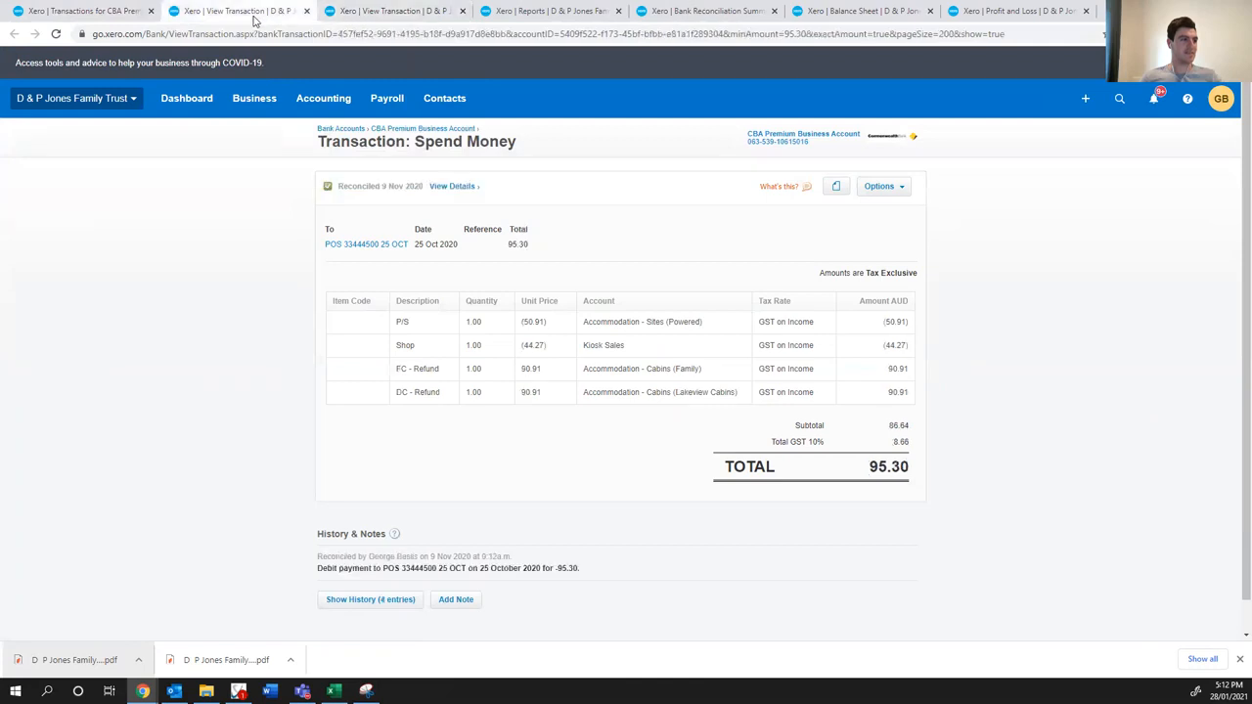
left_click(380, 19)
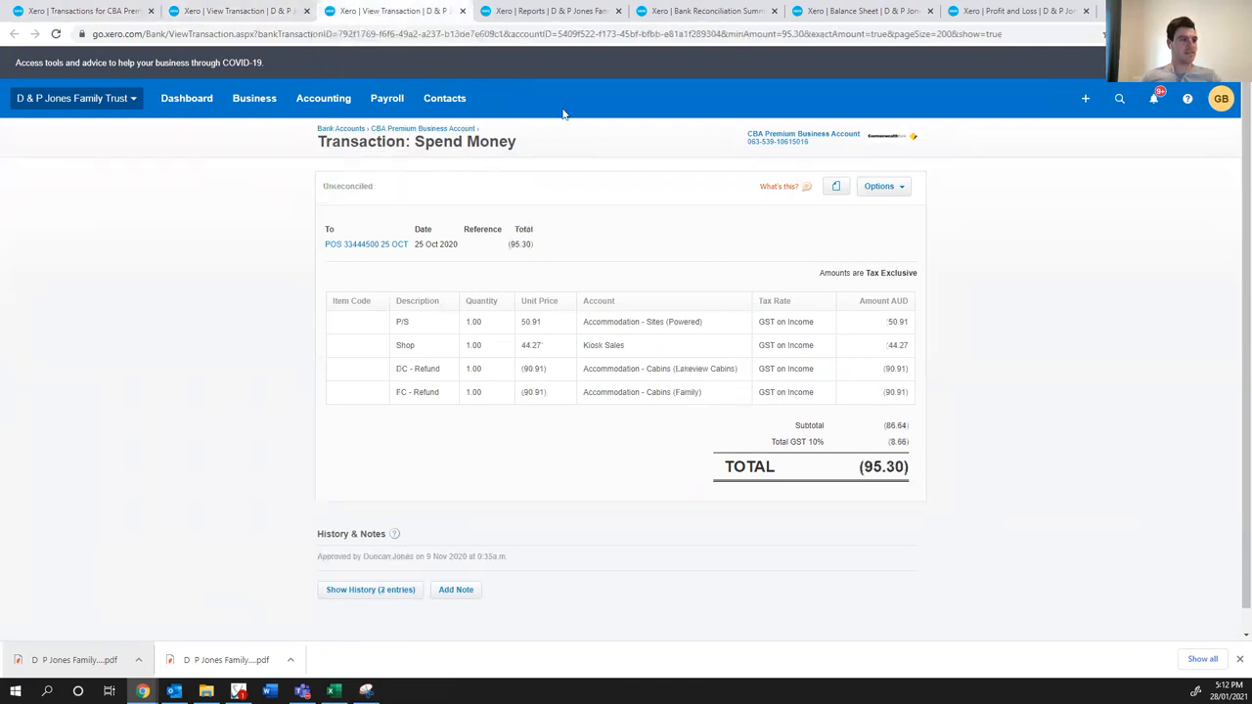
- Remove and redo the unreconciled 95.30 POS transaction, close its tab and return to the account transactions search
left_click(885, 186)
left_click(855, 262)
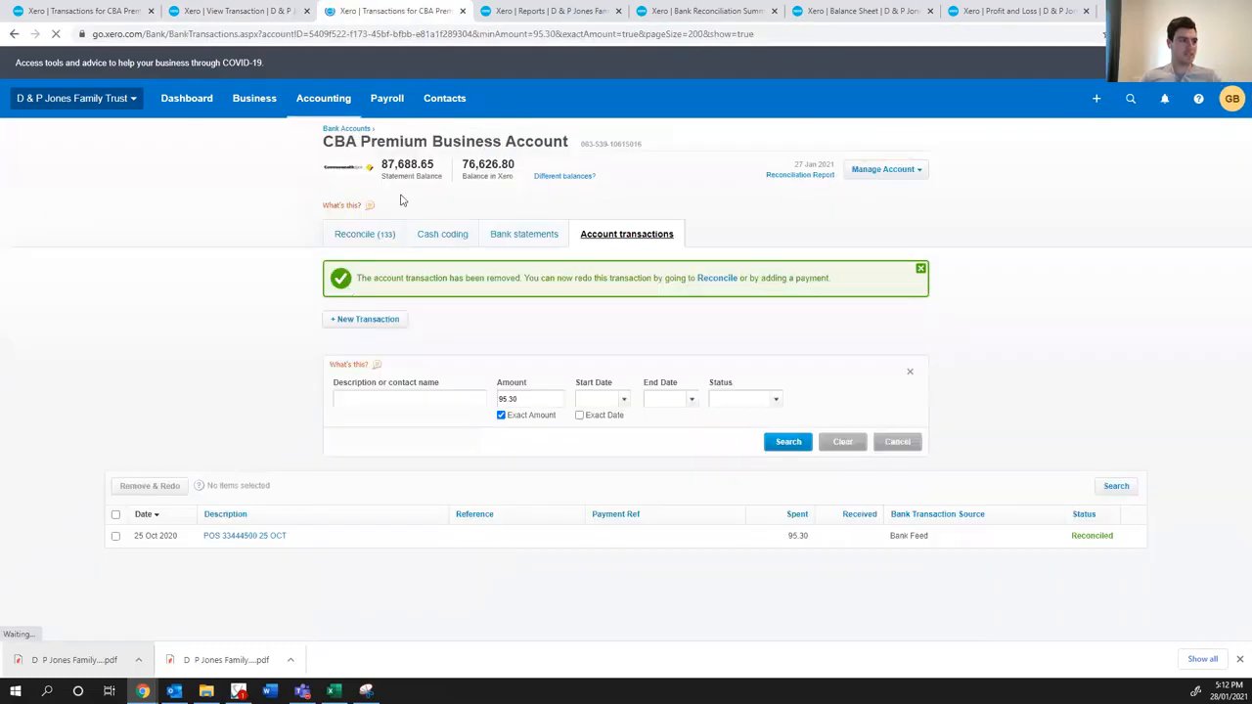
left_click(462, 11)
left_click(101, 10)
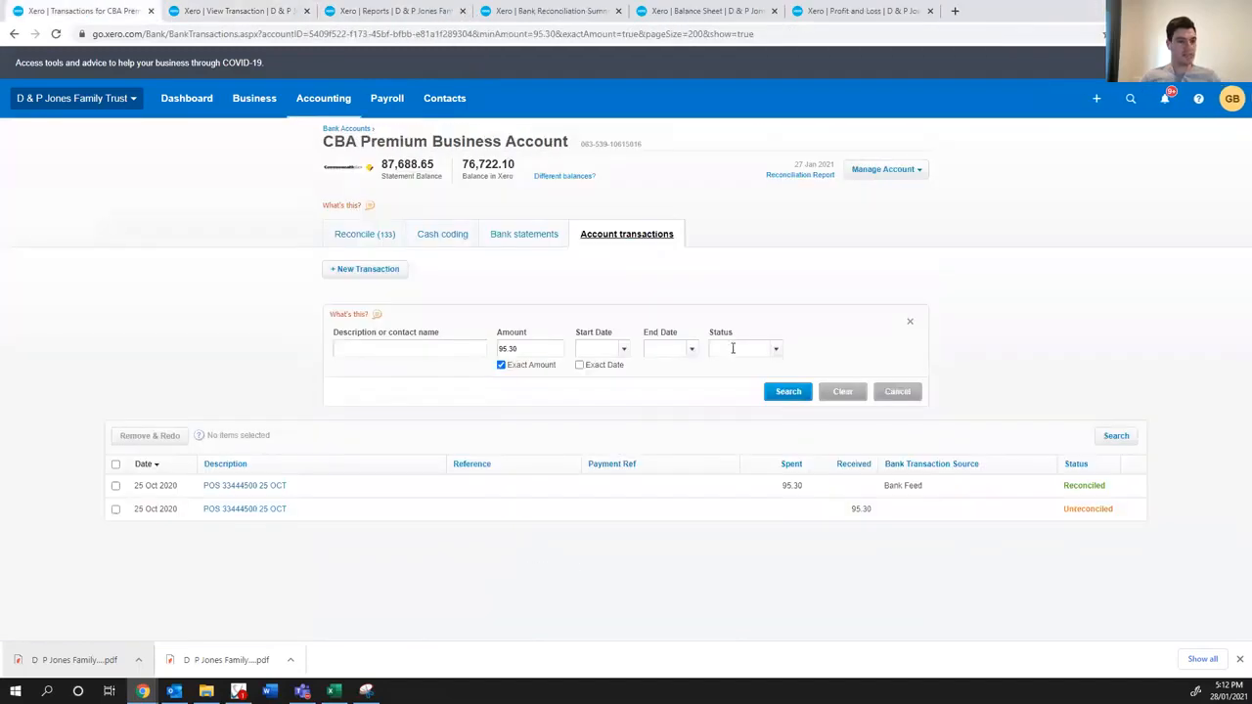
- Search the account transactions for the exact amount 340
left_click(538, 351)
type("340")
left_click(802, 395)
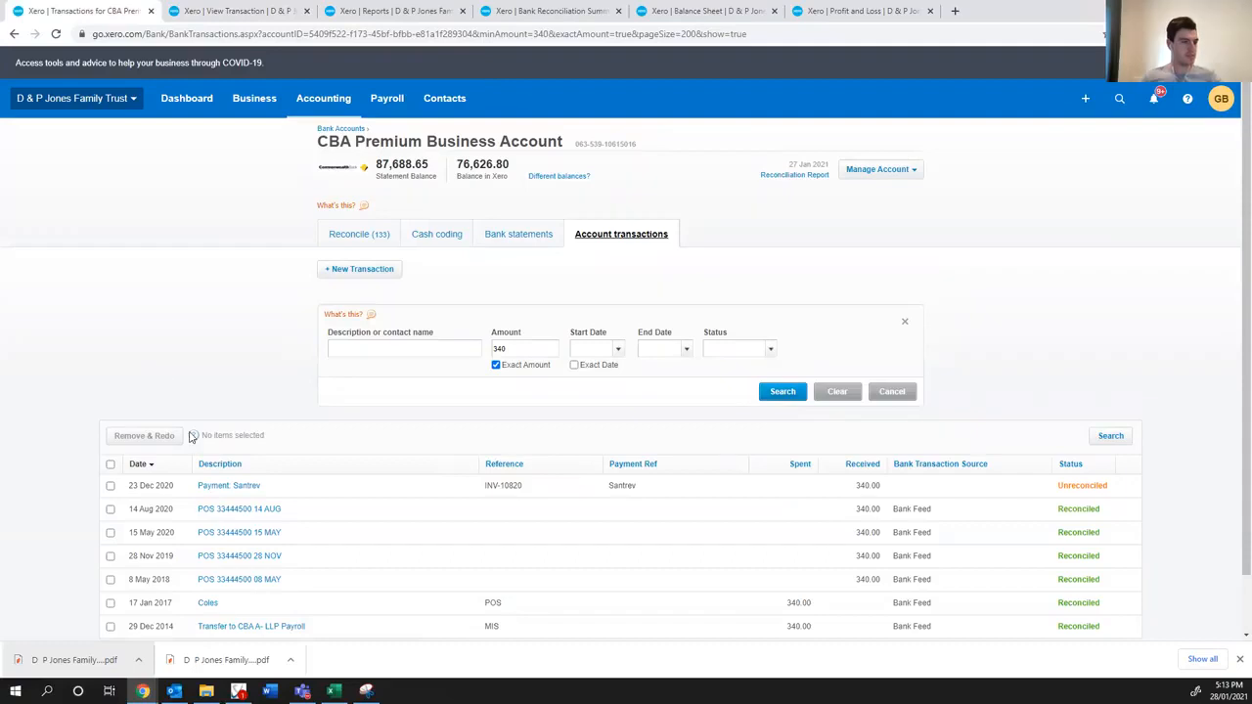
scroll(205, 516, "down", 1)
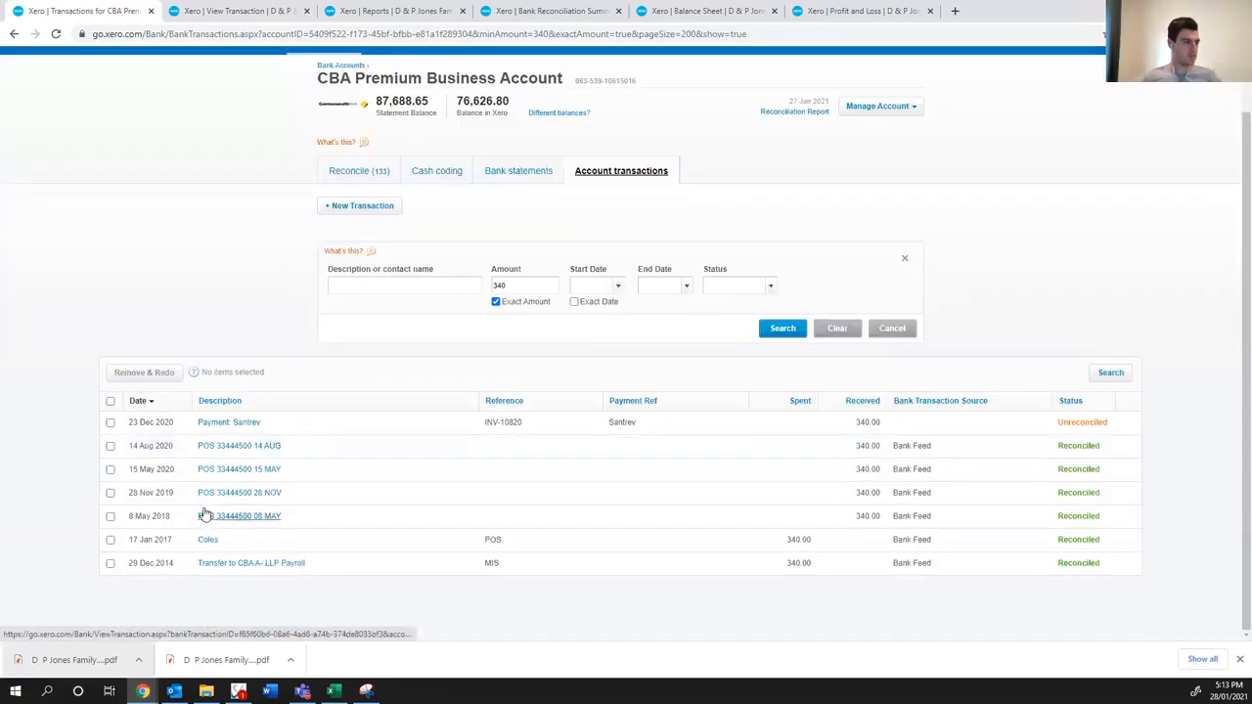
- Clear the amount and exact-amount filter and rerun the search to list all account transactions
left_click_drag(531, 291, 363, 276)
key("BackSpace")
left_click(498, 304)
left_click(495, 302)
left_click(768, 330)
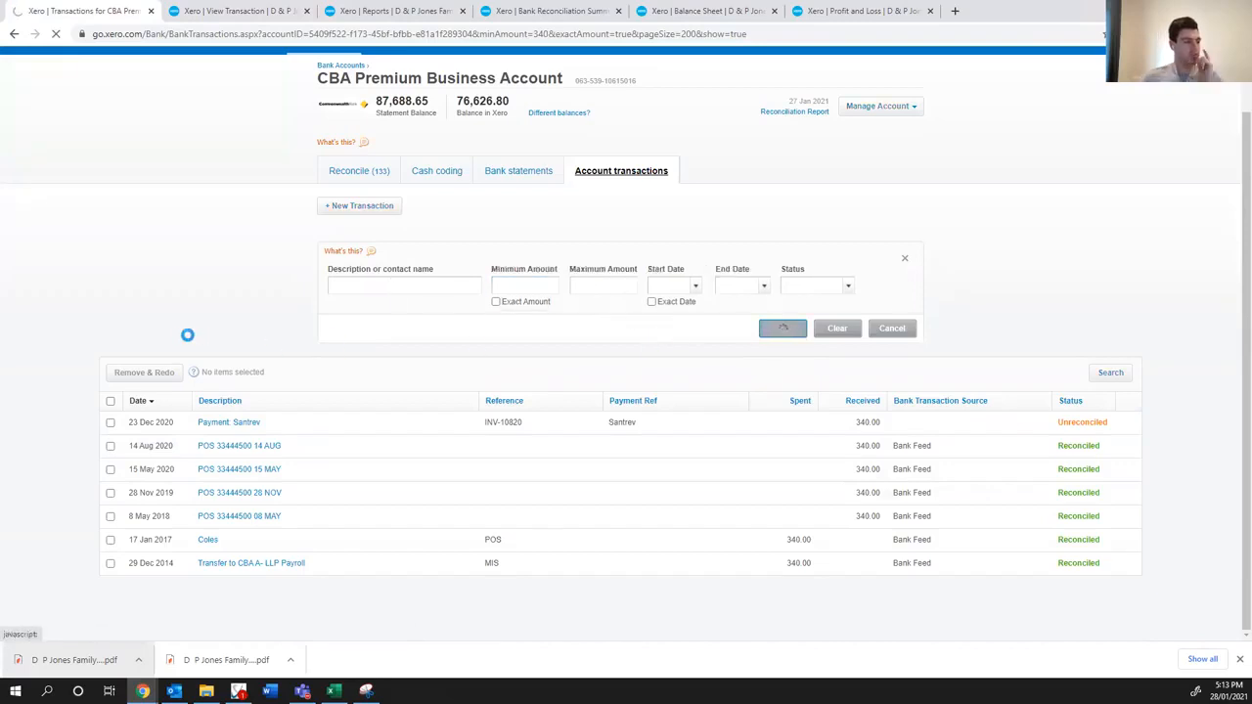
- Find the unreconciled 23 Dec 2020 Santrev payment on page 2 and review its invoice INV-10820 in a separate tab
scroll(185, 343, "down", 15)
scroll(186, 344, "down", 20)
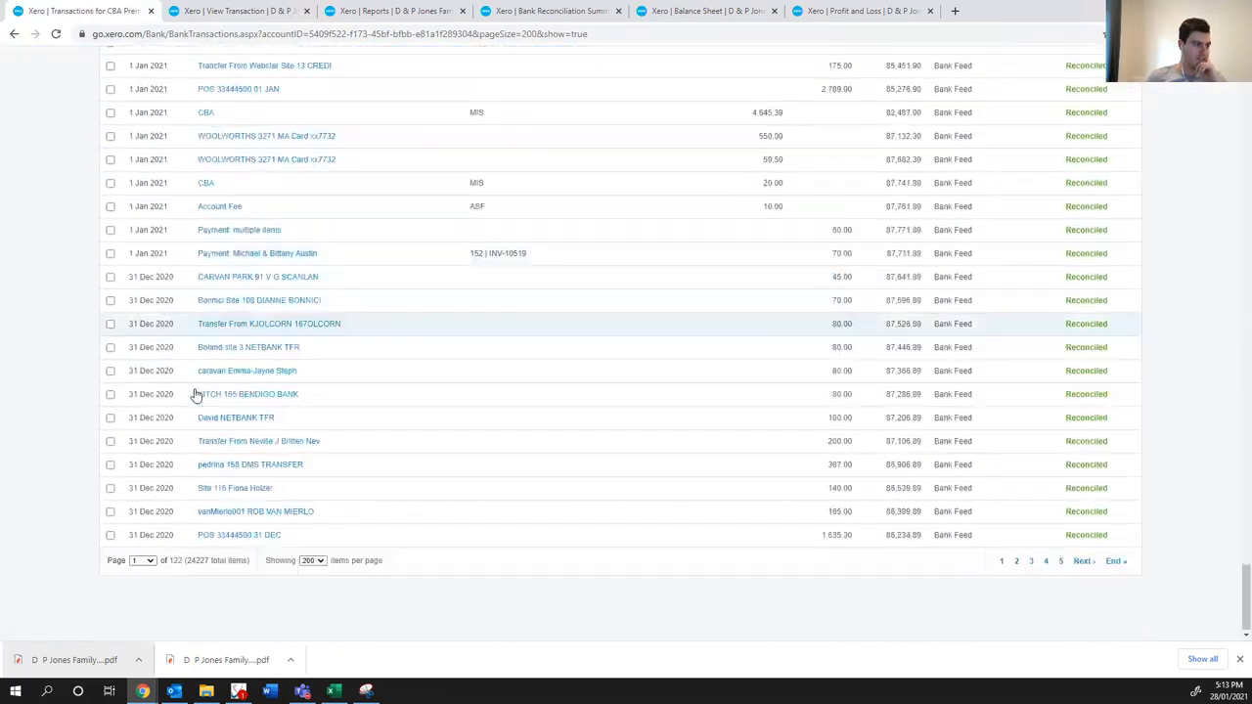
left_click(1016, 561)
scroll(391, 401, "down", 10)
scroll(403, 426, "down", 3)
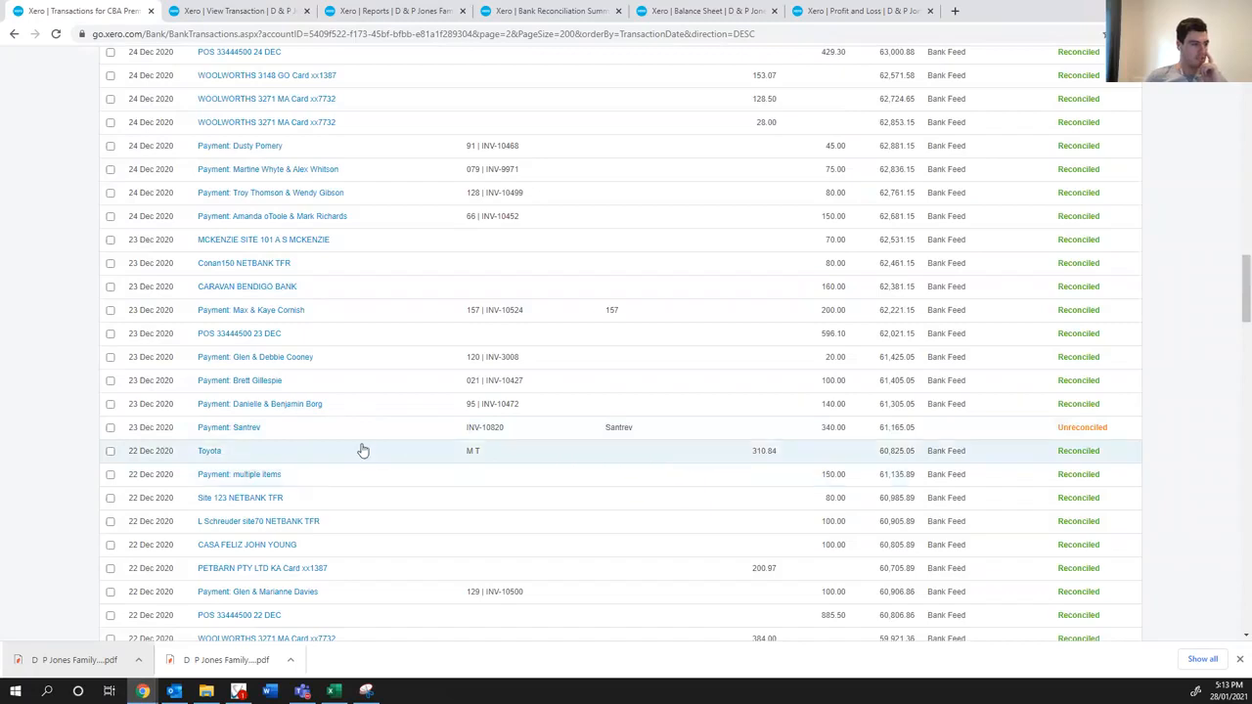
middle_click(249, 430)
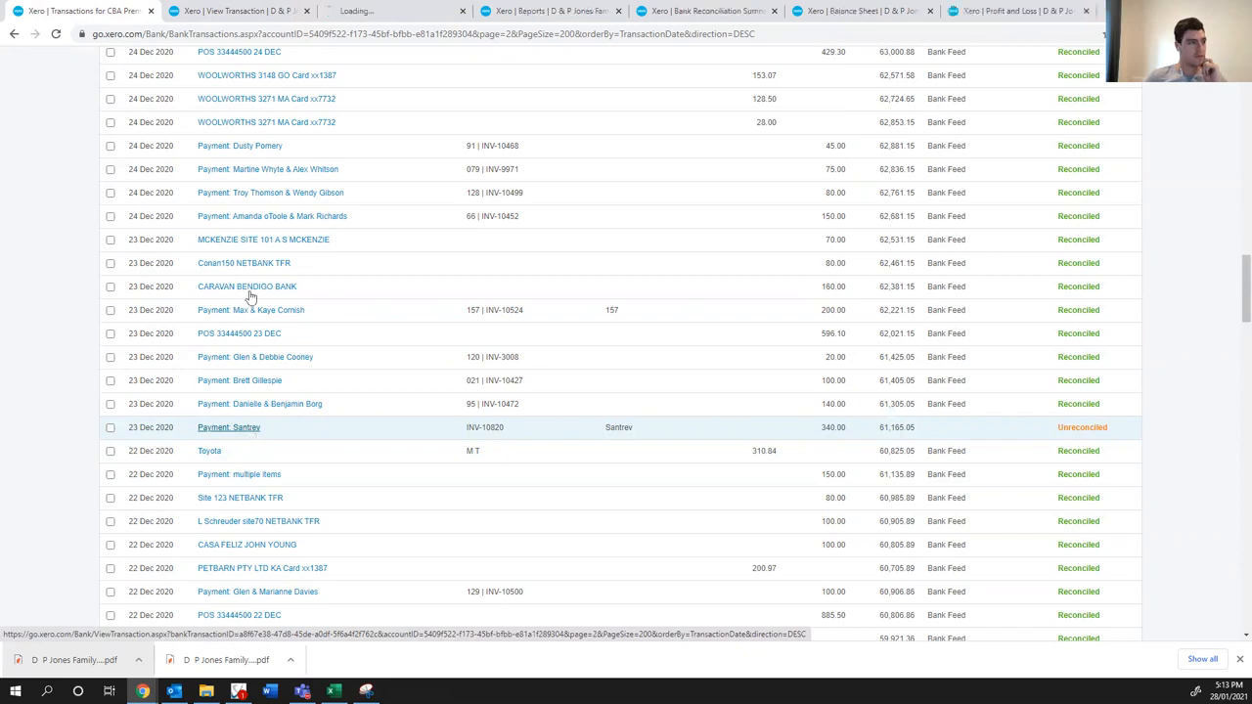
left_click(386, 11)
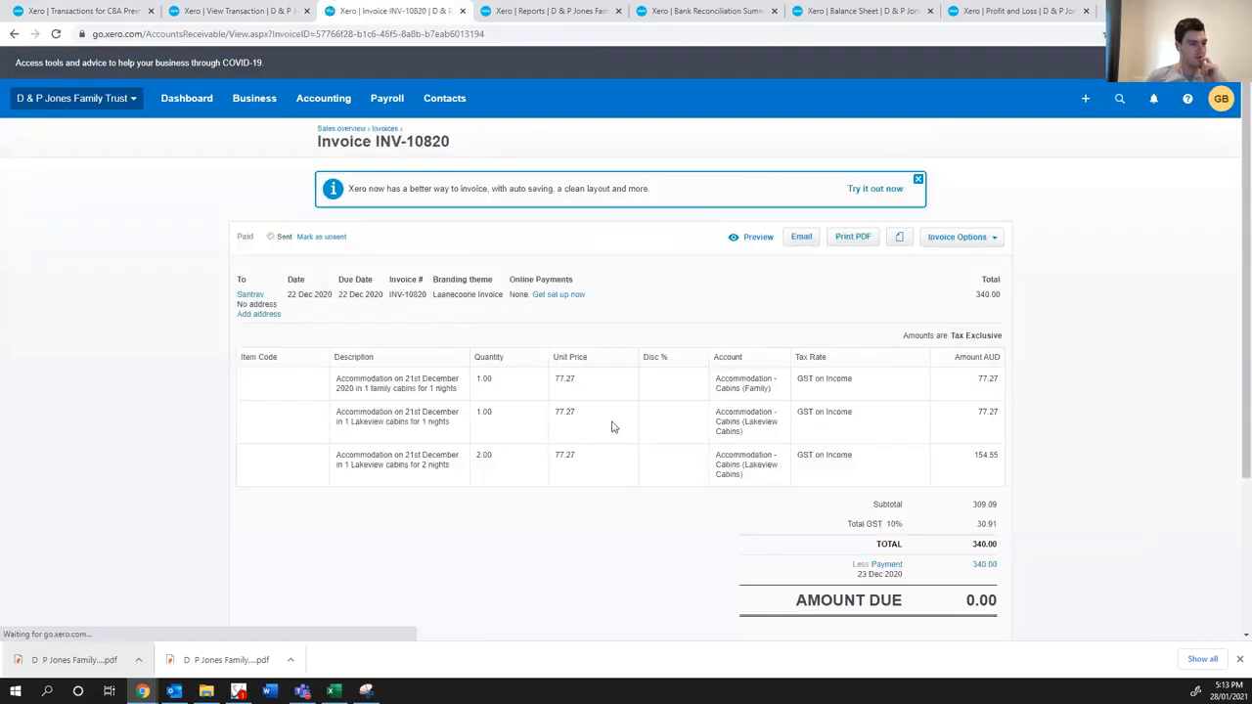
scroll(615, 427, "down", 2)
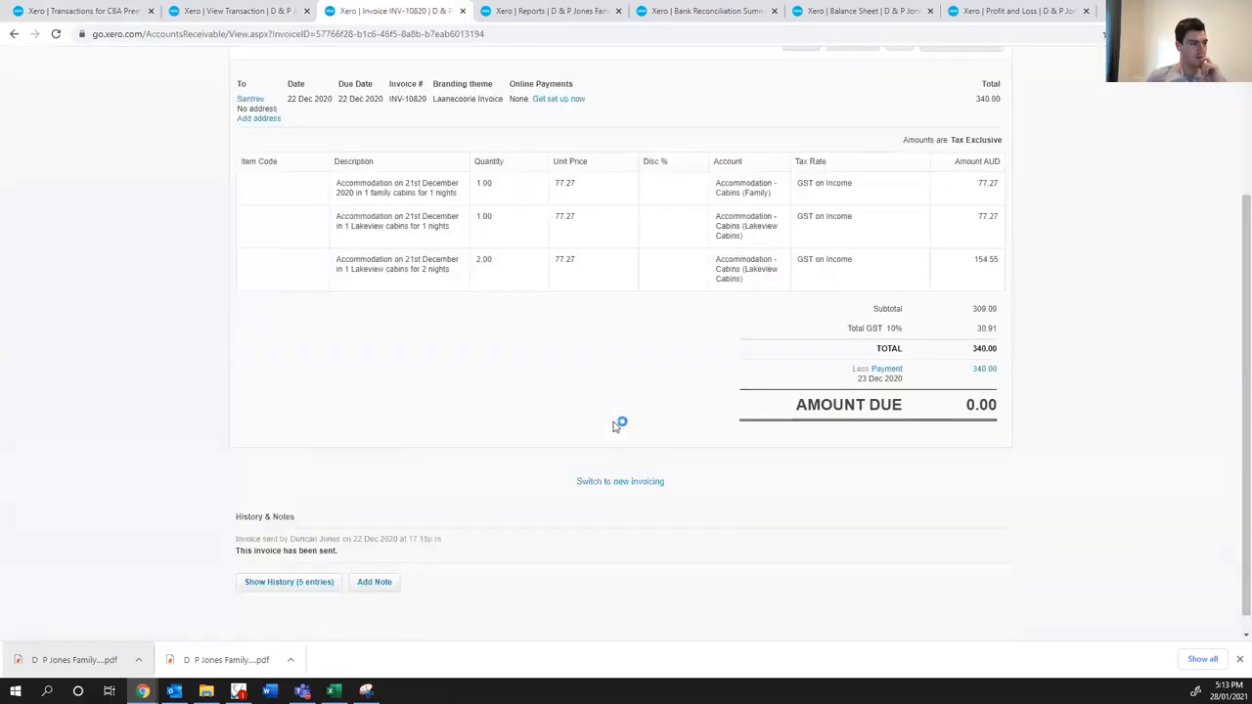
scroll(614, 427, "up", 2)
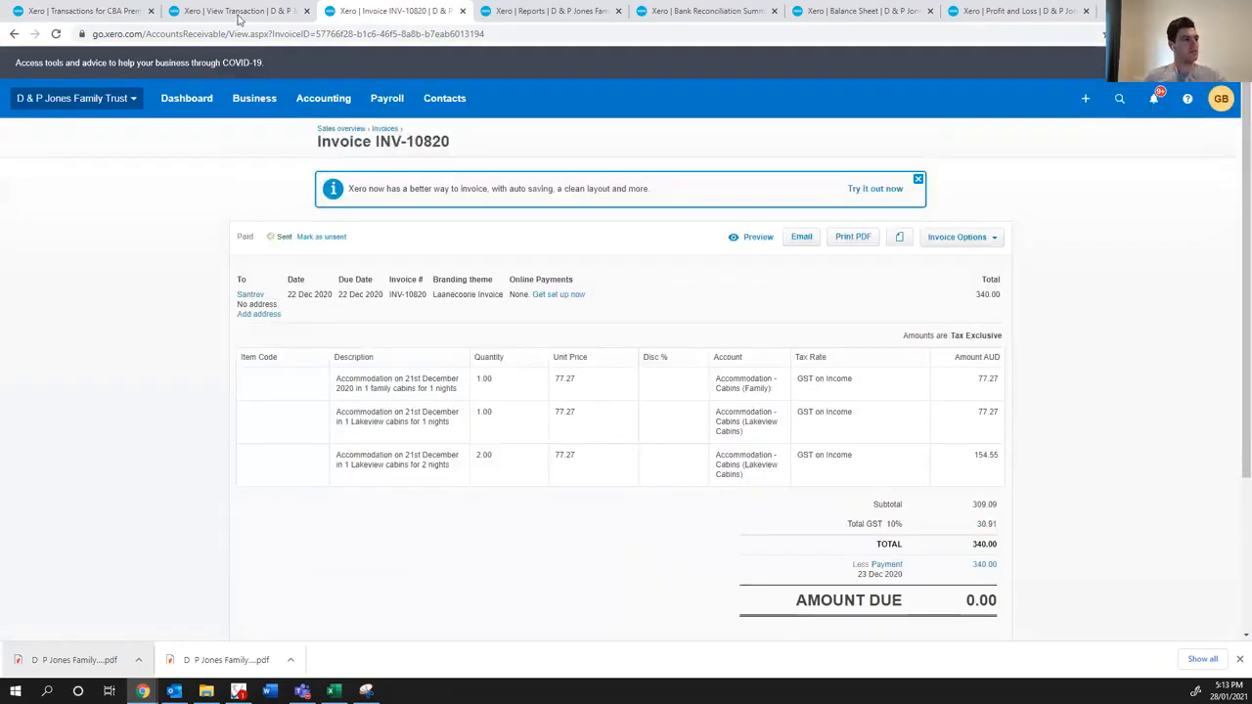
- Try searching the account transactions for the contact name "Santev", and clear the search term
left_click(119, 14)
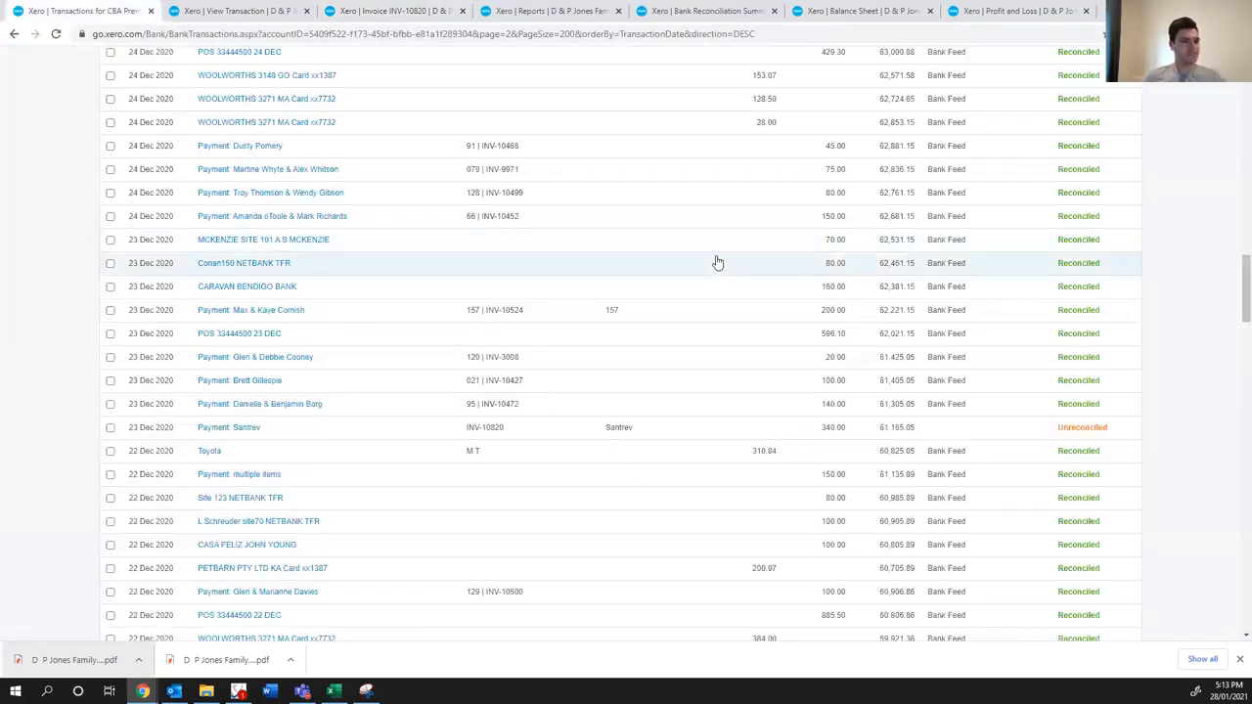
scroll(728, 274, "up", 10)
scroll(738, 281, "up", 1)
left_click(1111, 307)
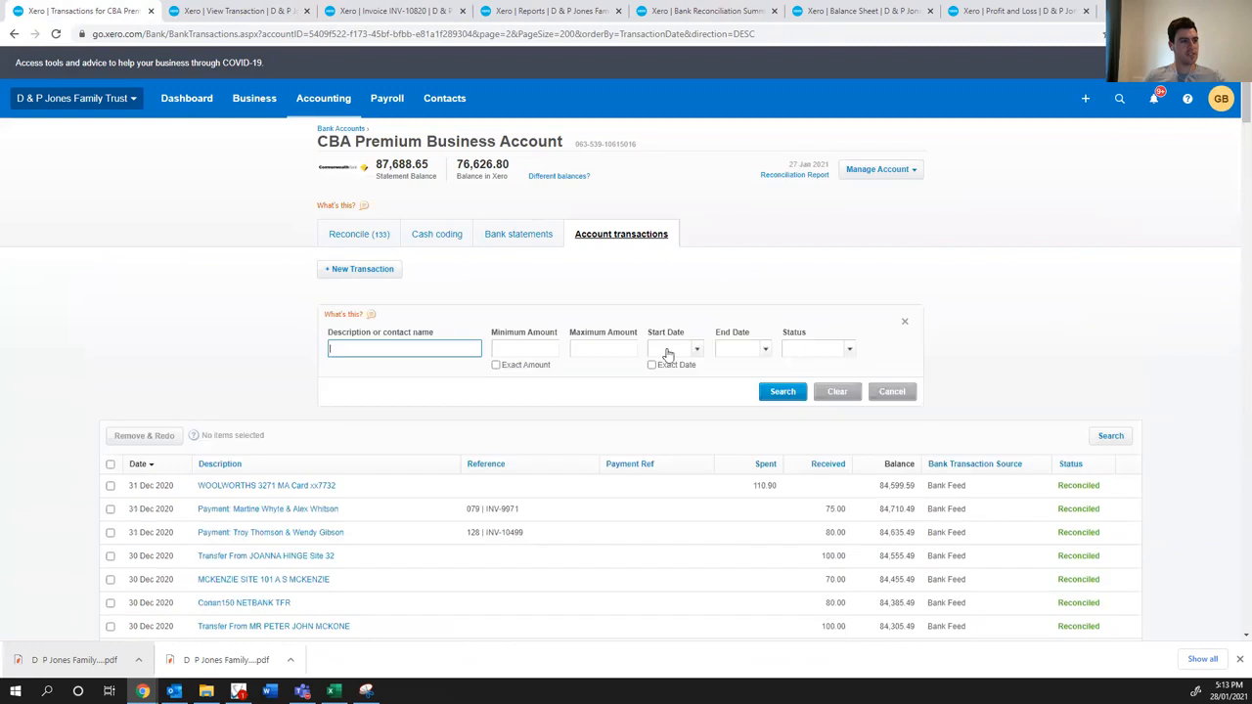
type("Santev")
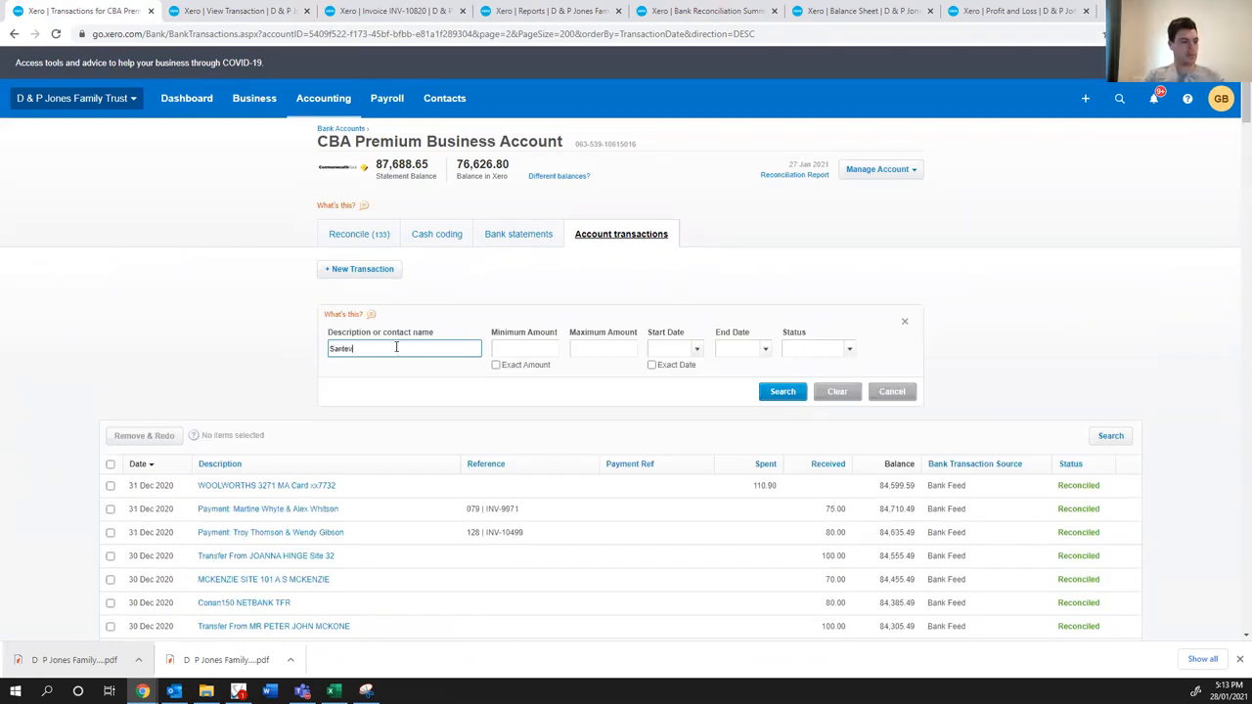
key("Return")
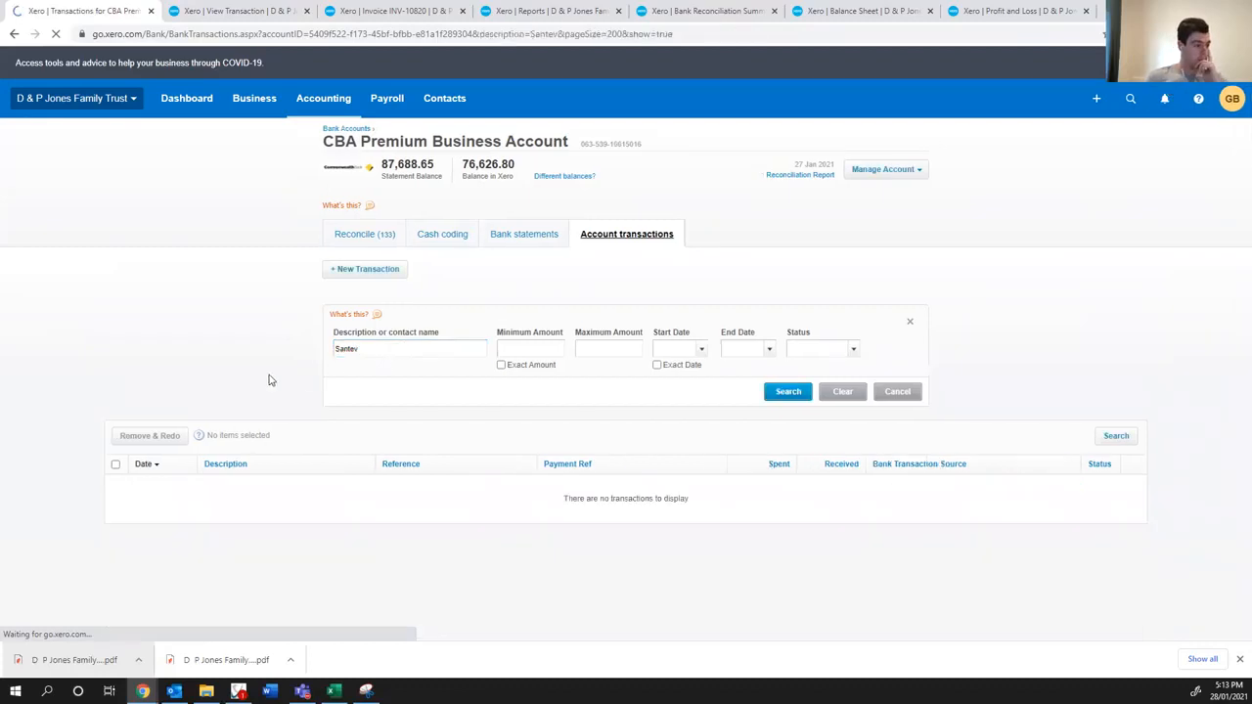
key("ctrl+a")
key("BackSpace")
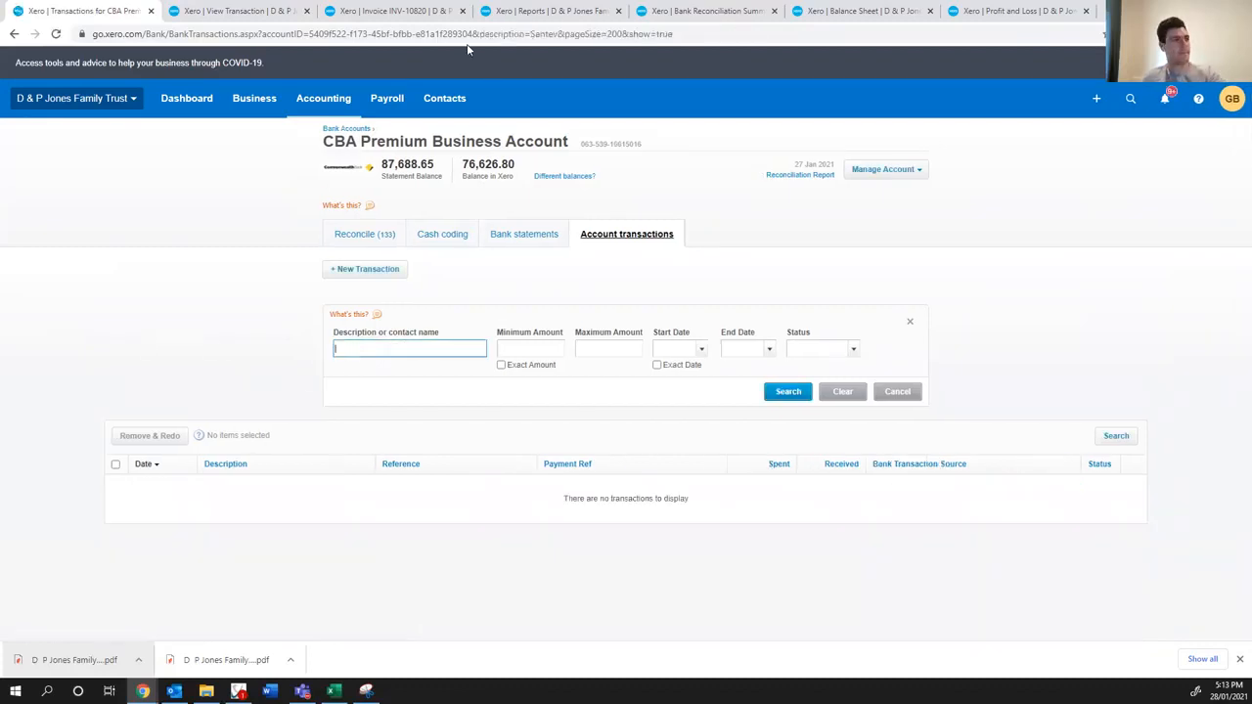
- Recheck invoice INV-10820 and search the account transactions by the description "sant"
left_click(396, 11)
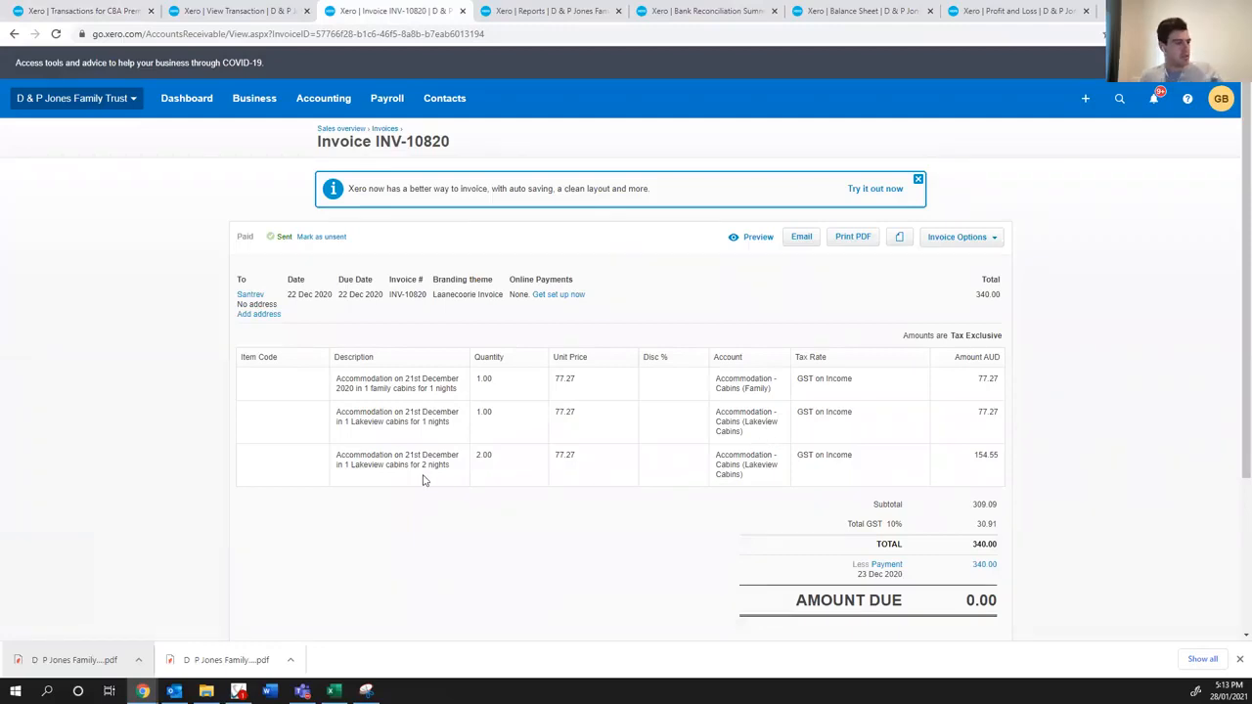
scroll(396, 482, "down", 2)
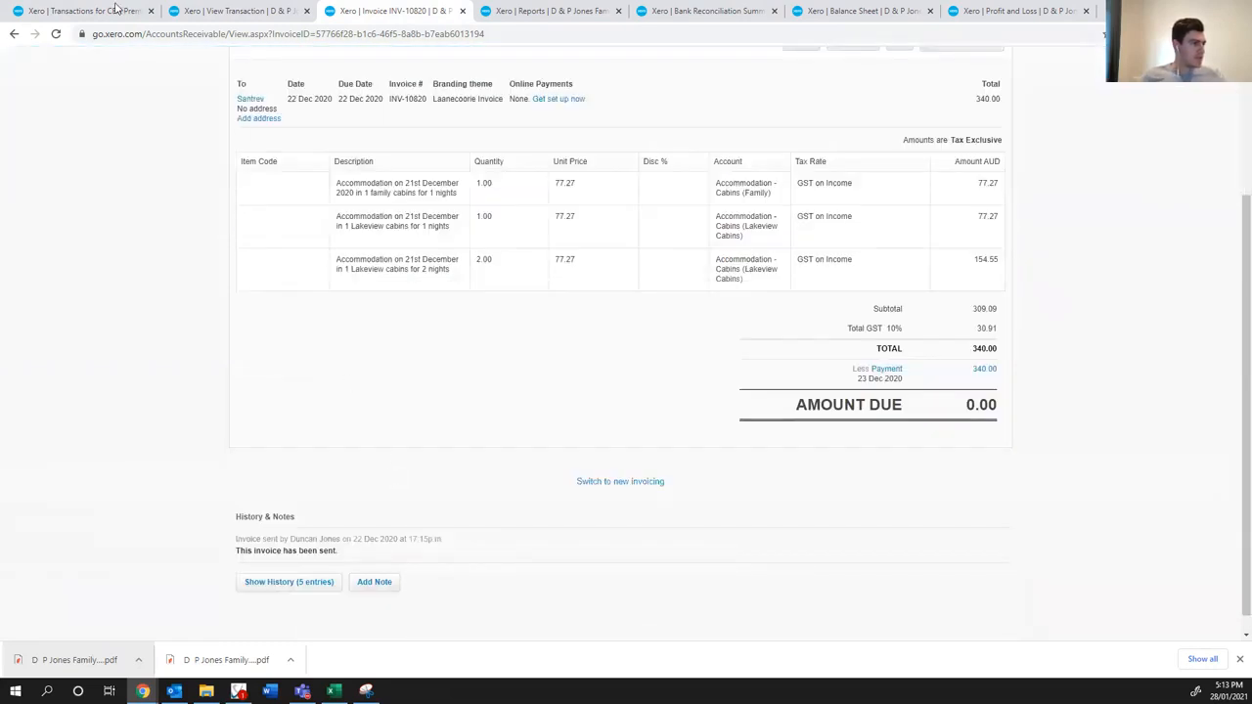
left_click(116, 9)
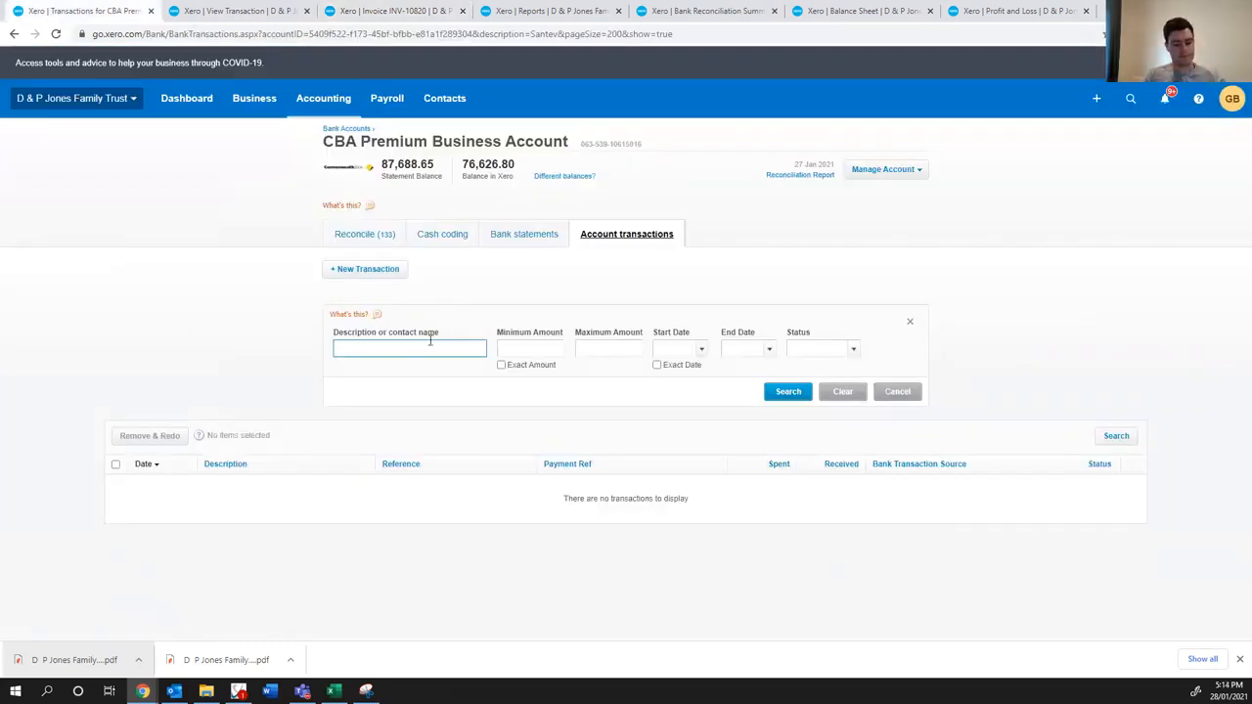
type("sant")
key("Return")
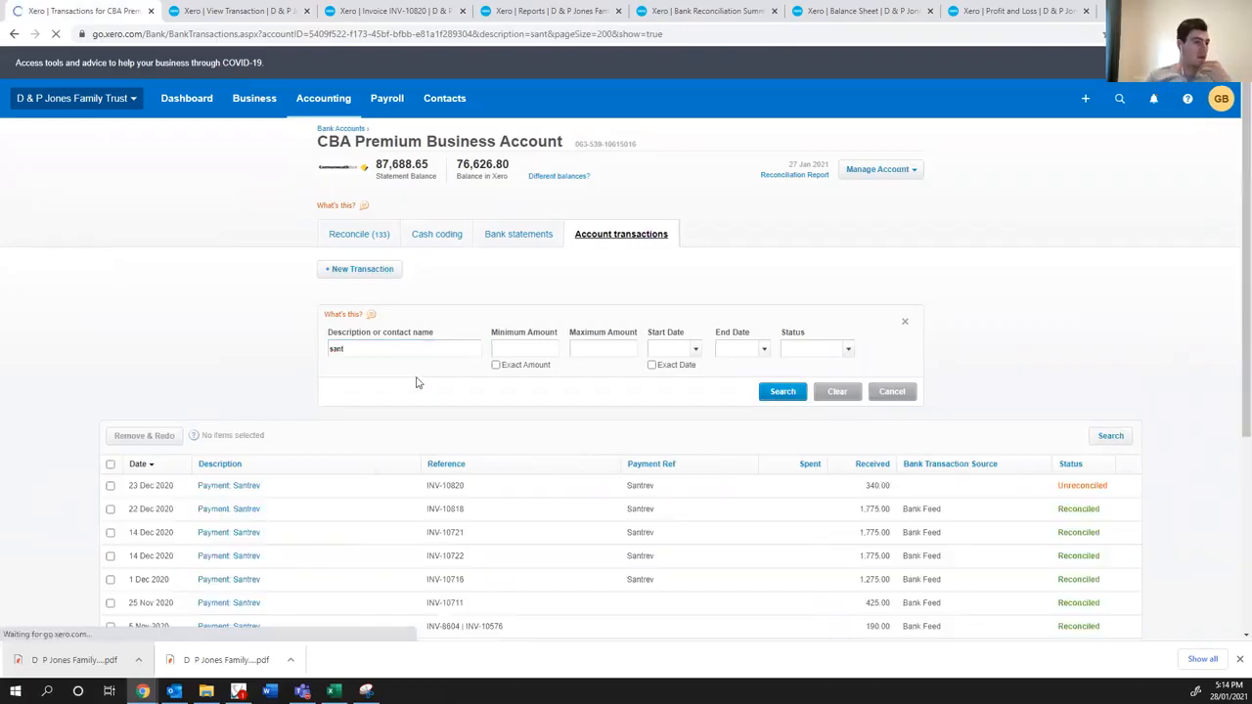
scroll(195, 347, "down", 1)
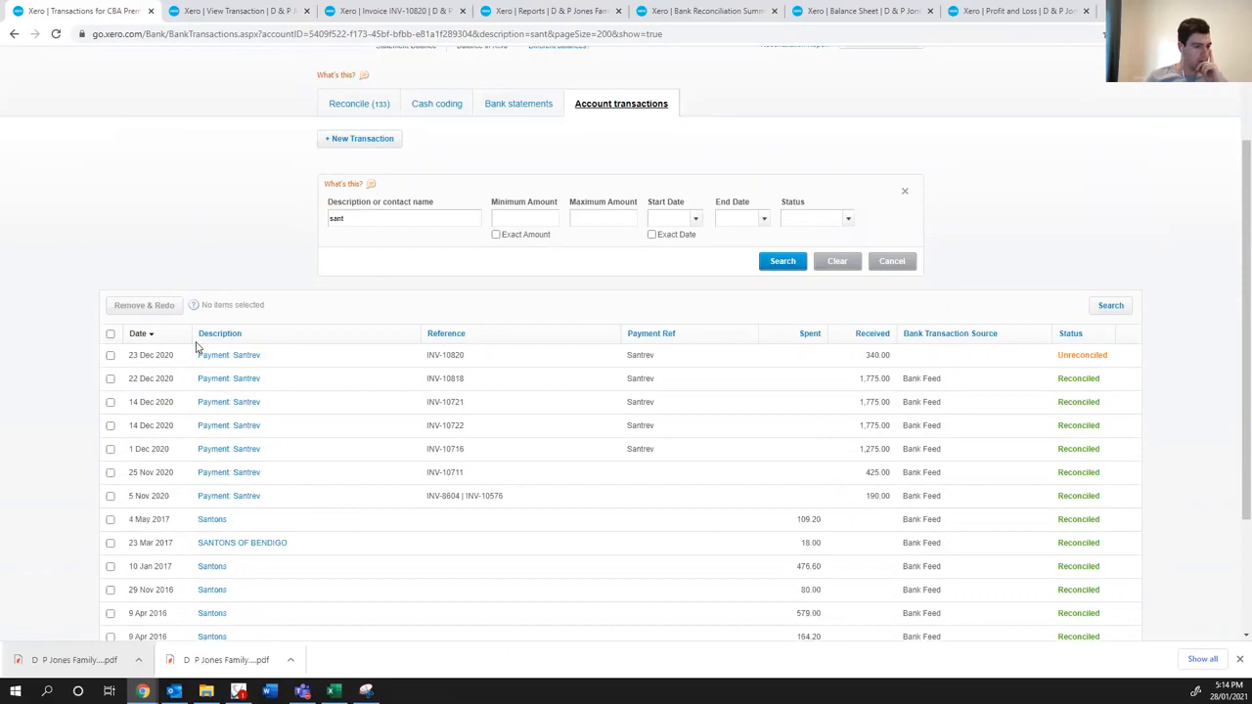
- Open the 22 Dec 2020 Santrev payment in a separate tab and compare its invoice INV-10818 with INV-10820
middle_click(235, 380)
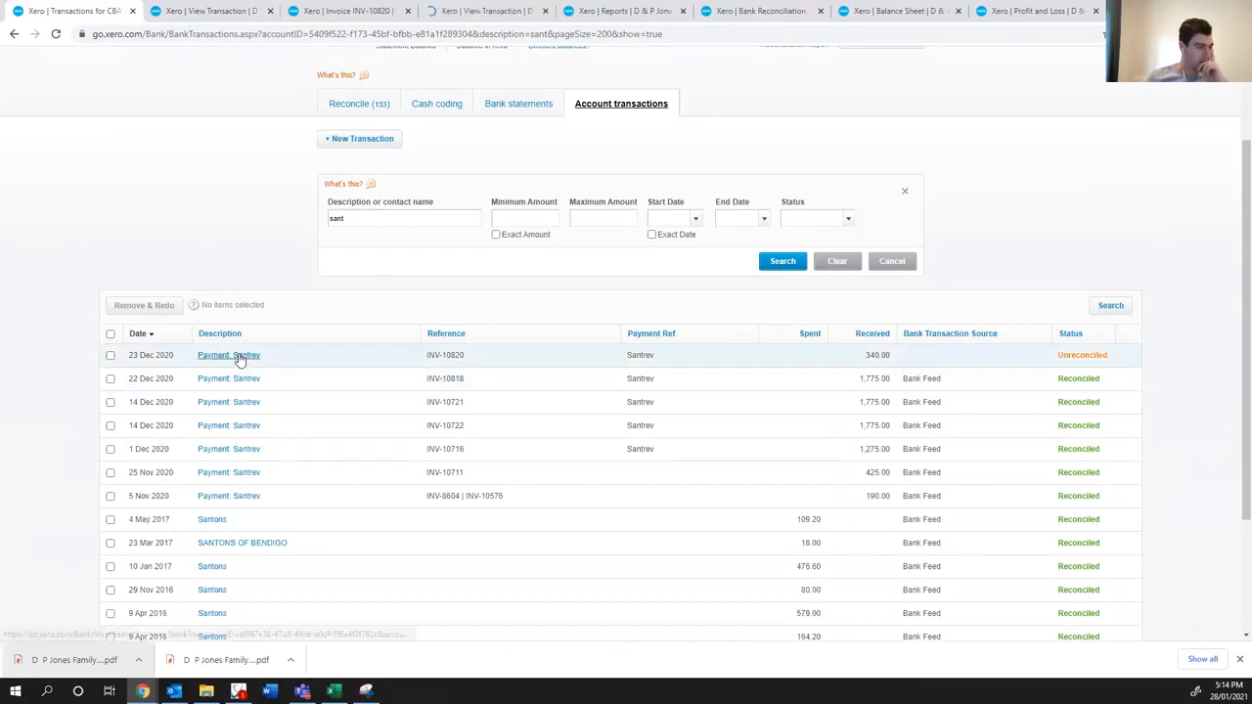
left_click(201, 12)
left_click(342, 10)
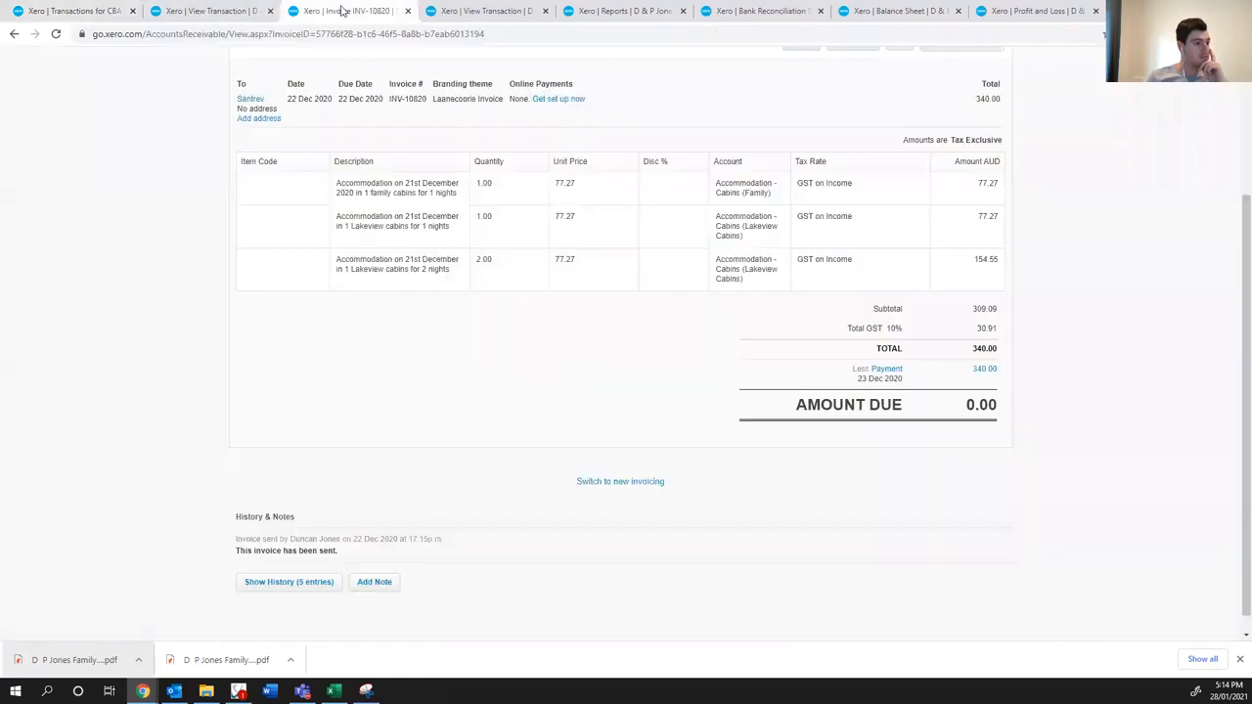
left_click(480, 10)
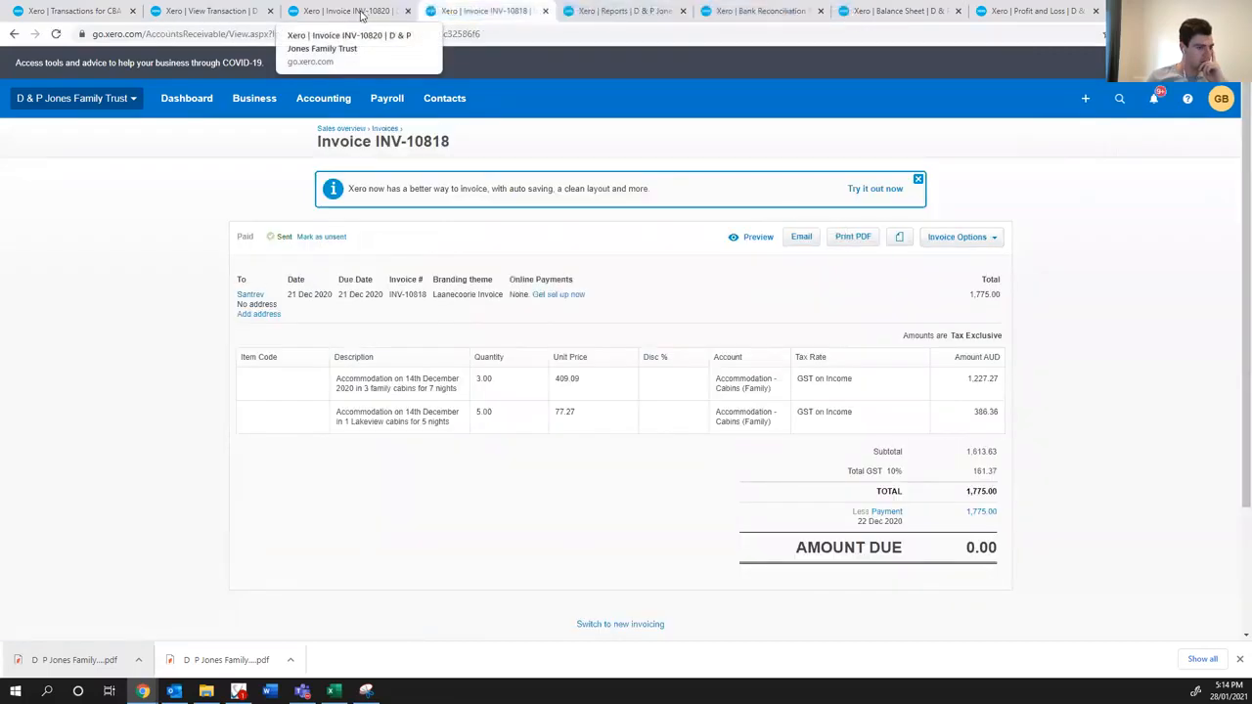
left_click(360, 14)
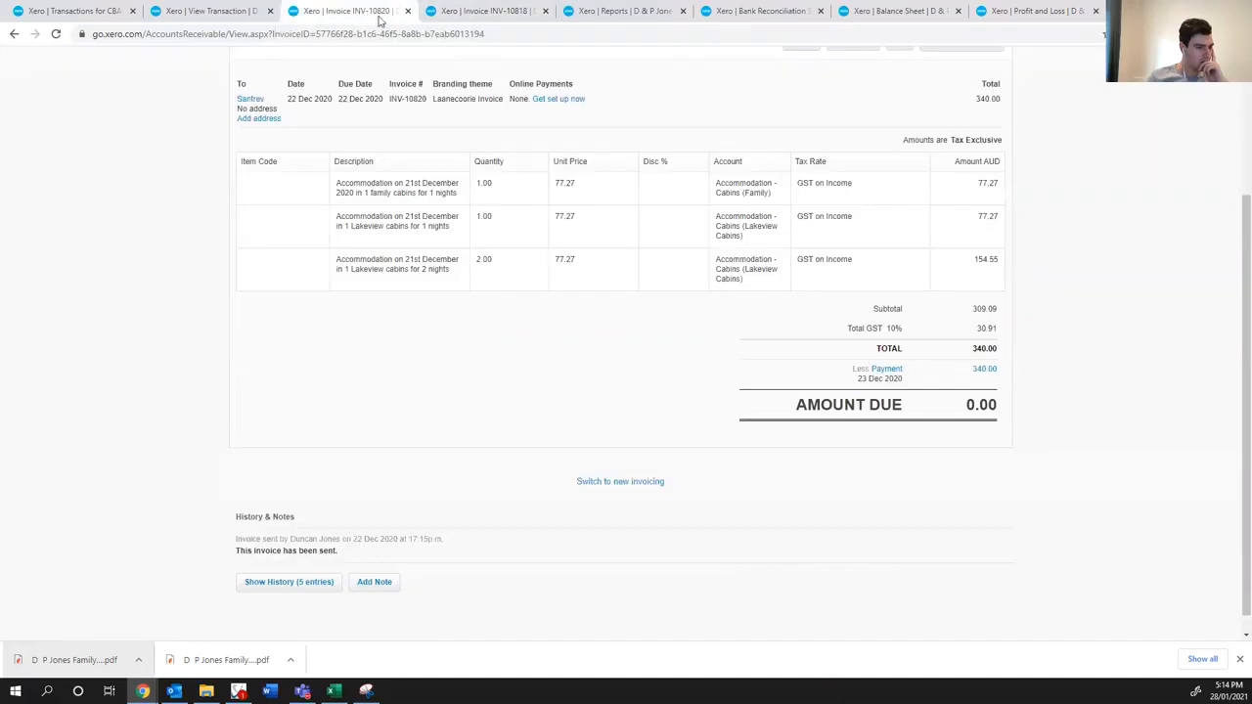
left_click(476, 14)
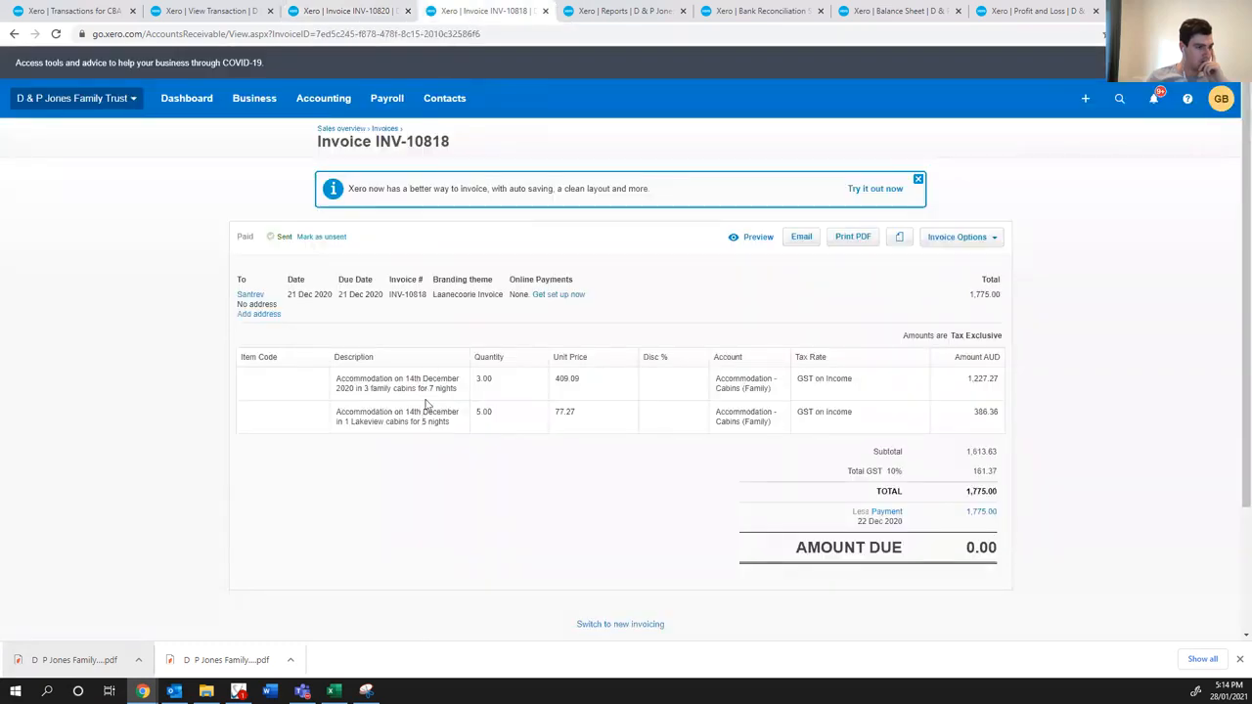
left_click(207, 11)
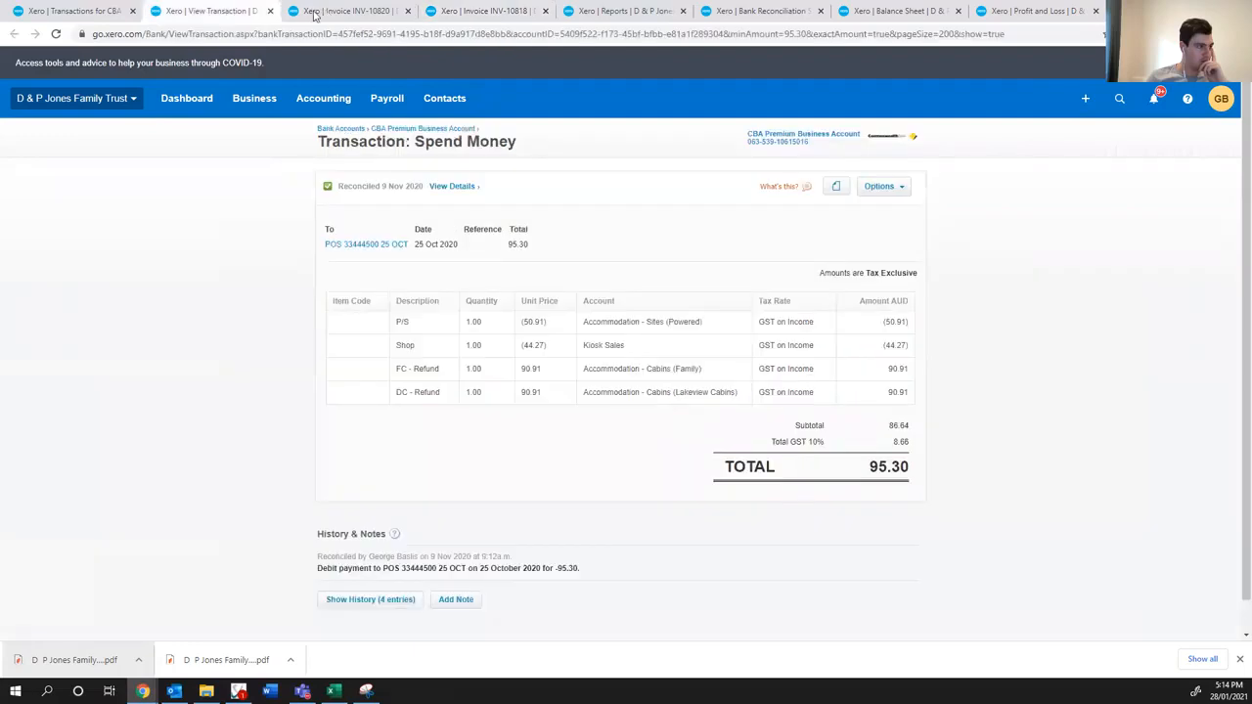
left_click(315, 14)
- Open the 14 Dec 2020 Santrev payment in a separate tab and compare its invoice INV-10721 with INV-10818
left_click(64, 11)
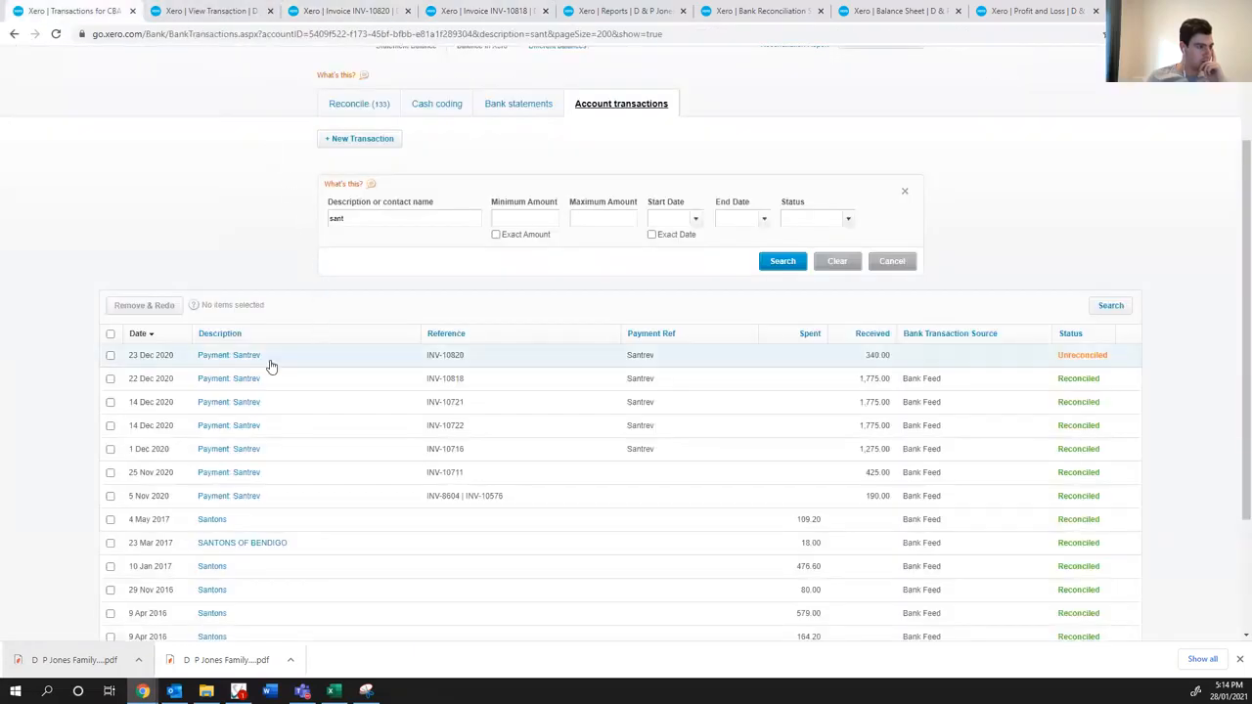
left_click(227, 404, "ctrl")
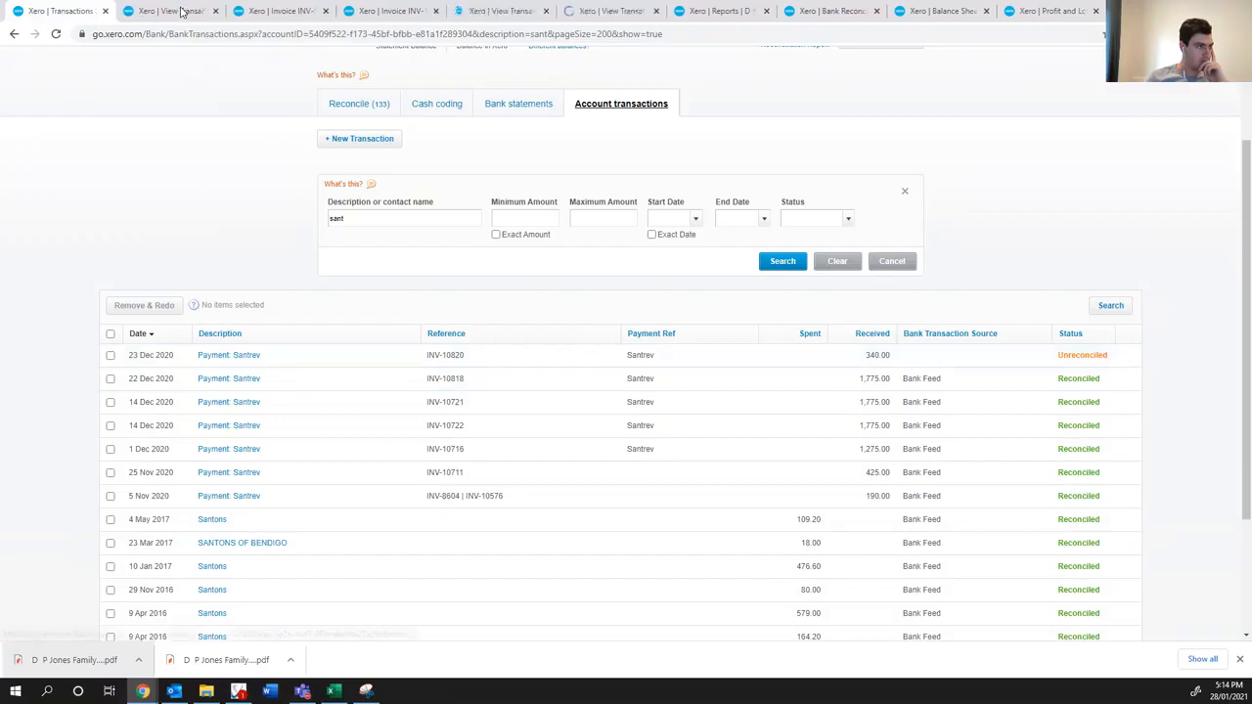
left_click(484, 11)
left_click(447, 322)
left_click(586, 11)
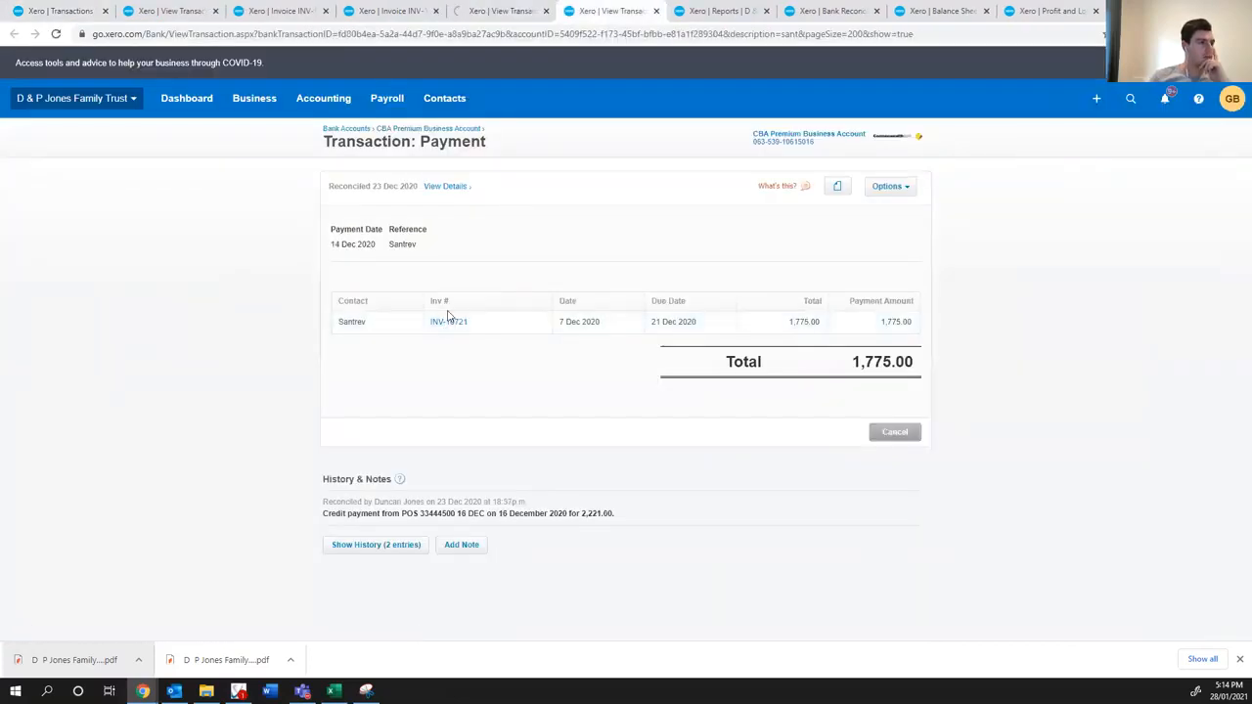
left_click(503, 12)
left_click(604, 13)
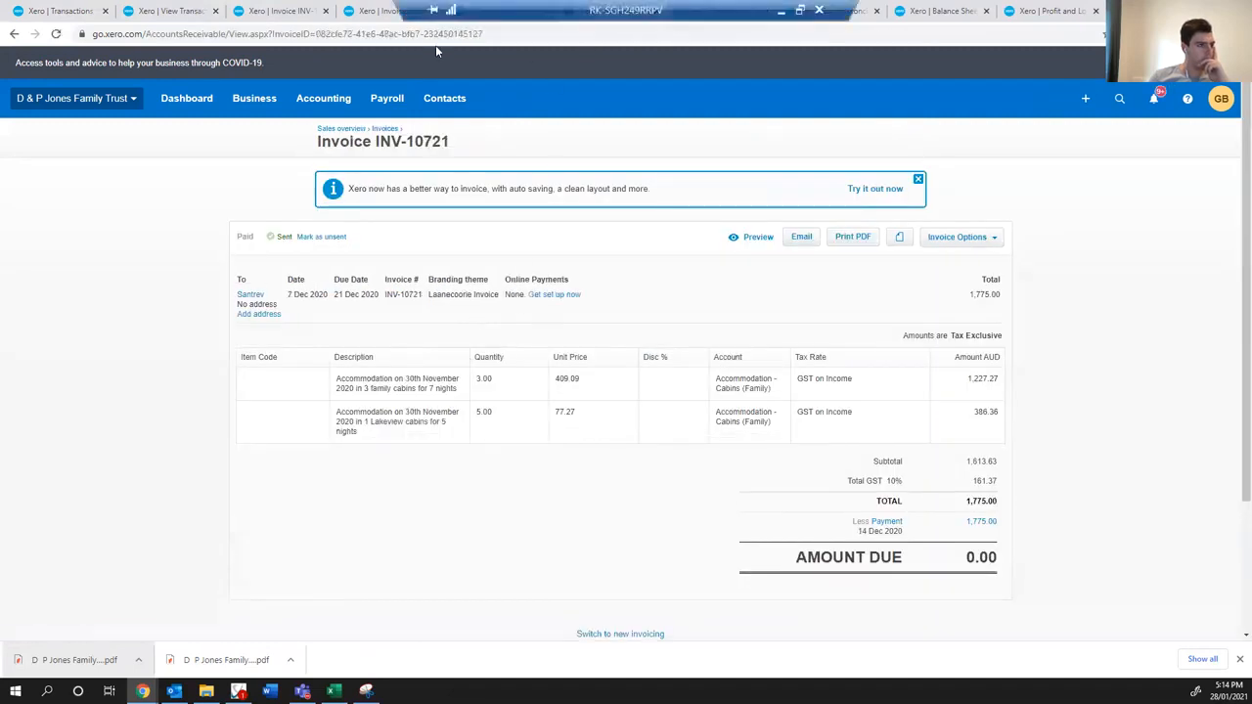
left_click(379, 13)
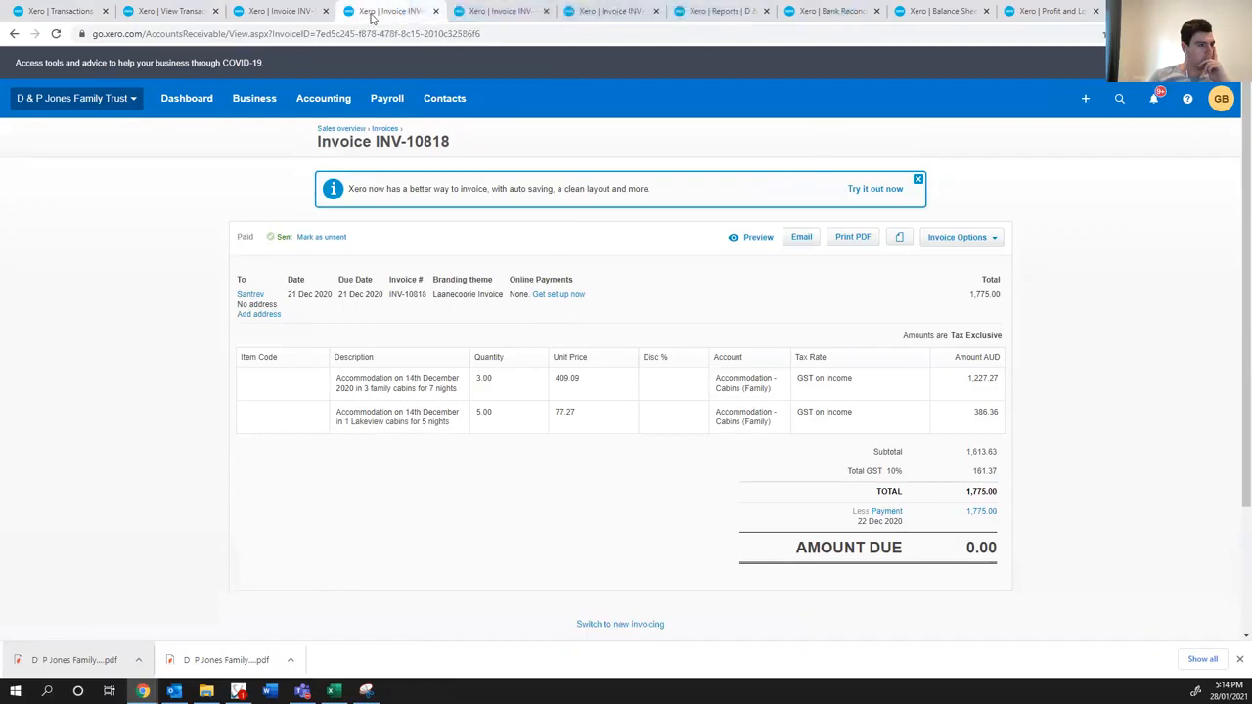
- Review the "sant" search results in the account transactions, and look through the statement lines awaiting reconciliation
left_click(95, 19)
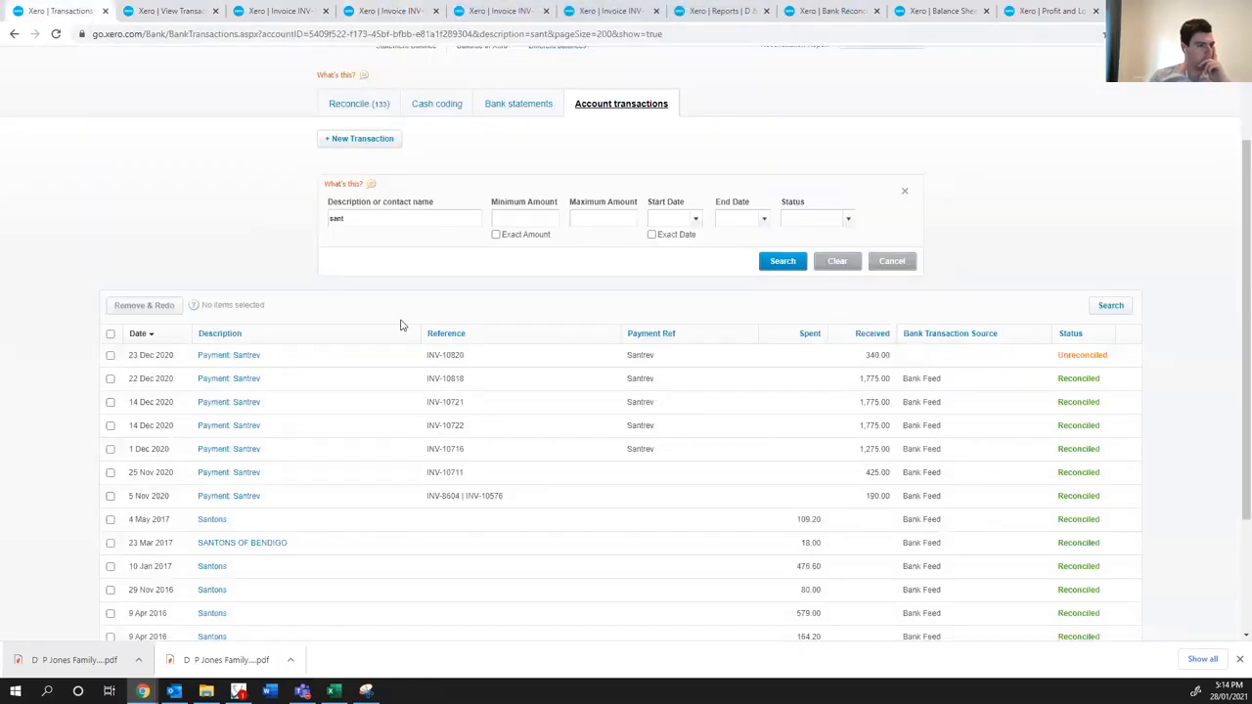
scroll(400, 325, "down", 1)
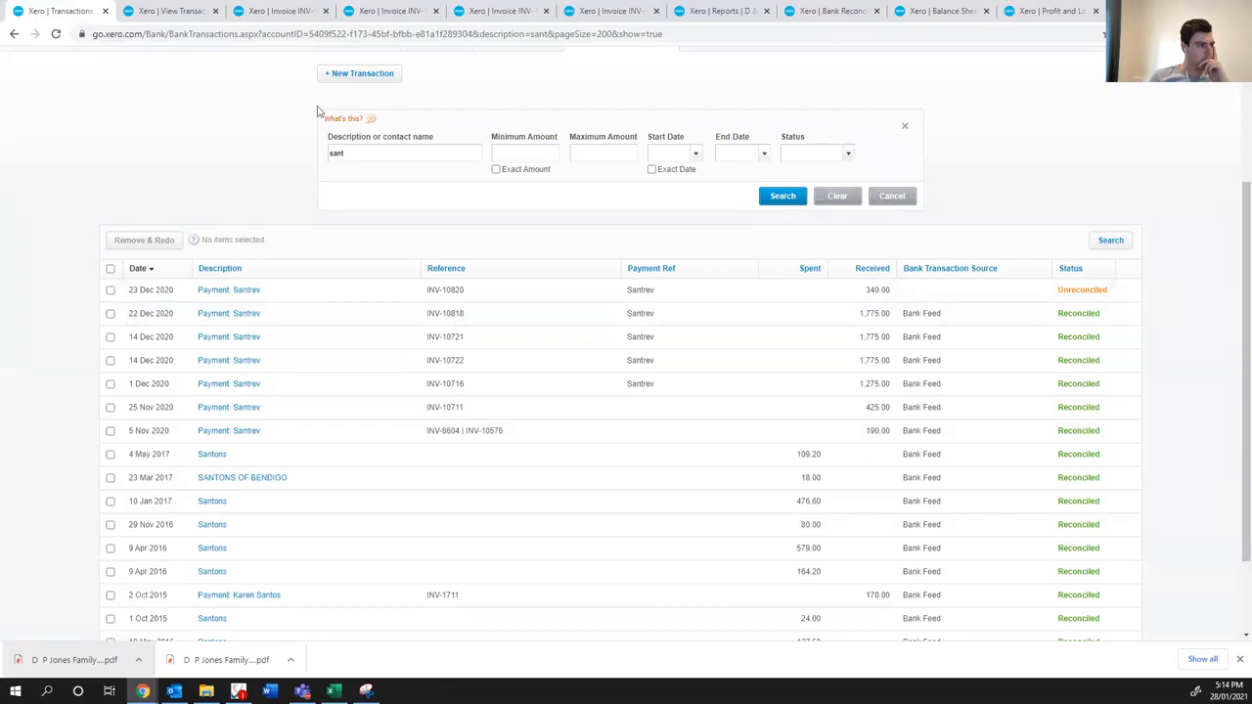
scroll(318, 111, "up", 1)
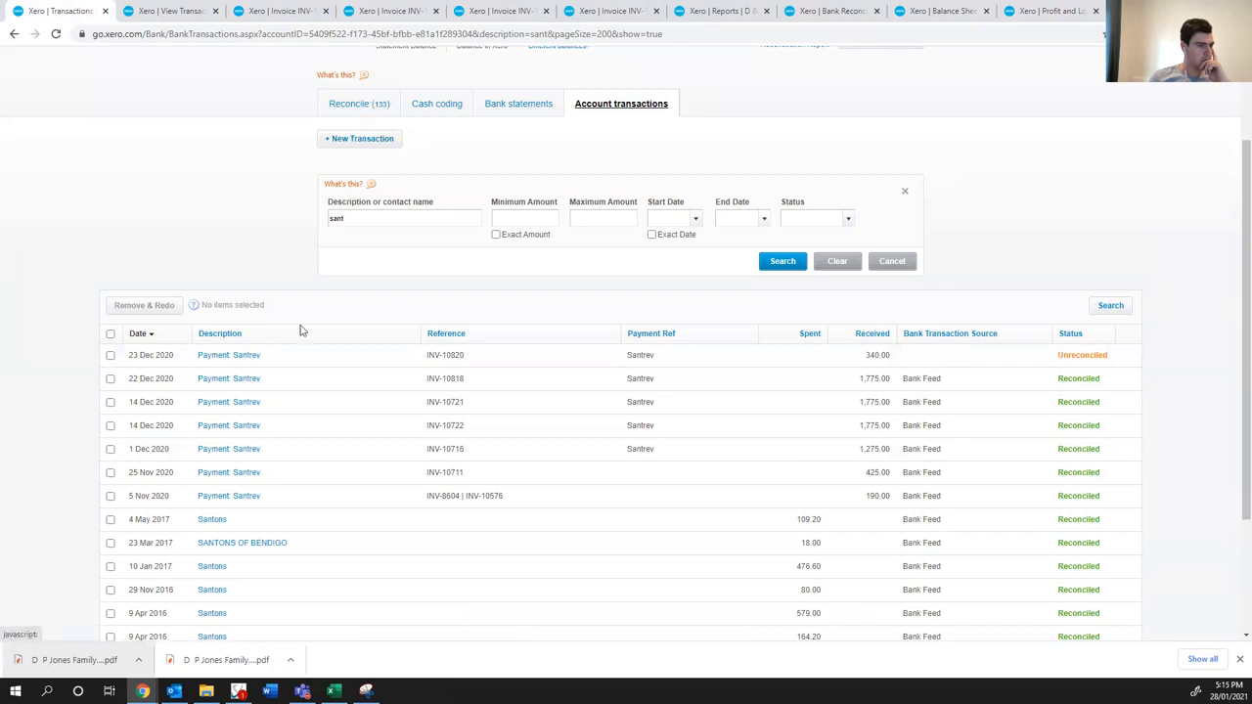
left_click(372, 113)
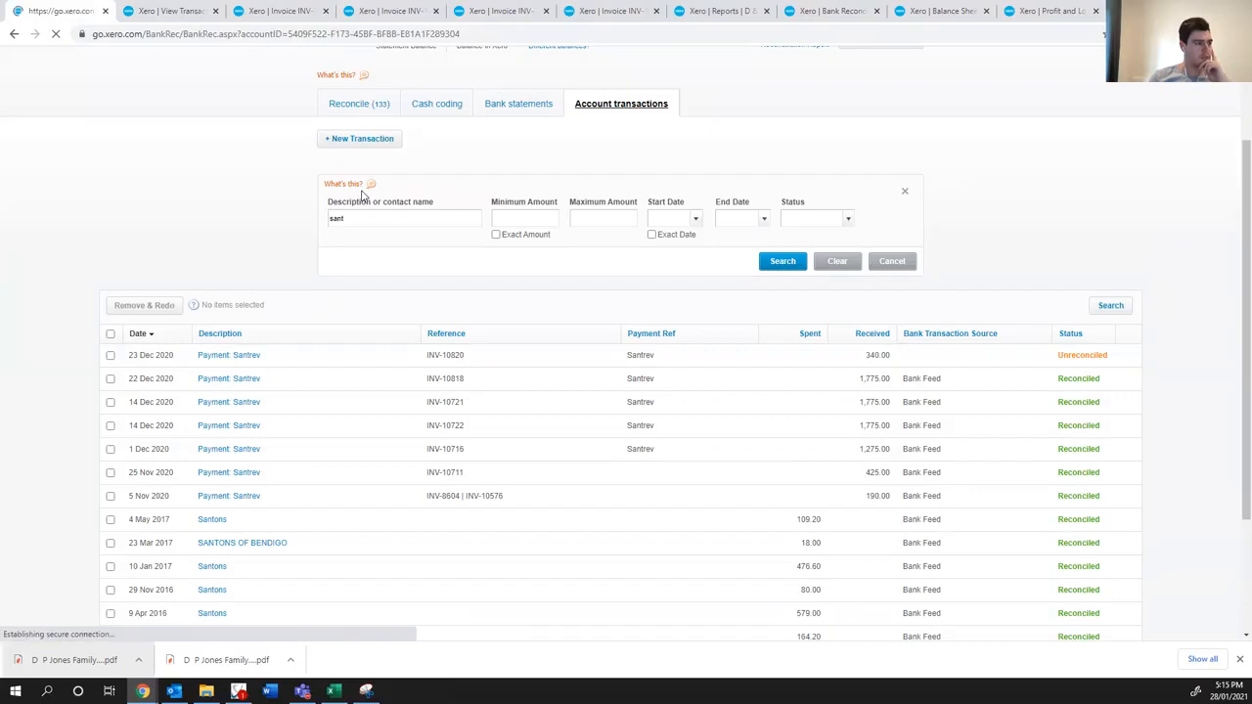
scroll(330, 416, "down", 10)
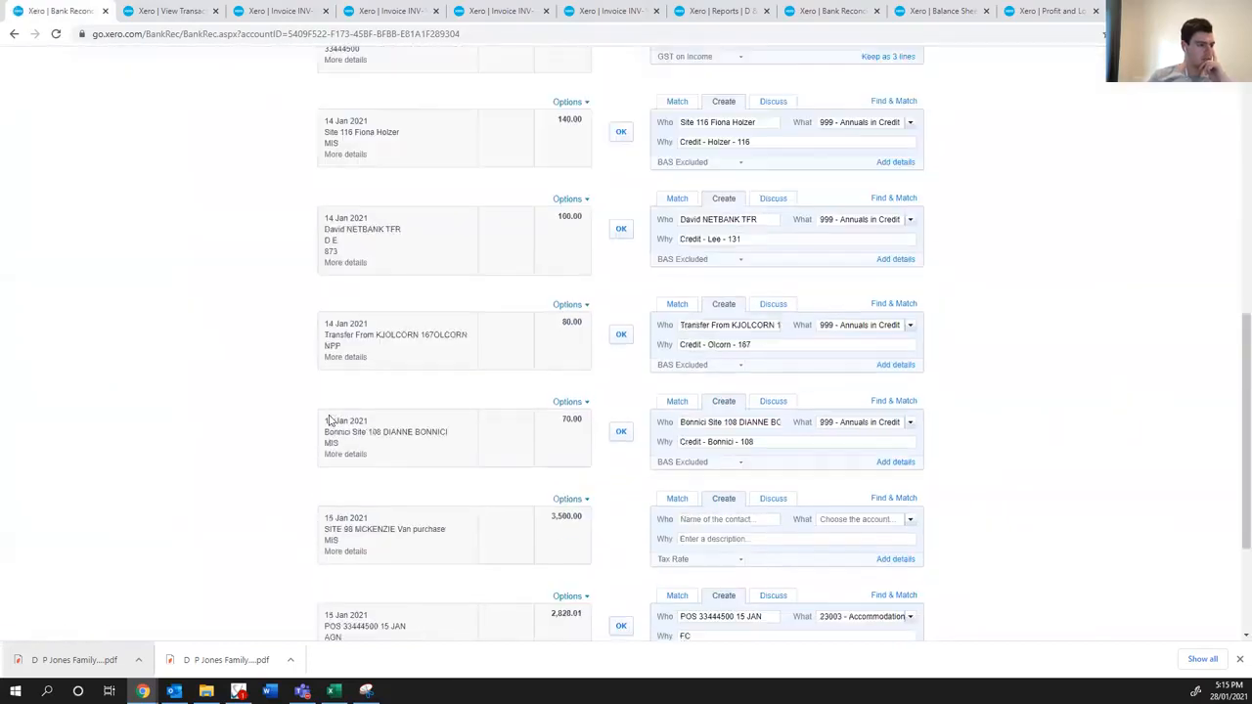
scroll(329, 421, "up", 5)
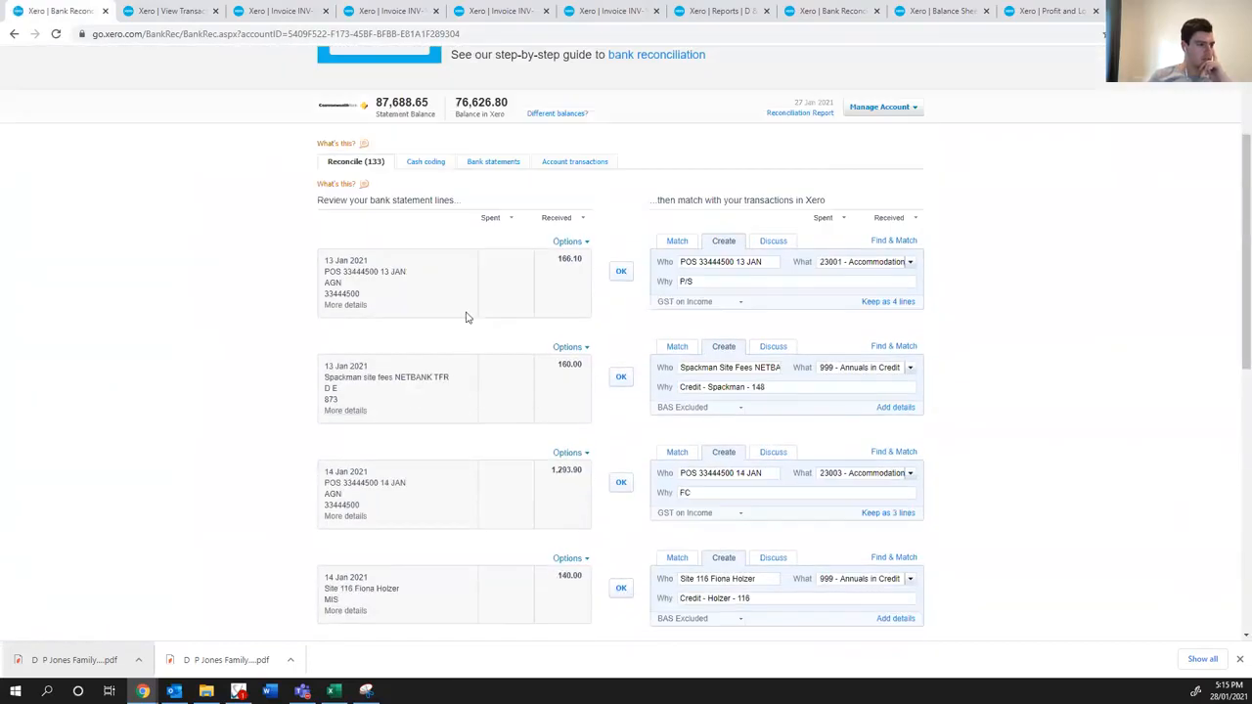
- View the unreconciled lines in cash coding, sorted by received amount from largest to smallest and by payee
left_click(462, 163)
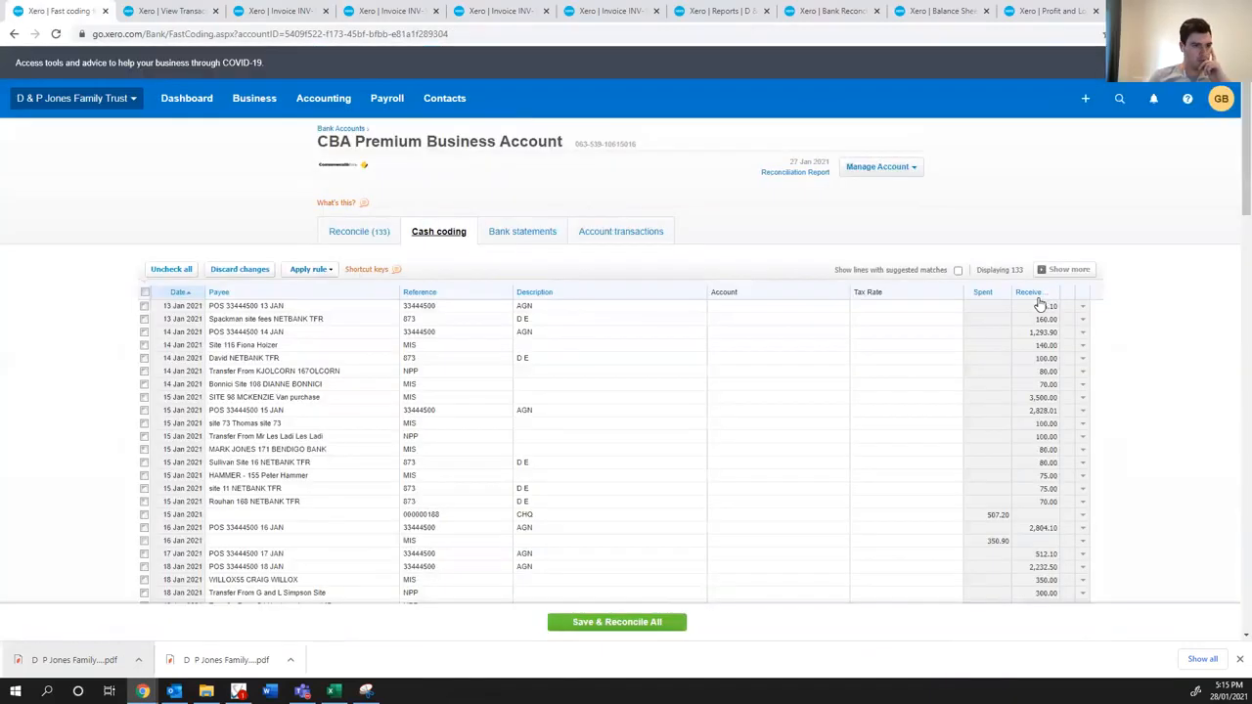
left_click(1035, 292)
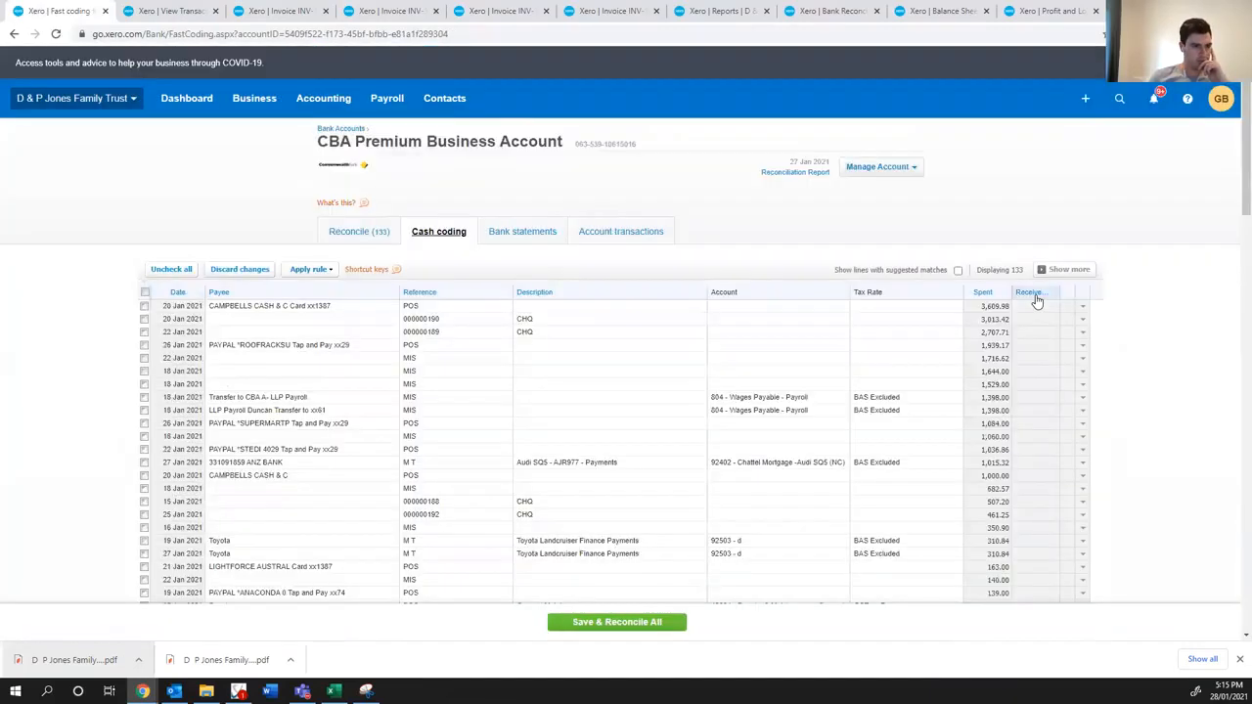
left_click(1033, 295)
scroll(1013, 323, "down", 1)
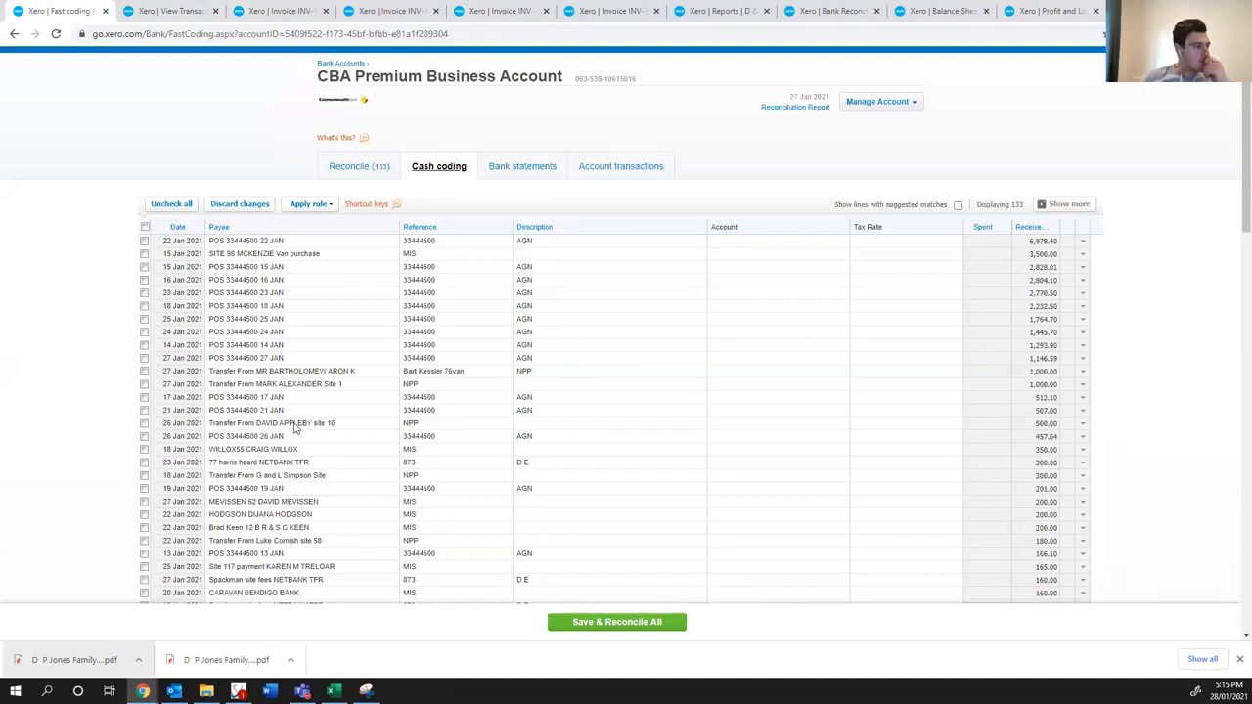
left_click(229, 227)
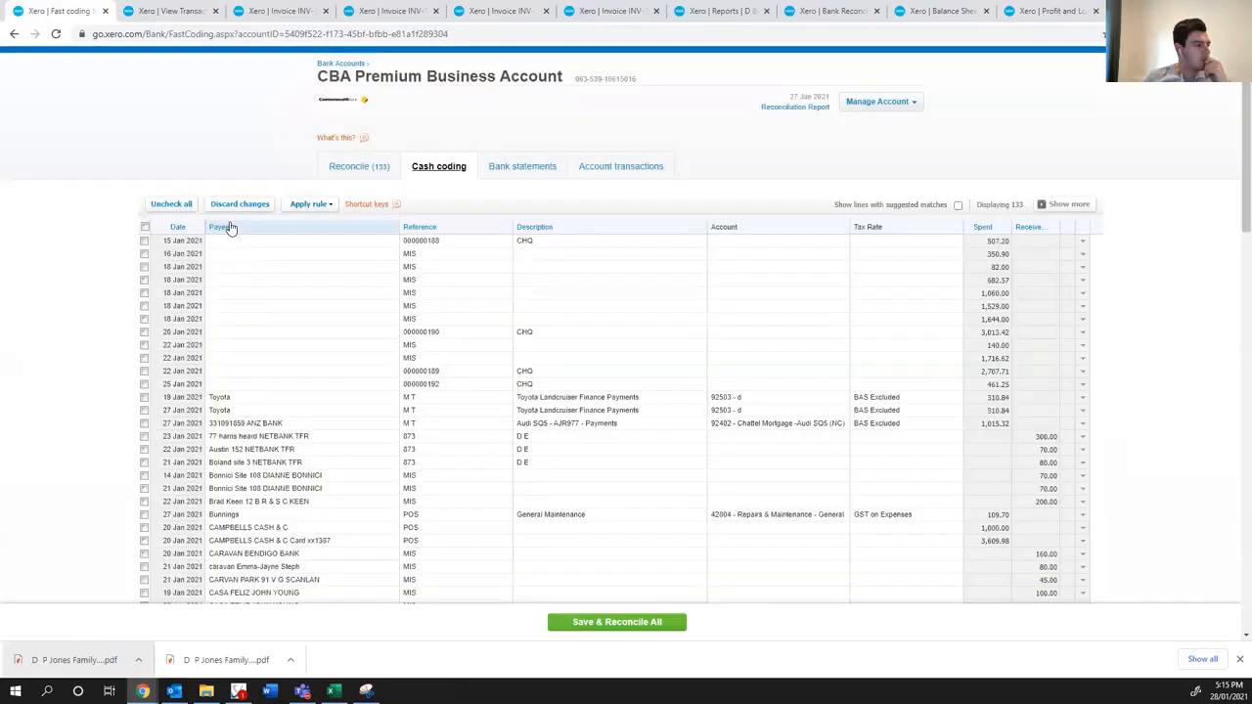
- Recheck the line items, totals and payment date on Santrev's invoice INV-10820
left_click(168, 10)
left_click(279, 10)
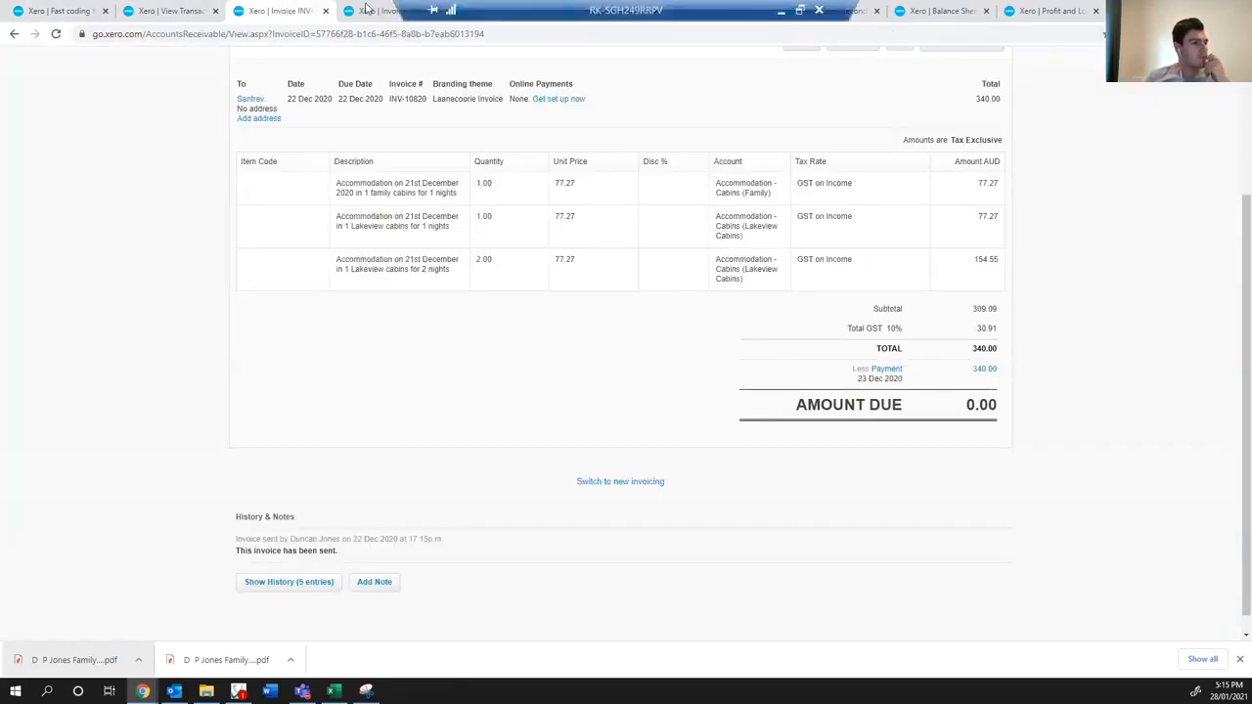
left_click(203, 14)
left_click(323, 16)
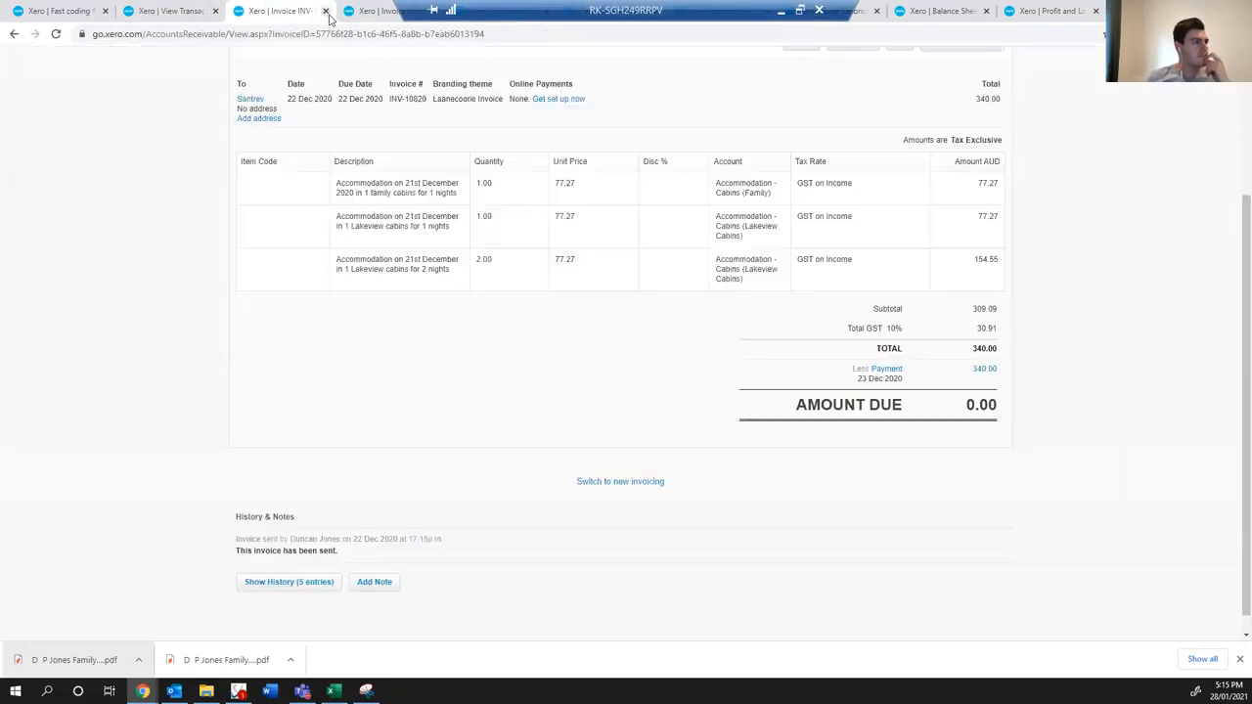
scroll(736, 316, "up", 2)
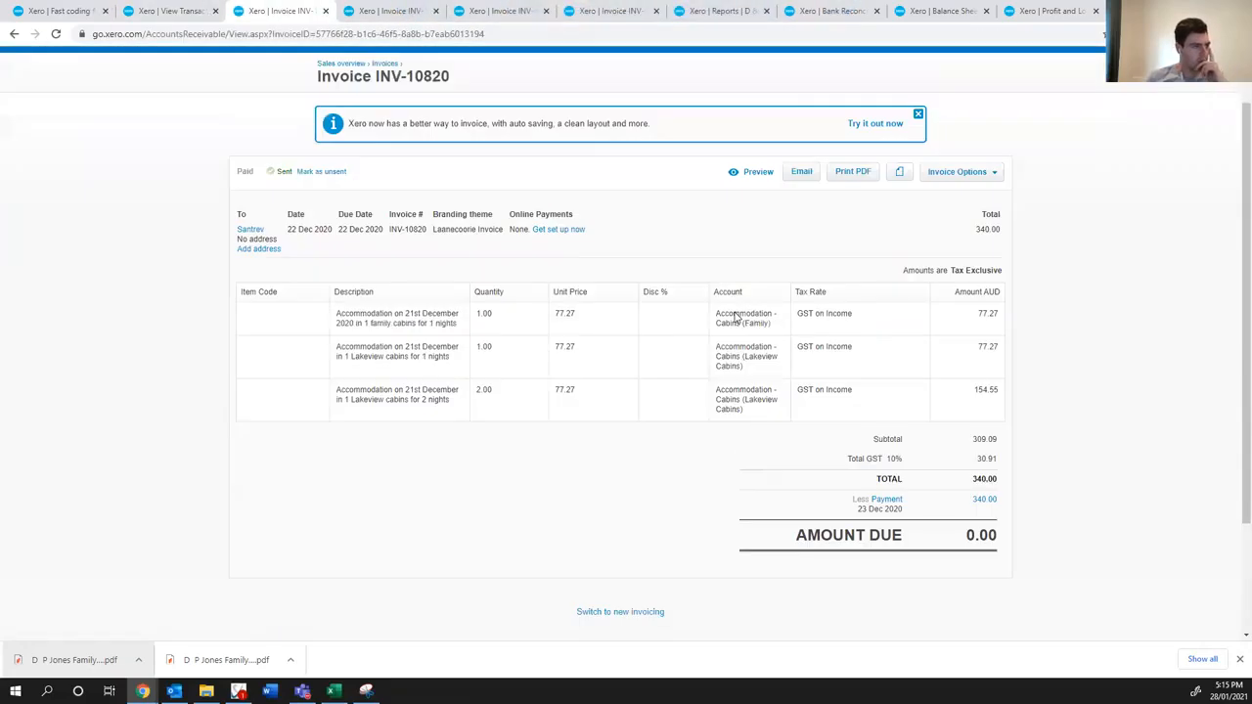
scroll(675, 381, "down", 1)
scroll(671, 394, "down", 1)
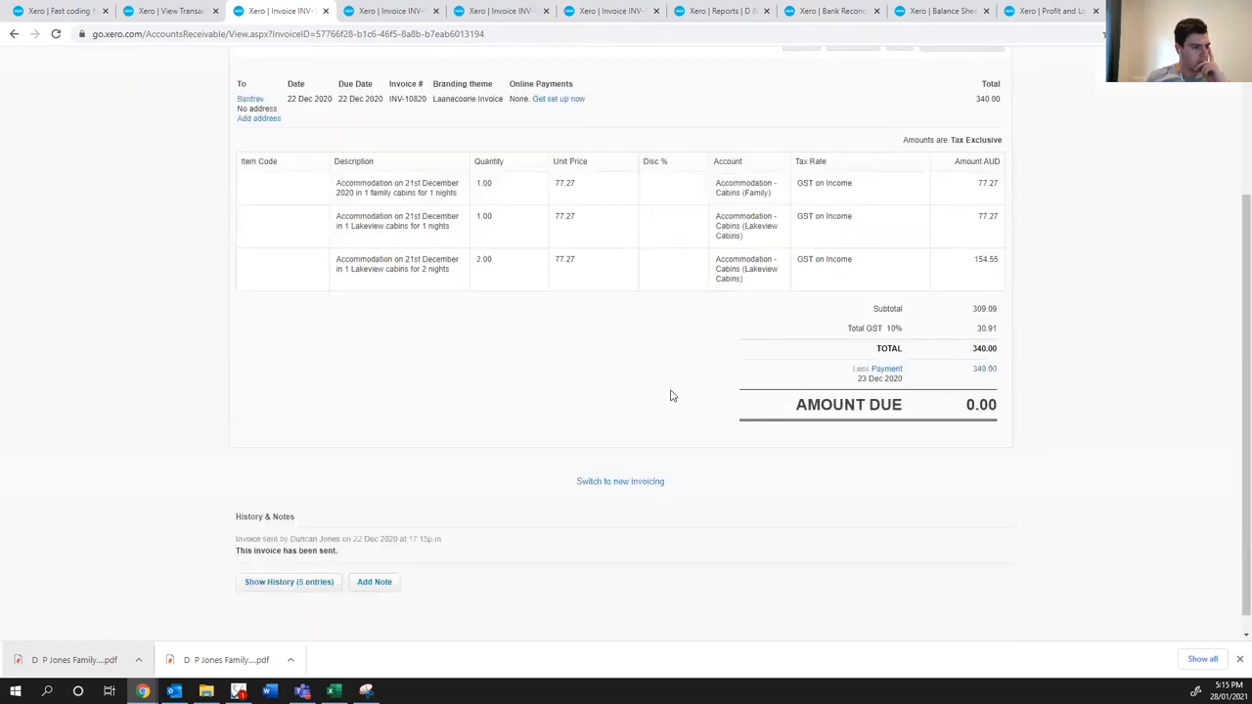
- Open the 23 Dec 2020 payment of INV-10820 in a separate tab and follow it back to its invoice
left_click(981, 351)
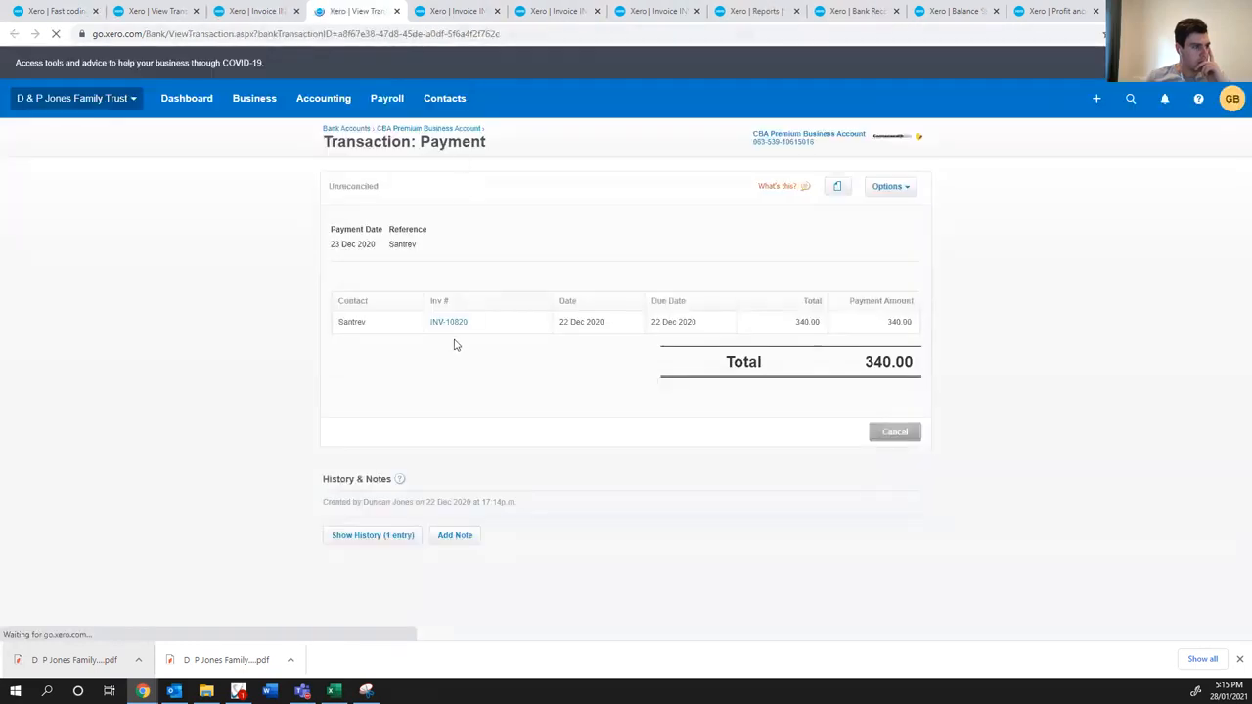
left_click(449, 326)
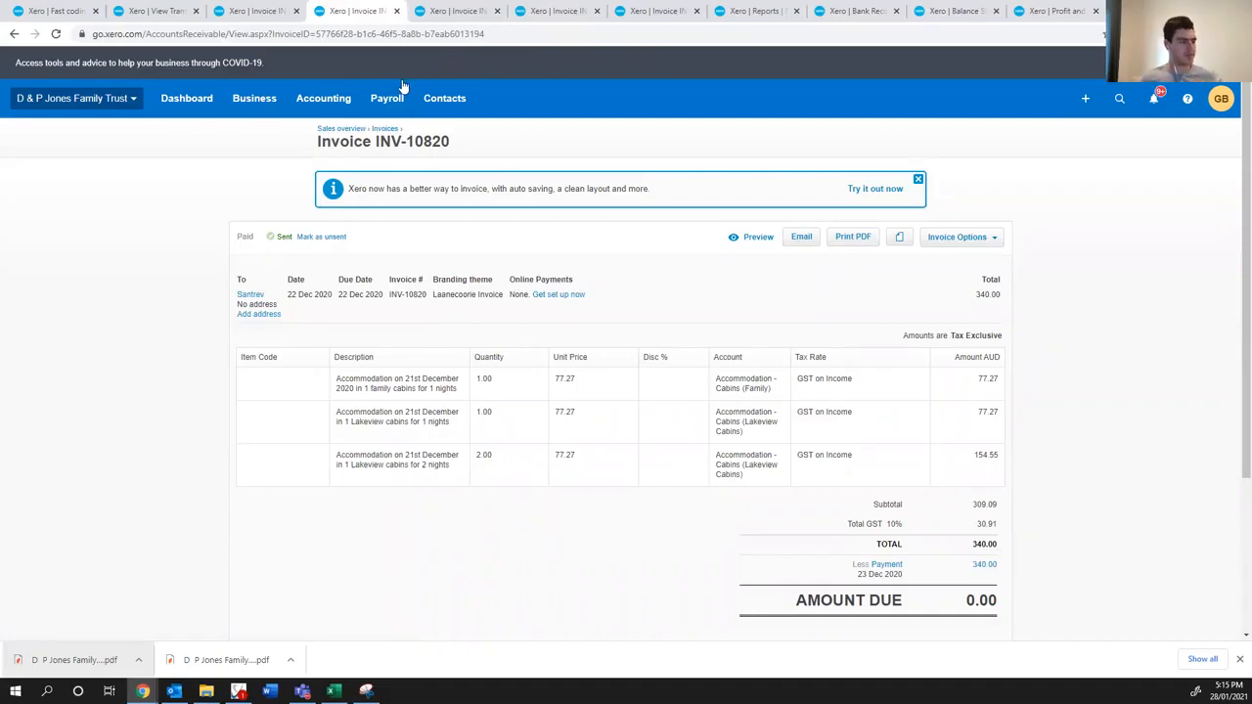
left_click(259, 12)
left_click(332, 14)
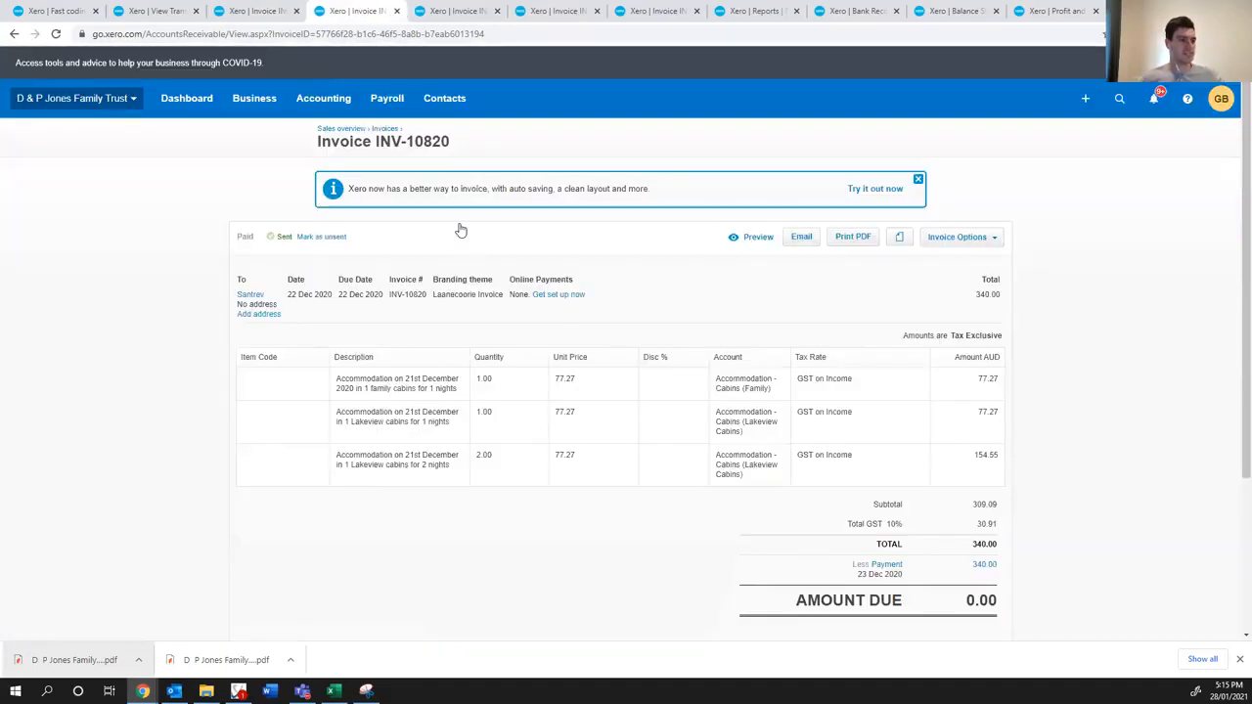
scroll(757, 483, "down", 2)
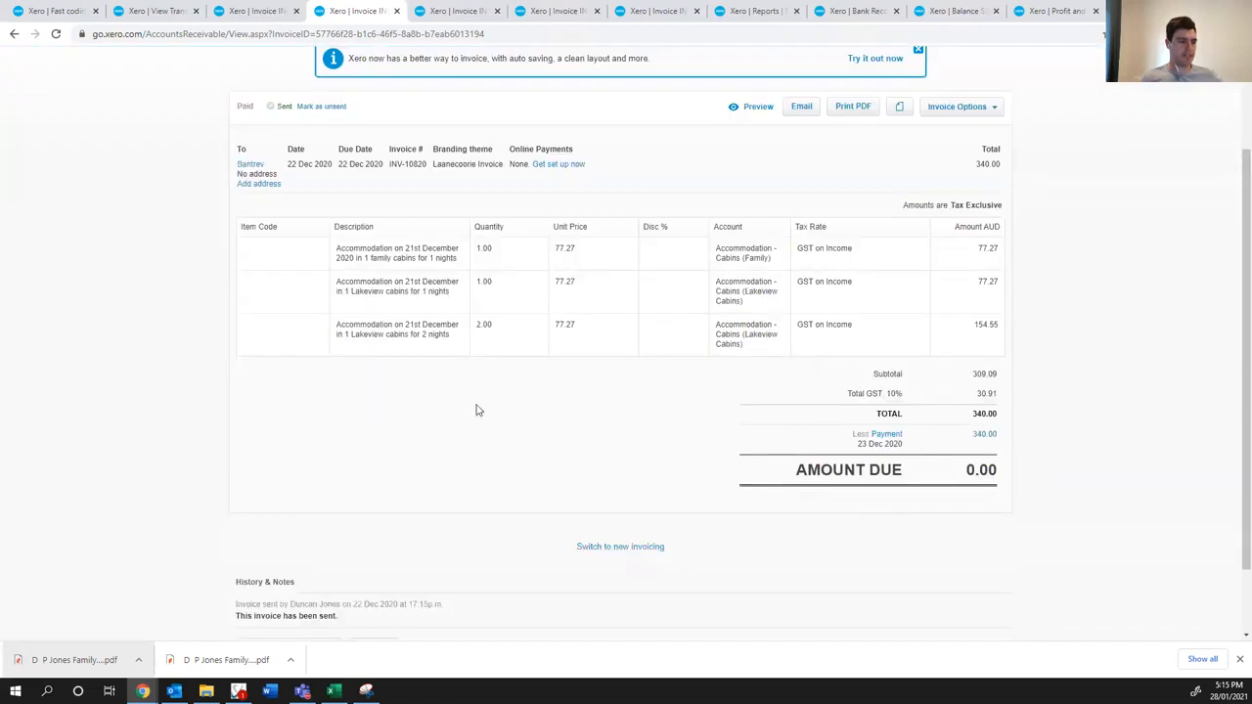
scroll(347, 350, "up", 2)
- Search the CBA Premium Business Account's transactions for the exact amount 340
left_click(256, 11)
left_click(171, 14)
left_click(78, 13)
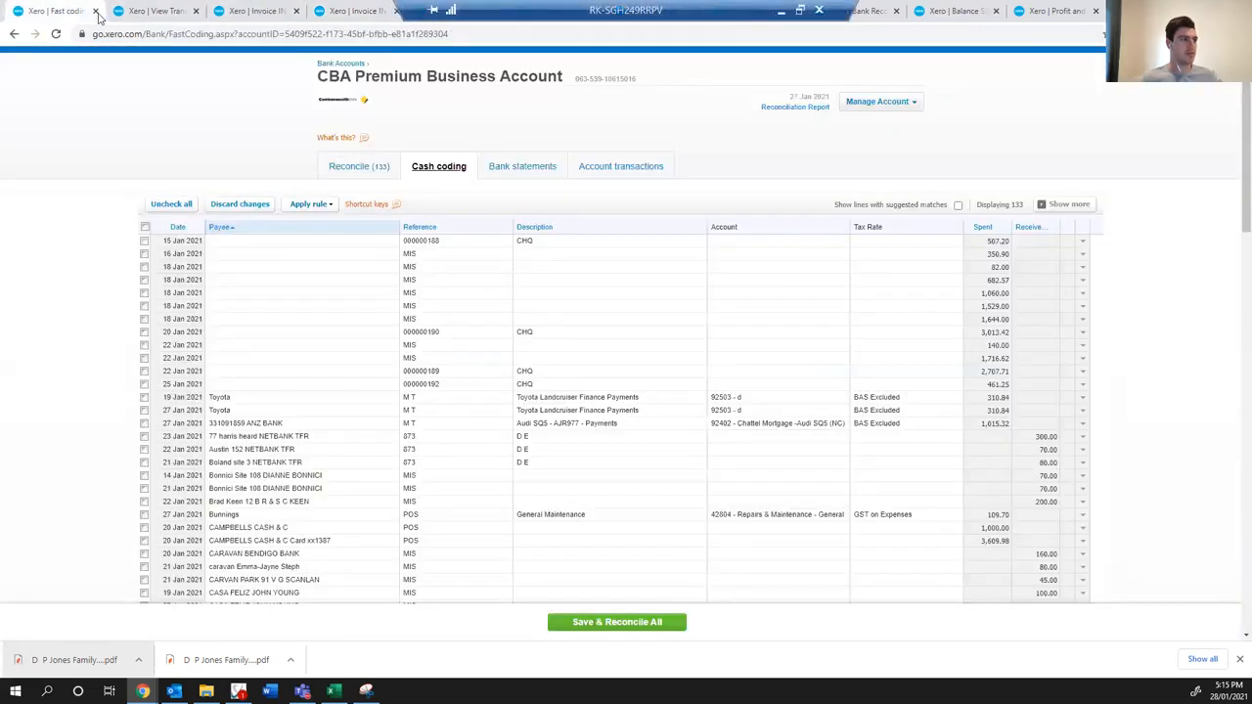
left_click(362, 170)
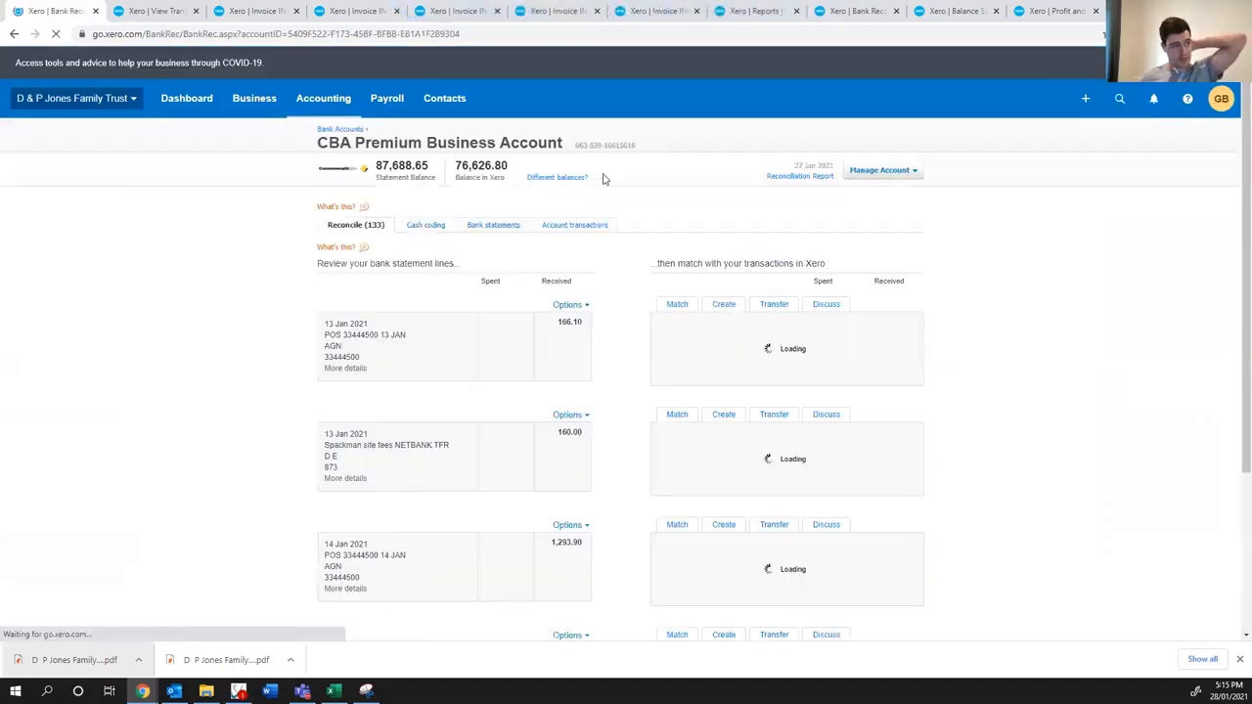
left_click(568, 366)
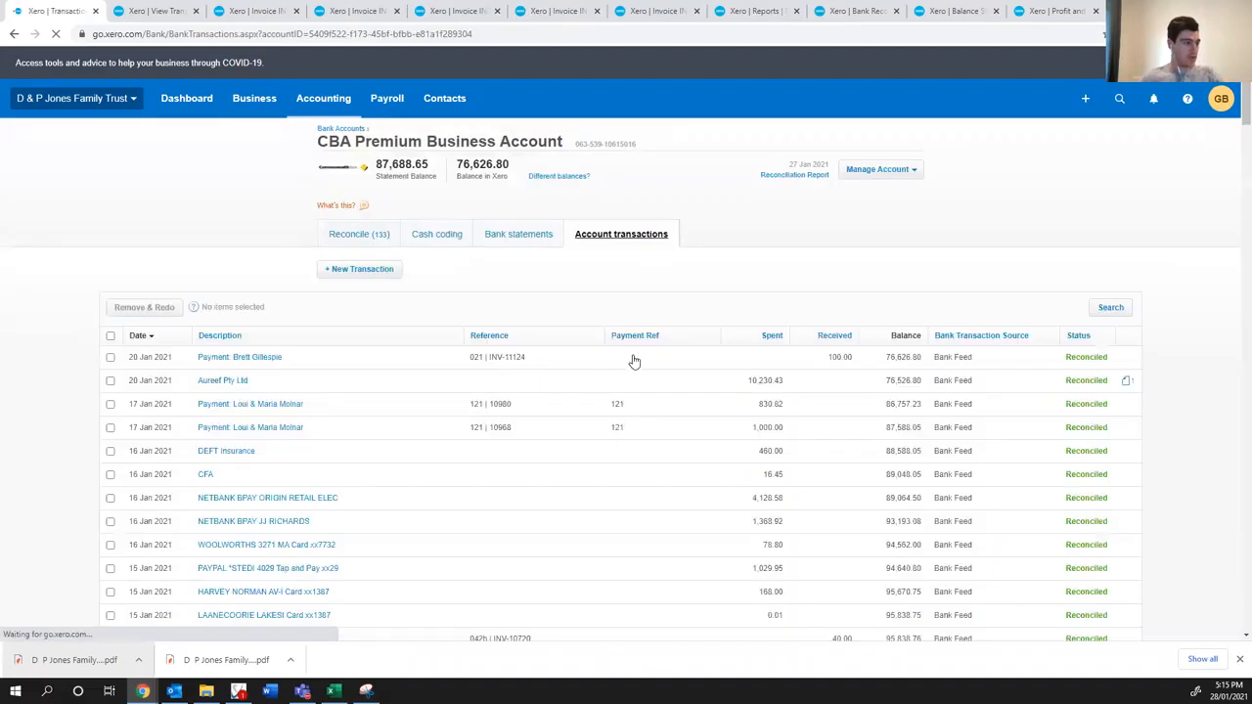
left_click(1110, 307)
key("Tab")
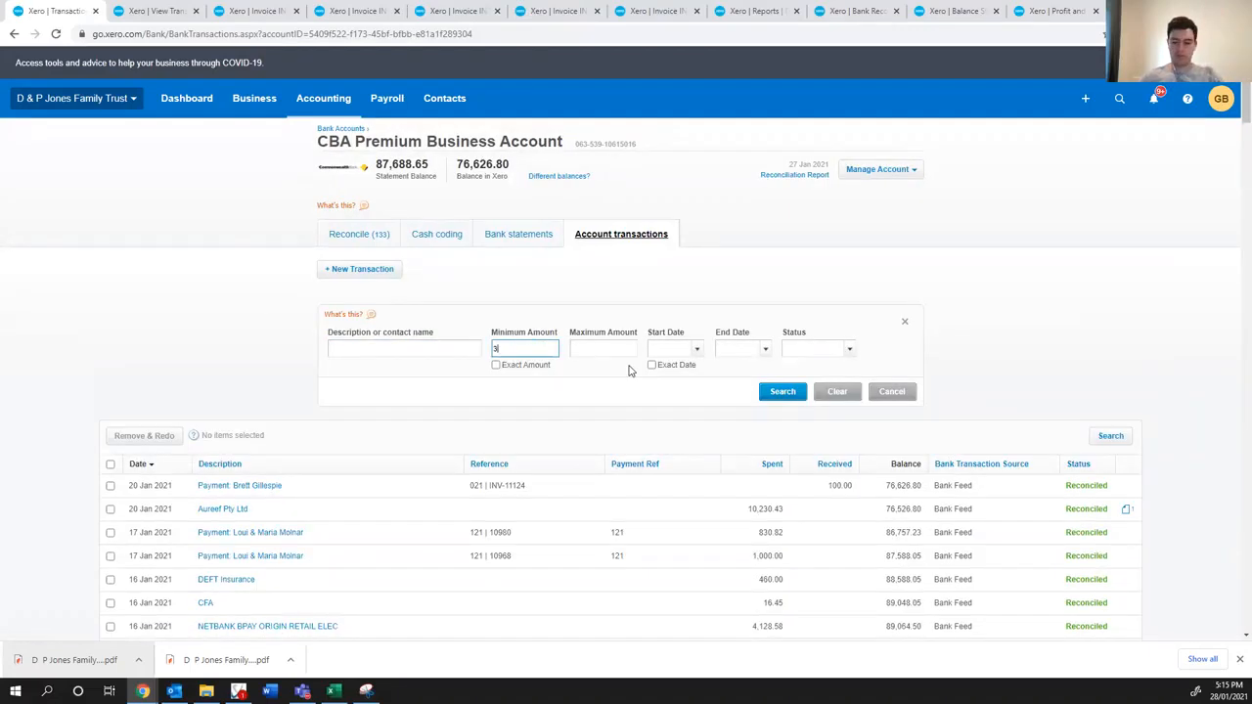
left_click(538, 364)
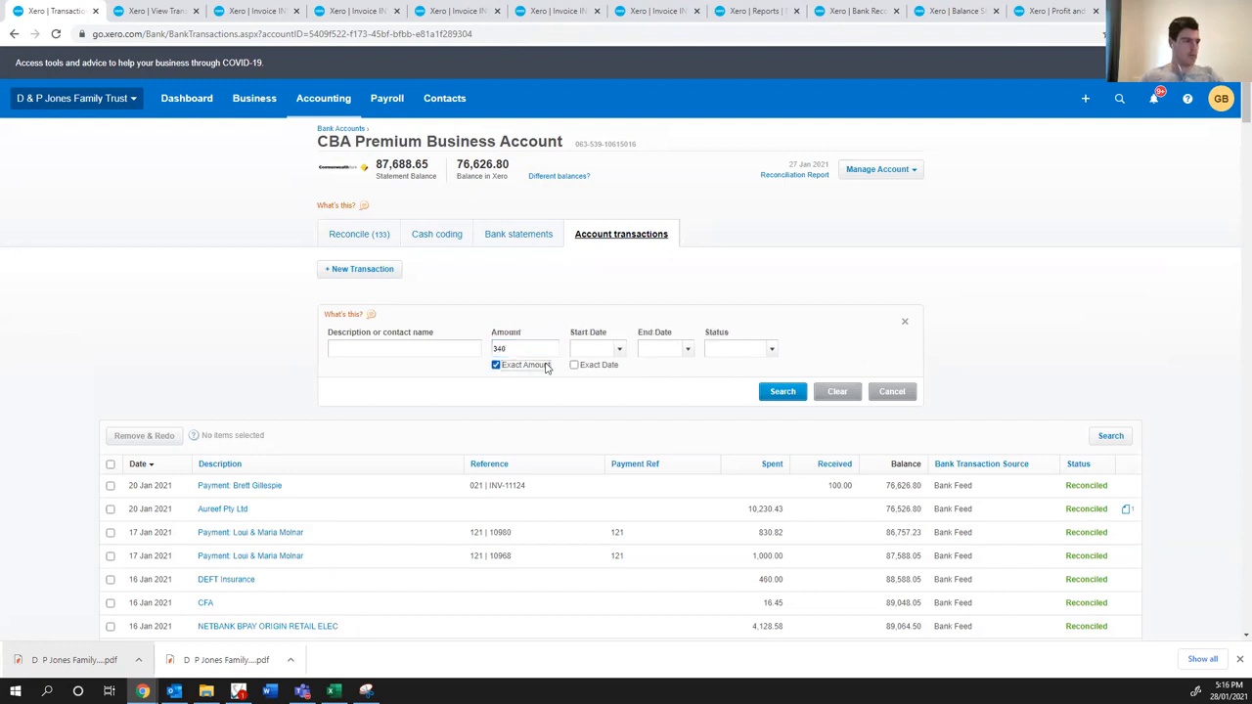
left_click(782, 391)
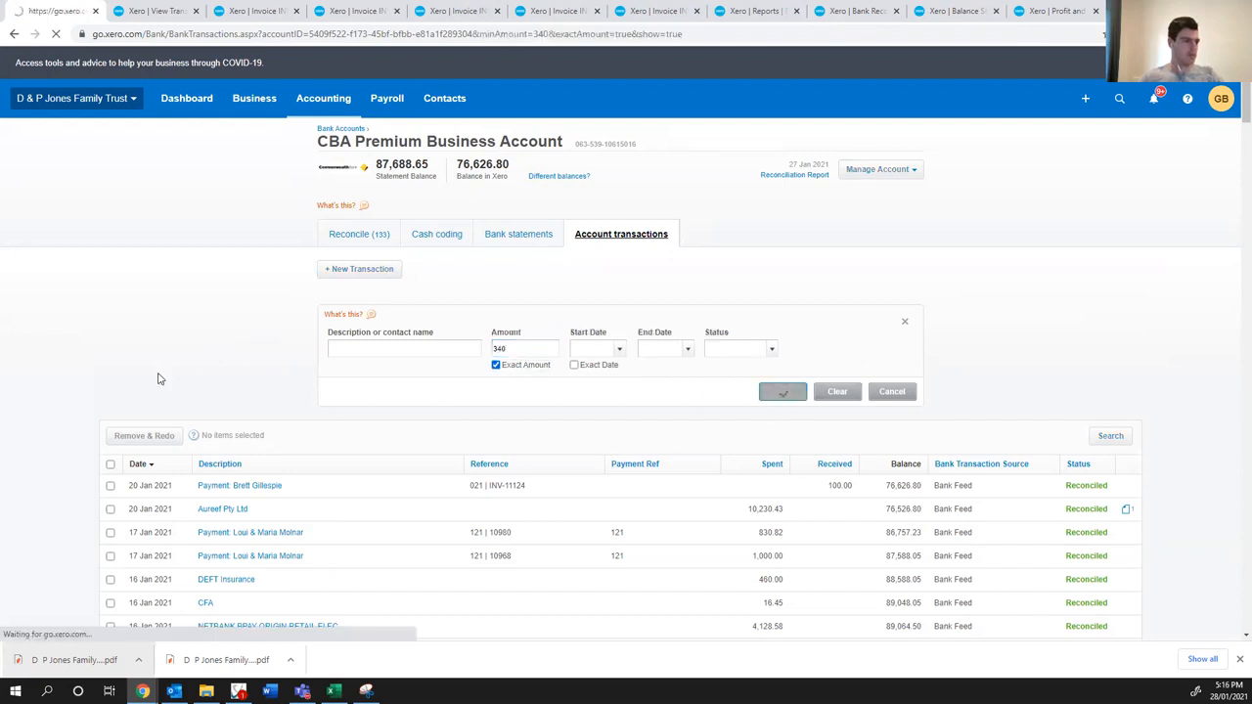
scroll(213, 528, "down", 1)
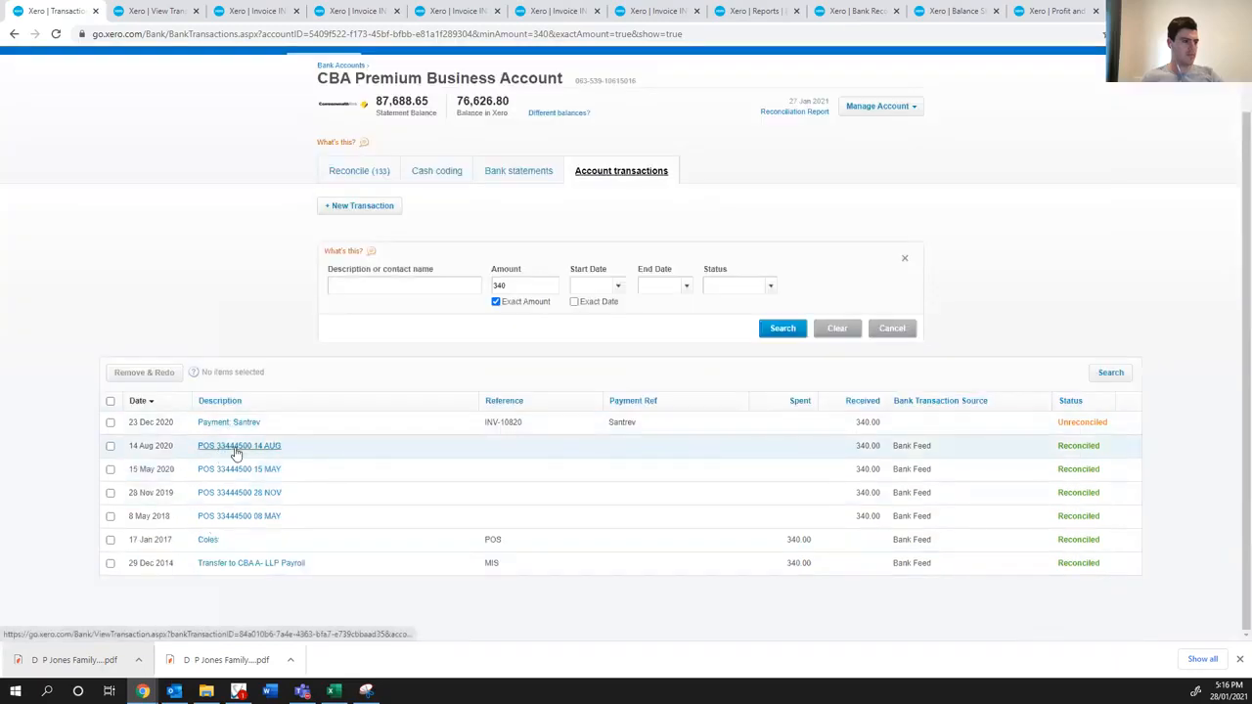
- Remove the exact amount filter and search the account transactions by the description "10820"
double_click(517, 286)
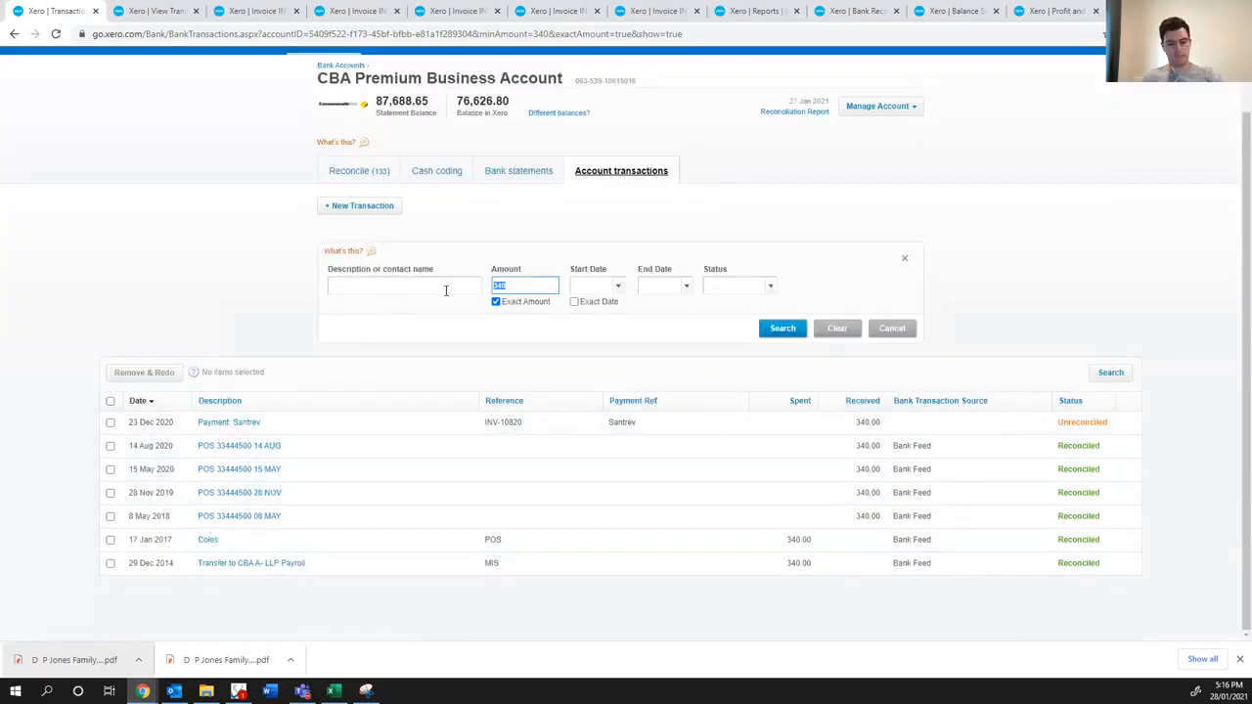
left_click(496, 302)
left_click(447, 285)
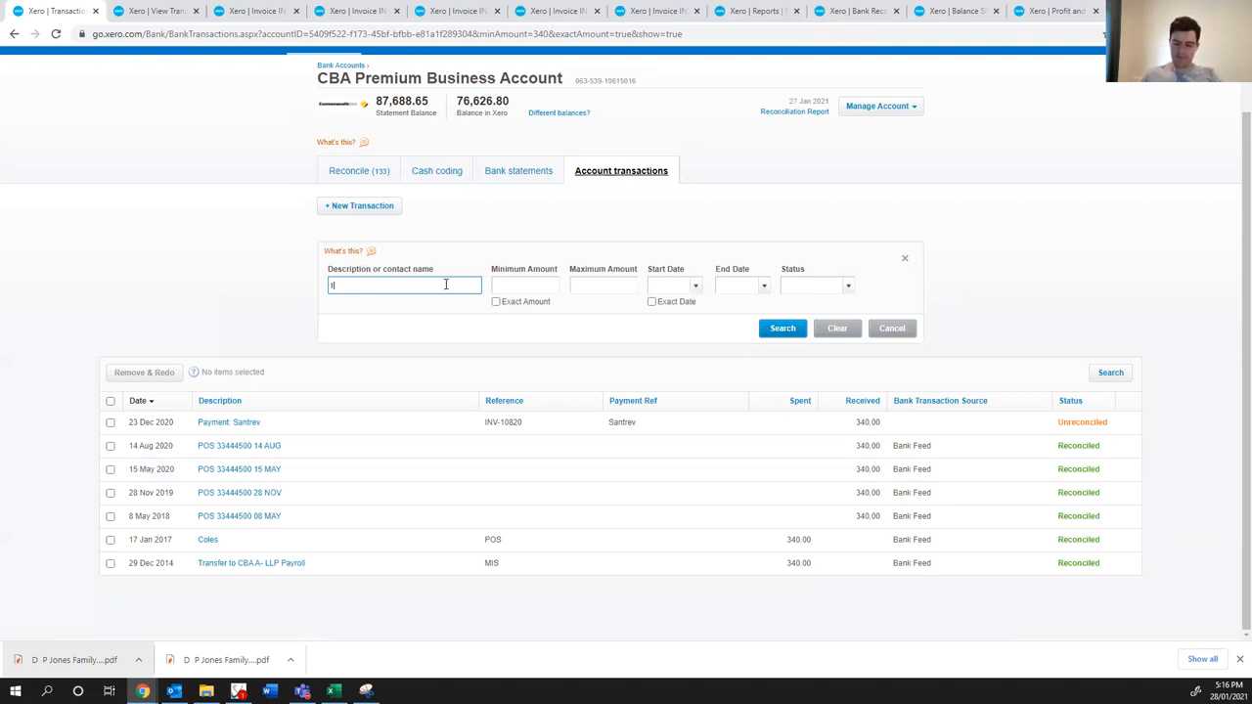
key("Return")
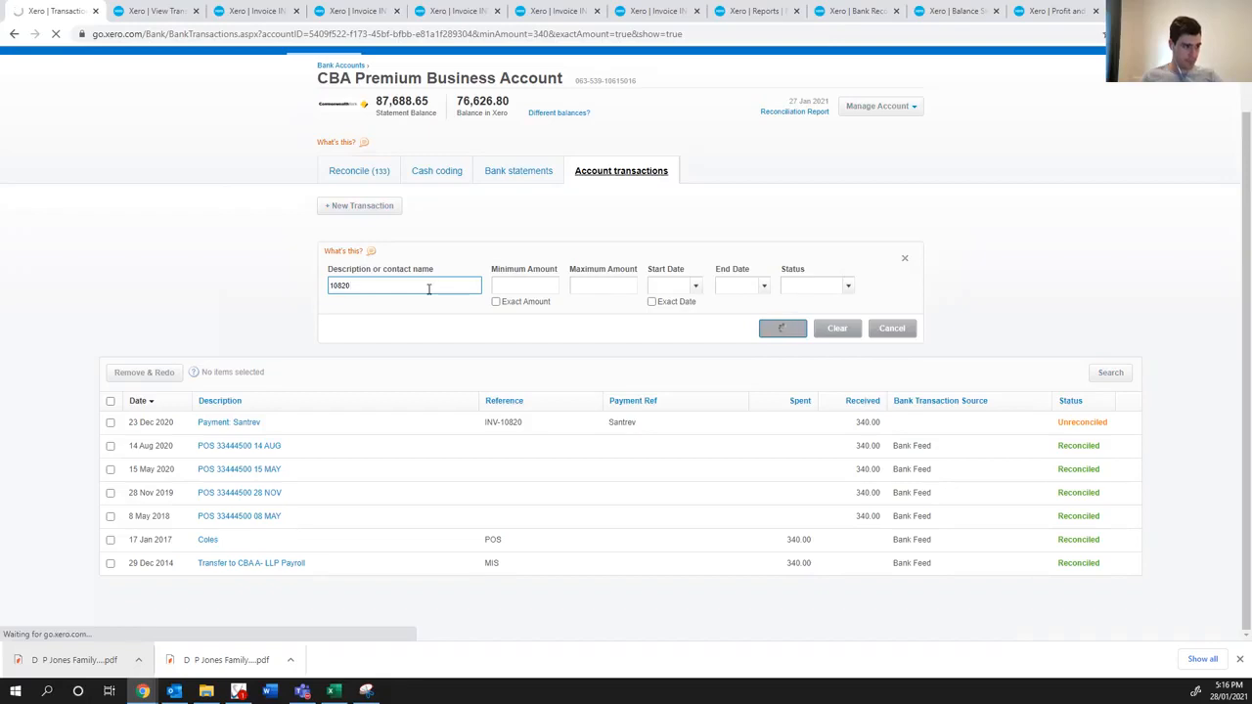
- Search the account transactions by the description "santr" and review the Santrev payments
left_click_drag(405, 347, 260, 349)
type("aantr")
key("Return")
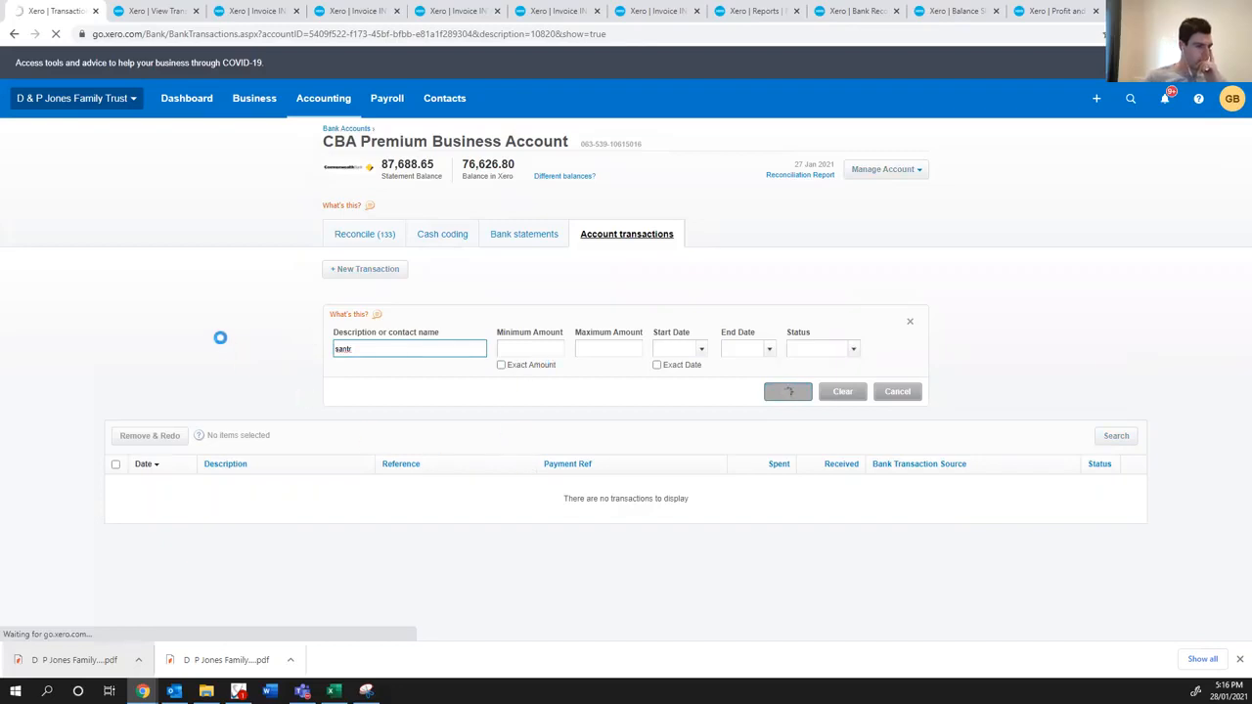
scroll(223, 347, "down", 1)
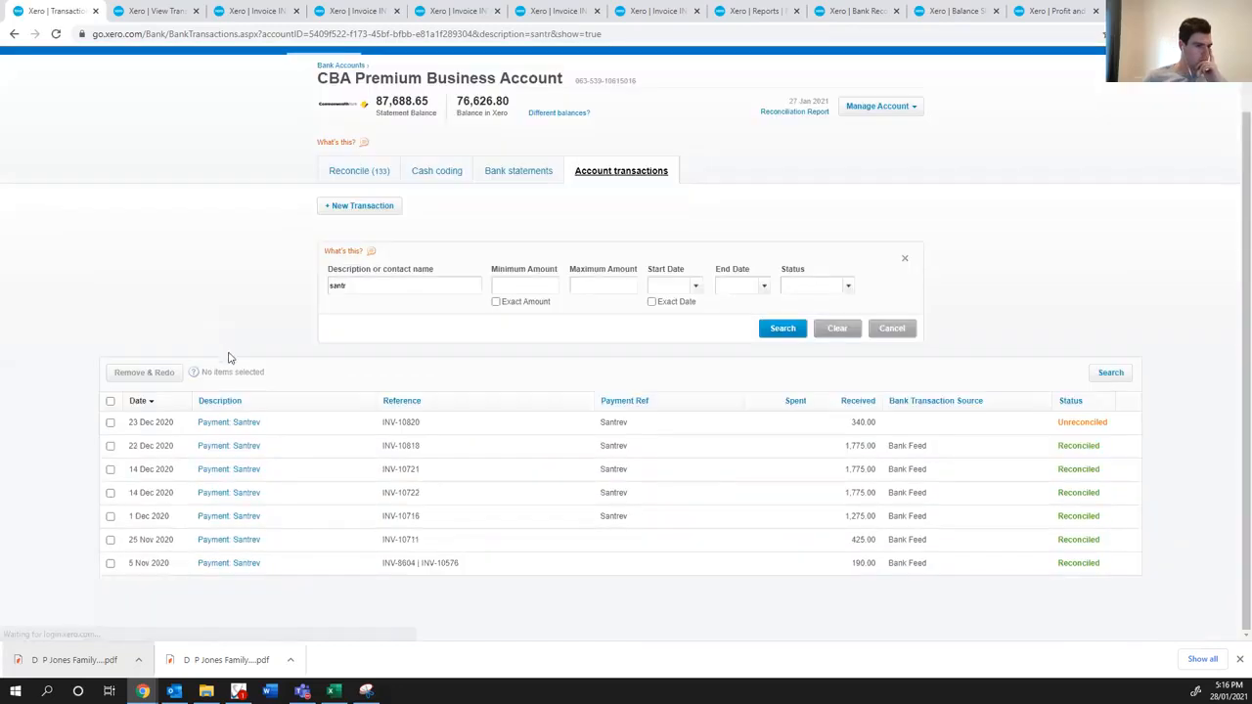
- Open both 14 Dec 2020 Santrev payments in separate tabs, compare them, and view invoice INV-10721
left_click(227, 495, "ctrl")
left_click(227, 470, "ctrl")
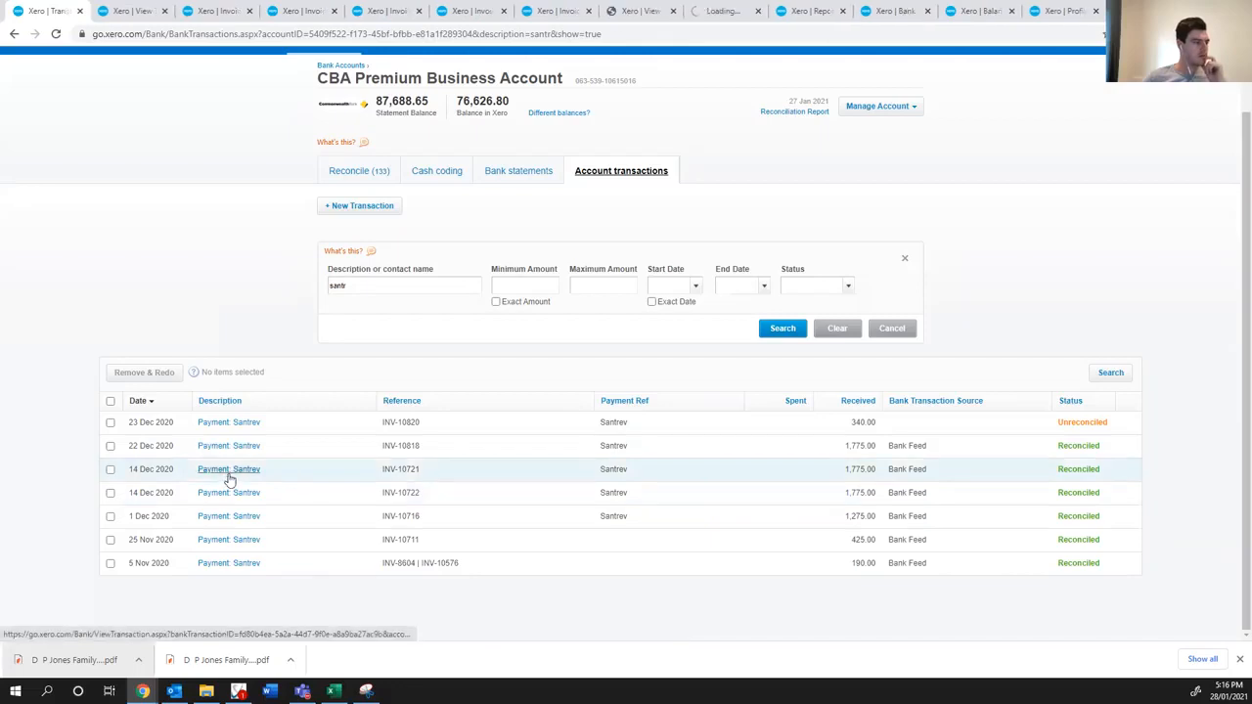
left_click(719, 11)
left_click(647, 16)
left_click(690, 8)
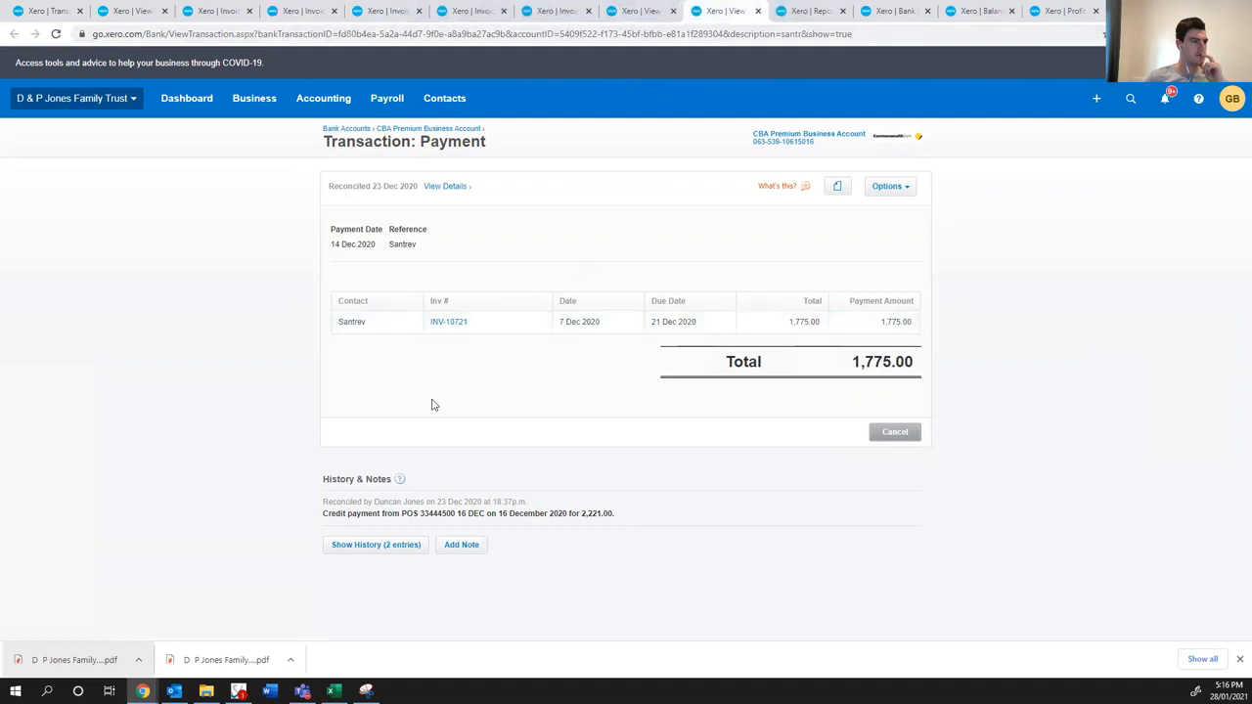
left_click(442, 321)
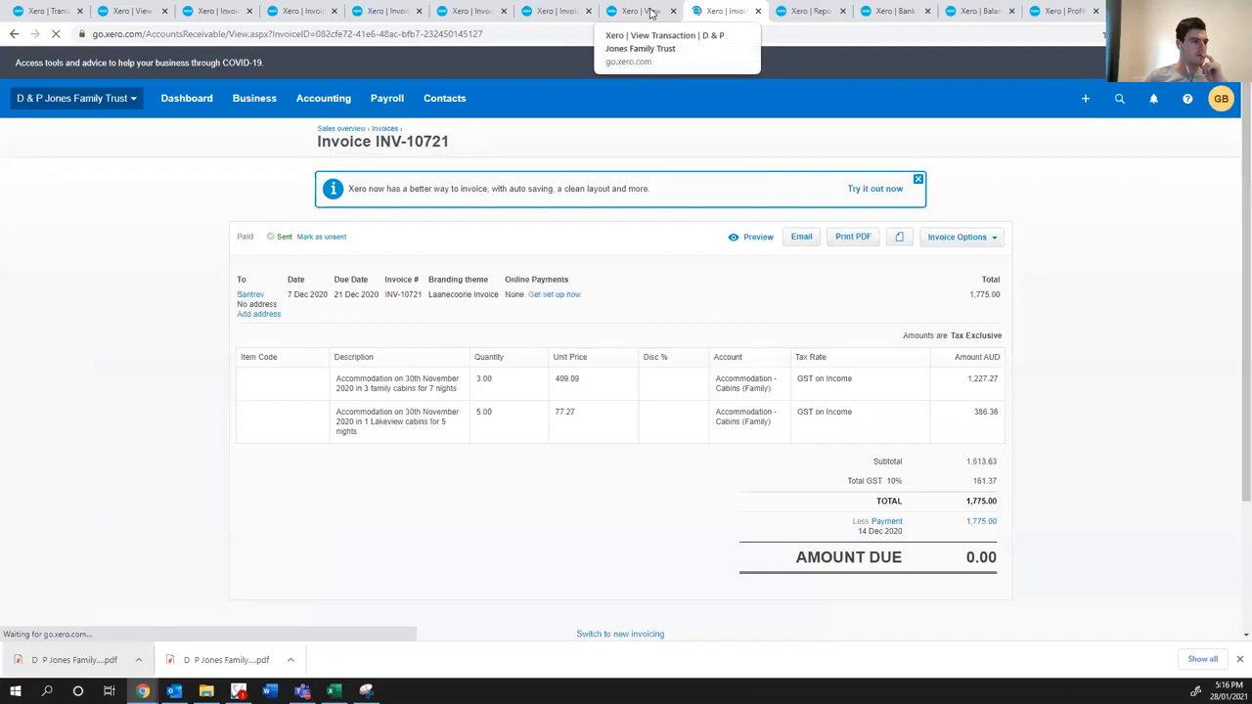
- Close the tabs of both 14 Dec 2020 Santrev payments and go back to the details of invoice INV-10820
left_click(759, 12)
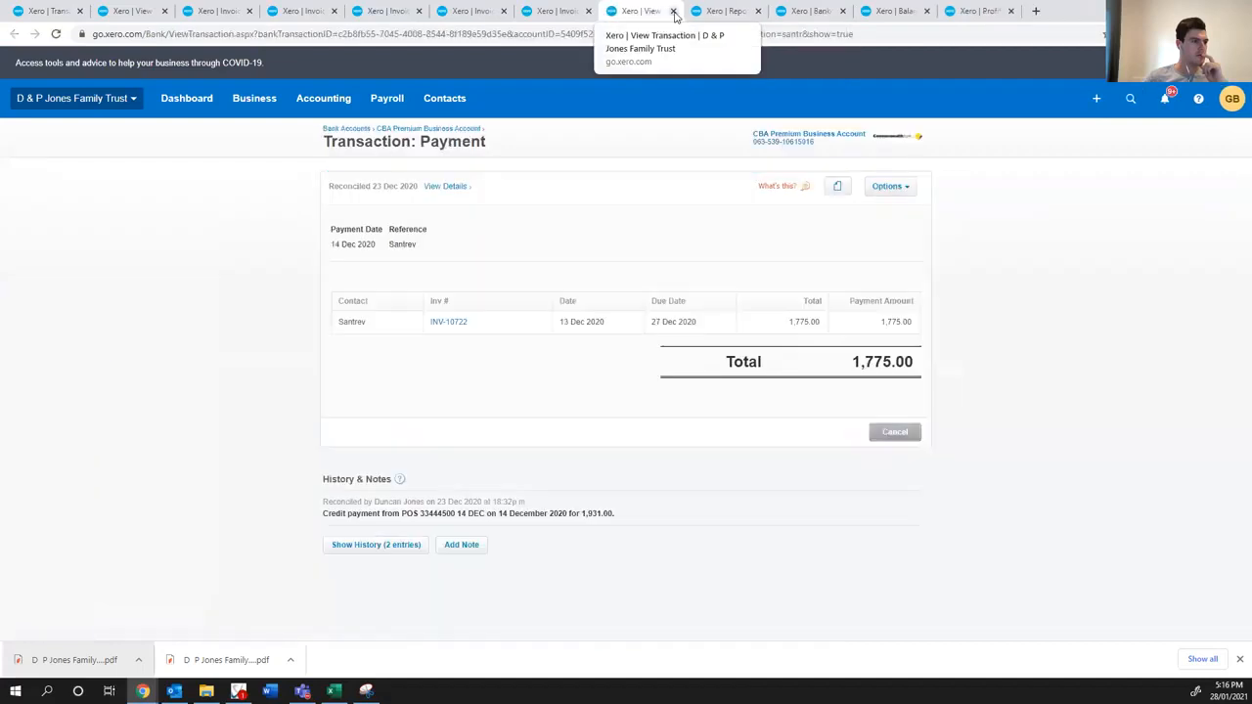
left_click(674, 12)
left_click(588, 10)
left_click(287, 13)
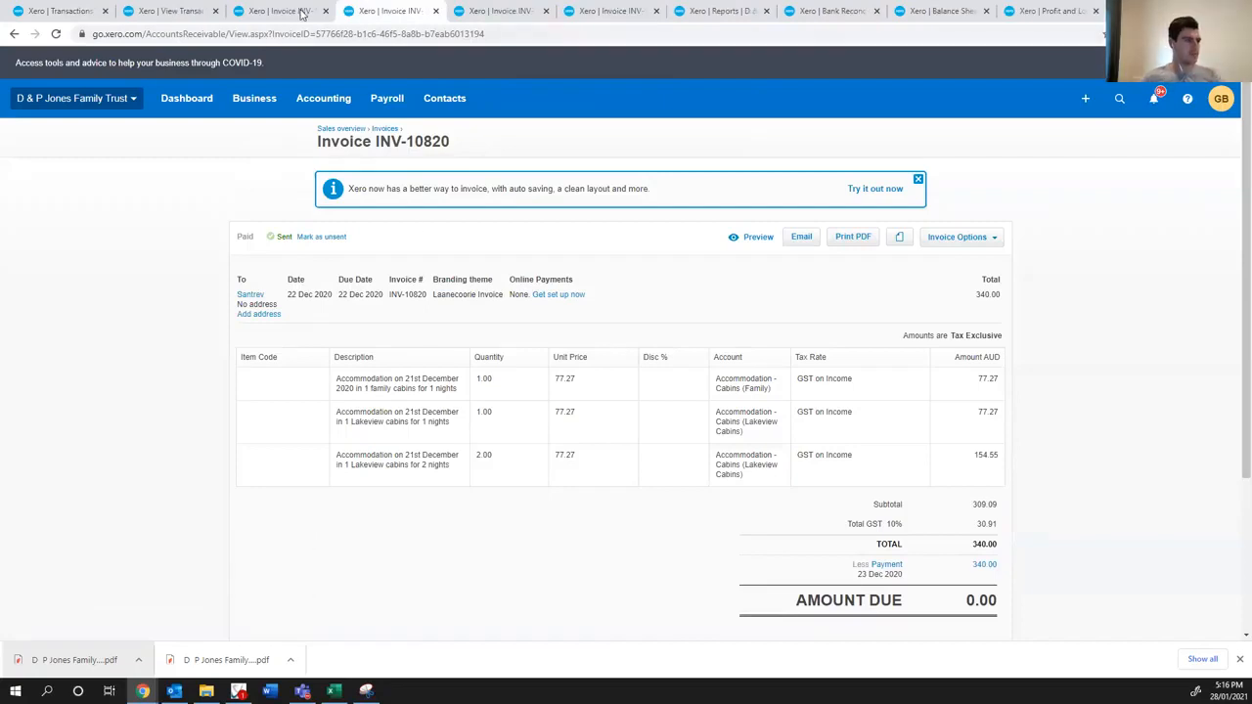
scroll(325, 334, "down", 1)
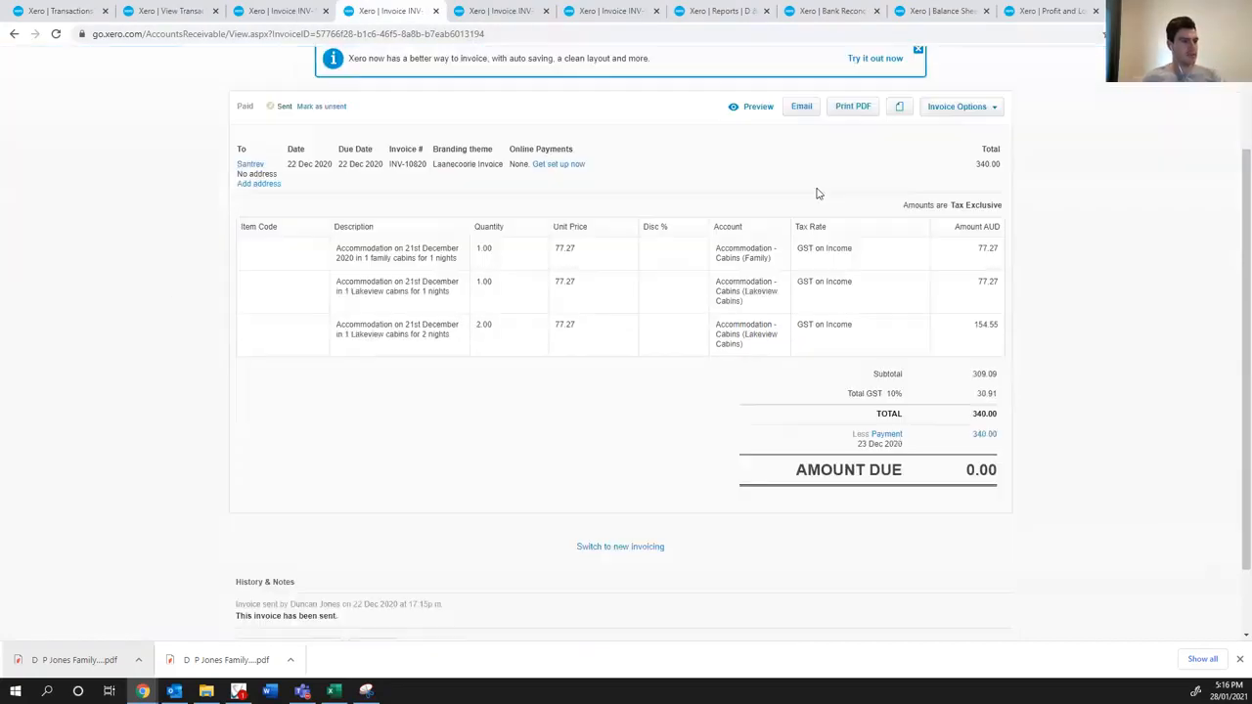
- Export invoice INV-10820 as a PDF and open a new, maximized email message in Outlook
left_click(853, 106)
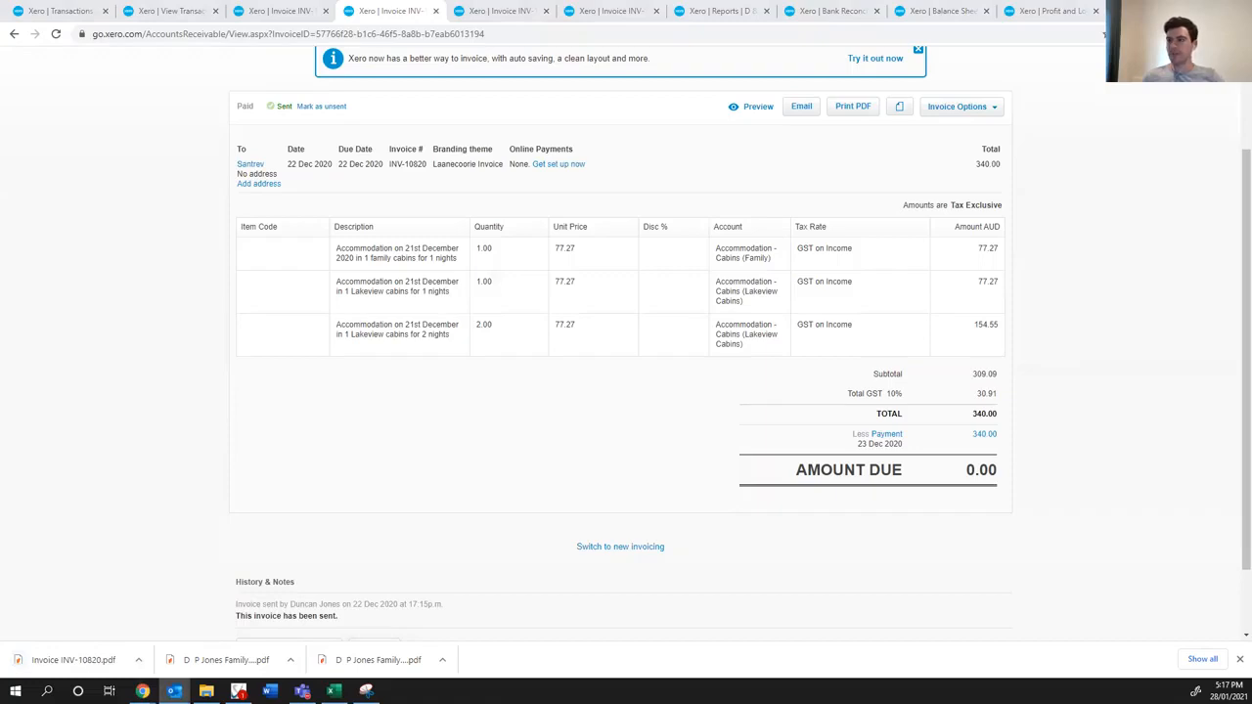
left_click_drag(640, 338, 256, 108)
left_click(309, 112)
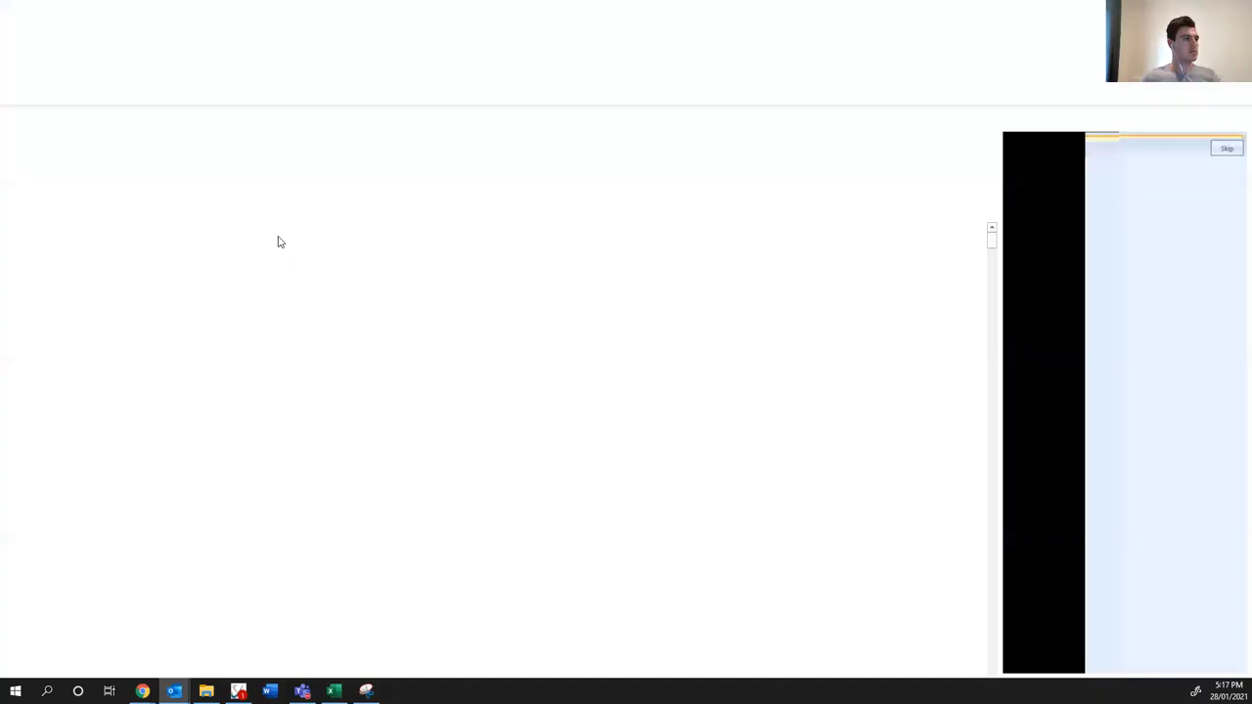
- Begin the email body with the greeting "Hi" and the client's first name
left_click(182, 235)
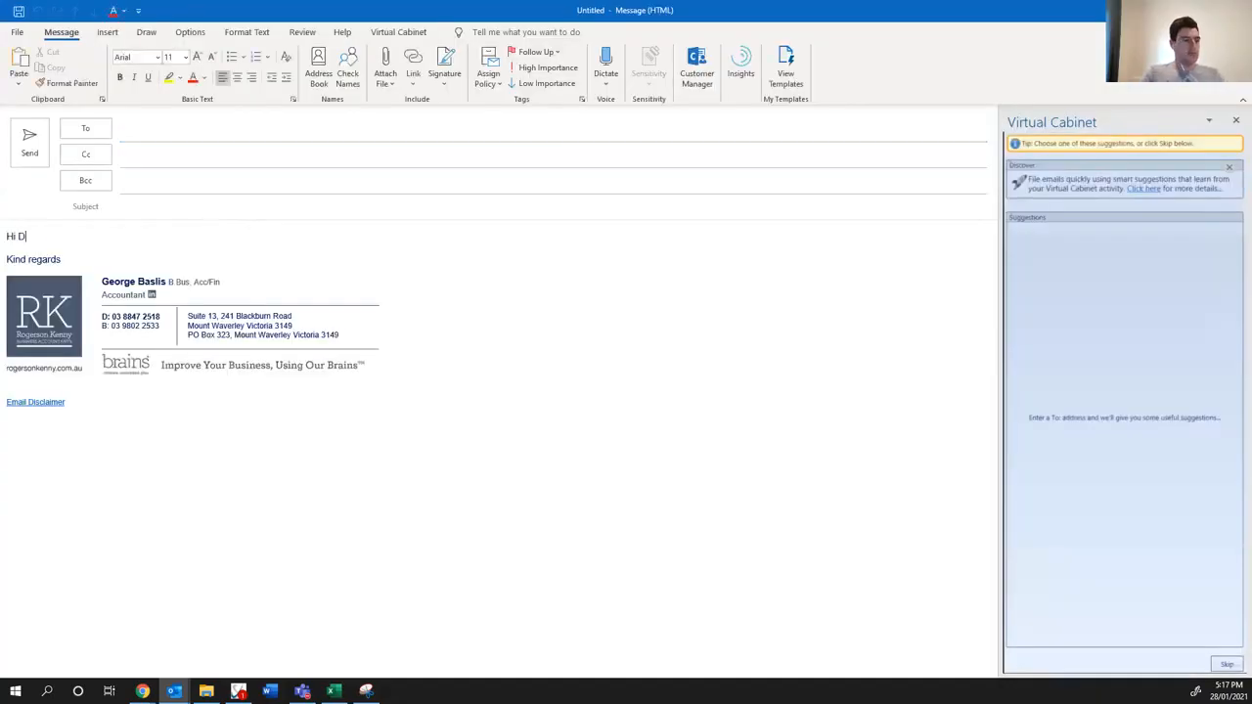
type("Hi Duyncan")
key("BackSpace")
key("BackSpace")
key("BackSpace")
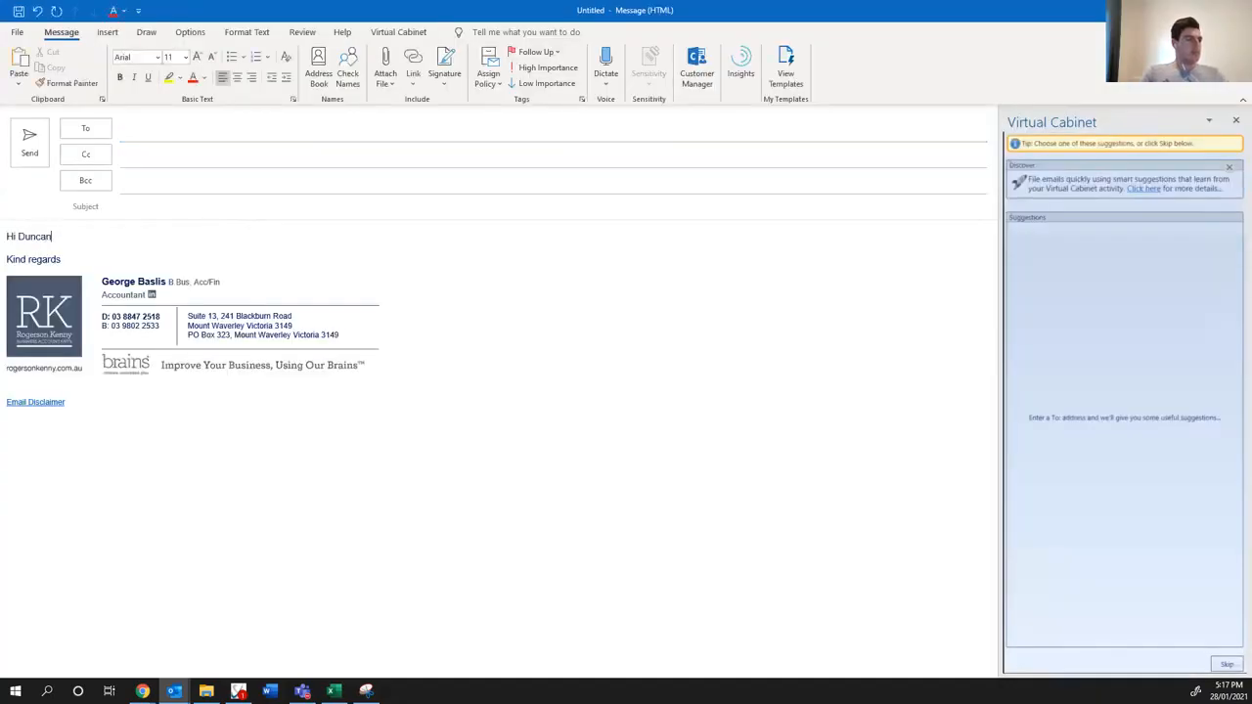
type(",")
key("Return")
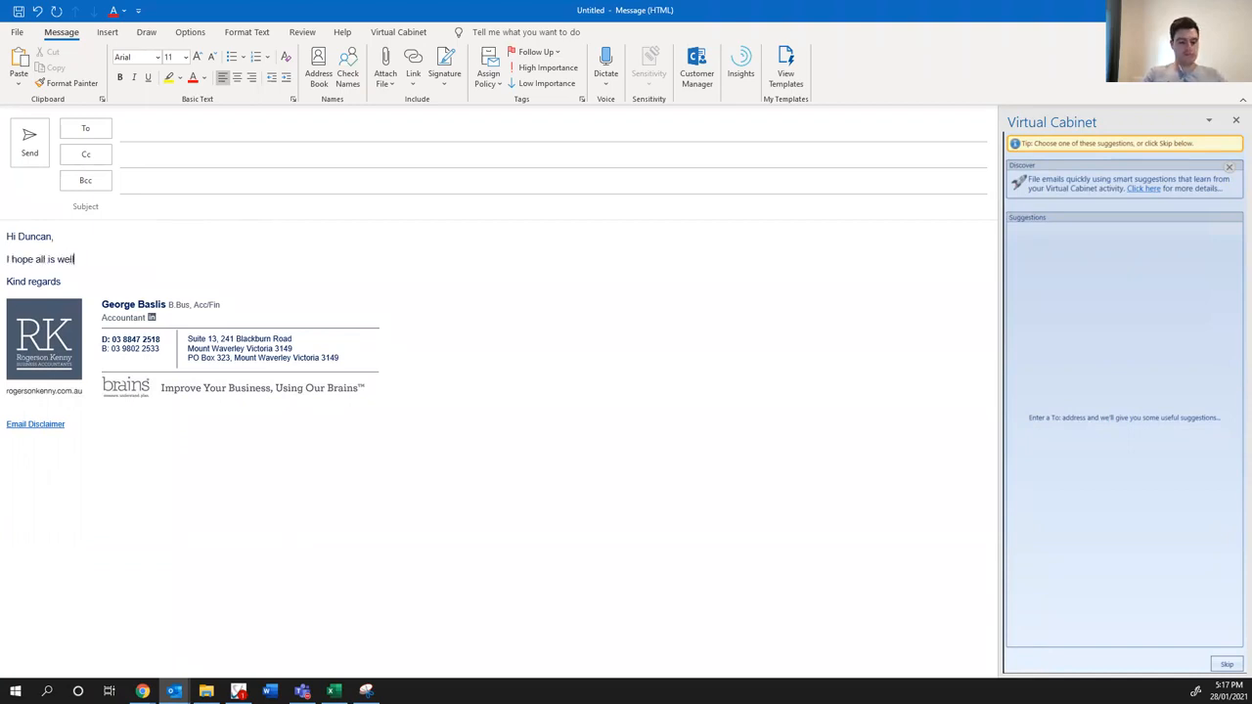
- Write "I hope all is well, I have begun processing your December BAS and have a few queries to run by you."
type("I hope all is well, I have begun processing your December BAS")
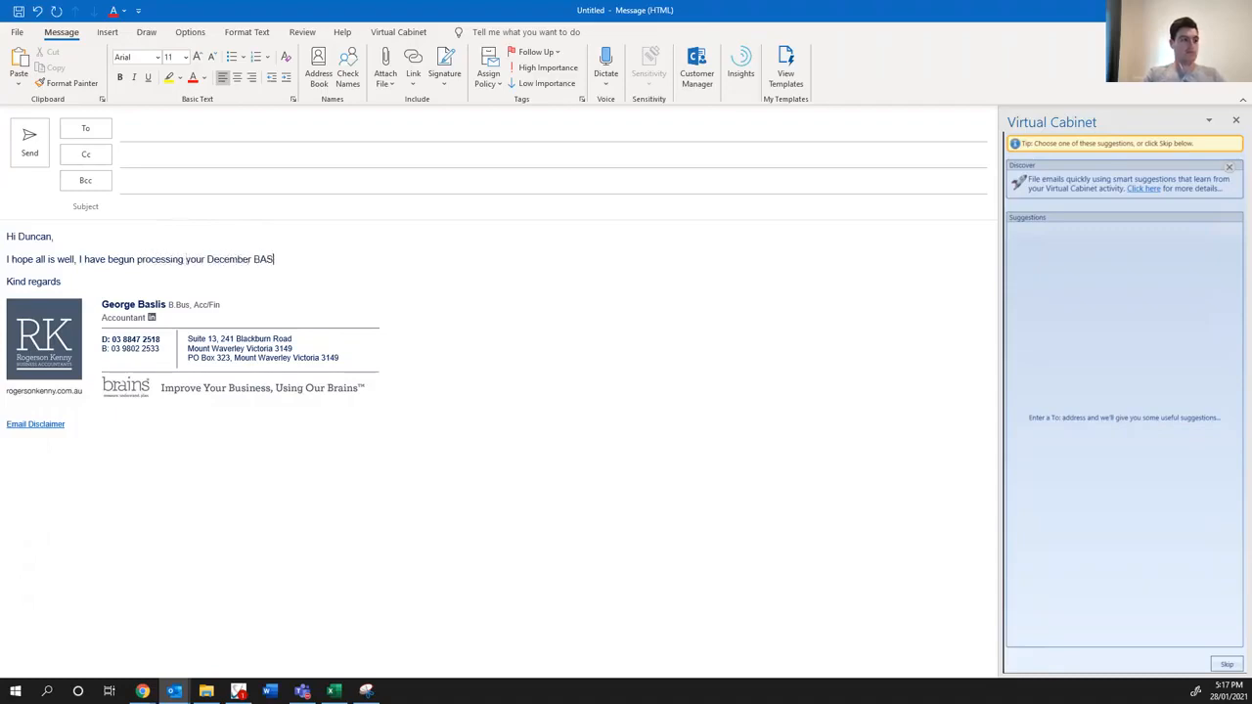
type(" and have a few queries to run by you.")
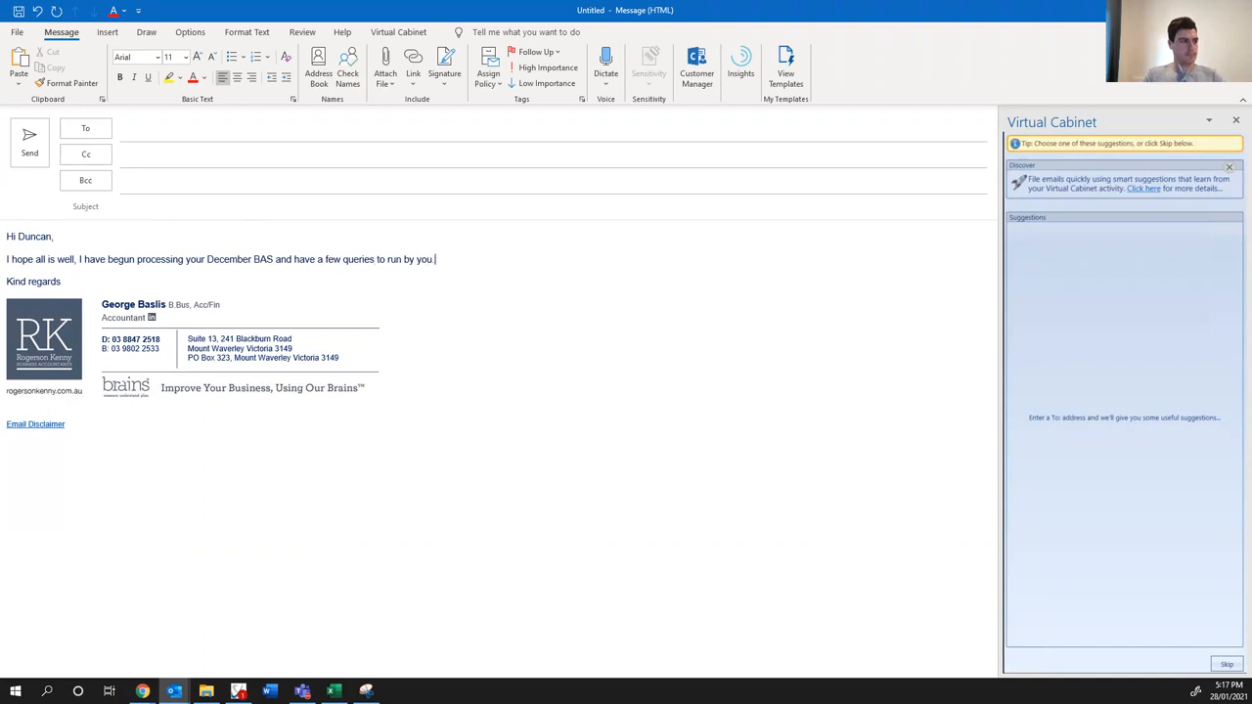
key("Return")
type("D &")
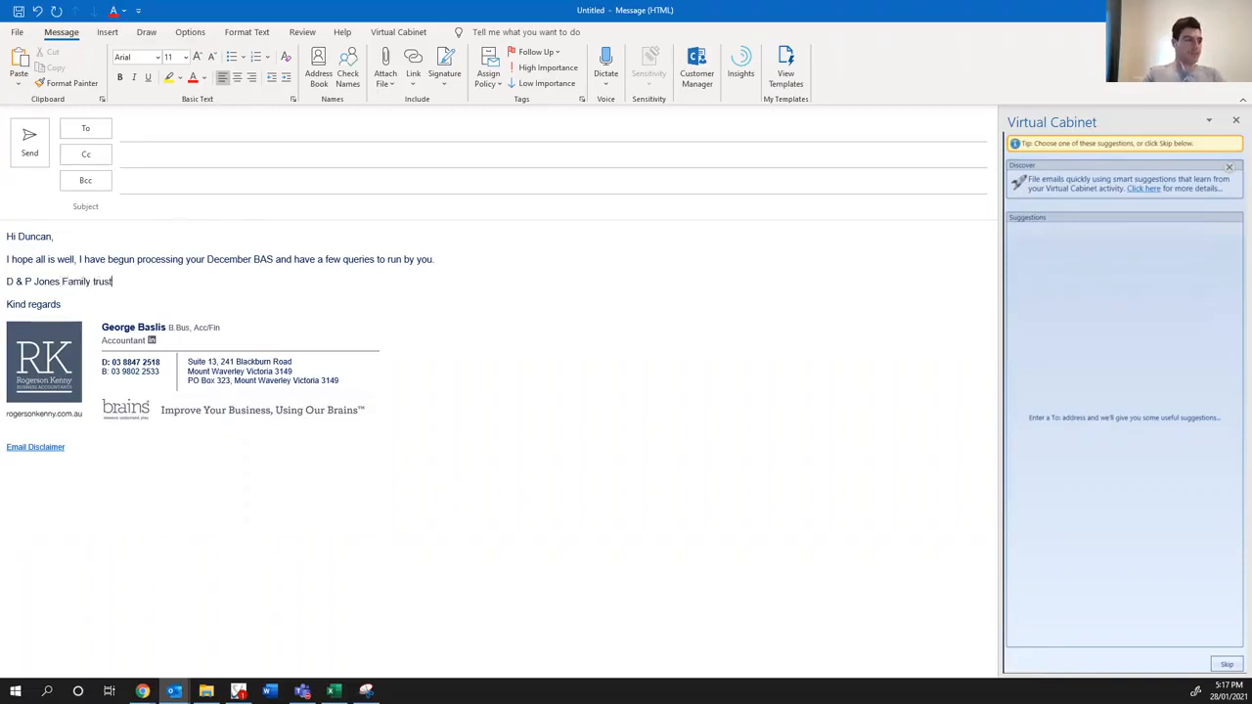
type("P Jones Family t")
key("BackSpace")
type("T")
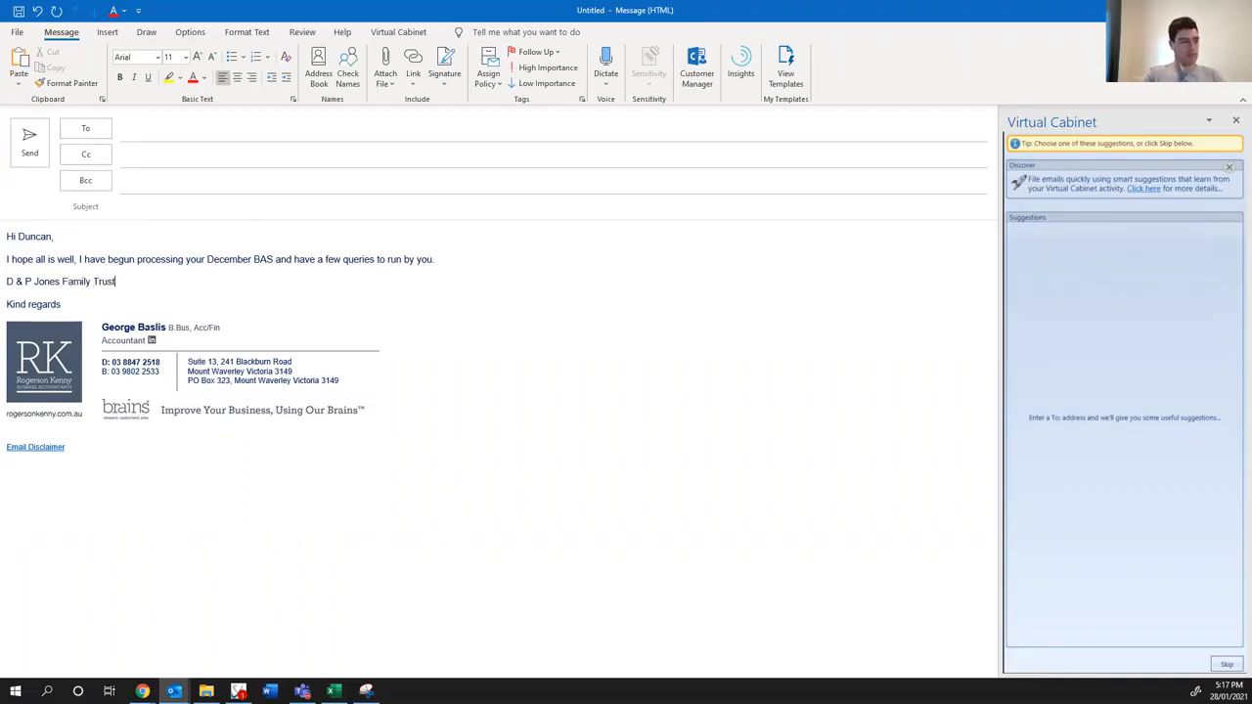
type("rust")
key("Return")
type("- m")
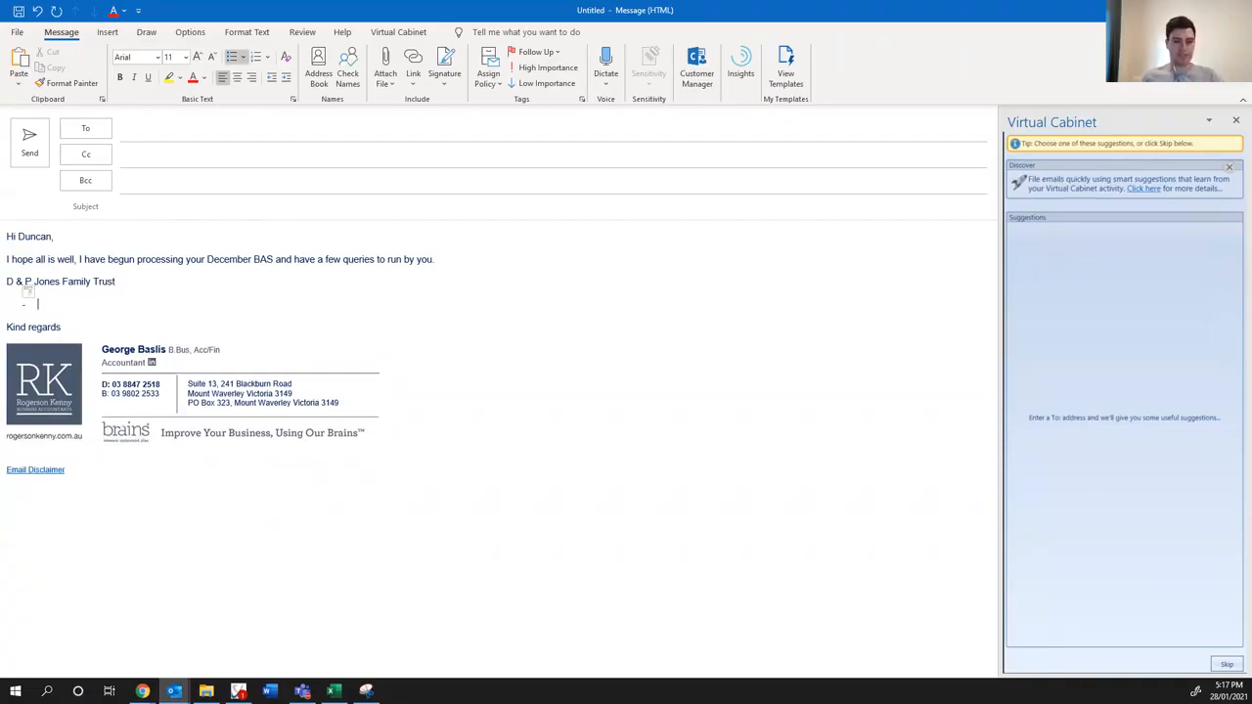
- Switch to Virtual Cabinet and open the filed September BAS Queries email sent to the client in a maximized window
key("alt+Tab")
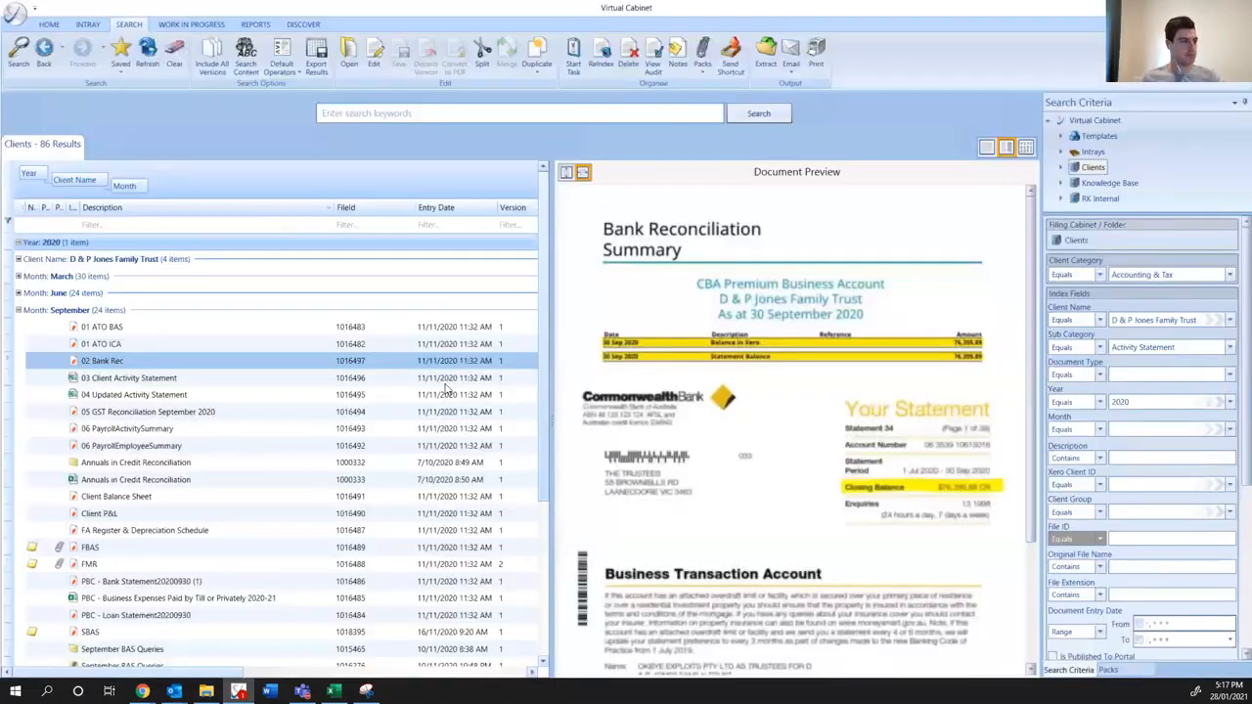
left_click(150, 467)
left_click(144, 648)
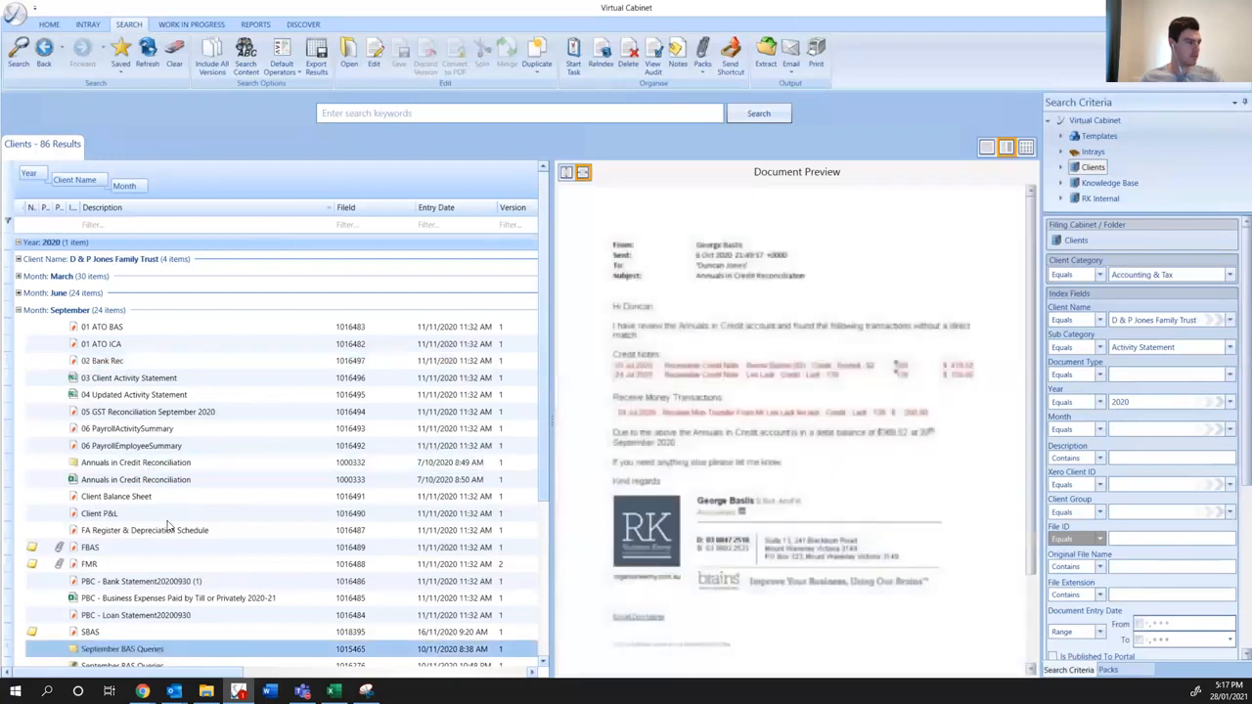
scroll(156, 538, "down", 2)
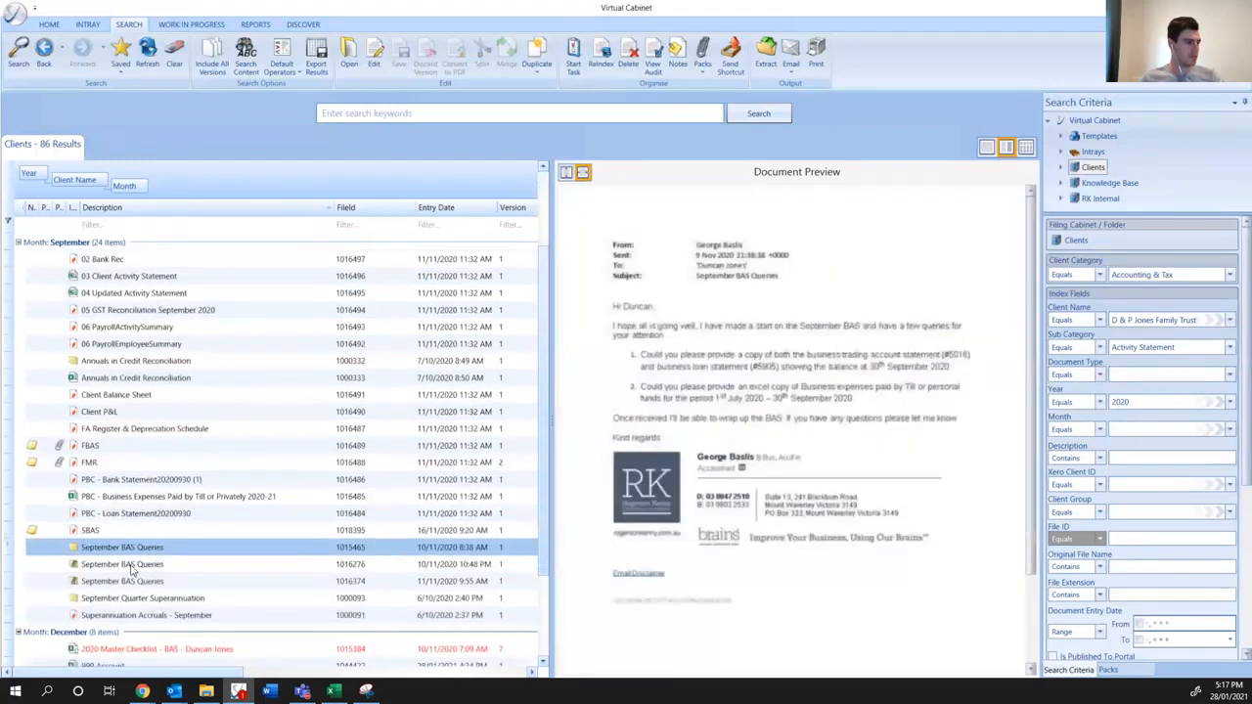
left_click(132, 567)
left_click(132, 548)
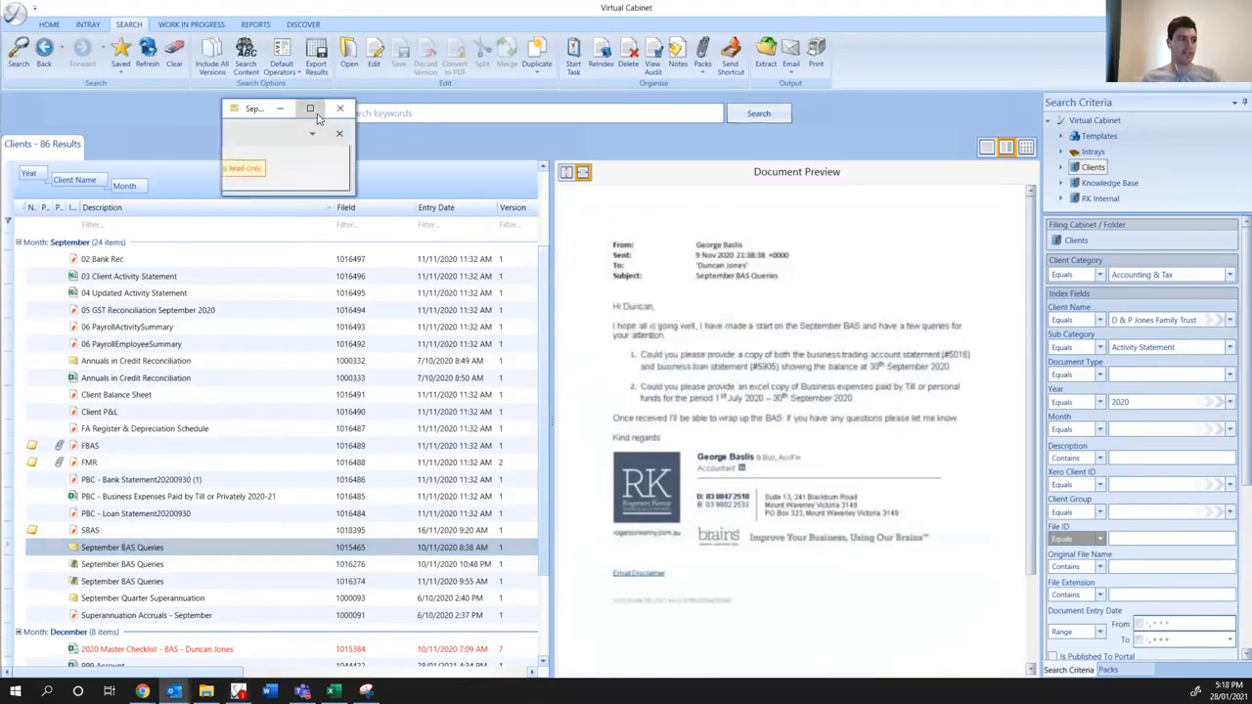
left_click(310, 109)
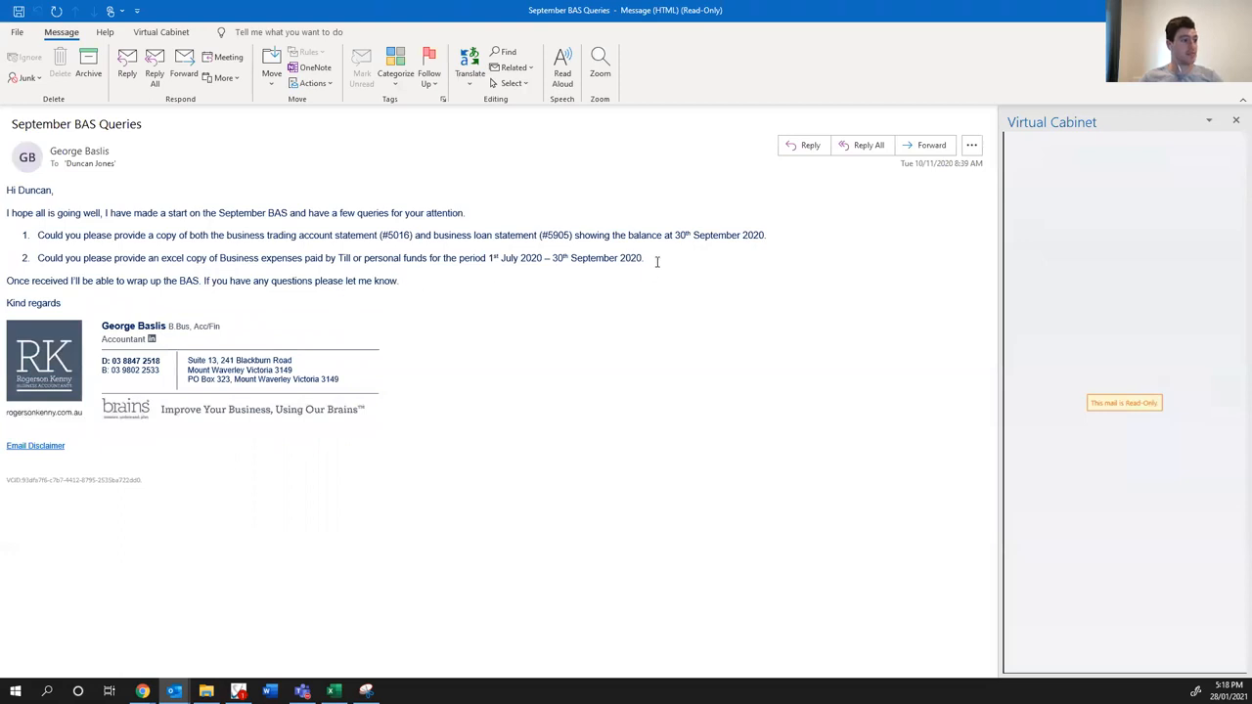
- Copy the two numbered requests from the September BAS Queries email into the dashed list of the new email
left_click_drag(649, 259, 22, 230)
key("ctrl+c")
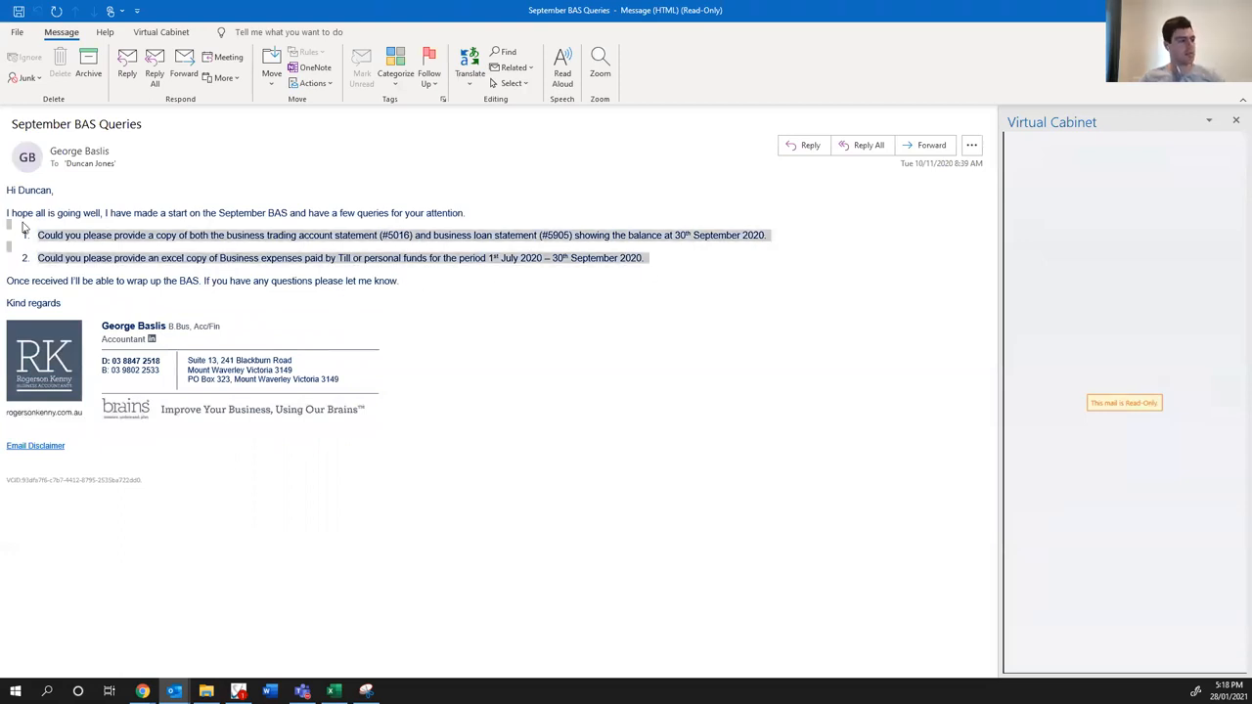
left_click(1236, 9)
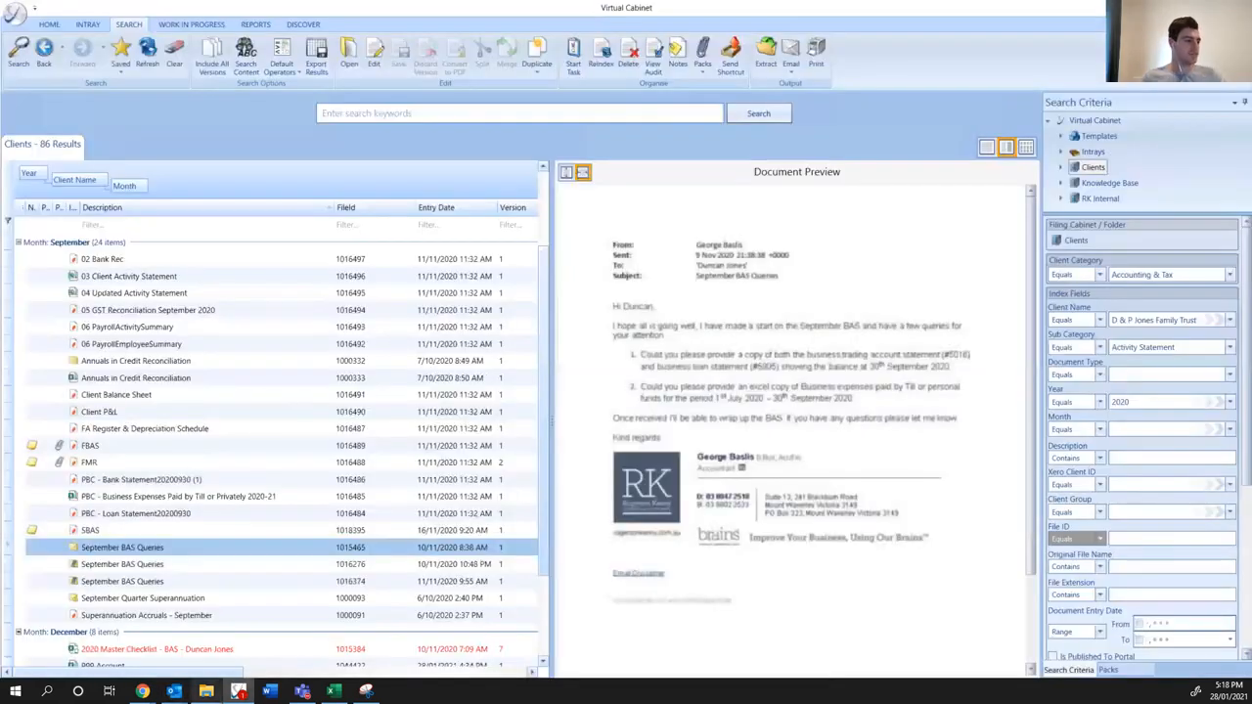
mouse_move(174, 692)
left_click(204, 623)
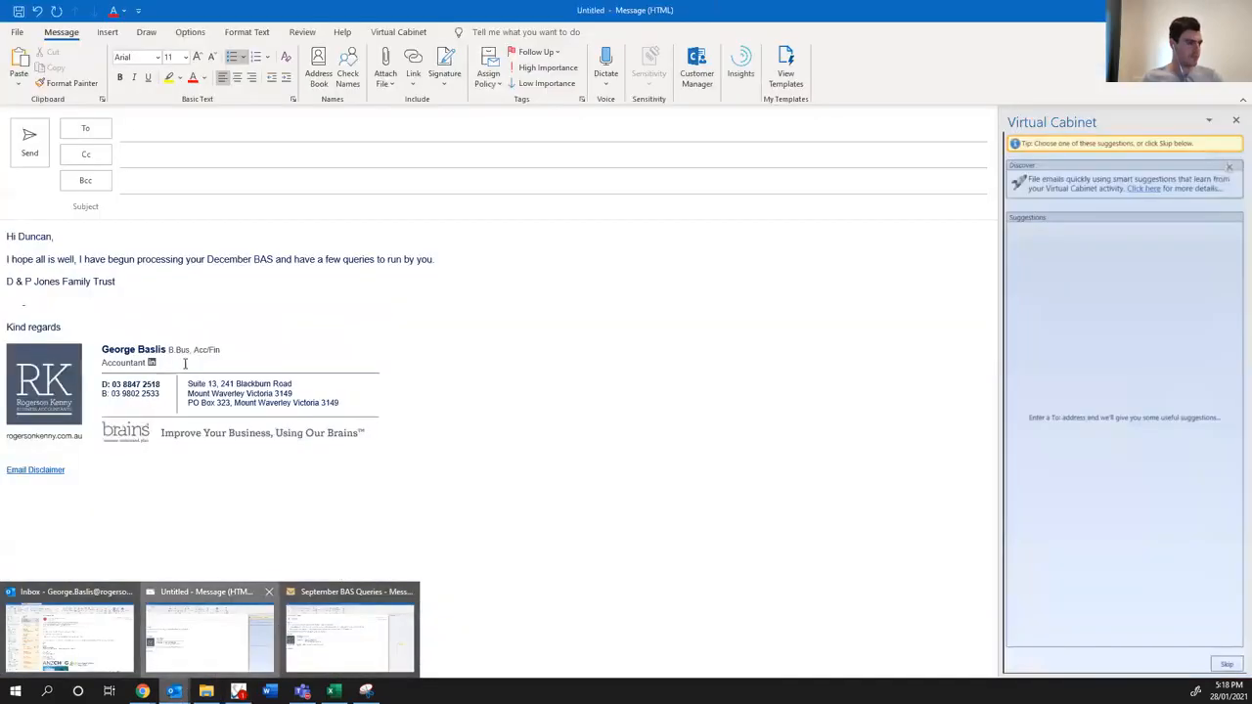
key("ctrl+v")
left_click(61, 303)
key("BackSpace")
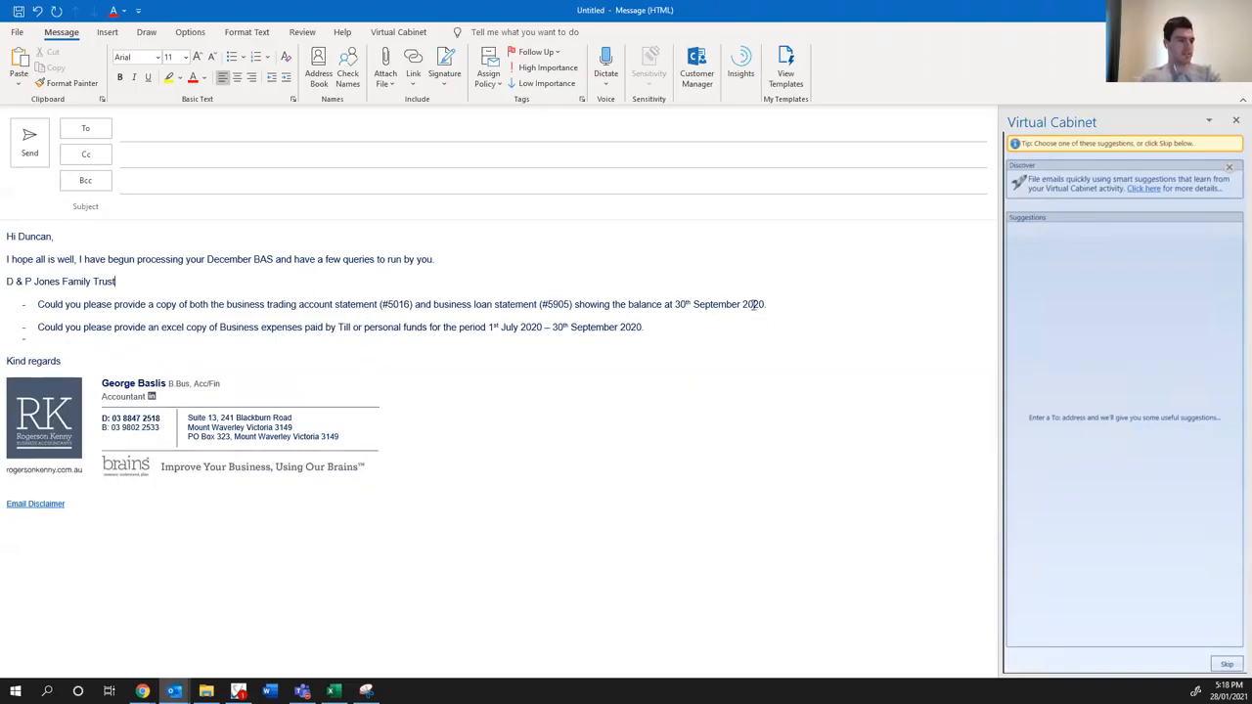
- Change the balance date in the bank and loan statement request to "31st December 2020."
left_click_drag(764, 304, 674, 304)
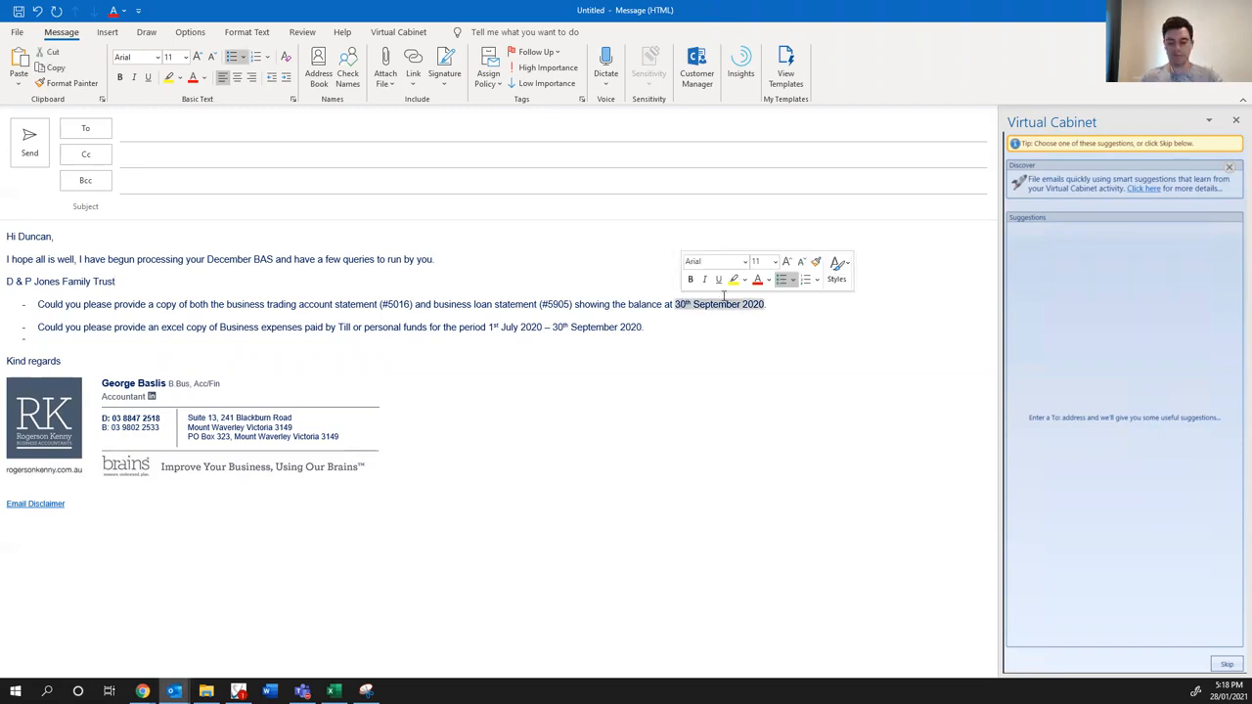
type("31st")
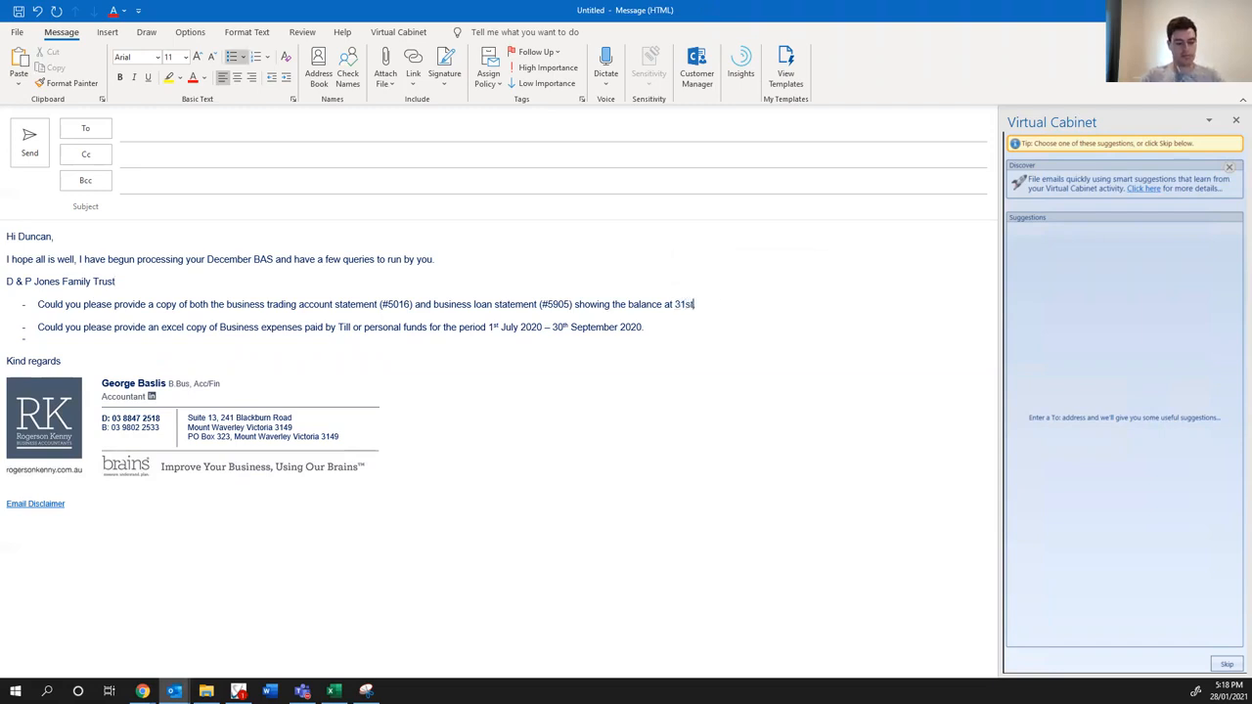
type(" December 2020")
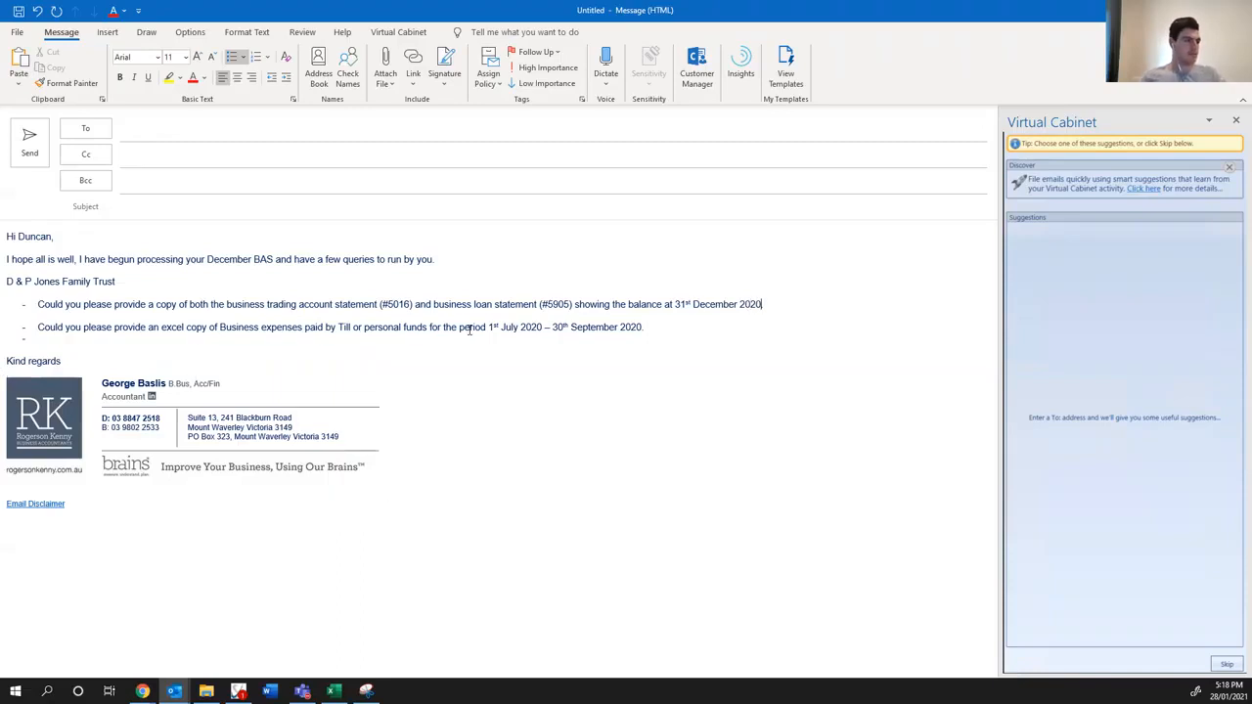
type(".")
- Change the start of the period in the business expenses request to "1st Oct 2020"
left_click(541, 327)
key("BackSpace")
key("BackSpace")
key("BackSpace")
key("BackSpace")
key("BackSpace")
key("BackSpace")
key("BackSpace")
key("BackSpace")
key("BackSpace")
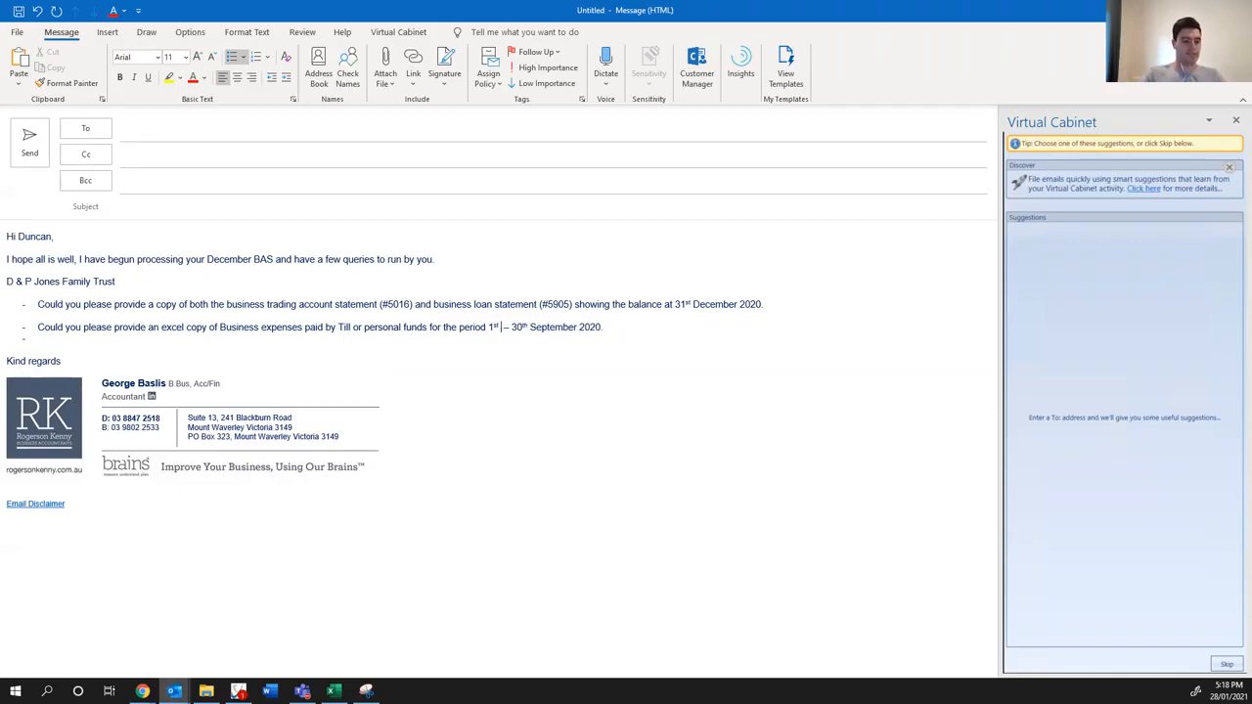
type("Oct")
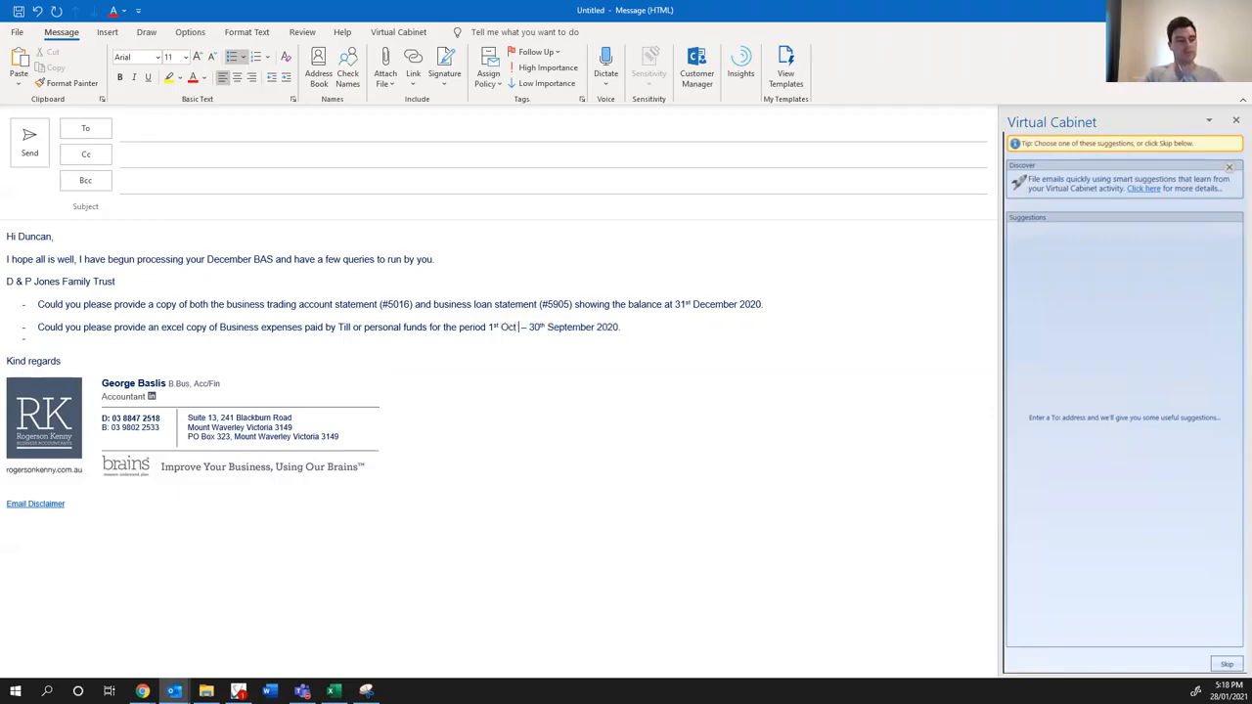
key("BackSpace")
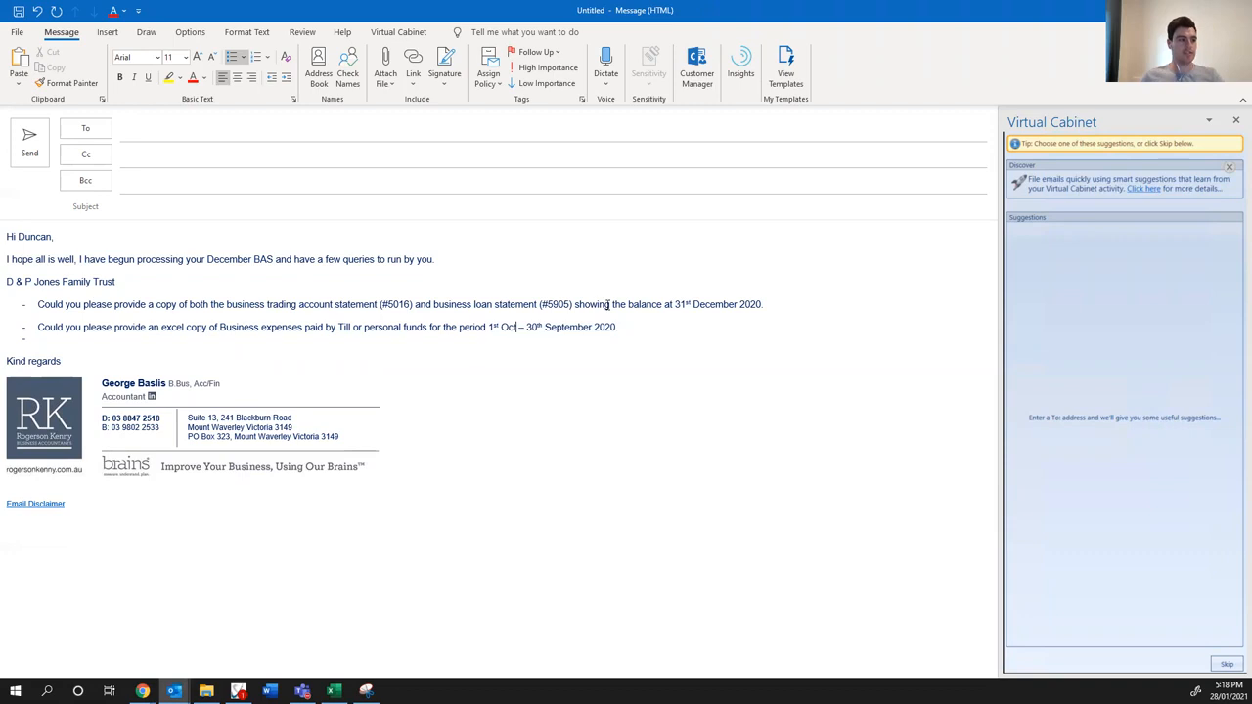
type("2020")
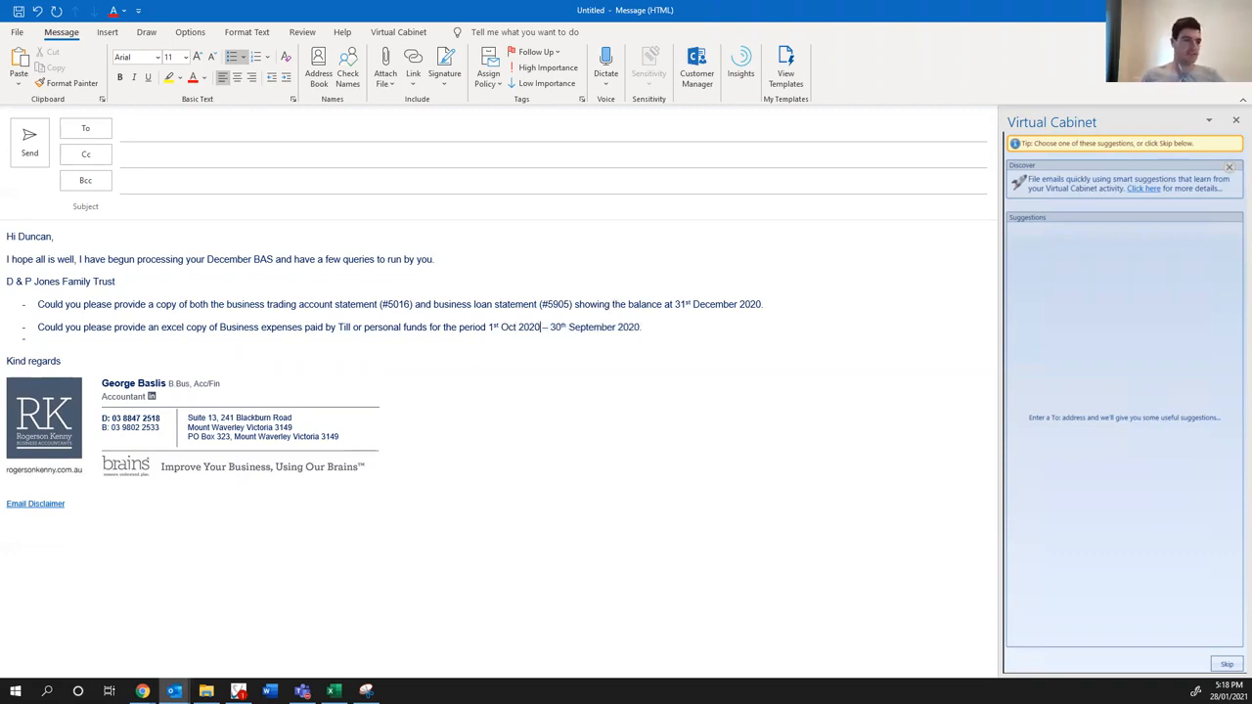
- Change the end of the period in the business expenses request to "31st December 2020."
left_click(643, 327)
key("BackSpace")
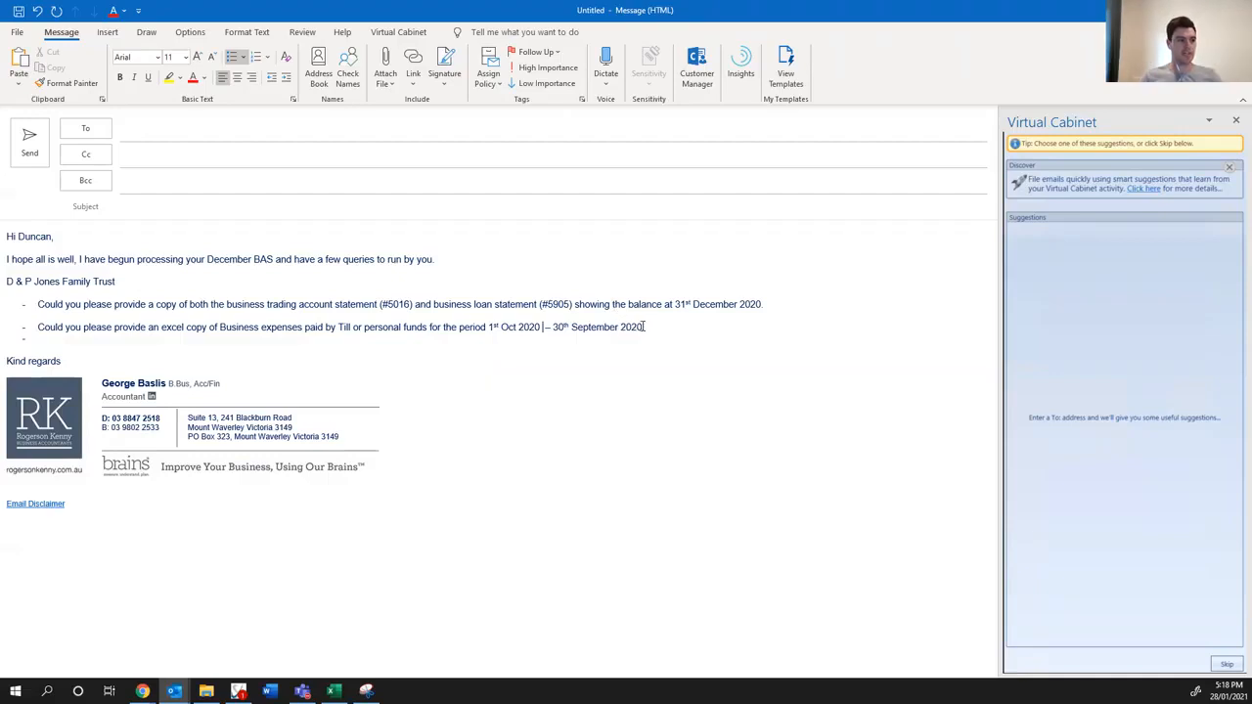
key("BackSpace")
key("BackSpace")
key("BackSpace")
key("BackSpace")
key("BackSpace")
key("BackSpace")
key("BackSpace")
key("BackSpace")
key("BackSpace")
key("BackSpace")
key("BackSpace")
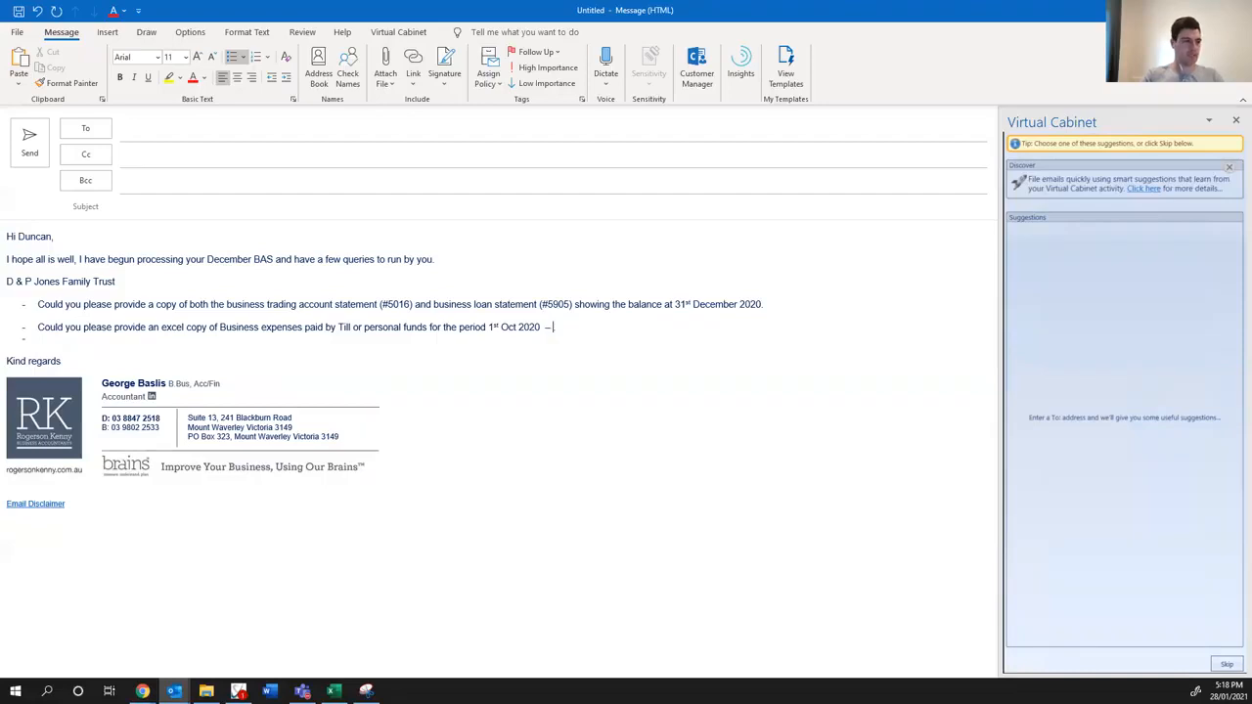
type("31st ")
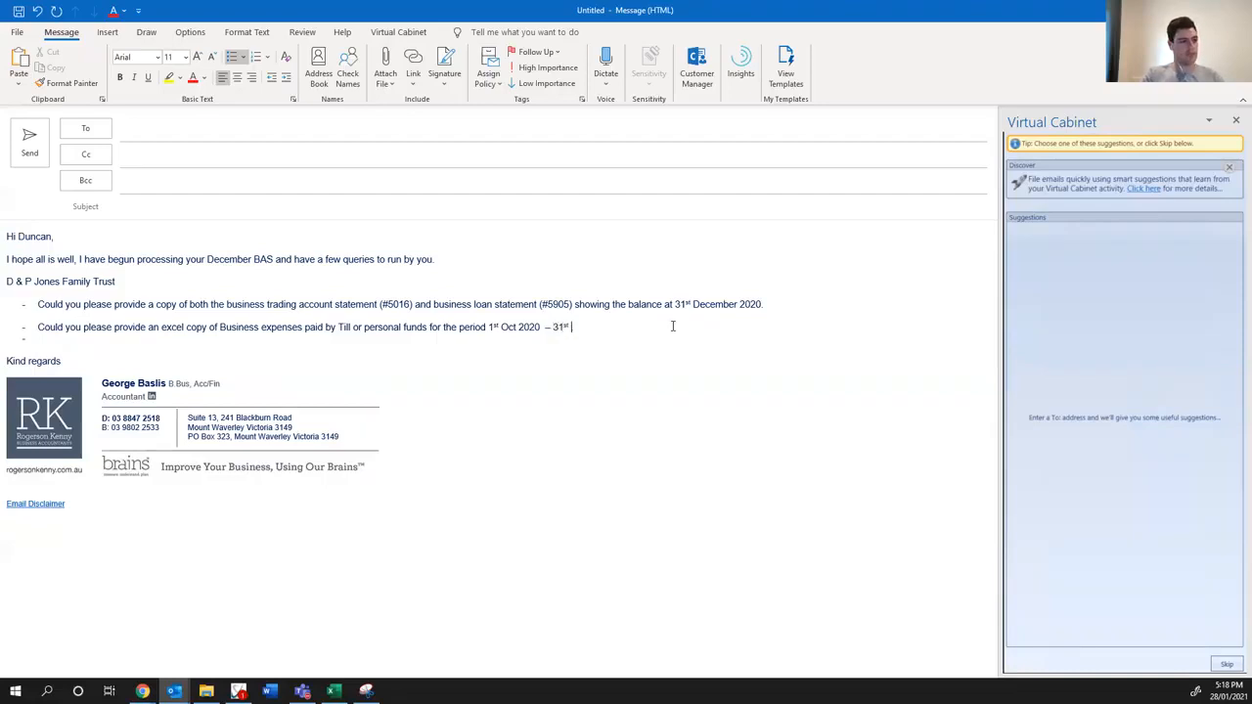
type("December 2020.")
- Replace the empty last list item with a new dashed item that begins "Please see the attached"
key("Down")
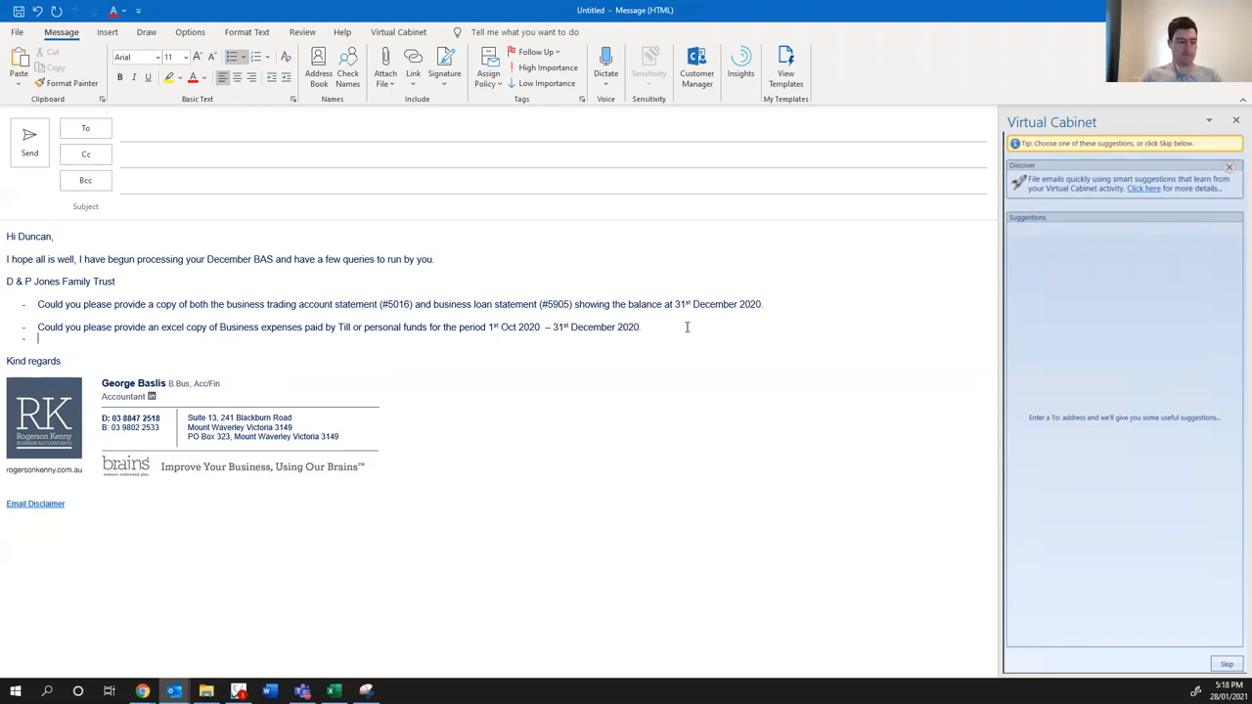
key("Return")
key("BackSpace")
key("BackSpace")
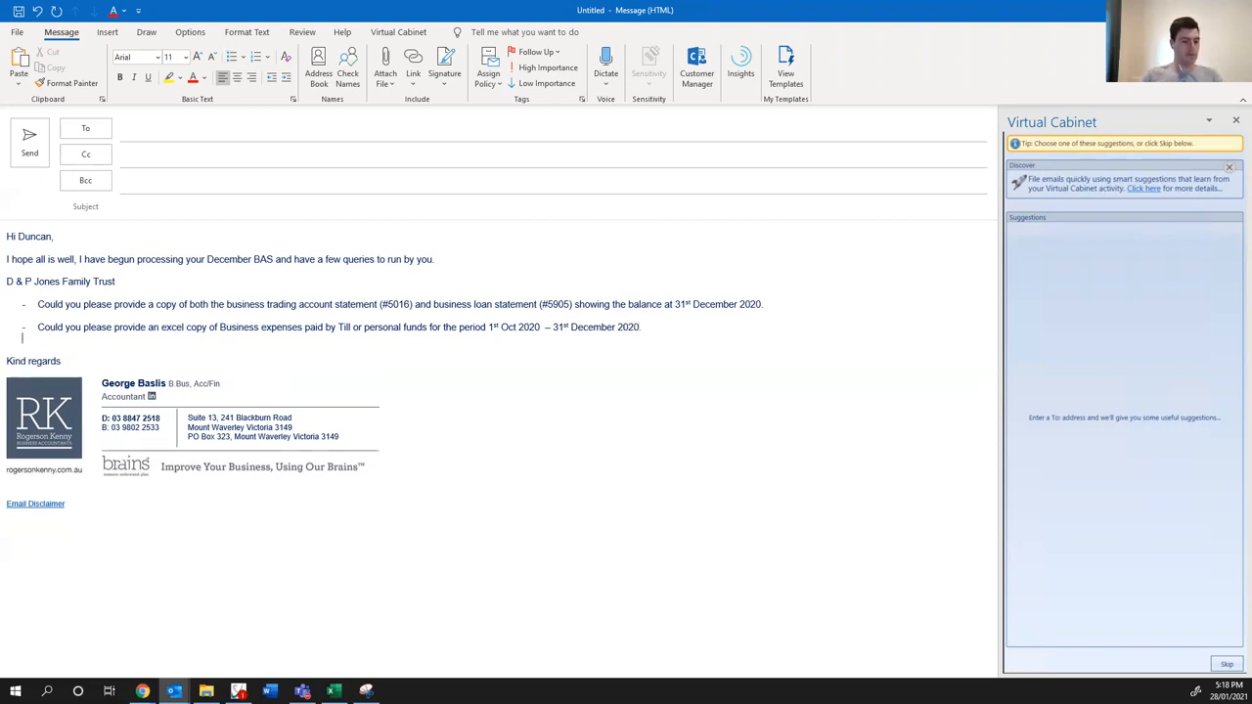
key("Return")
type("- ")
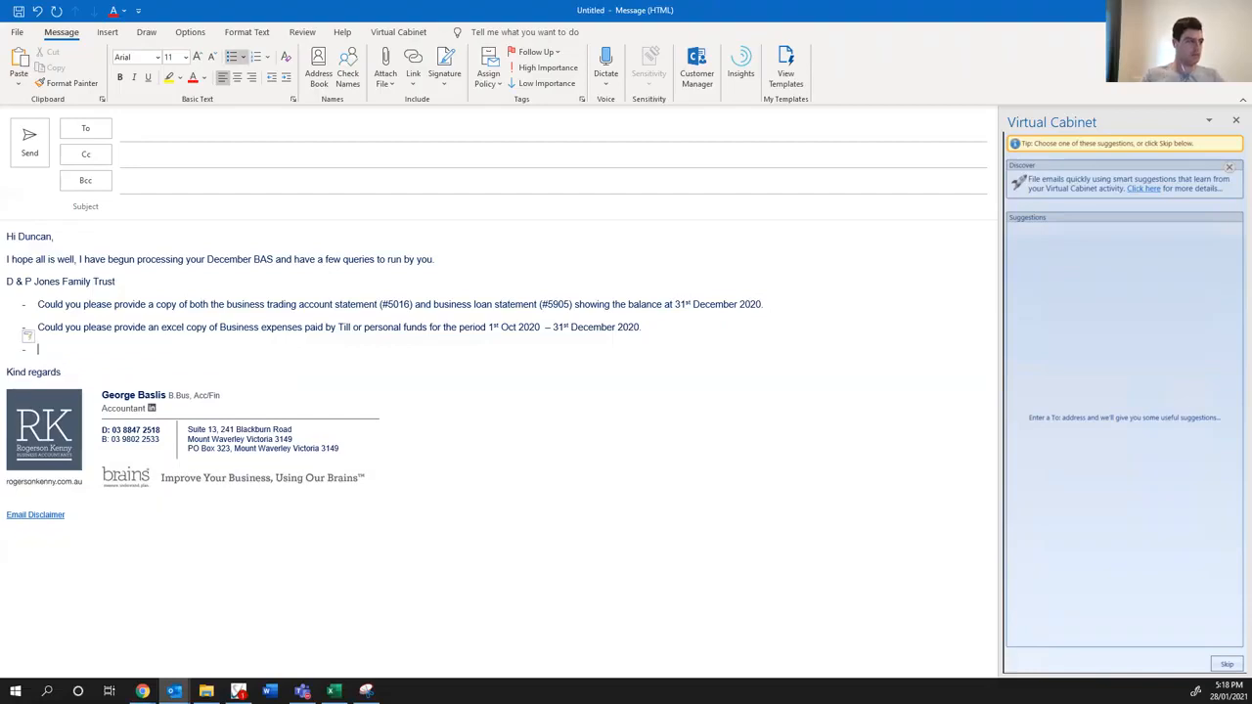
type("Please see the attached")
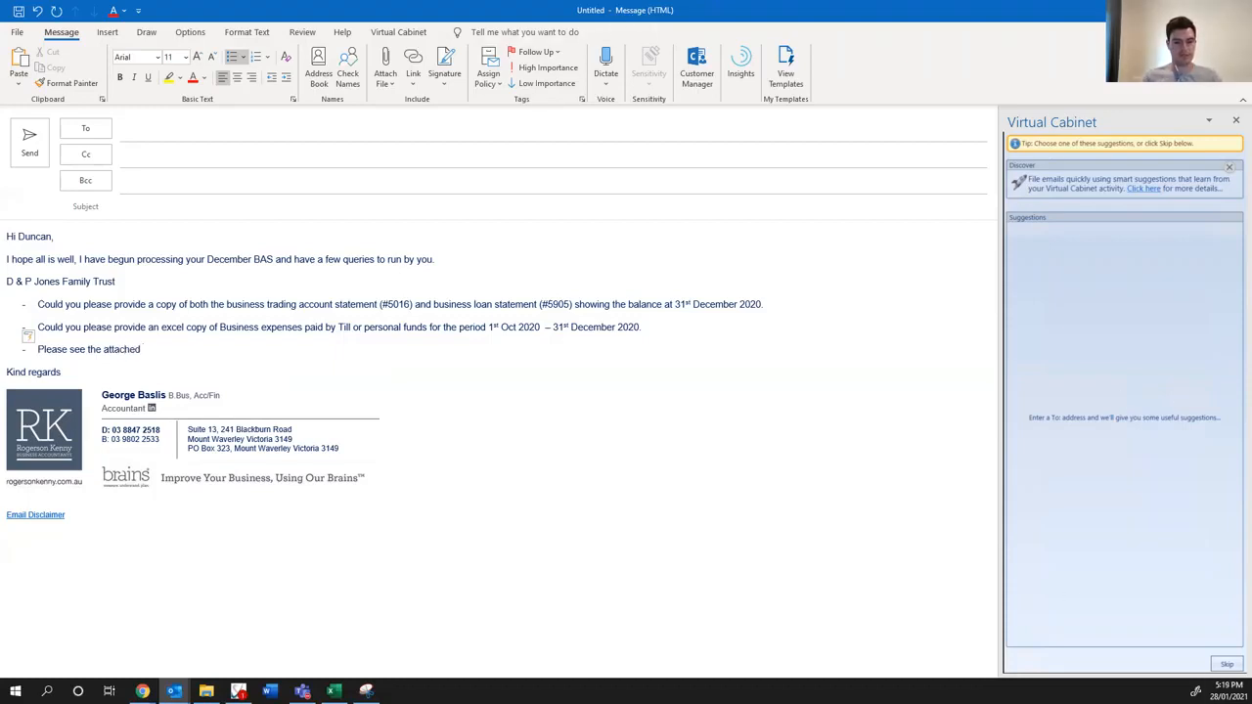
- Attach the downloaded Invoice INV-10820.pdf from the browser to the draft email
key("alt+Tab")
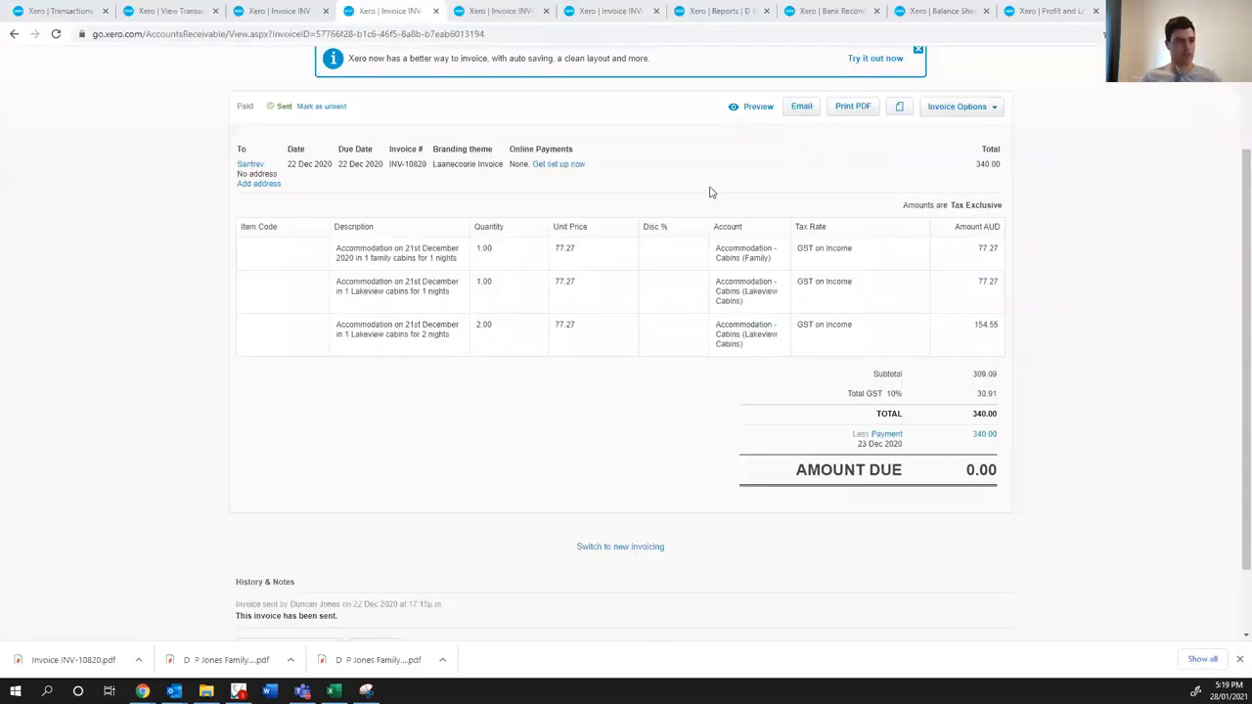
key("alt+Tab")
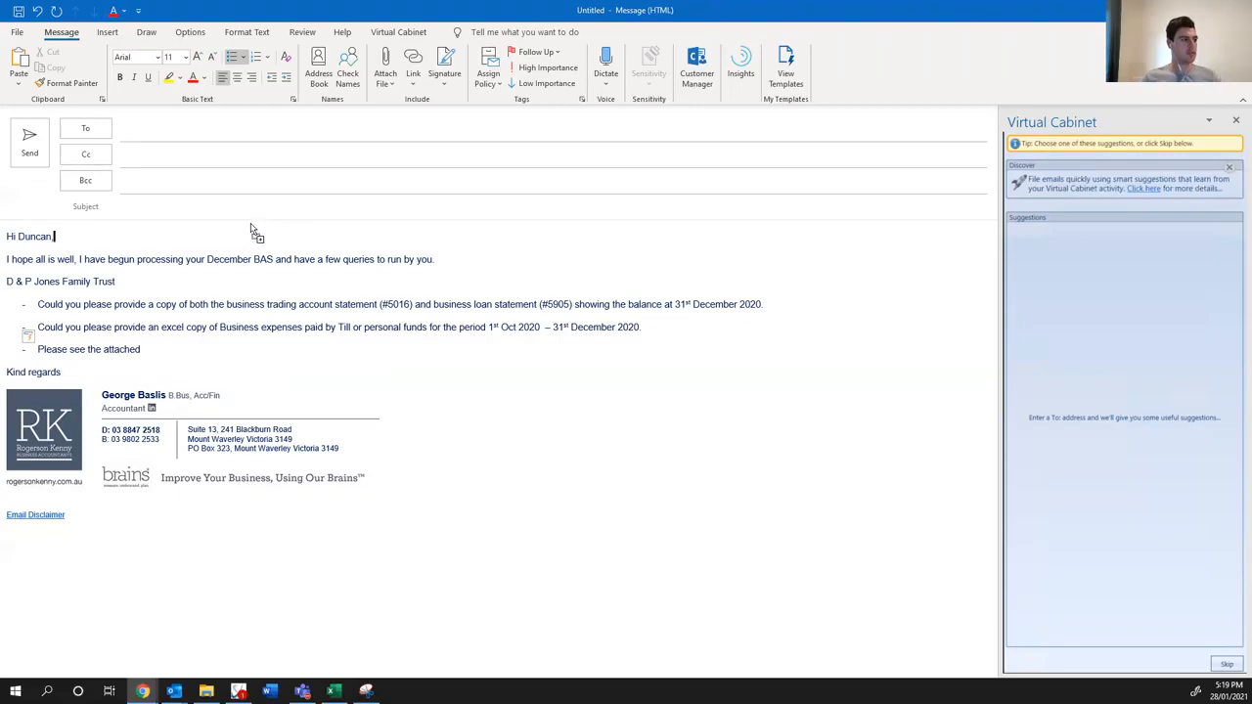
key("ctrl+v")
- Open the attached Invoice INV-10820.pdf from the draft email to check it
left_click(134, 245)
left_click(132, 245)
left_click(91, 269)
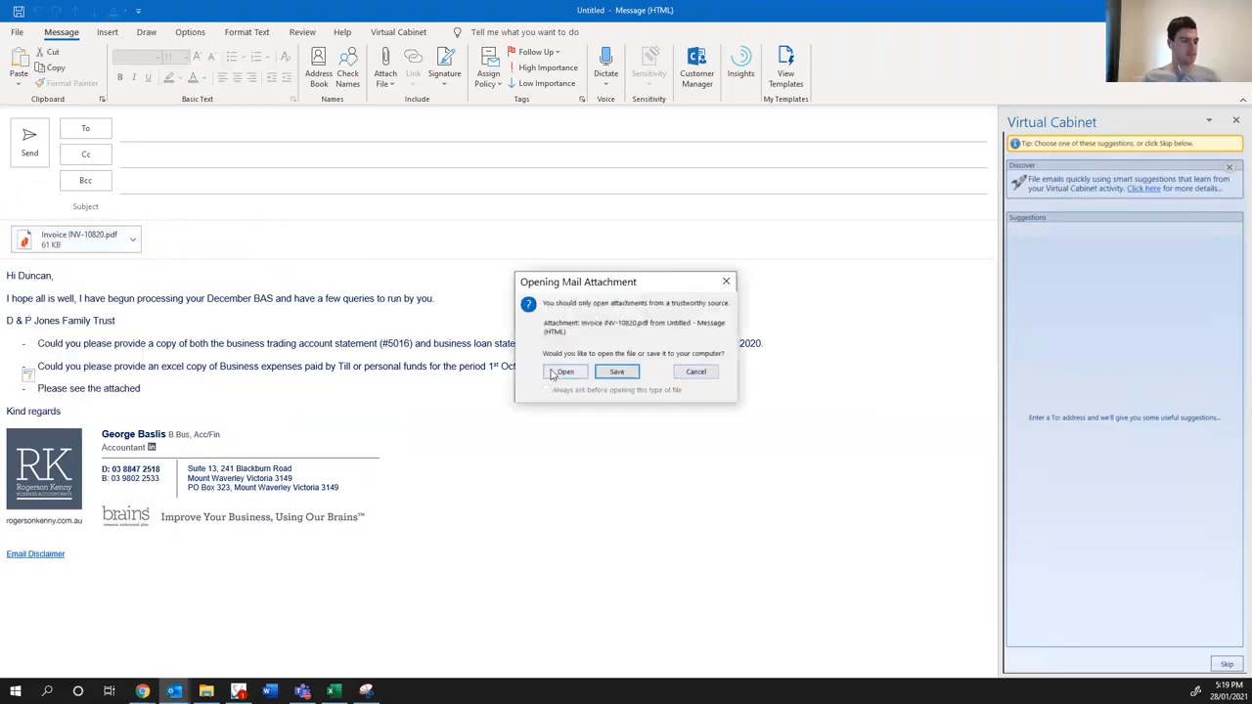
left_click(565, 377)
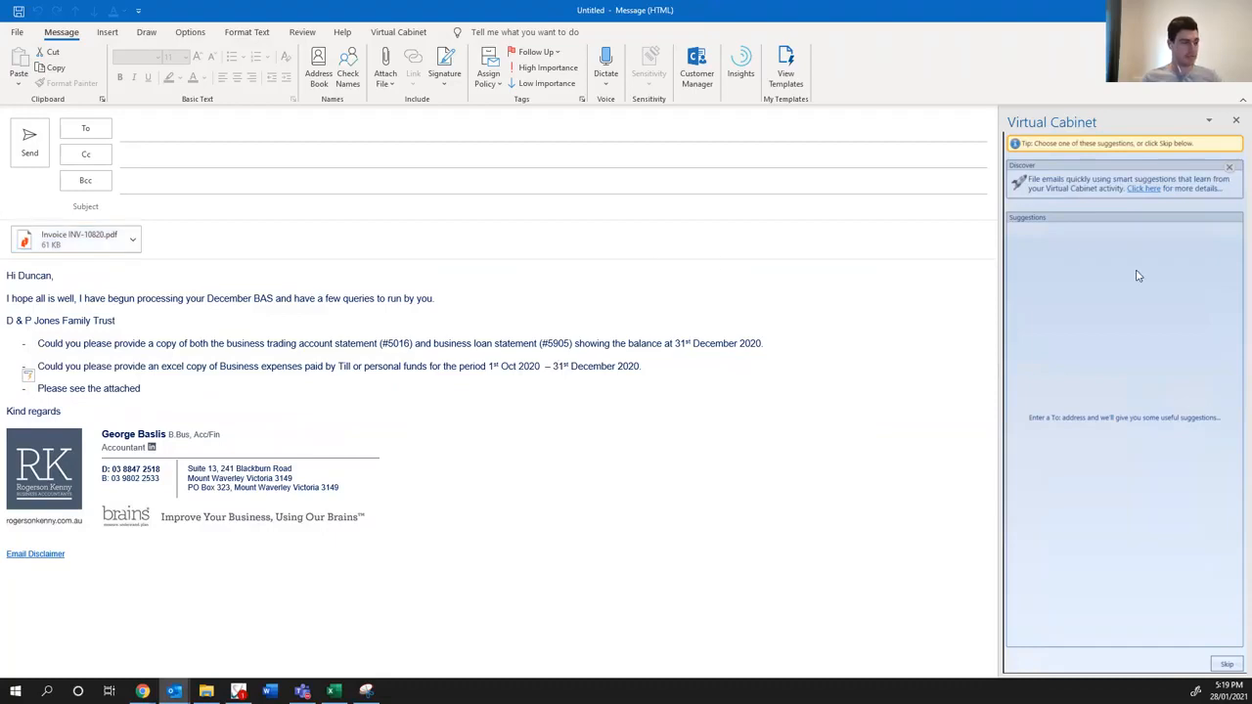
- Continue the last list item with "sales invoice which has been marked as paid on the 23rd December 2020 in"
left_click(192, 391)
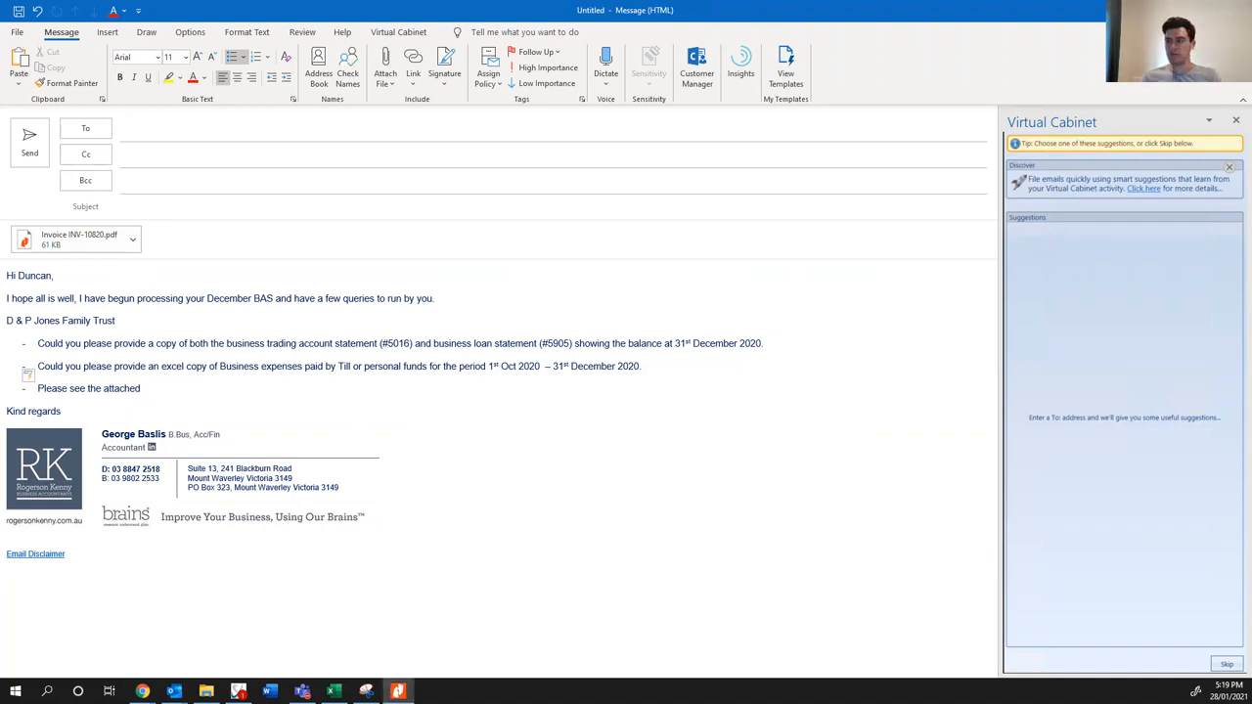
left_click(173, 392)
left_click(168, 389)
type("sales invoice which has been marked as paid on the 2")
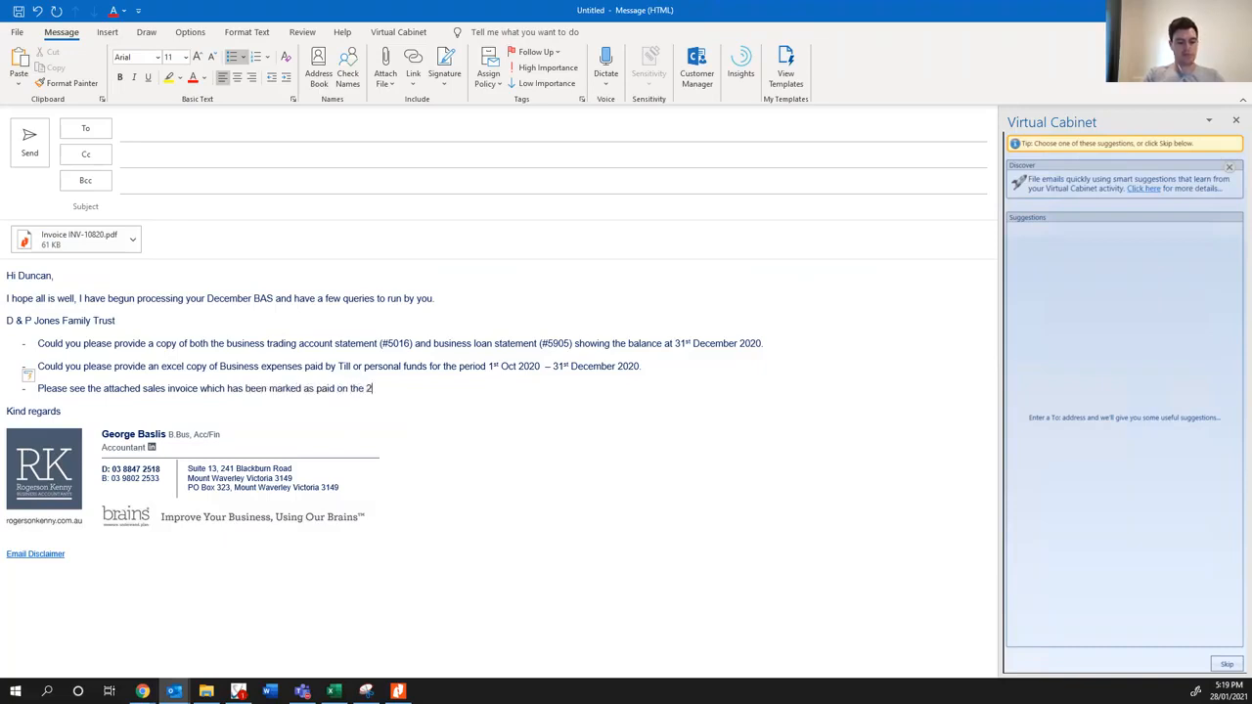
type("3rd December ")
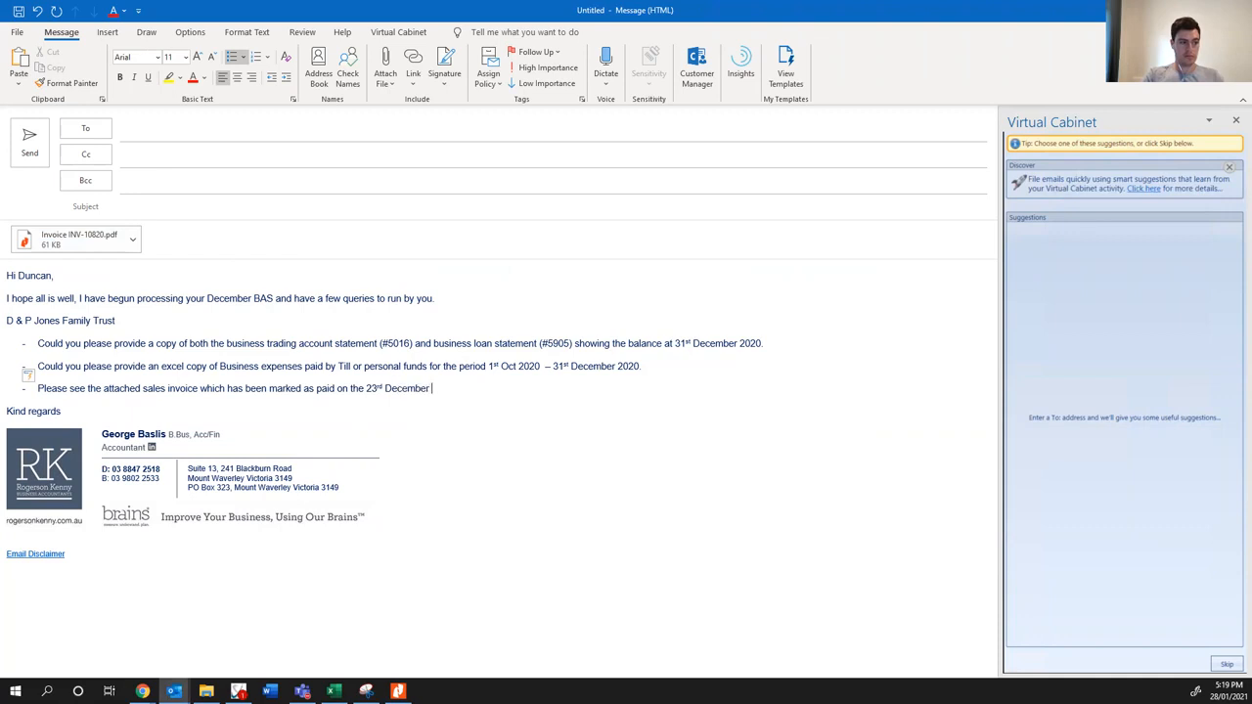
type("2020 in Xero against")
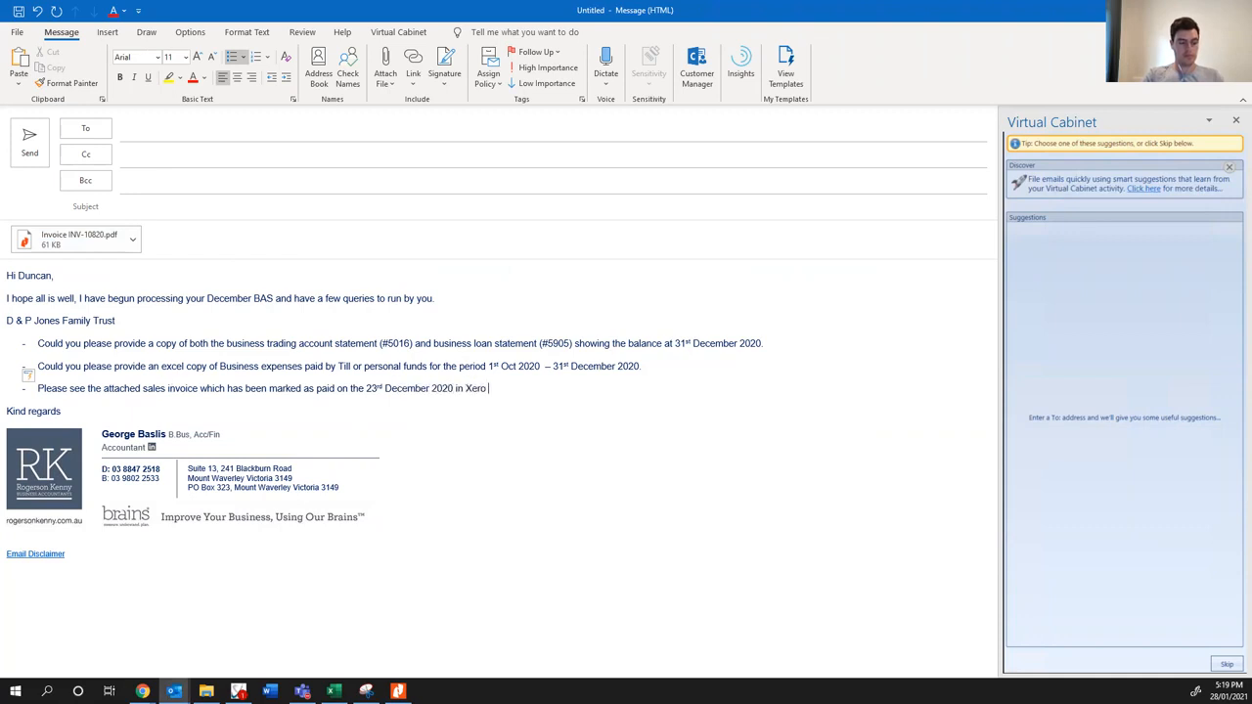
- Extend the invoice query with "Xero to your CBA trading account", naming where the payment was recorded
key("BackSpace")
key("BackSpace")
key("BackSpace")
key("BackSpace")
key("BackSpace")
key("BackSpace")
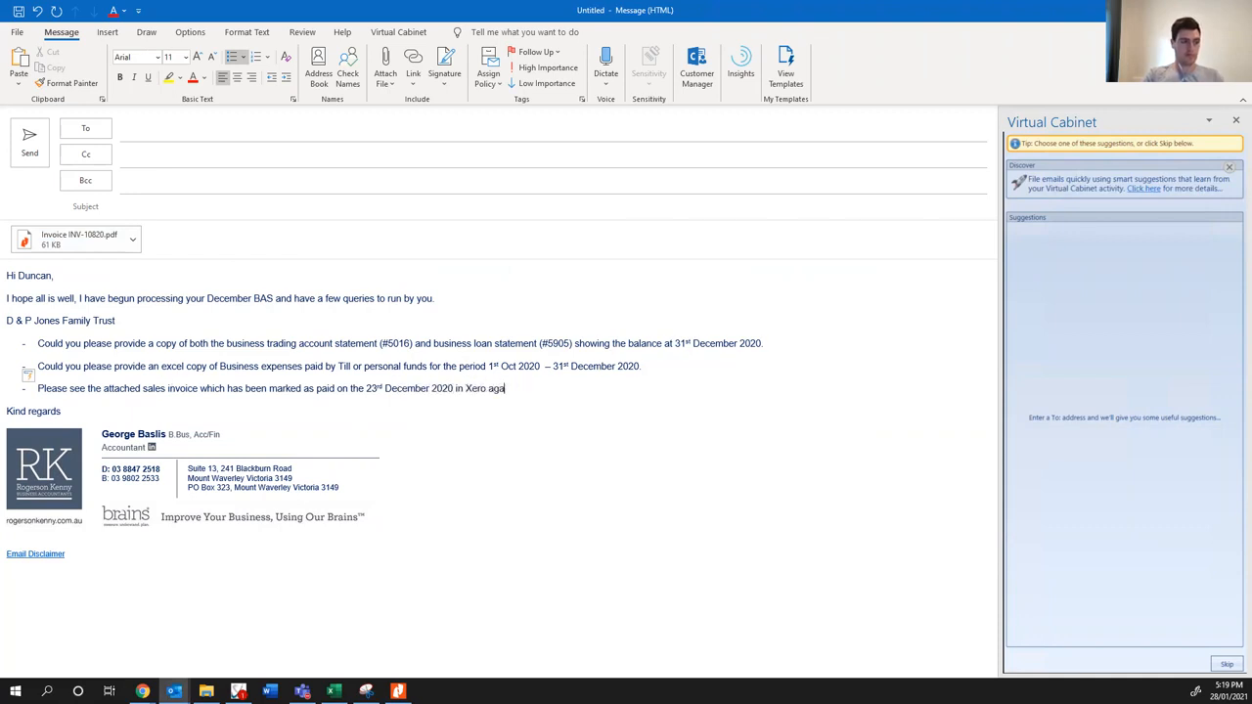
type("from")
key("BackSpace")
key("BackSpace")
key("BackSpace")
key("BackSpace")
key("BackSpace")
key("BackSpace")
key("BackSpace")
key("BackSpace")
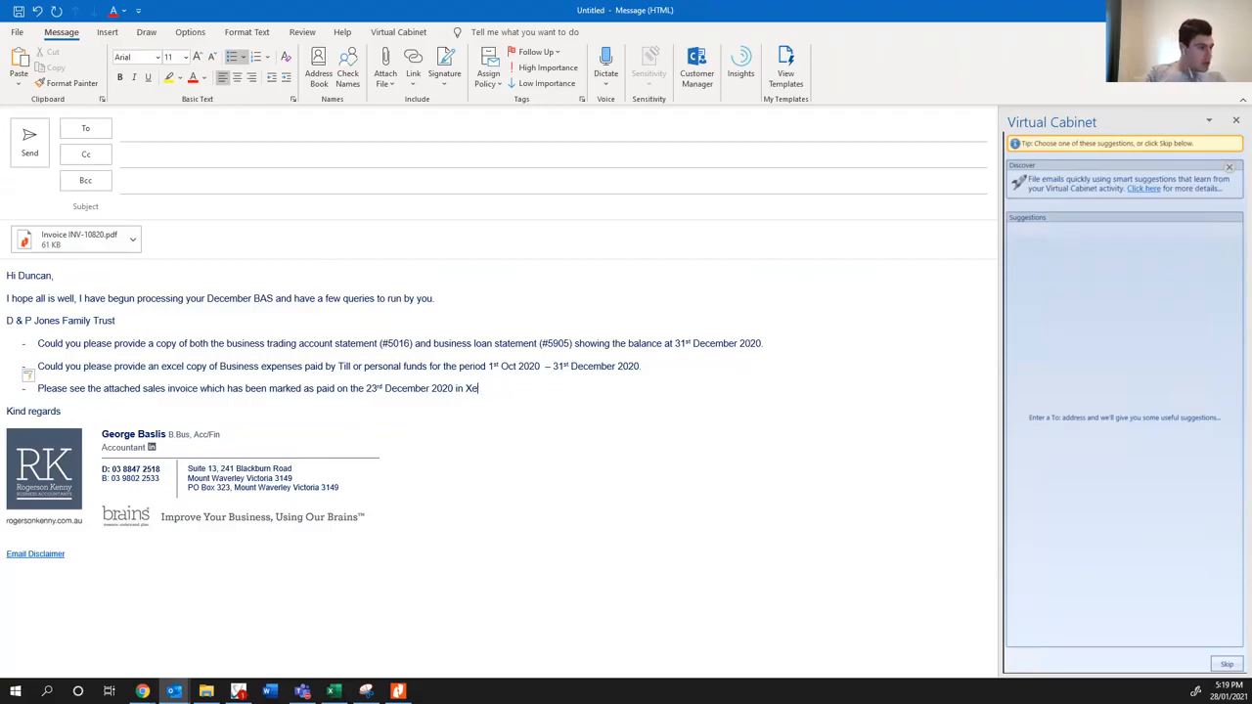
type("ro to your ")
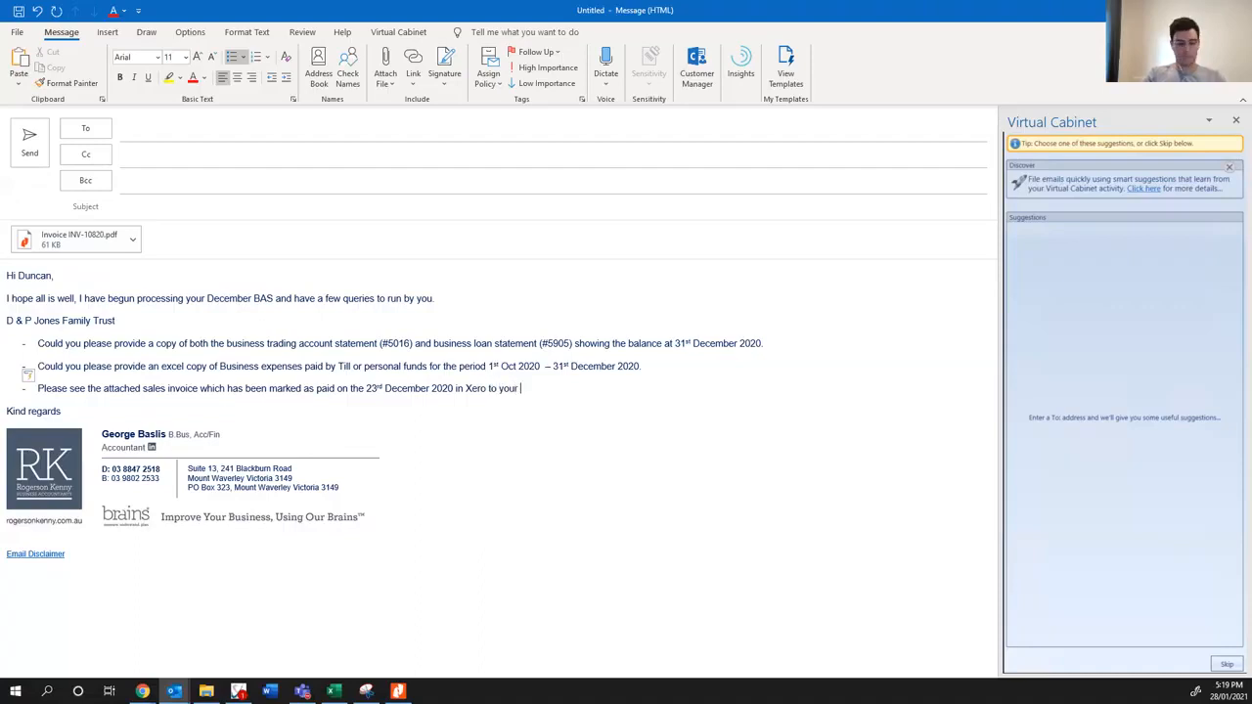
type("byusin")
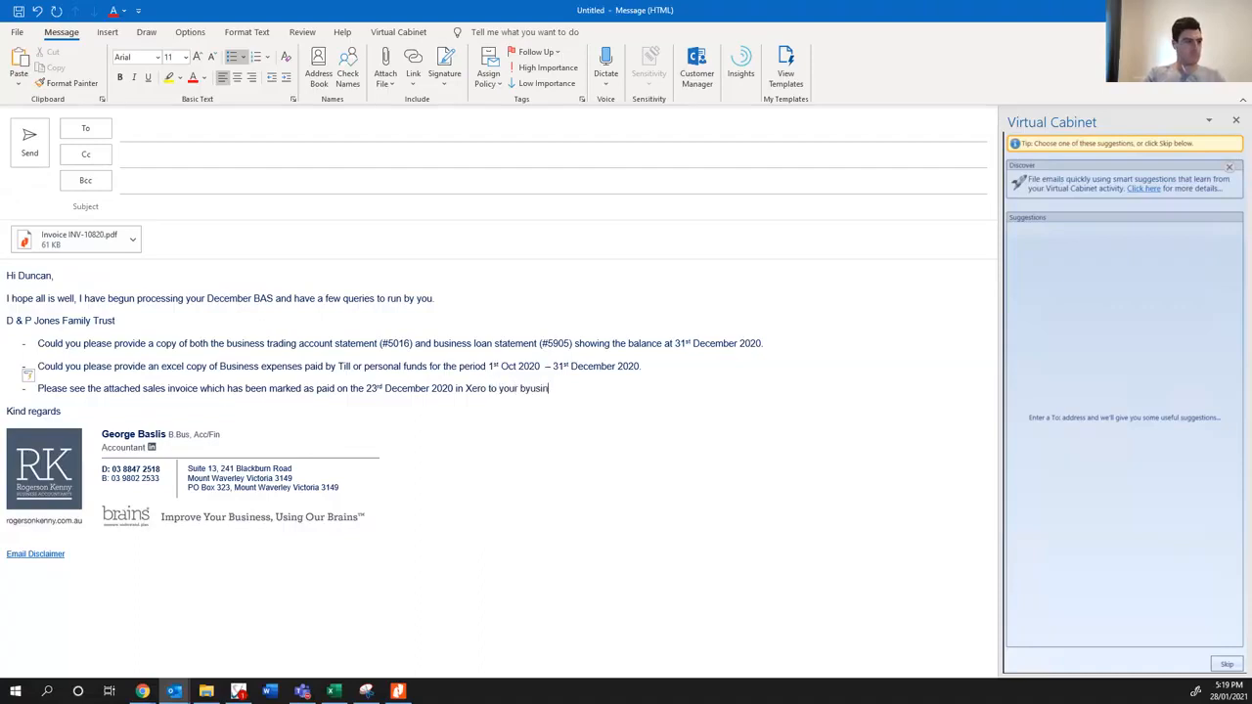
key("BackSpace")
key("BackSpace")
key("BackSpace")
key("BackSpace")
key("BackSpace")
key("BackSpace")
type("CBA trading acc")
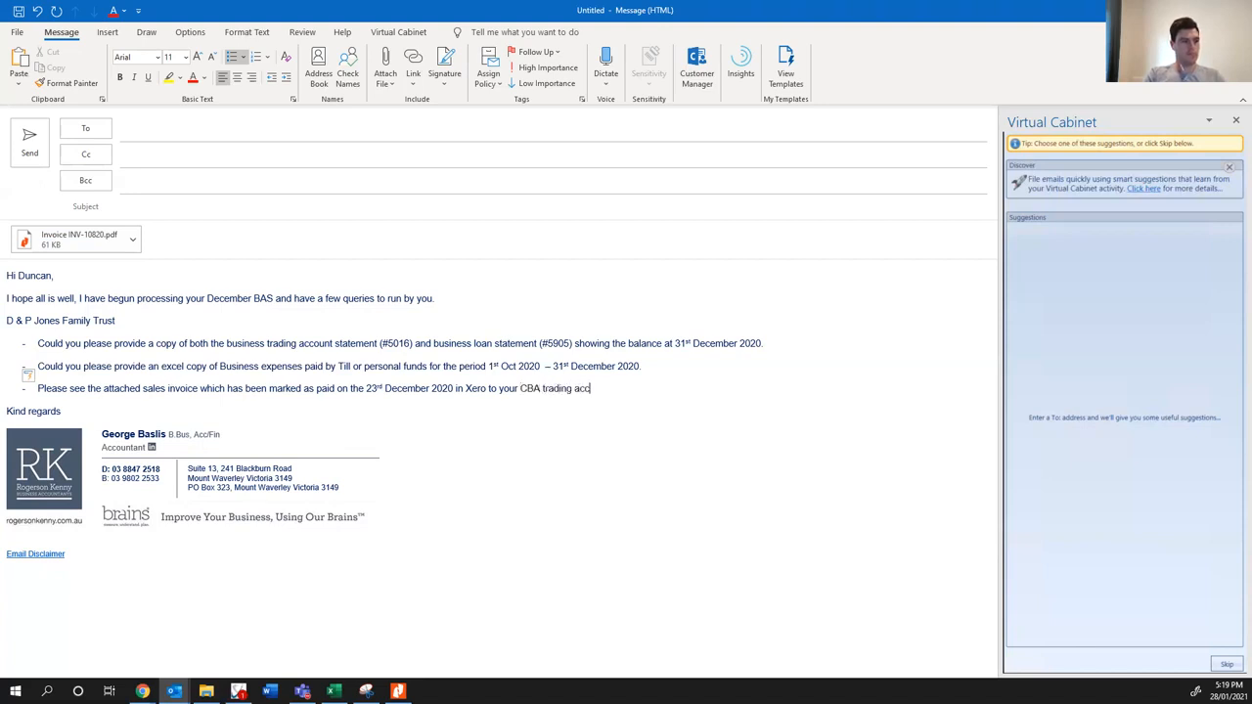
type("ount, however there is no corresponding bank feed lin")
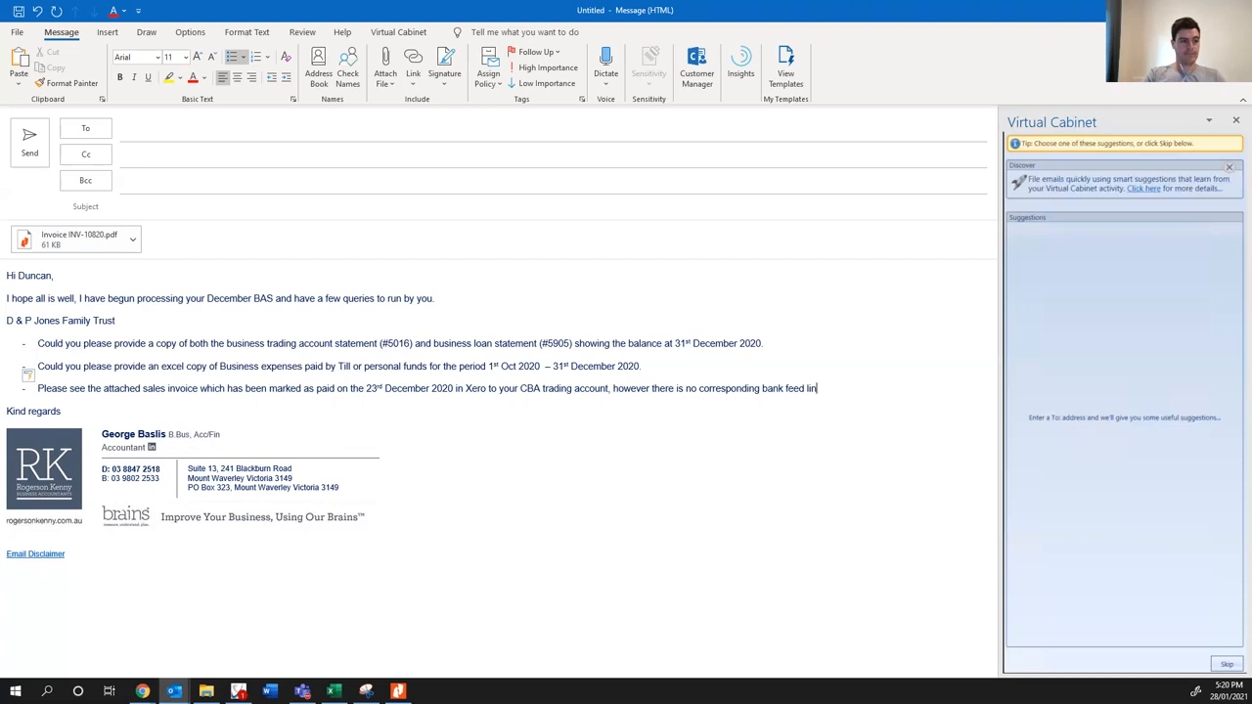
- Add ", however there is no corresponding bank feed line." to the invoice query
type("e. Can you please confirm")
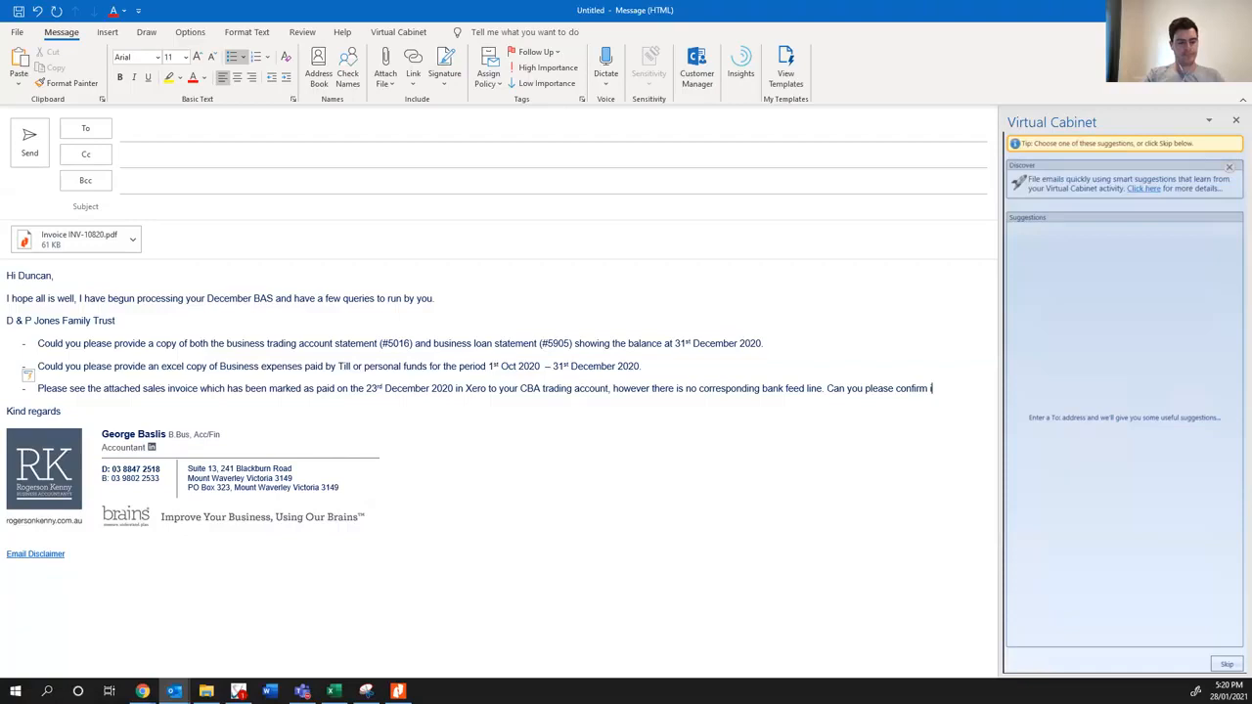
type(" if the payment has been r")
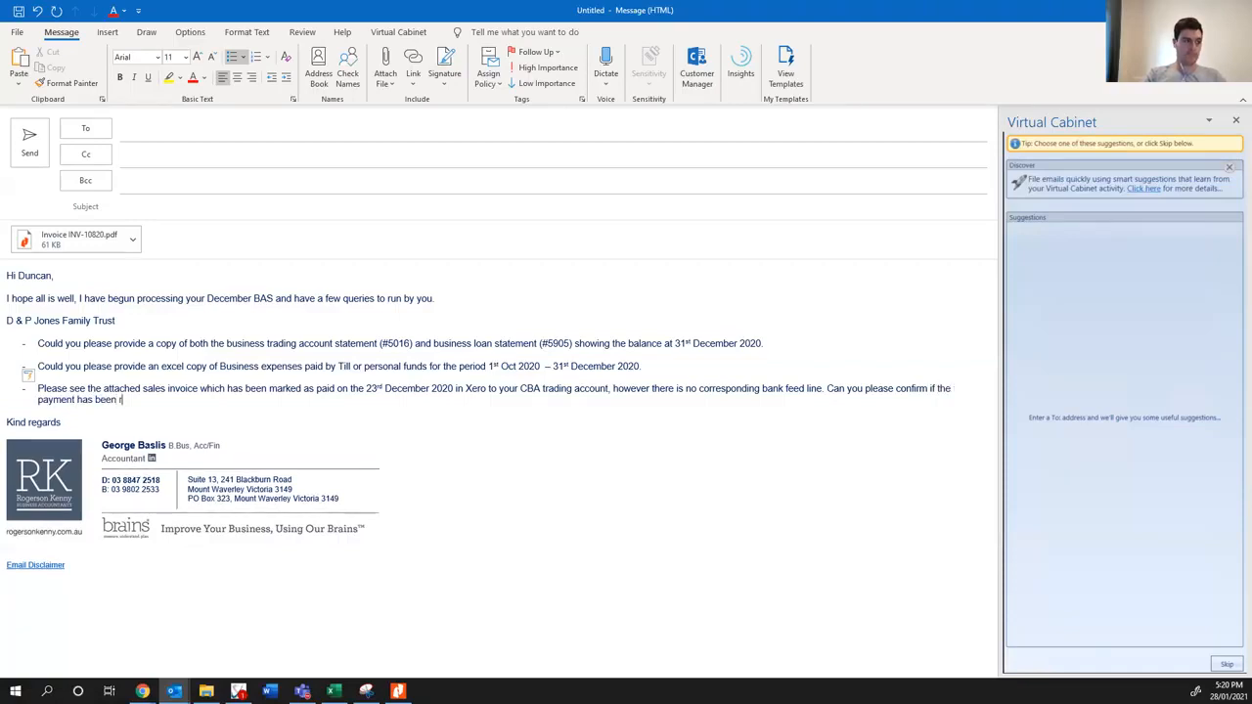
type("eceived or if this")
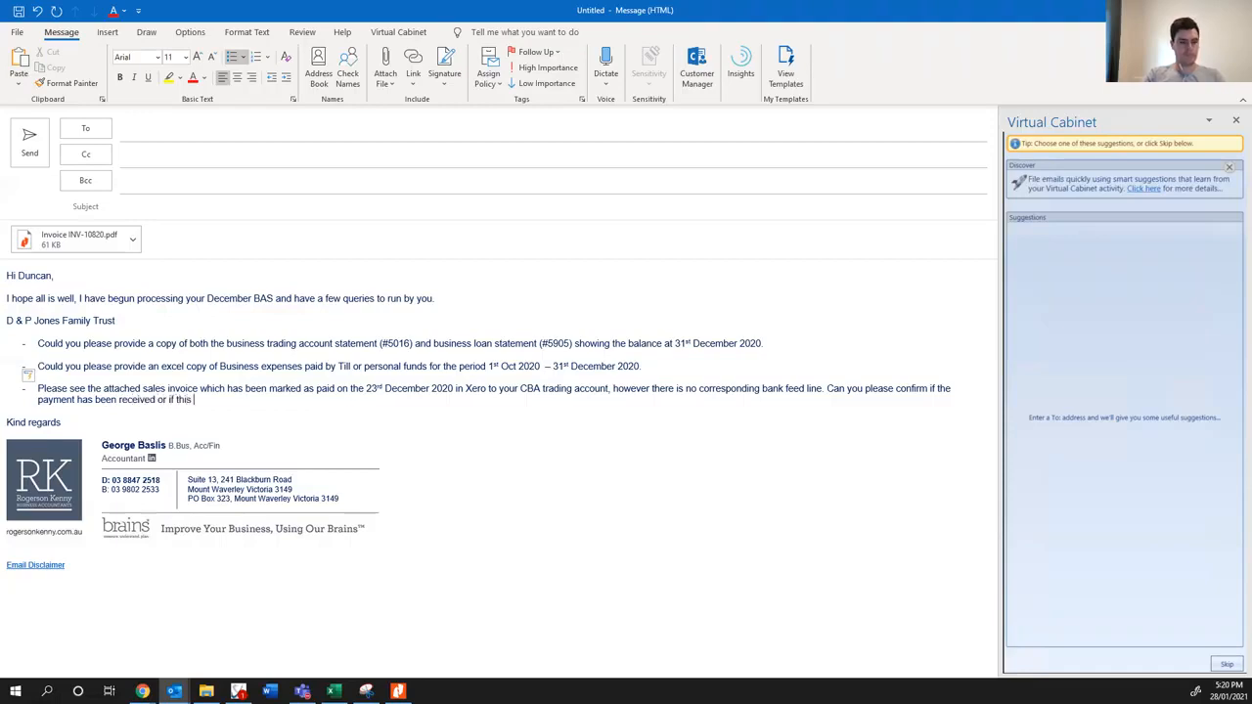
type(" invoice is ")
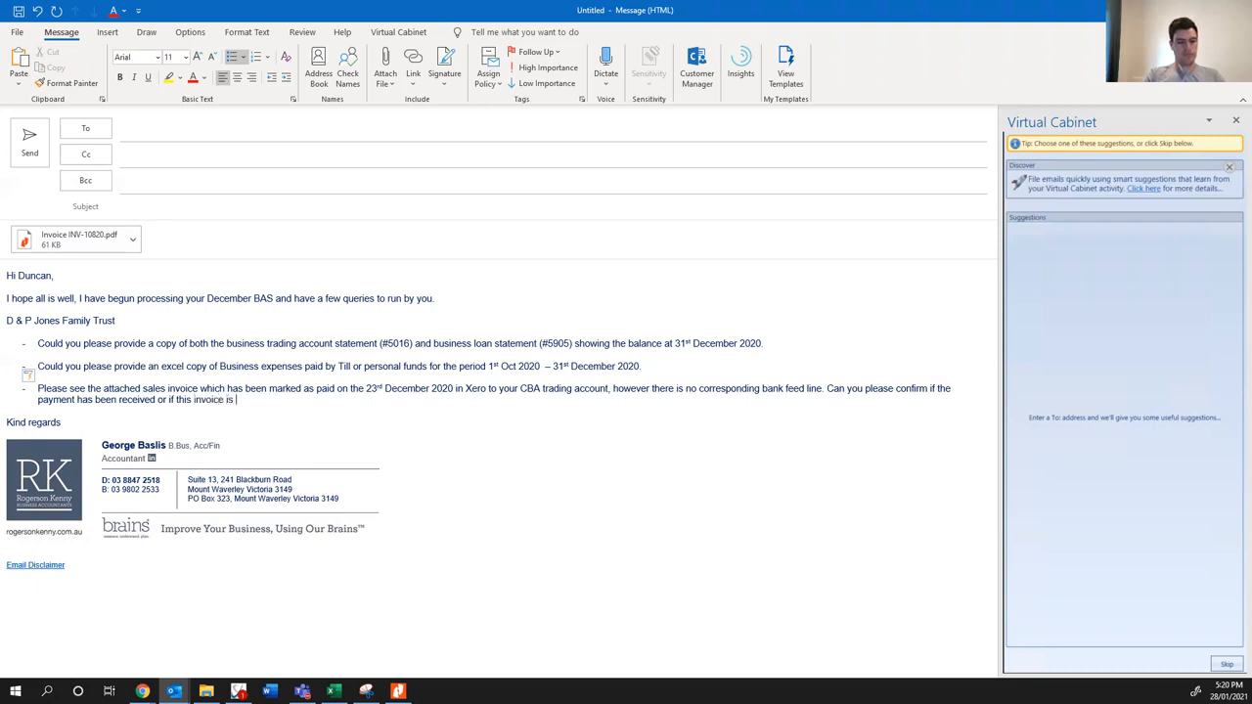
type("still outstanding")
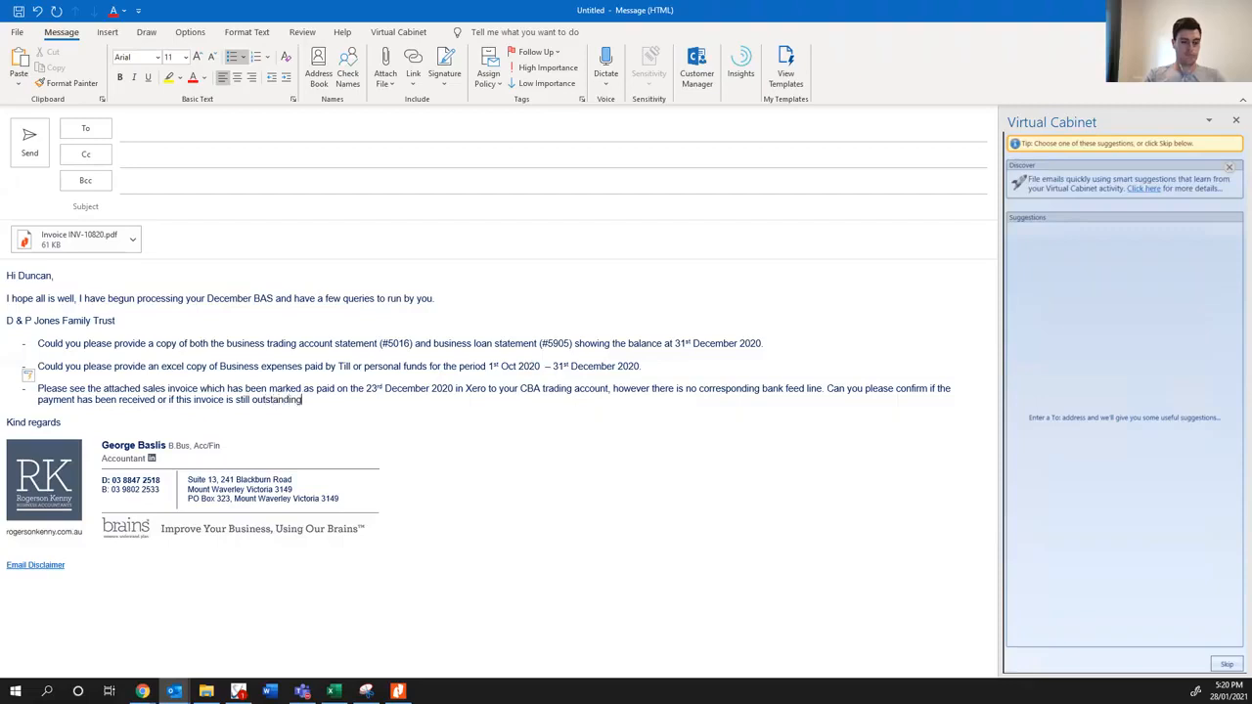
type(" or ")
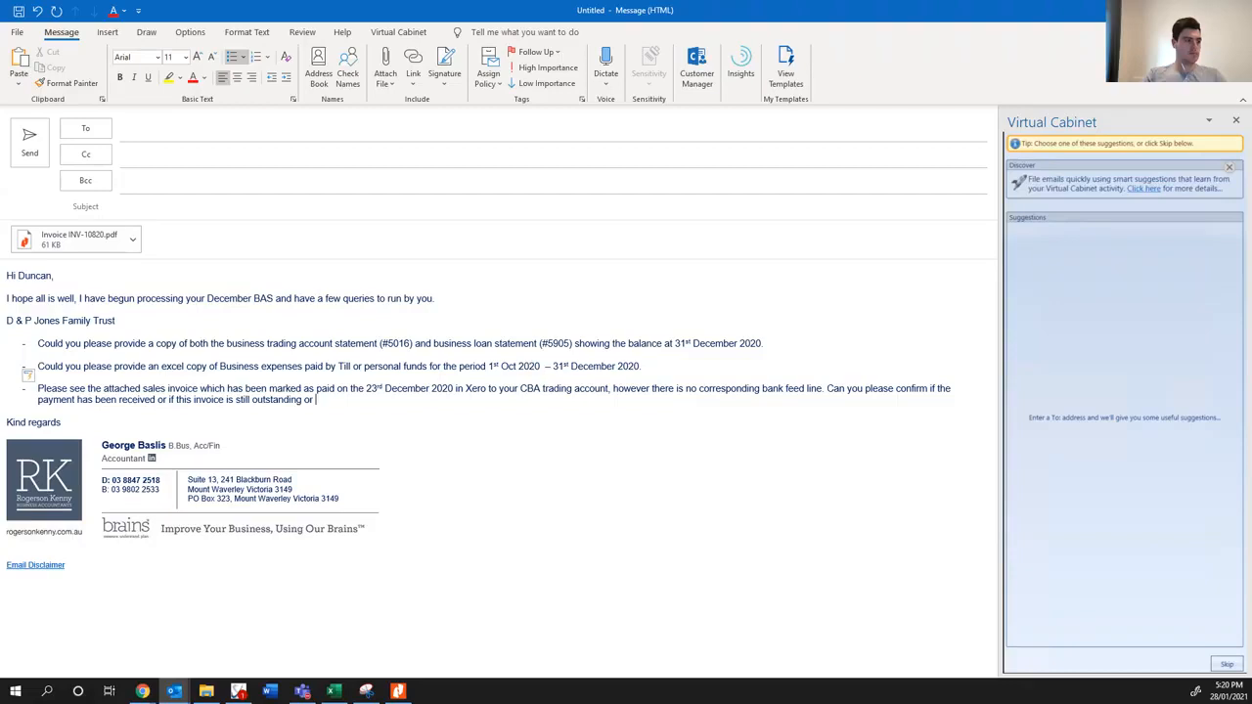
type("to be voided.")
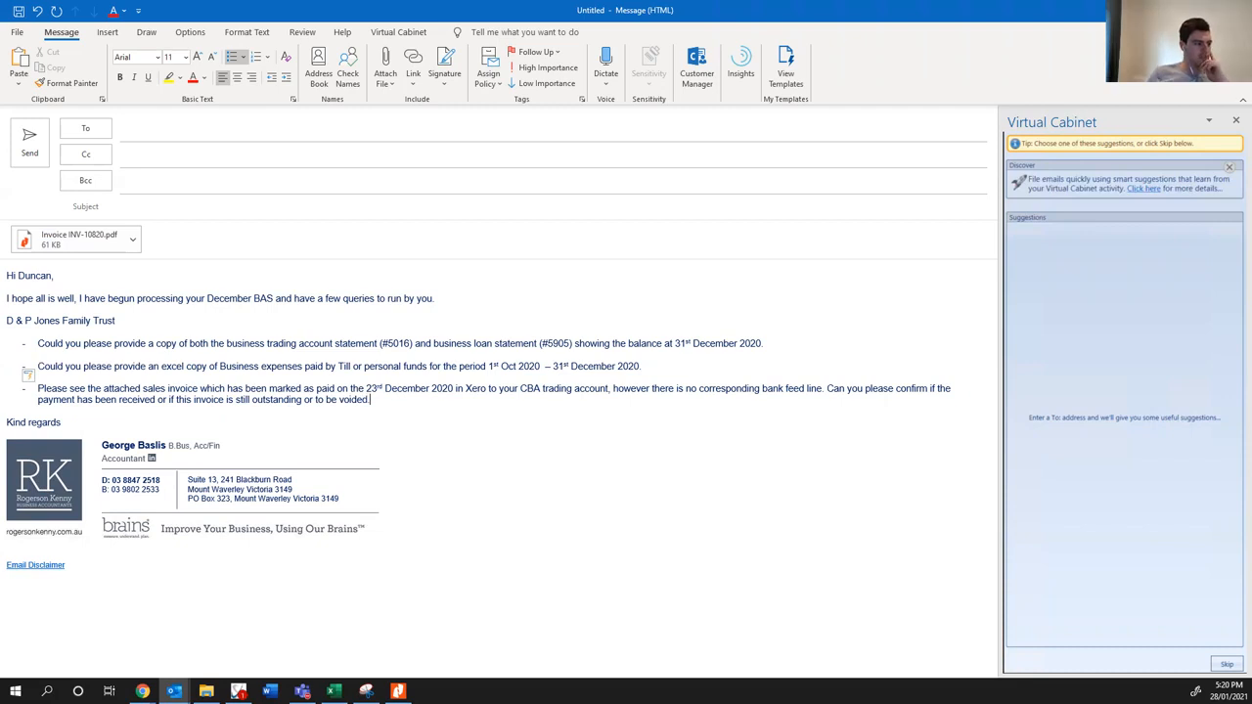
- Switch from the draft email back to Xero in the Chrome browser
left_click(142, 691)
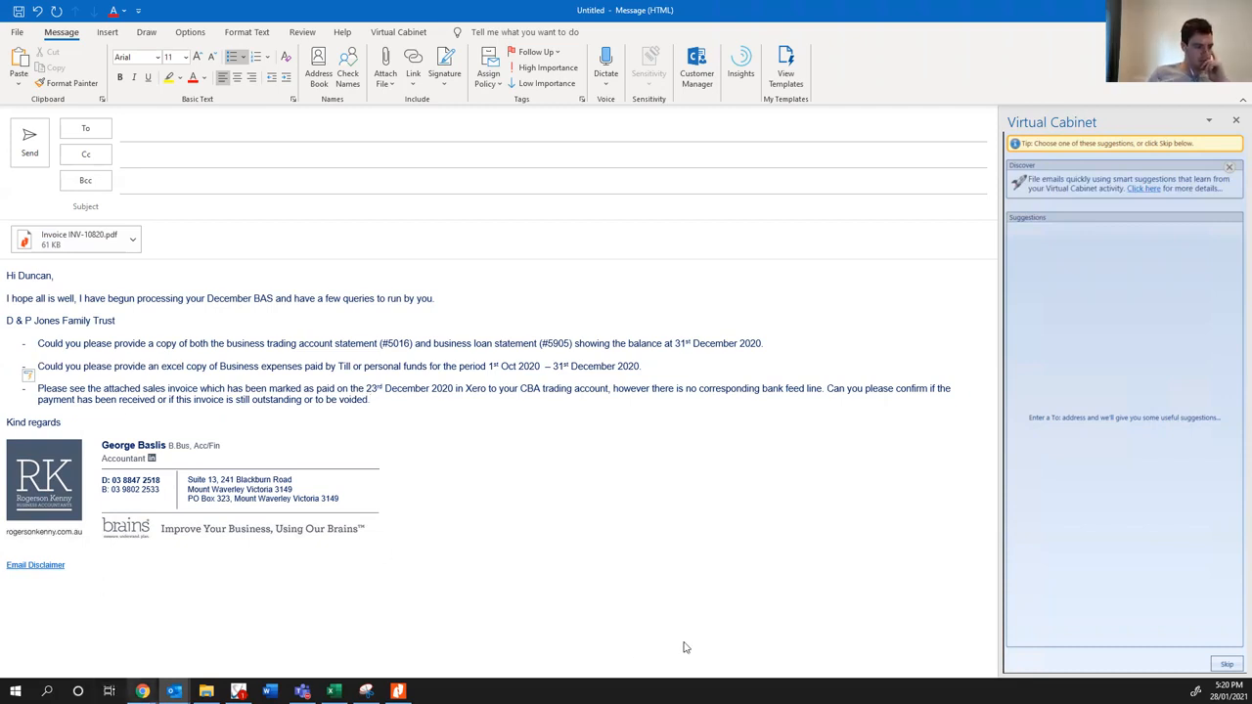
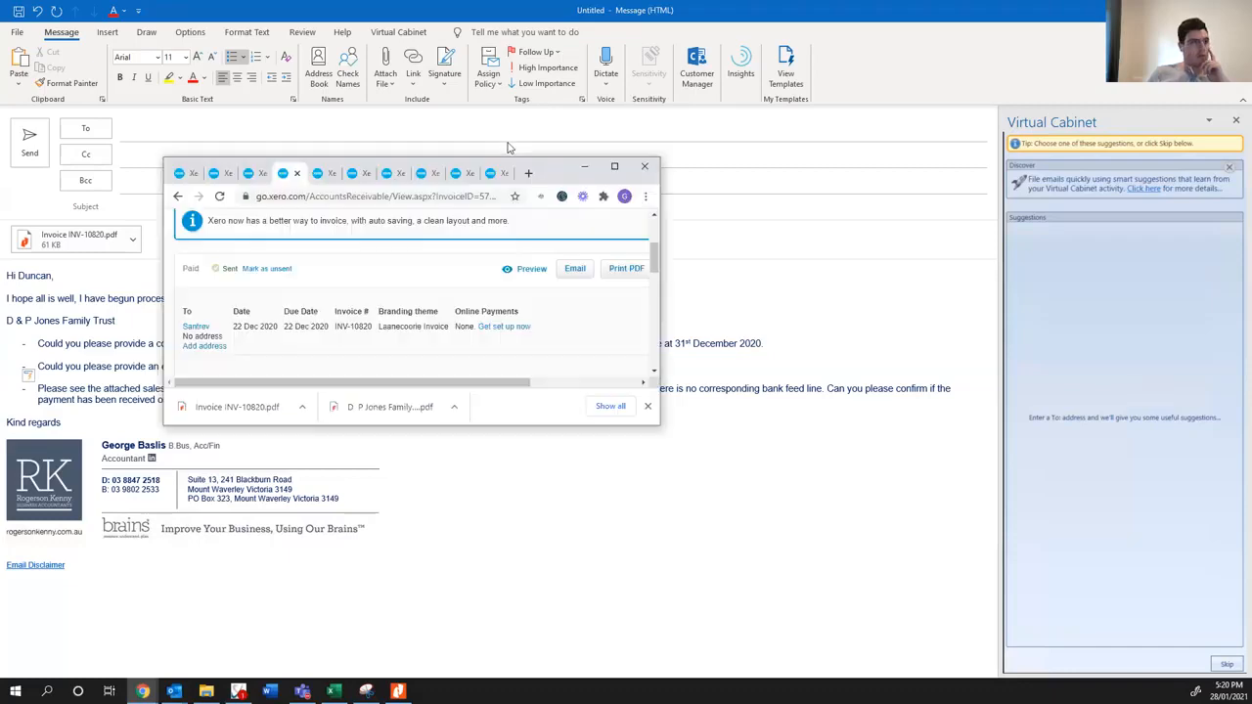
- Review the details of the Santrev invoice INV-10820 in Xero, and return to the draft email
left_click_drag(507, 146, 469, 127)
left_click(580, 139)
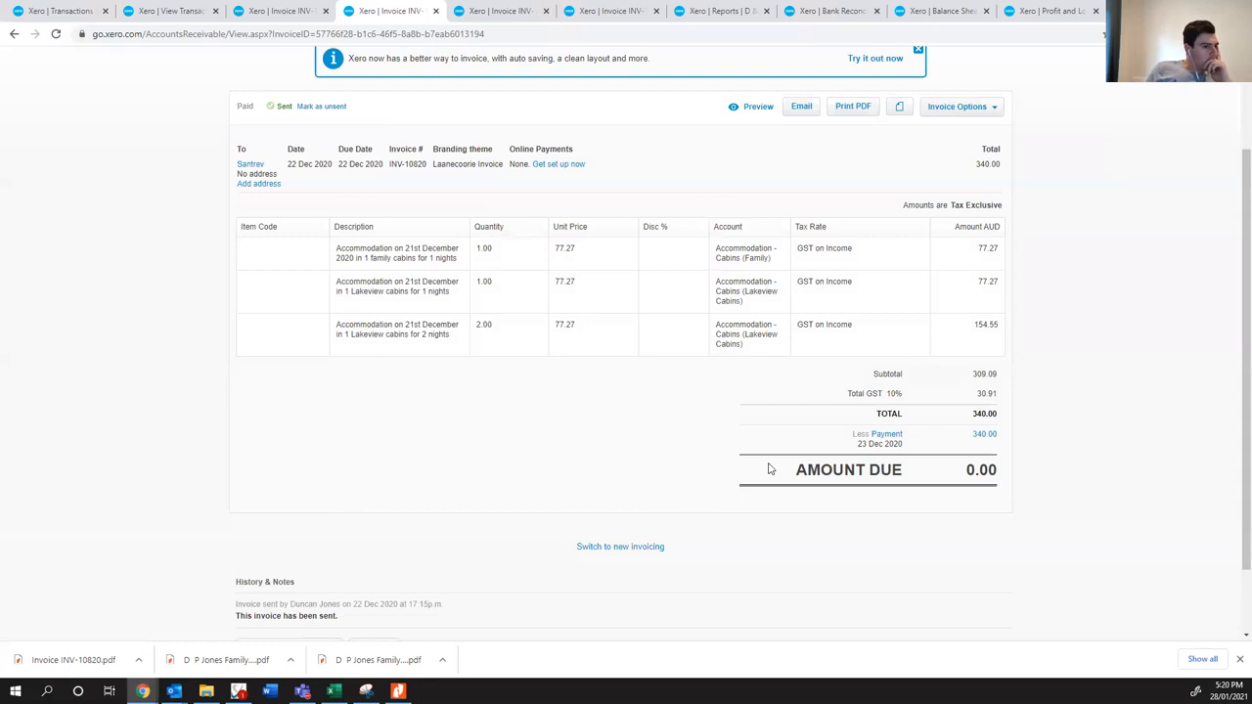
scroll(787, 350, "up", 1)
scroll(780, 354, "up", 1)
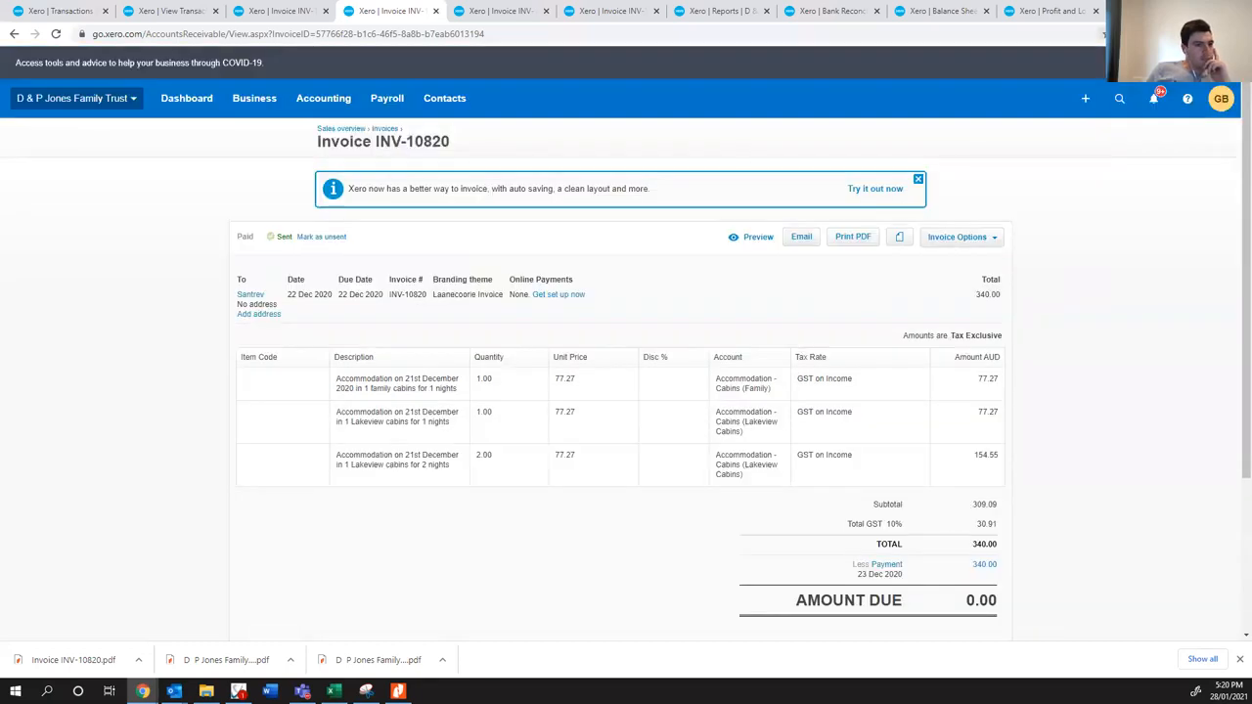
key("alt+Tab")
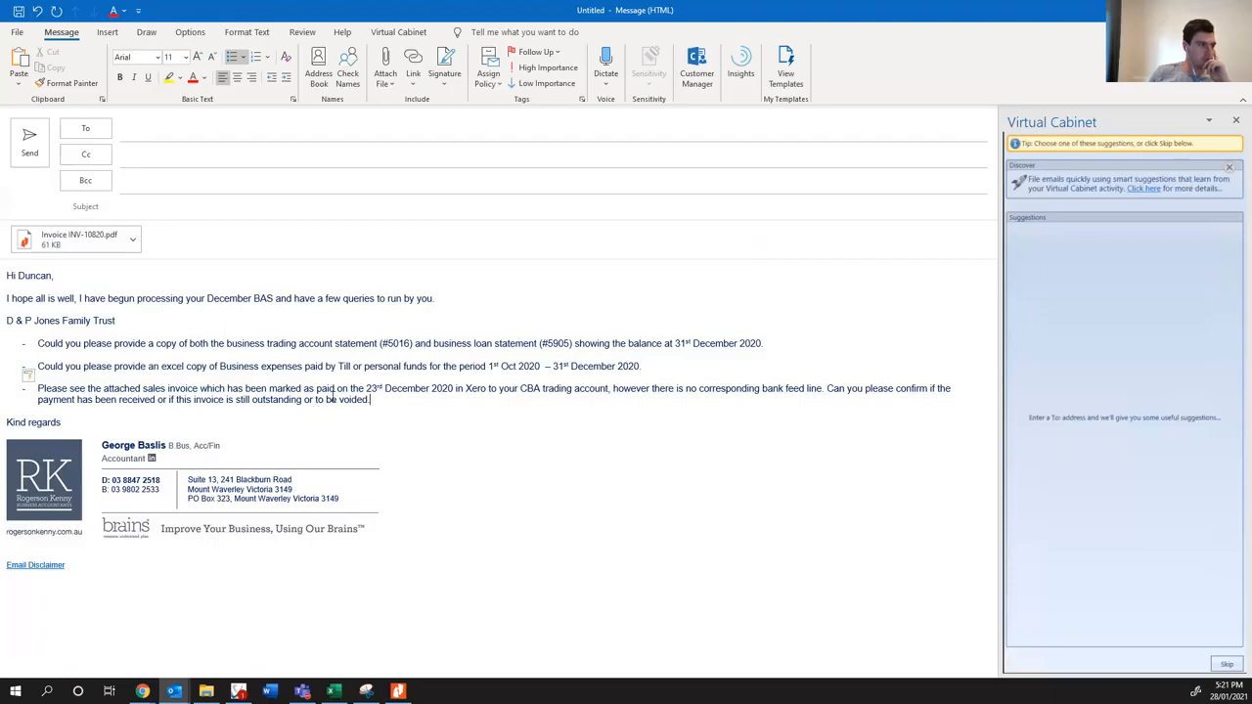
- Reword the end of the invoice query to read "or should be voided"
left_click(326, 399)
key("BackSpace")
key("BackSpace")
key("BackSpace")
type("should")
key("BackSpace")
key("BackSpace")
key("BackSpace")
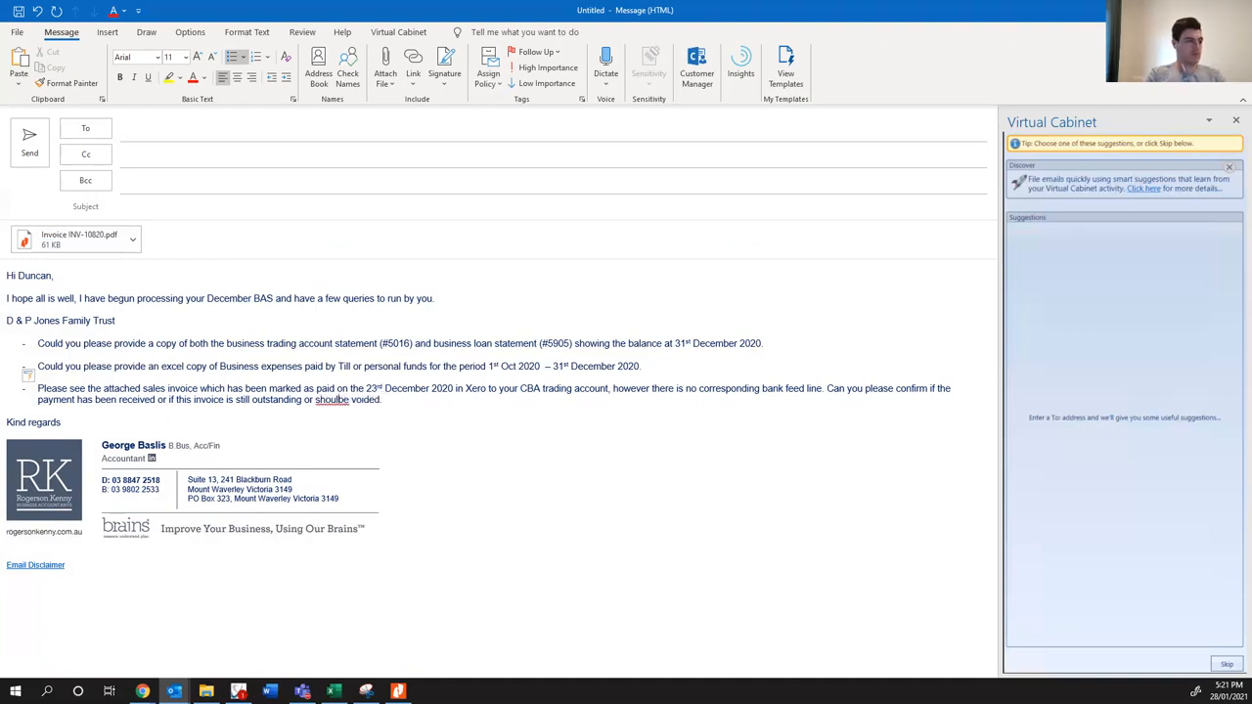
key("BackSpace")
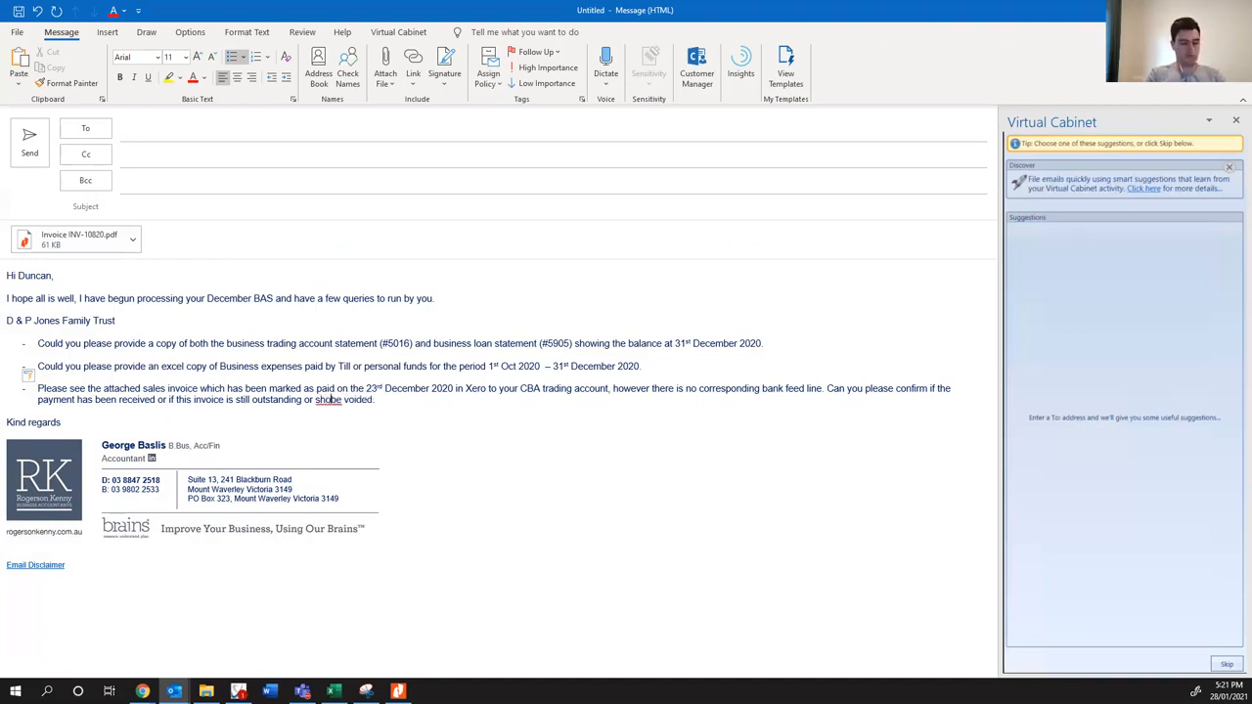
type("uld")
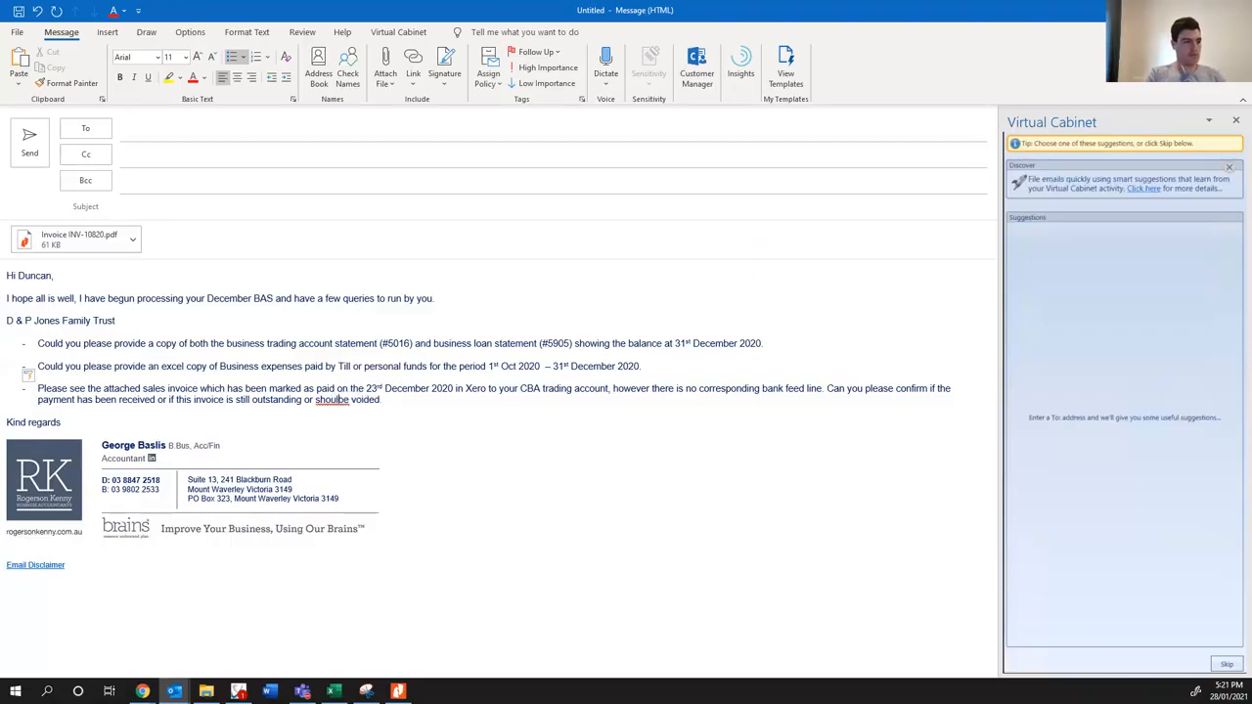
left_click(391, 399)
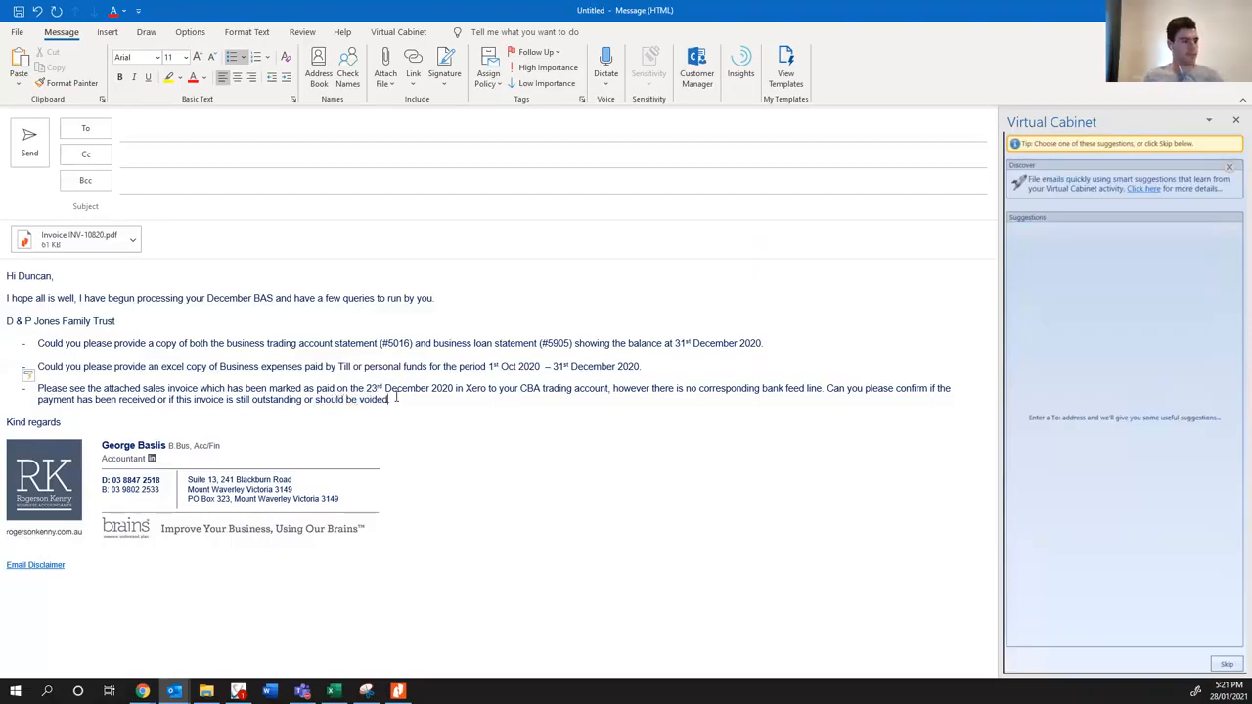
- End the query list with a blank paragraph and make the "D & P Jones Family Trust" heading bold and underlined
key("Return")
key("Return")
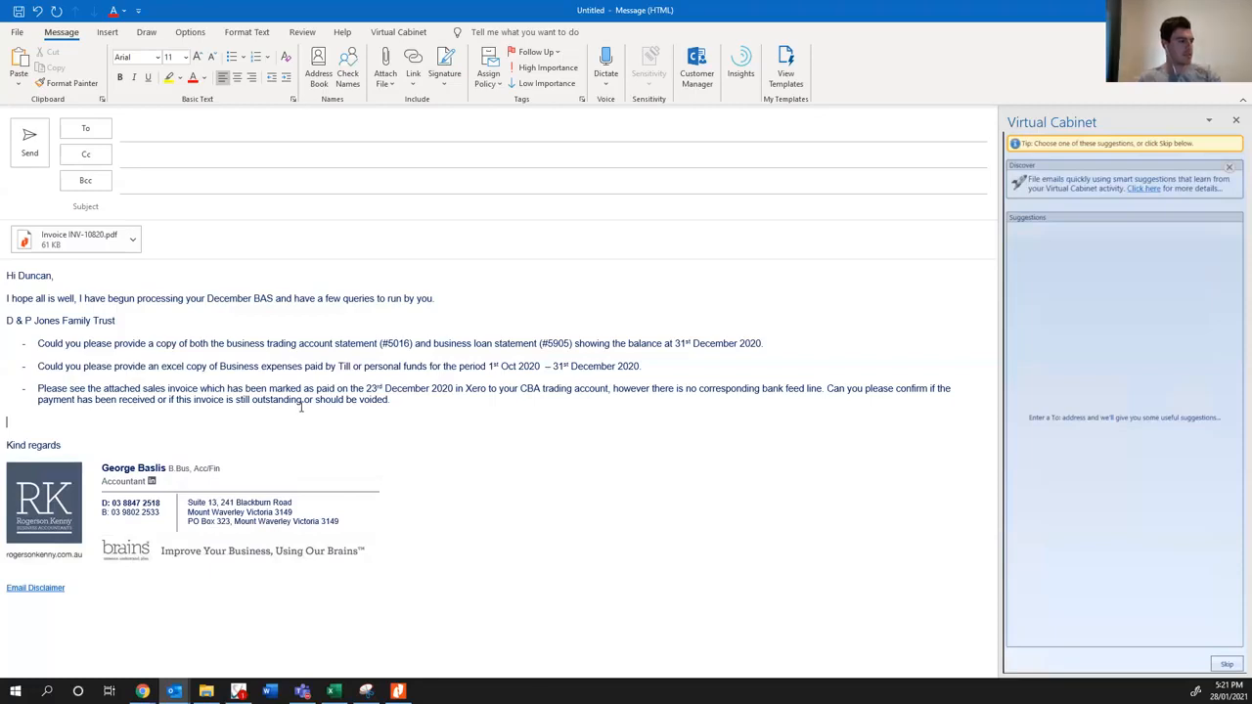
left_click_drag(18, 320, 6, 320)
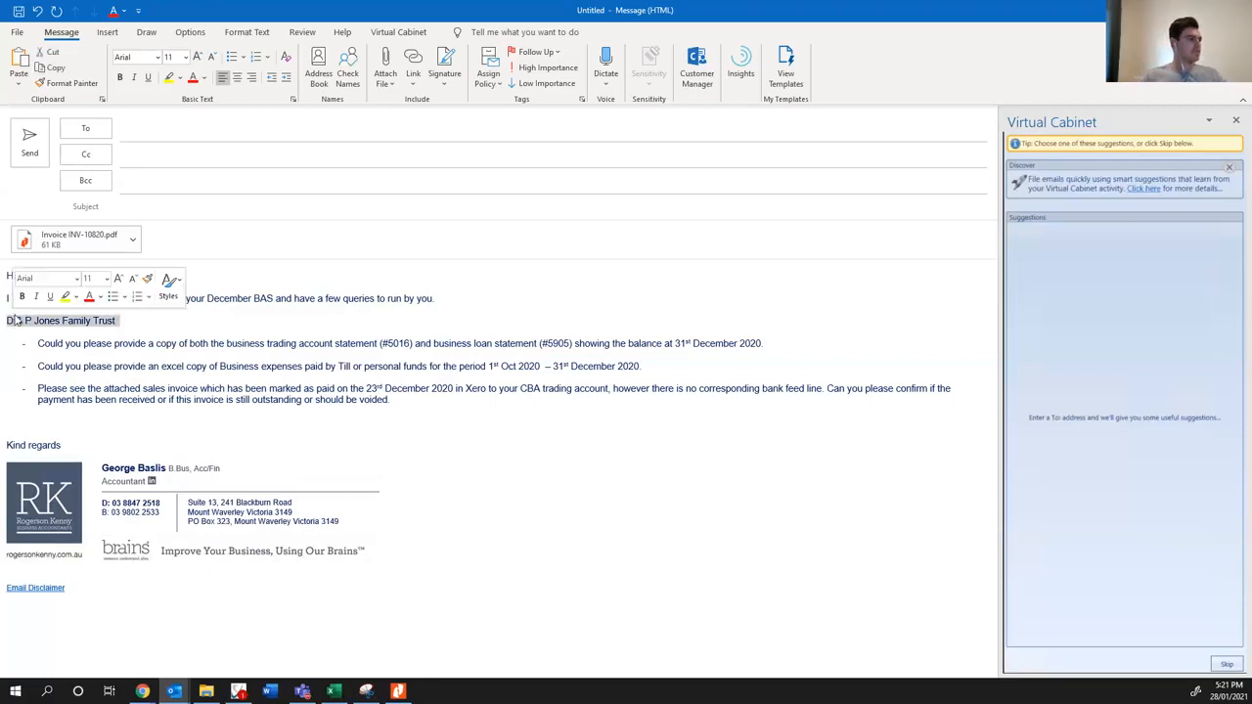
left_click(23, 297)
left_click(45, 296)
left_click(46, 424)
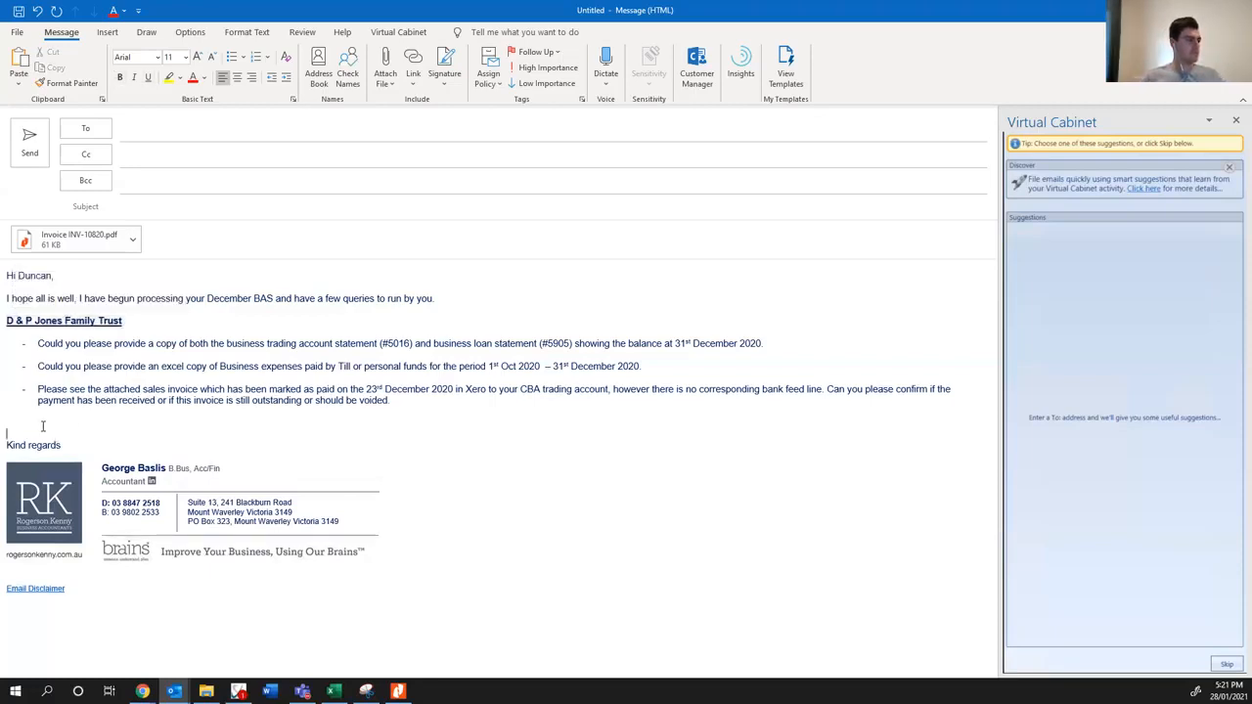
- Minimise the email draft and Virtual Cabinet, and switch to the Chrome window showing Xero invoice INV-10820
left_click(1177, 10)
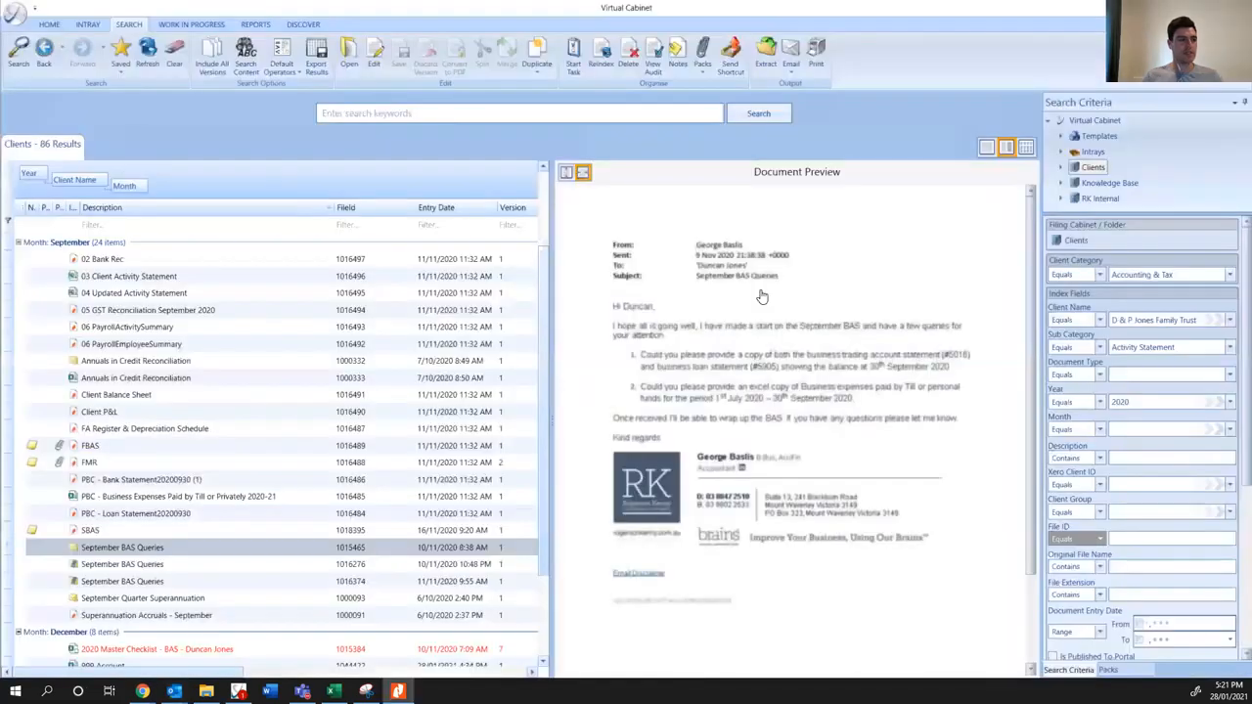
left_click(1177, 10)
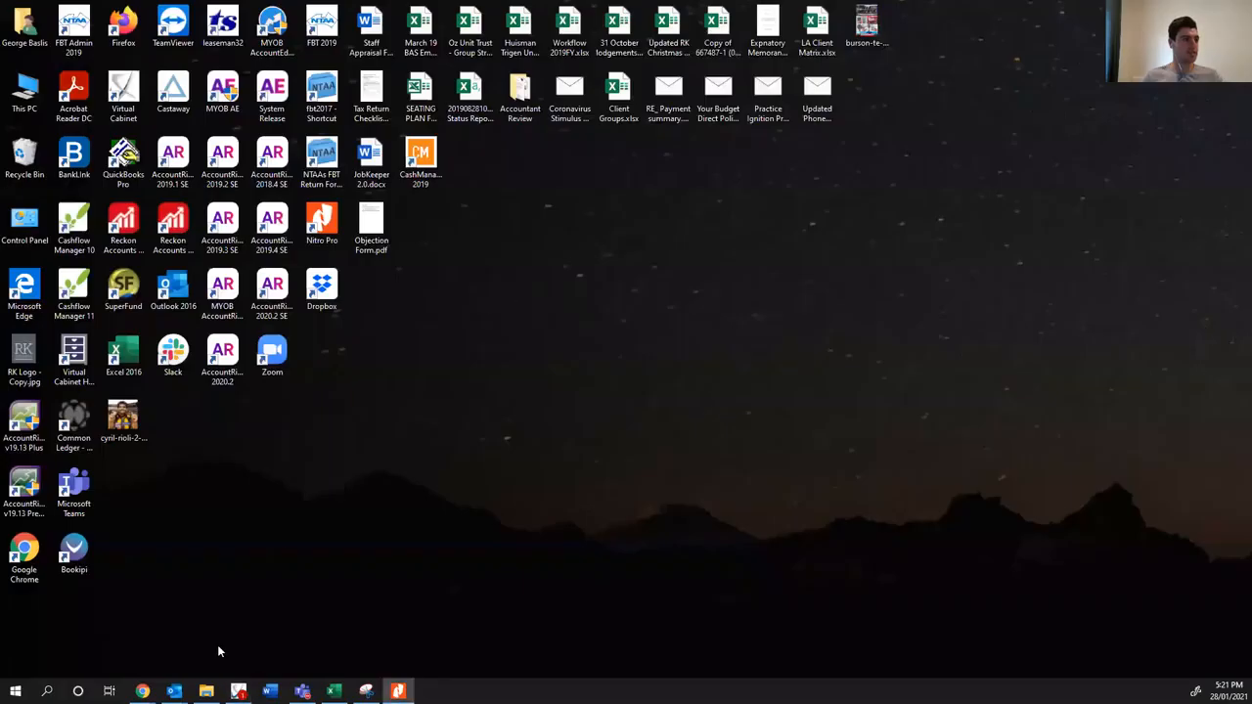
mouse_move(143, 691)
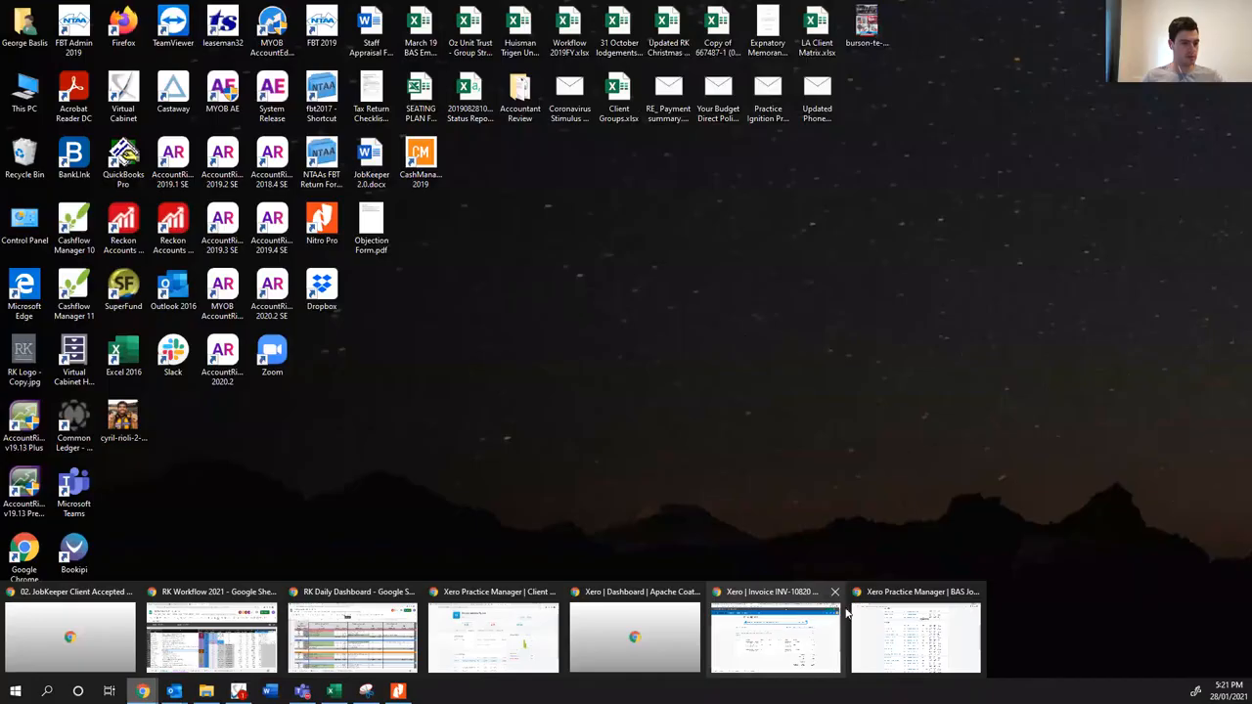
left_click(782, 631)
- Close the invoice, report and spend money transaction pages in Xero, keeping only the CBA account transactions page
left_click(505, 11)
left_click(369, 11)
left_click(436, 11)
left_click(436, 10)
left_click(436, 11)
left_click(436, 11)
left_click(436, 11)
left_click(437, 10)
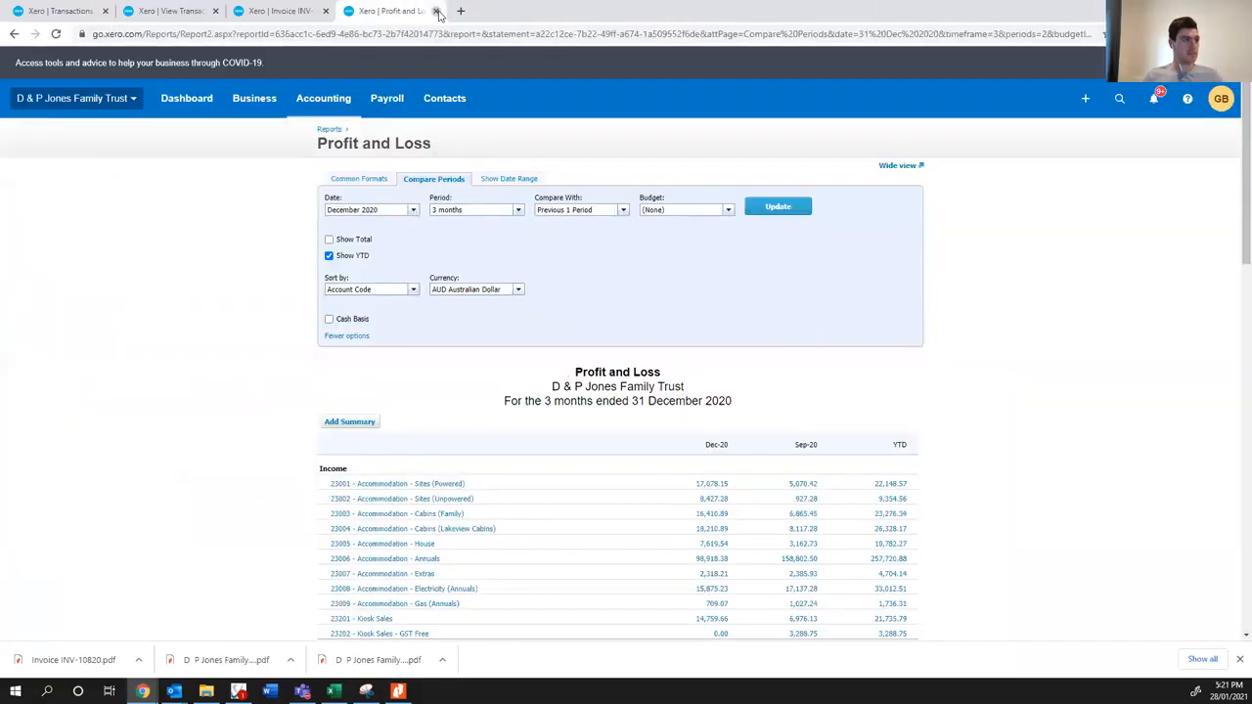
left_click(436, 11)
left_click(436, 11)
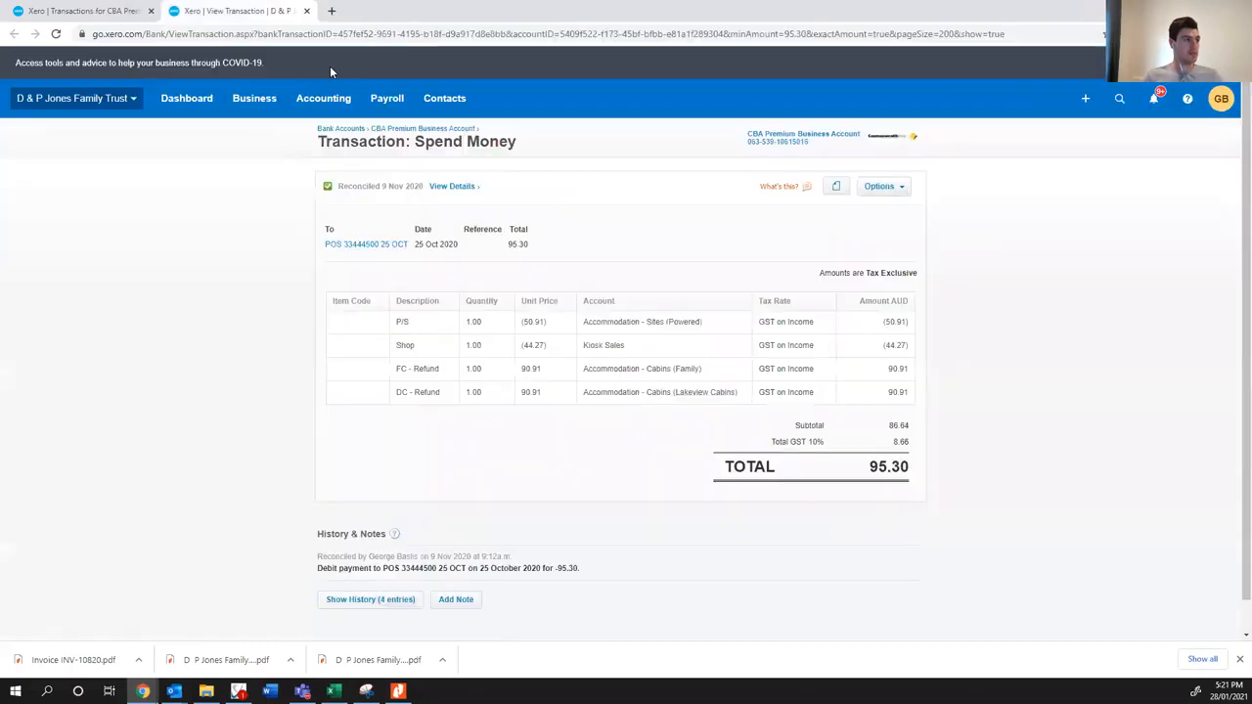
left_click(306, 11)
- From Xero's reports list, open the Payroll Employee Summary and Payroll Activity Summary in separate browser tabs
left_click(322, 98)
middle_click(317, 167)
left_click(218, 13)
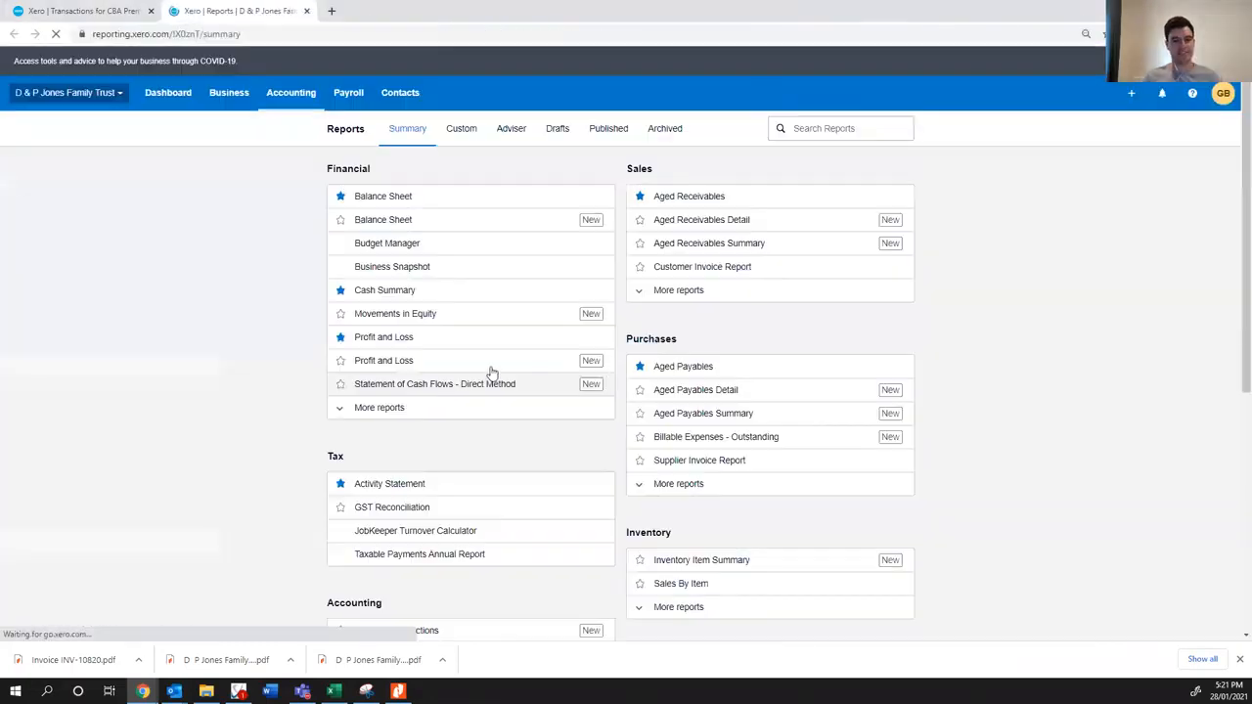
left_click_drag(1251, 119, 1251, 154)
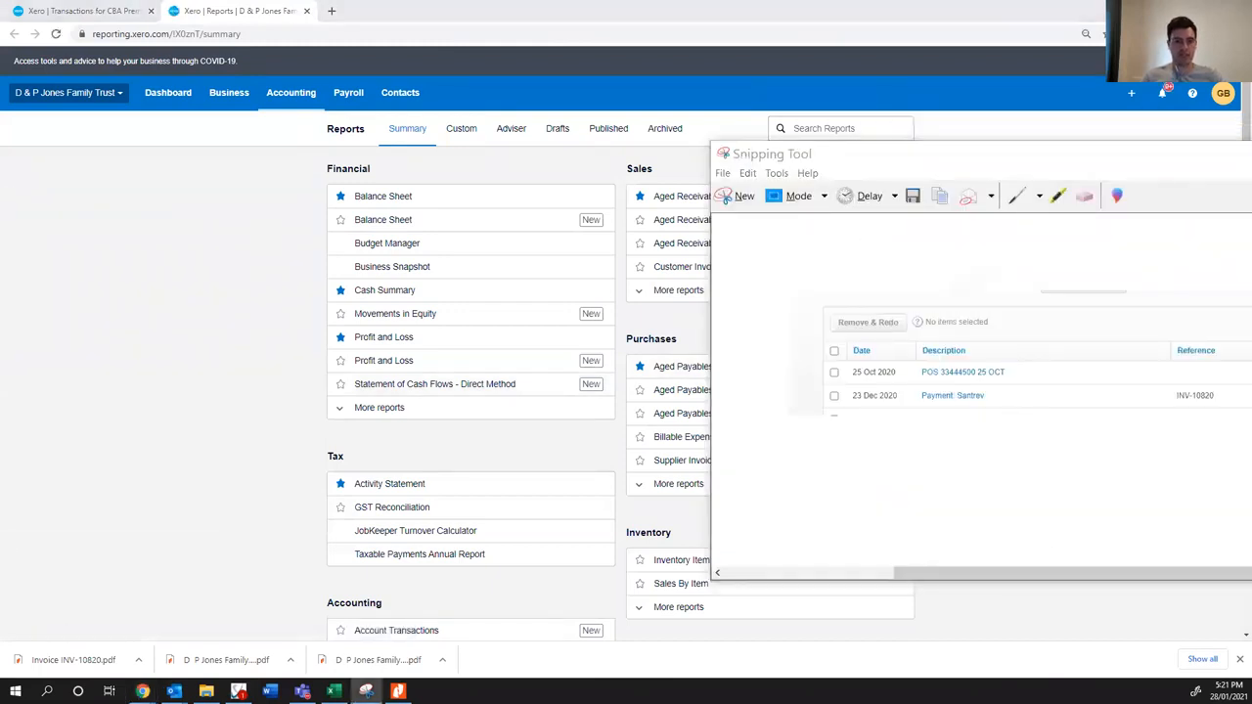
scroll(291, 335, "down", 3)
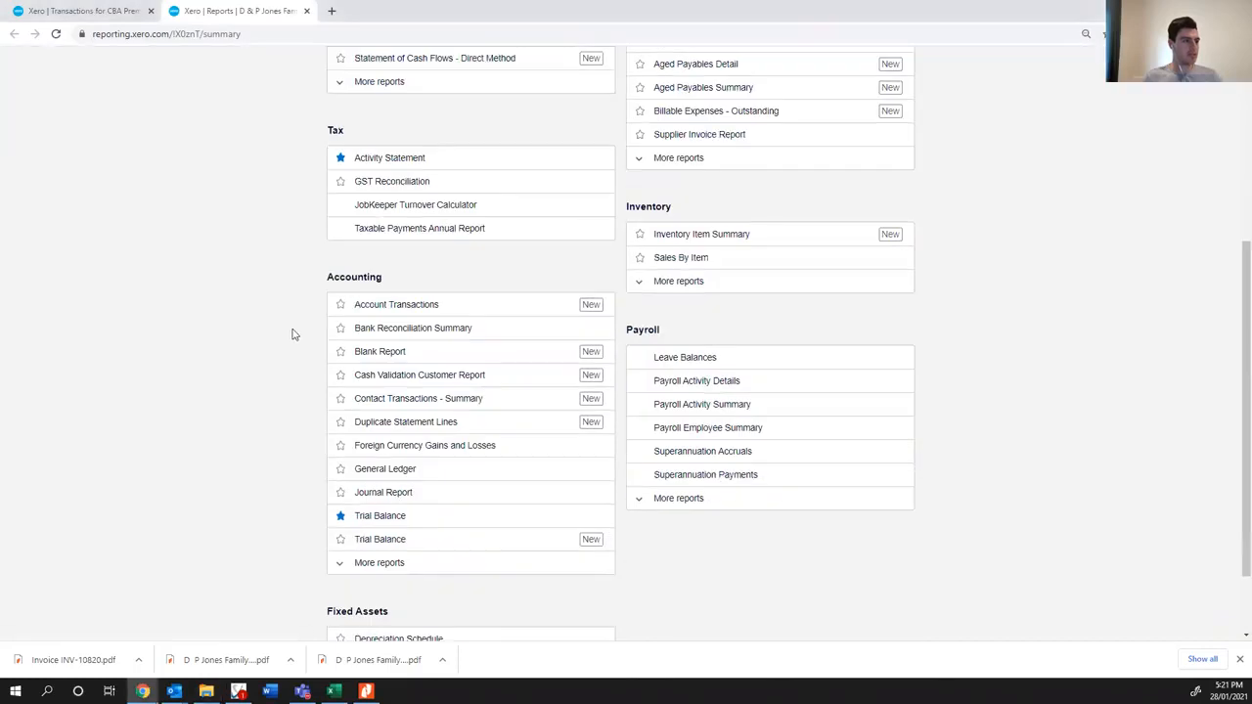
middle_click(699, 428)
middle_click(684, 405)
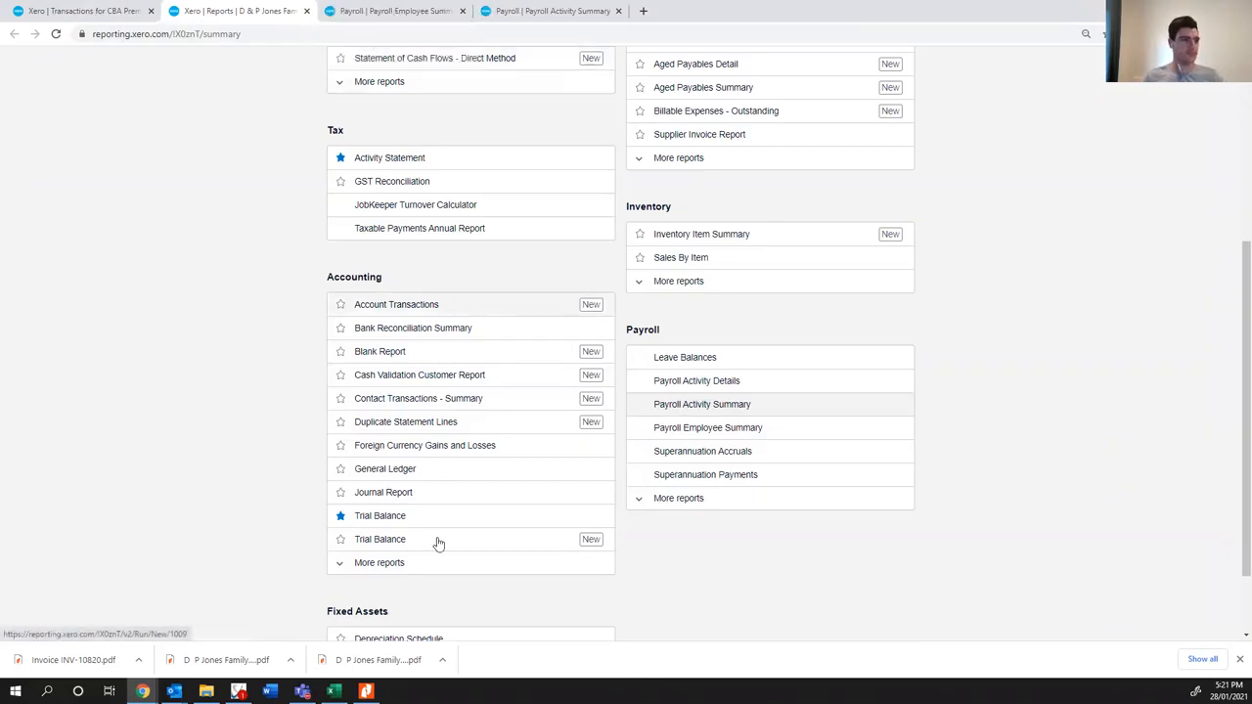
- Check the September "06 PayrollEmployeeSummary" document in Virtual Cabinet, and return to Xero
key("alt+Tab")
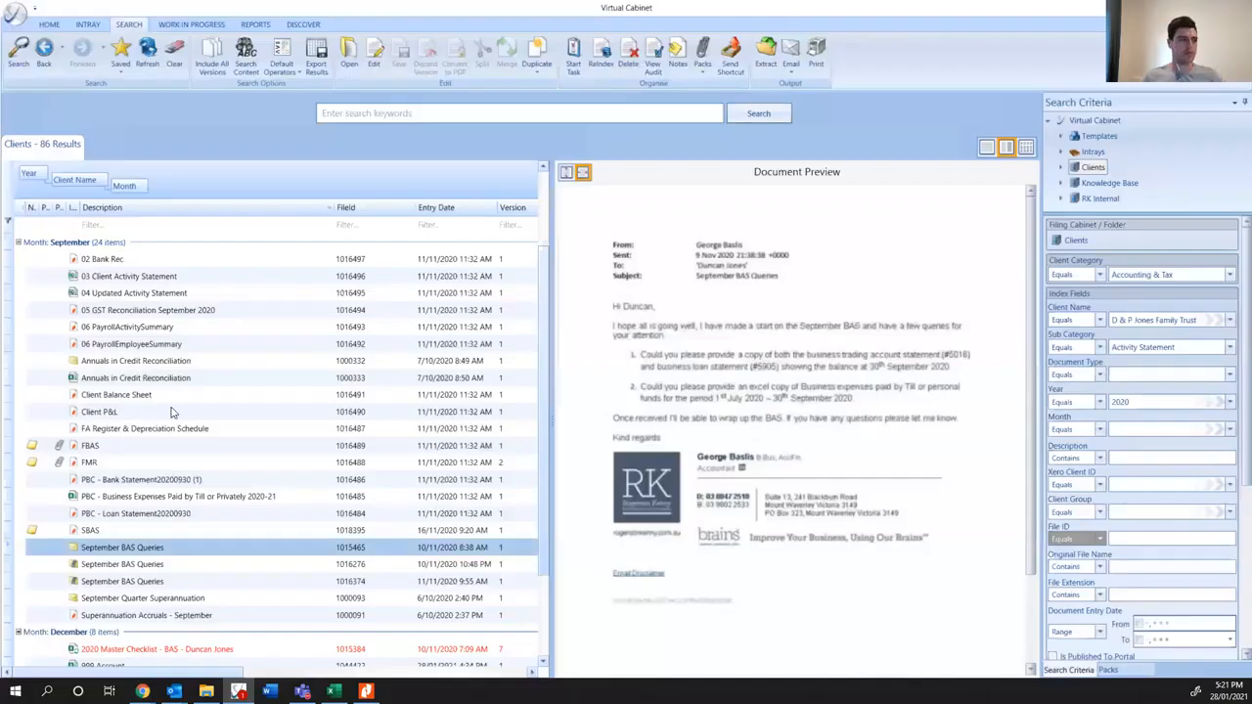
left_click(122, 340)
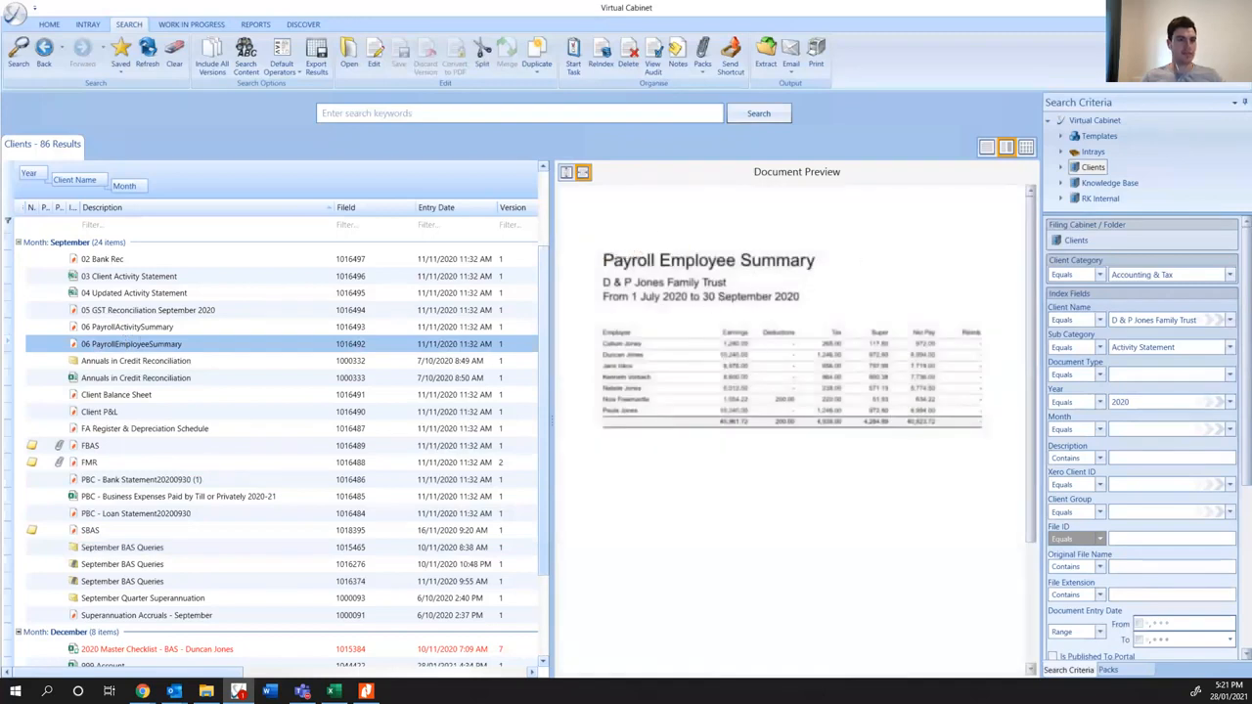
key("alt+Tab")
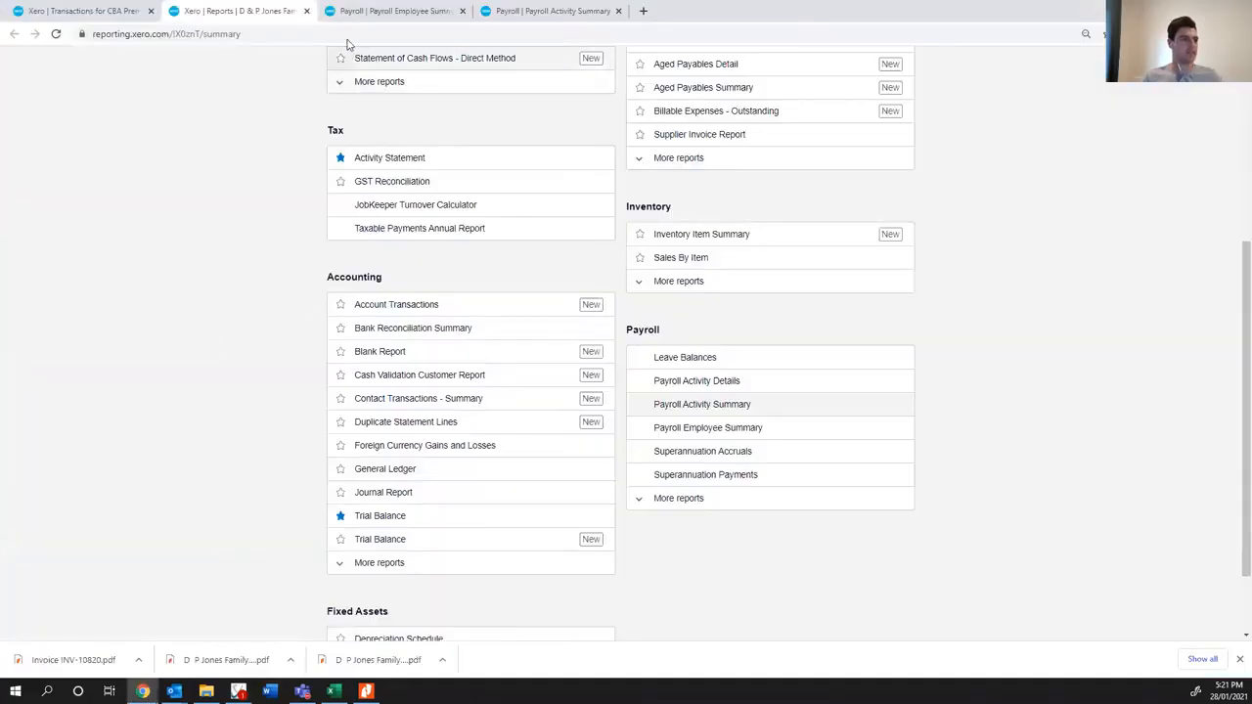
- Run the Payroll Employee Summary for all employees with the date range Last Quarter
left_click(377, 12)
left_click(431, 247)
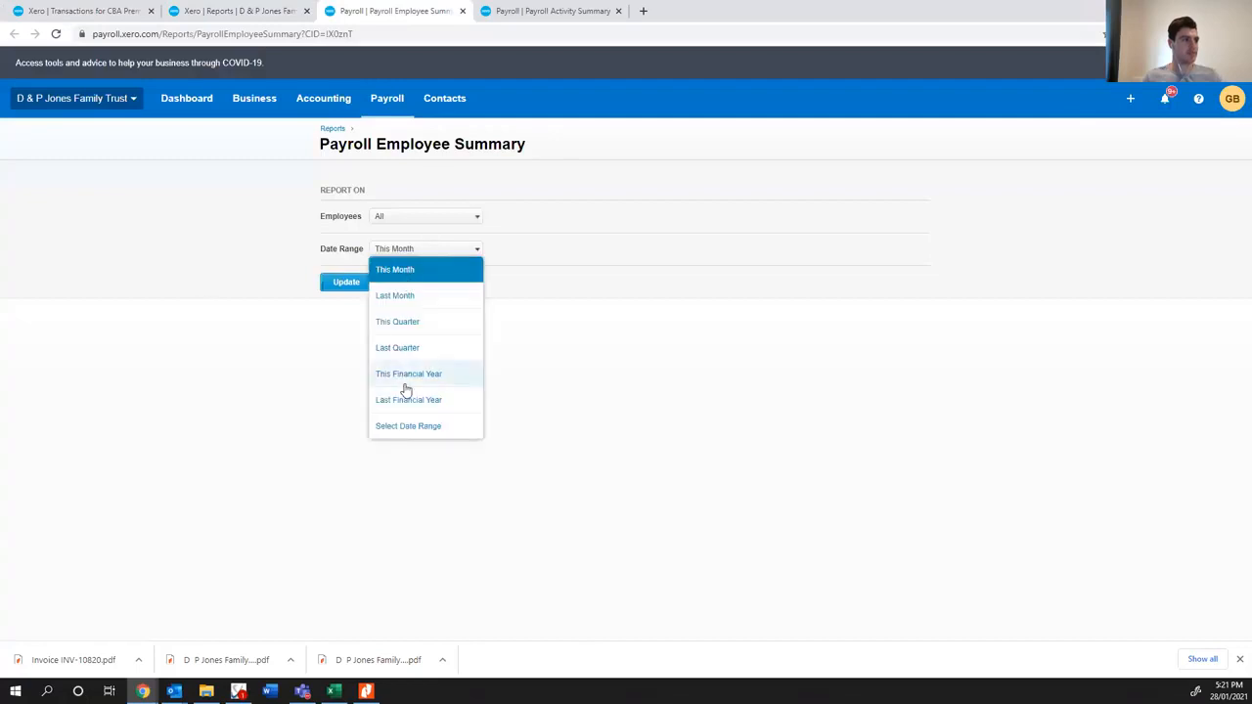
left_click(403, 347)
left_click(346, 282)
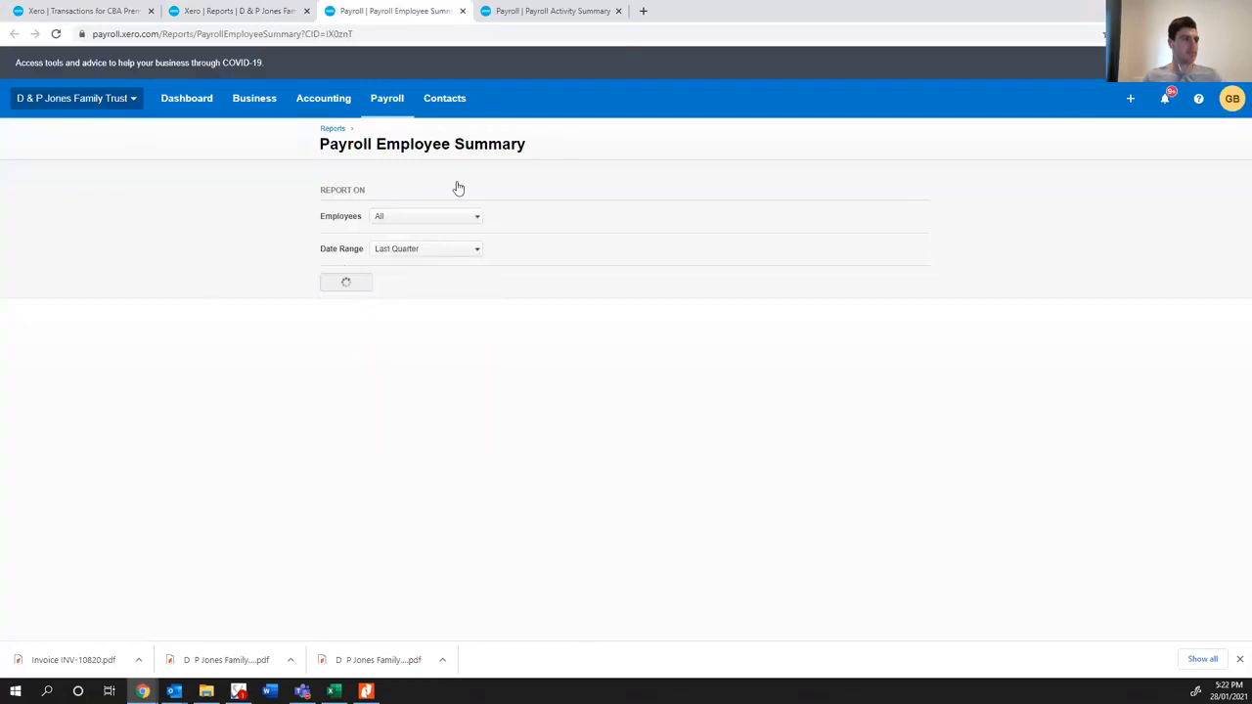
- Run the Payroll Activity Summary for all employees with the date range Last Quarter
left_click(537, 12)
left_click(414, 252)
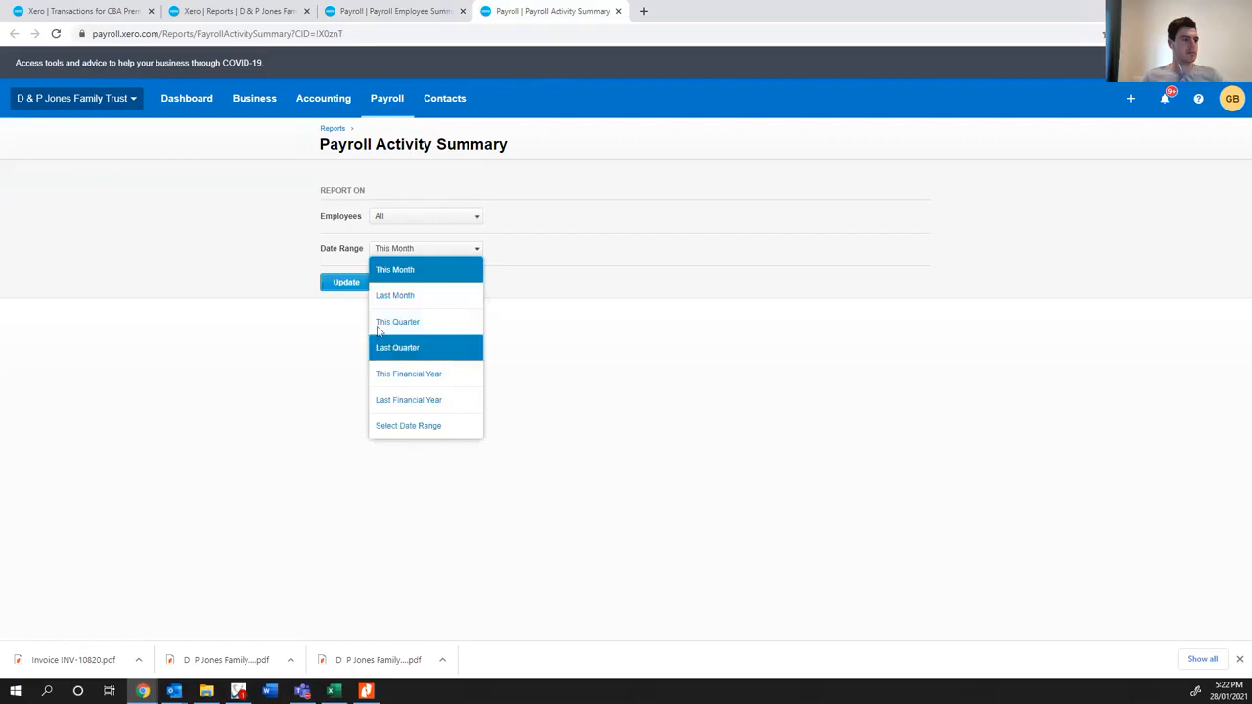
left_click(383, 347)
left_click(360, 282)
- Export the Payroll Employee Summary as a PDF and place it in the D & P Jones folder
left_click(416, 13)
left_click(861, 559)
left_click(848, 583)
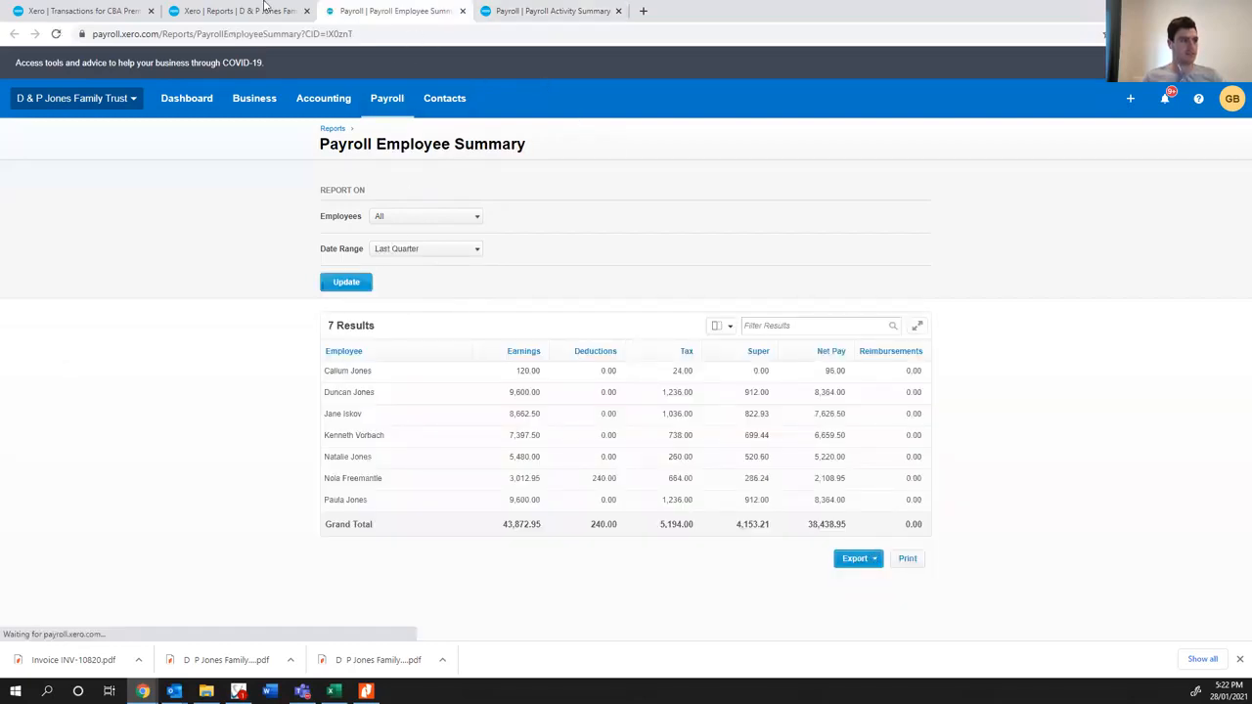
left_click(95, 662)
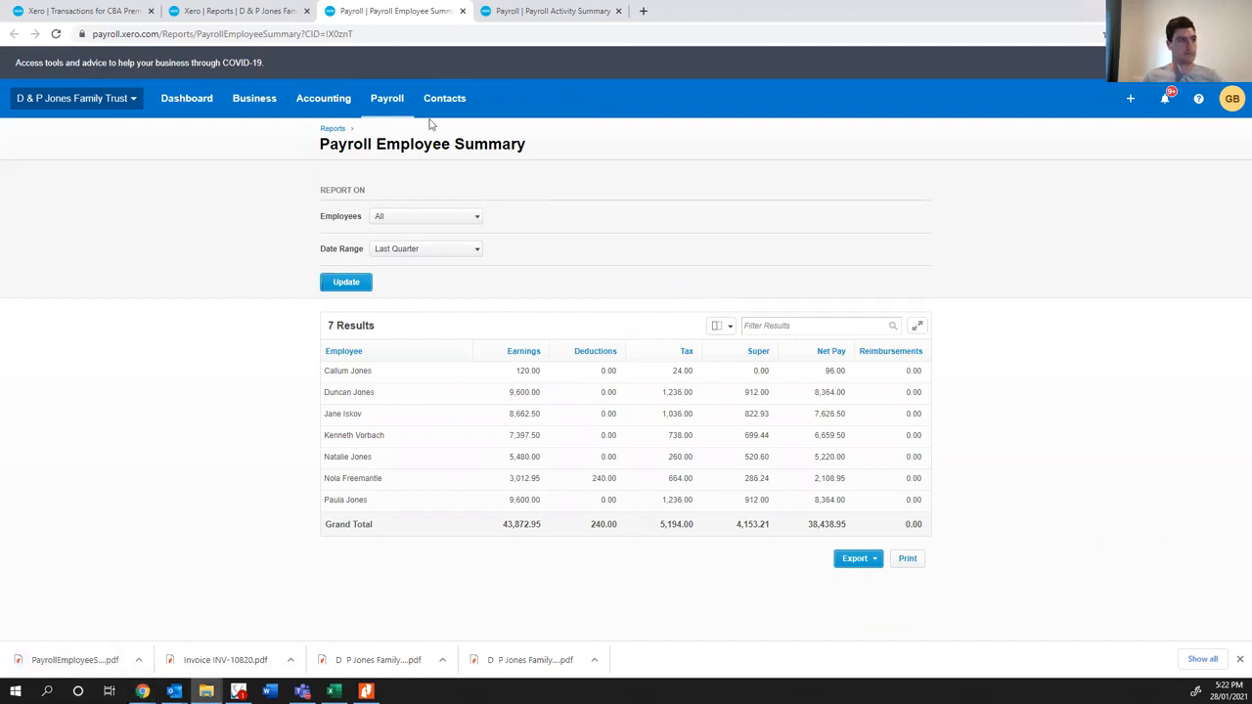
left_click(528, 12)
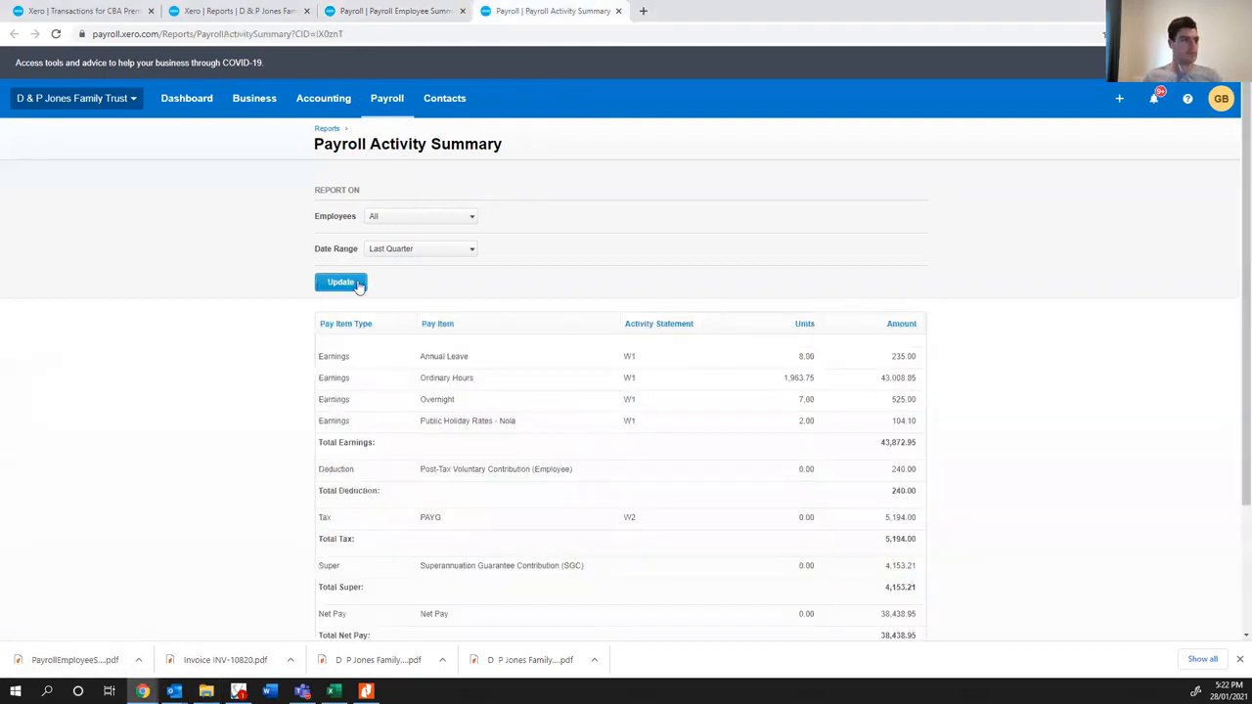
left_click(354, 283)
scroll(758, 343, "down", 5)
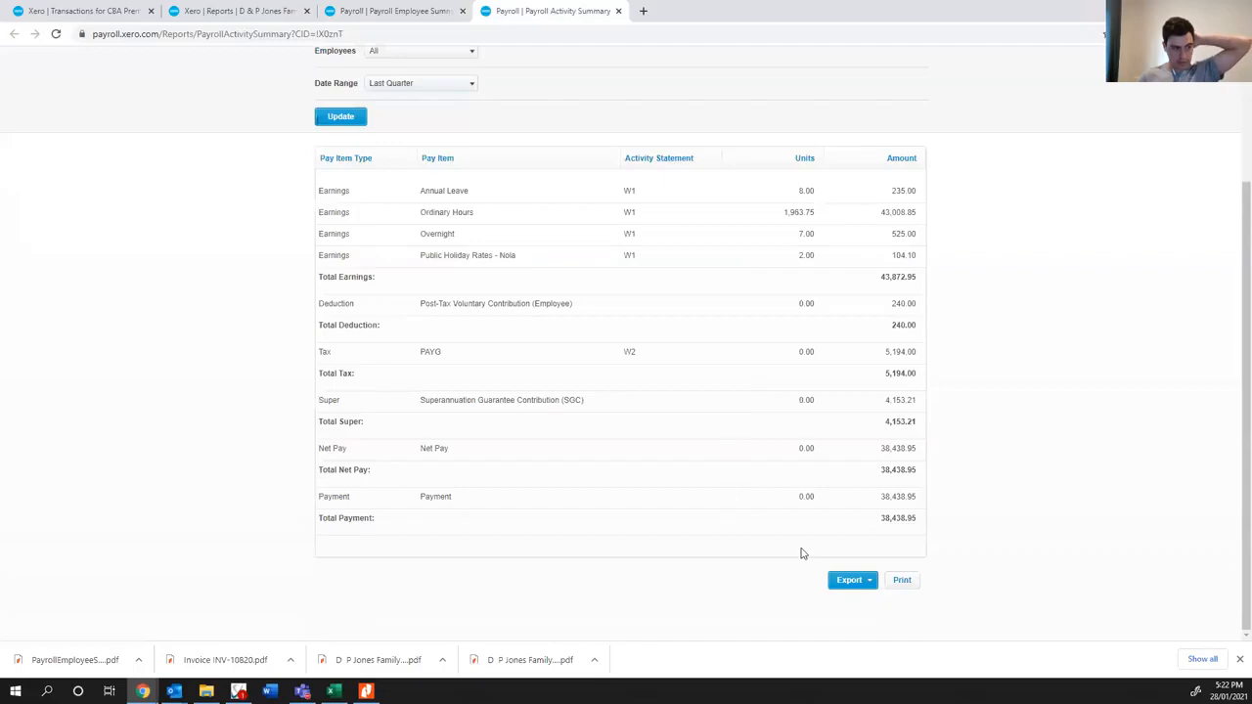
left_click(849, 580)
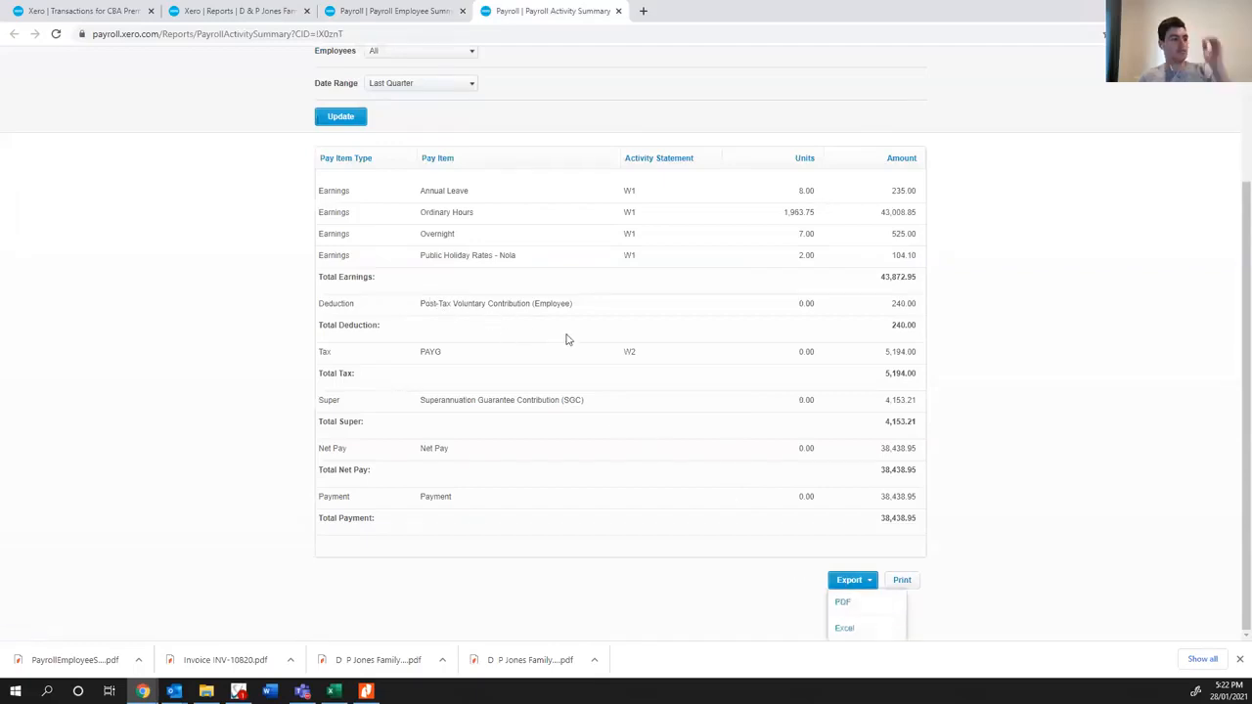
left_click(96, 552)
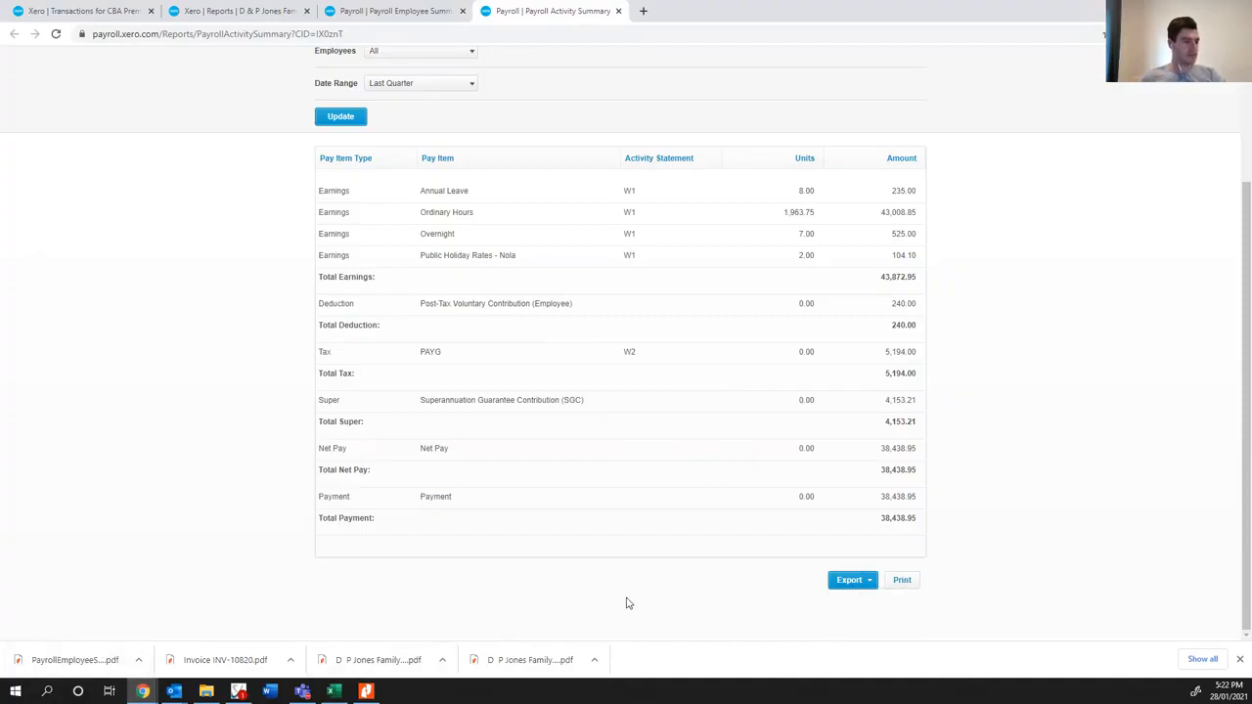
left_click(841, 581)
left_click(841, 601)
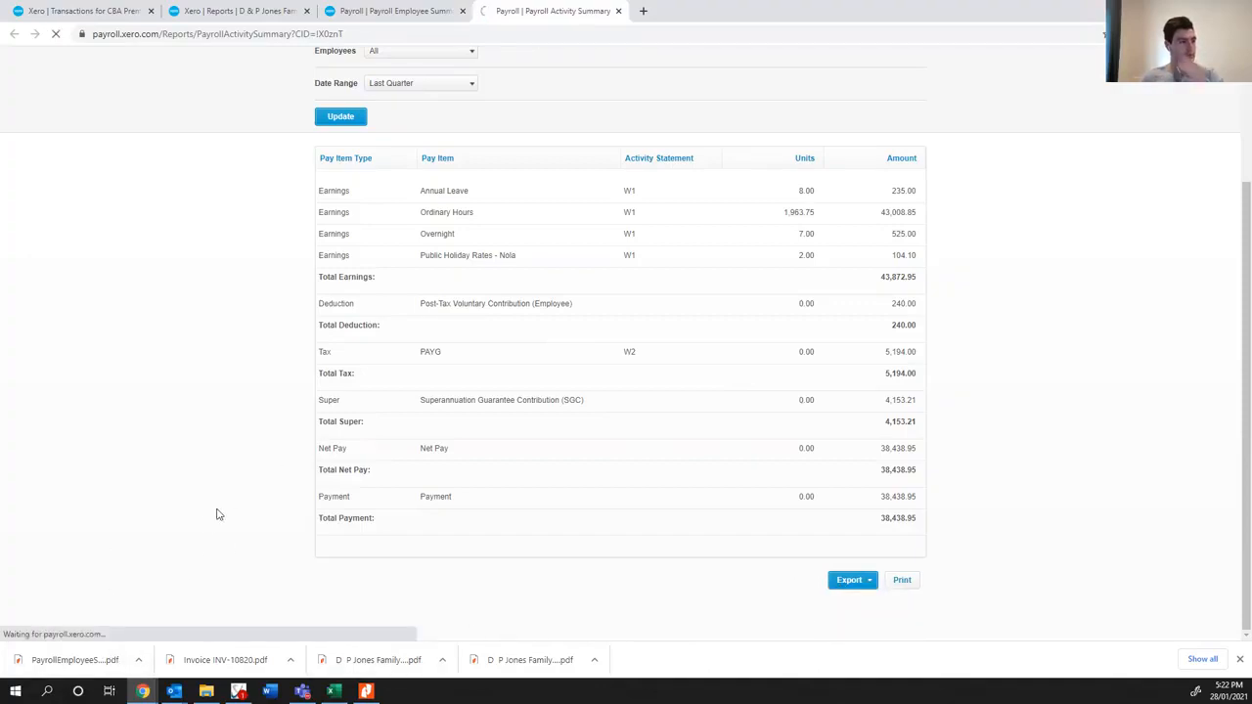
left_click_drag(56, 659, 1251, 383)
- Rename the exported payroll activity PDF in the D & P Jones folder as "06 PayrollActivitySummary"
left_click_drag(1251, 140, 482, 73)
double_click(482, 74)
left_click(219, 142)
left_click_drag(303, 139, 226, 130)
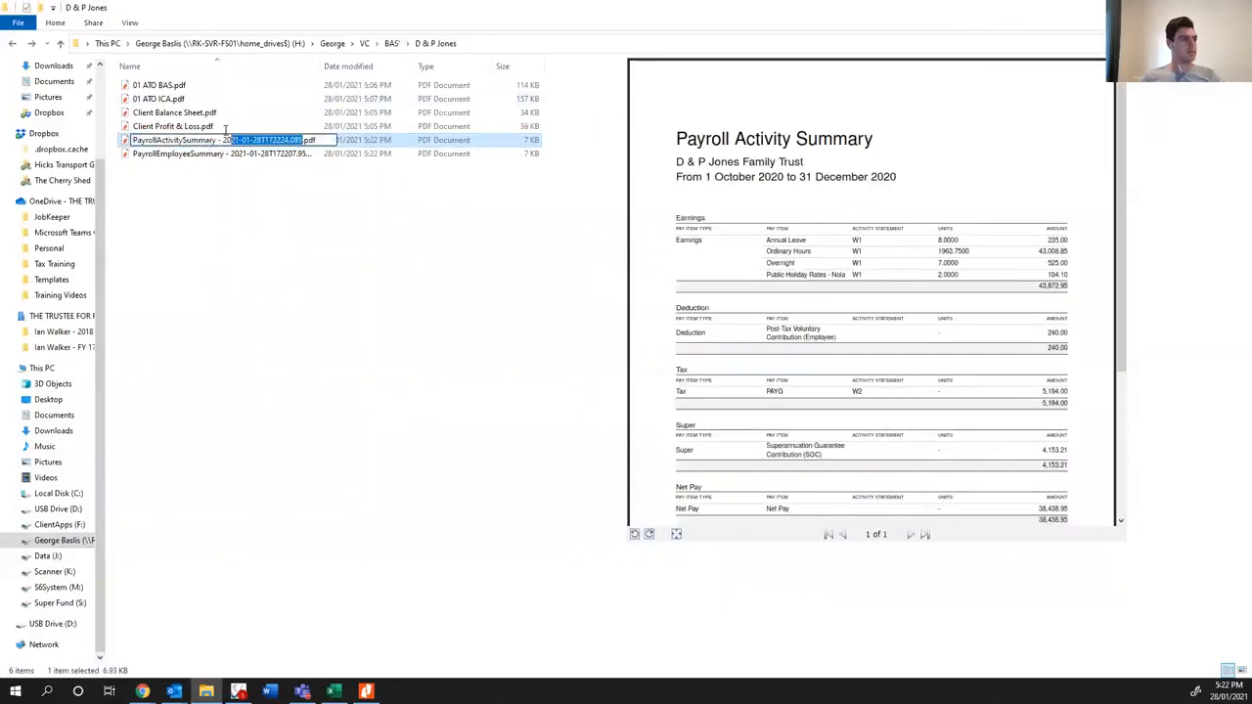
key("BackSpace")
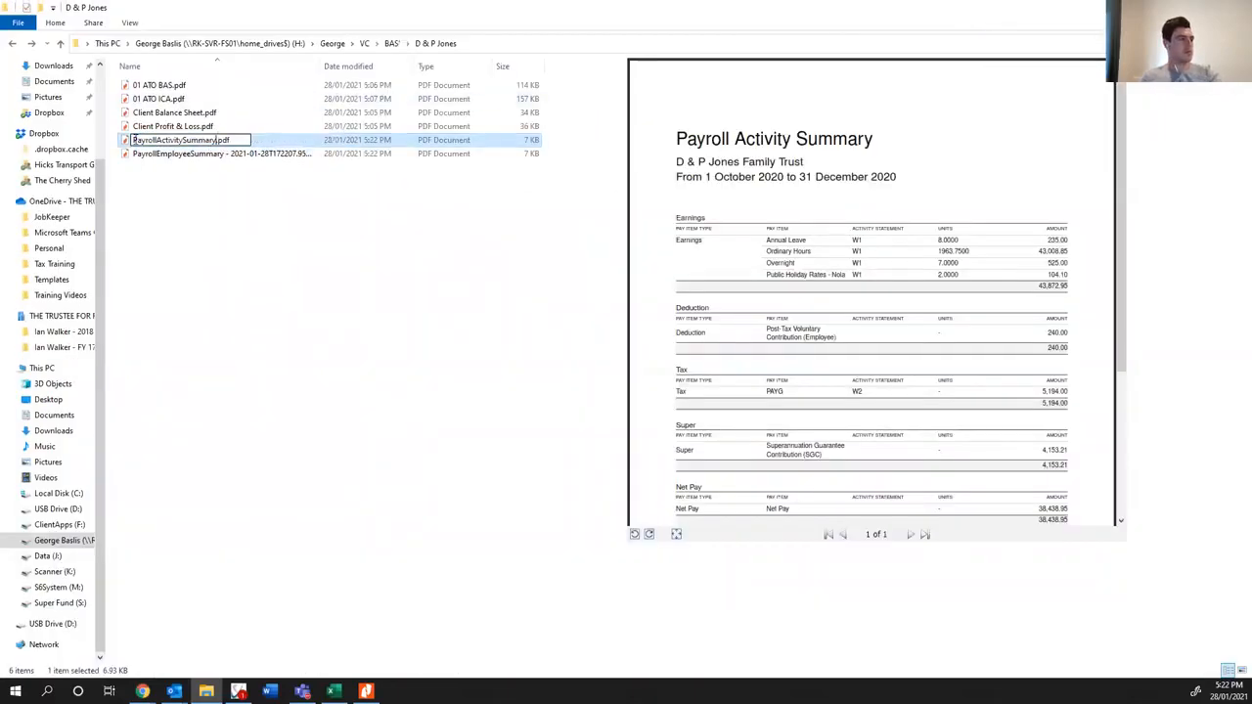
type("06")
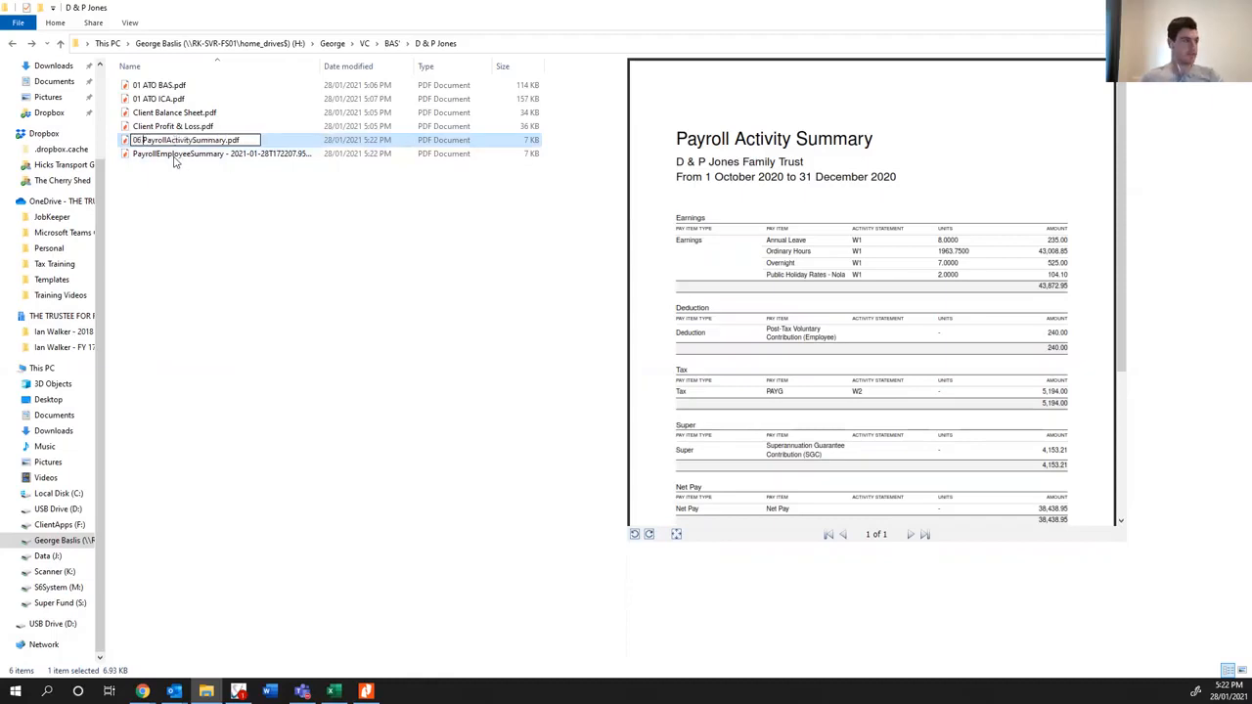
left_click(172, 157)
left_click(136, 156)
left_click(136, 157)
type("06")
mouse_move(230, 153)
left_mouse_down()
mouse_move(312, 153)
mouse_move(230, 155)
left_mouse_up()
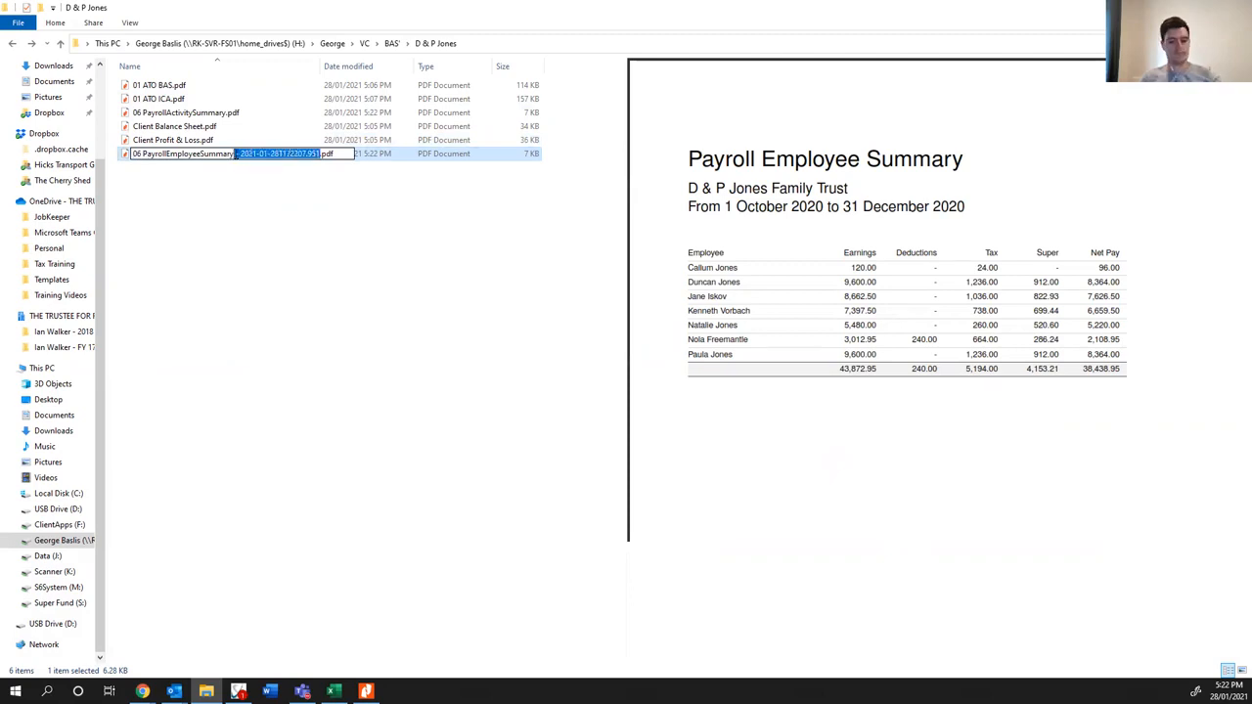
key("BackSpace")
left_click(188, 245)
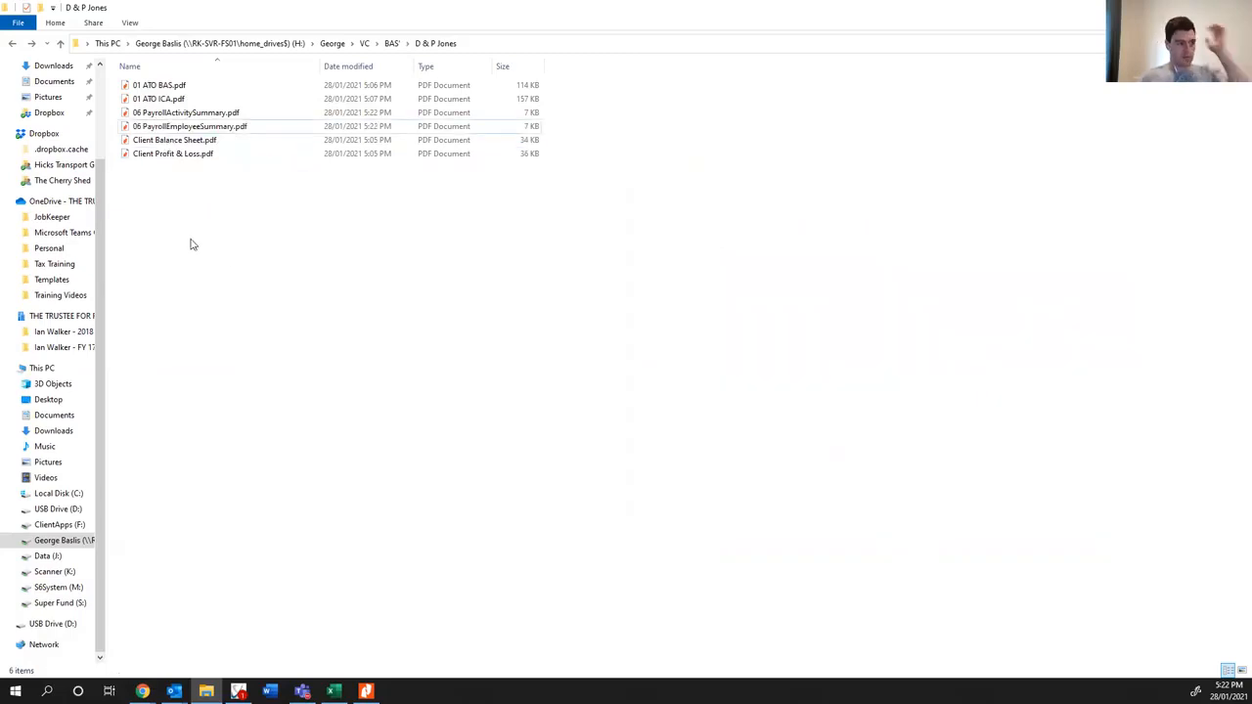
- Return to the Xero reports list and open the Account Transactions report in a separate tab
left_click_drag(1049, 8, 1251, 90)
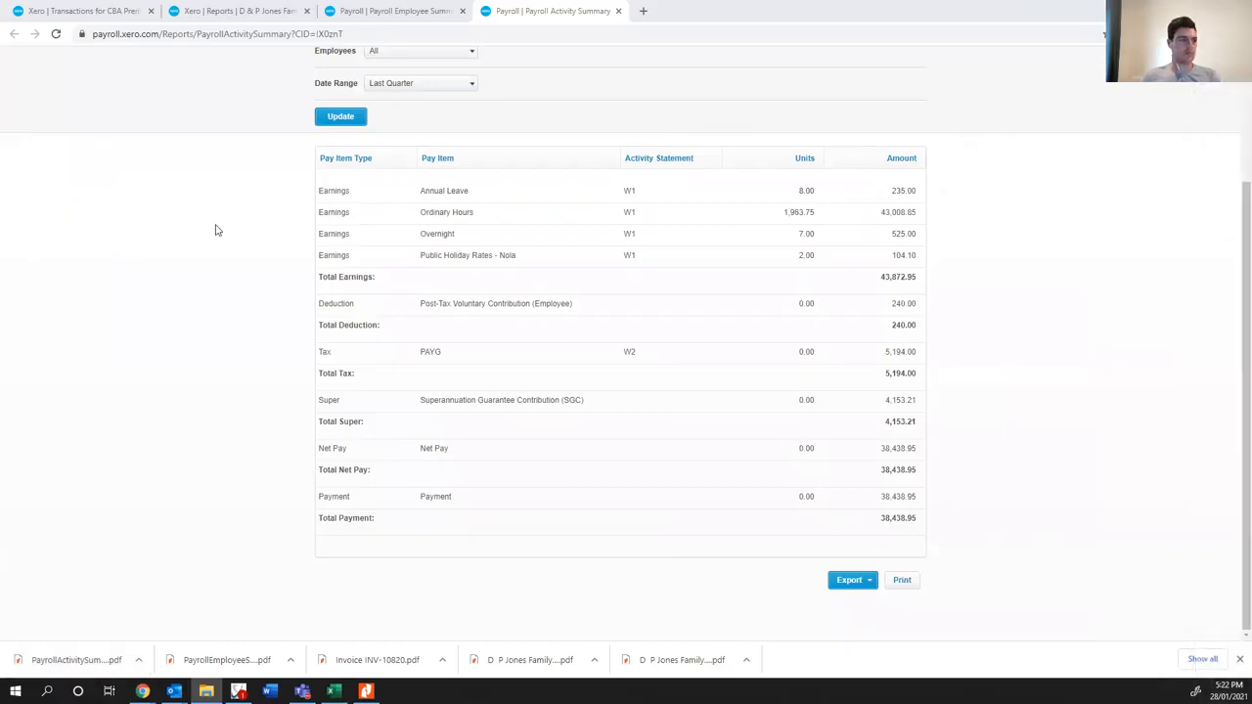
left_click(350, 95)
left_click(426, 12)
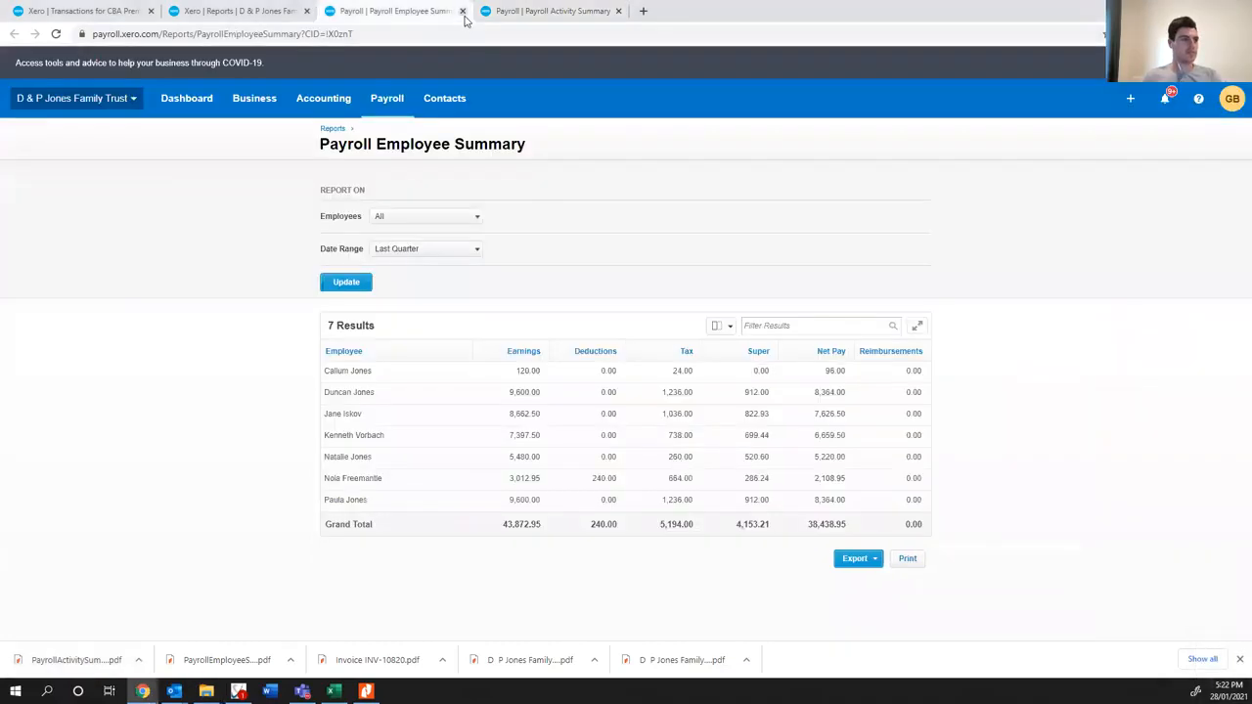
left_click(239, 13)
middle_click(375, 307)
scroll(376, 307, "up", 1)
left_click_drag(668, 10, 419, 25)
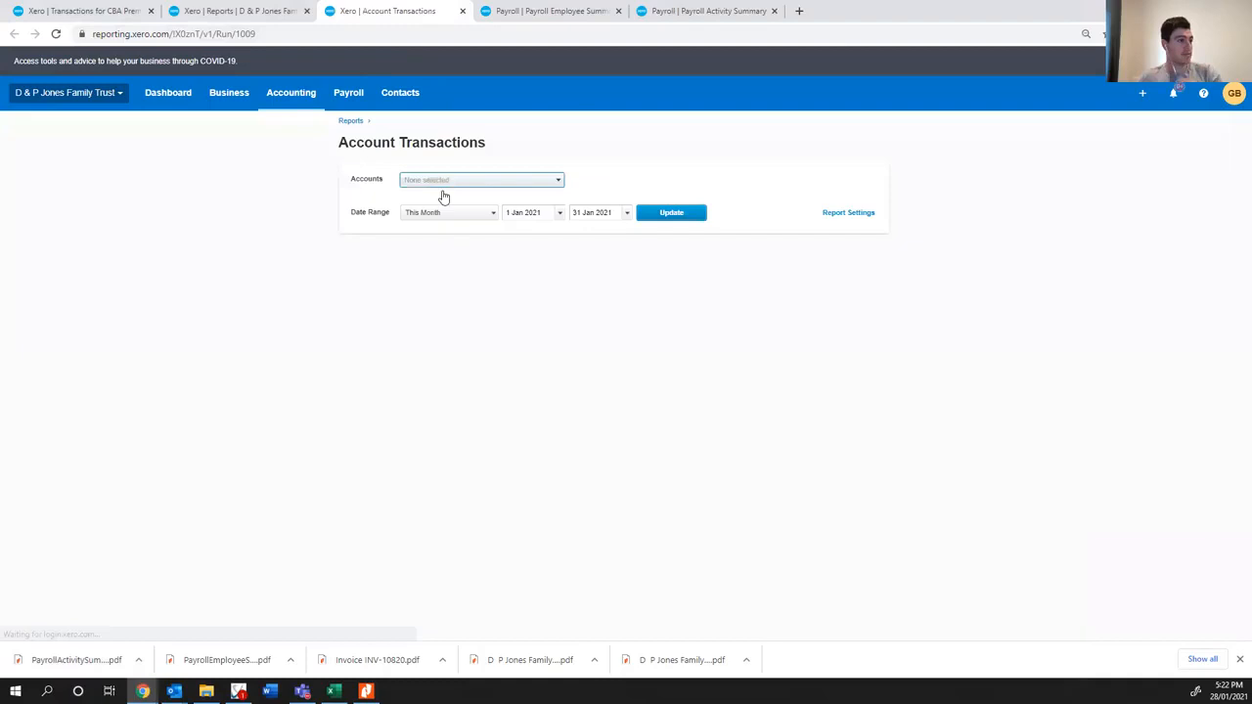
- Run Account Transactions for 804 - Wages Payable - Payroll over Last Quarter and review the entries down to the closing balance
left_click(440, 186)
type("Wages Payable - Payroll")
left_click(460, 224)
left_click(483, 217)
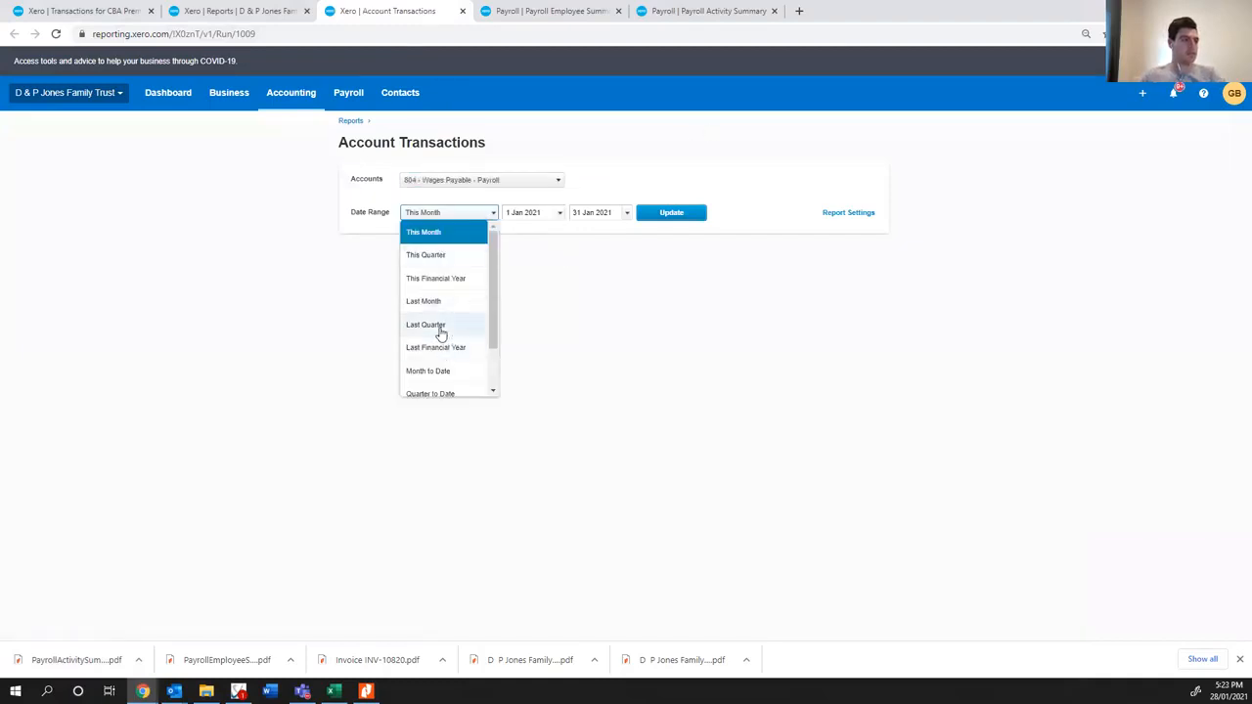
left_click(440, 332)
left_click(689, 215)
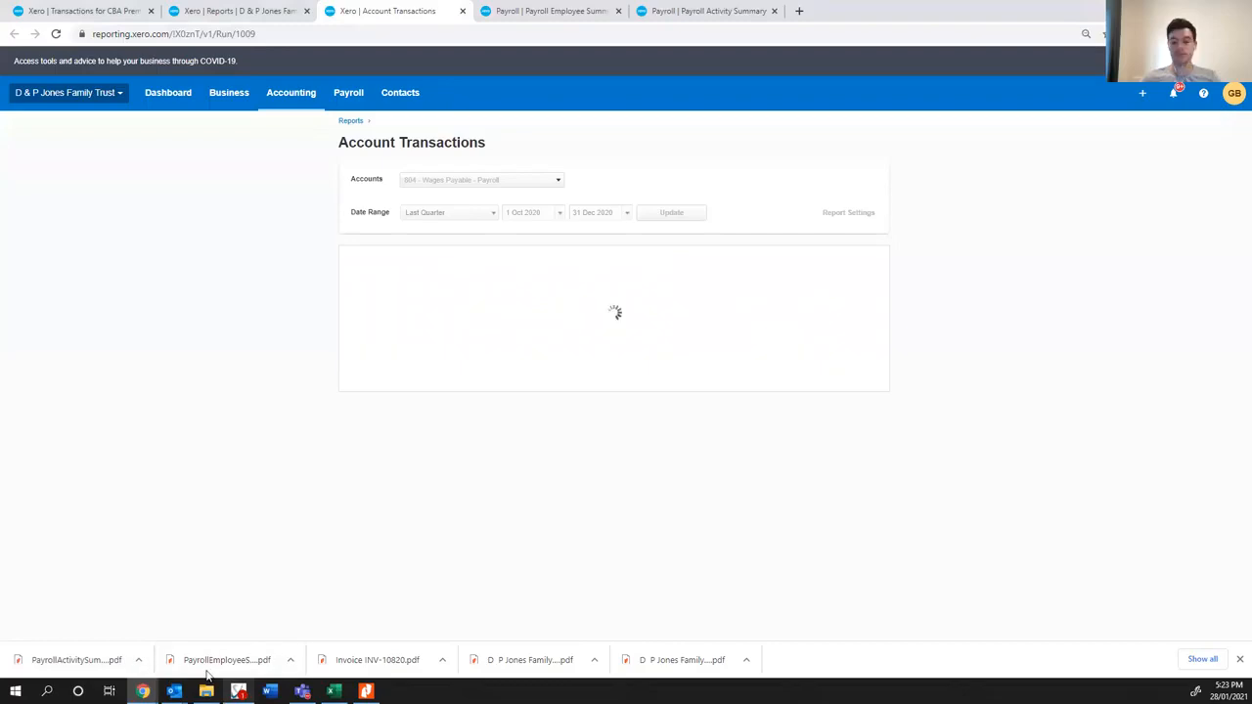
mouse_move(206, 675)
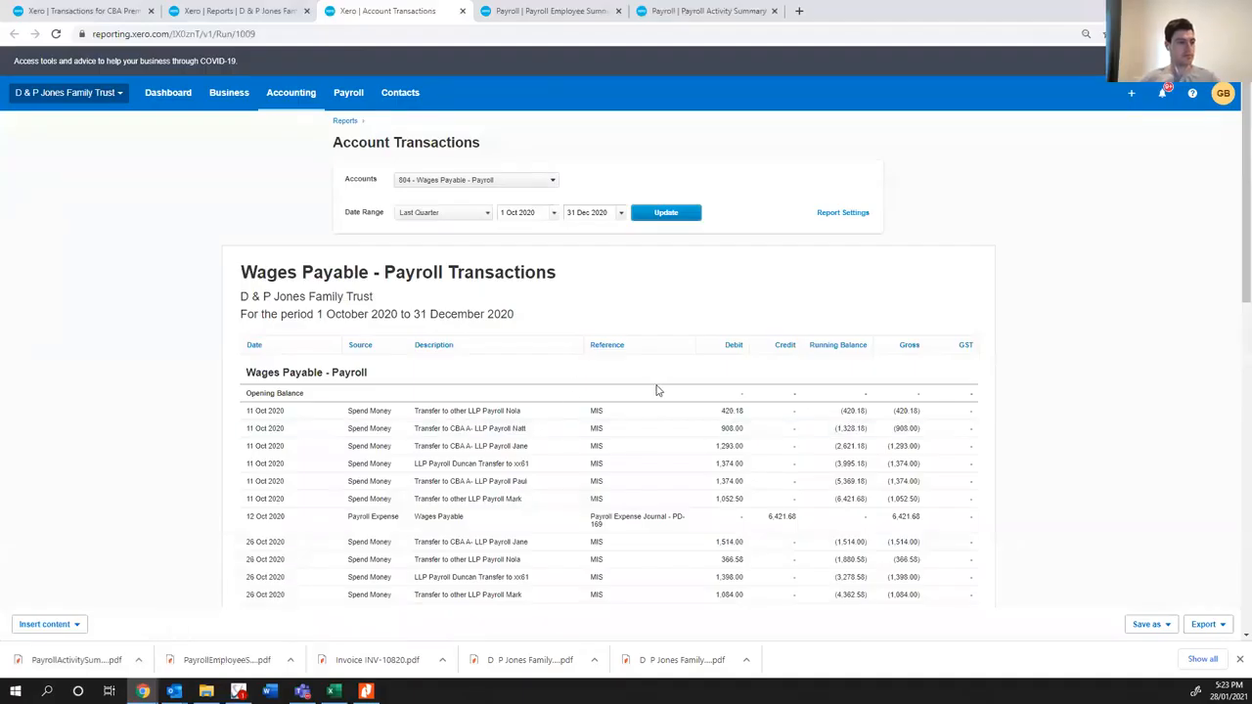
scroll(657, 390, "down", 4)
scroll(705, 173, "up", 2)
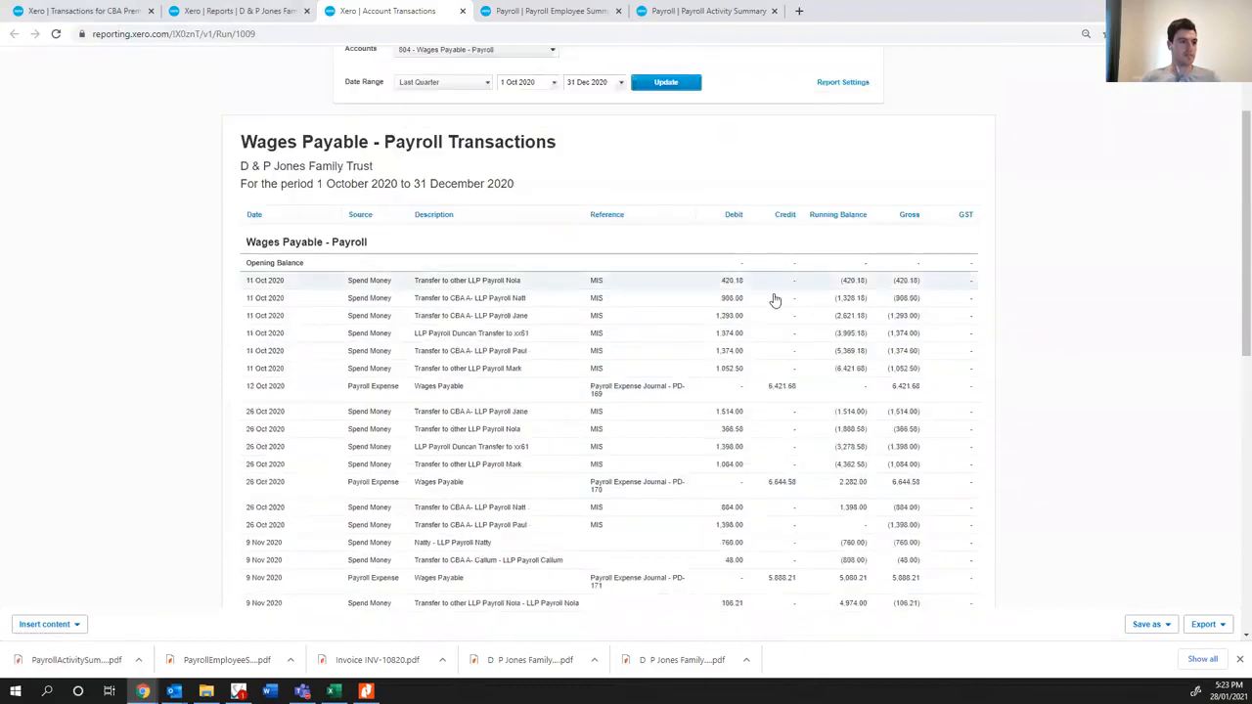
scroll(772, 298, "down", 8)
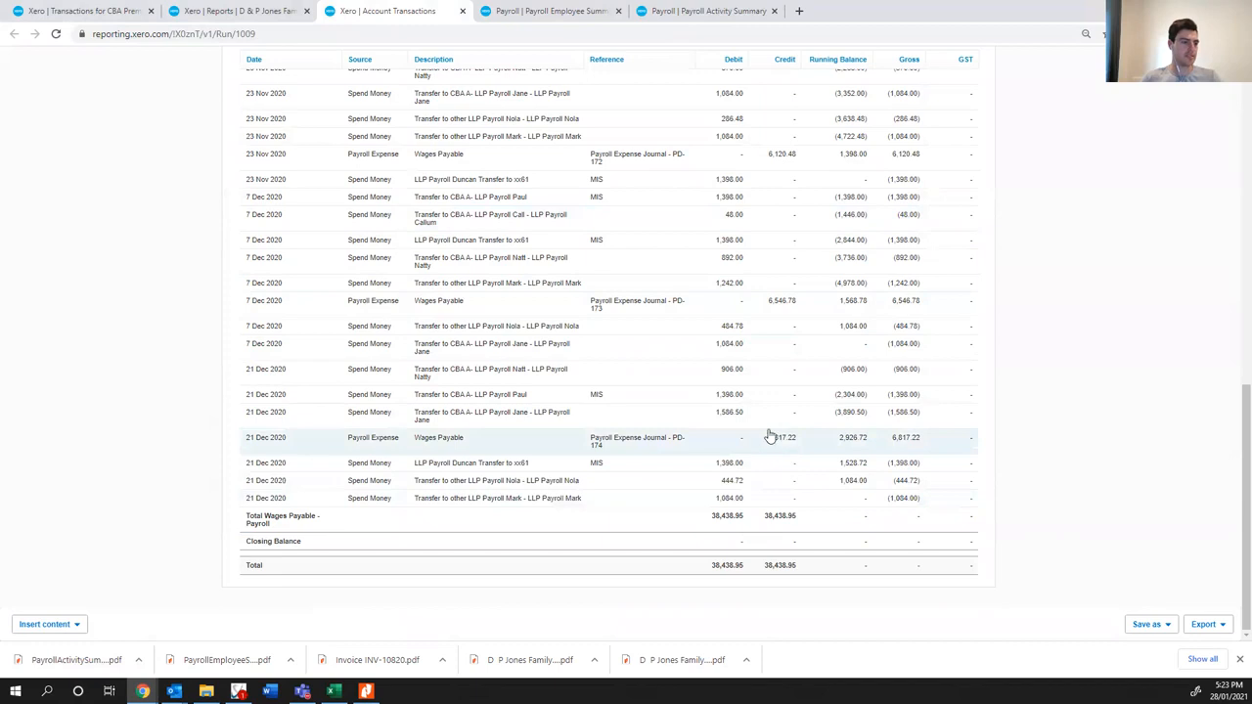
scroll(273, 374, "up", 1)
scroll(273, 373, "up", 10)
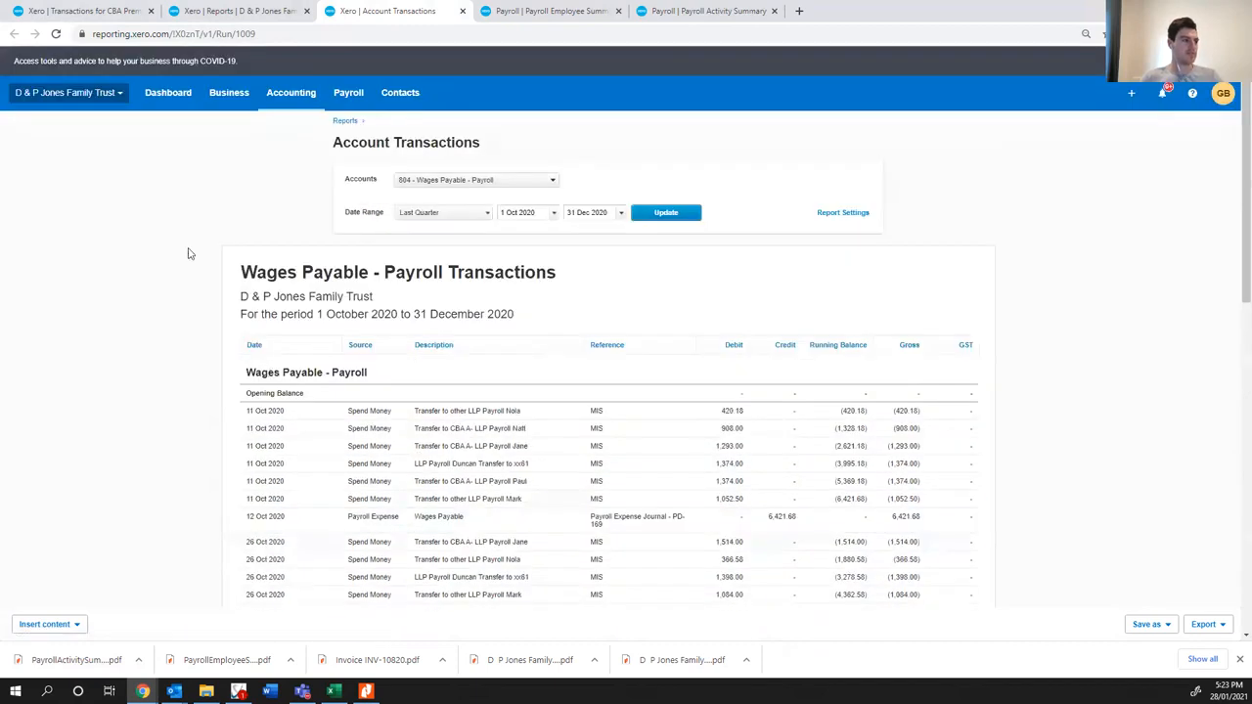
- Open the Activity Statement report from the reports list in a separate tab
left_click(500, 22)
left_click(279, 11)
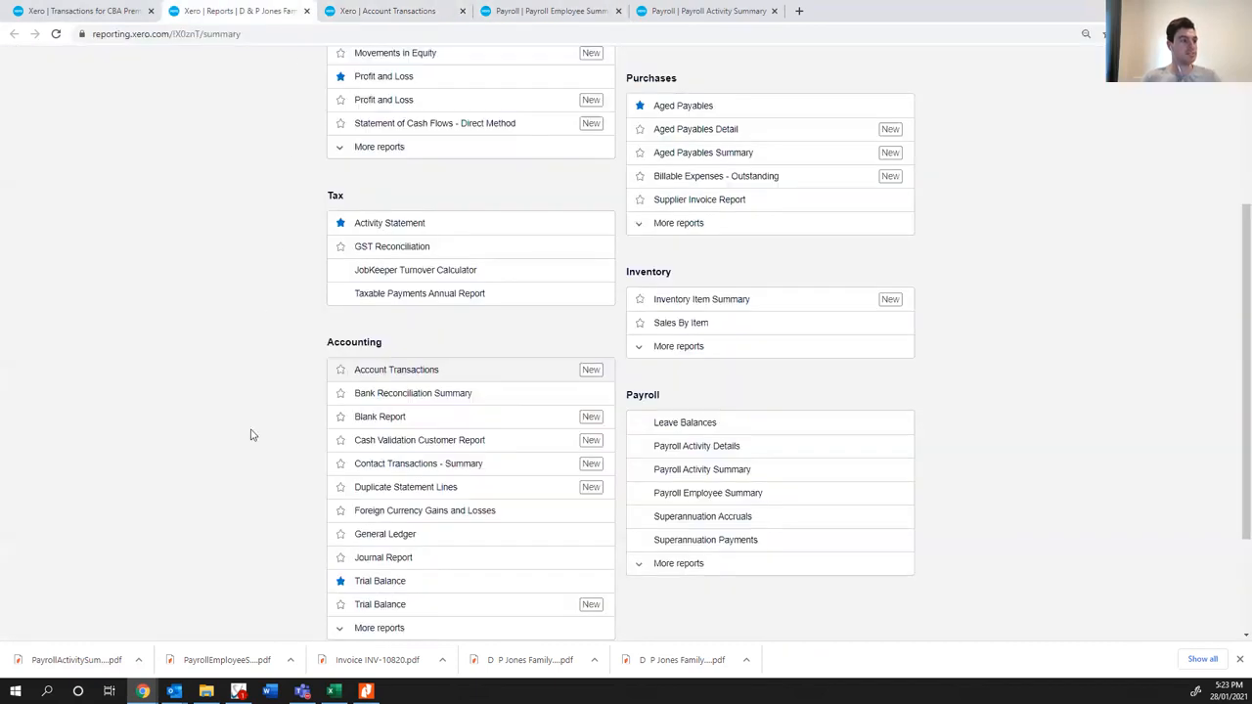
middle_click(377, 227)
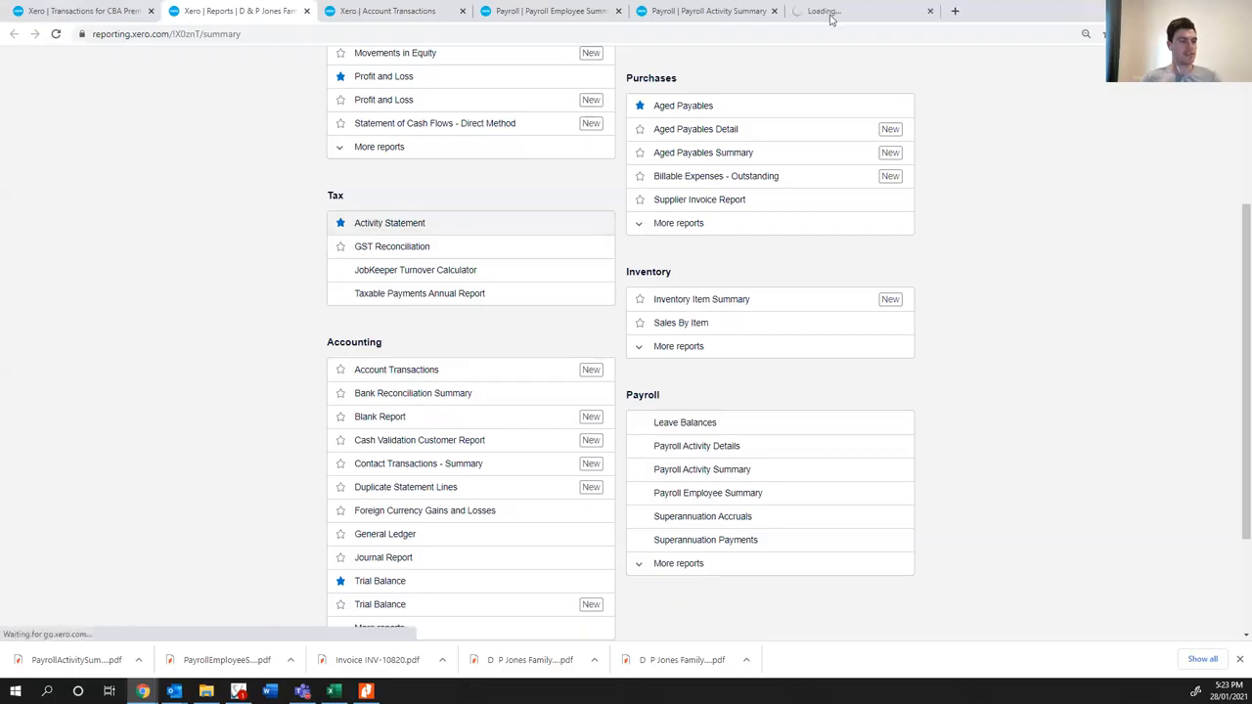
left_click(827, 12)
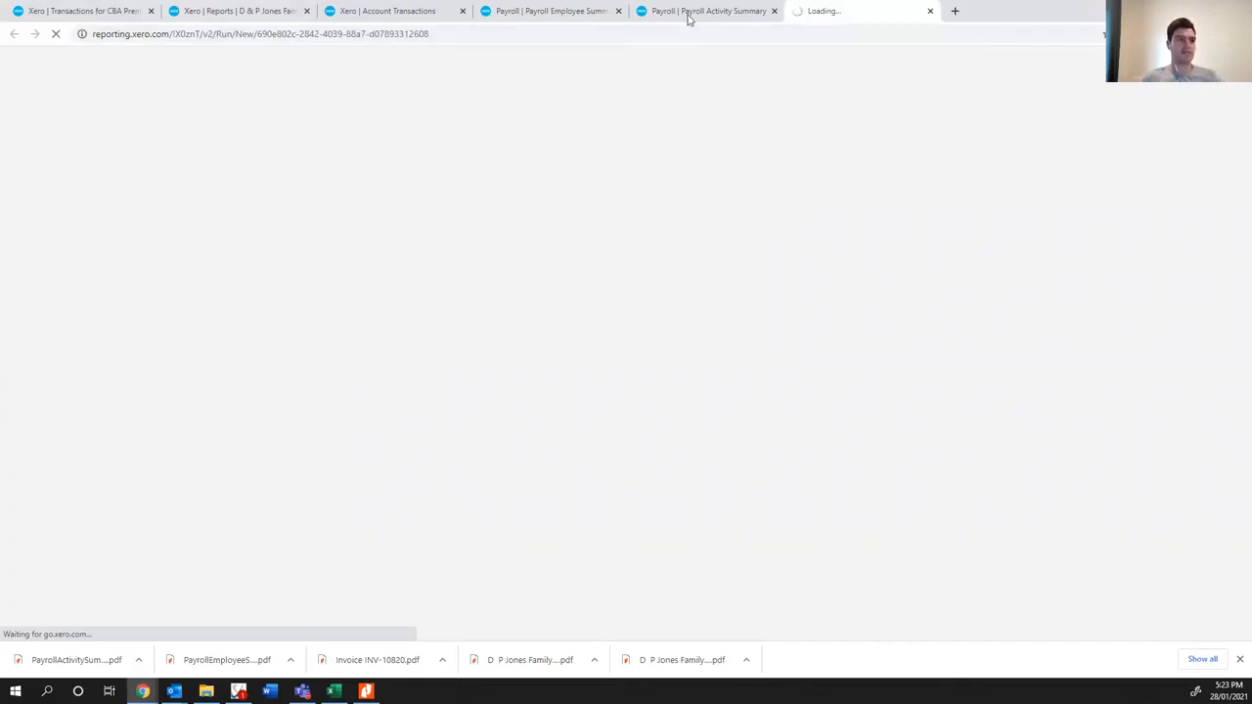
left_click(538, 11)
left_click(435, 11)
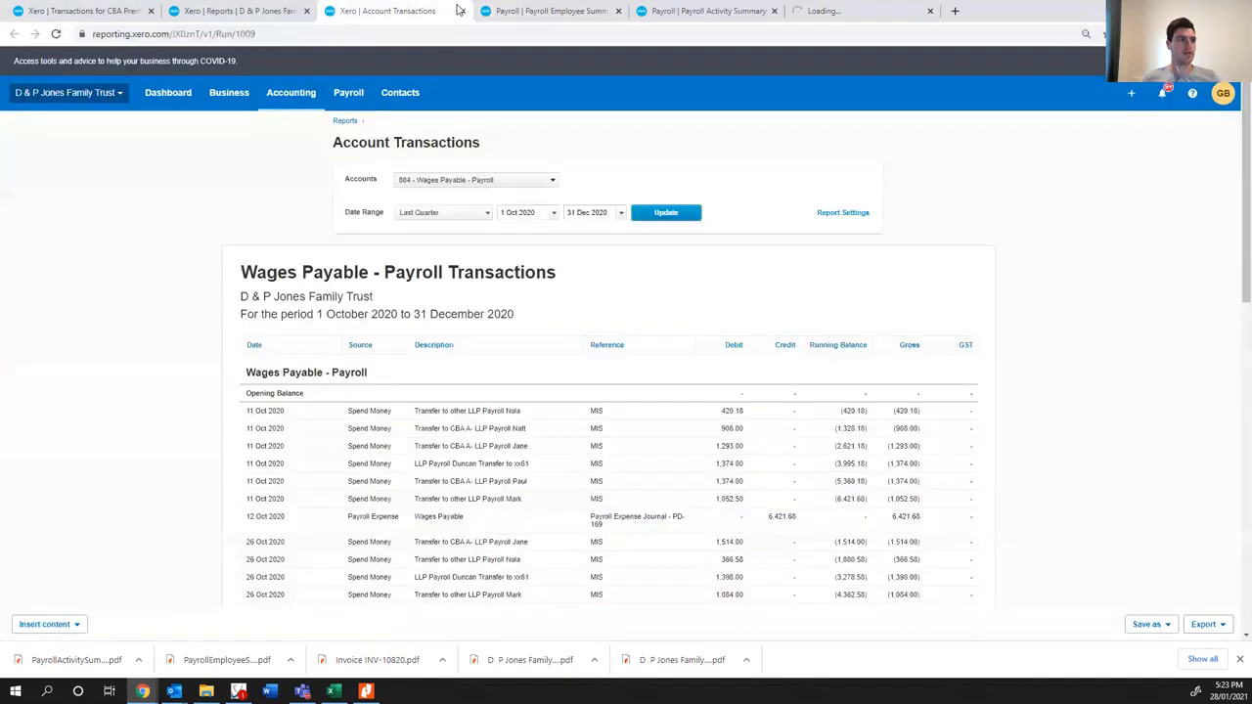
left_click(567, 13)
left_click(694, 12)
left_click(807, 14)
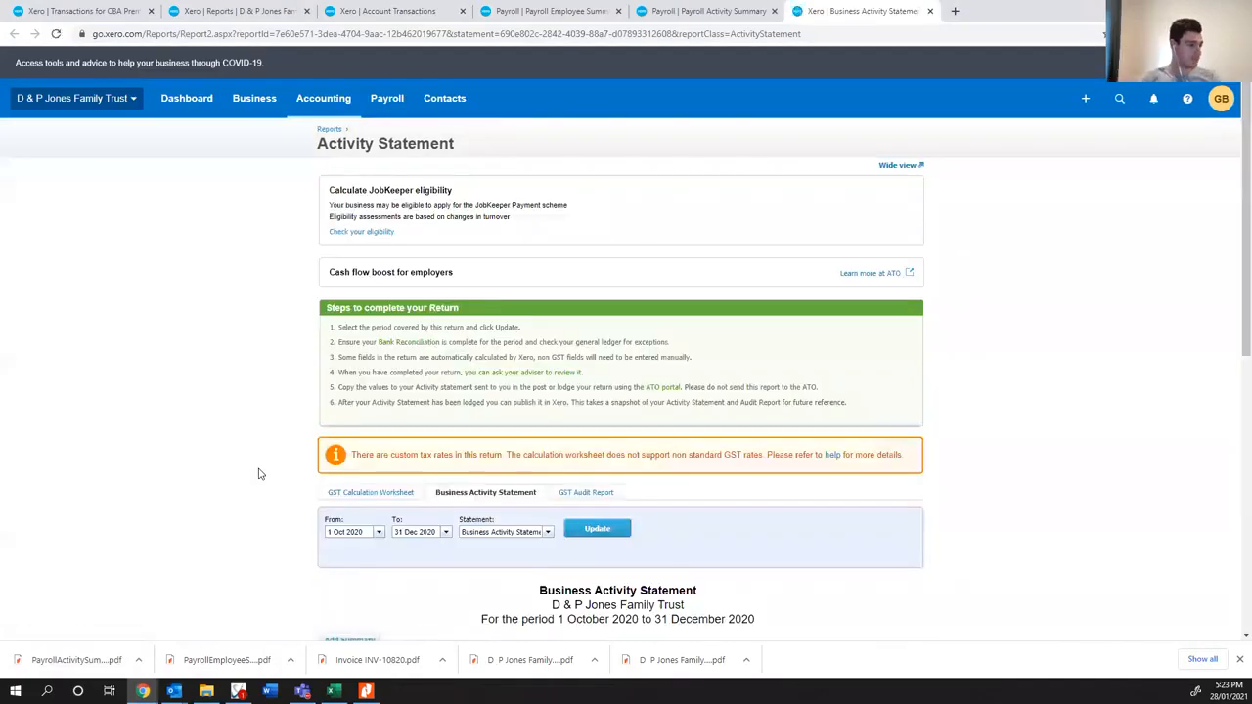
- Export the Activity Statement to Excel and check how the September workpapers are named in Virtual Cabinet
scroll(177, 477, "down", 5)
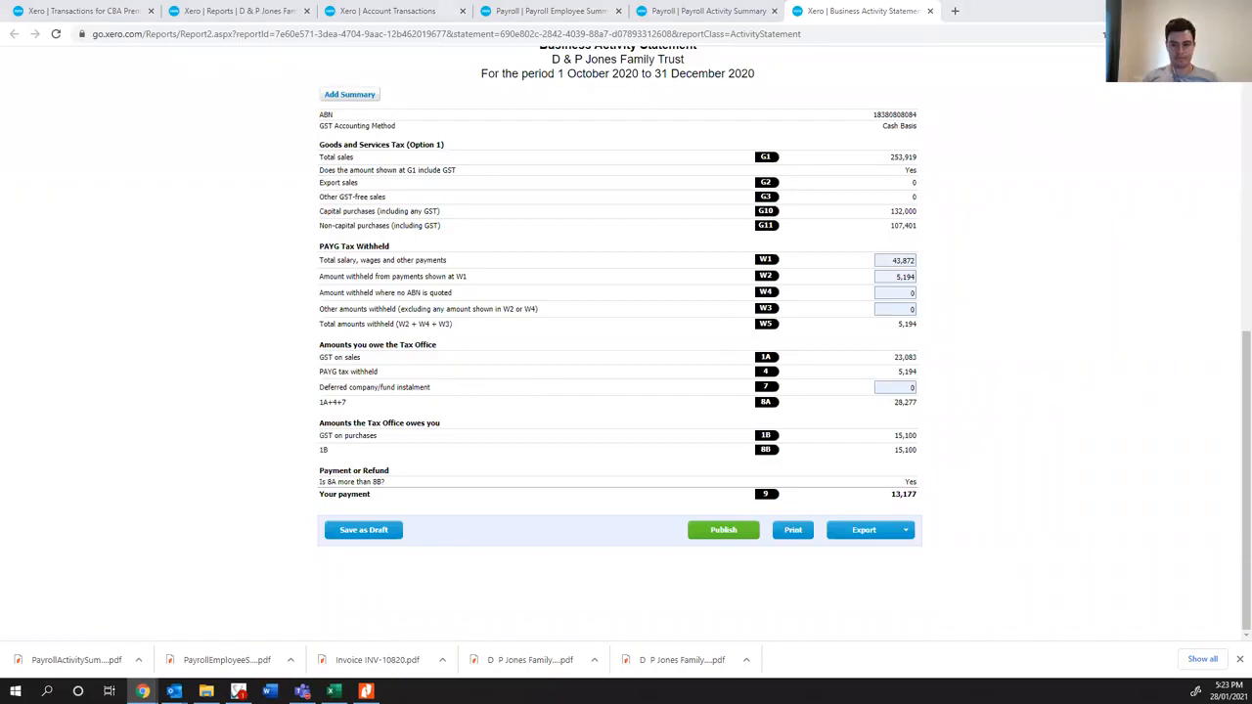
left_click(872, 530)
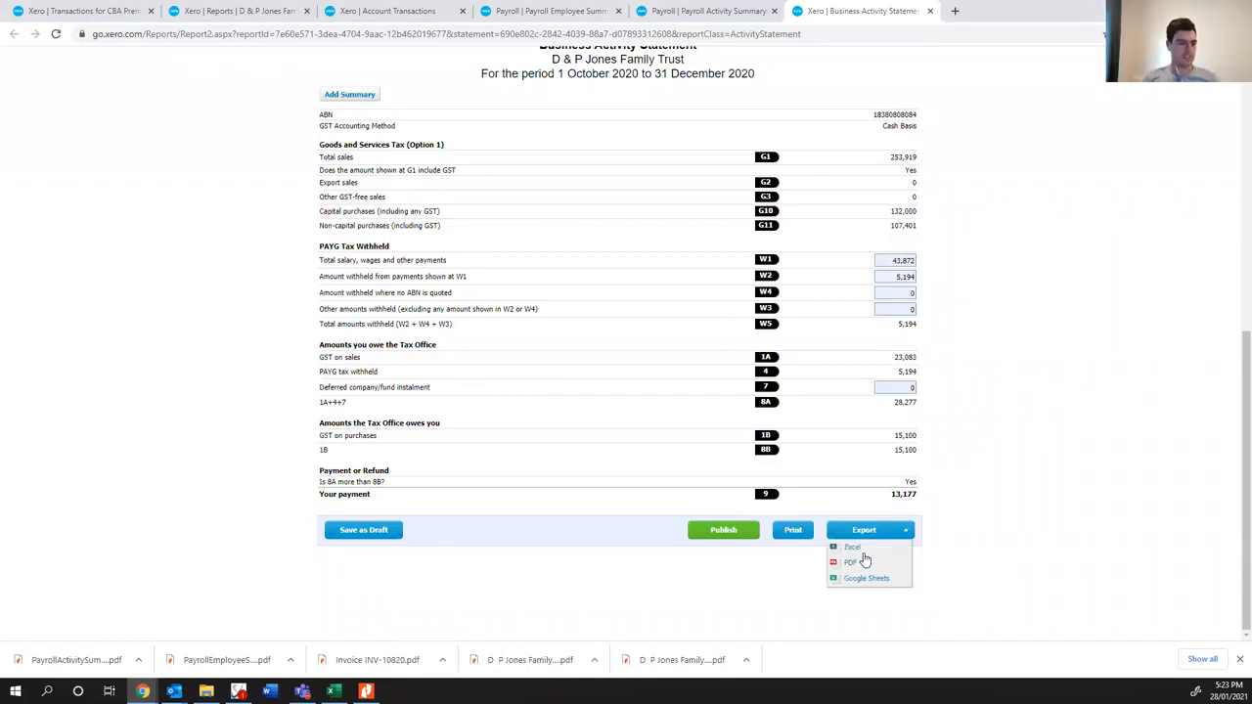
left_click(865, 563)
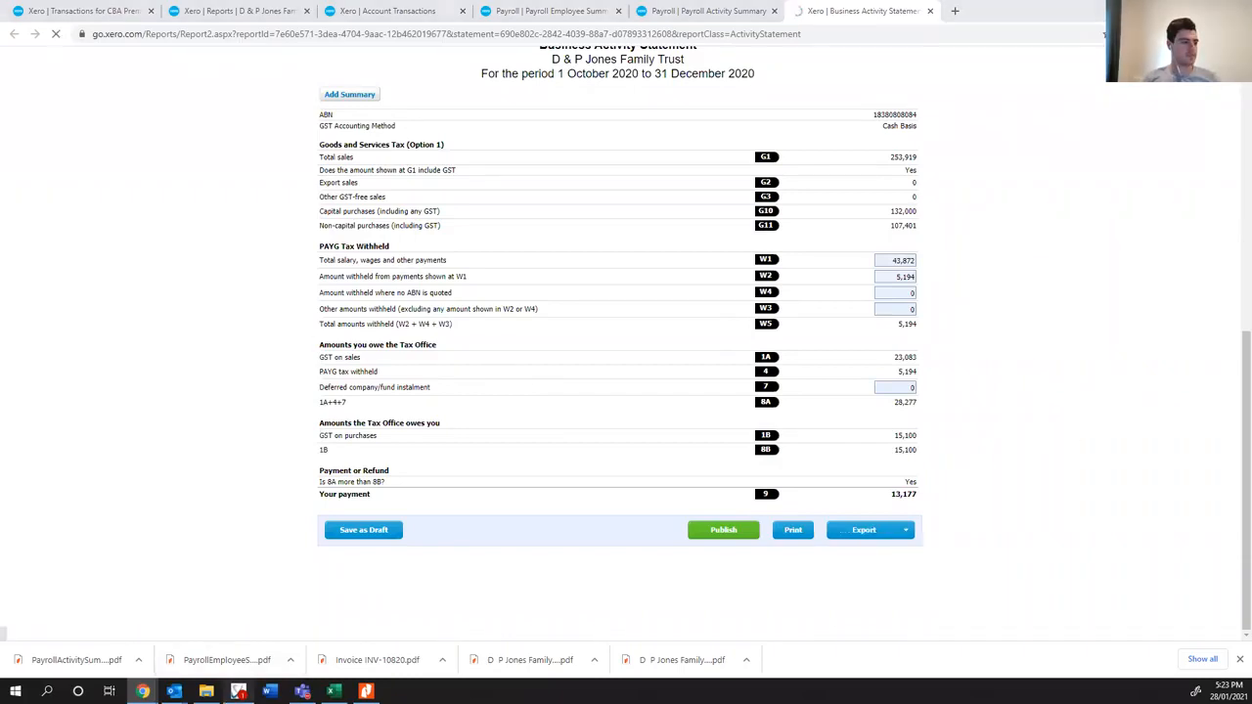
left_click(237, 691)
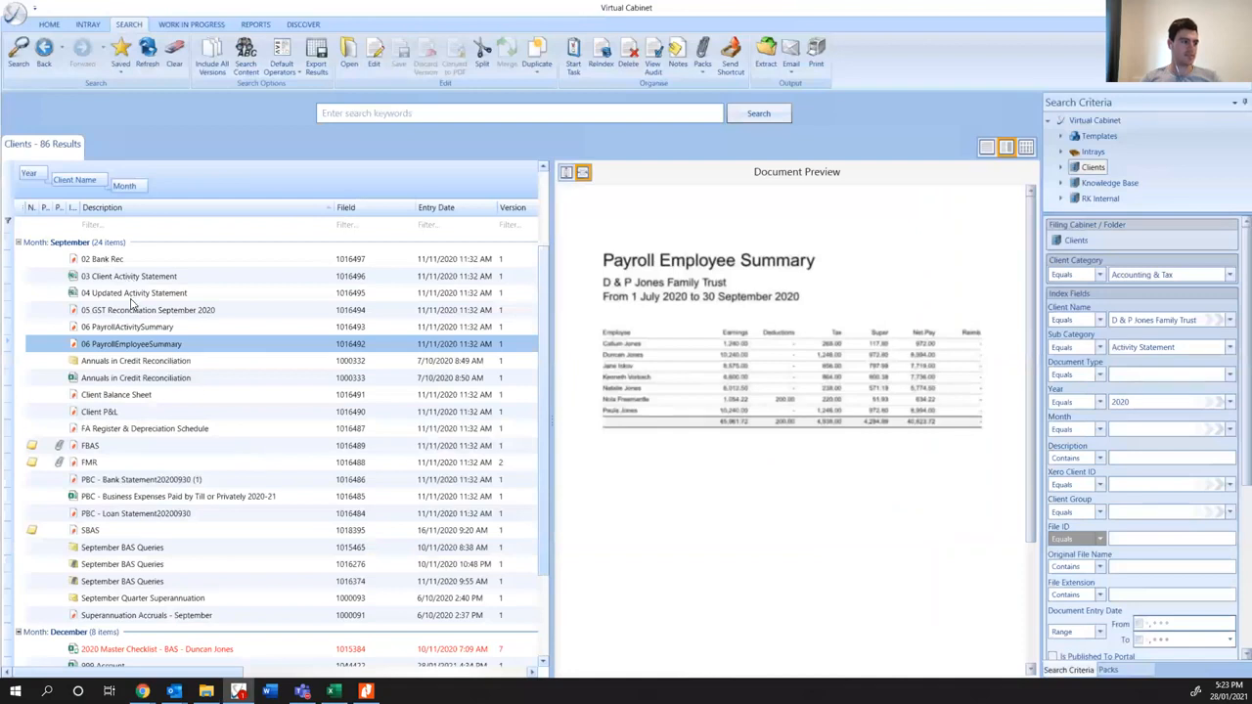
scroll(127, 323, "up", 1)
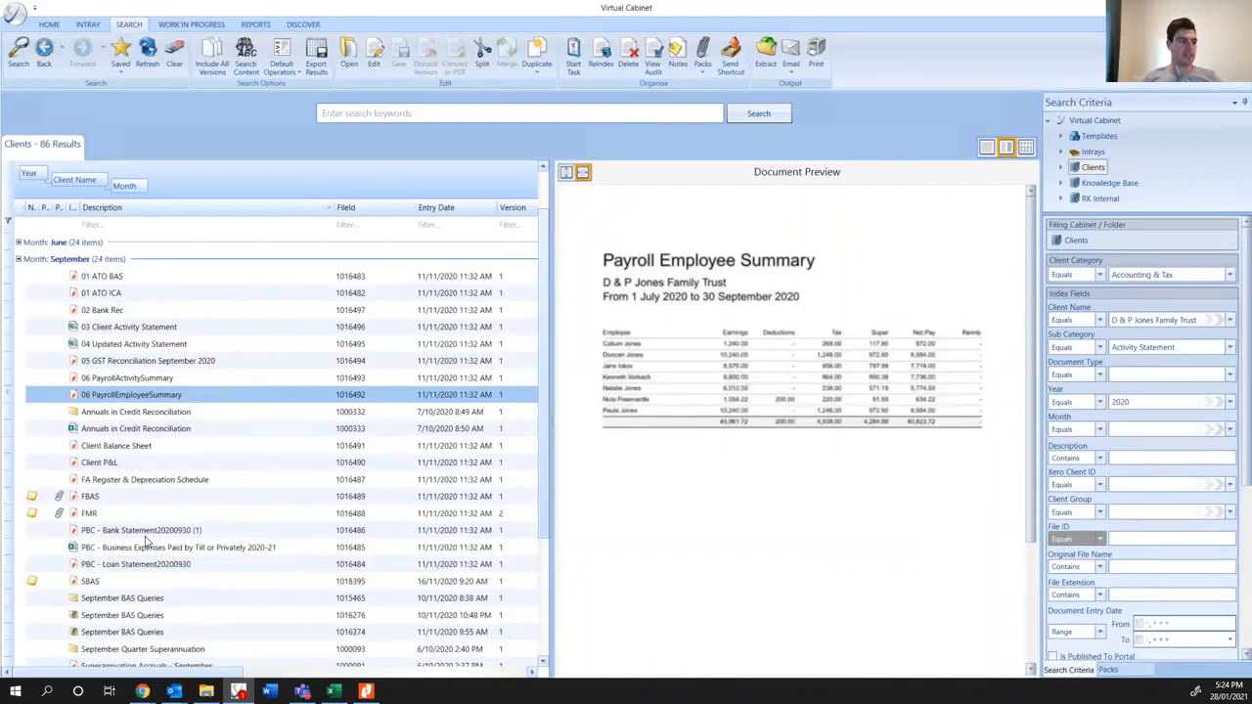
key("alt+Tab")
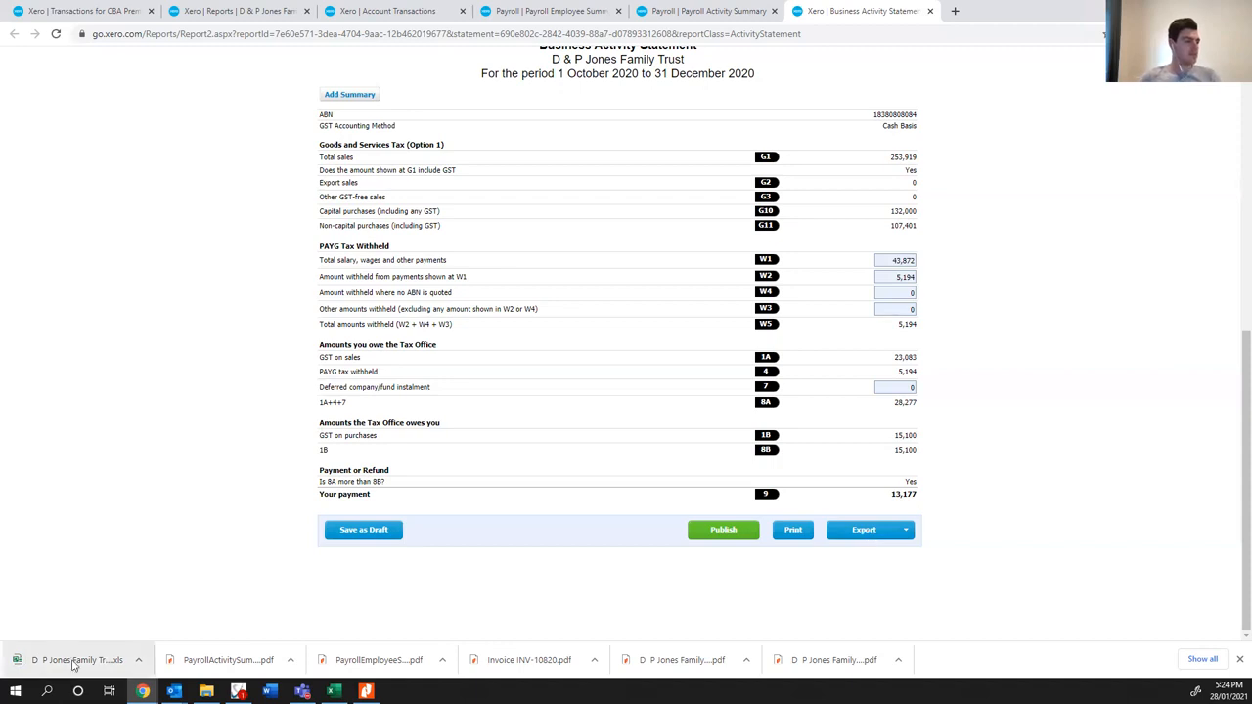
left_click_drag(69, 659, 810, 518)
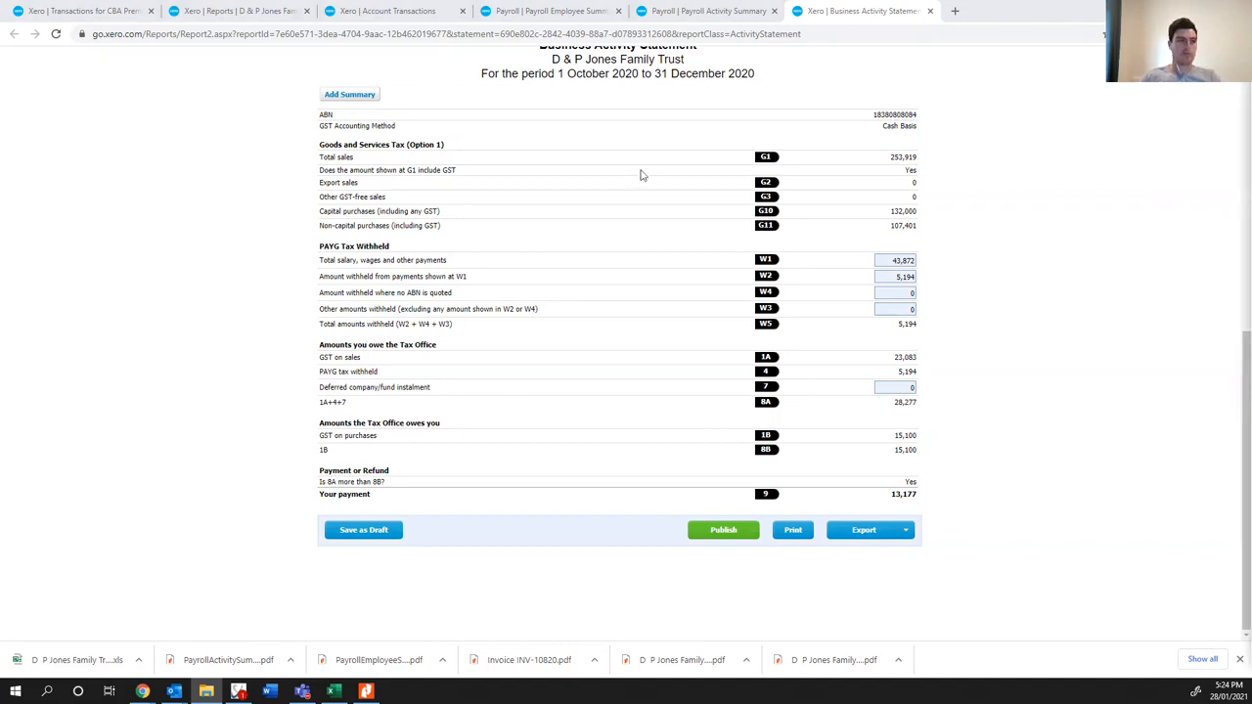
key("alt+Tab")
left_click(682, 117)
left_click(206, 691)
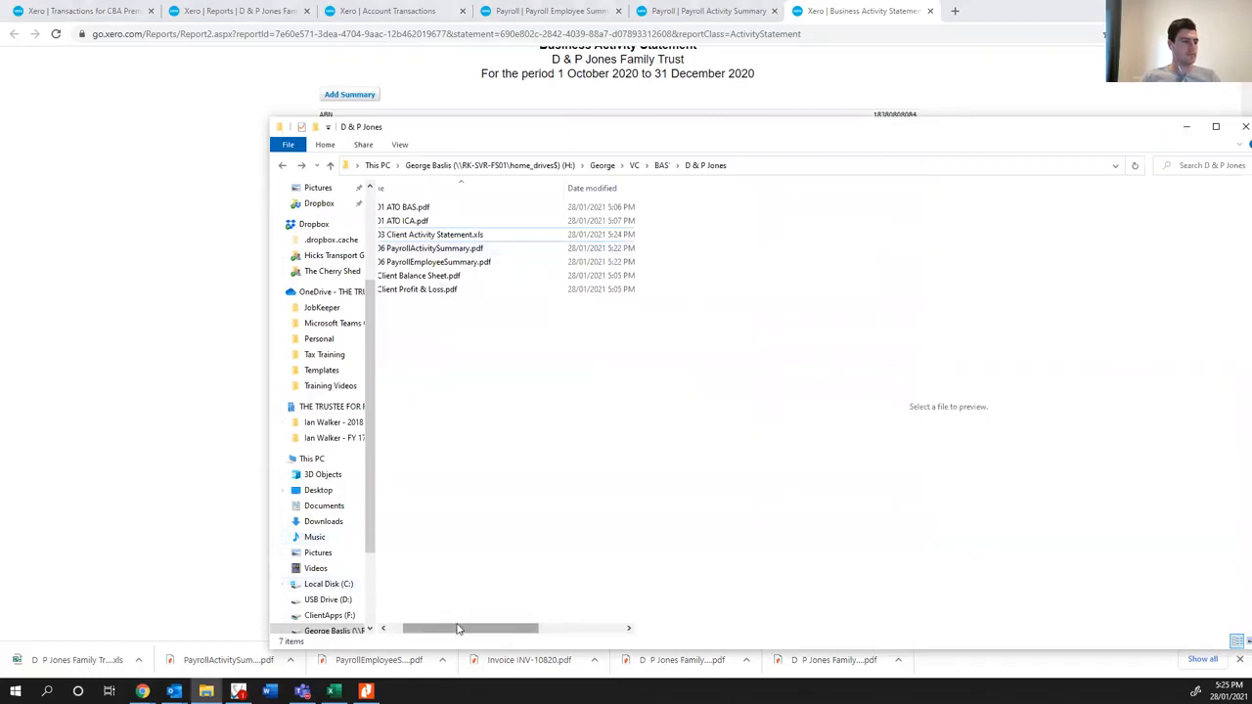
left_click_drag(461, 628, 446, 628)
left_click(461, 234)
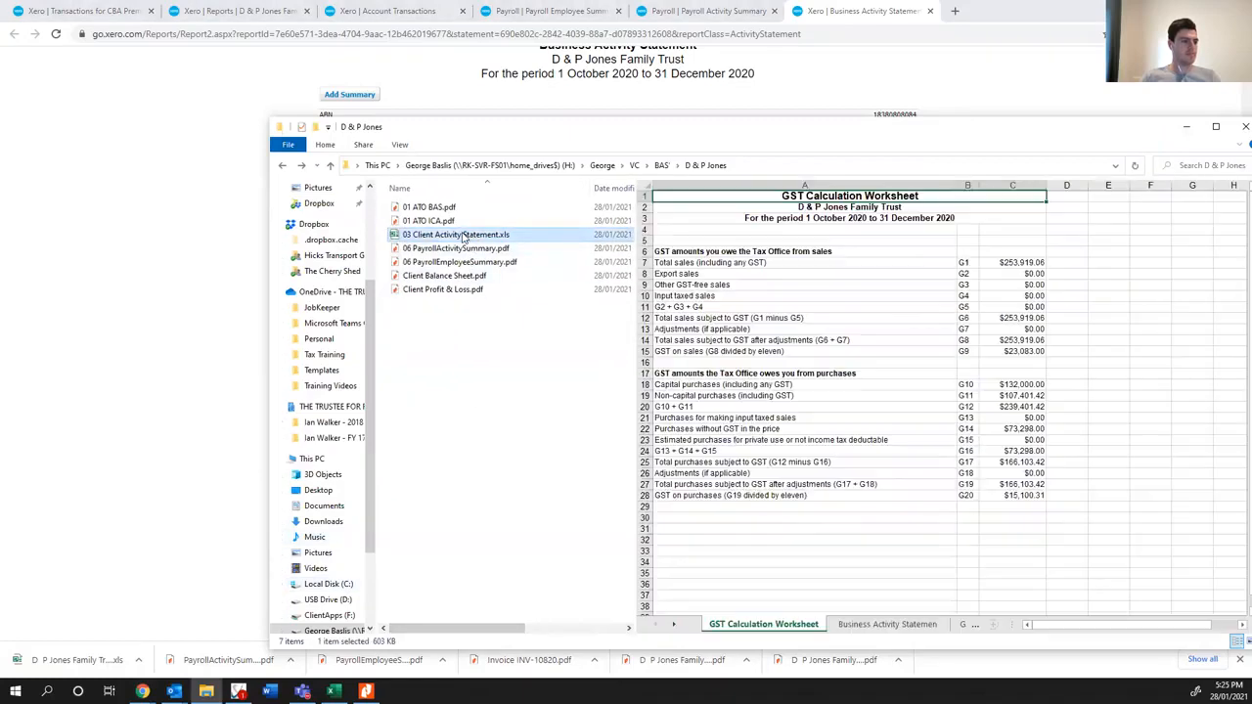
double_click(485, 235)
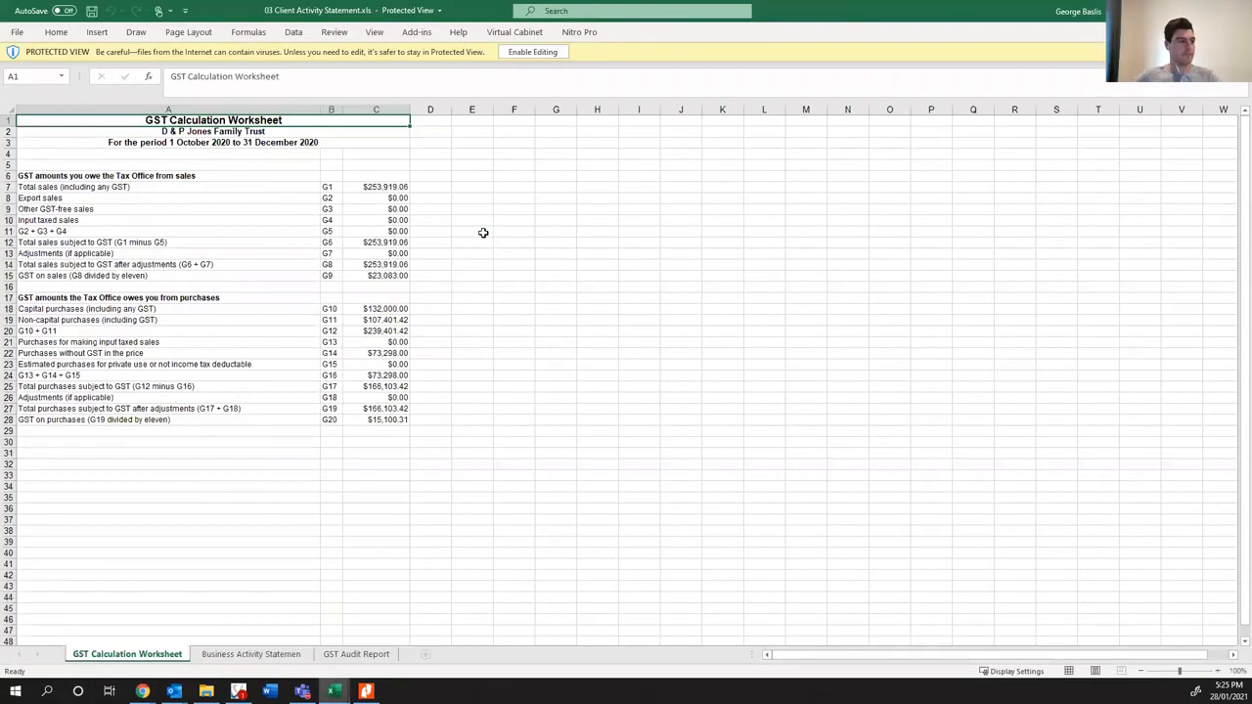
left_click(533, 53)
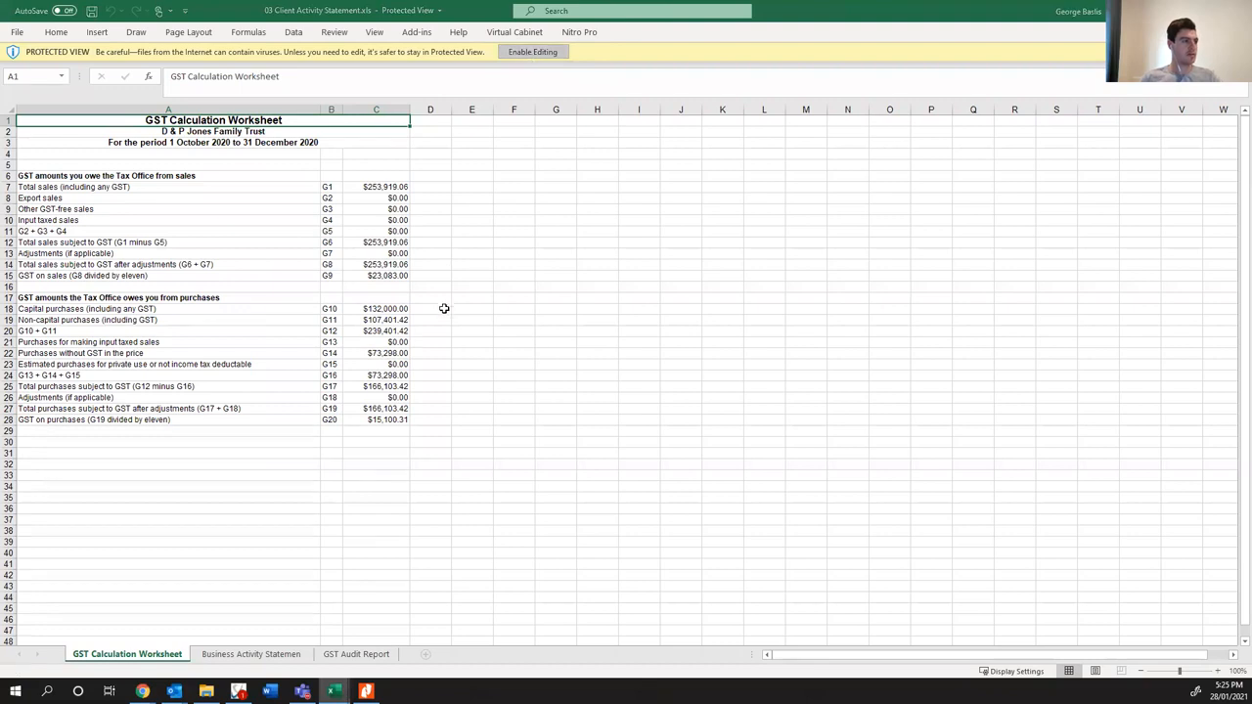
left_click(445, 311)
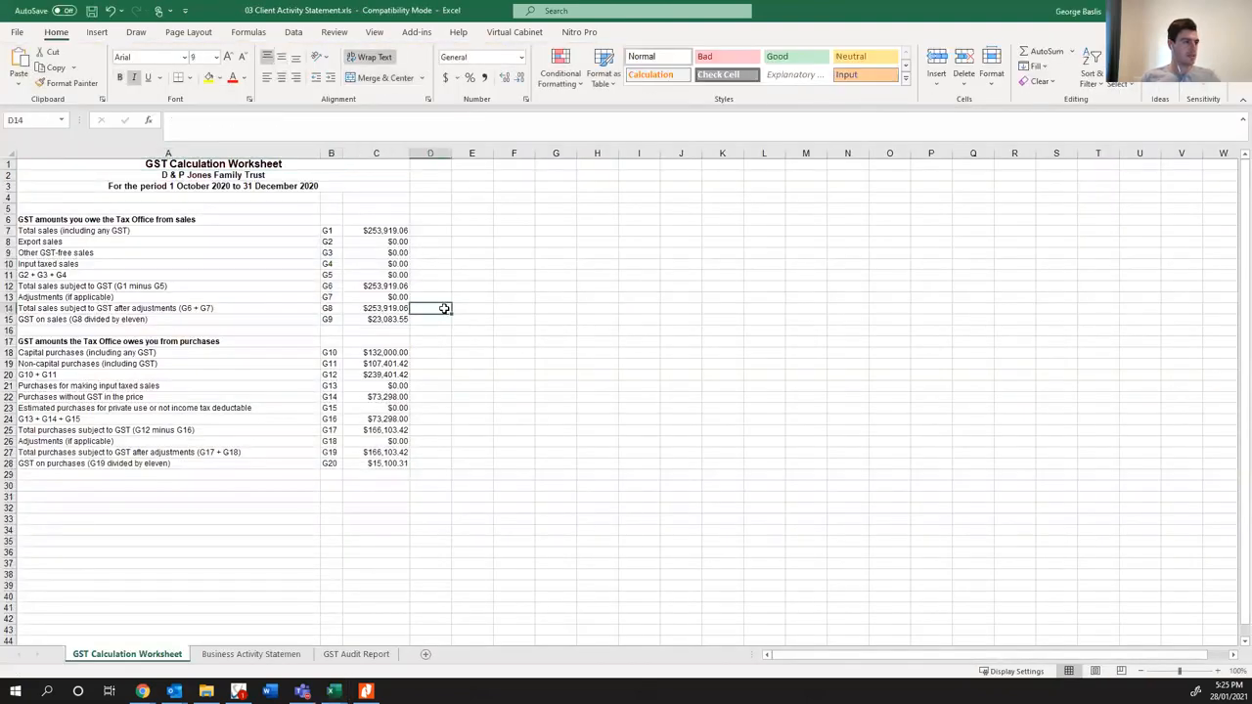
- Sort the GST on Income rows of the GST Audit Report sheet by Column B, then by Column D, both A to Z
left_click(227, 654)
left_click(348, 657)
left_click_drag(35, 243, 558, 581)
left_click(293, 32)
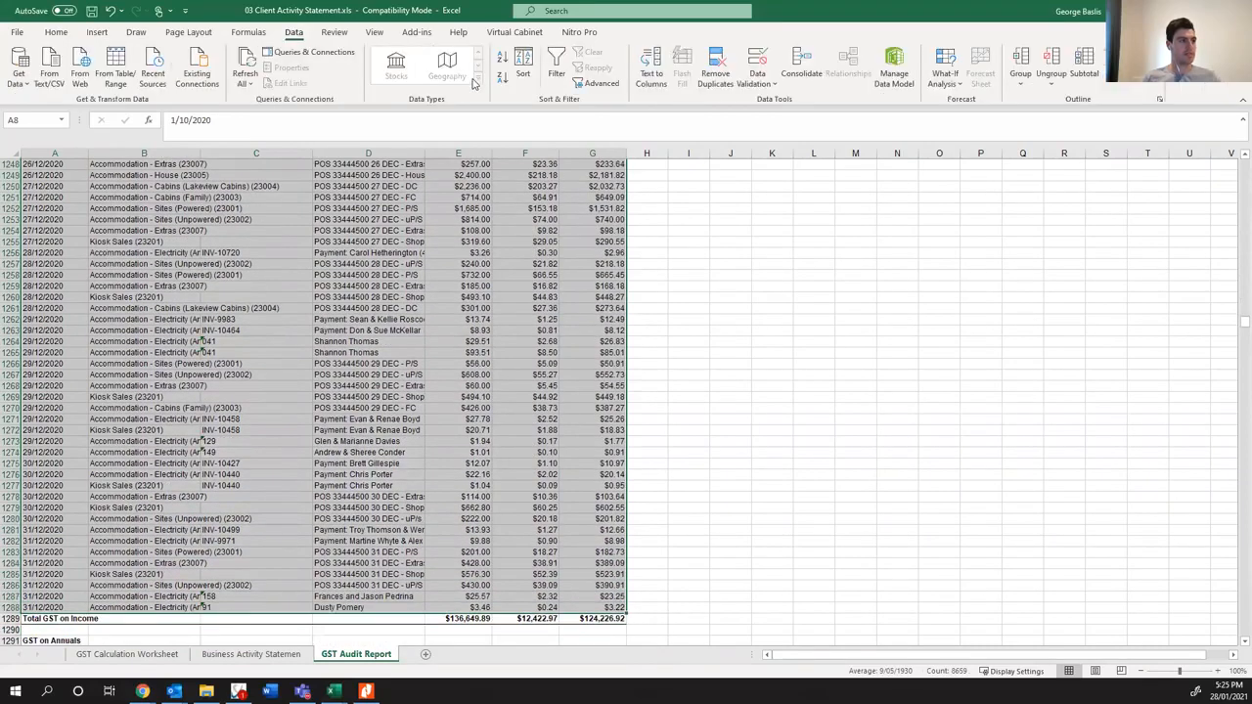
left_click(523, 73)
left_click(391, 244)
left_click(386, 264)
left_click(341, 211)
left_click(391, 257)
left_click(362, 297)
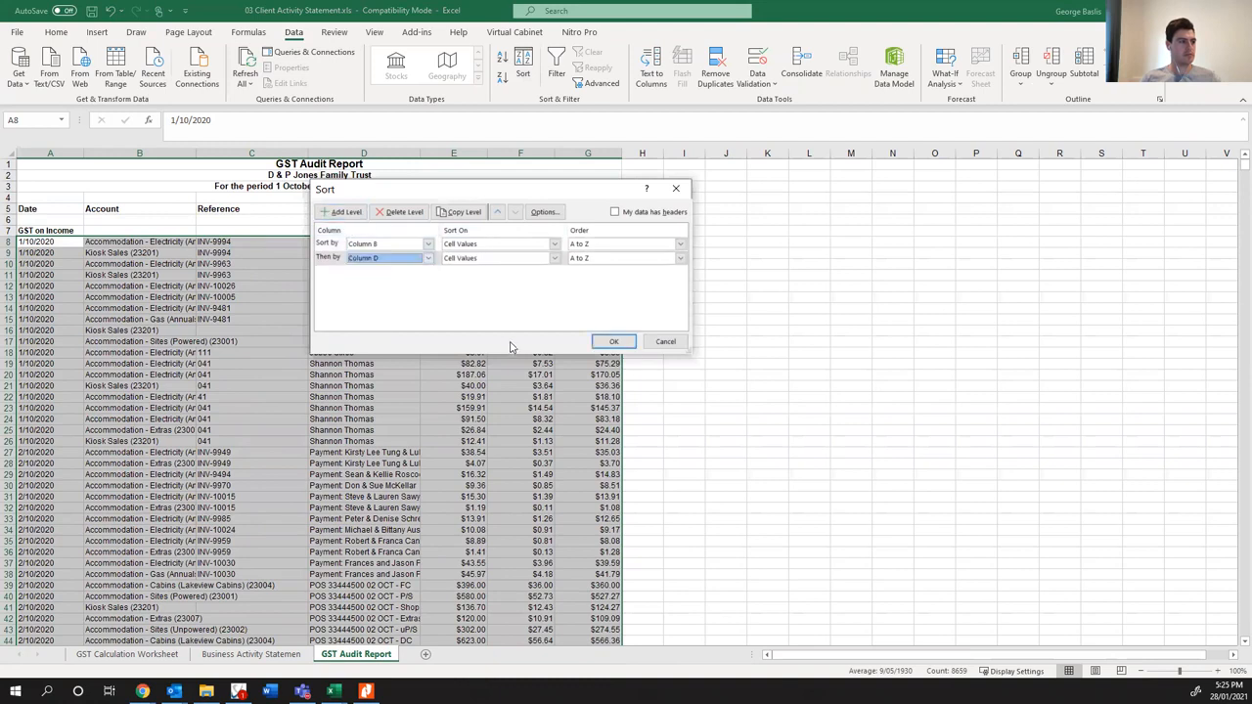
left_click(613, 342)
- Widen the Account column of the GST Audit Report so the full account names fit
left_click(364, 330)
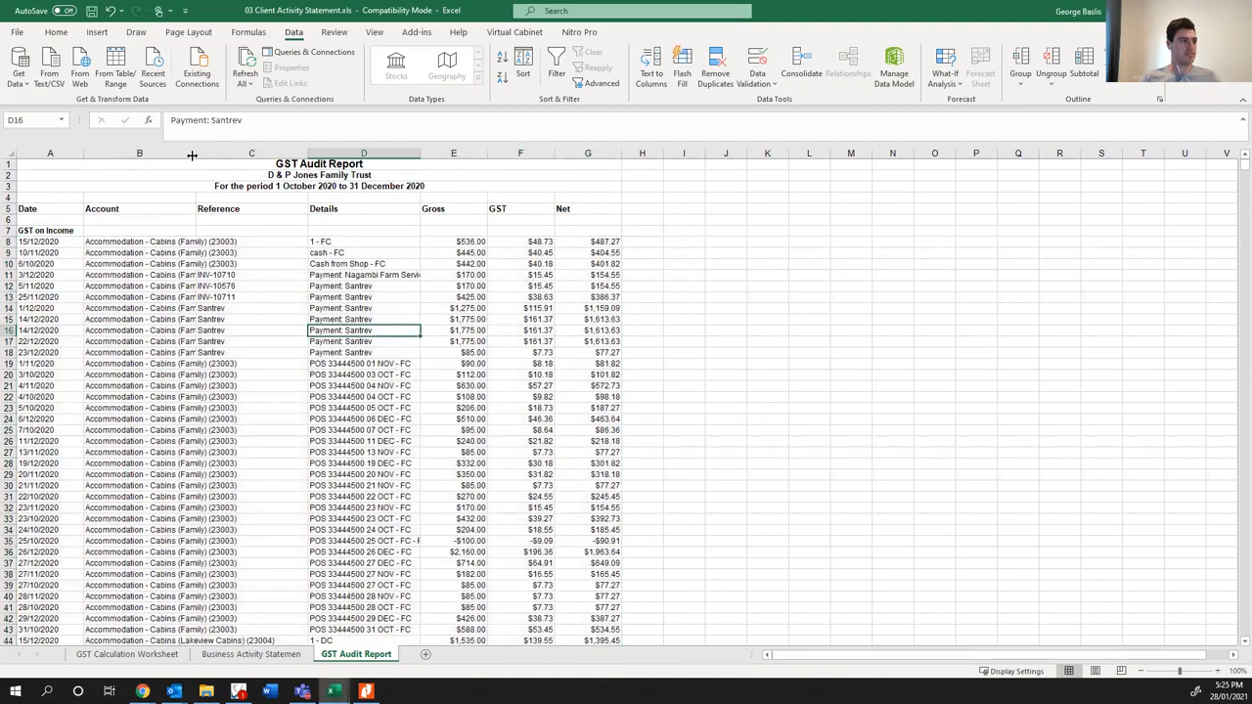
left_click_drag(267, 153, 391, 154)
left_click(333, 163)
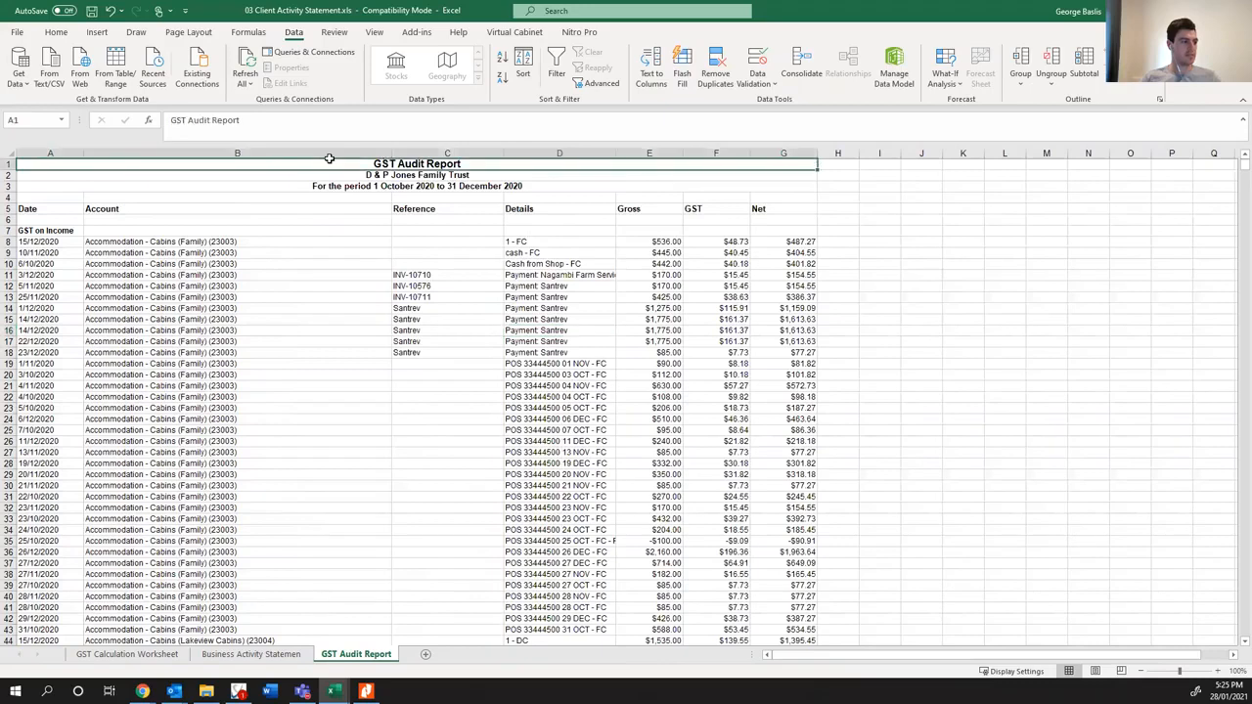
- Sort the GST on Annuals rows of the GST Audit Report by Column B, then by Column D, both A to Z
left_click(347, 341)
scroll(385, 399, "down", 20)
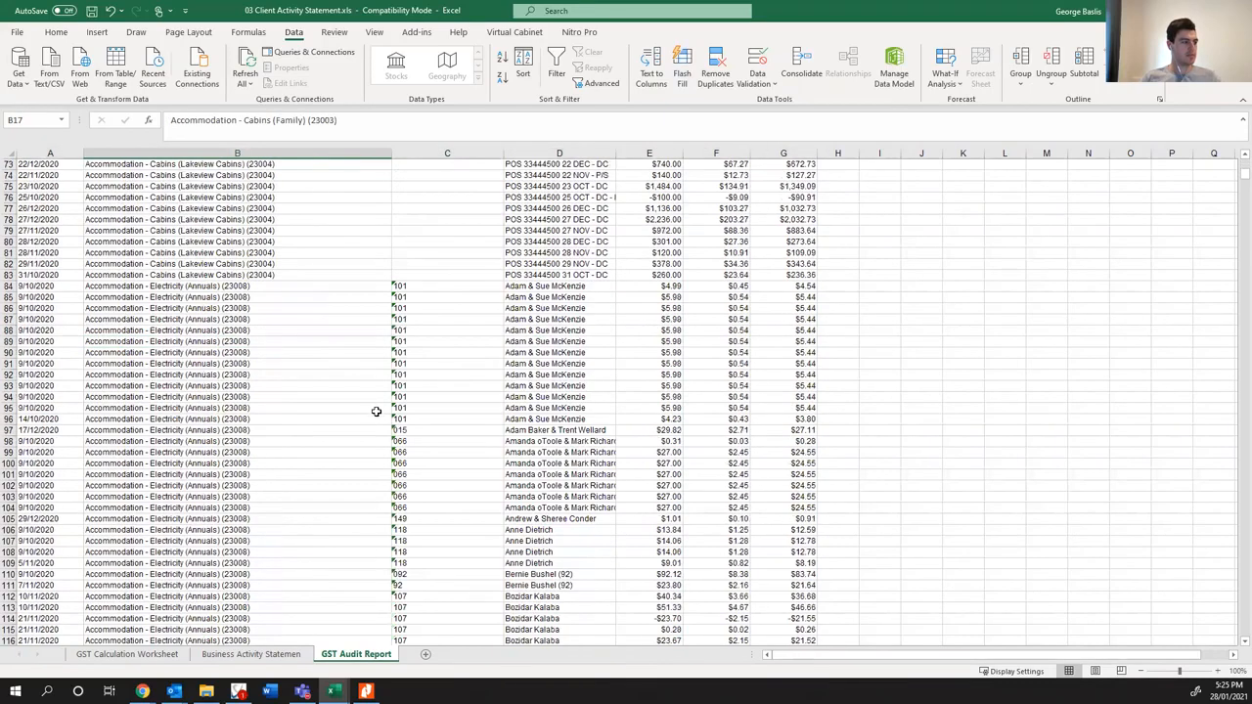
left_click_drag(1236, 184, 1213, 338)
scroll(863, 419, "down", 14)
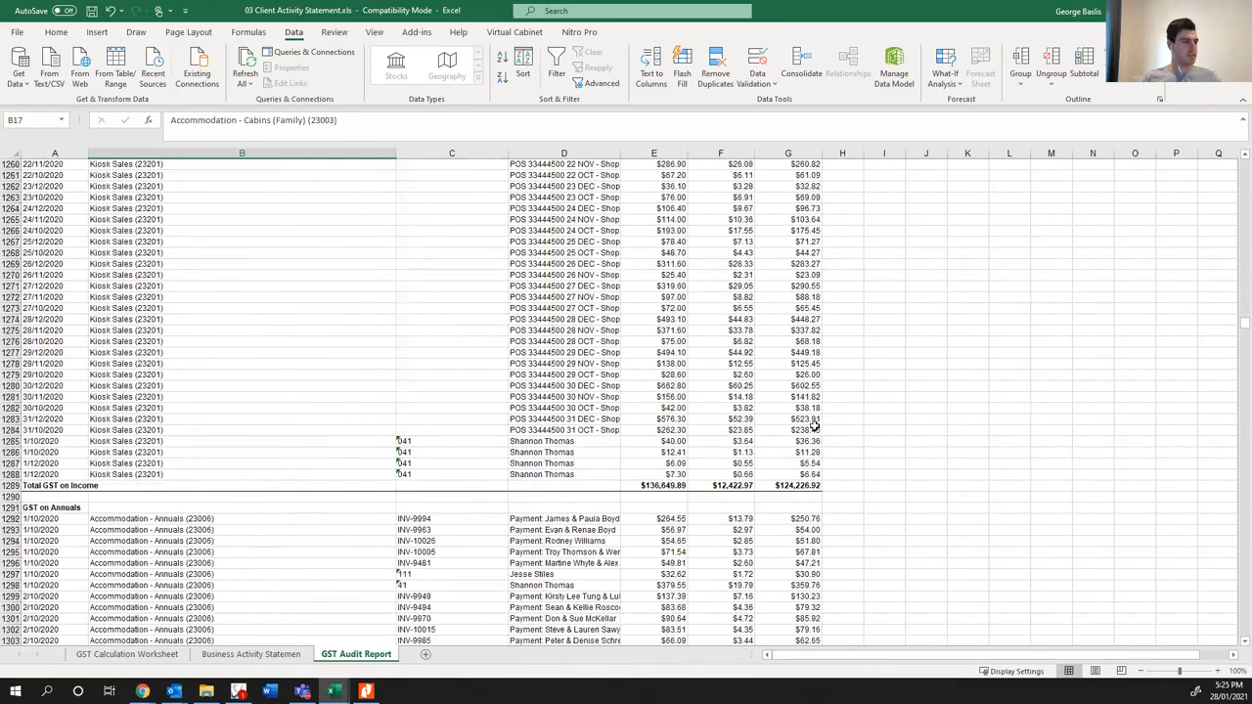
scroll(503, 421, "up", 3)
left_click_drag(46, 354, 769, 600)
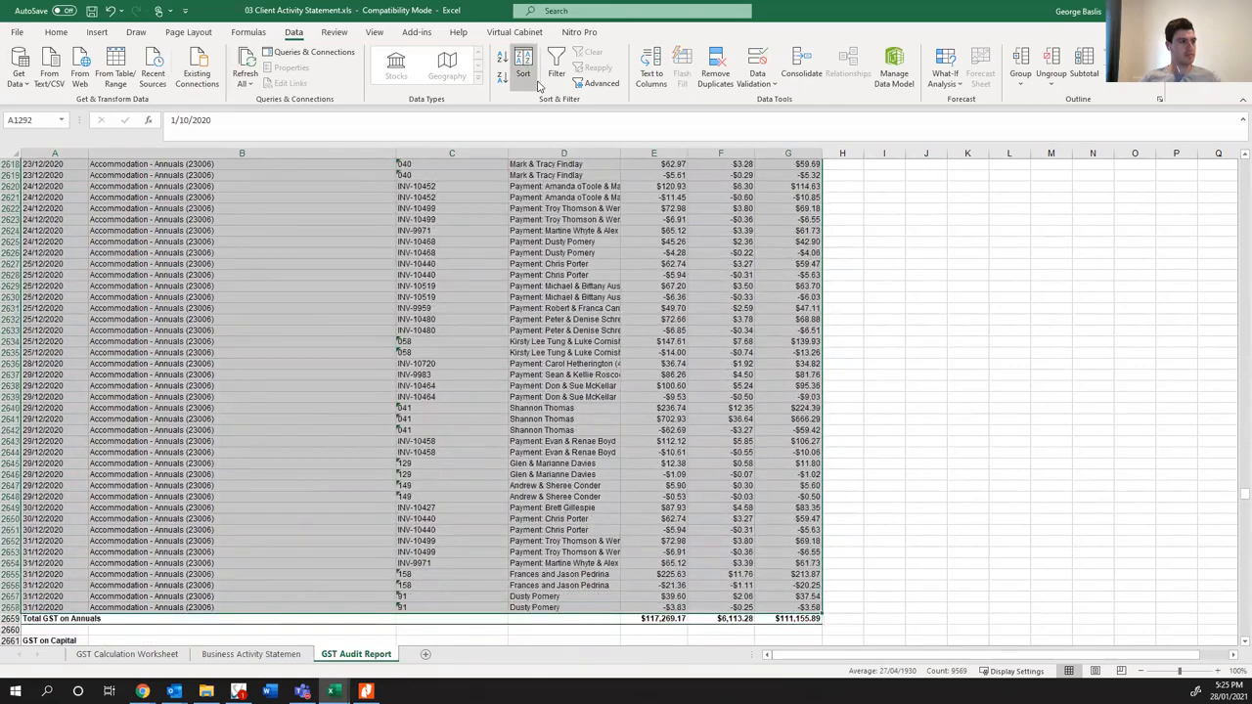
left_click(523, 73)
left_click(427, 244)
left_click(367, 262)
left_click(341, 213)
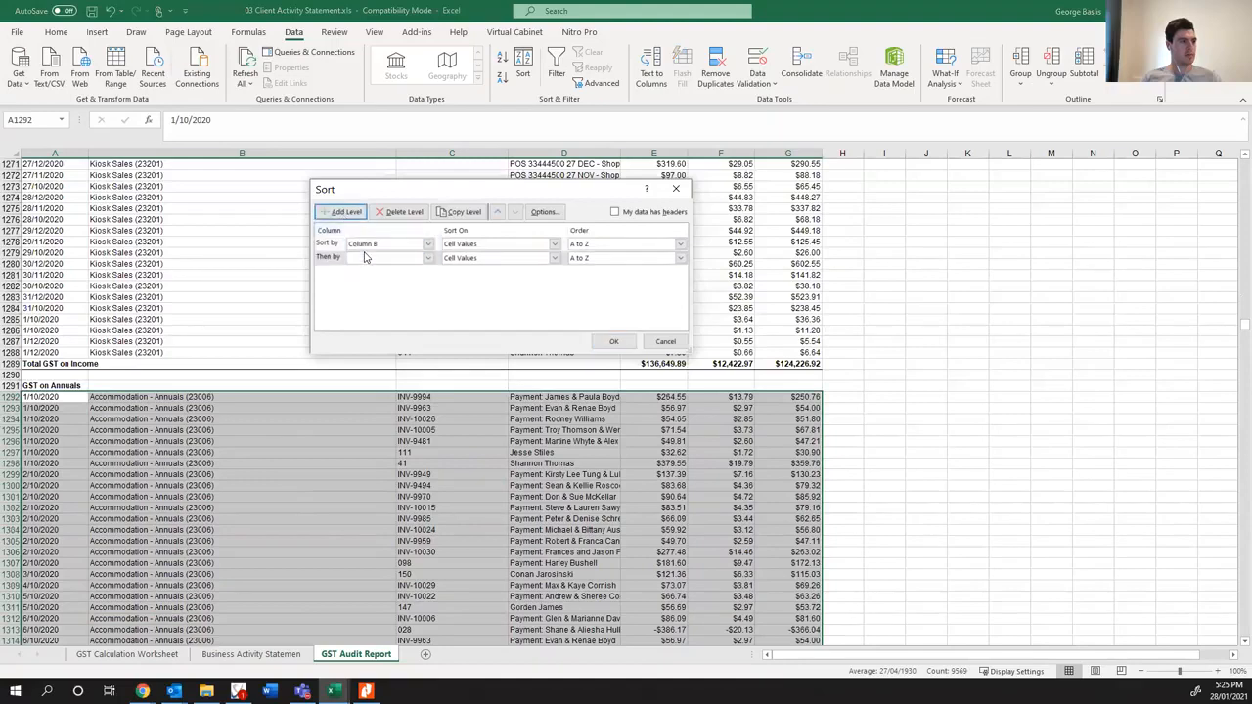
left_click(428, 257)
left_click(372, 297)
left_click(613, 342)
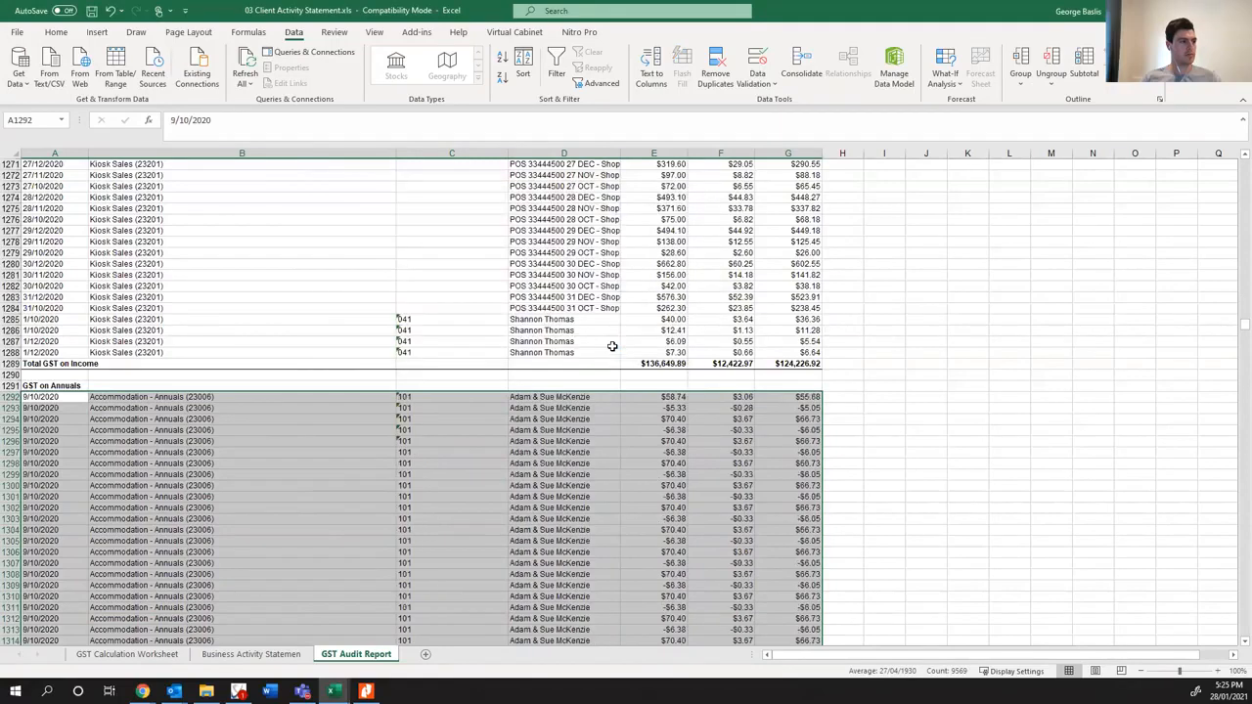
- Enter the note "Reminder to split Kiosk Sales and Purchases 70/70" in H1288, beside the last Kiosk Sales row
left_click(845, 352)
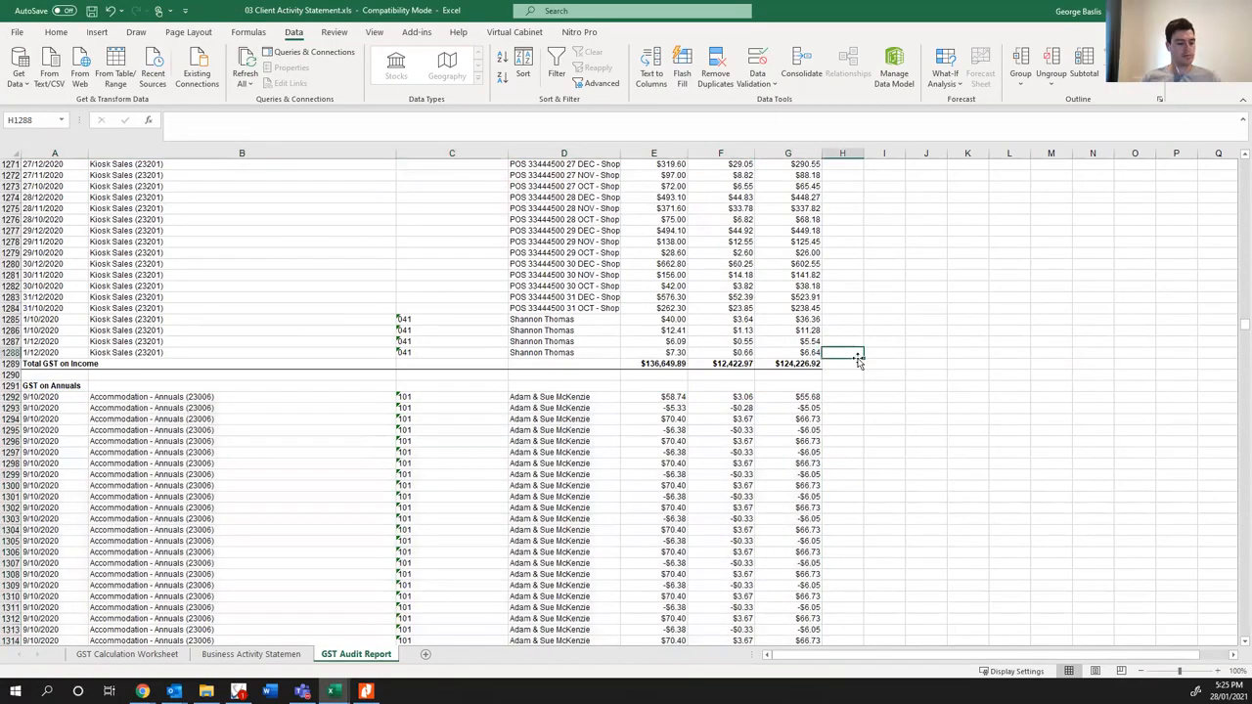
type("Reminder to split Kiosk Sales and Purchases 70")
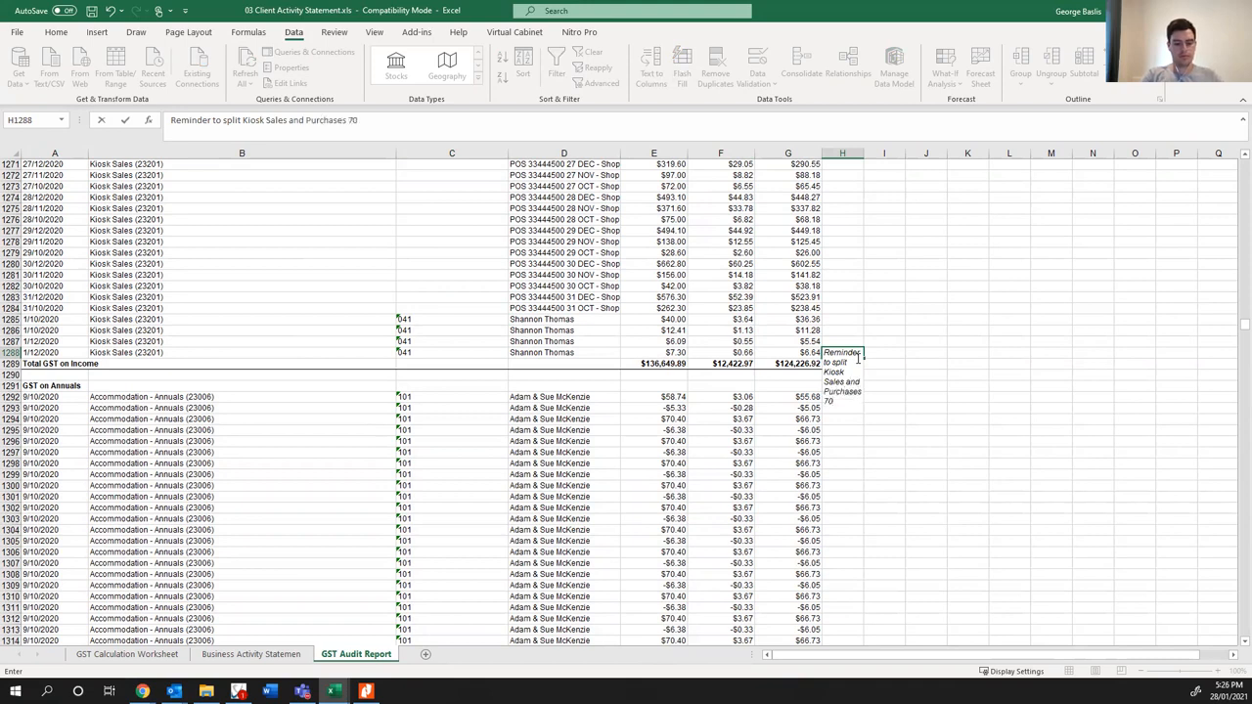
key("Return")
- Widen column H so the kiosk reminder fits on one line, and fill the note's cell yellow
left_click_drag(860, 154, 1164, 156)
left_click(911, 354)
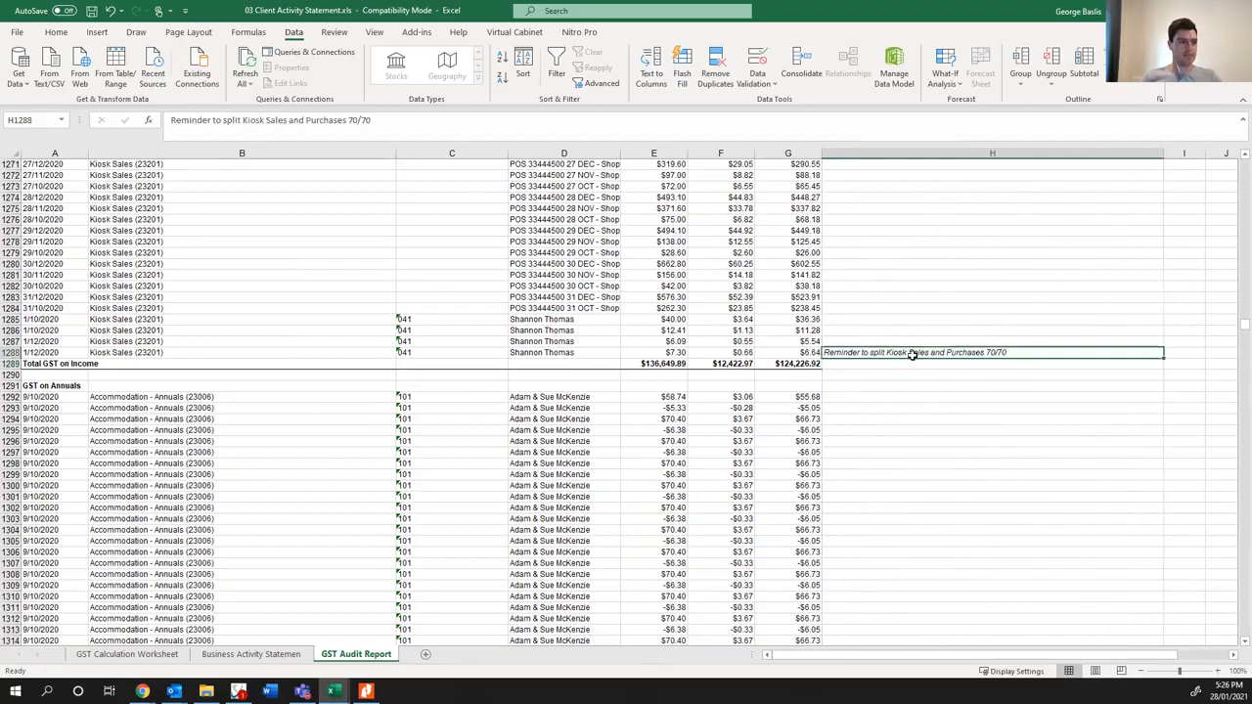
left_click(56, 32)
left_click(207, 79)
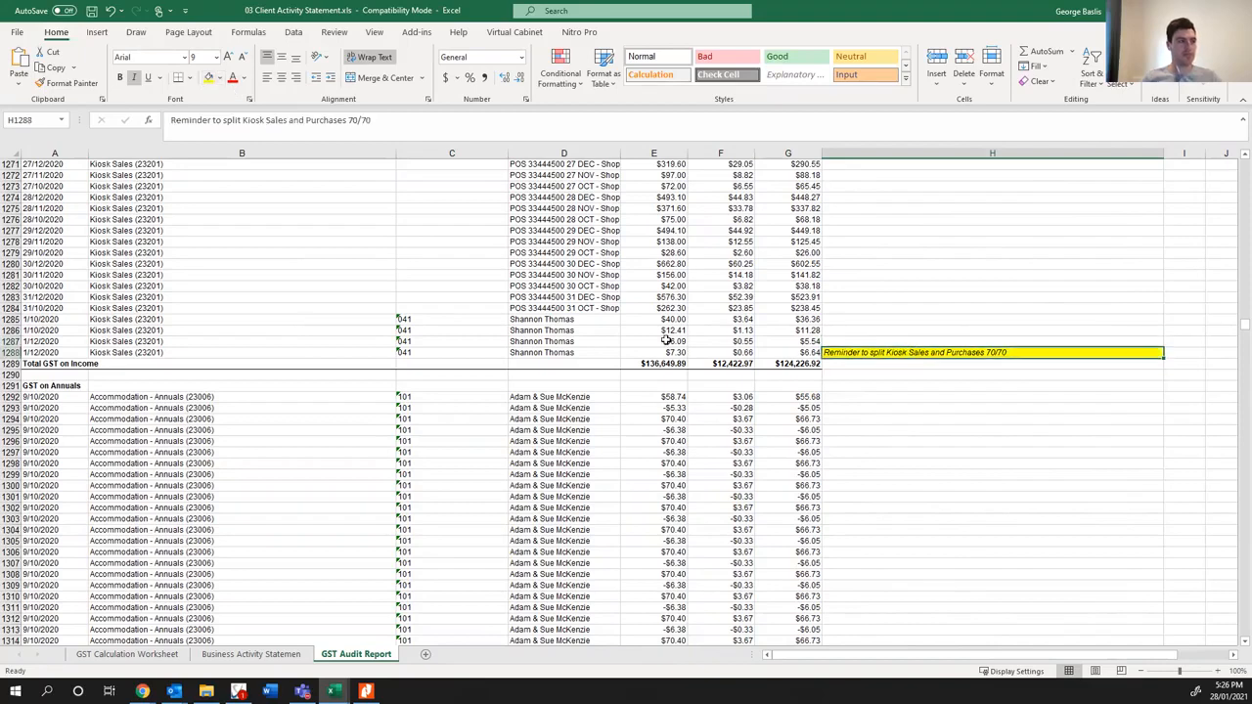
left_click(890, 329)
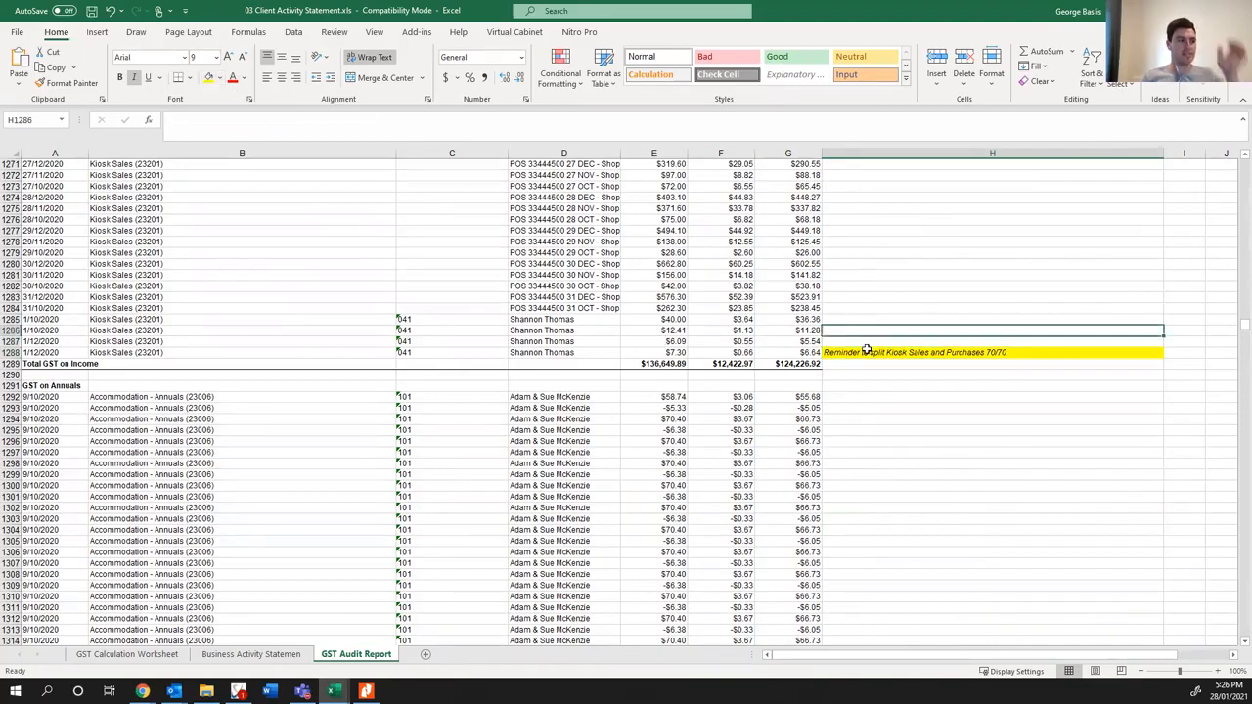
- Examine the sorted GST on Annuals entries down to the GST on Capital and GST on Expenses sections
scroll(831, 350, "down", 4)
scroll(802, 352, "down", 20)
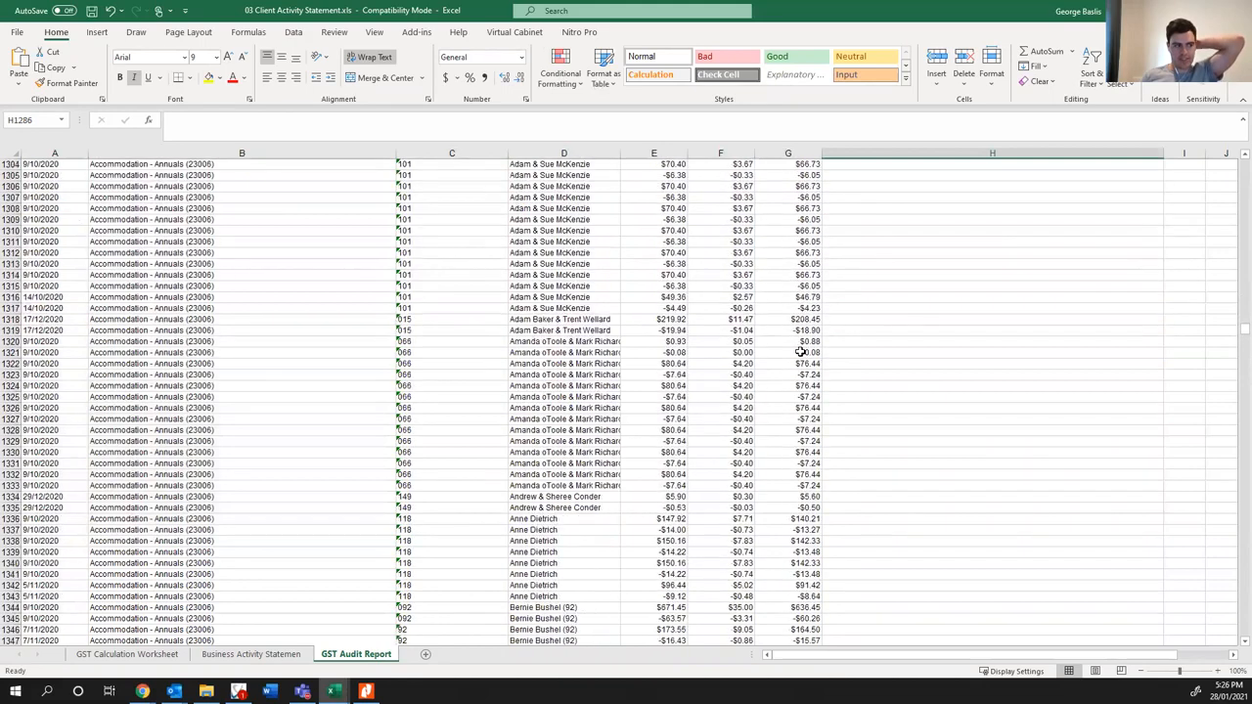
scroll(770, 368, "down", 20)
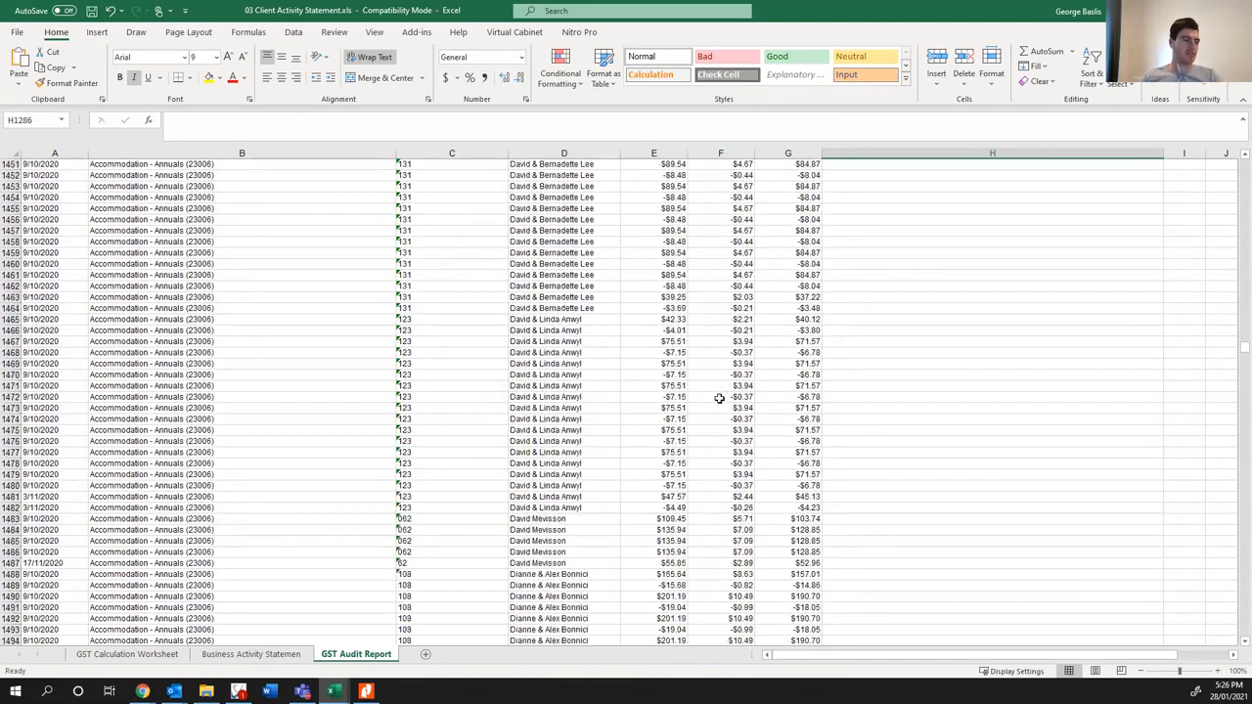
scroll(697, 419, "down", 20)
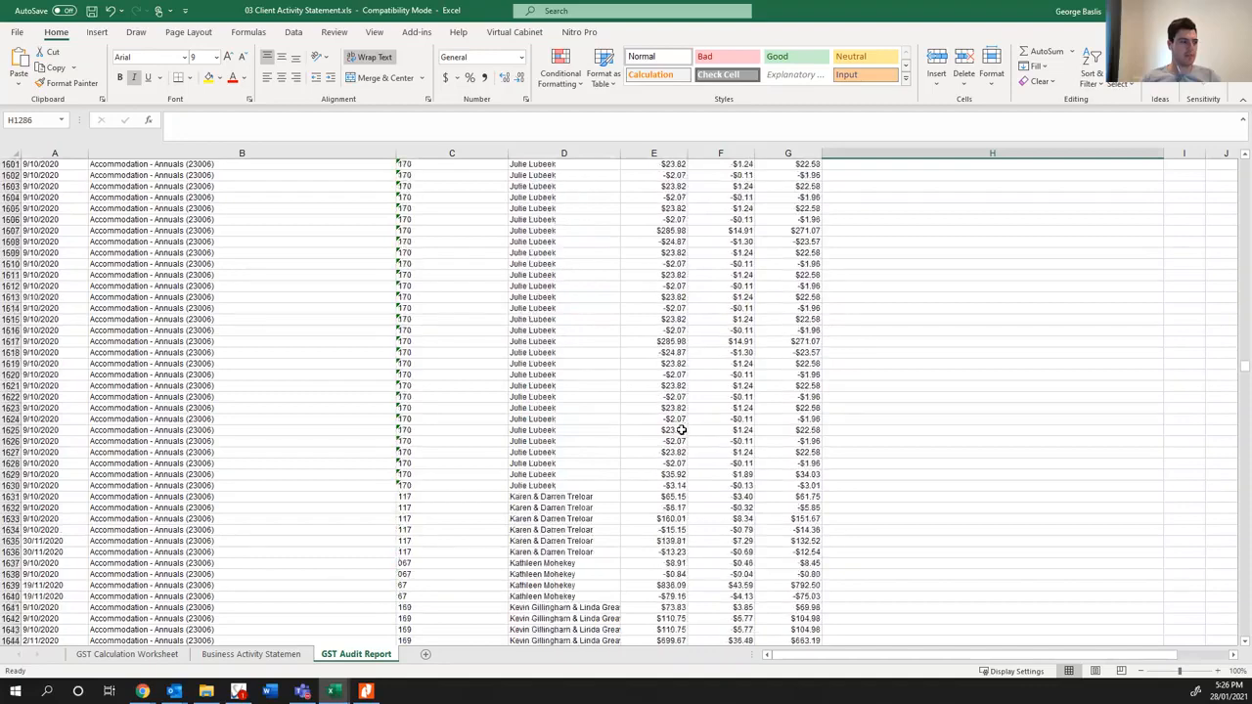
scroll(682, 436, "down", 20)
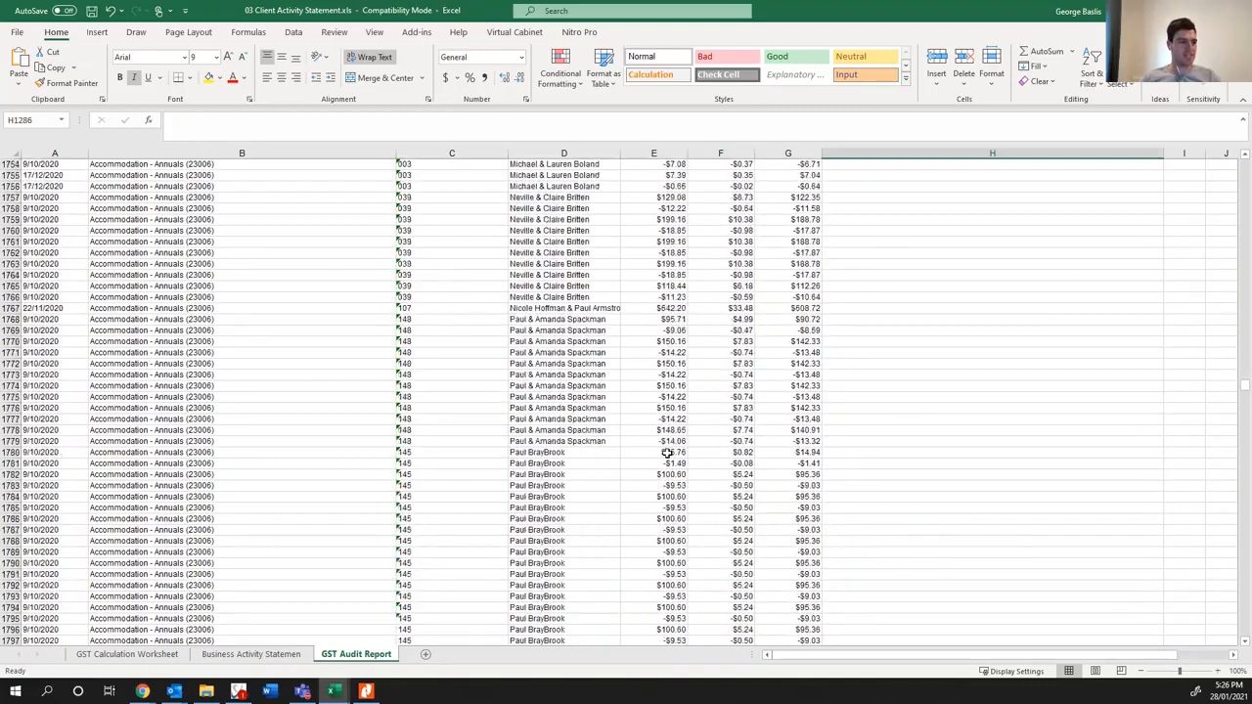
scroll(655, 458, "down", 20)
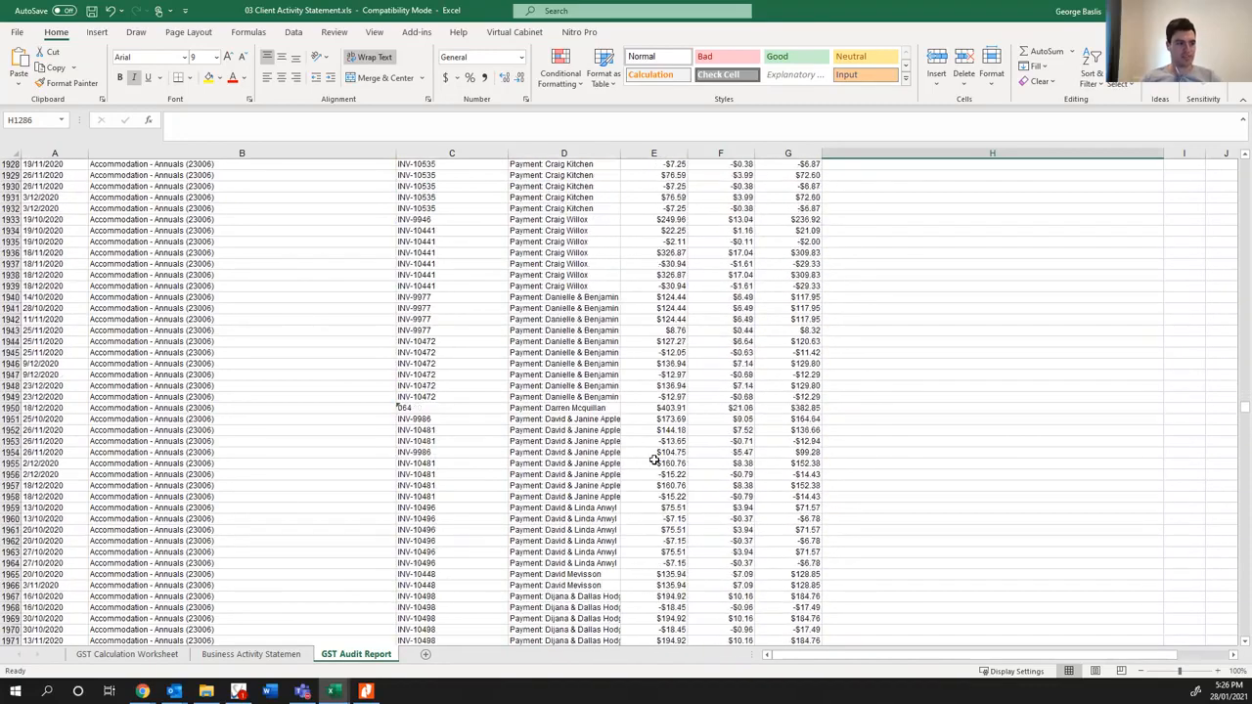
scroll(653, 464, "down", 20)
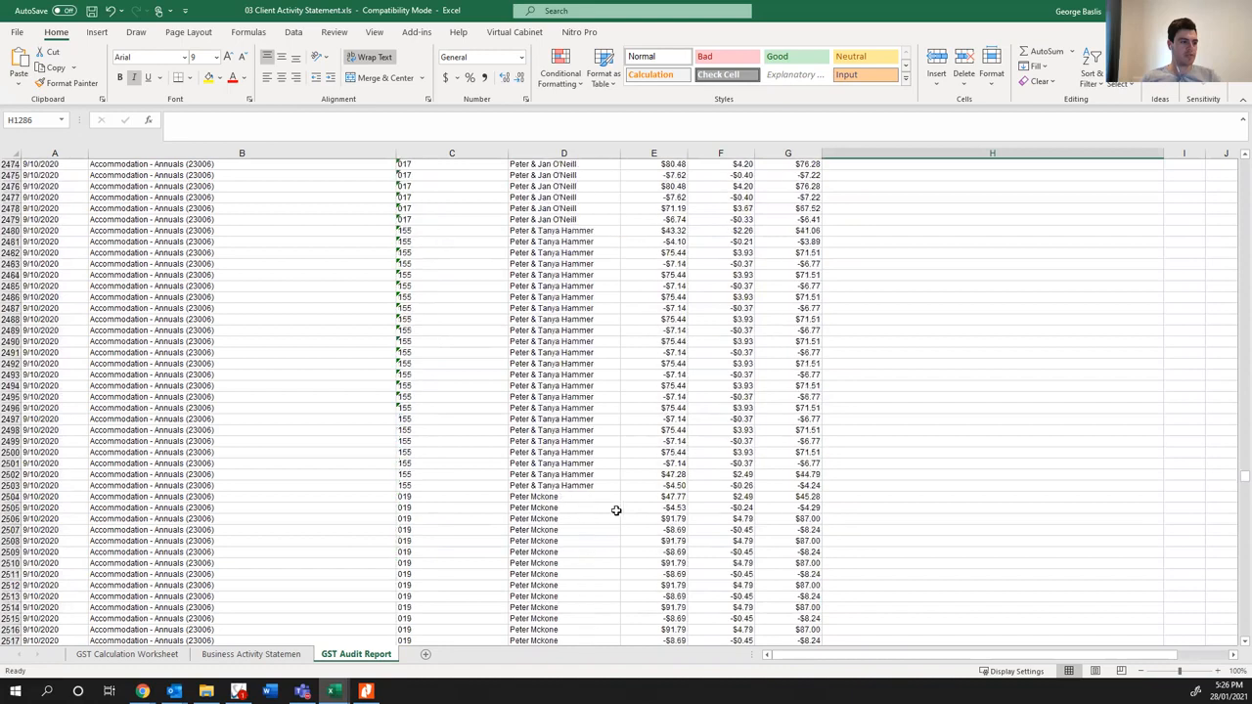
scroll(606, 524, "down", 18)
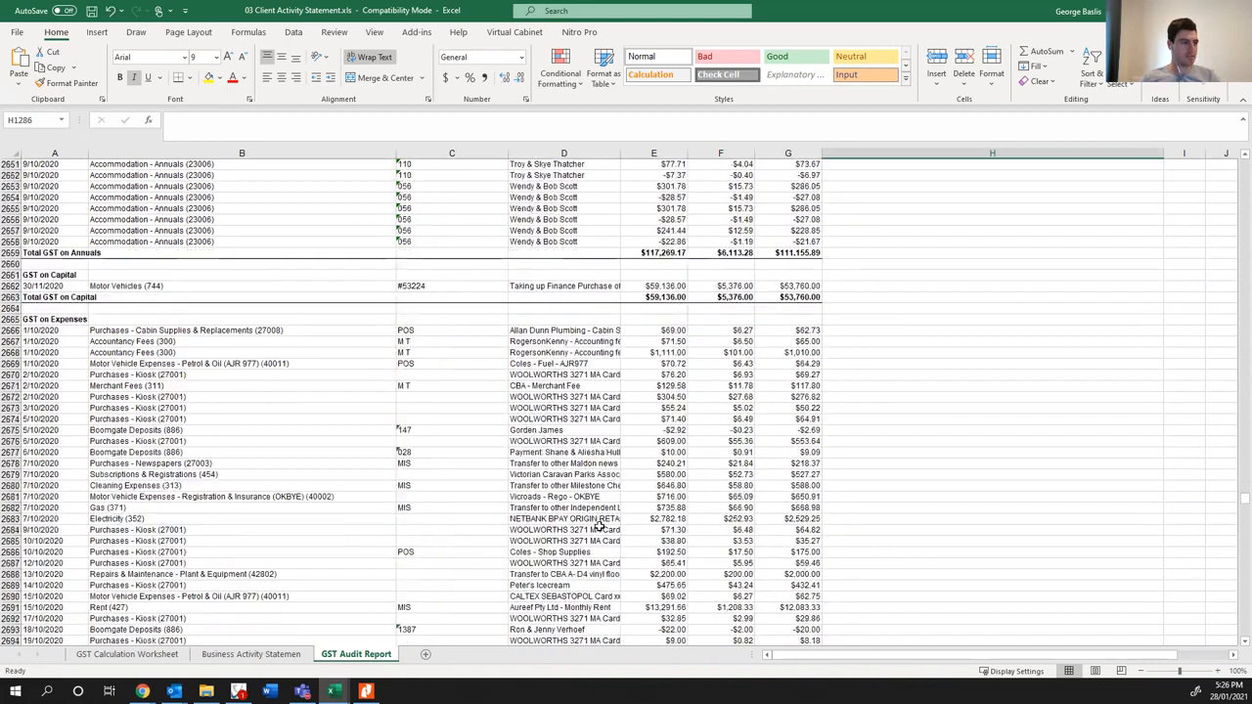
- Widen the Date column, check the motor vehicle entry's details under GST on Capital, and narrow the Account column slightly
left_click_drag(90, 156, 133, 157)
left_click(598, 287)
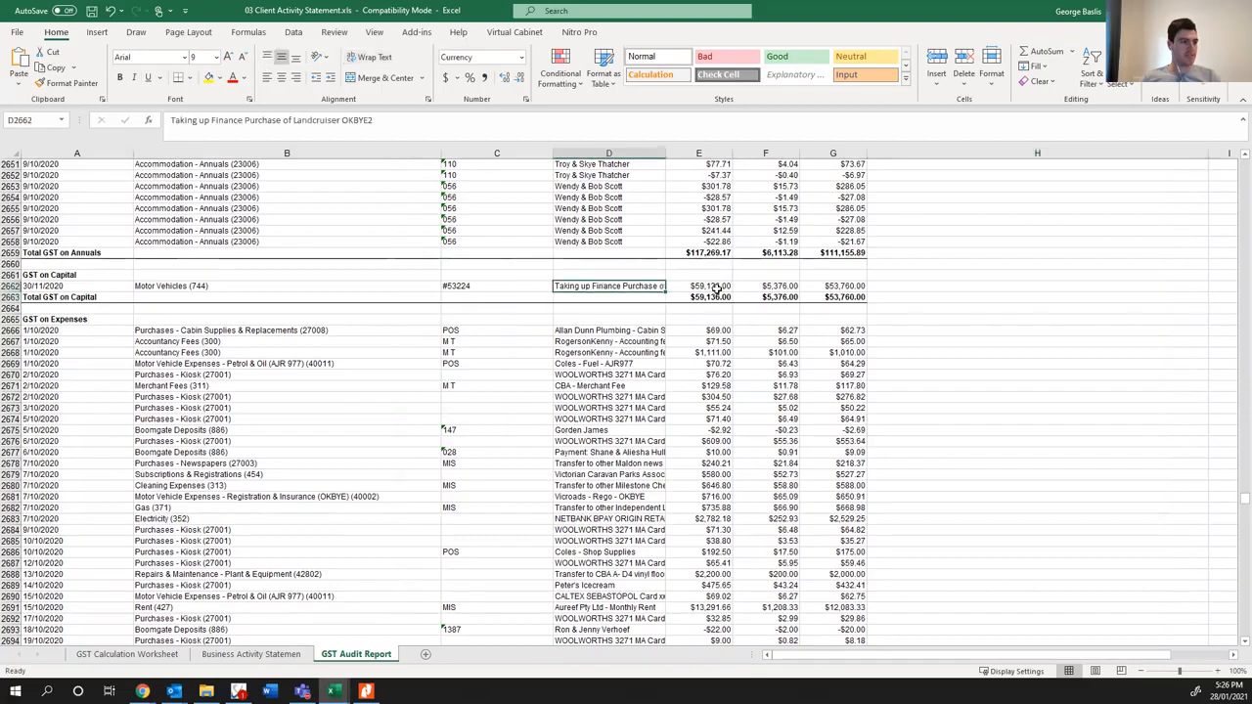
left_click(705, 286)
left_click_drag(437, 154, 394, 154)
- Sort the GST on Expenses rows by Column B, then by Column D, both A to Z
left_click_drag(46, 331, 769, 602)
left_click(370, 59)
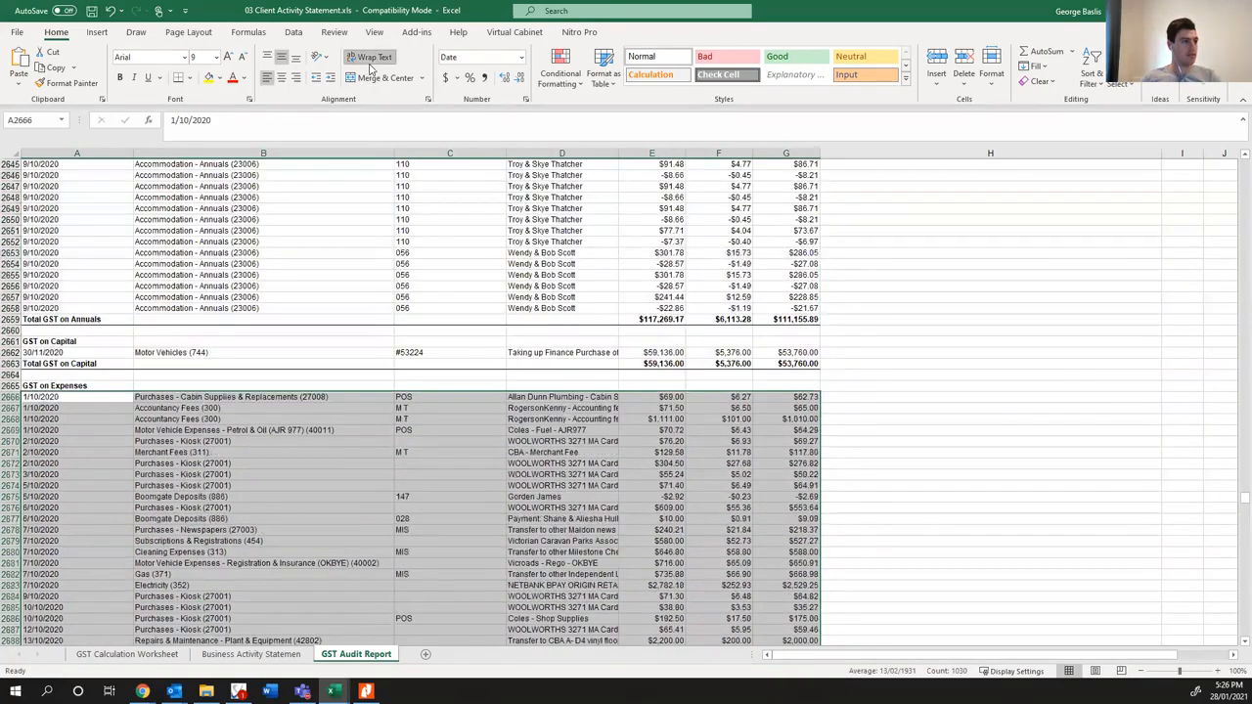
key("ctrl+z")
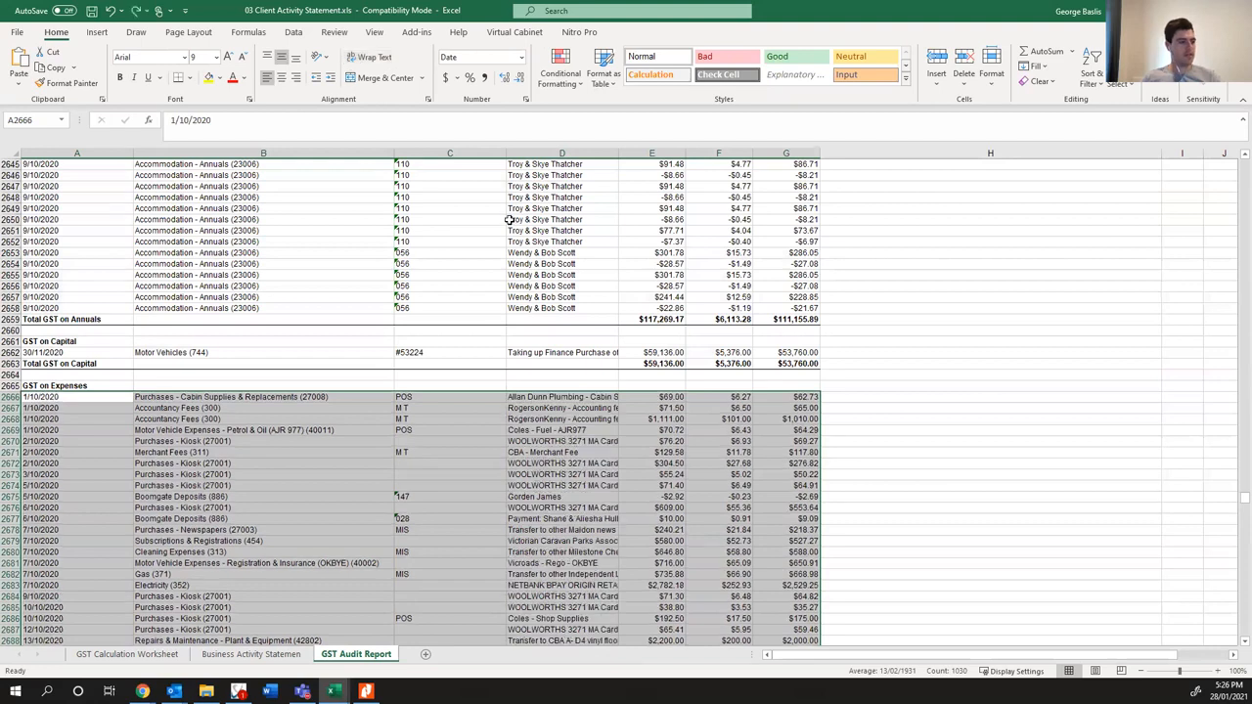
left_click(294, 33)
left_click(523, 66)
left_click(428, 244)
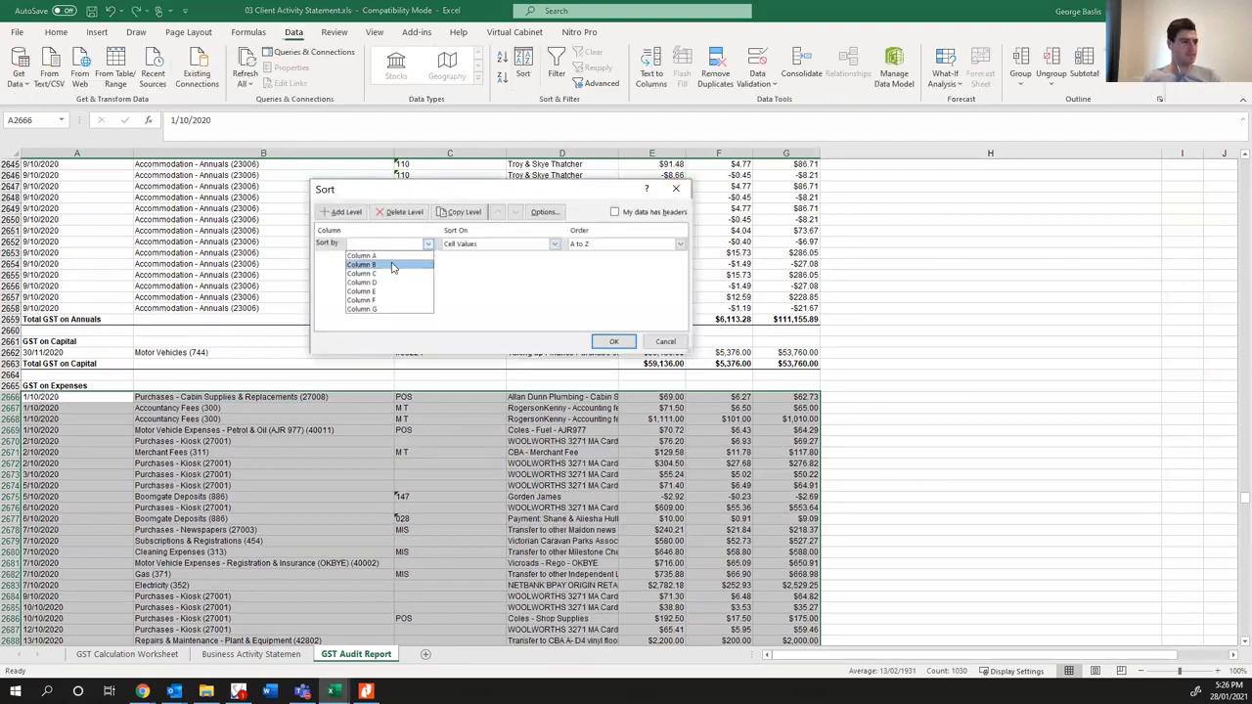
left_click(391, 265)
left_click(342, 212)
left_click(427, 258)
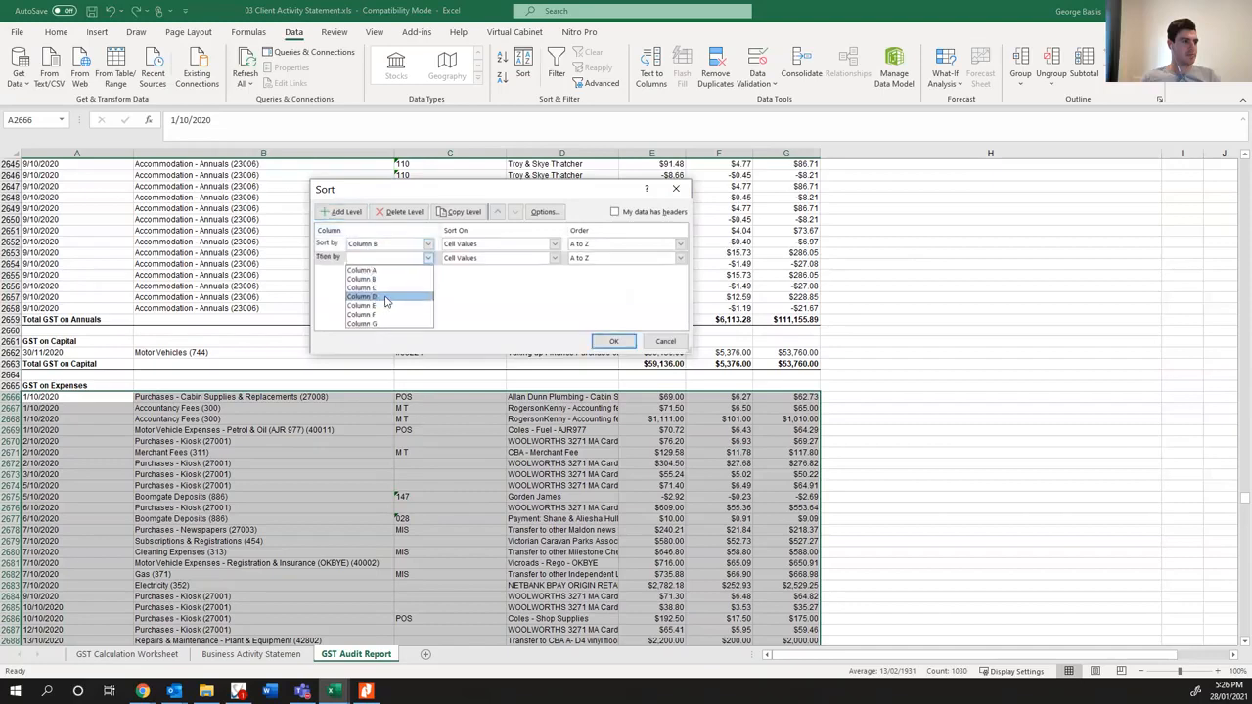
left_click(384, 300)
left_click(613, 341)
- Narrow the Account column and widen the Details column so the expense descriptions can be read in full
left_click(463, 439)
left_click_drag(389, 156, 325, 155)
left_click(480, 485)
left_click_drag(550, 154, 675, 154)
left_click(595, 430)
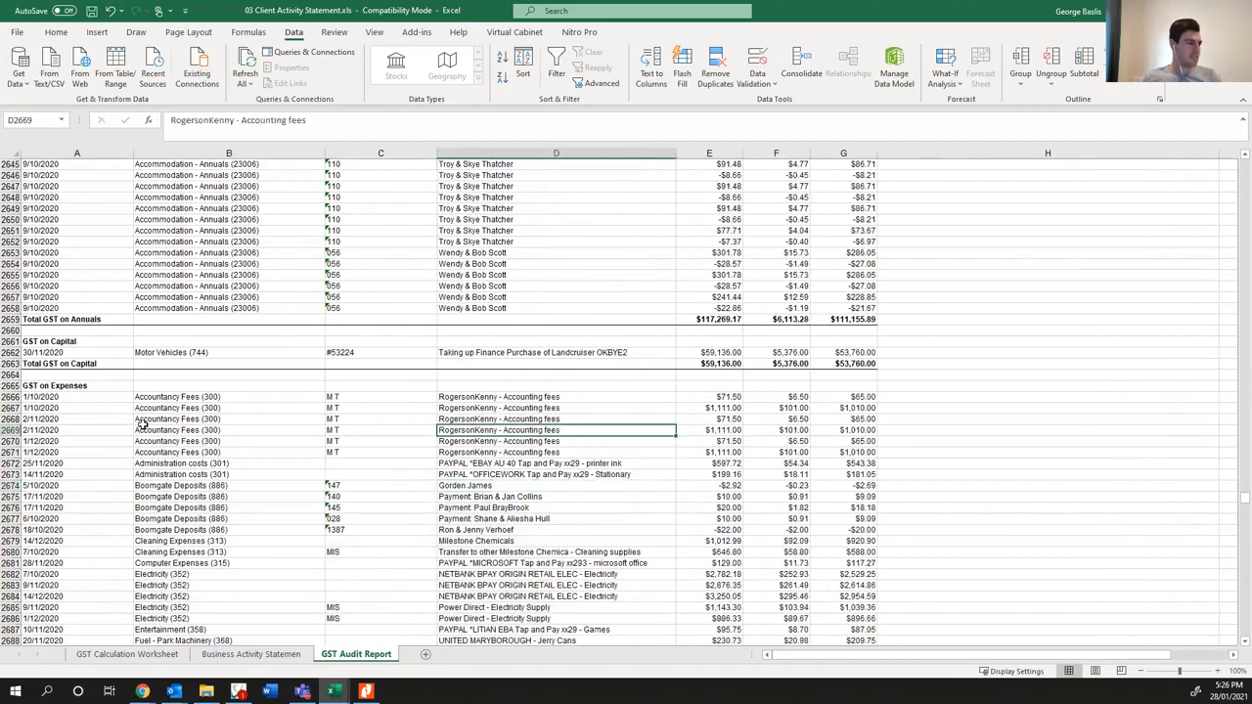
- Highlight the three $71.50 Accountancy Fees rows under GST on Expenses in yellow
left_click_drag(84, 396, 861, 398)
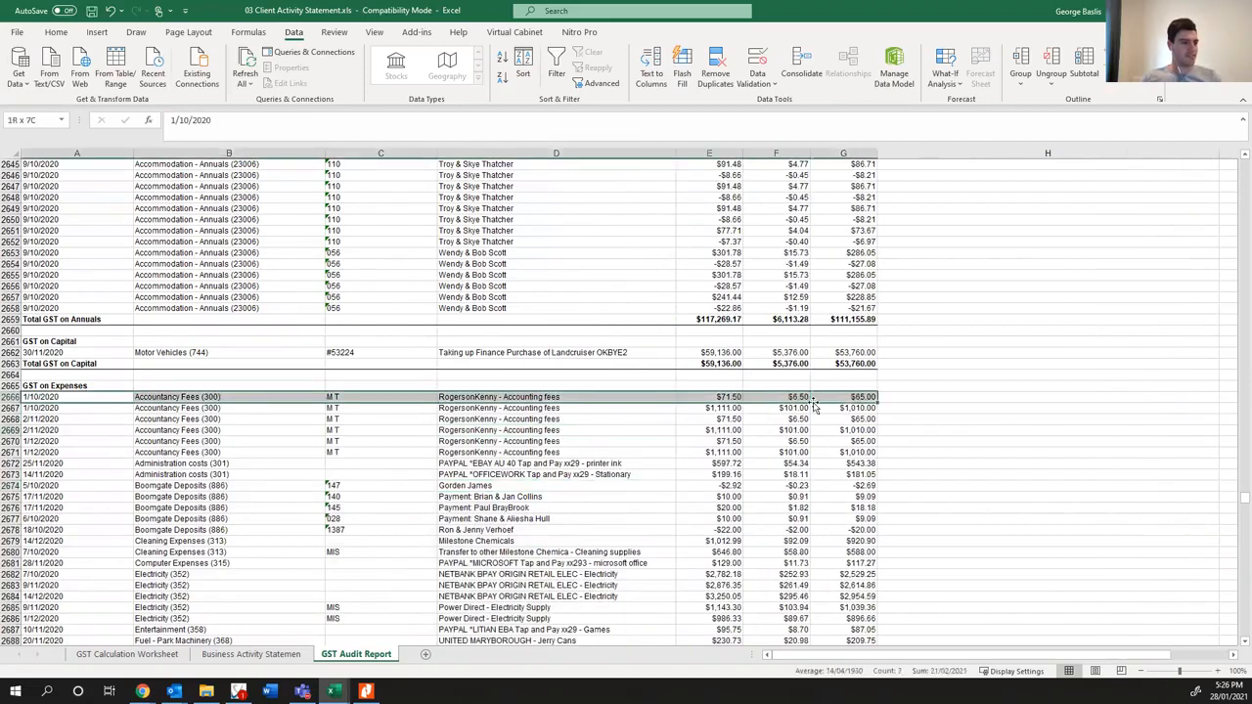
left_click_drag(102, 423, 64, 441)
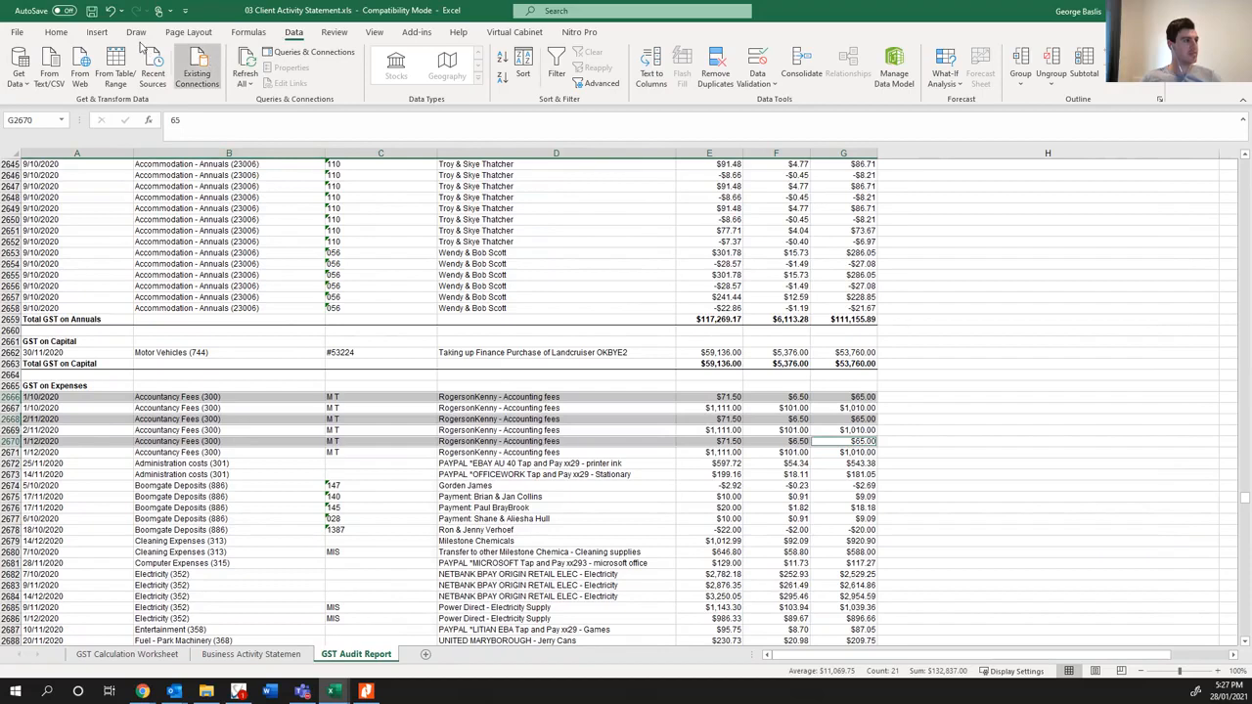
left_click(56, 32)
left_click(208, 77)
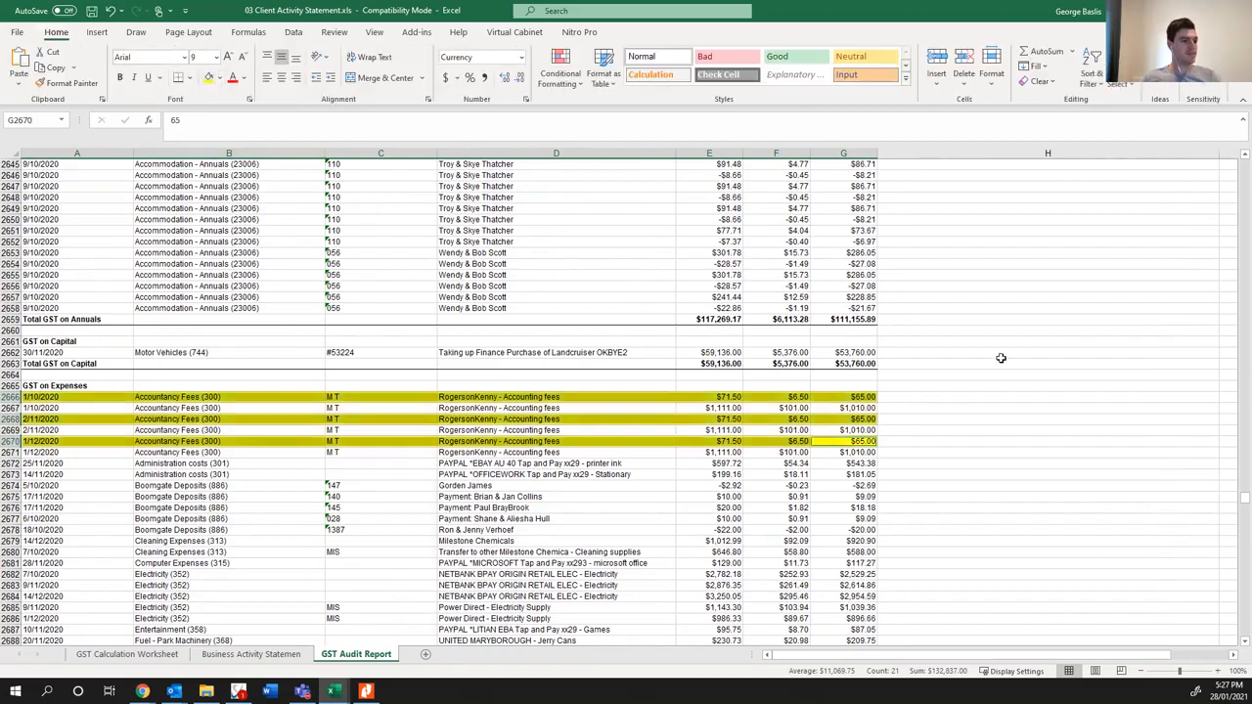
- Enter the note "Subs" in column H beside the first highlighted Accountancy Fees row and copy it to the other two
left_click(957, 396)
type("Subs")
key("ctrl+c")
key("Down")
key("Down")
key("ctrl+v")
key("Down")
key("Down")
key("ctrl+v")
key("Escape")
left_click(484, 508)
- Sort the GST Free Expenses rows by Column B, then by Column D, both A to Z
scroll(470, 508, "down", 6)
scroll(468, 511, "down", 20)
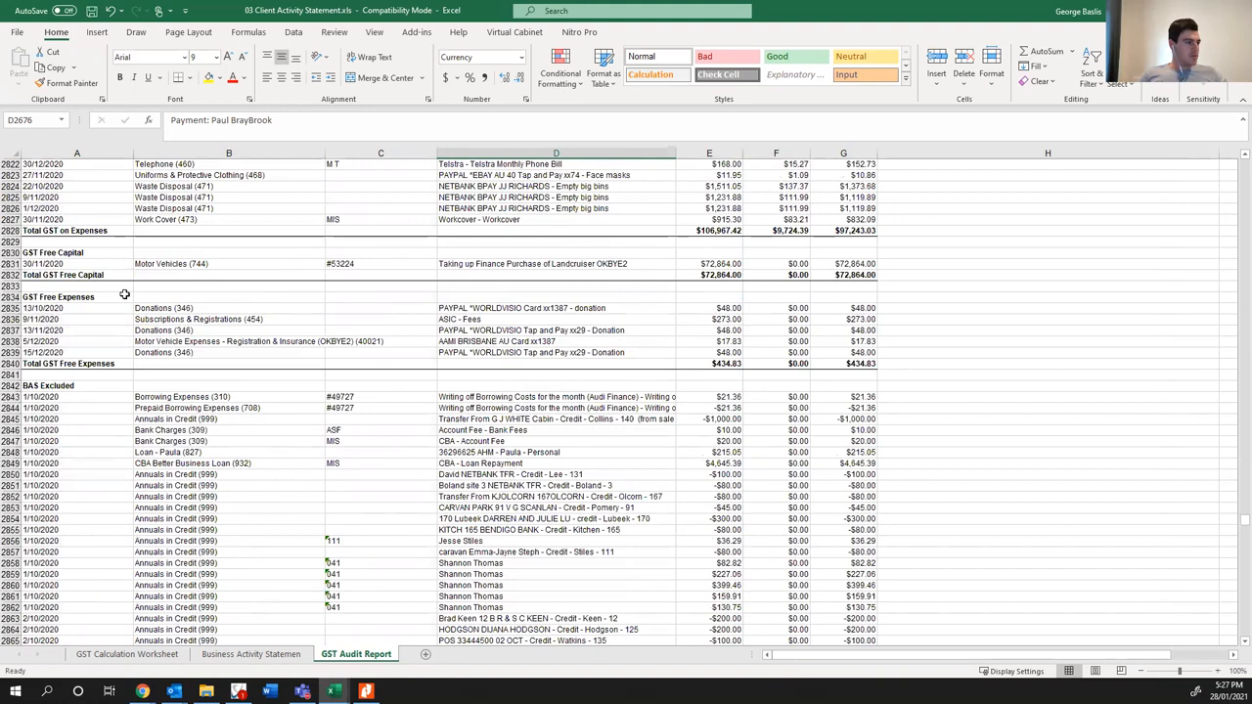
left_click_drag(78, 308, 843, 350)
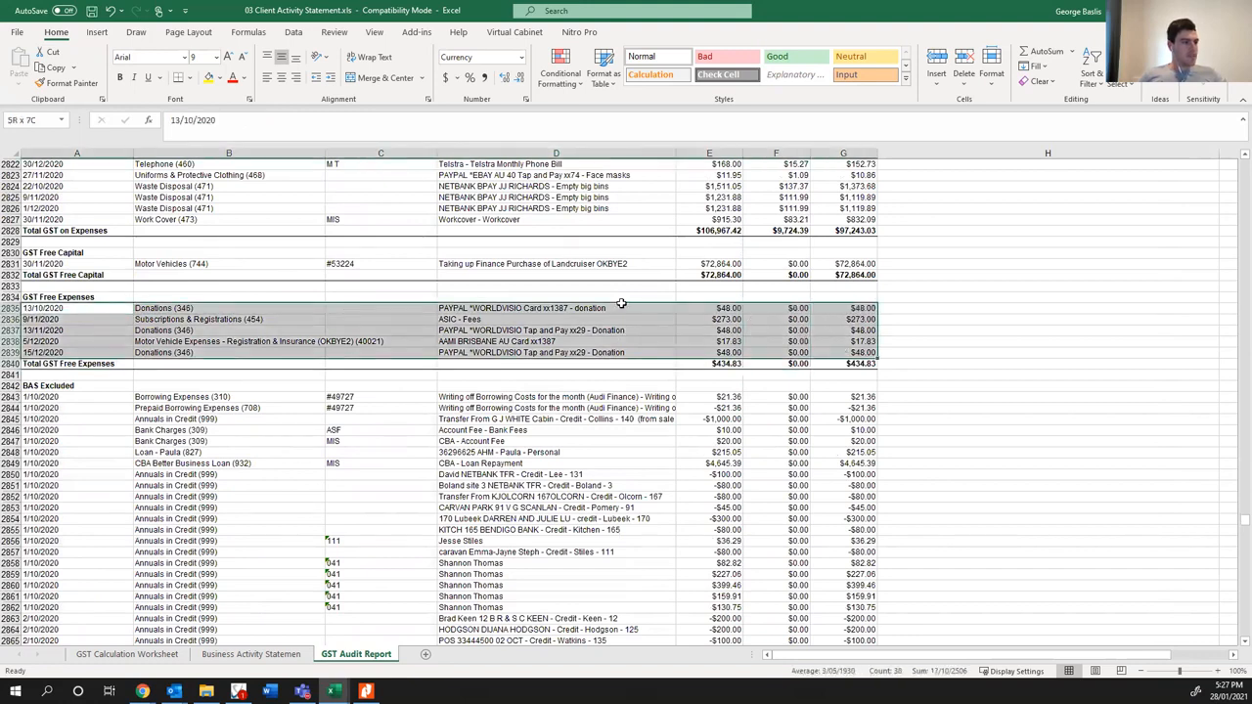
left_click(294, 31)
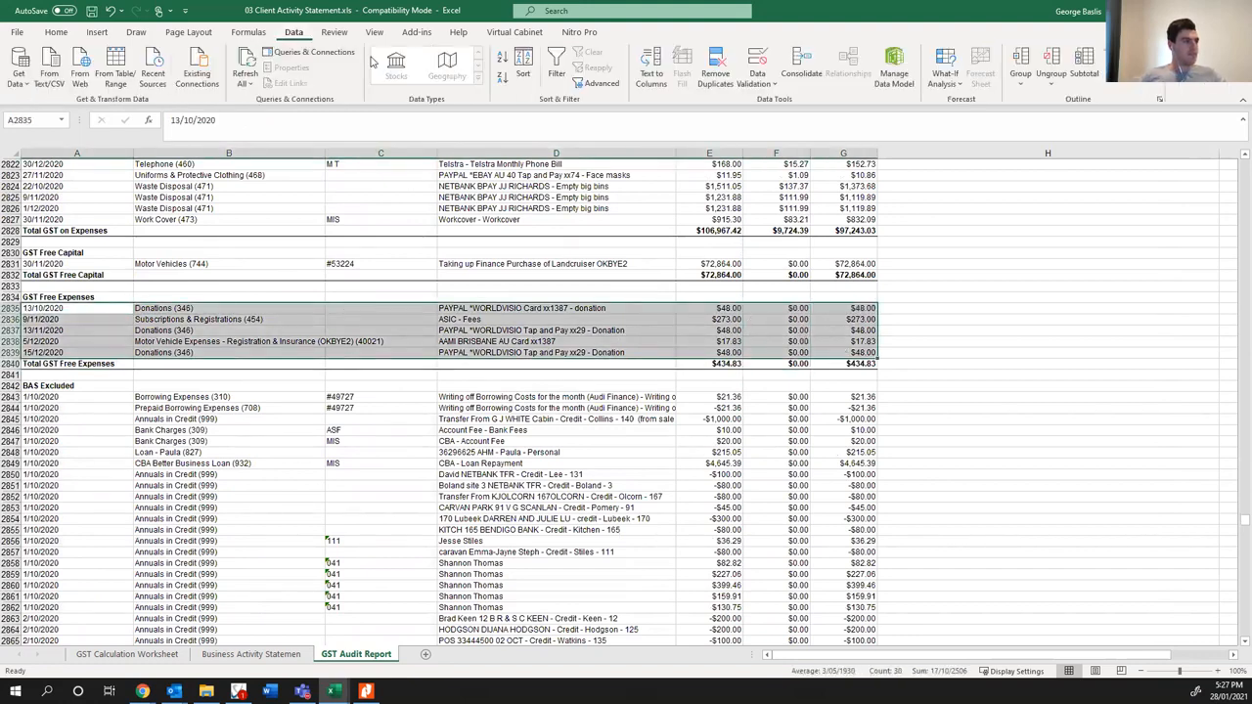
left_click(529, 63)
left_click(389, 243)
left_click(369, 266)
left_click(353, 216)
left_click(385, 258)
left_click(385, 298)
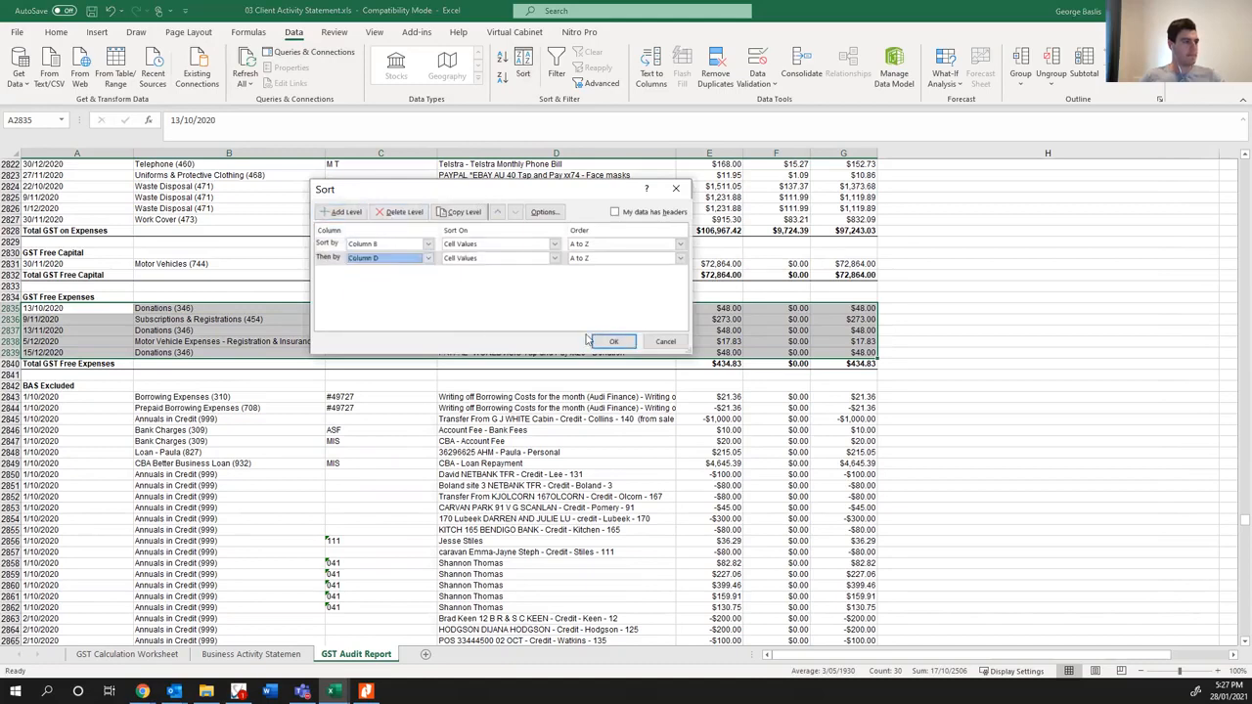
left_click(598, 340)
- Sort the BAS Excluded rows by Column B, then by Column D, both A to Z, and look over the sorted sections
left_click_drag(69, 396, 838, 609)
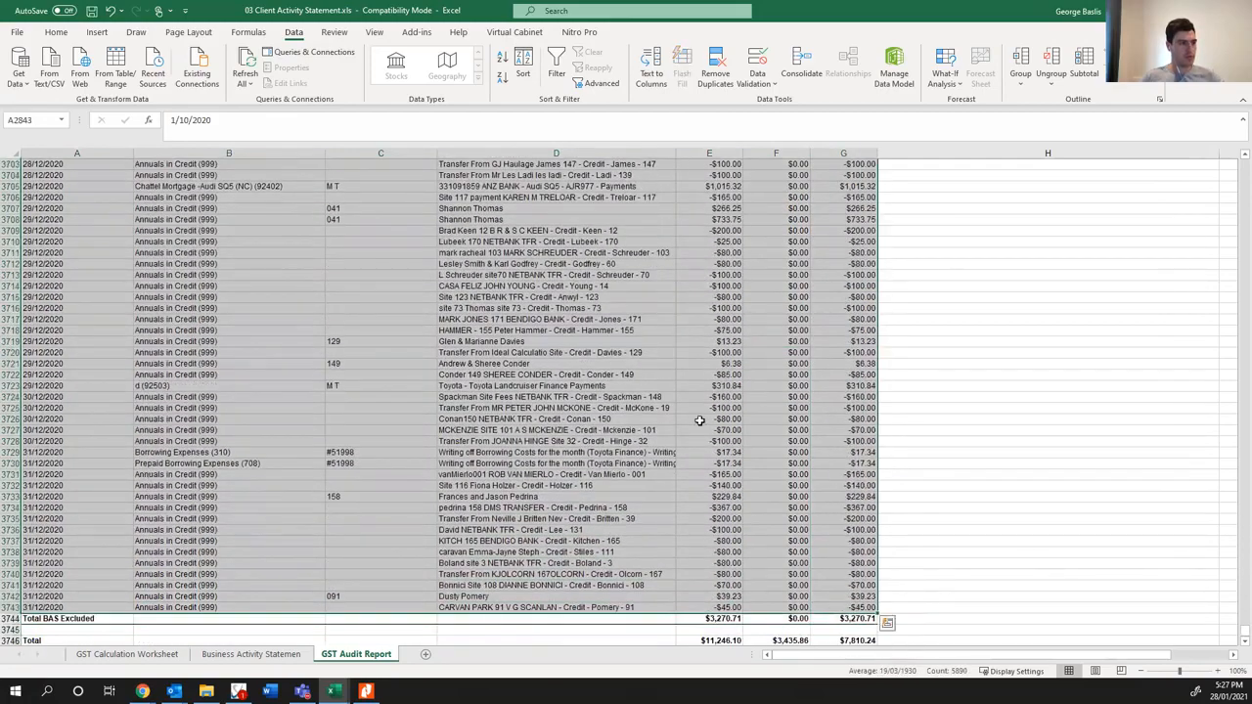
left_click(523, 61)
left_click(391, 244)
left_click(362, 265)
left_click(342, 211)
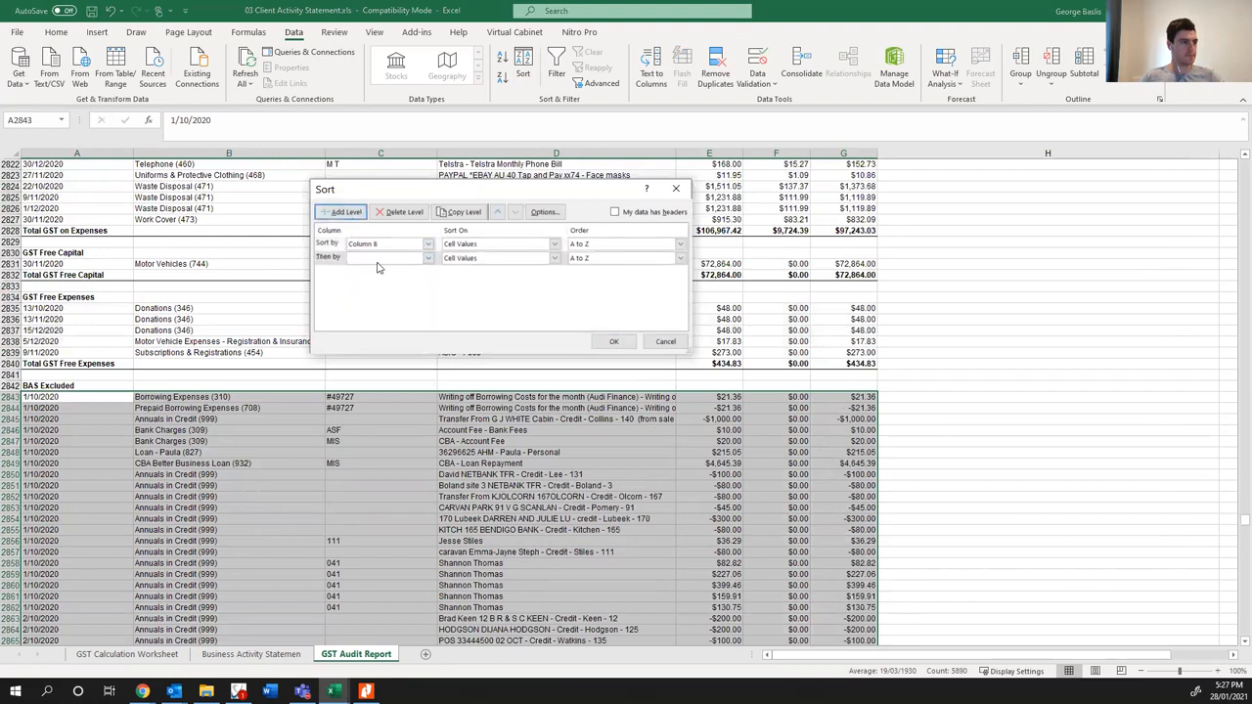
left_click(381, 258)
left_click(382, 292)
left_click(613, 341)
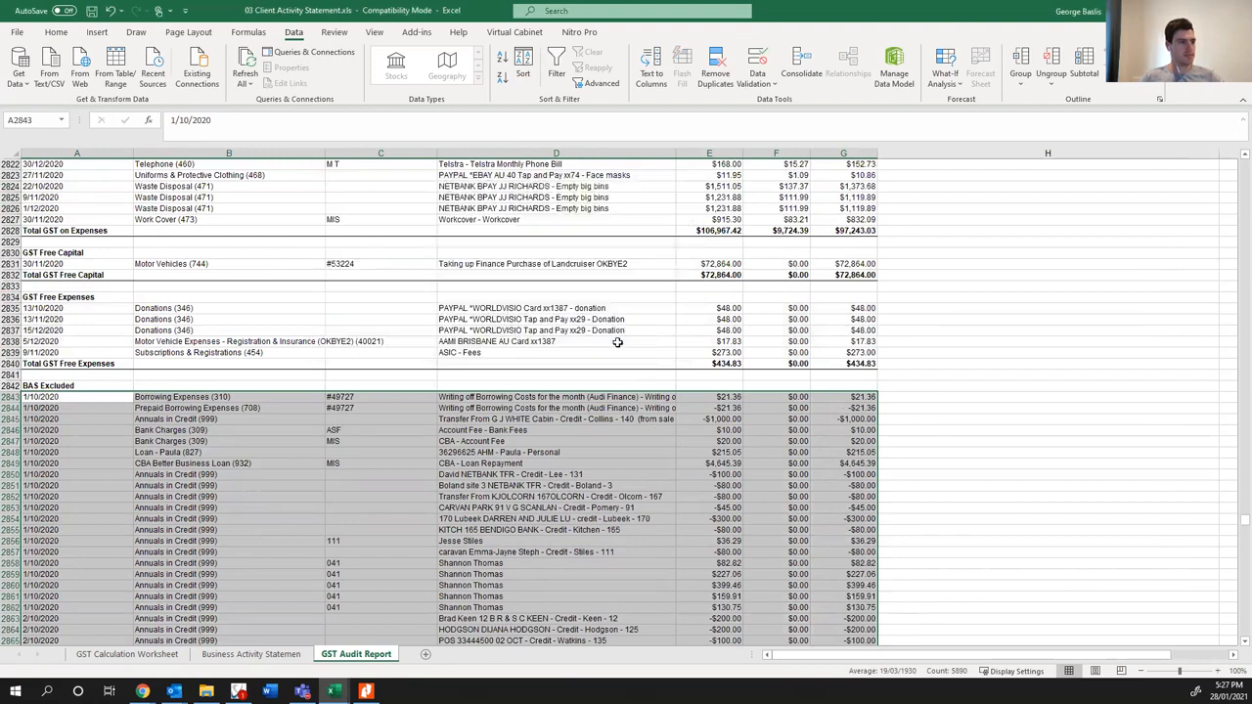
scroll(528, 395, "up", 6)
scroll(525, 396, "up", 10)
scroll(525, 395, "down", 15)
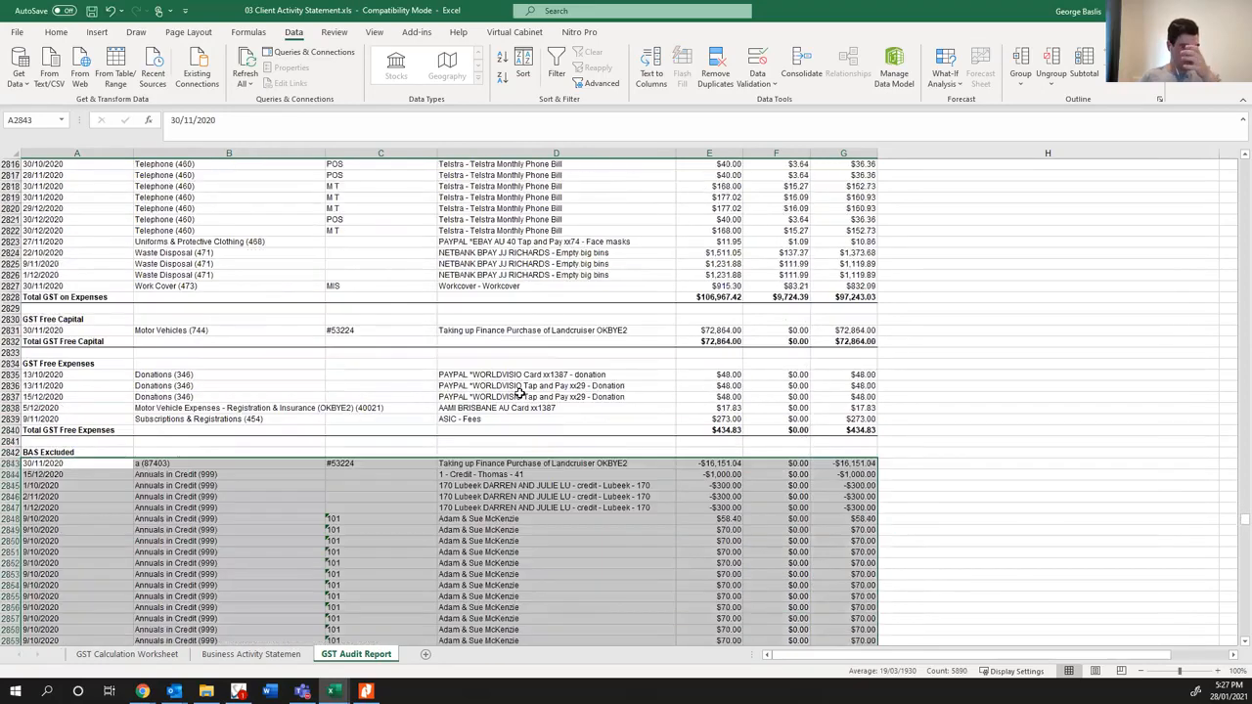
left_click(496, 439)
scroll(1034, 430, "up", 10)
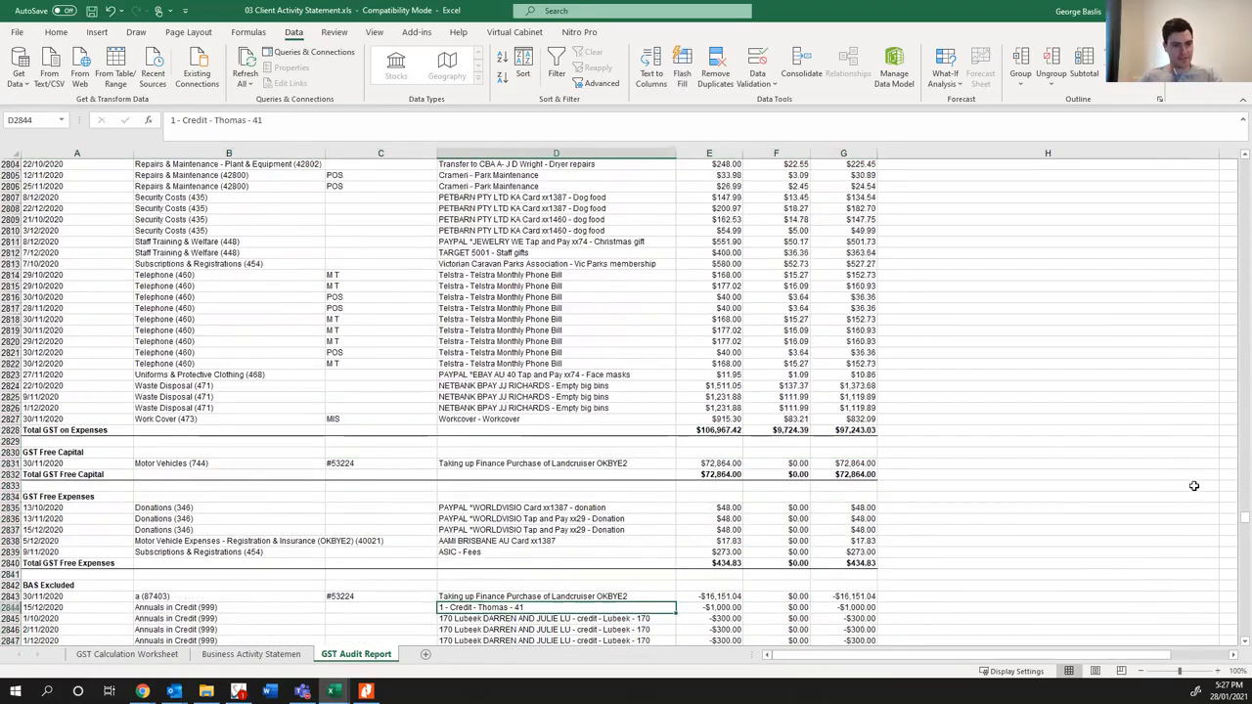
- Return to the start of the GST audit report and review the cabin accommodation entries under GST on Income
left_click_drag(1238, 517, 1234, 188)
scroll(579, 475, "down", 8)
scroll(574, 479, "up", 20)
scroll(574, 485, "up", 20)
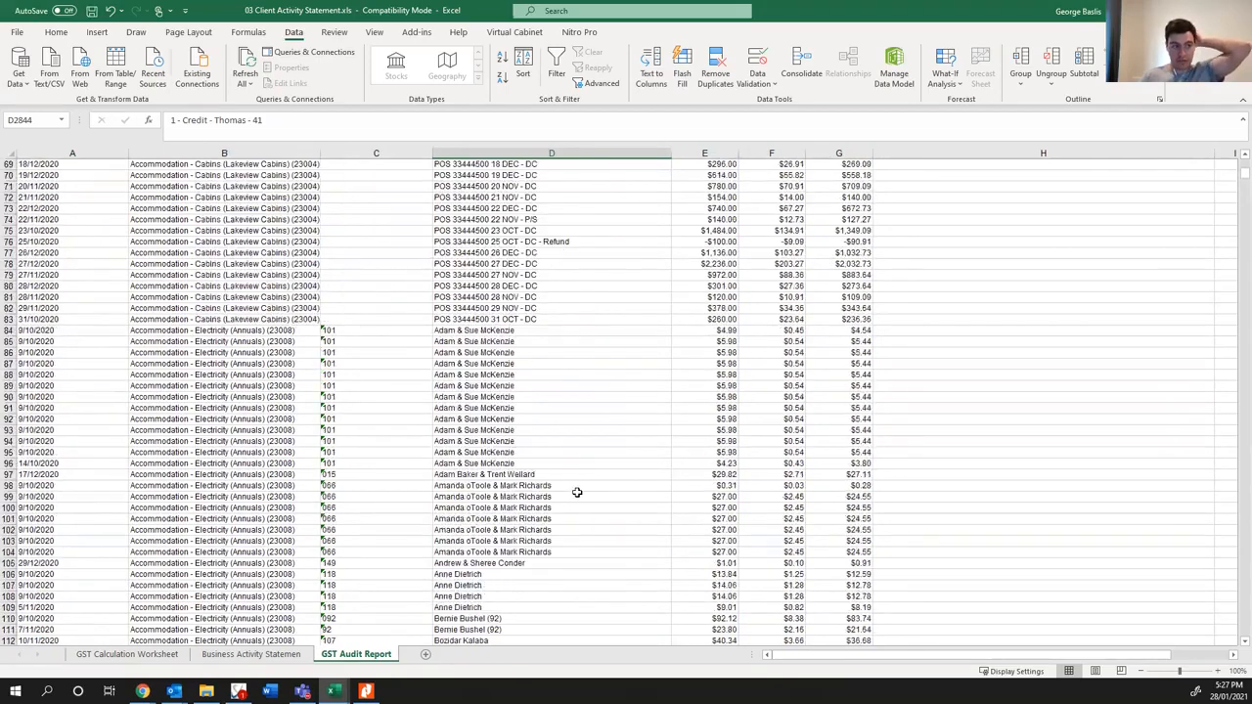
scroll(576, 492, "up", 7)
scroll(567, 487, "down", 6)
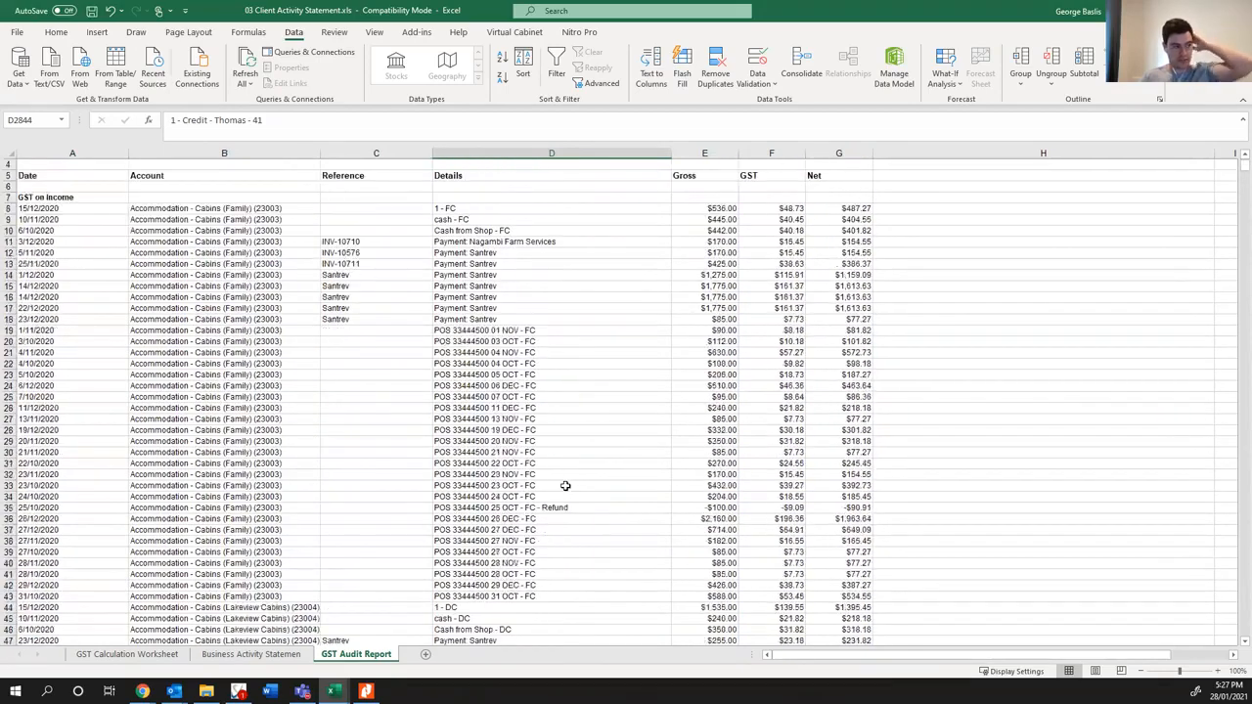
scroll(565, 486, "down", 11)
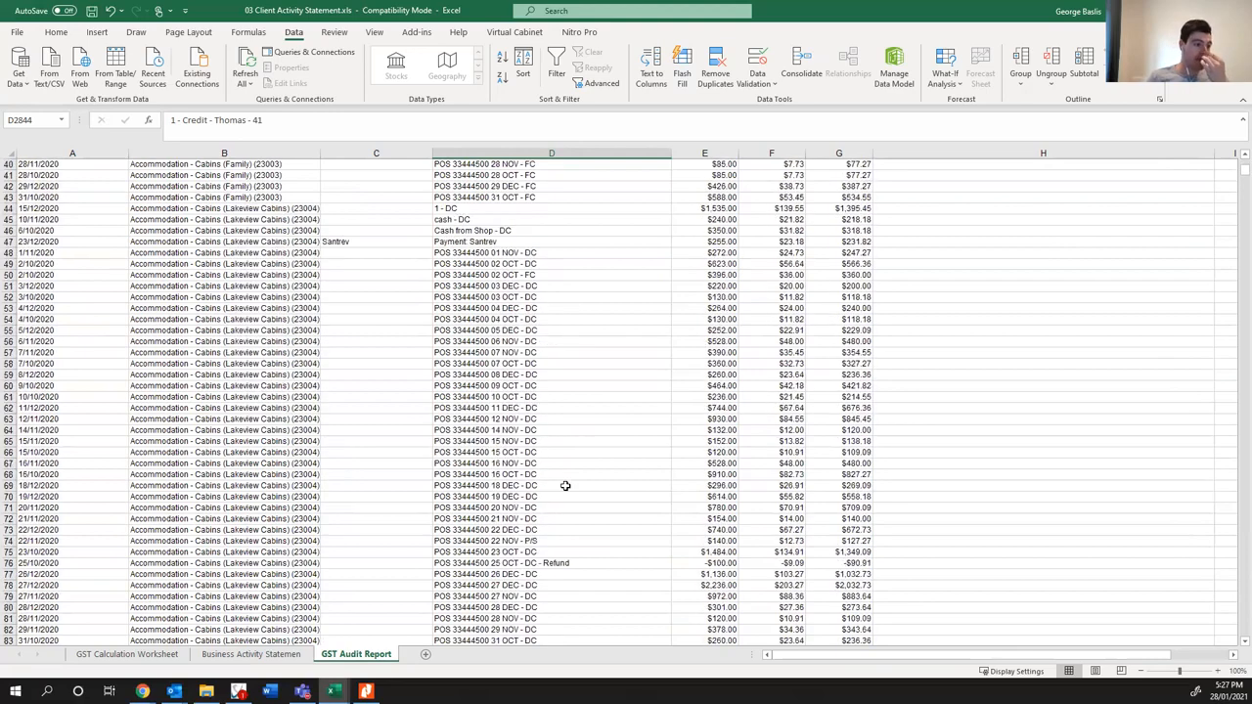
scroll(566, 486, "down", 20)
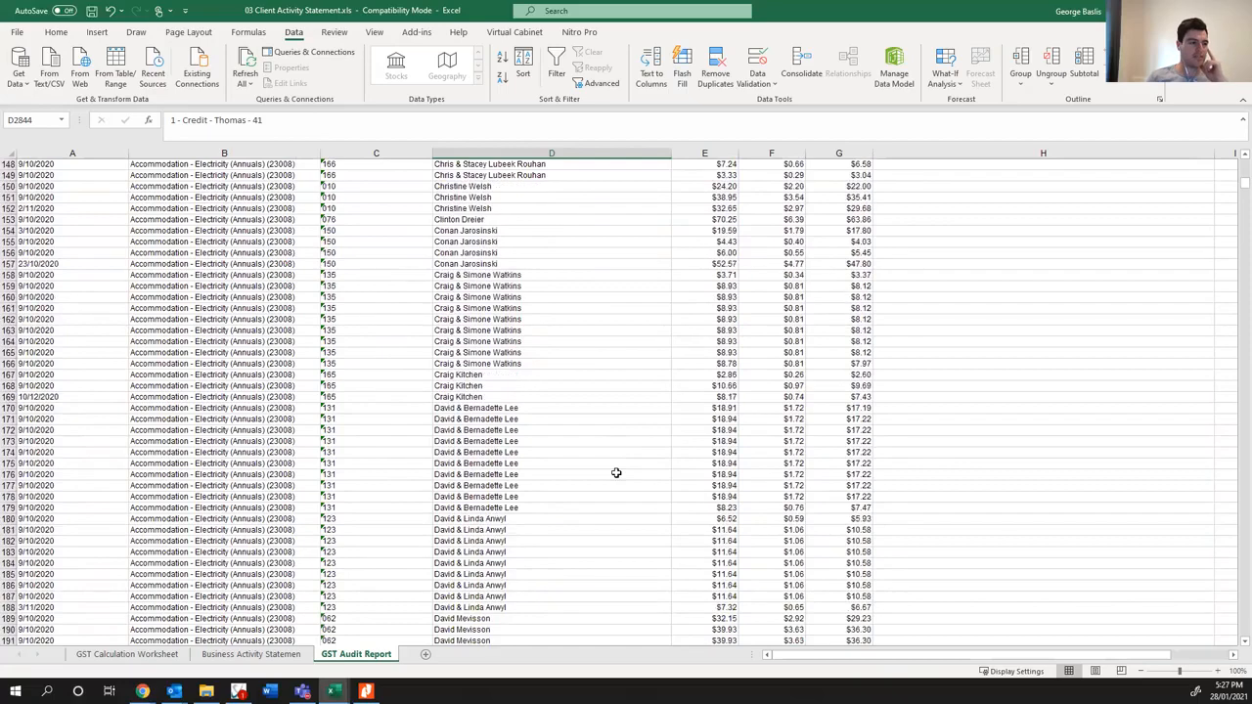
- Review the Accommodation - Electricity (Annuals) entries under GST on Income, checking descriptions and amounts for anything unusual
scroll(620, 444, "down", 13)
scroll(623, 374, "down", 6)
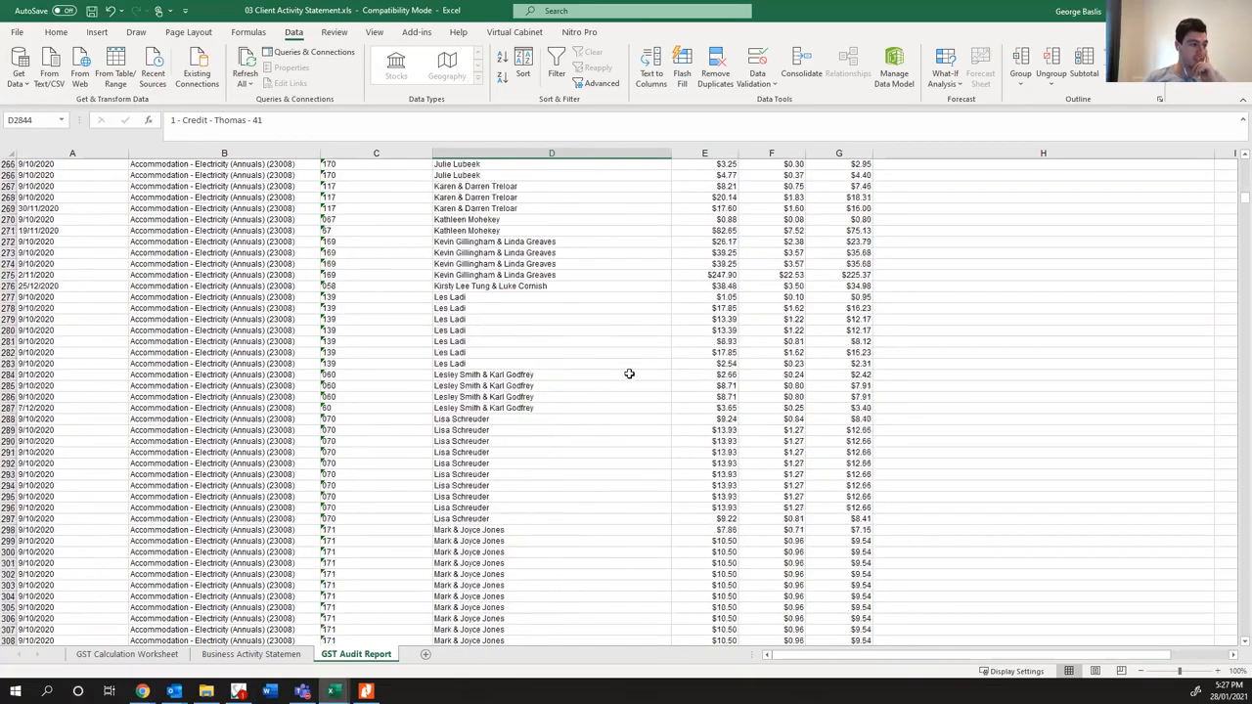
scroll(629, 376, "down", 17)
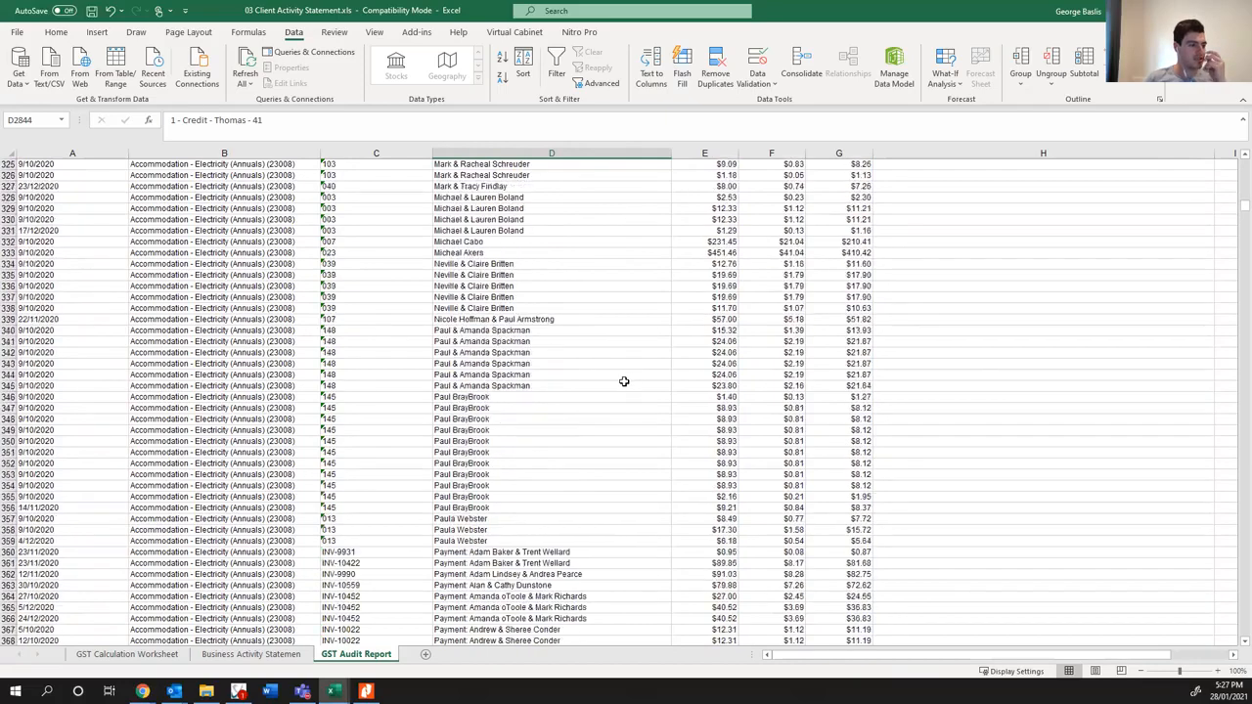
scroll(624, 381, "down", 18)
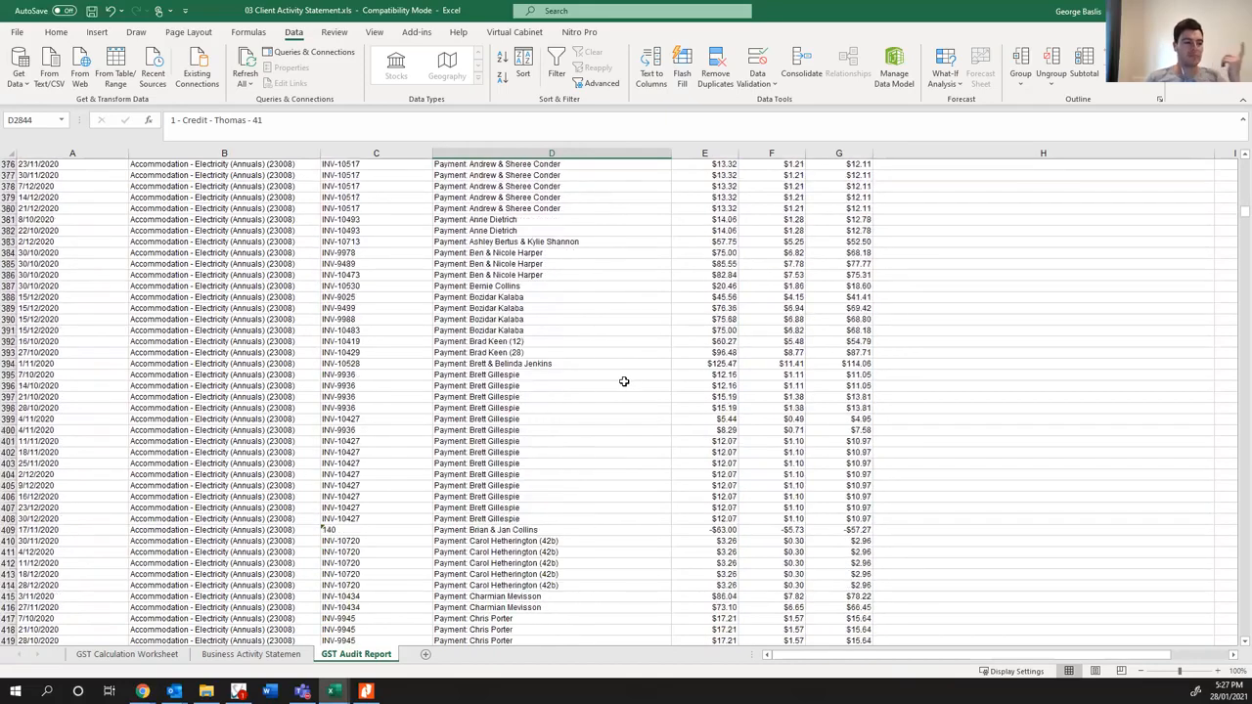
scroll(624, 382, "down", 20)
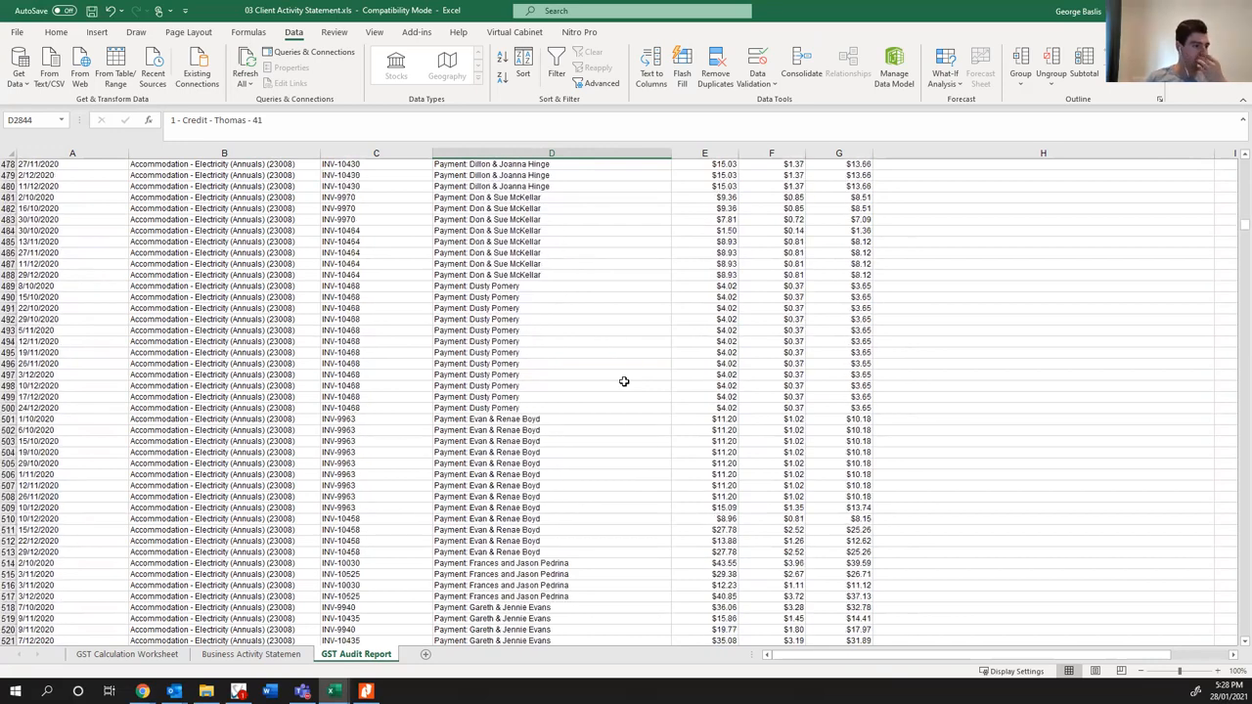
scroll(624, 382, "down", 20)
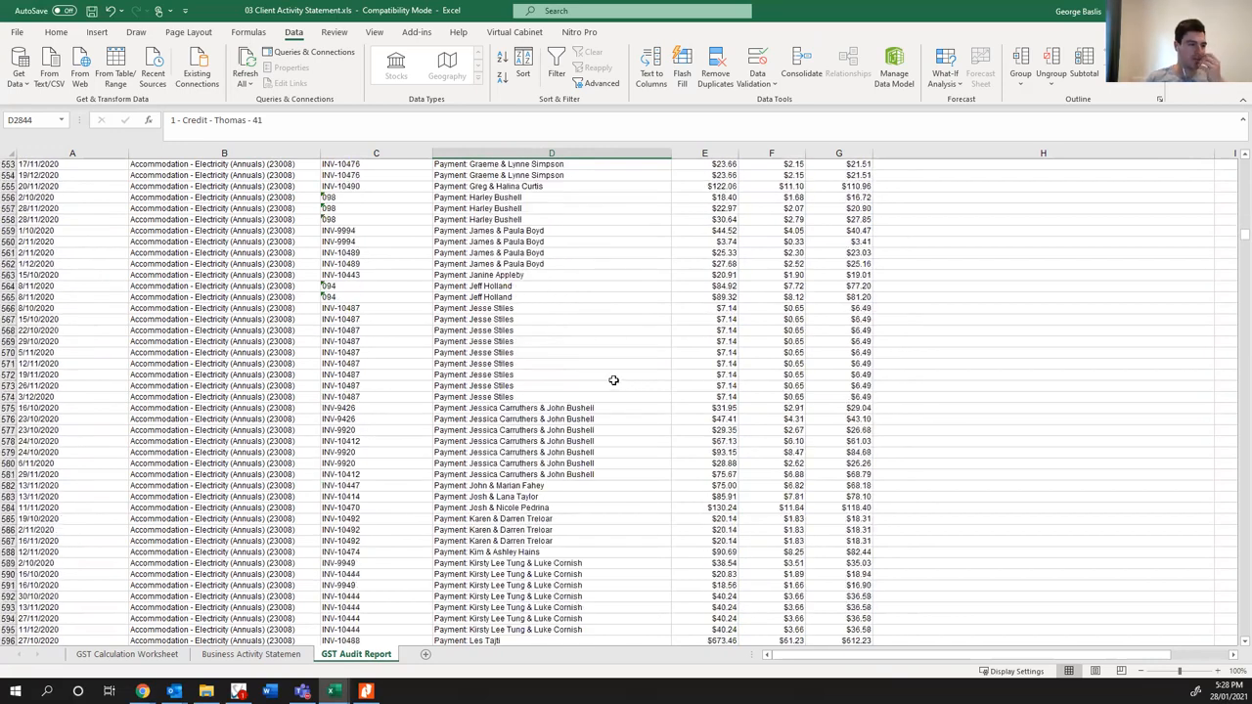
scroll(613, 380, "down", 20)
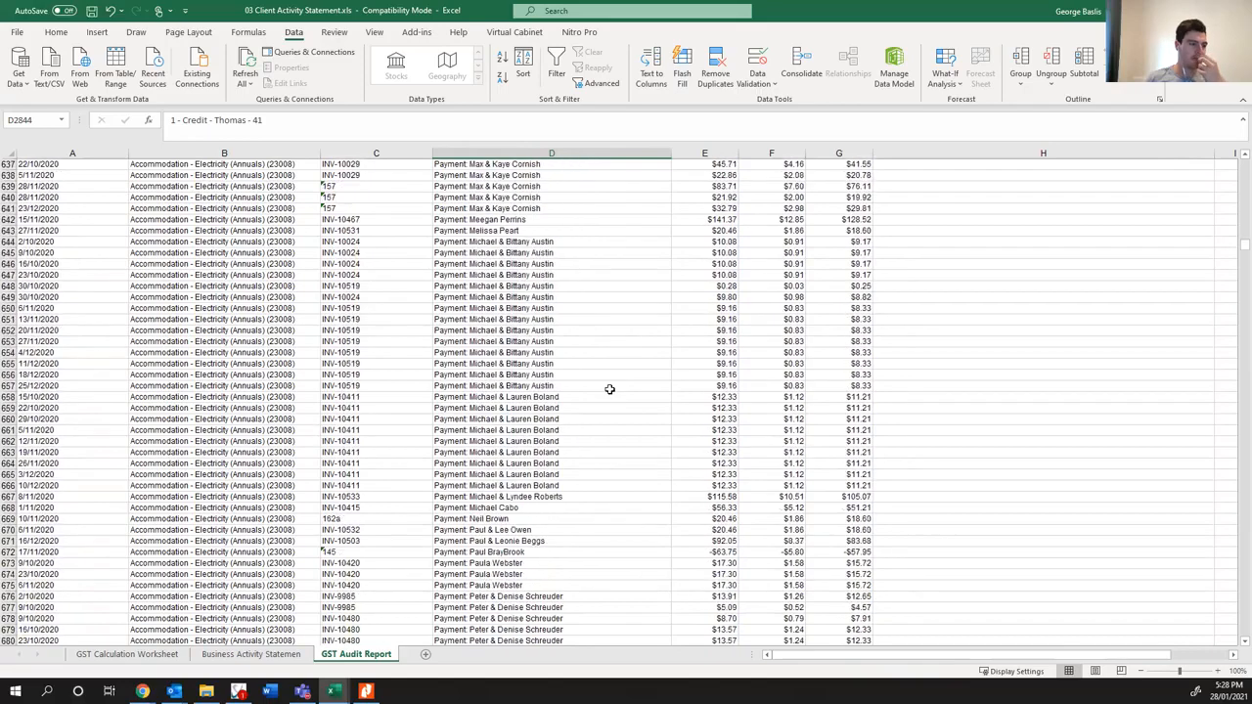
scroll(608, 389, "down", 20)
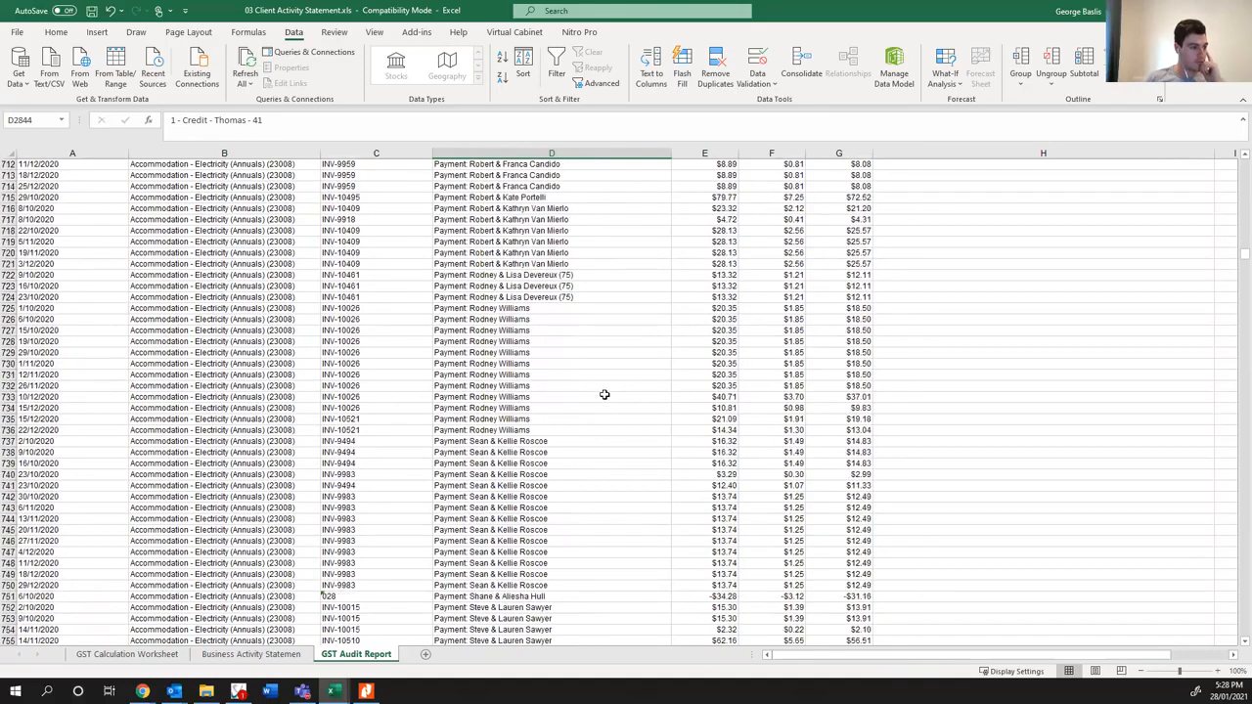
scroll(606, 394, "down", 20)
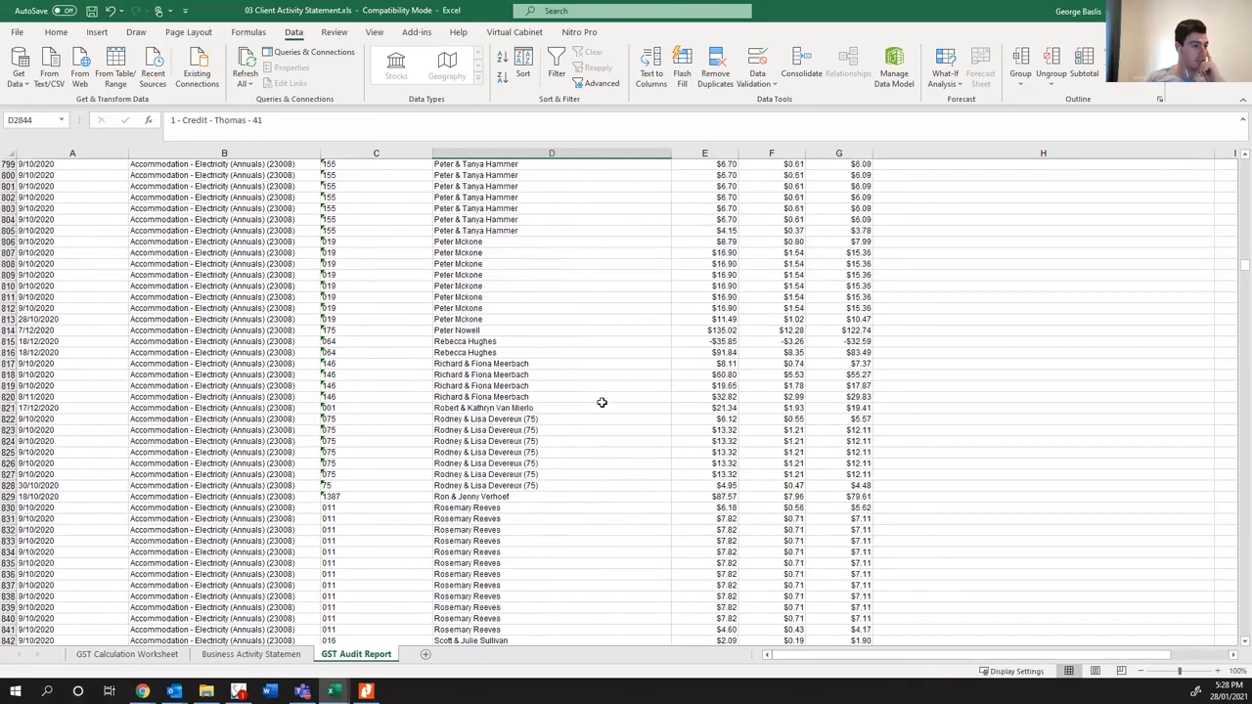
scroll(601, 402, "down", 14)
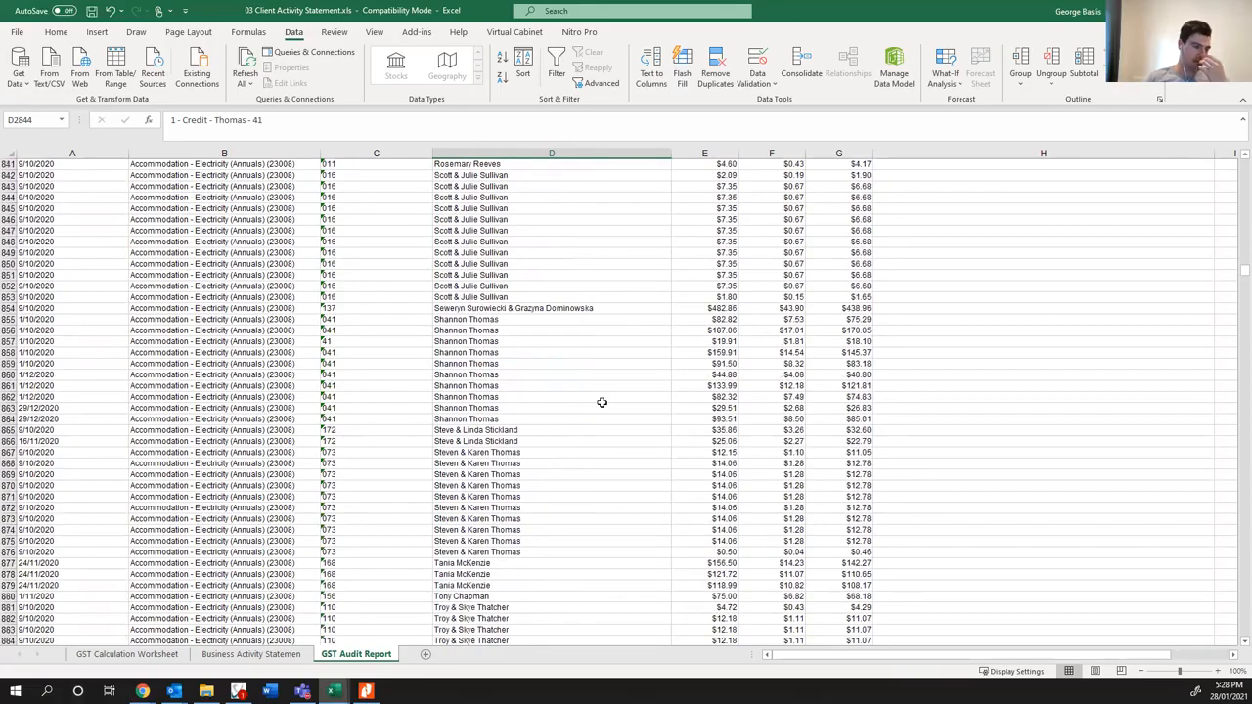
- Review the accommodation Extras, Gas, House, Powered Sites and Unpowered Sites entries through to the Asset Realisation Account row
scroll(602, 402, "down", 20)
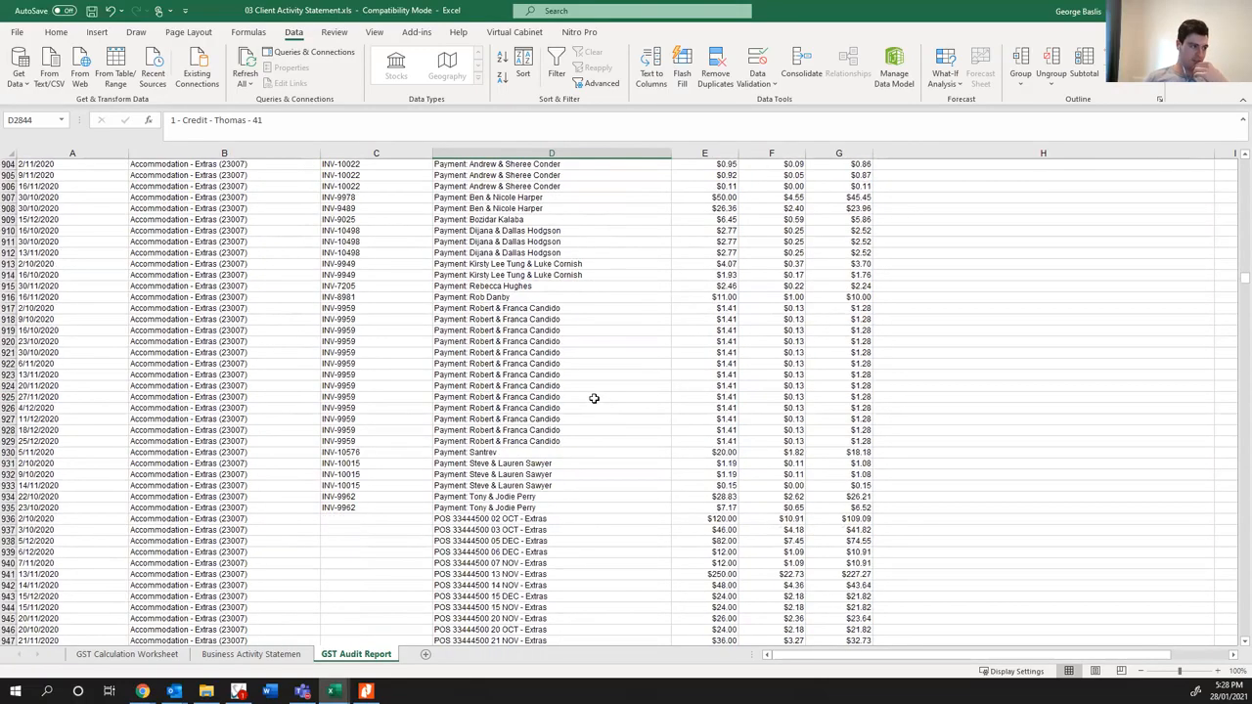
scroll(594, 398, "down", 6)
scroll(593, 398, "down", 6)
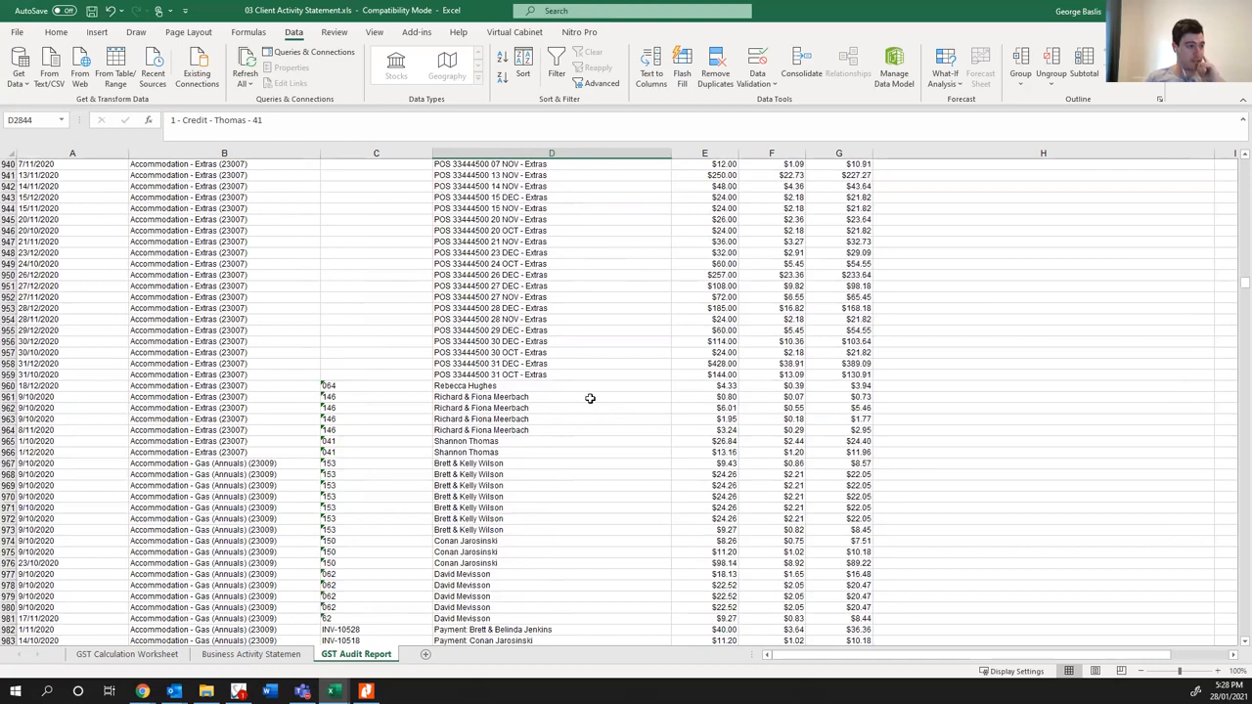
scroll(590, 398, "down", 13)
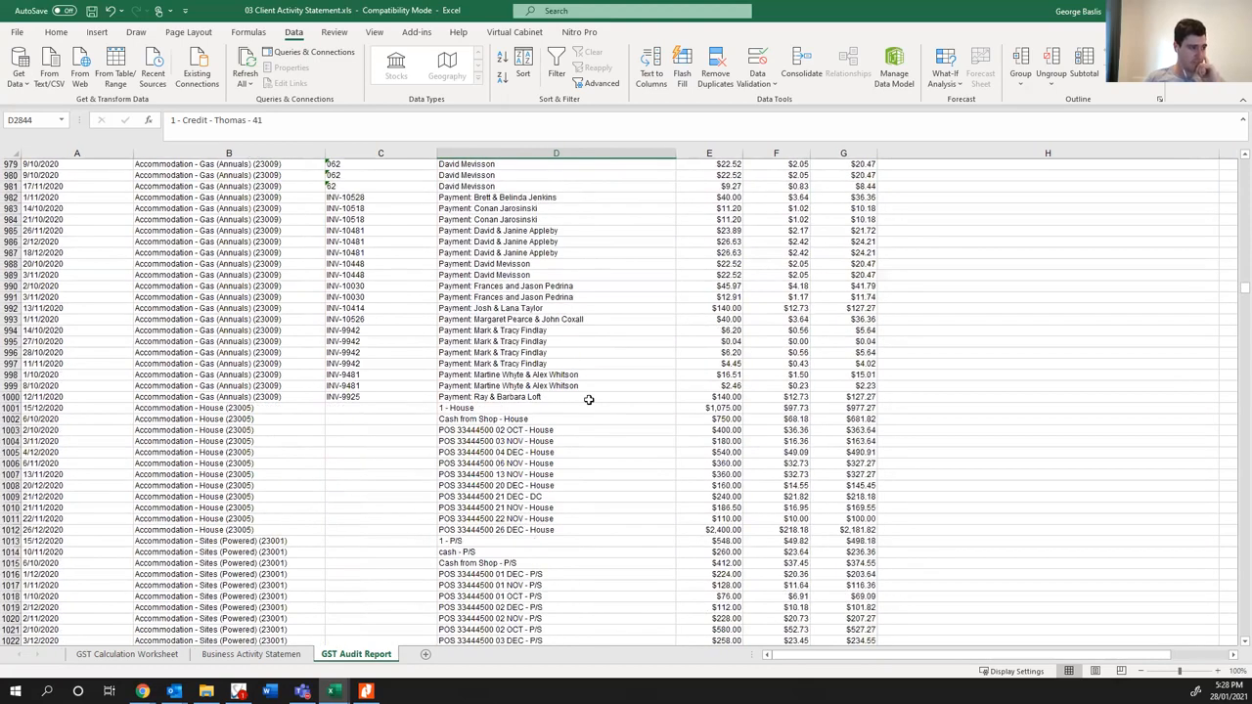
scroll(588, 399, "up", 4)
scroll(588, 400, "down", 11)
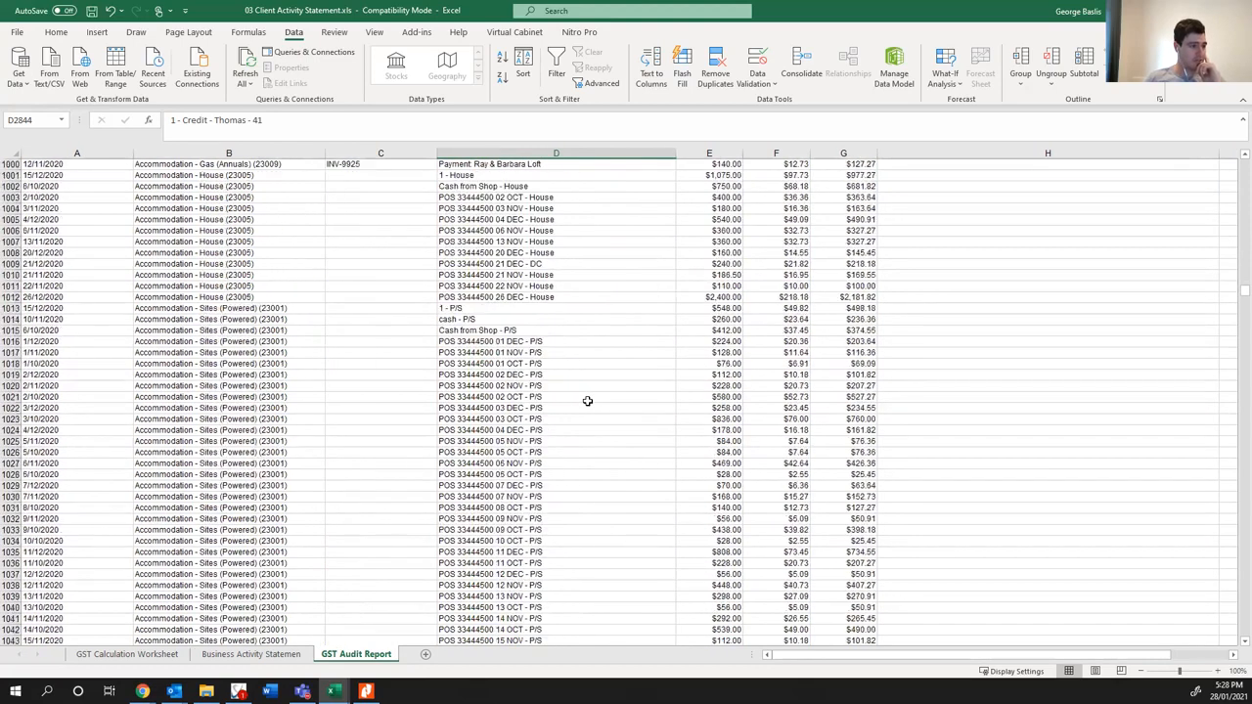
scroll(586, 401, "down", 5)
scroll(586, 401, "down", 17)
scroll(586, 405, "down", 8)
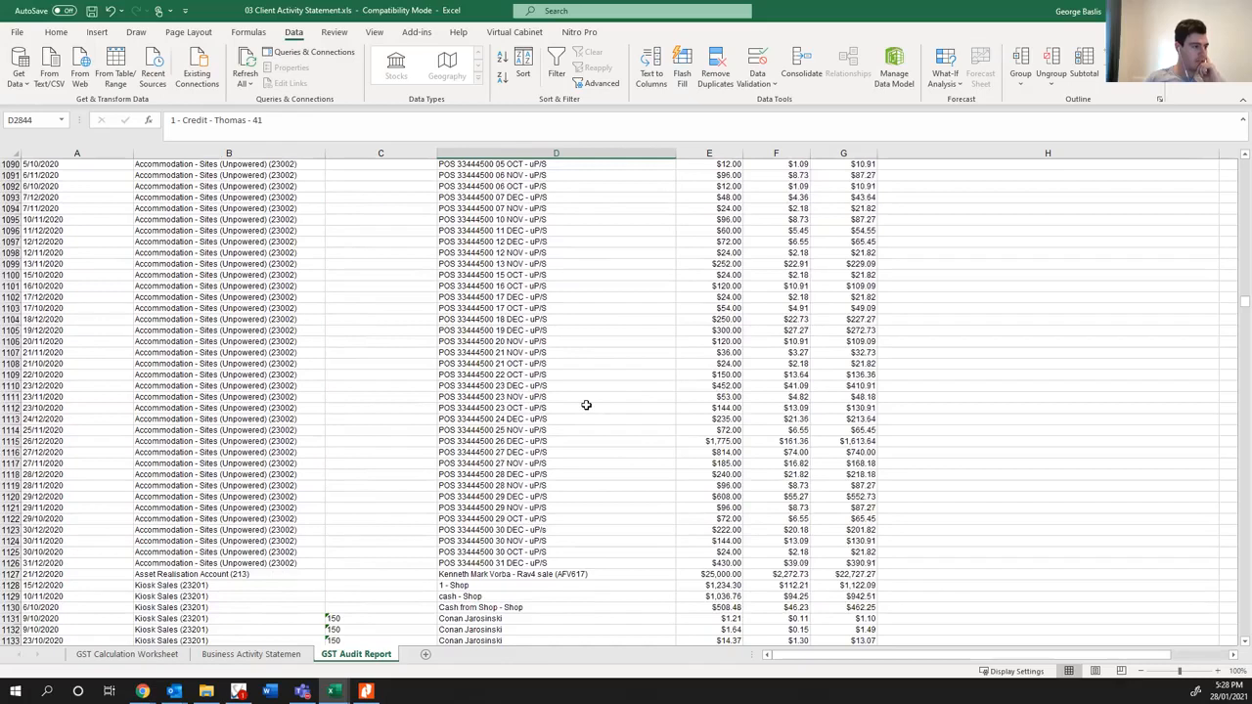
- Examine the details and gross amount of the Rav4 sale recorded in the Asset Realisation Account row
left_click(553, 574)
key("Right")
key("Right")
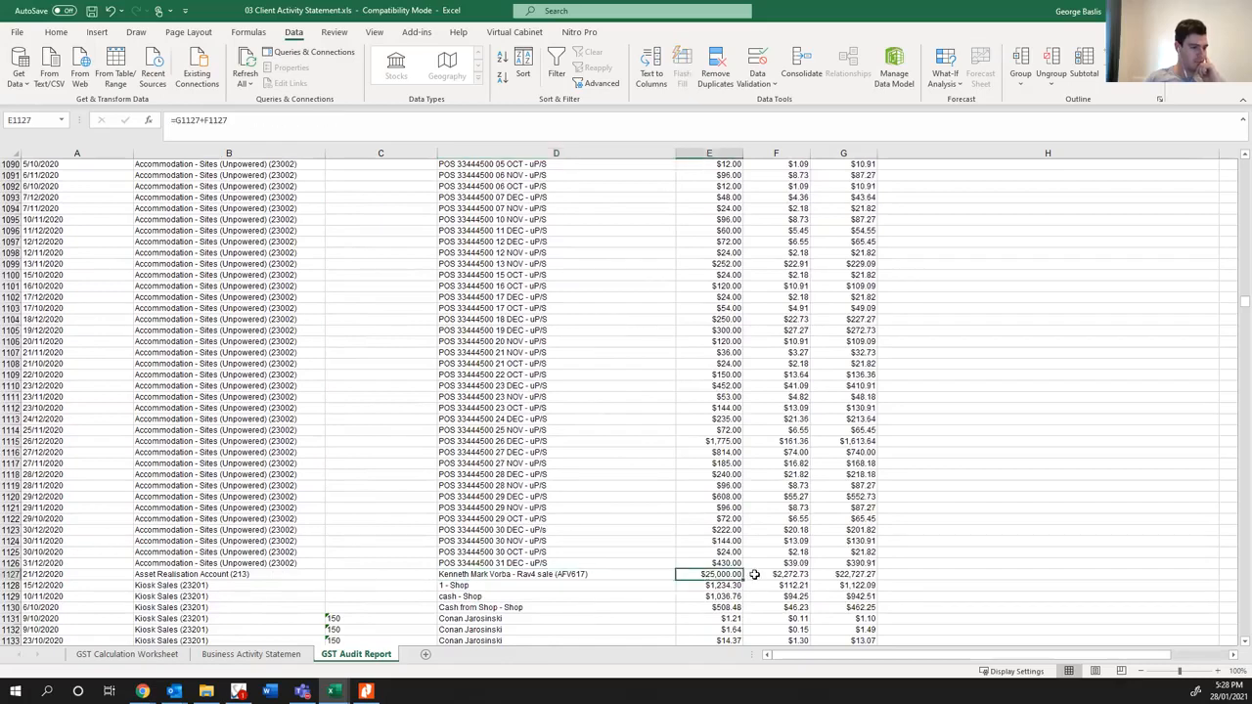
left_click(574, 576)
- Highlight all the Kiosk Sales (23201) rows under GST on Income, rows 1128 to 1288, in yellow
scroll(519, 557, "down", 6)
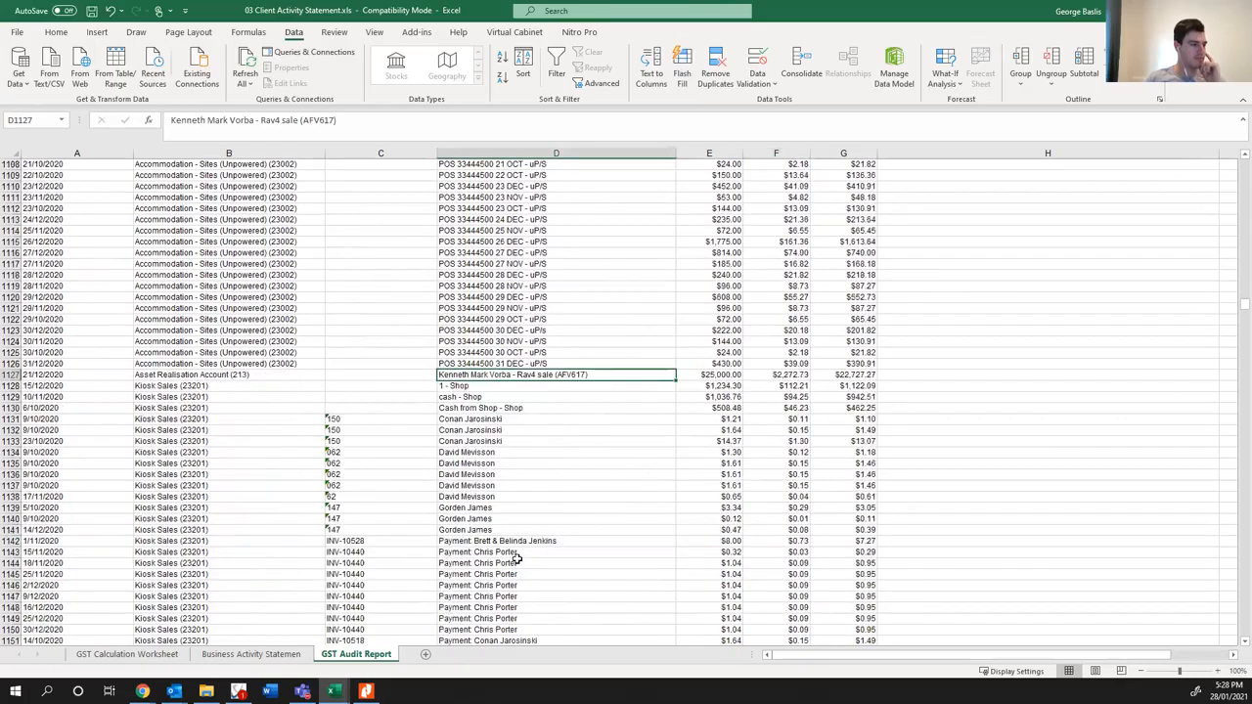
scroll(494, 445, "down", 4)
left_click_drag(66, 251, 818, 607)
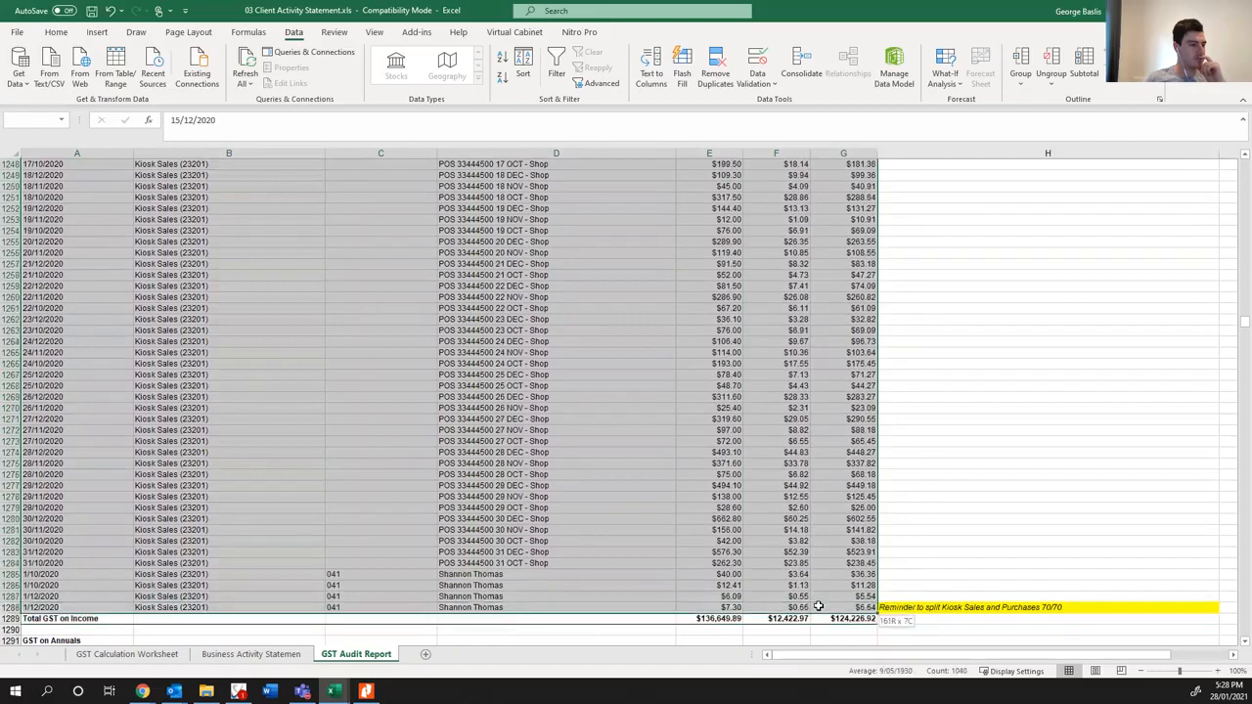
left_click(57, 33)
left_click(221, 80)
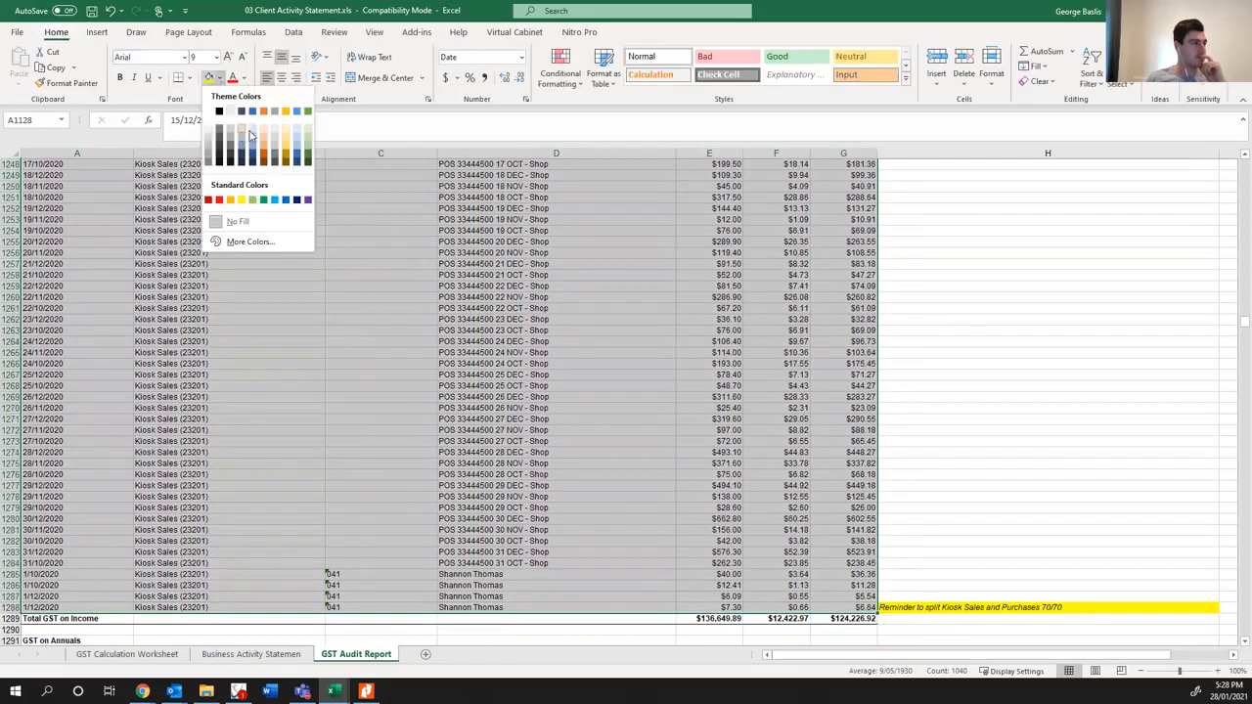
left_click(243, 202)
left_click(544, 420)
scroll(538, 414, "down", 20)
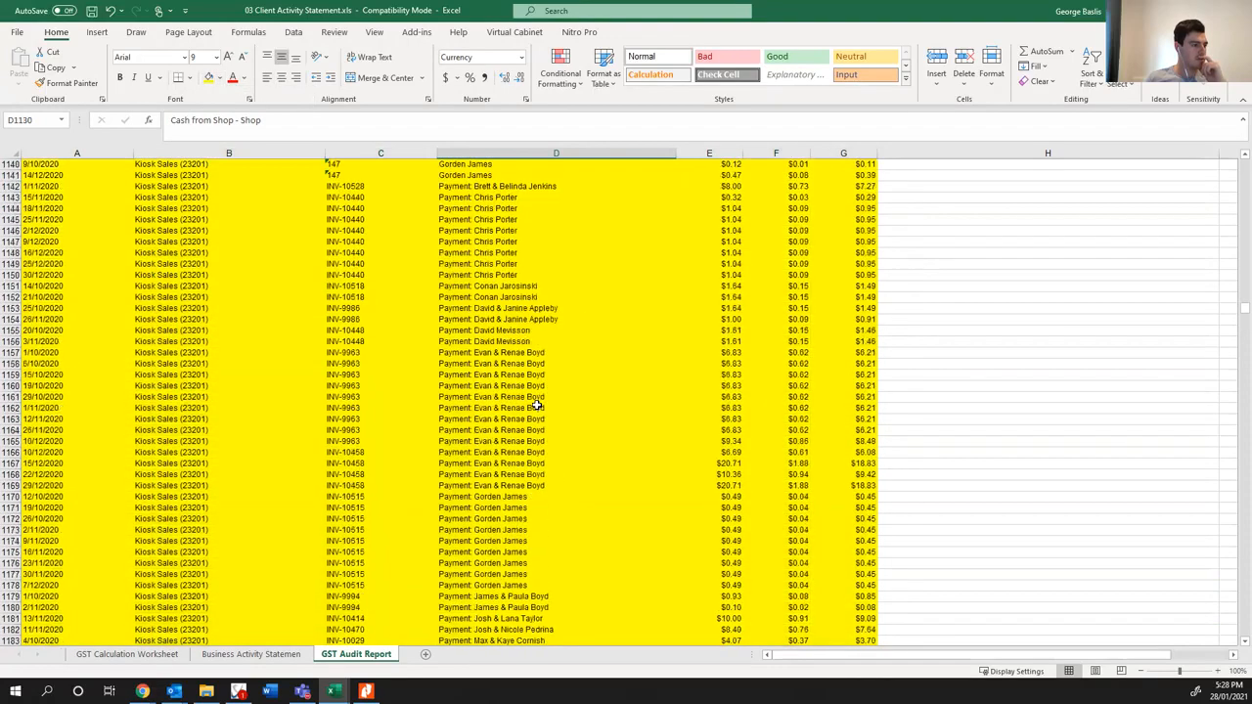
- Review the Accommodation - Annuals entries in the GST on Annuals section, checking the negative amounts
scroll(536, 418, "down", 20)
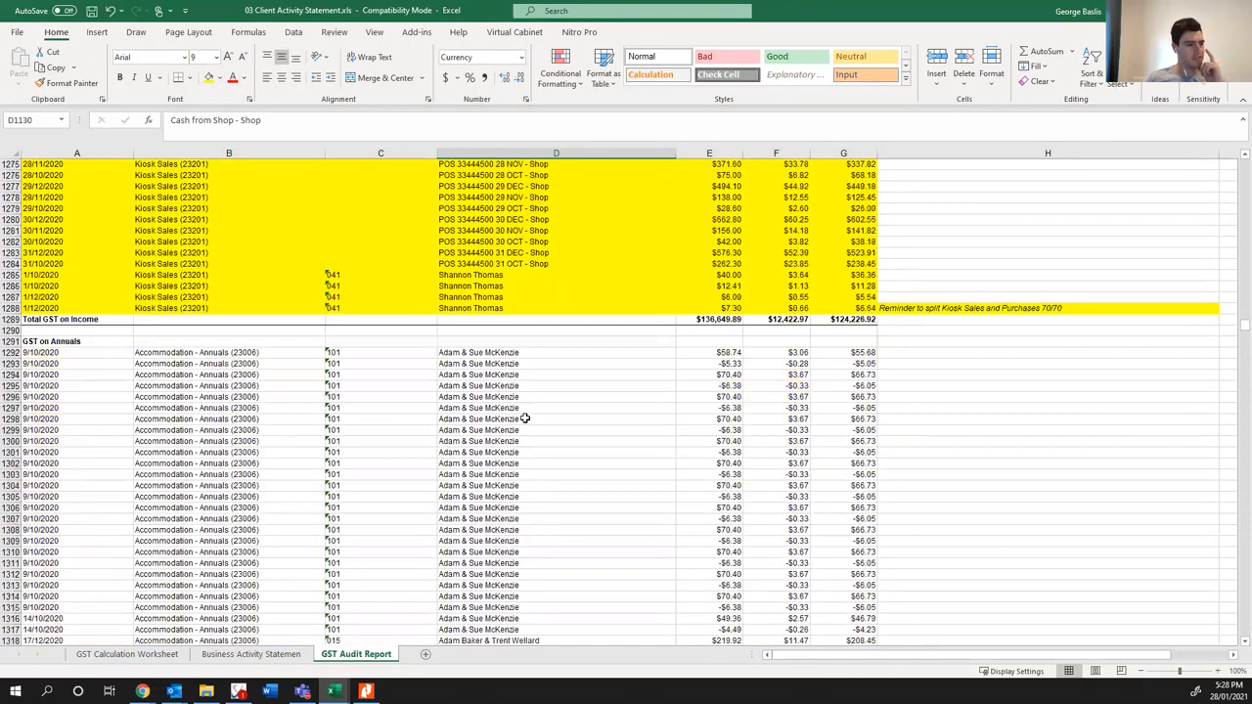
scroll(221, 360, "down", 3)
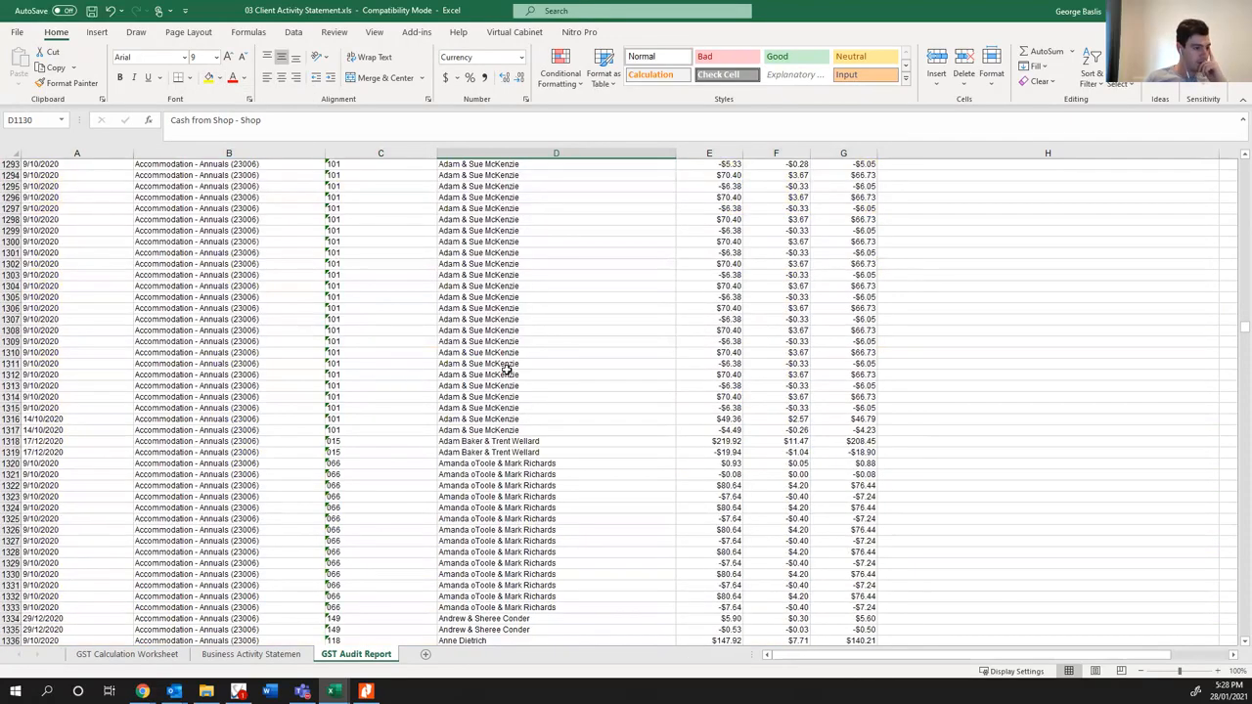
scroll(507, 369, "down", 16)
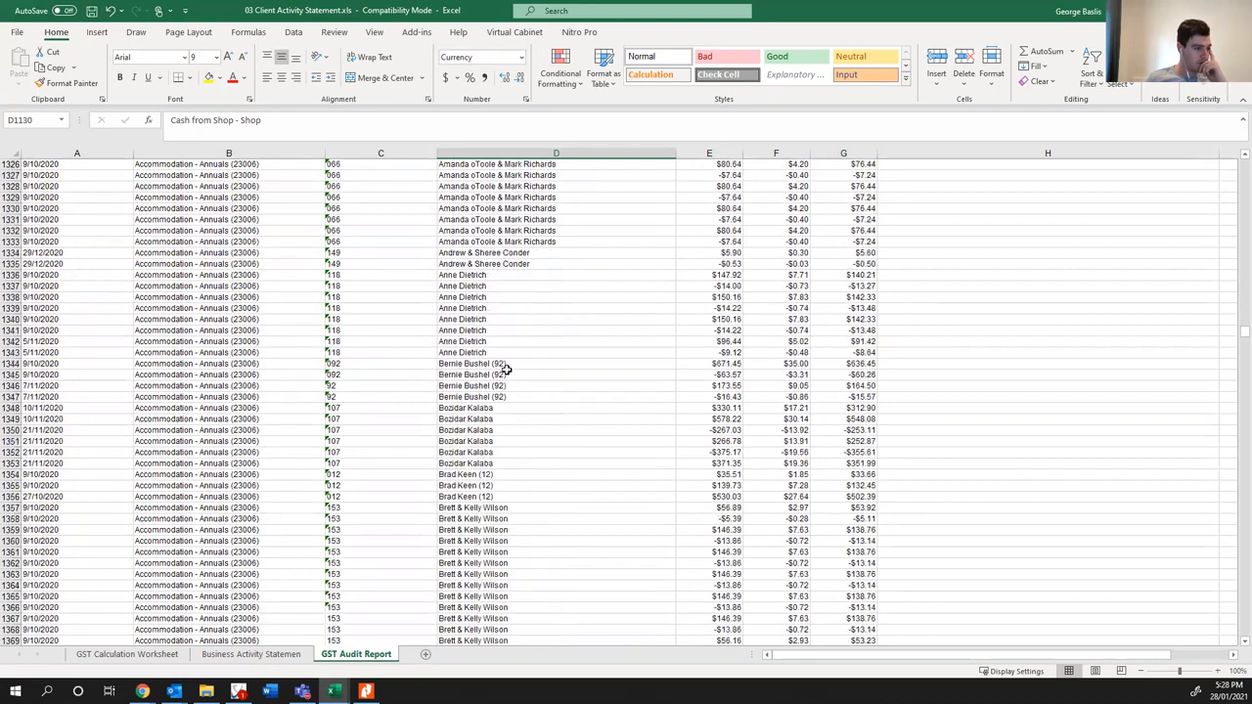
scroll(529, 391, "down", 5)
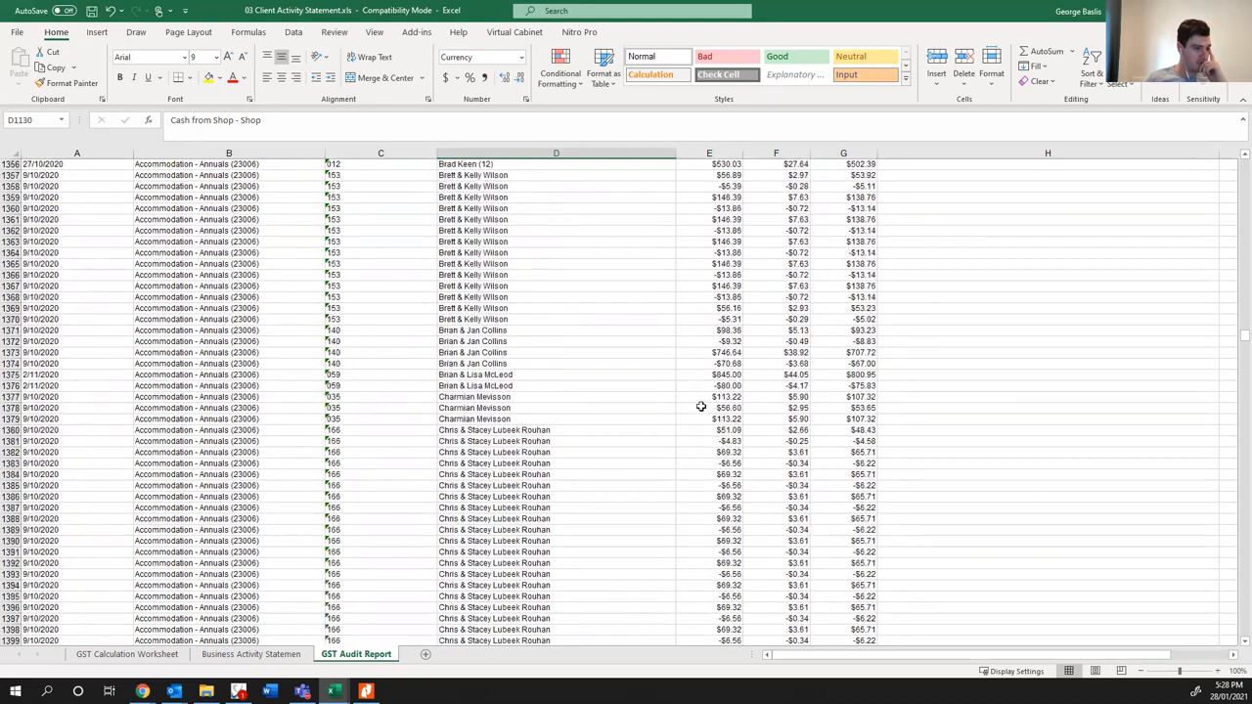
left_click(718, 363)
scroll(632, 418, "down", 11)
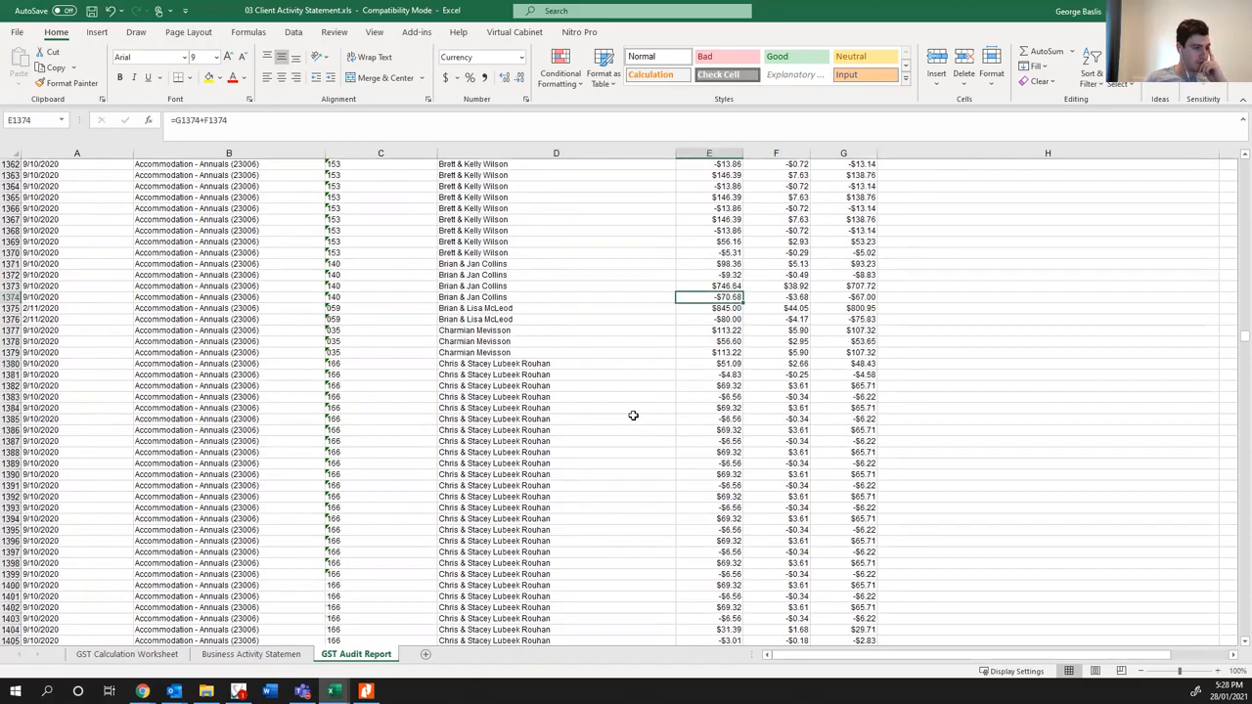
scroll(633, 418, "down", 4)
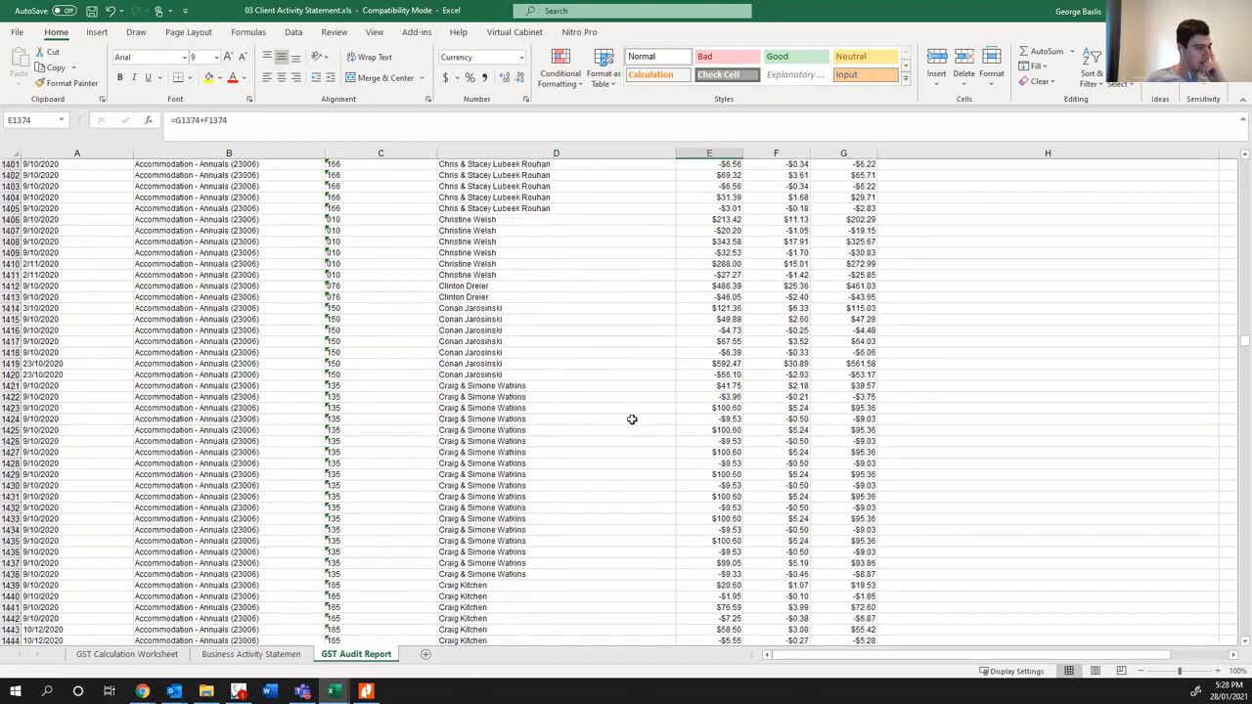
scroll(631, 418, "down", 9)
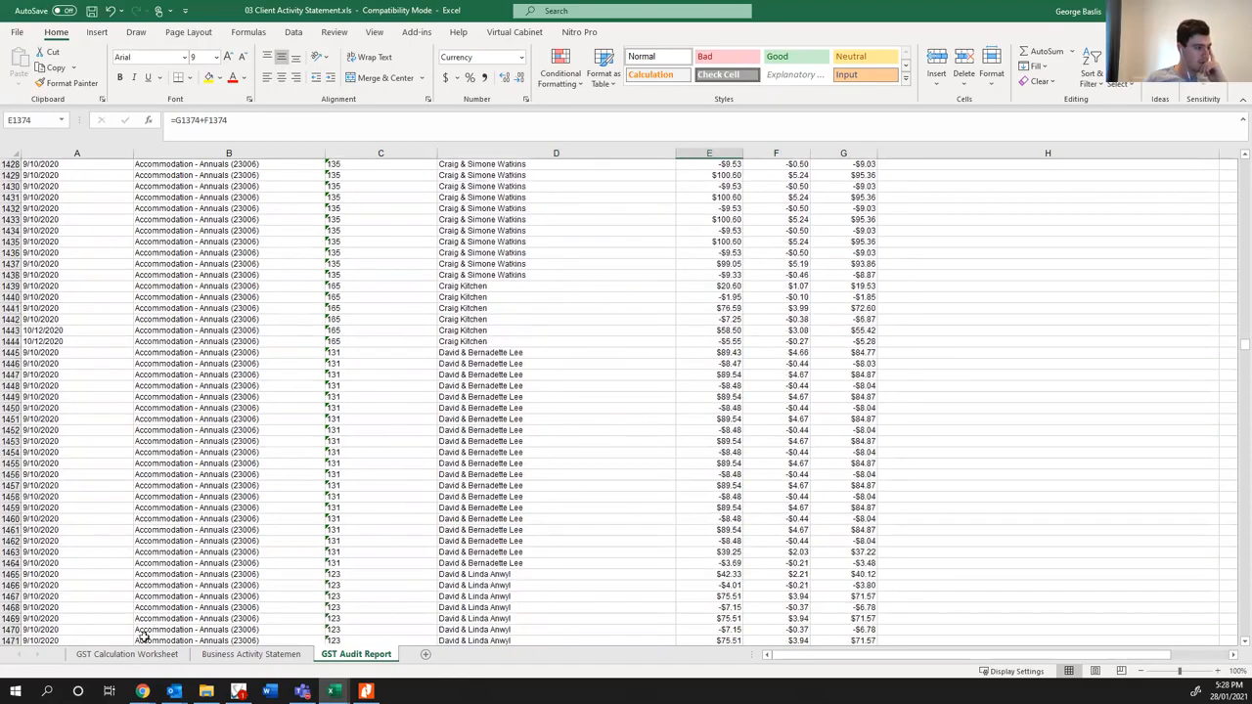
mouse_move(143, 692)
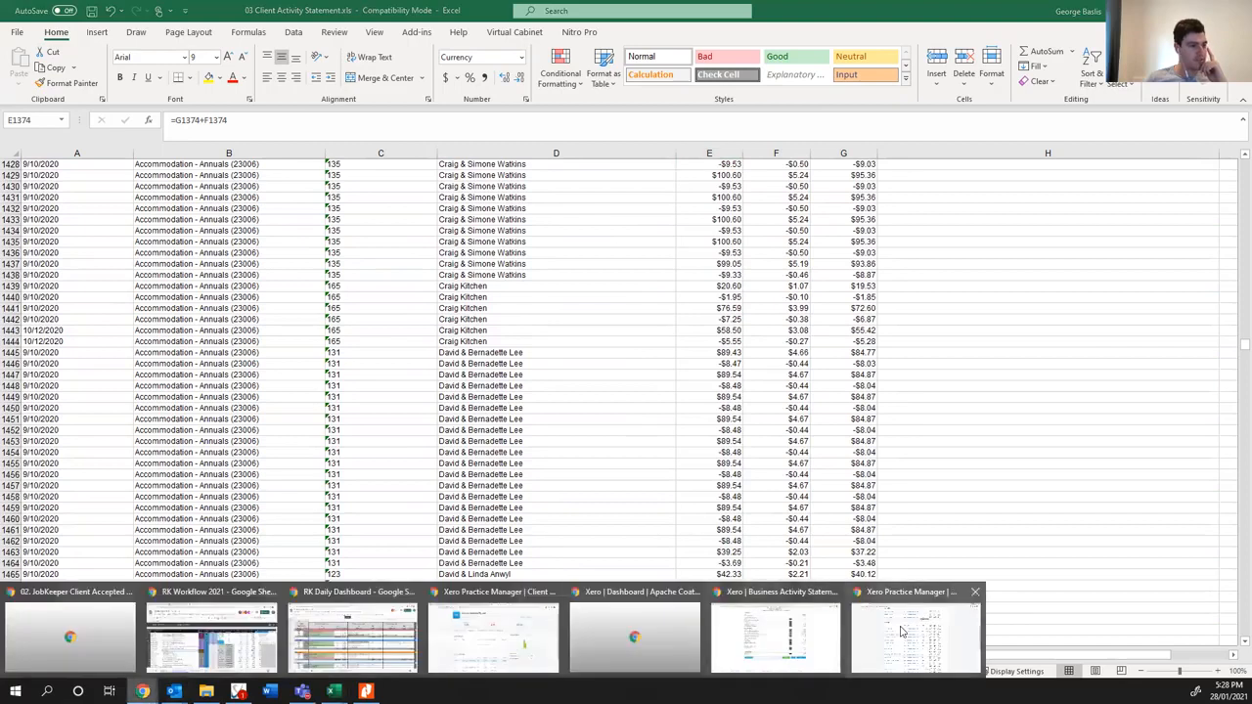
left_click(778, 635)
mouse_move(143, 691)
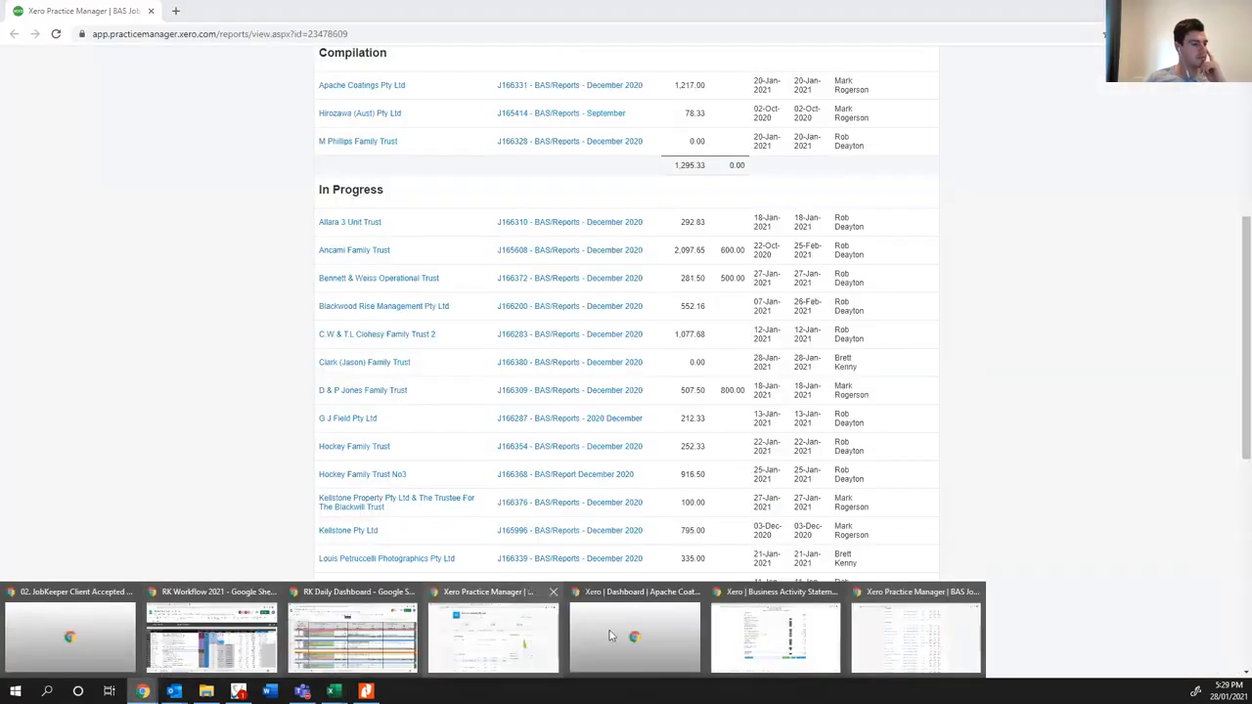
left_click(783, 635)
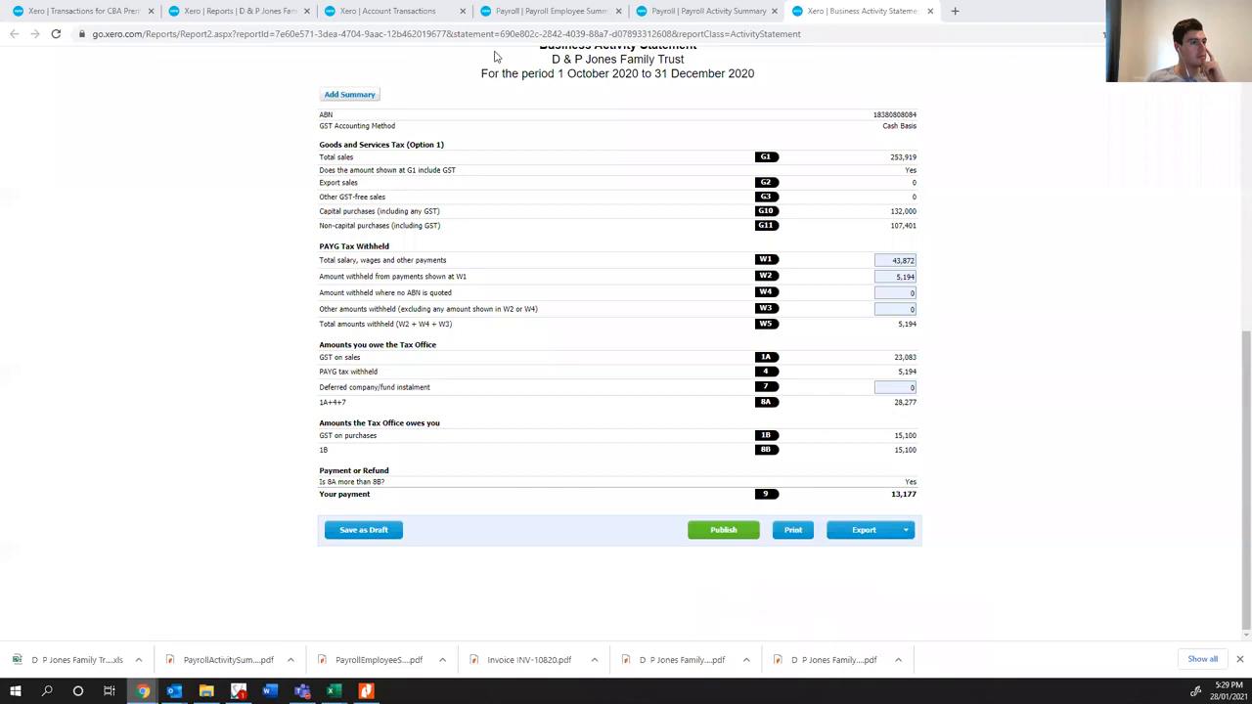
left_click(351, 12)
- Run the Account Transactions report for only account 23006 - Accommodation - Annuals, and look over the listed charges and credits
left_click(424, 179)
left_click(433, 224)
left_click(441, 201)
key("ctrl+a")
type("Annual")
left_click(520, 262)
left_click(665, 131)
left_click(673, 219)
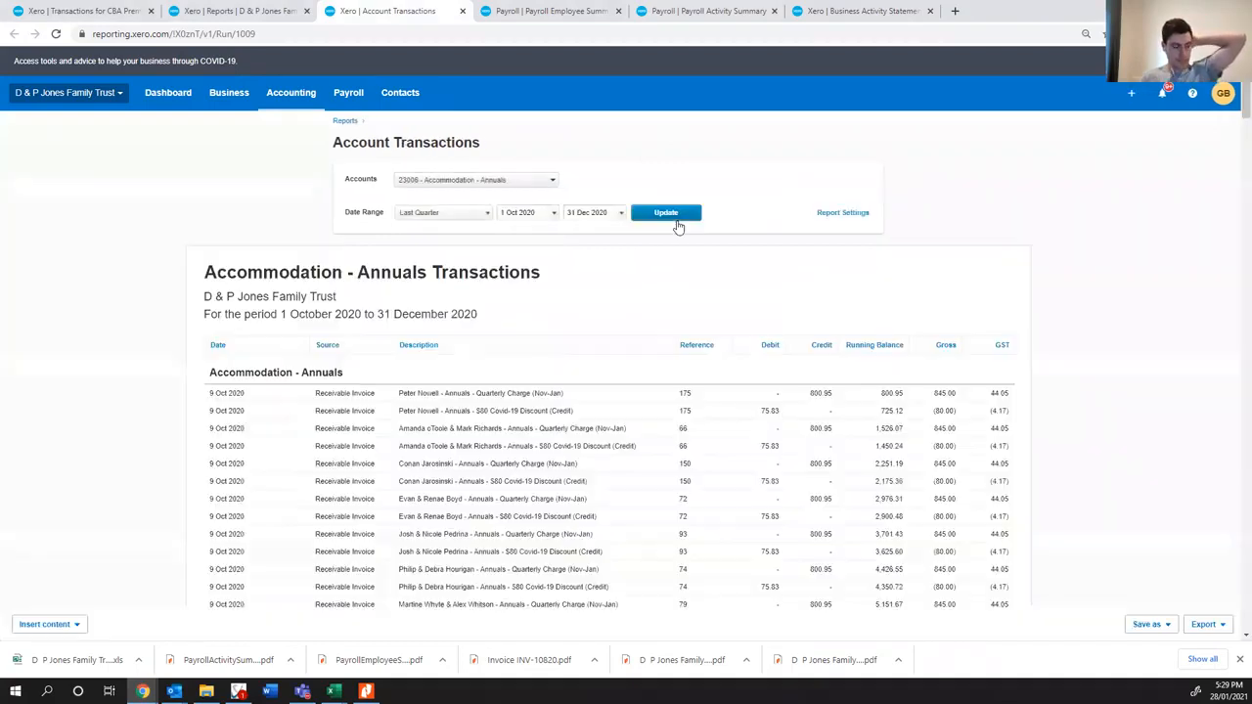
scroll(631, 299, "down", 4)
scroll(587, 274, "up", 2)
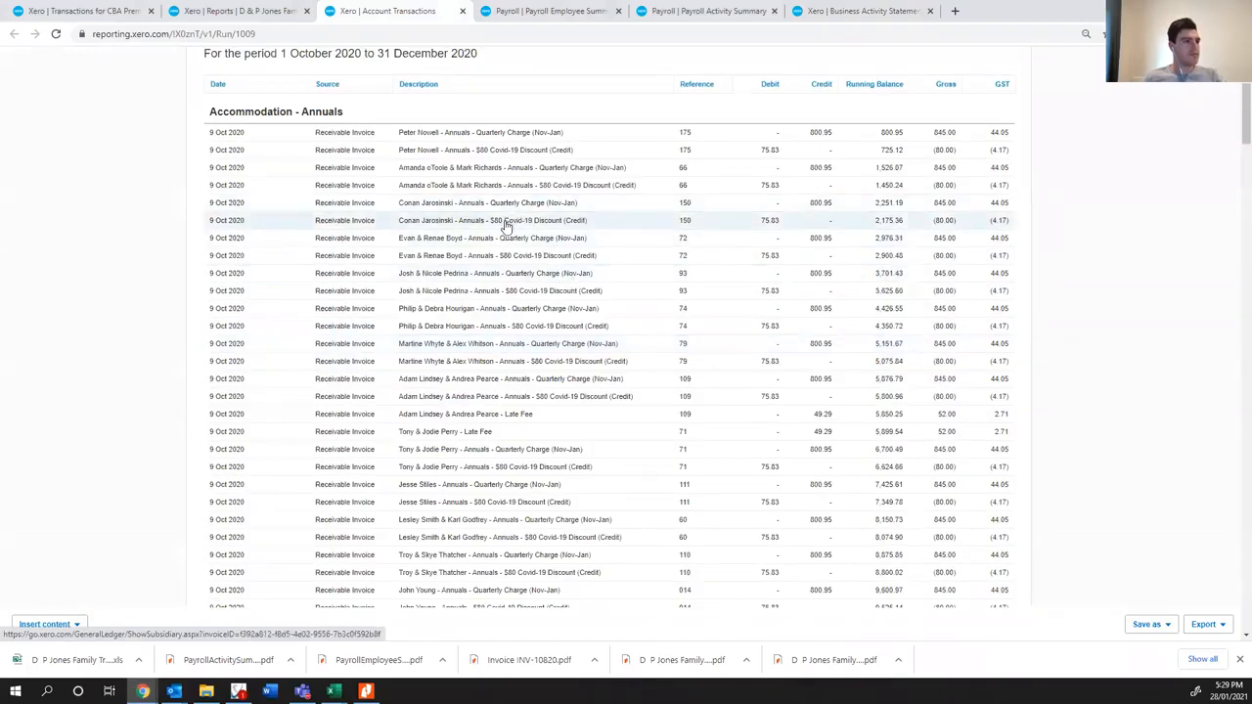
- Return to the GST Audit Report in Excel and review the remaining Accommodation - Annuals entries down to the section total
key("alt+Tab")
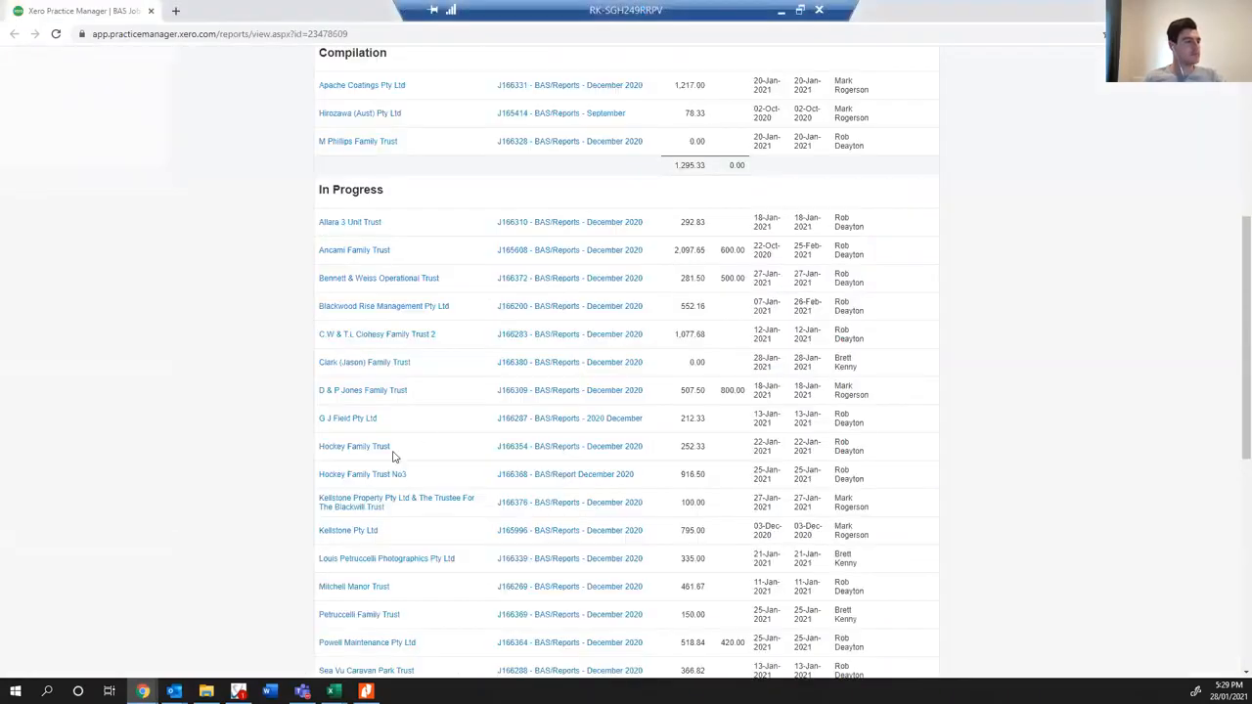
mouse_move(332, 691)
left_click(385, 645)
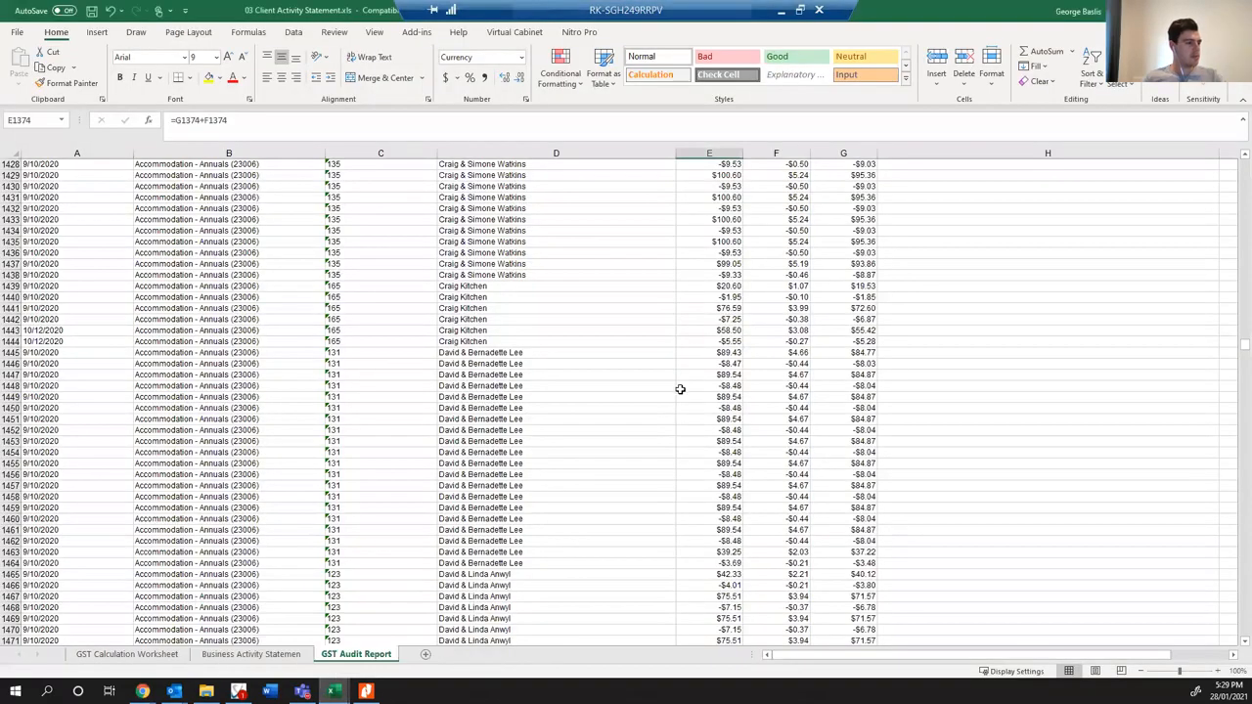
scroll(375, 382, "down", 20)
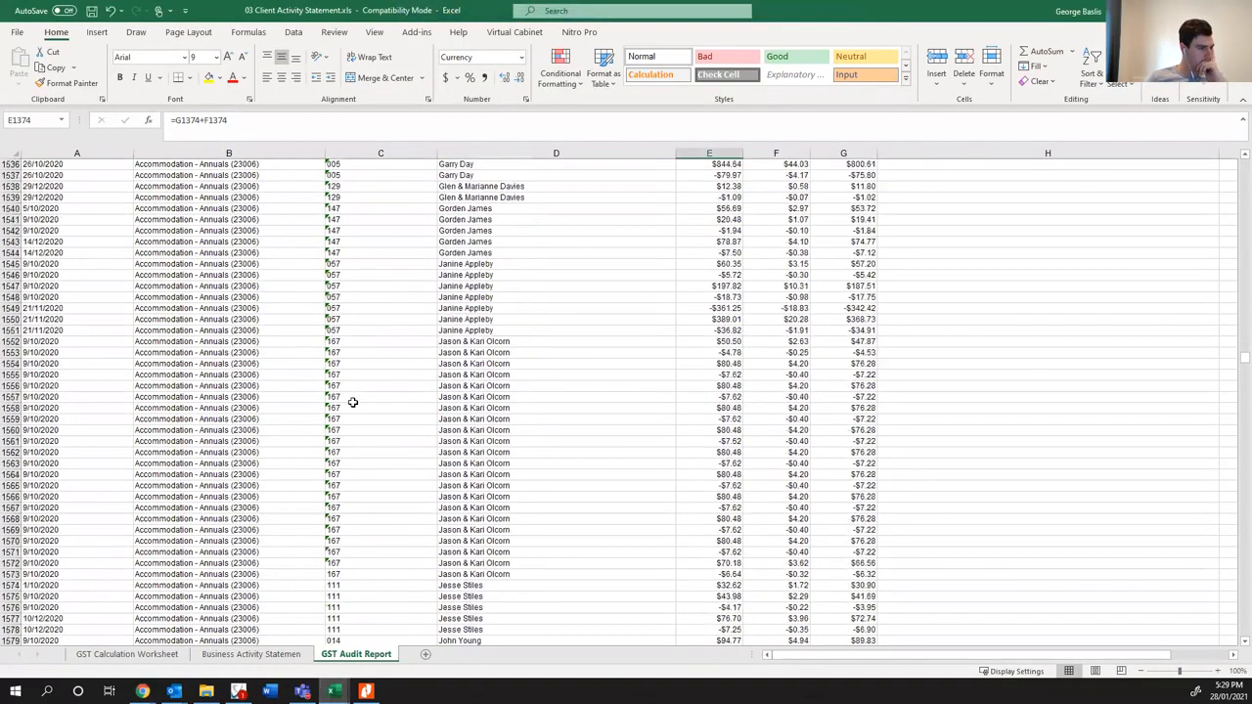
scroll(347, 405, "down", 20)
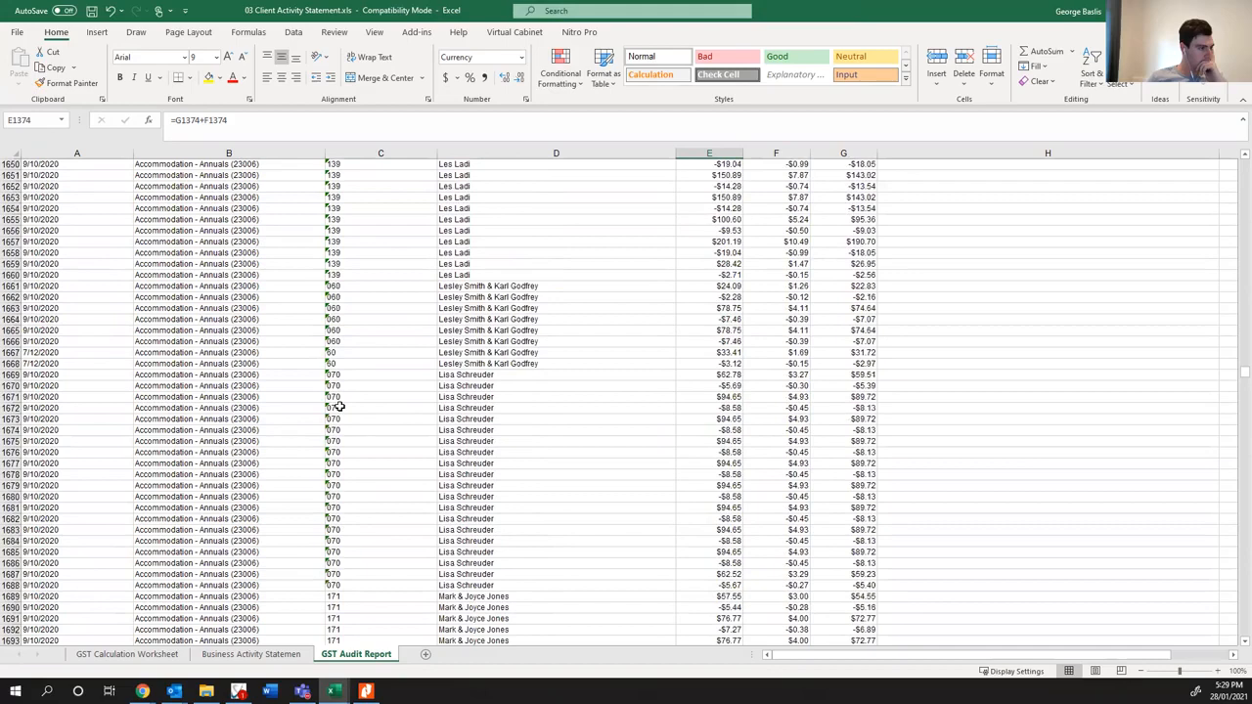
scroll(337, 406, "down", 20)
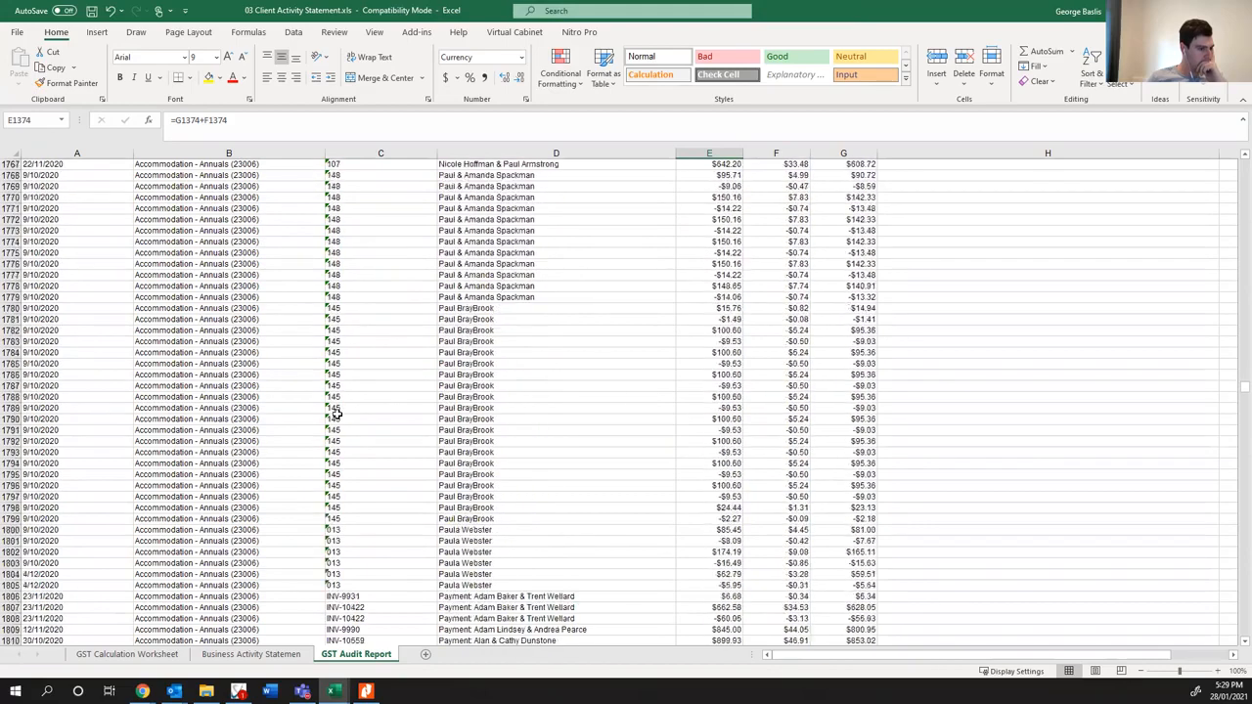
scroll(332, 419, "down", 20)
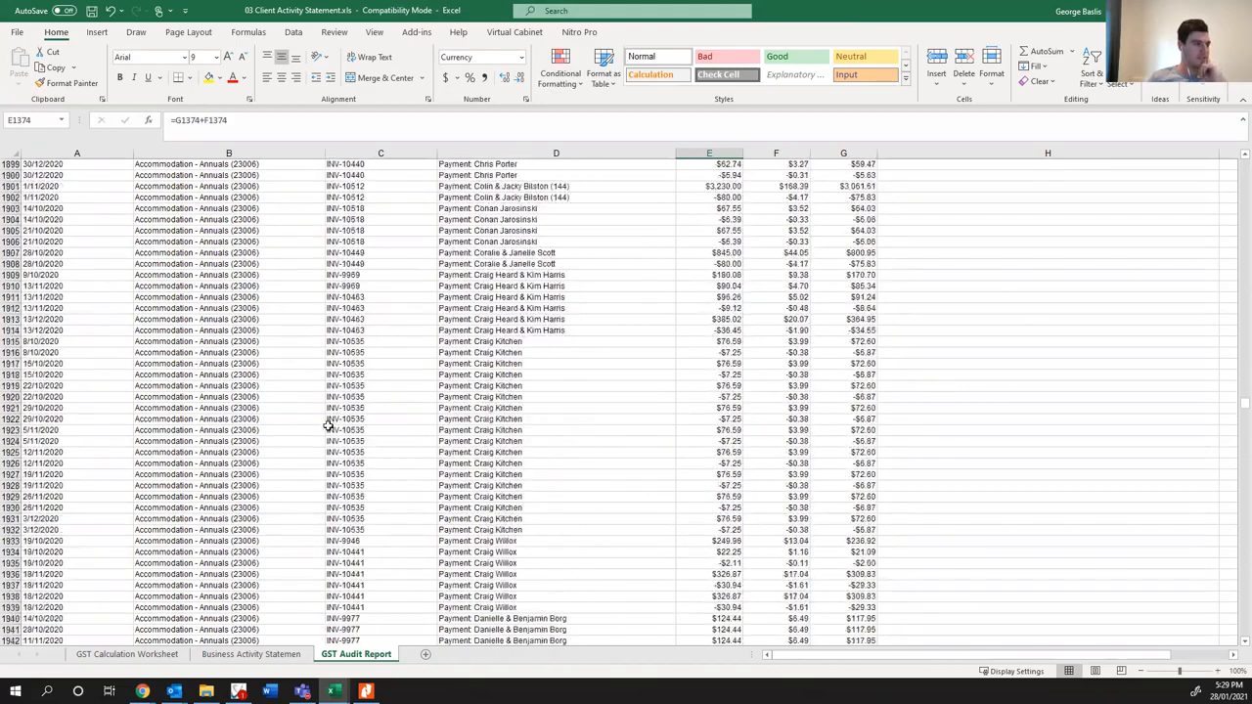
scroll(323, 432, "down", 20)
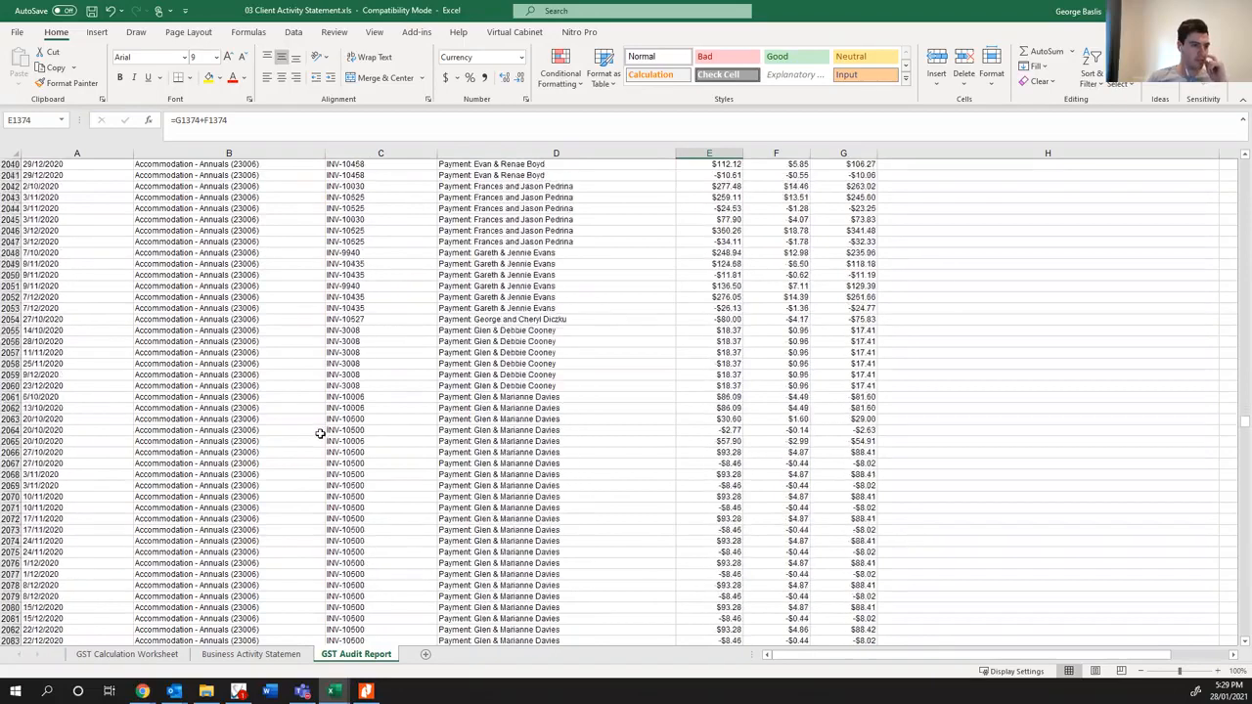
scroll(315, 437, "down", 20)
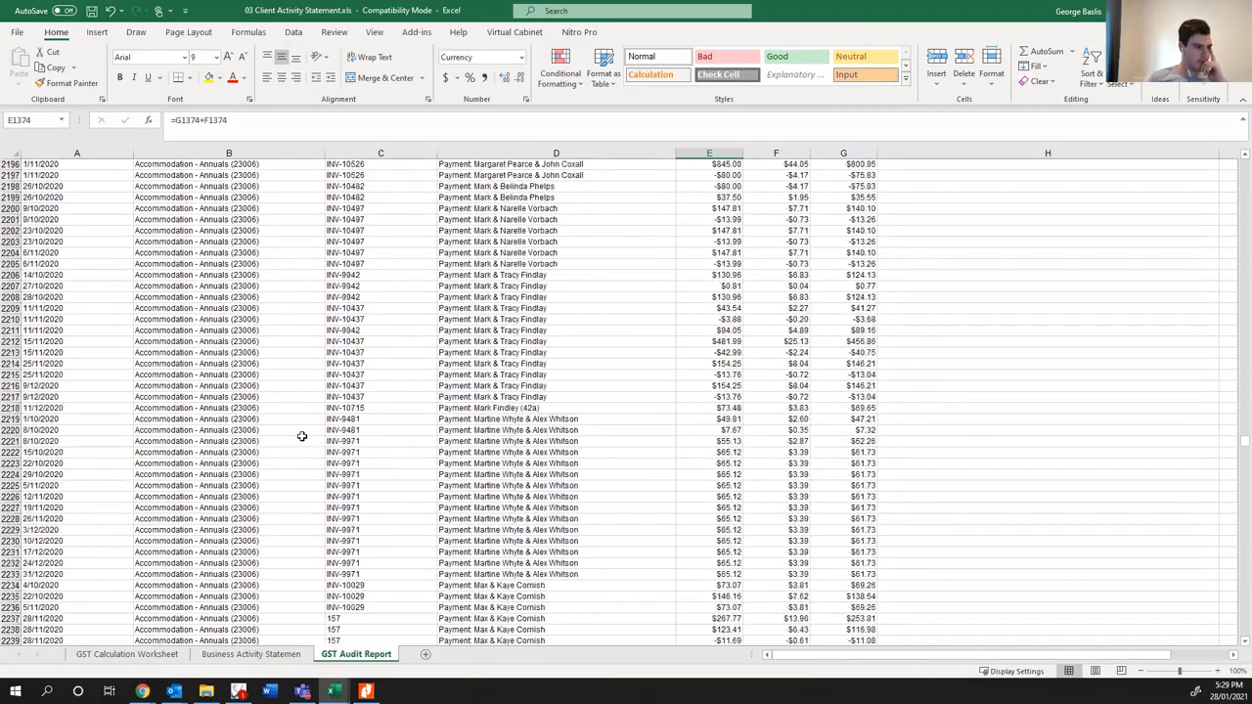
scroll(297, 436, "down", 20)
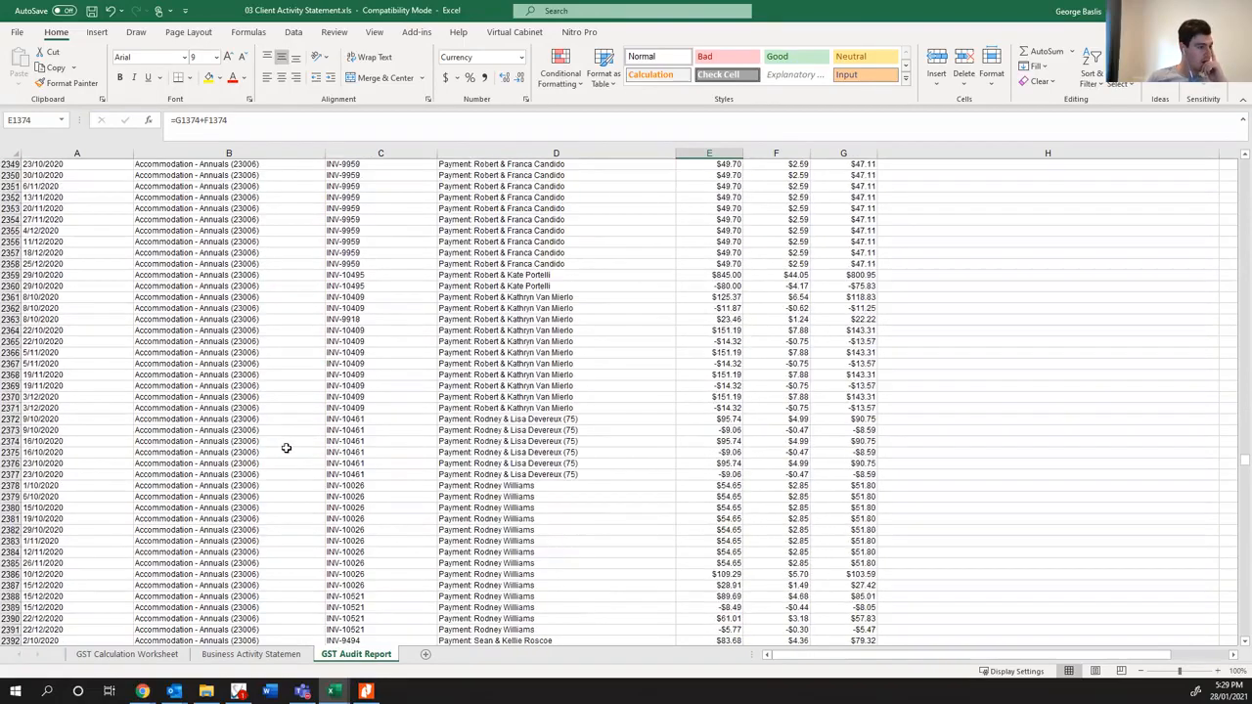
scroll(284, 447, "down", 20)
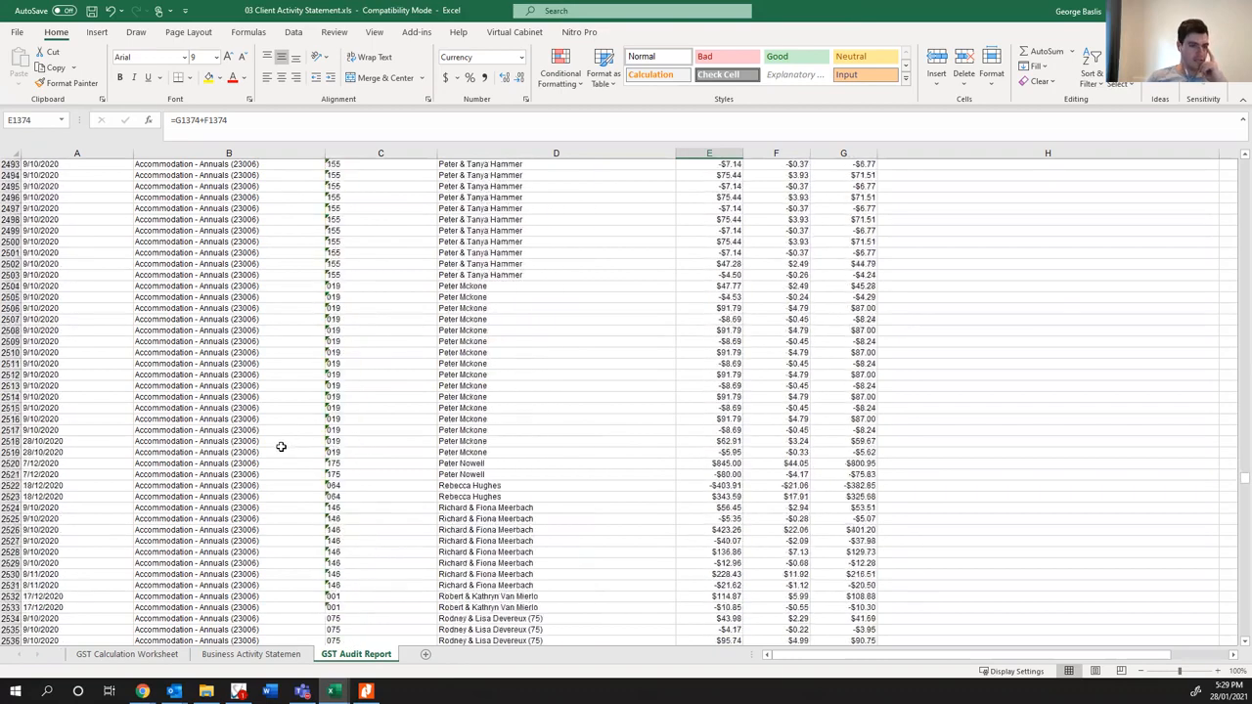
scroll(277, 452, "down", 8)
scroll(277, 452, "up", 17)
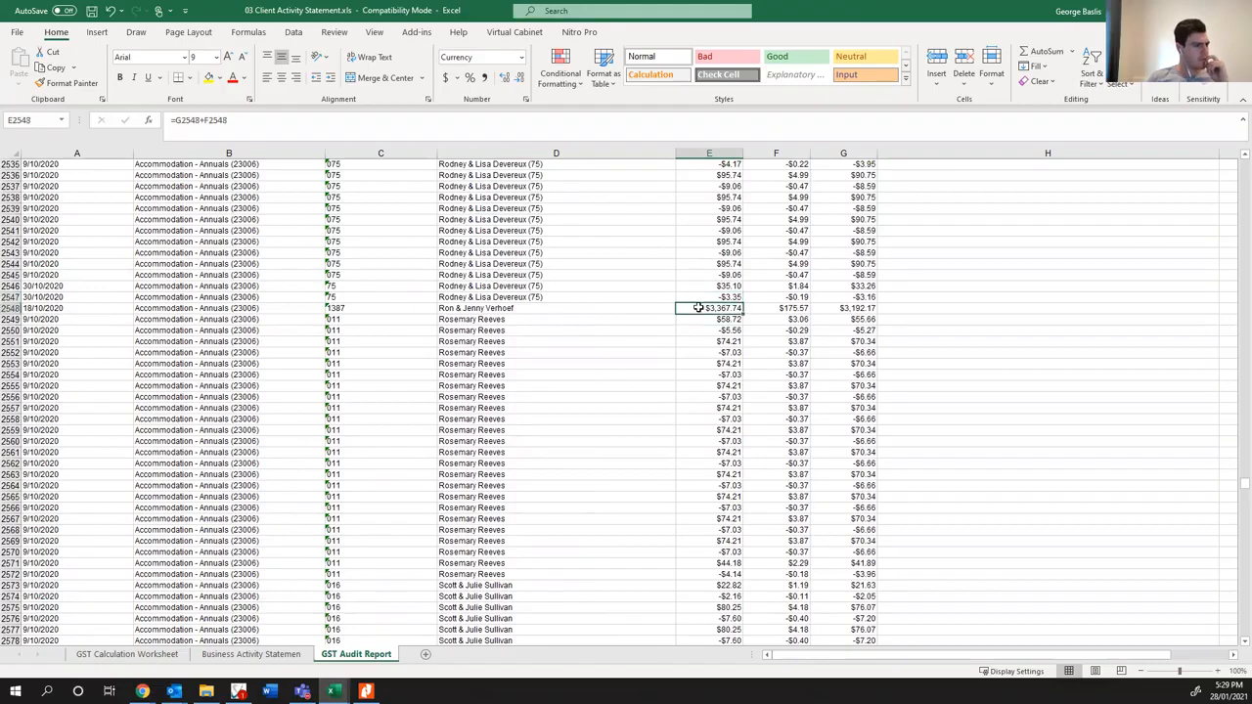
scroll(654, 358, "down", 20)
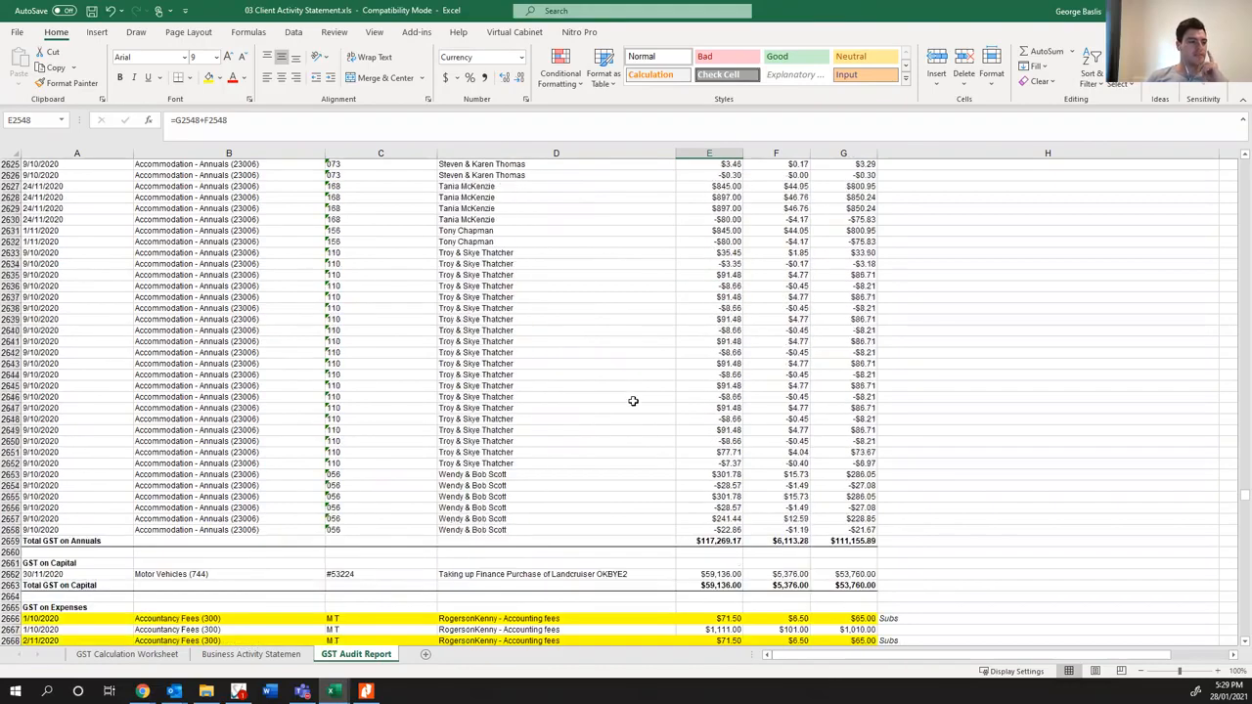
- Inspect the GST on Annuals total and the Landcruiser finance purchase under GST on Capital, checking its amounts and account coding
scroll(623, 401, "up", 6)
left_click(791, 275)
left_click(718, 275)
left_click(696, 311)
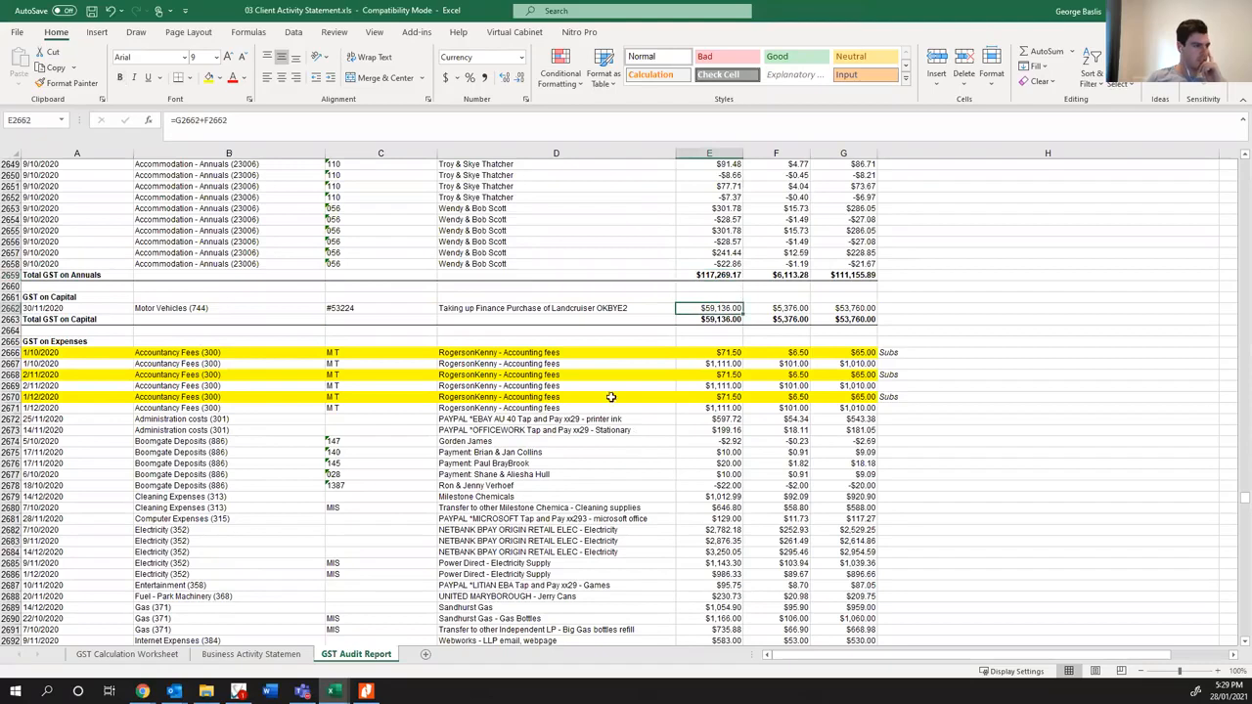
left_click(838, 309)
left_click(161, 309)
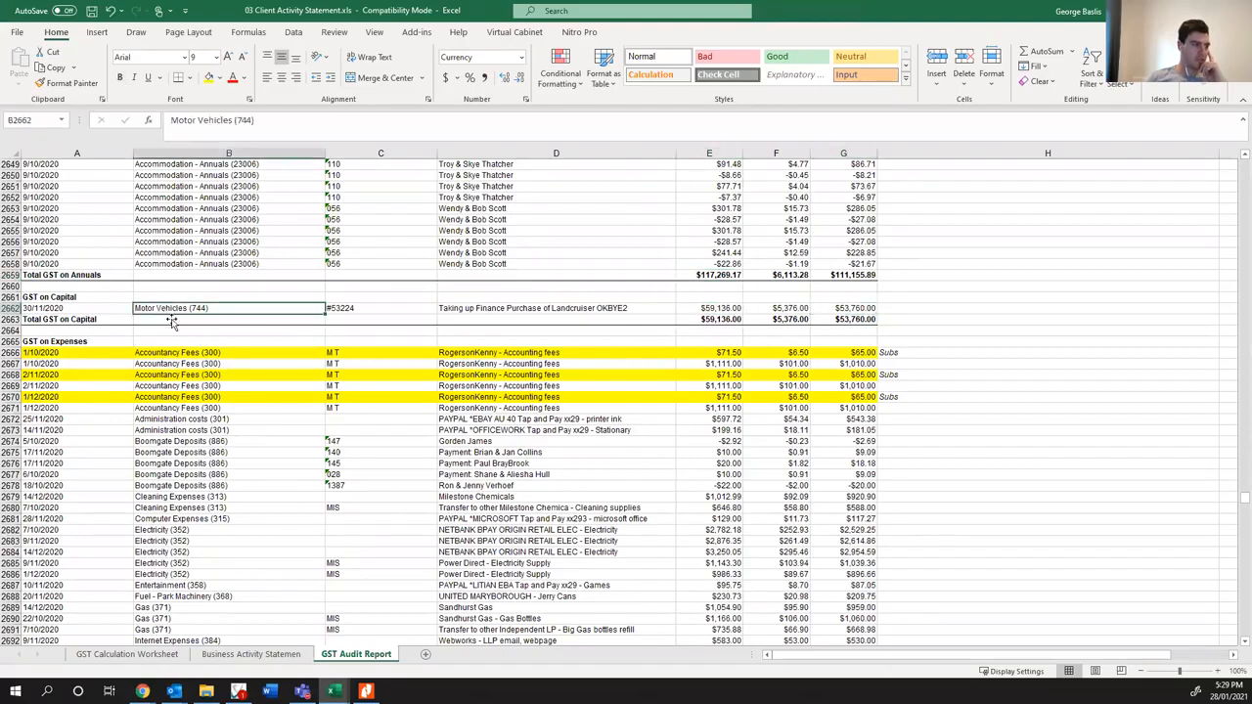
- Highlight the two Administration costs (301) rows for printer ink and stationery, rows 2672 and 2673, in yellow
scroll(132, 430, "down", 2)
left_click(191, 353)
left_click_drag(70, 346, 835, 363)
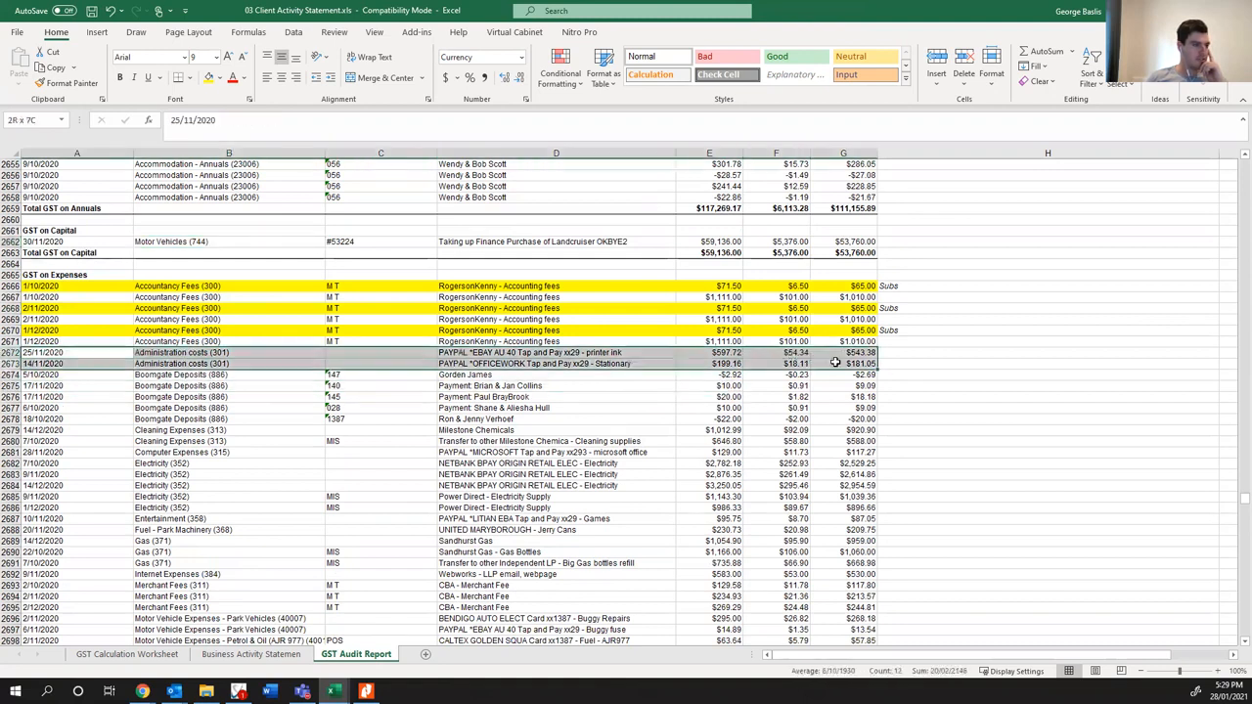
left_click(208, 78)
left_click(498, 352)
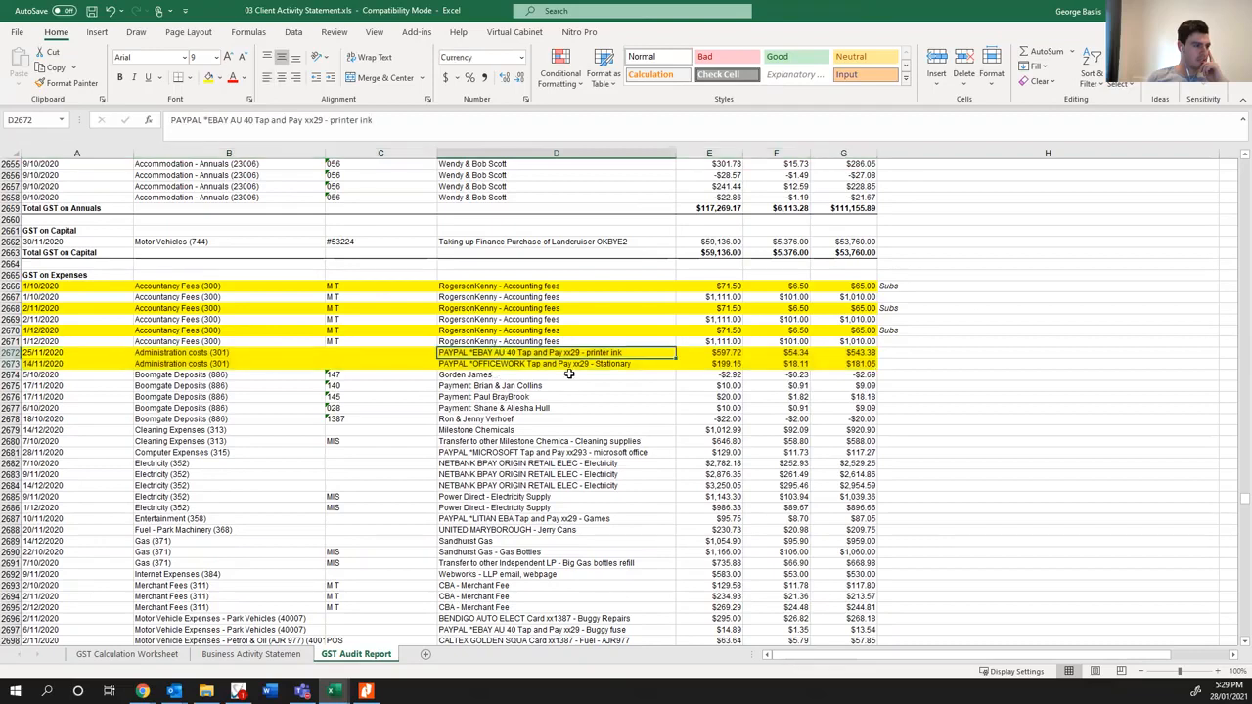
- Annotate both highlighted Administration costs rows with "Print & Stationery" in column H
left_click(936, 352)
type("Priont & Sta")
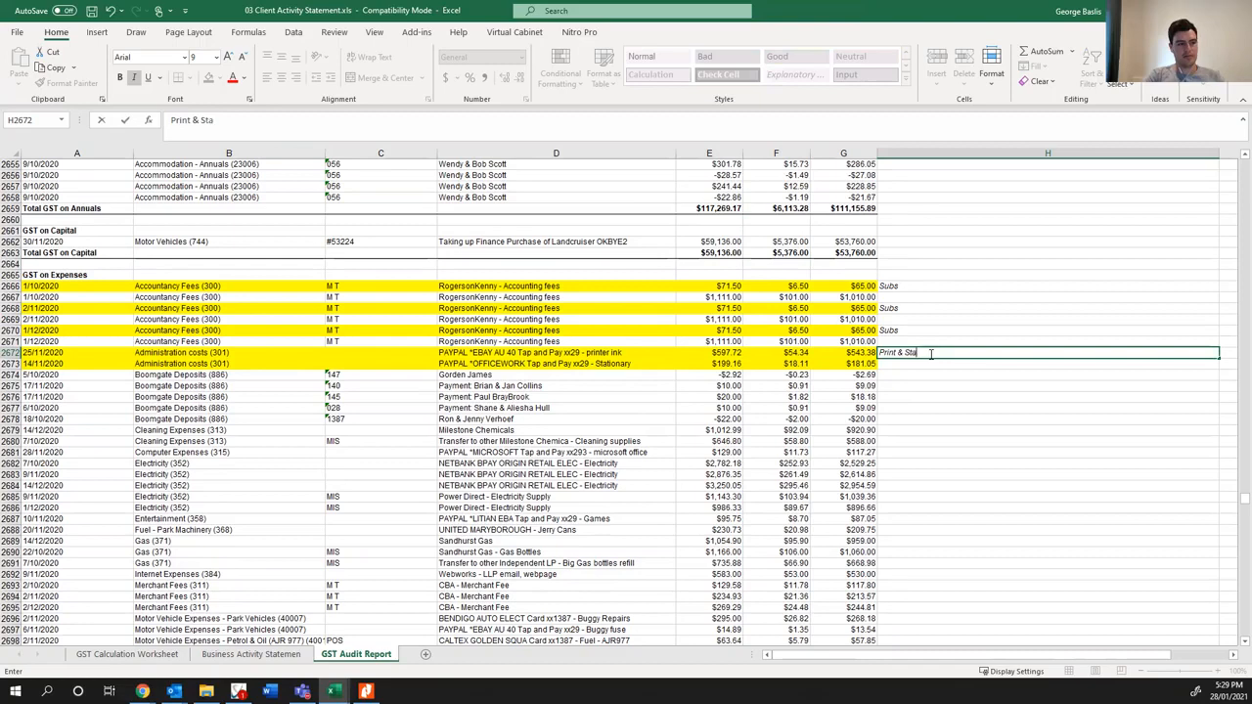
key("Return")
type("Print & Stationery")
key("Return")
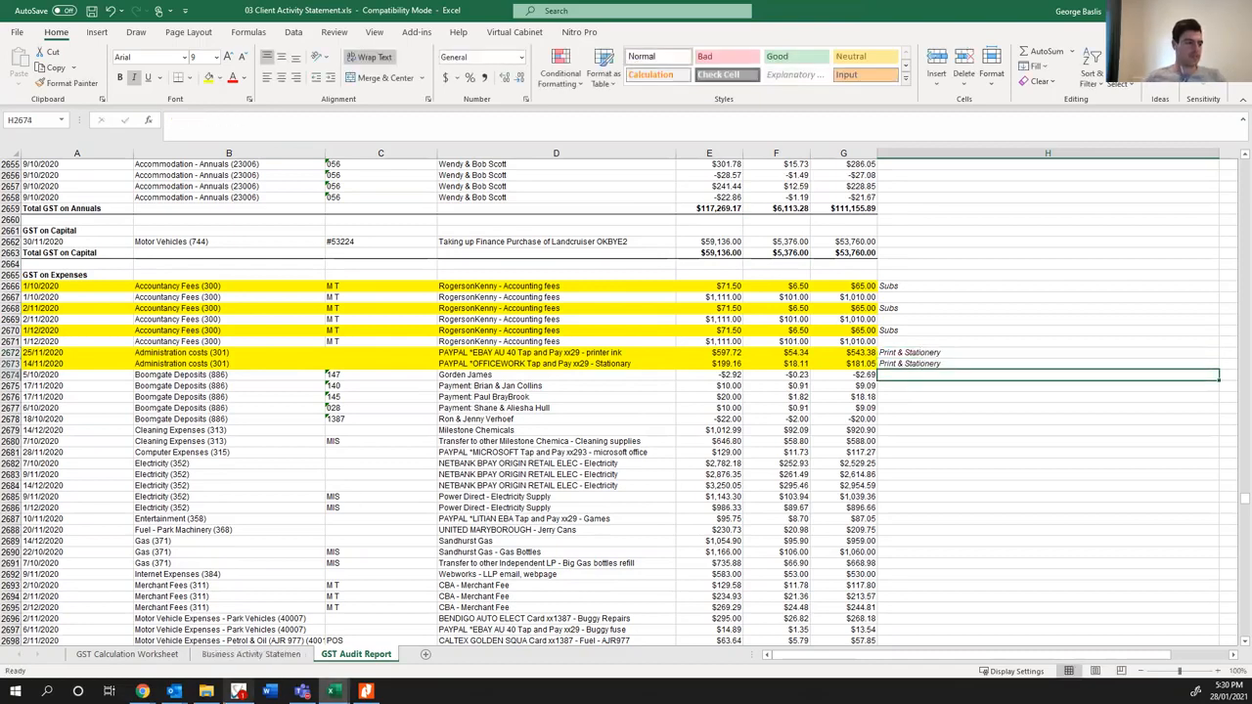
- Switch to Virtual Cabinet and open the trust's September 2020 "03 Client Activity Statement" file
left_click(237, 691)
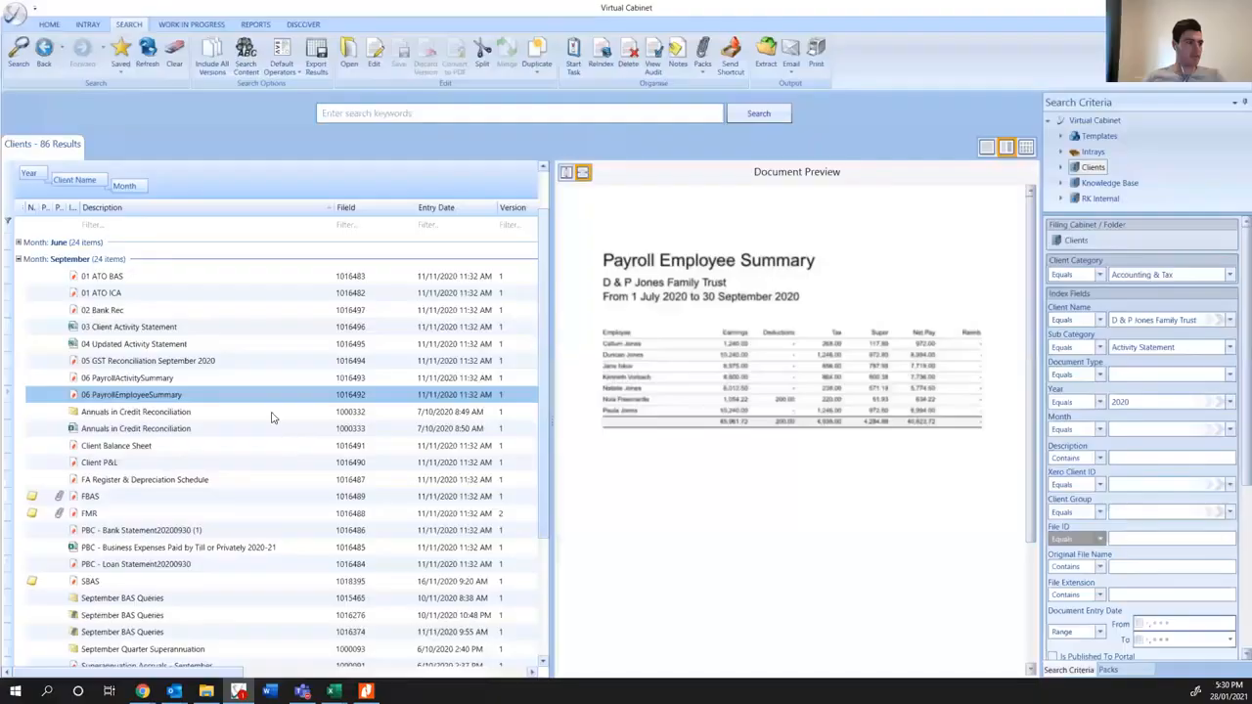
scroll(154, 380, "up", 1)
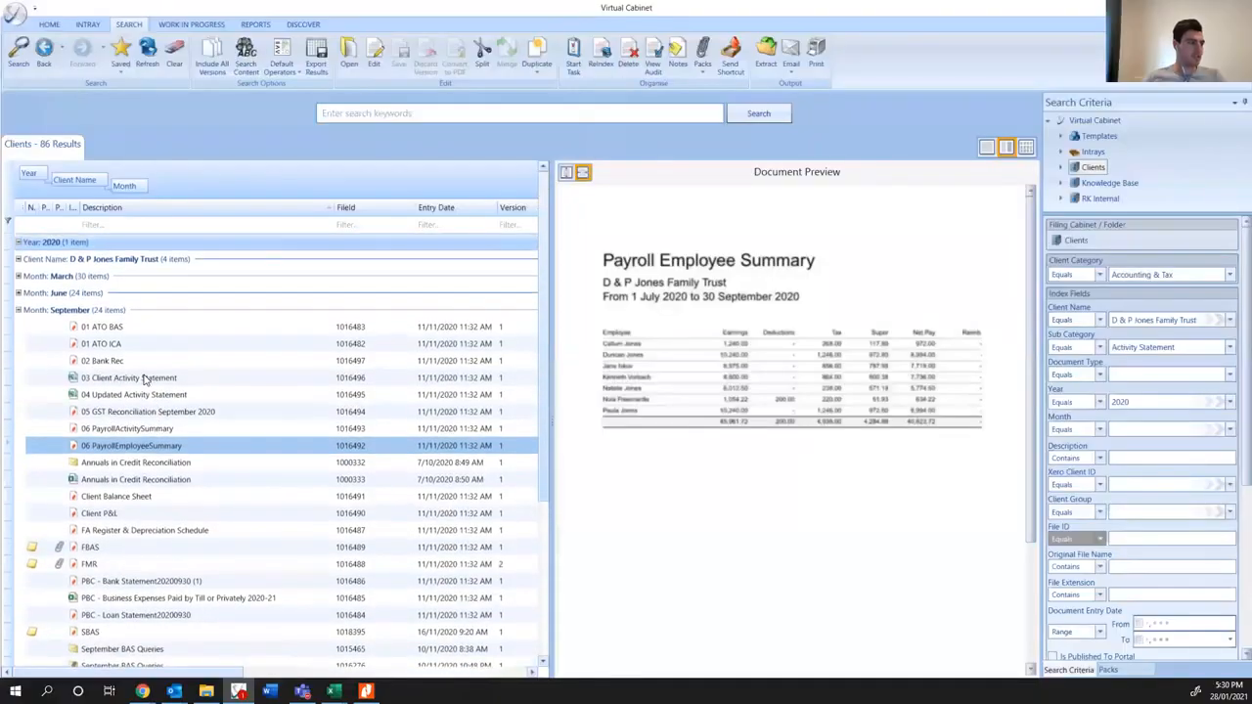
left_click(144, 378)
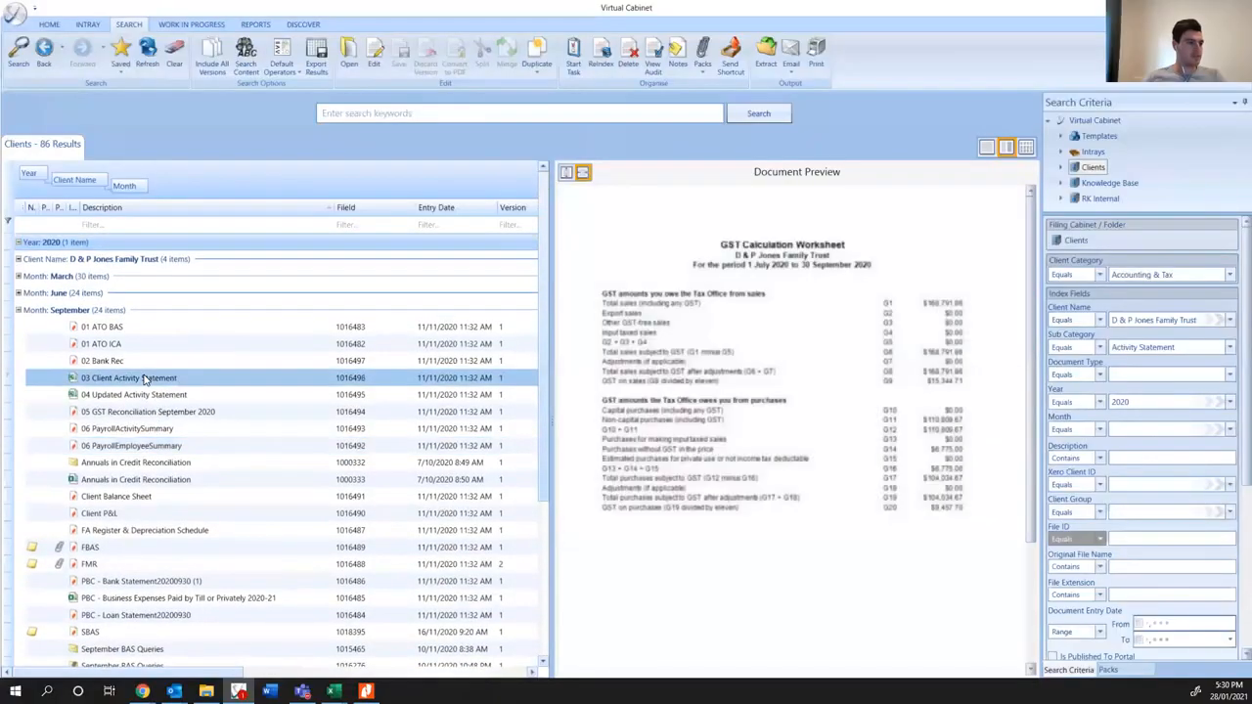
double_click(144, 379)
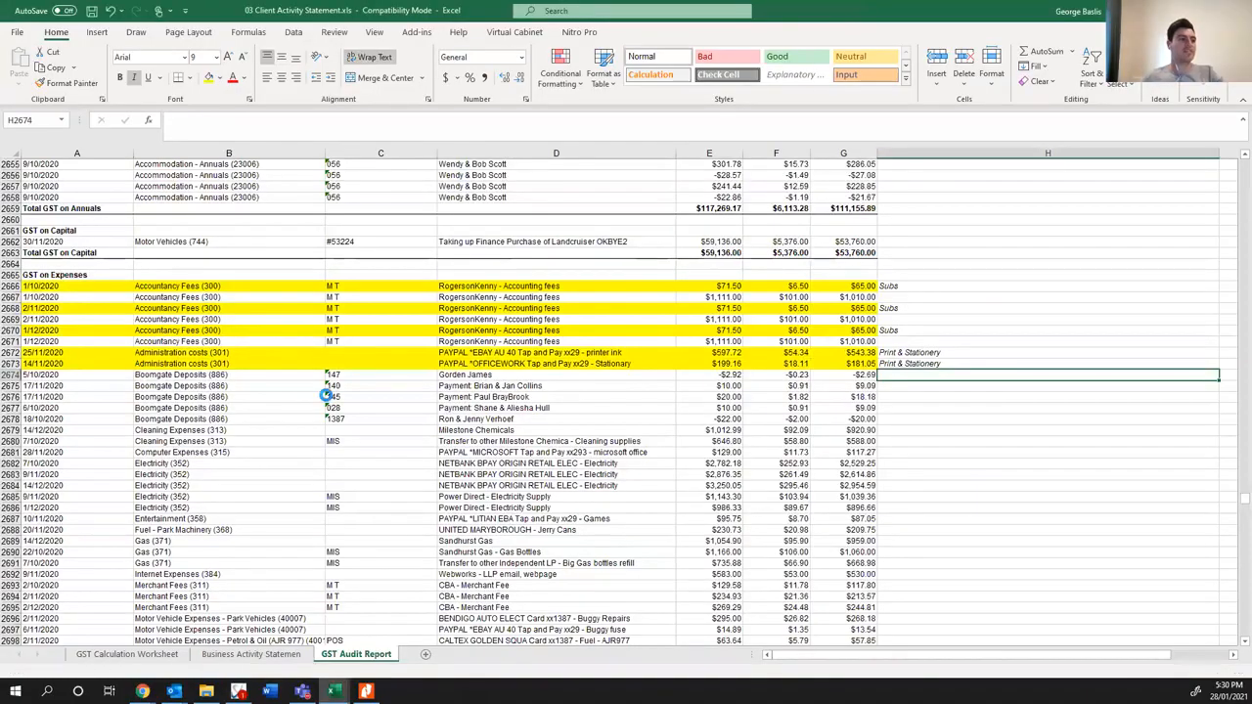
- Look through the September GST Audit Report from the Kiosk Sales rows into the GST on Annuals entries for comparison
scroll(500, 433, "up", 19)
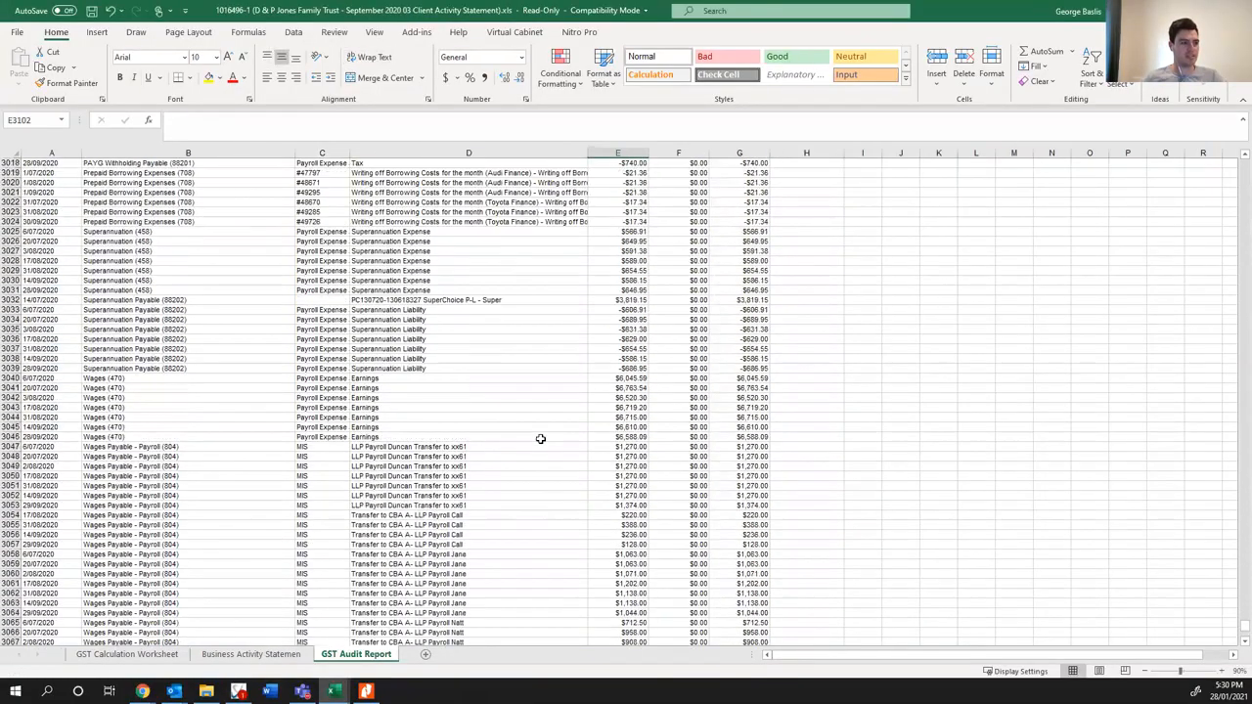
scroll(540, 439, "up", 6)
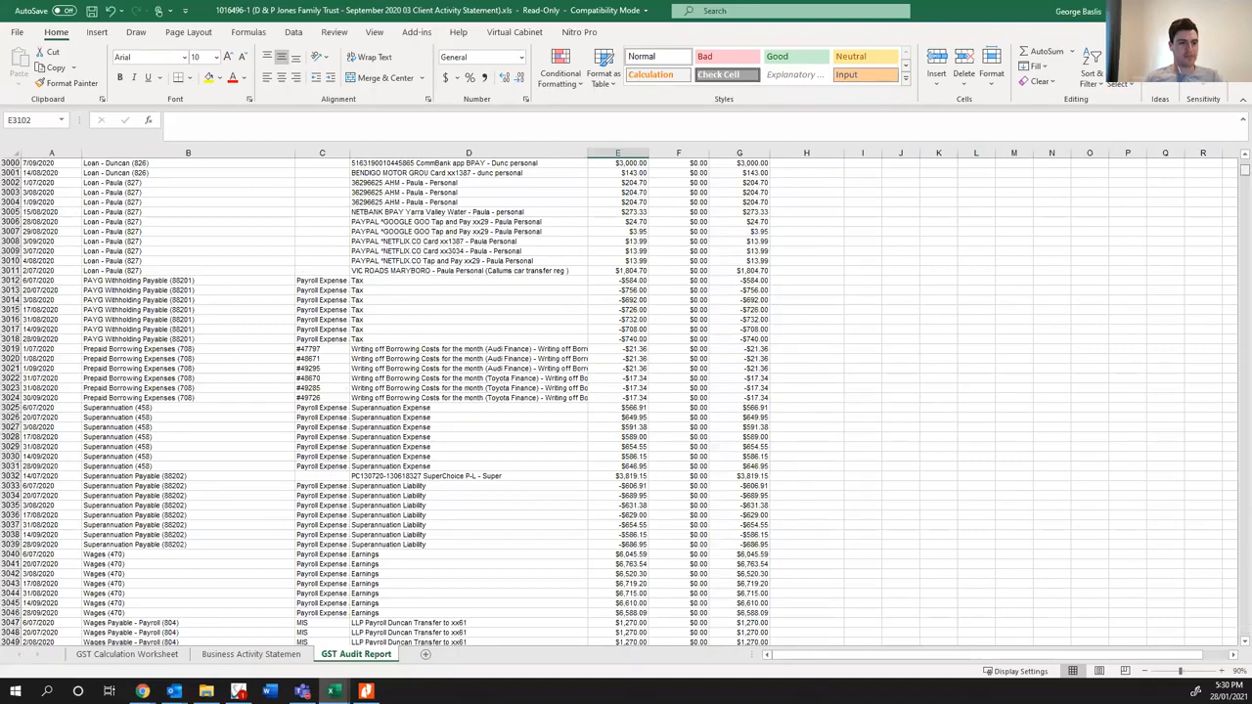
left_click_drag(1244, 172, 1244, 162)
scroll(704, 430, "up", 7)
scroll(518, 522, "down", 16)
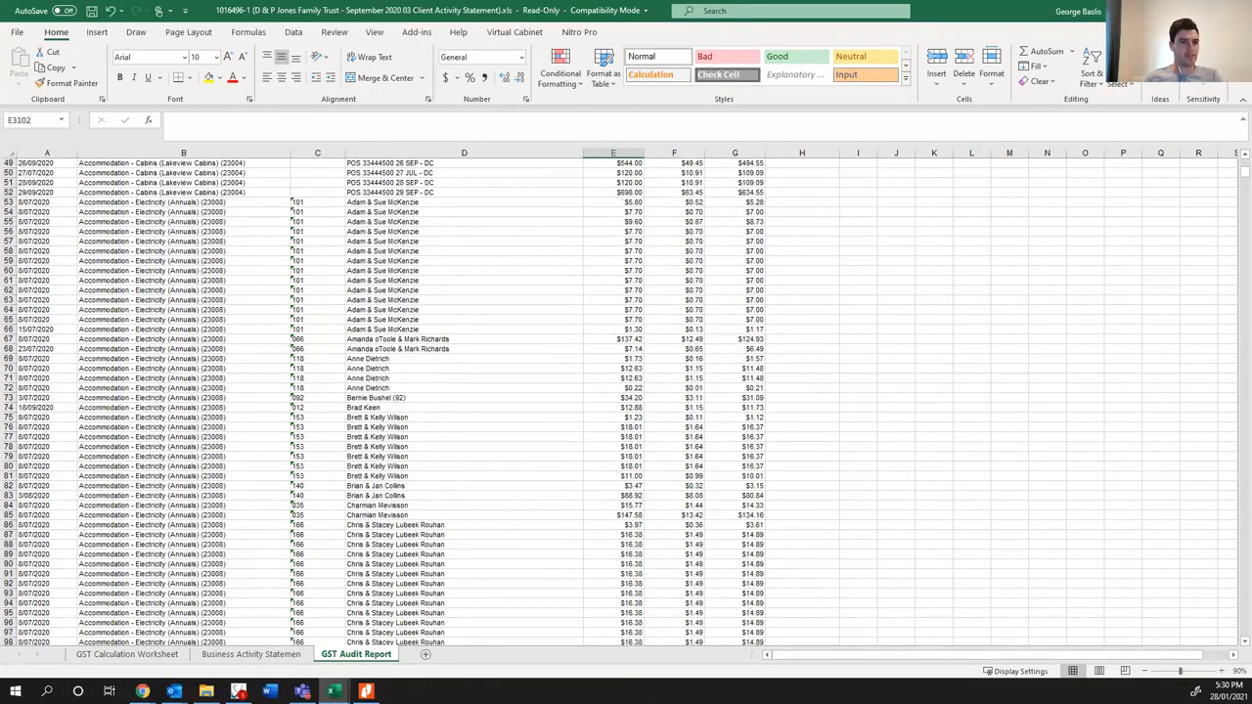
left_click_drag(1240, 270, 1208, 363)
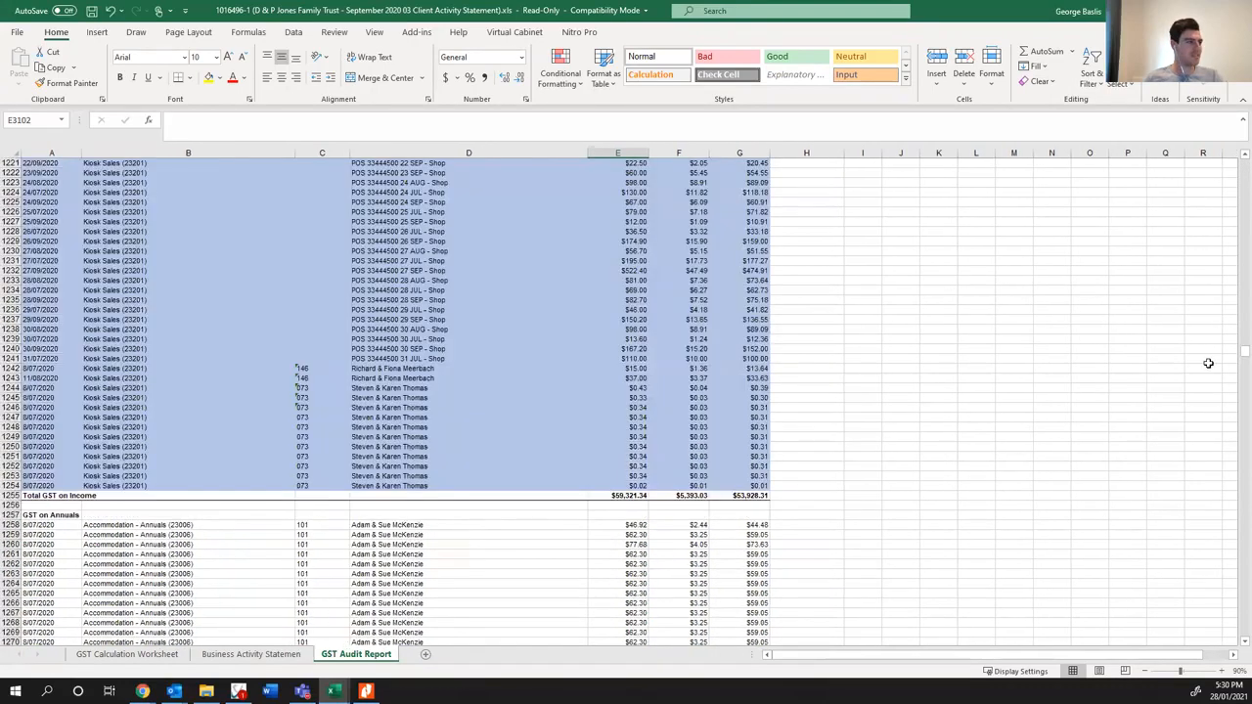
scroll(896, 460, "up", 6)
scroll(881, 469, "down", 20)
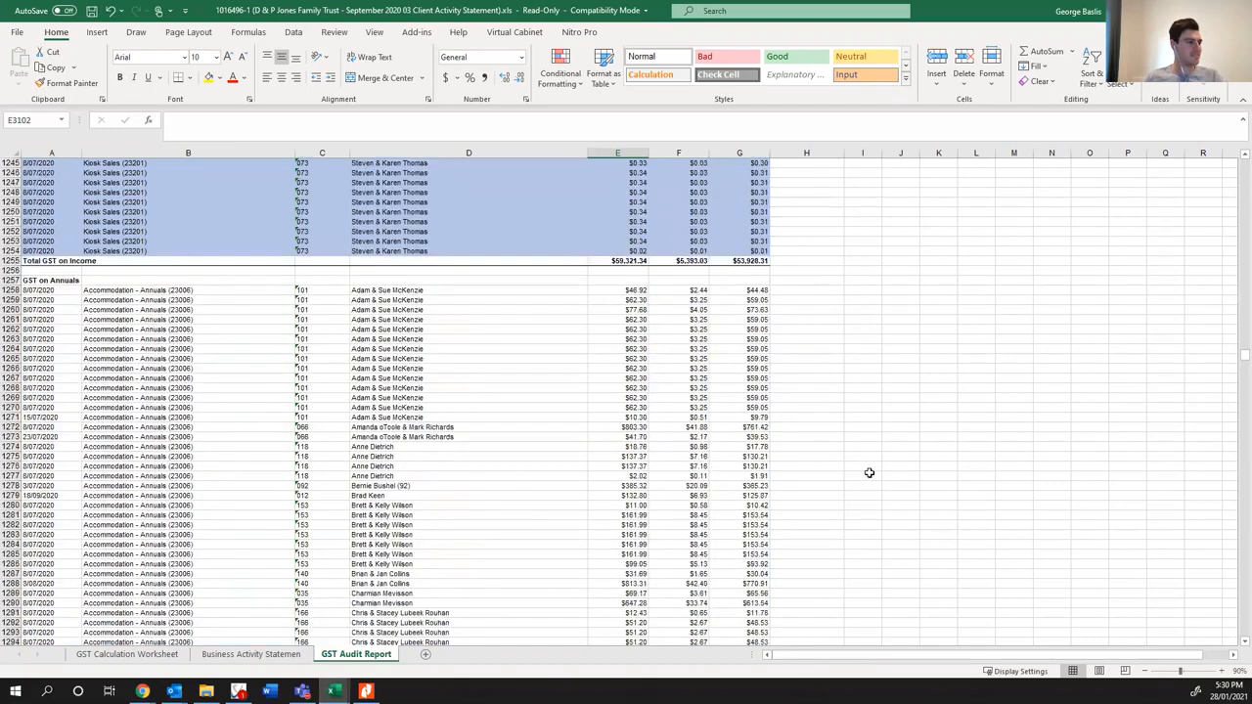
scroll(851, 460, "down", 20)
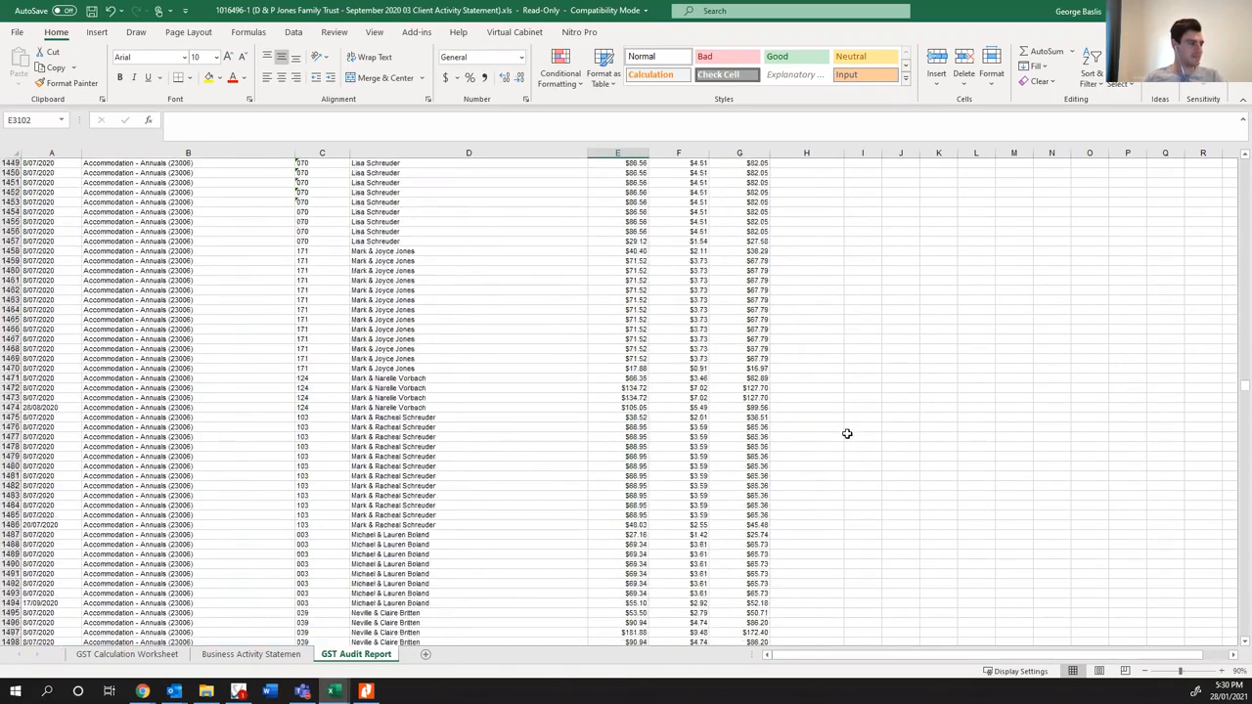
scroll(845, 394, "down", 3)
- Check out the read-only September activity statement for editing as a new version
left_click(845, 395)
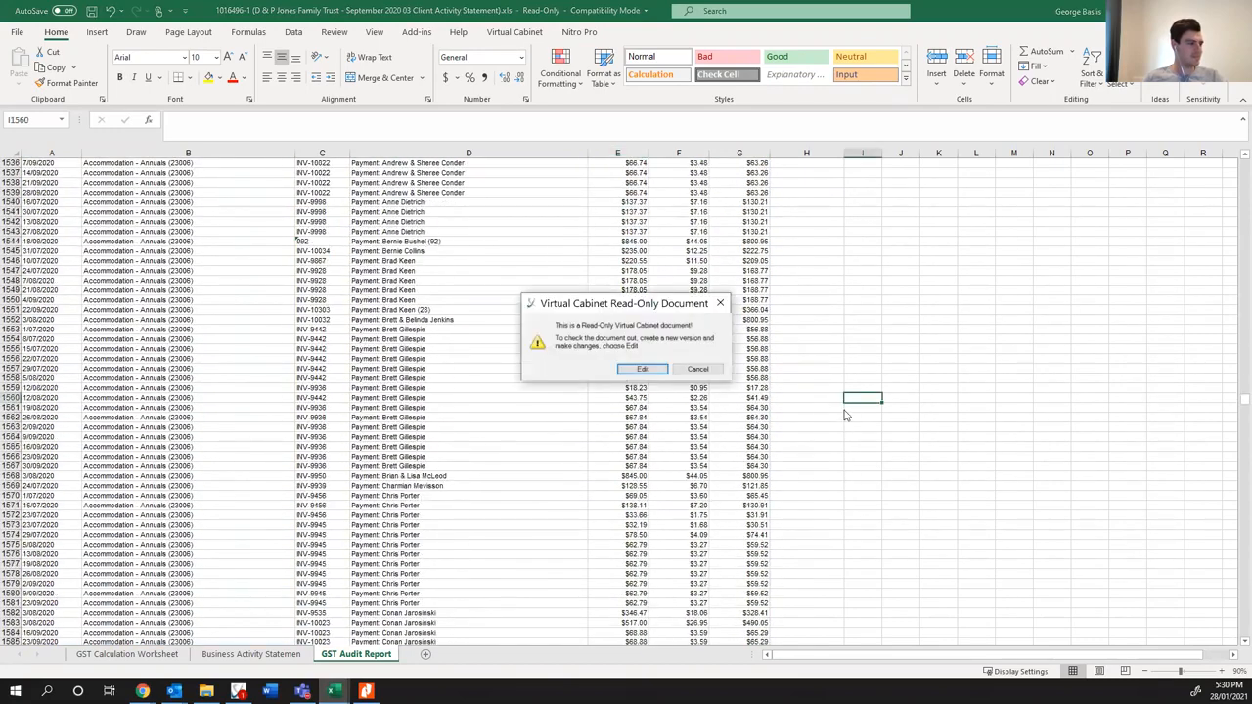
left_click(660, 370)
- Find September's GST on Expenses section and examine the treatment and notes on its Administration costs and Boomgate Deposits rows
scroll(733, 410, "down", 20)
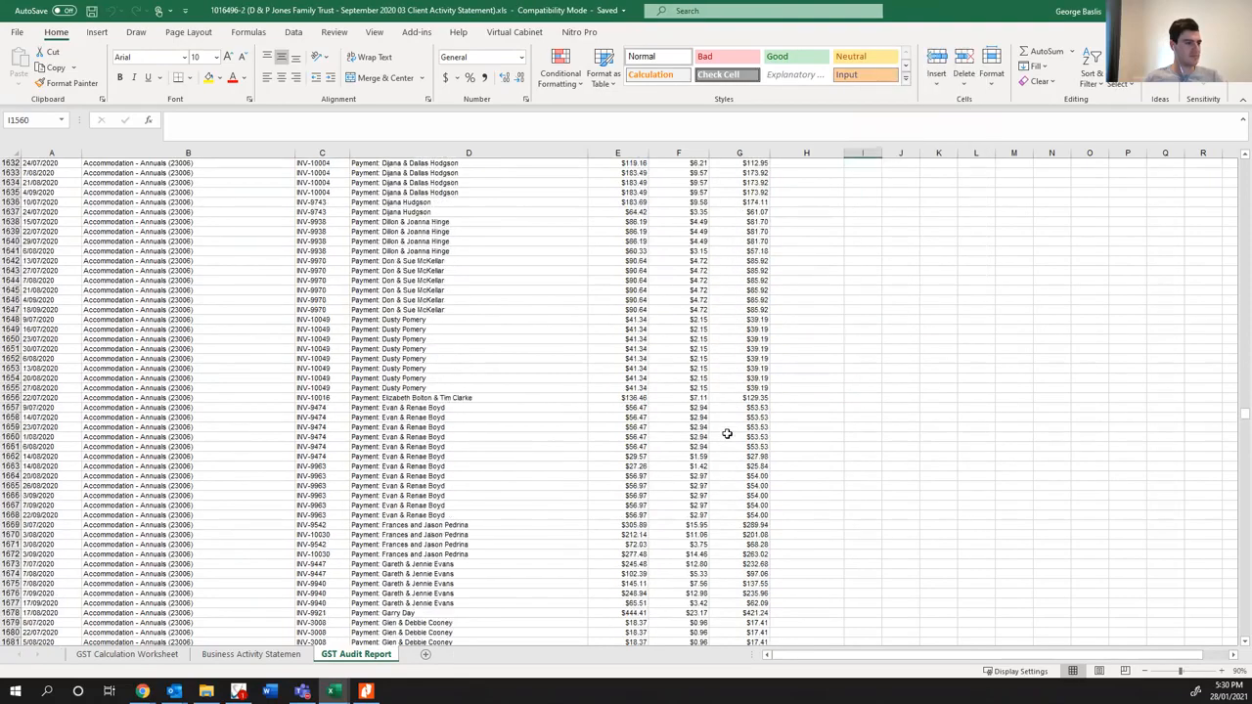
scroll(704, 386, "down", 20)
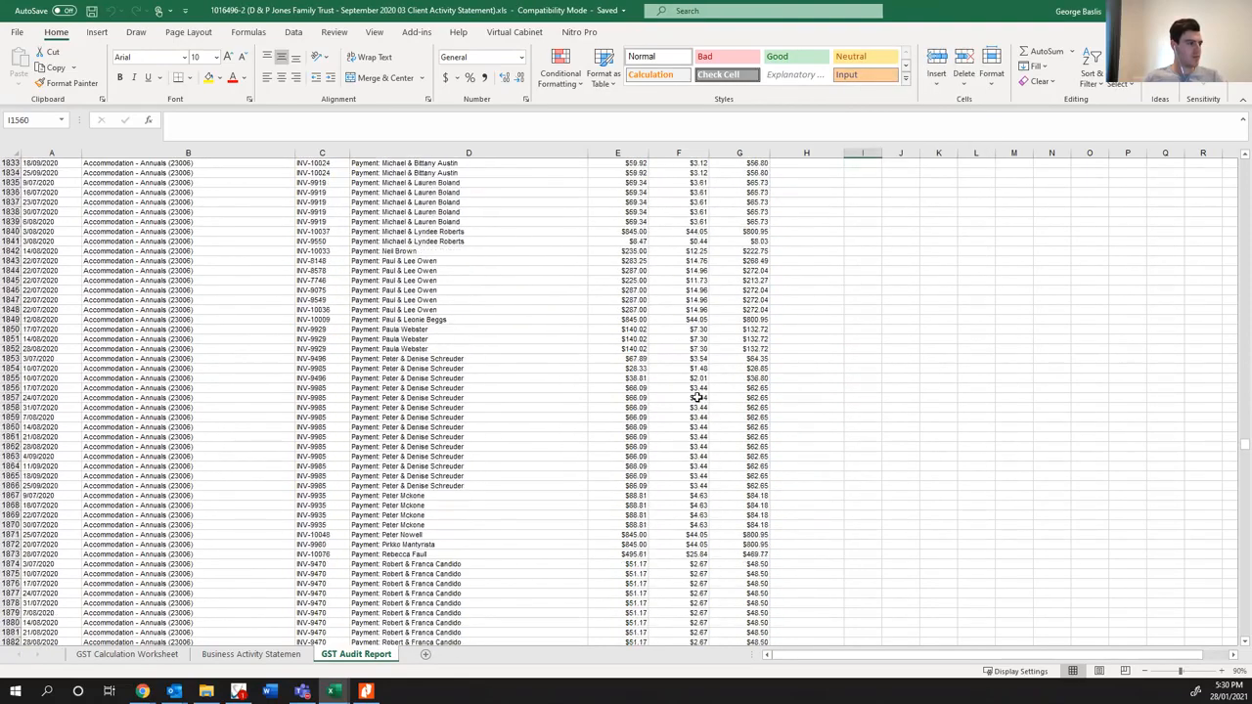
right_click(694, 417)
scroll(691, 418, "down", 17)
left_click(650, 396)
scroll(635, 406, "down", 20)
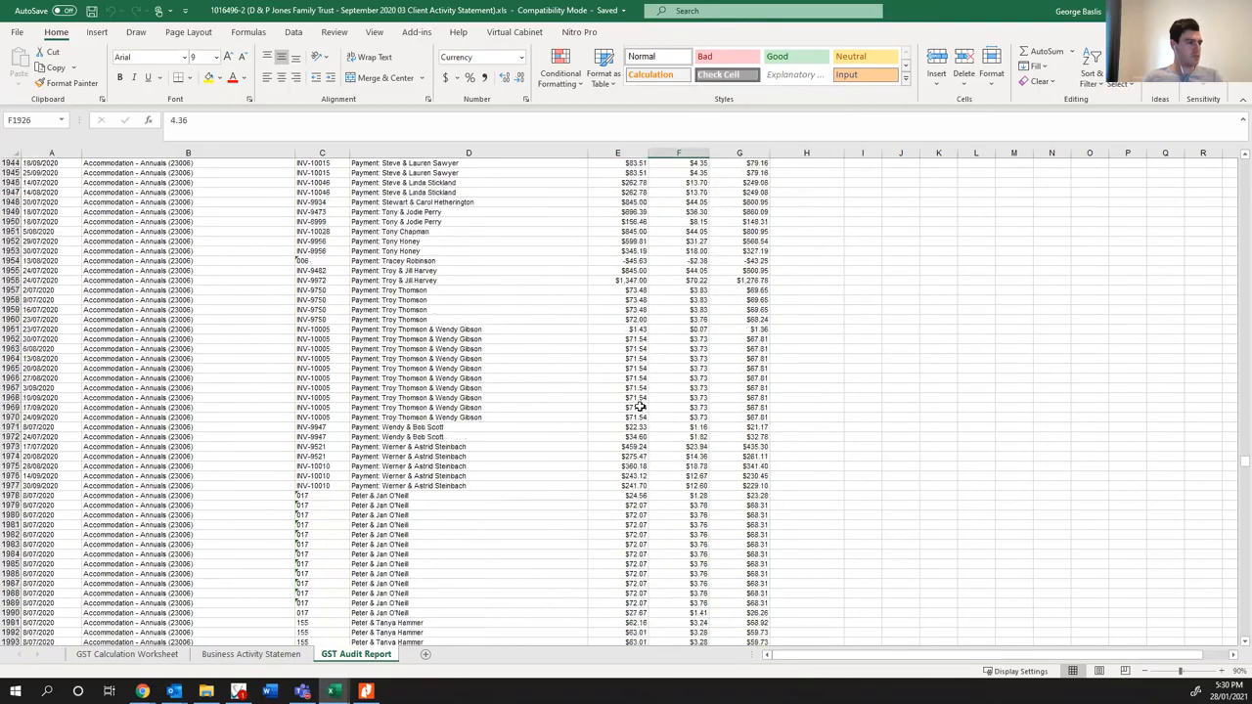
scroll(622, 414, "down", 8)
left_click_drag(436, 360, 503, 399)
left_click(822, 416)
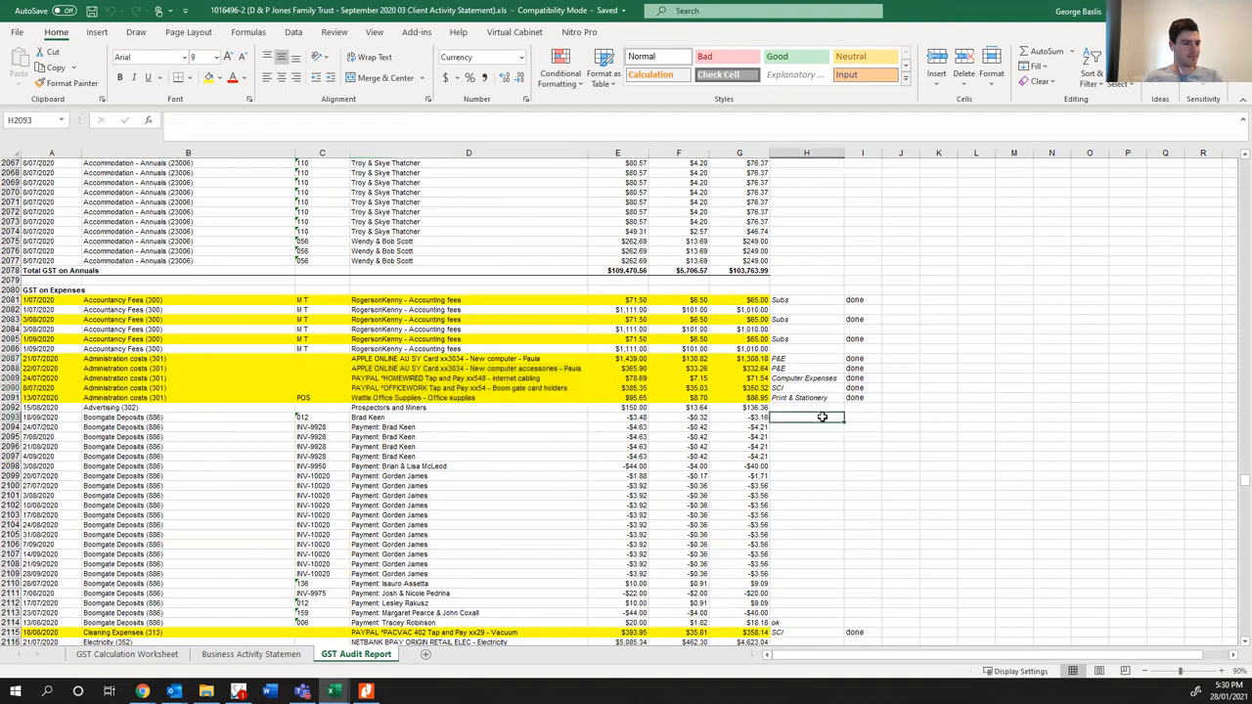
scroll(361, 426, "down", 2)
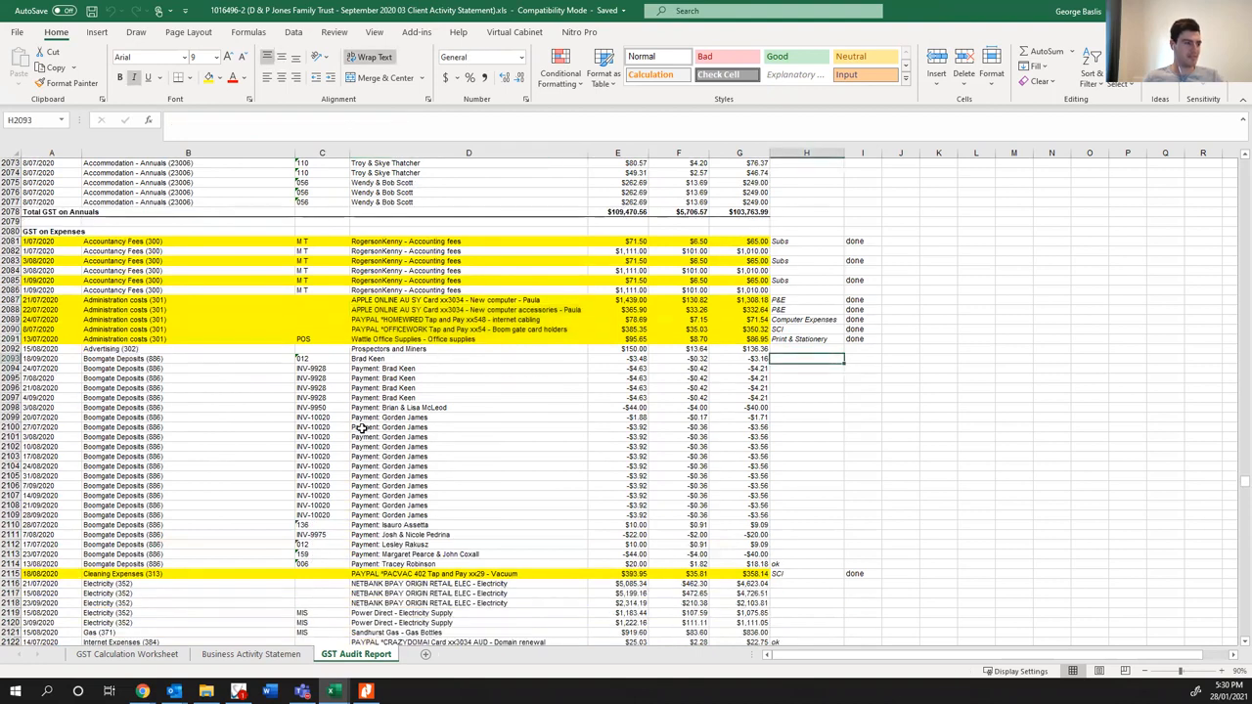
scroll(355, 436, "down", 4)
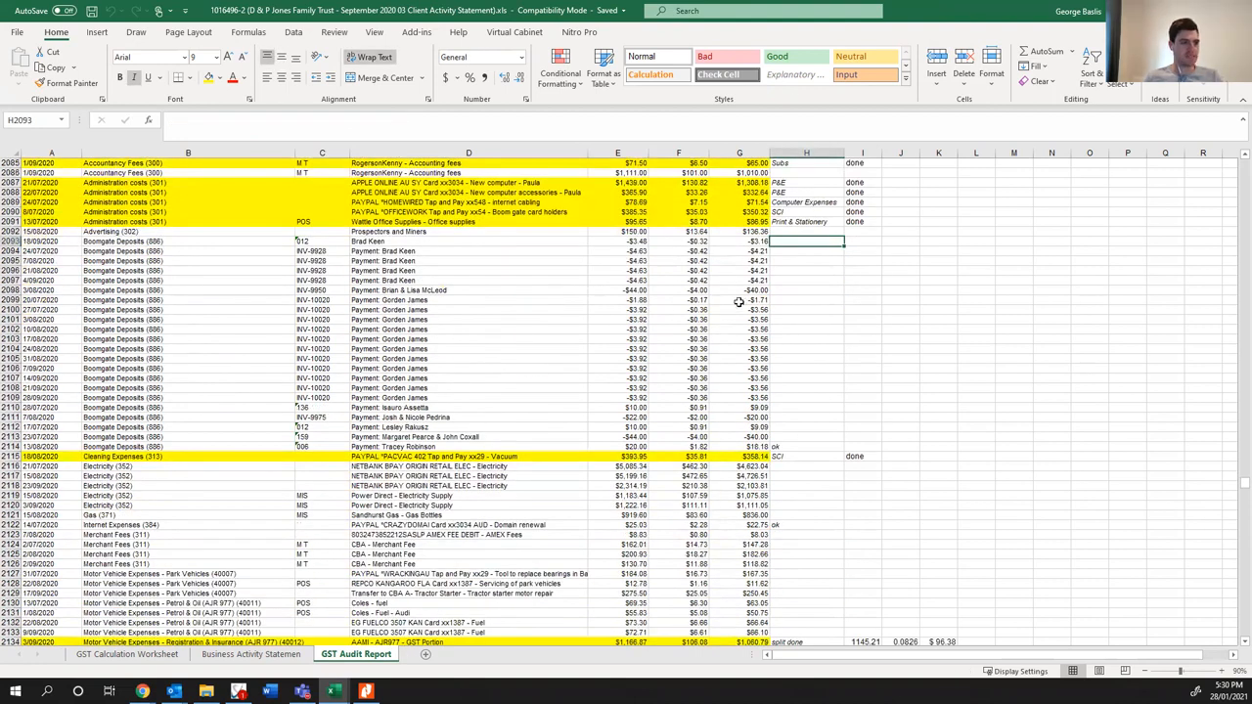
- Look through the rest of September's GST on Expenses rows and their correction notes, and return to December's client activity statement
scroll(630, 360, "down", 12)
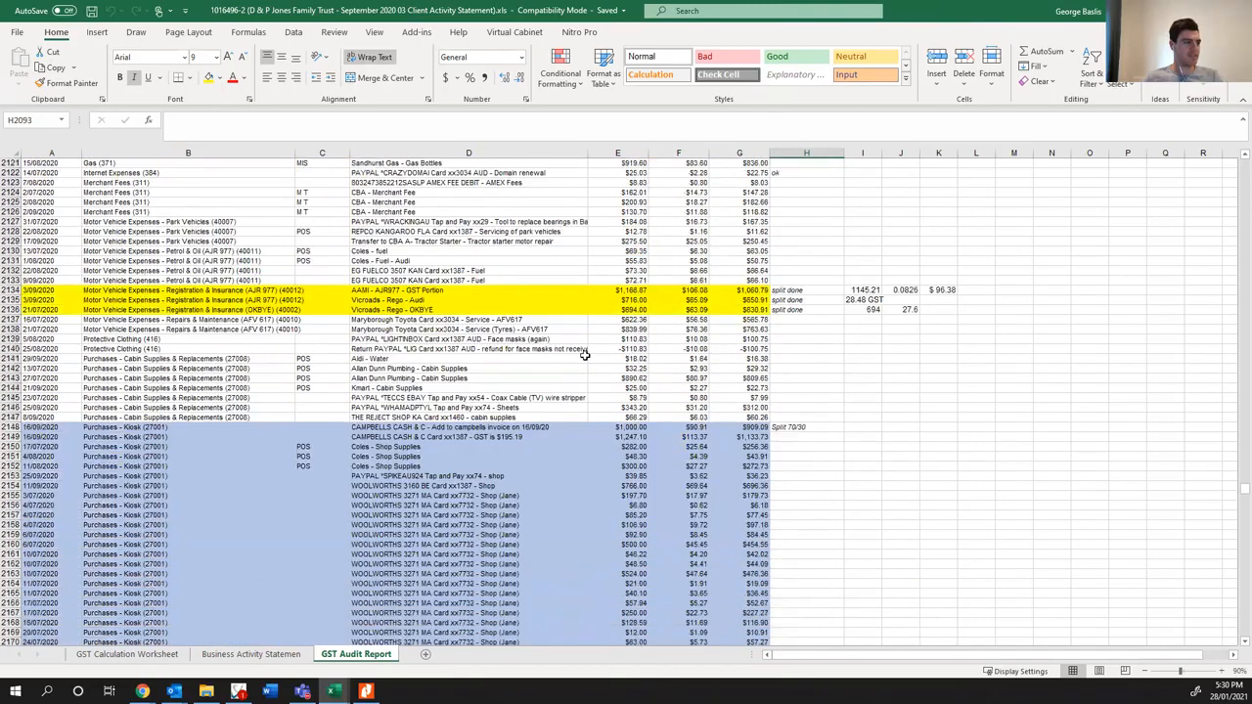
scroll(481, 293, "down", 20)
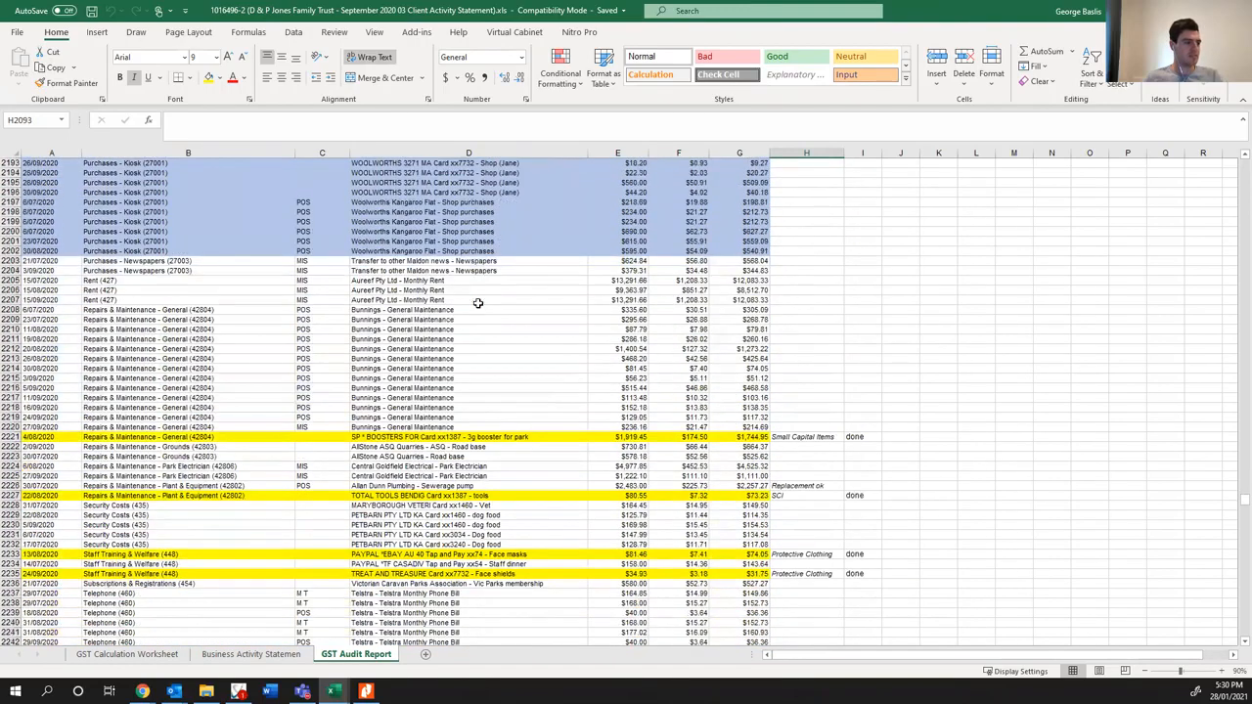
scroll(447, 293, "down", 7)
scroll(447, 294, "up", 6)
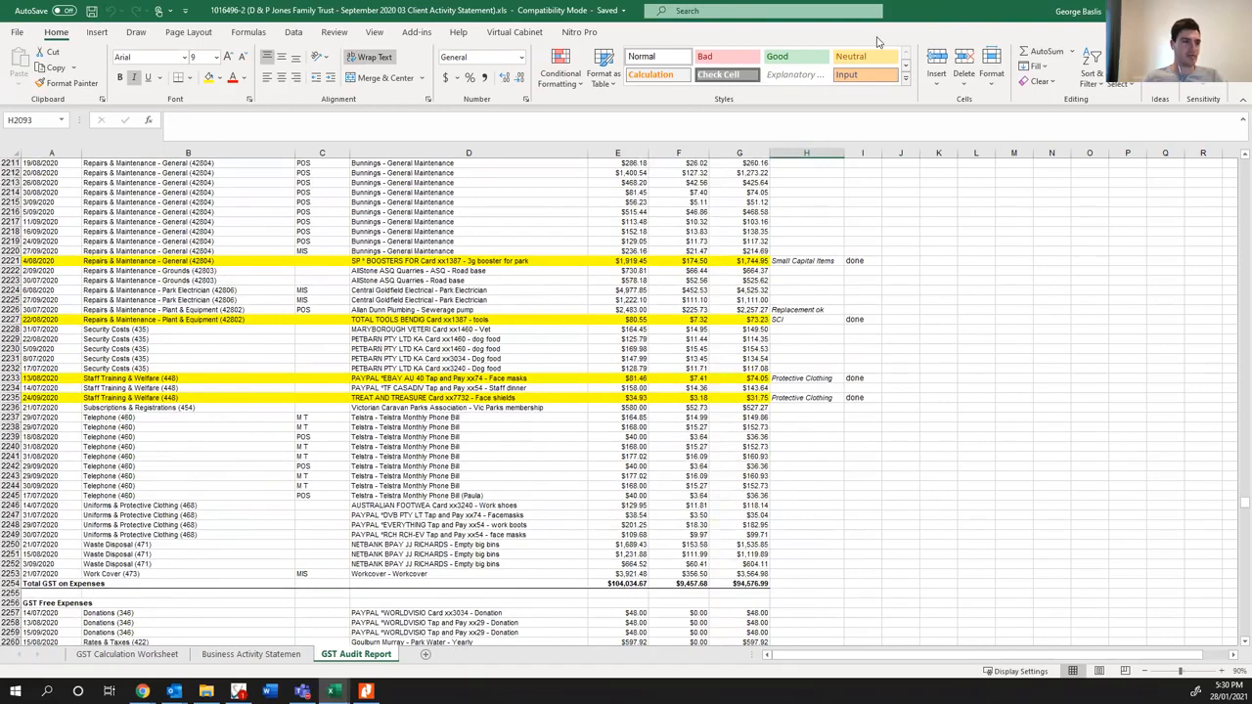
left_click(1177, 11)
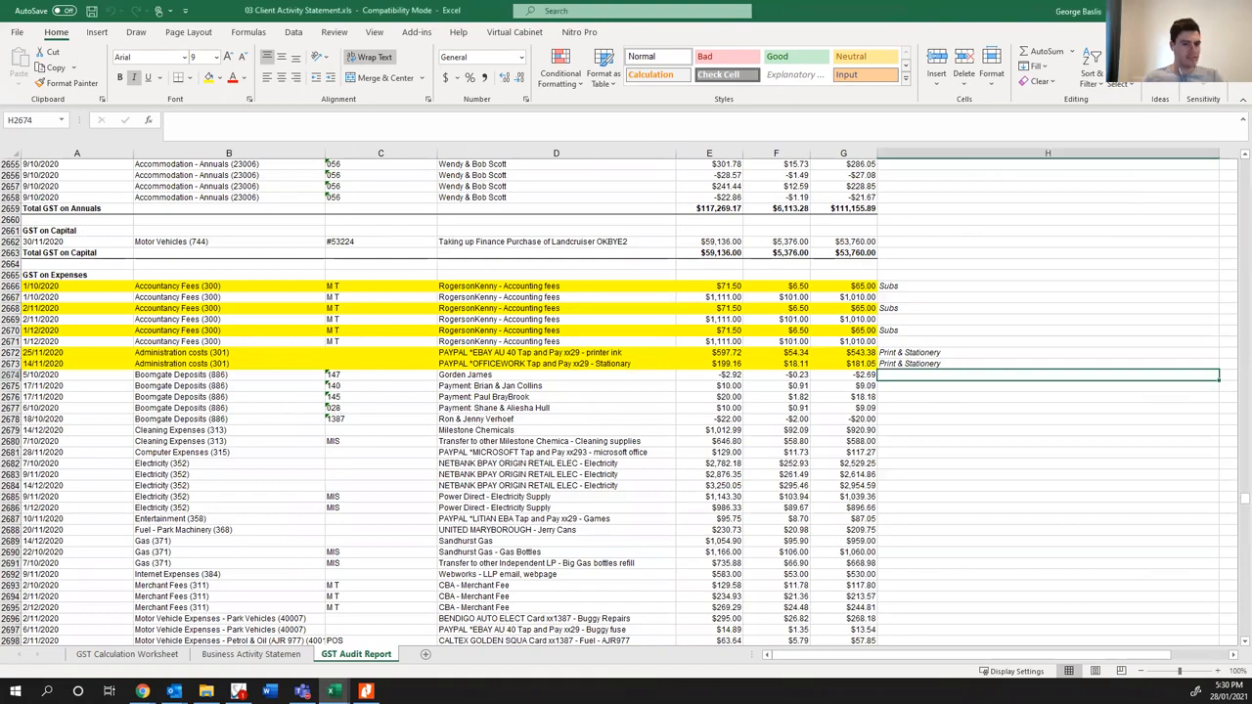
- Examine December's GST on Expenses rows, checking the Microsoft Office entry under Computer Expenses and the Electricity entries
scroll(626, 401, "up", 12)
scroll(626, 401, "down", 6)
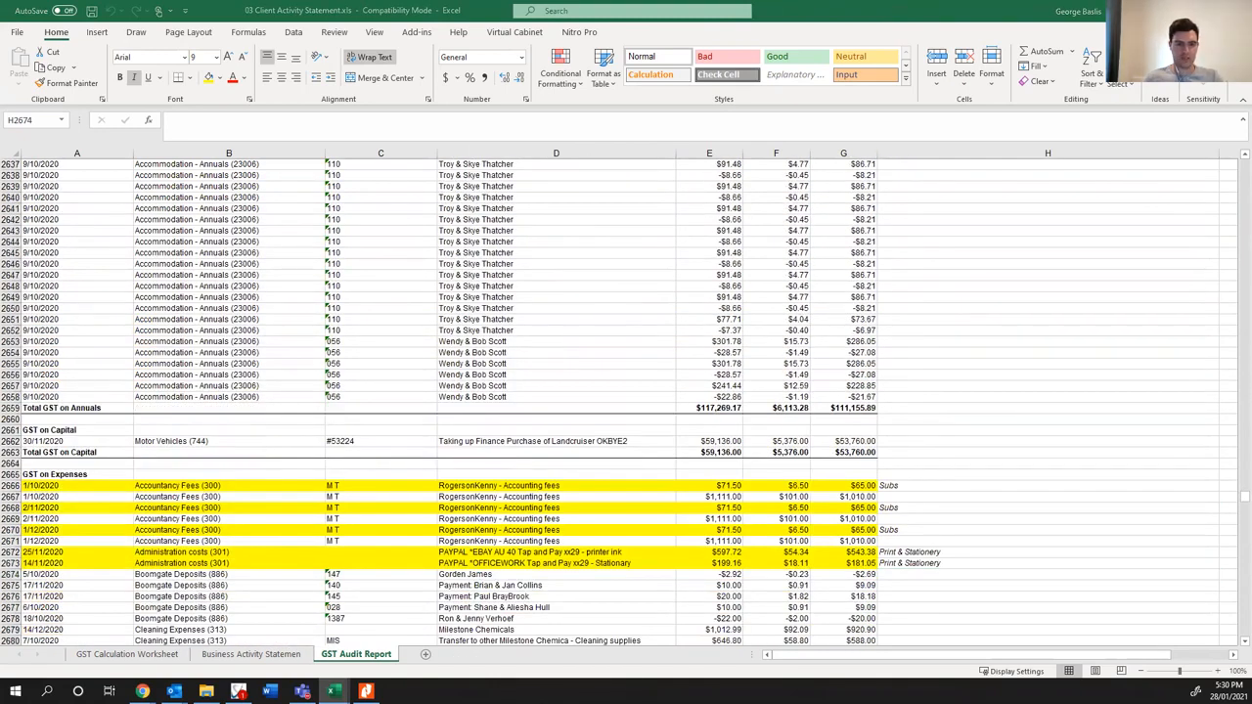
scroll(473, 440, "down", 6)
scroll(489, 389, "down", 3)
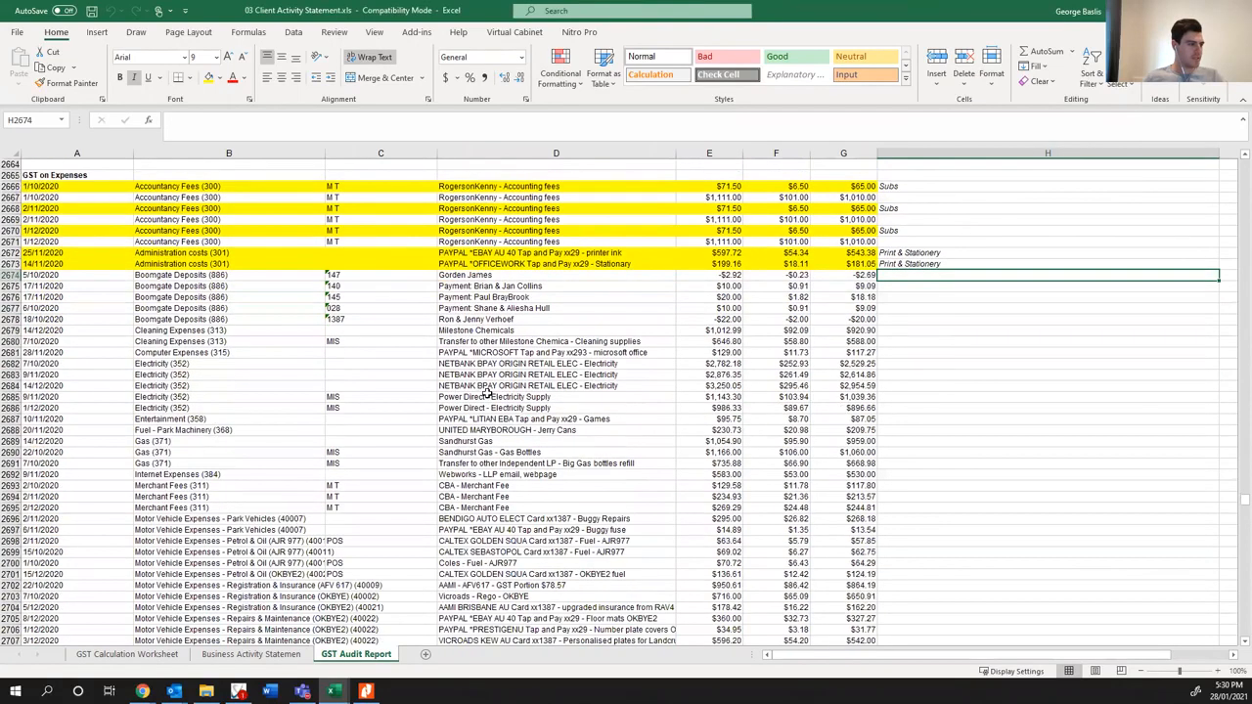
left_click(489, 354)
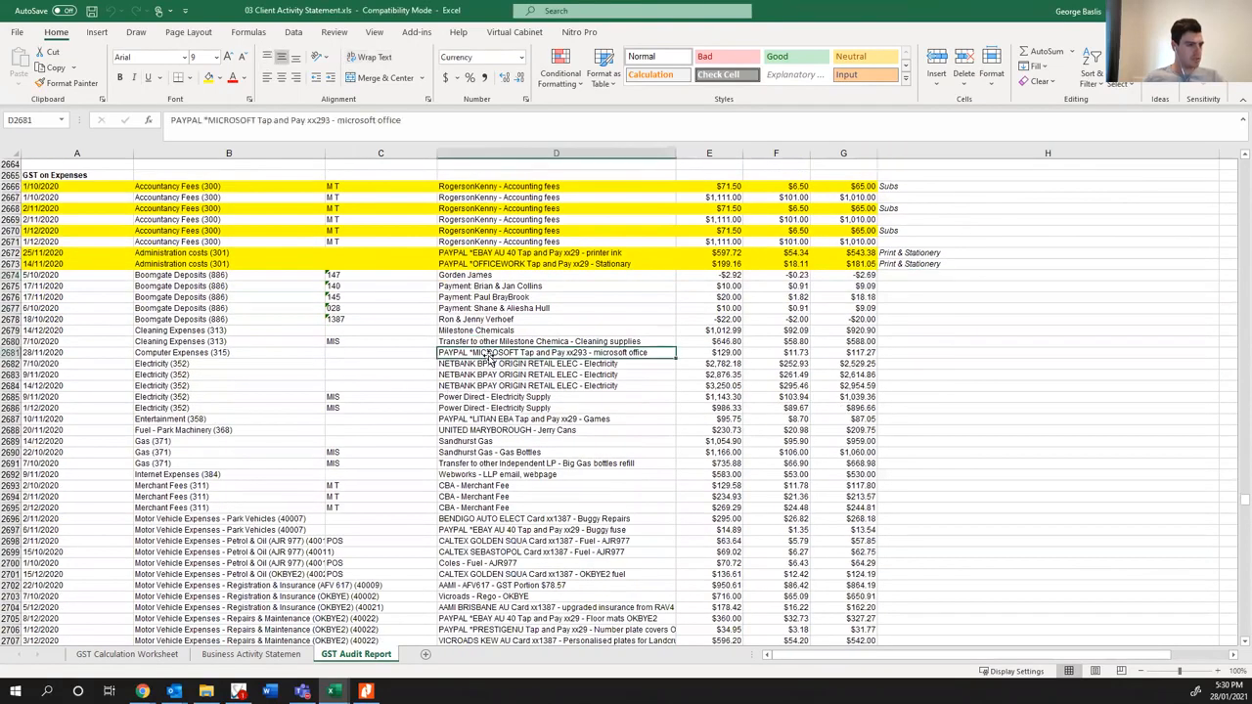
left_click(293, 375)
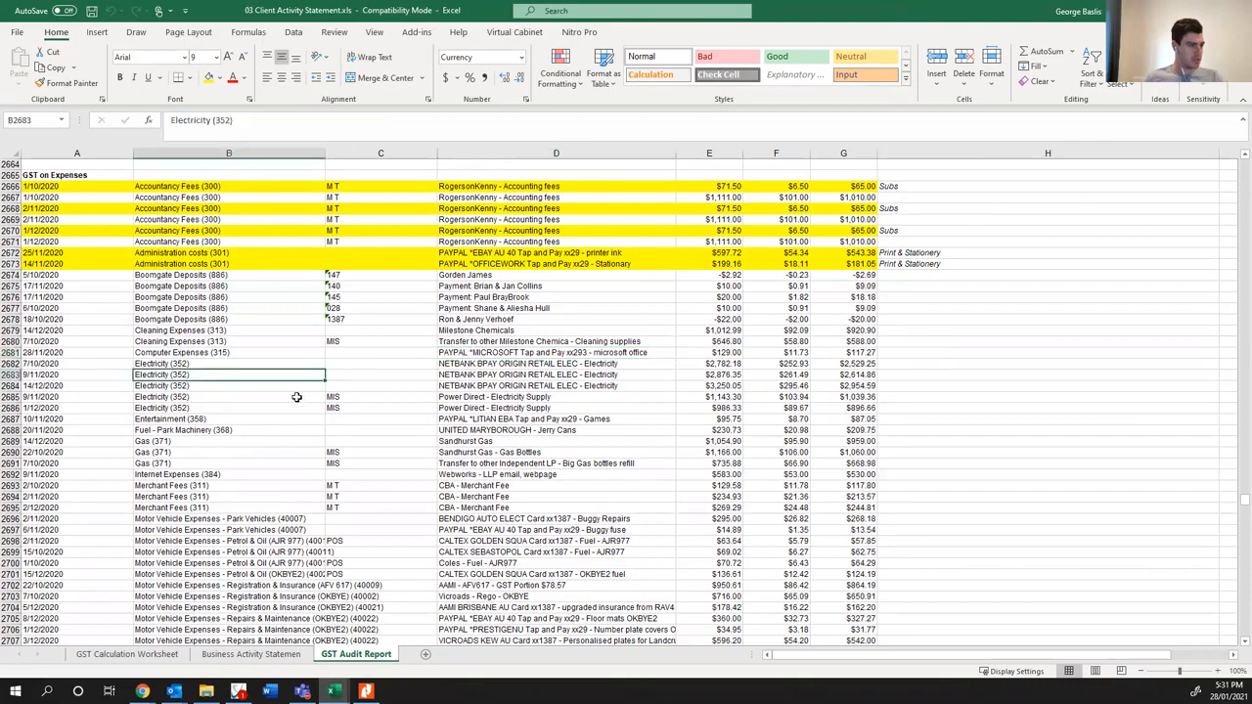
- Switch to Xero in Chrome and open the trust's Profit and Loss report in its own tab beside the Reports tab
mouse_move(142, 692)
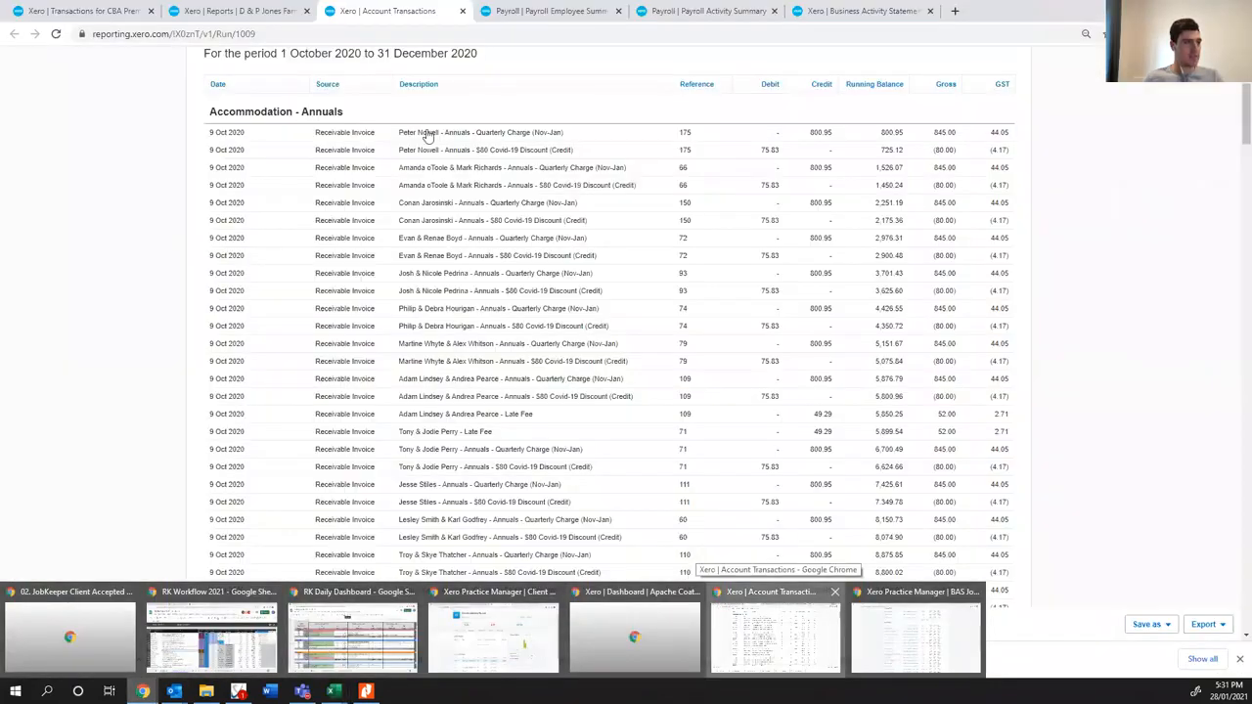
left_click(794, 632)
left_click(240, 14)
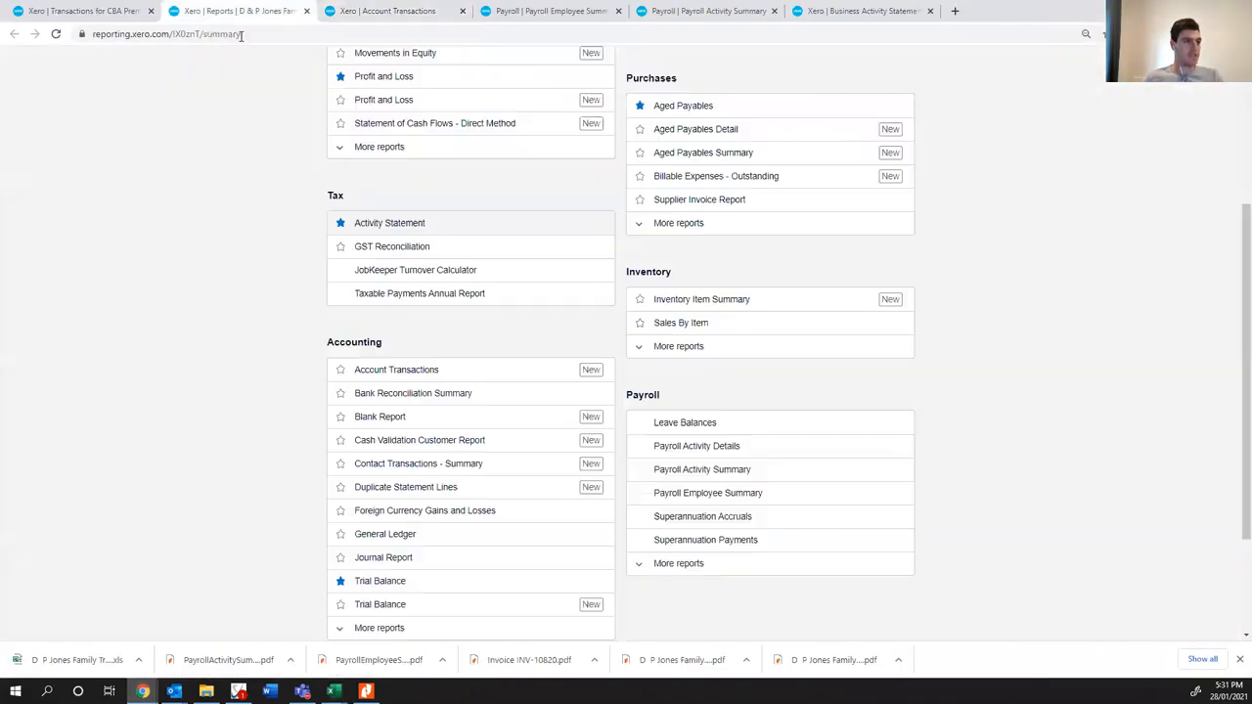
scroll(353, 201, "up", 1)
middle_click(374, 205)
left_click_drag(1026, 13, 437, 40)
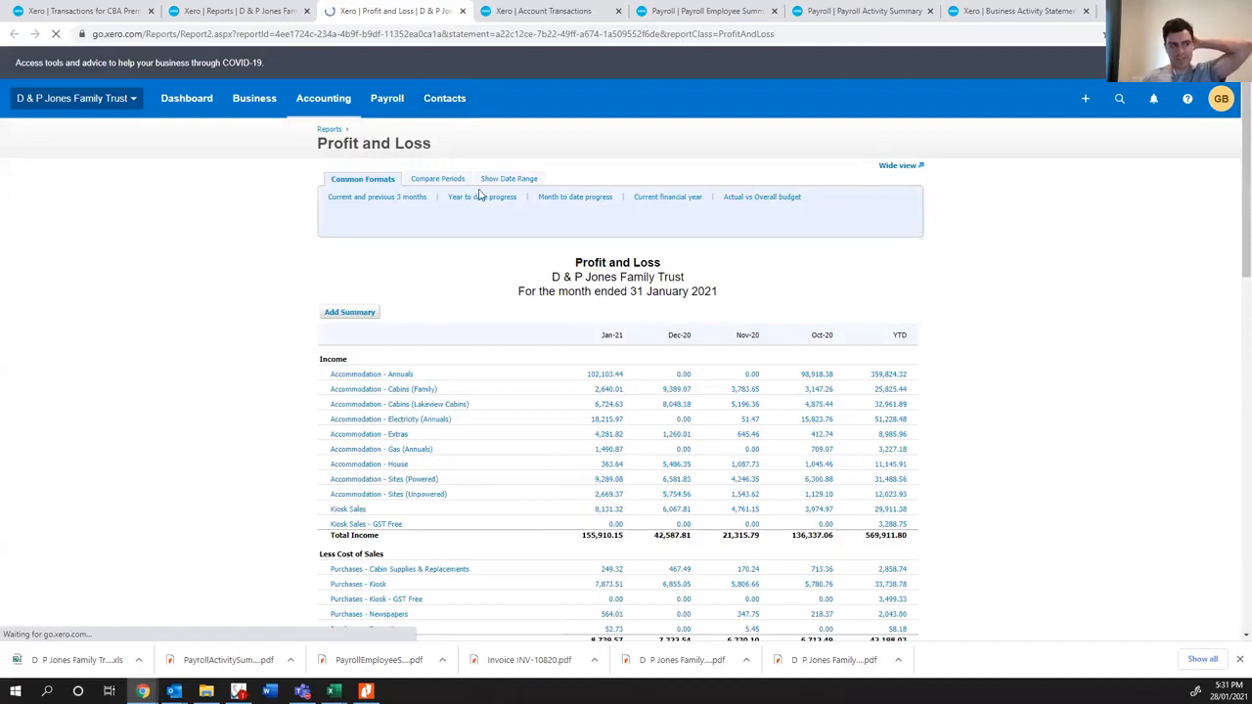
- Set the Profit and Loss comparison to December 2020 with a 3-month period, keeping the previous 3 periods for comparison
left_click(437, 179)
left_click(415, 210)
left_click(360, 309)
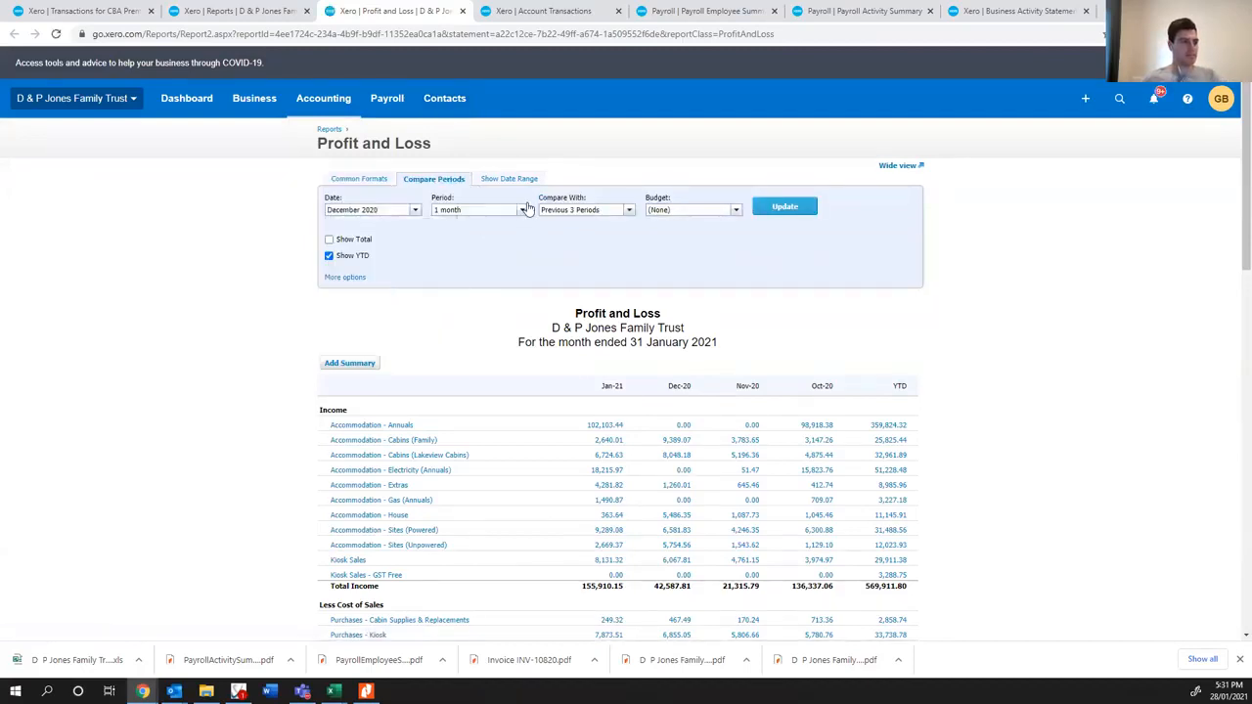
left_click(524, 210)
left_click(479, 241)
left_click(523, 211)
left_click(628, 211)
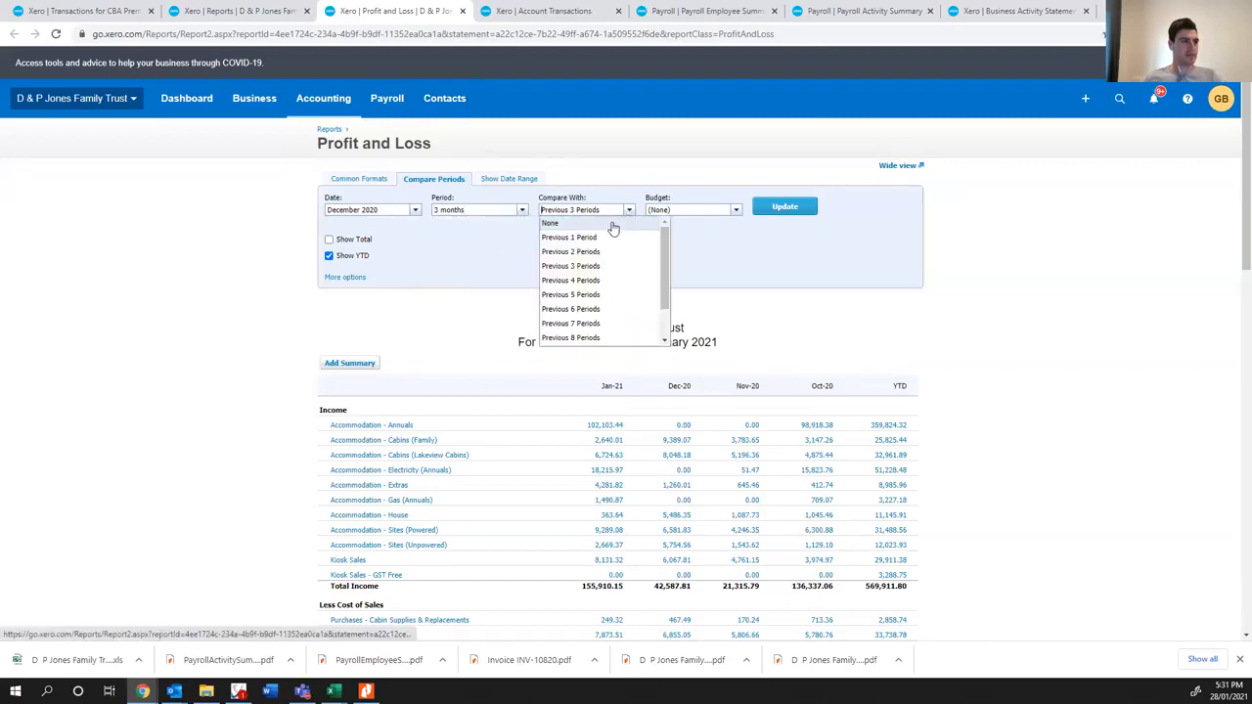
left_click(757, 244)
- Sort the Profit and Loss by Account Code and update the report
left_click(345, 277)
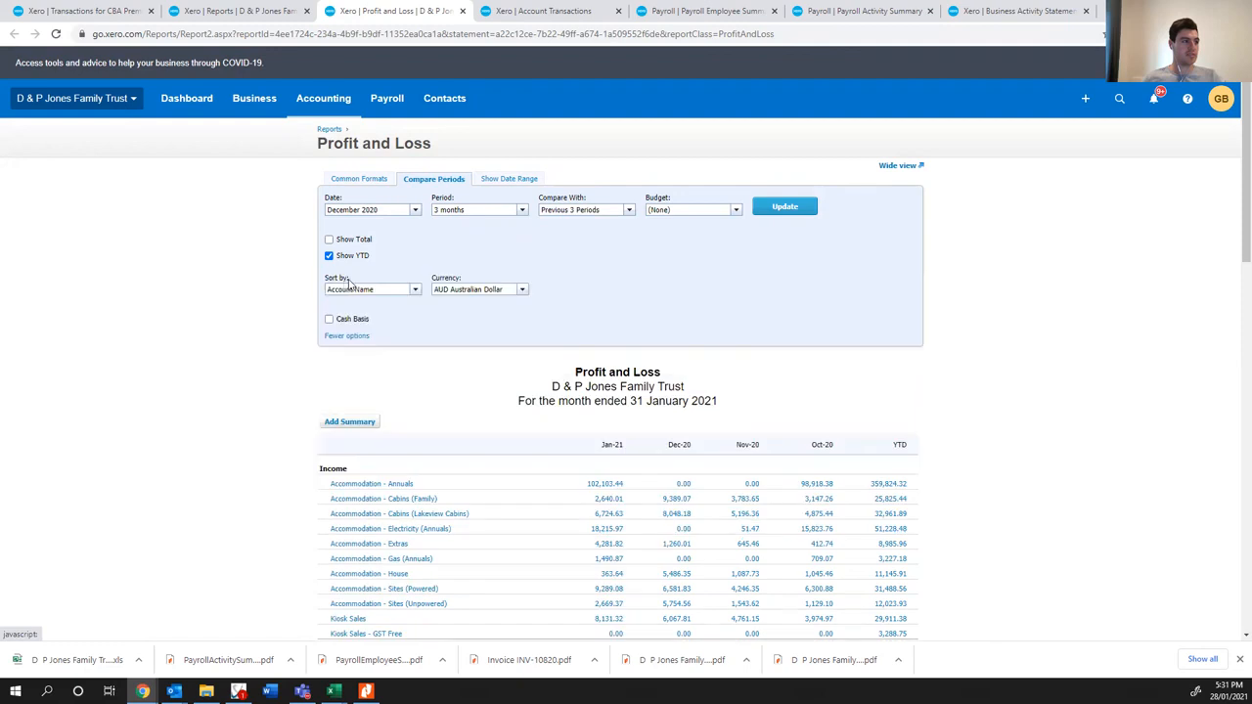
left_click(414, 289)
left_click(394, 317)
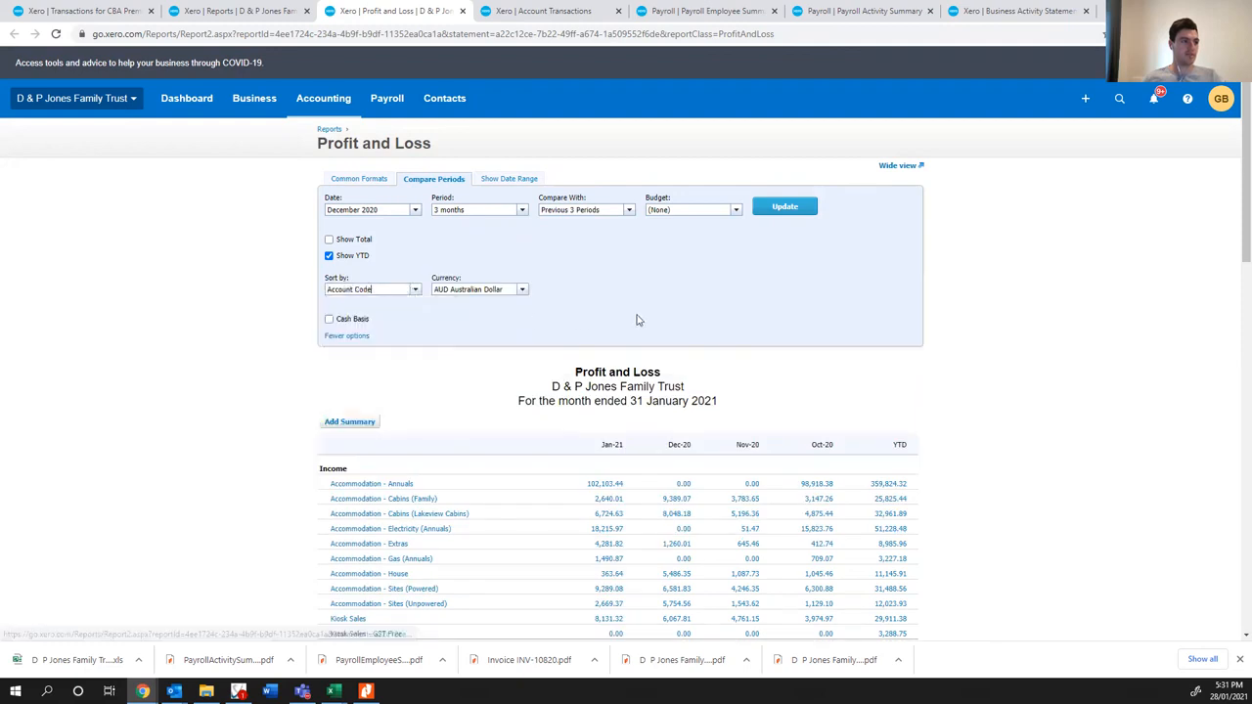
left_click(775, 208)
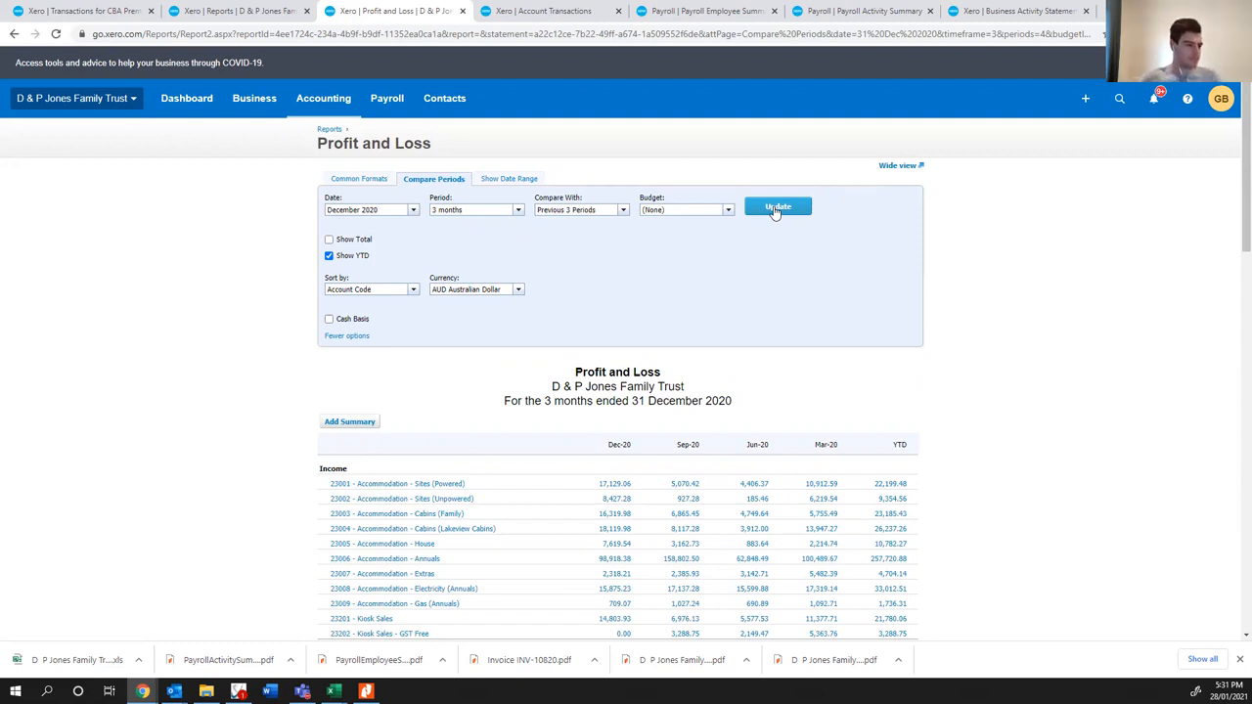
- Compare the December quarter's income, cost of sales and operating expenses with prior quarters in the Profit and Loss
scroll(565, 409, "down", 3)
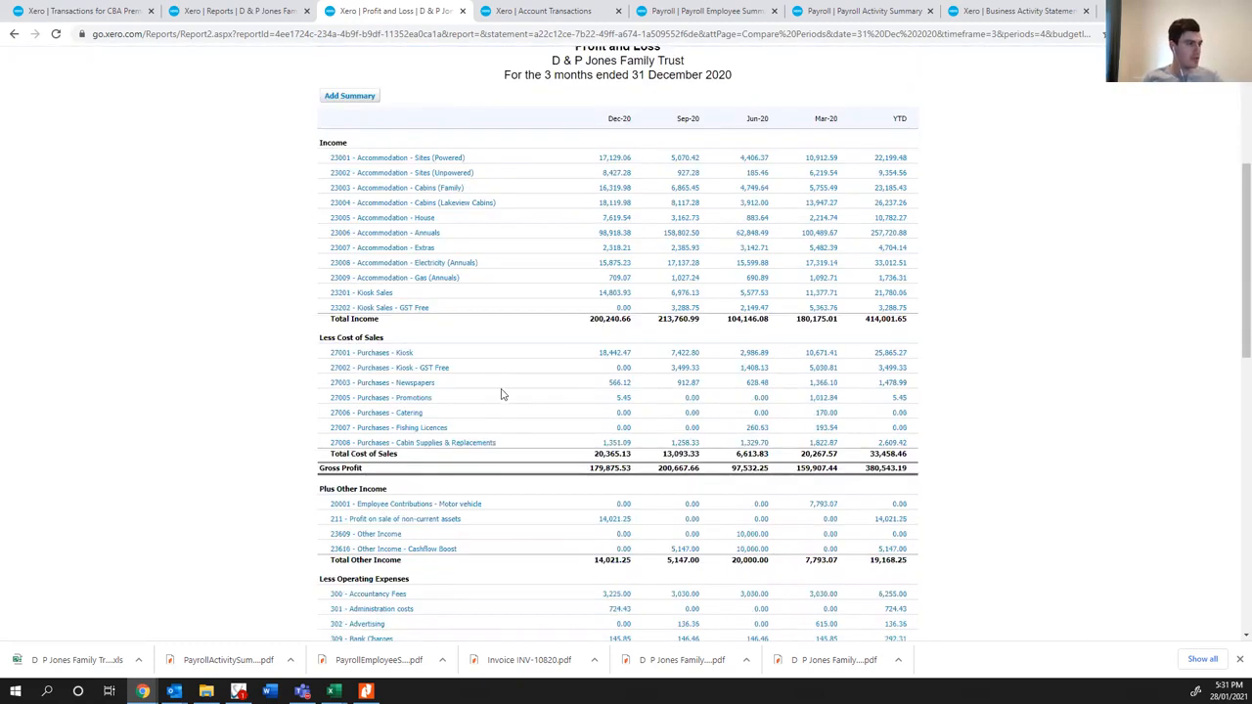
scroll(501, 394, "down", 3)
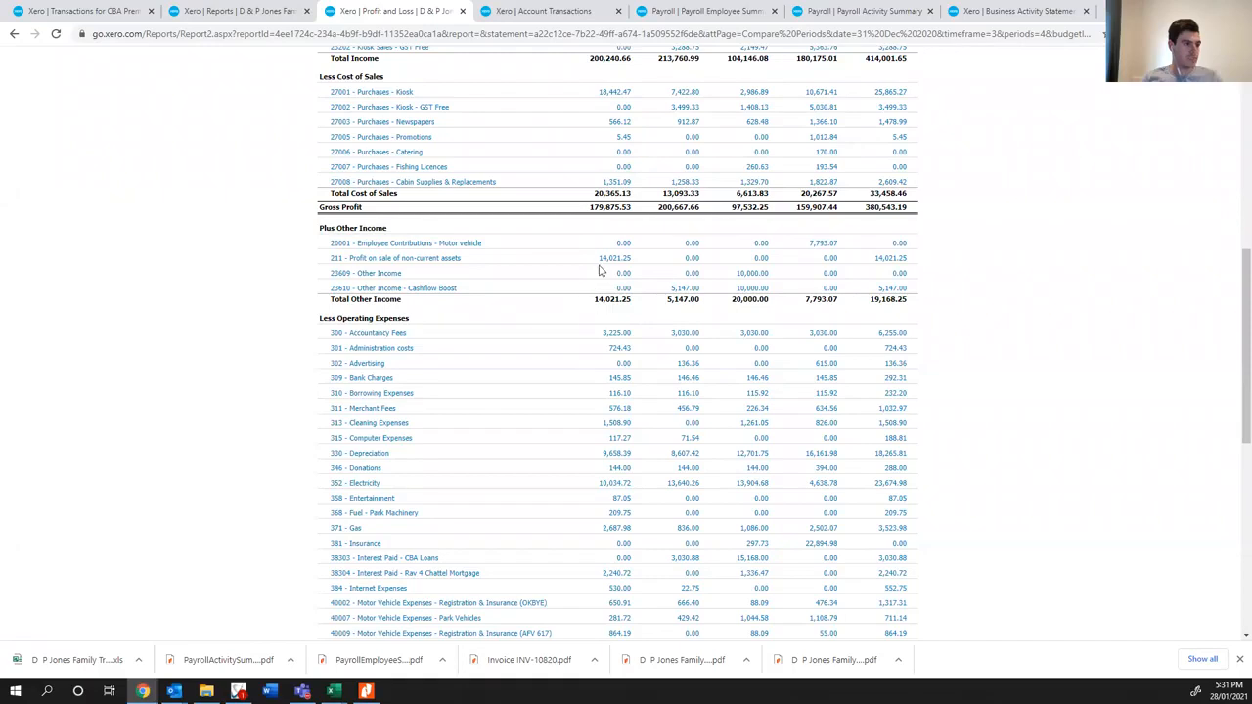
scroll(580, 331, "down", 1)
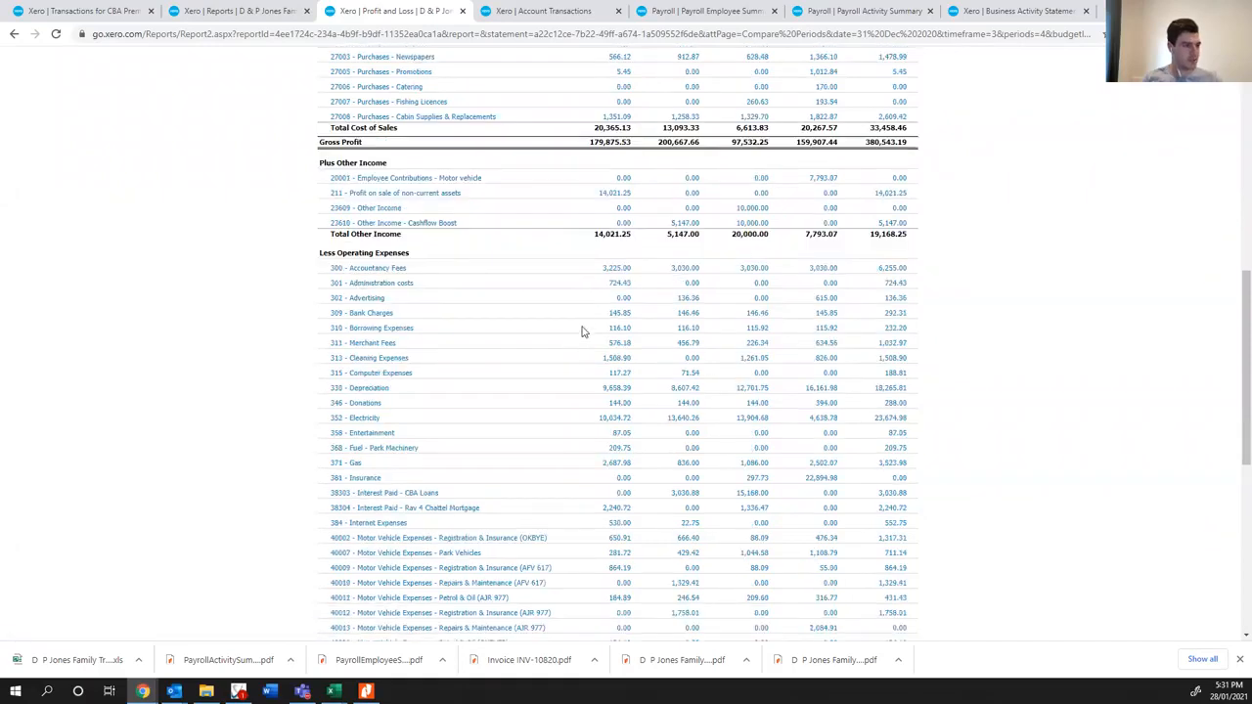
scroll(593, 286, "down", 1)
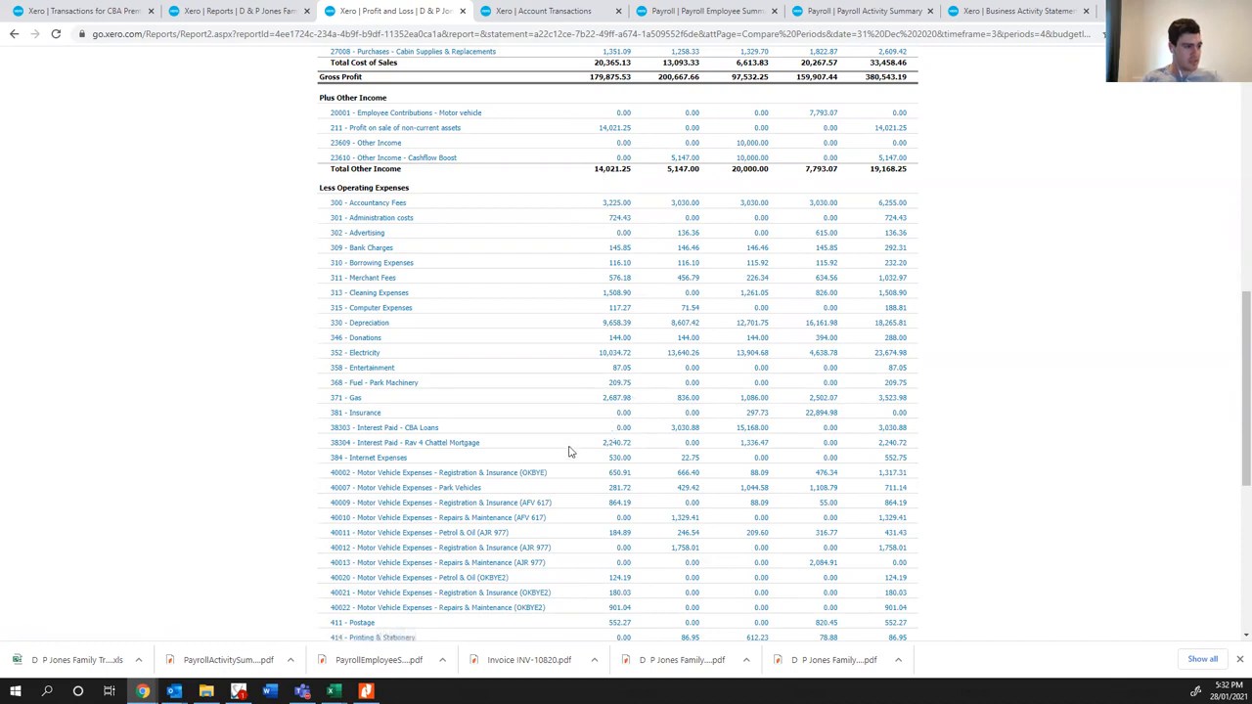
scroll(569, 452, "down", 1)
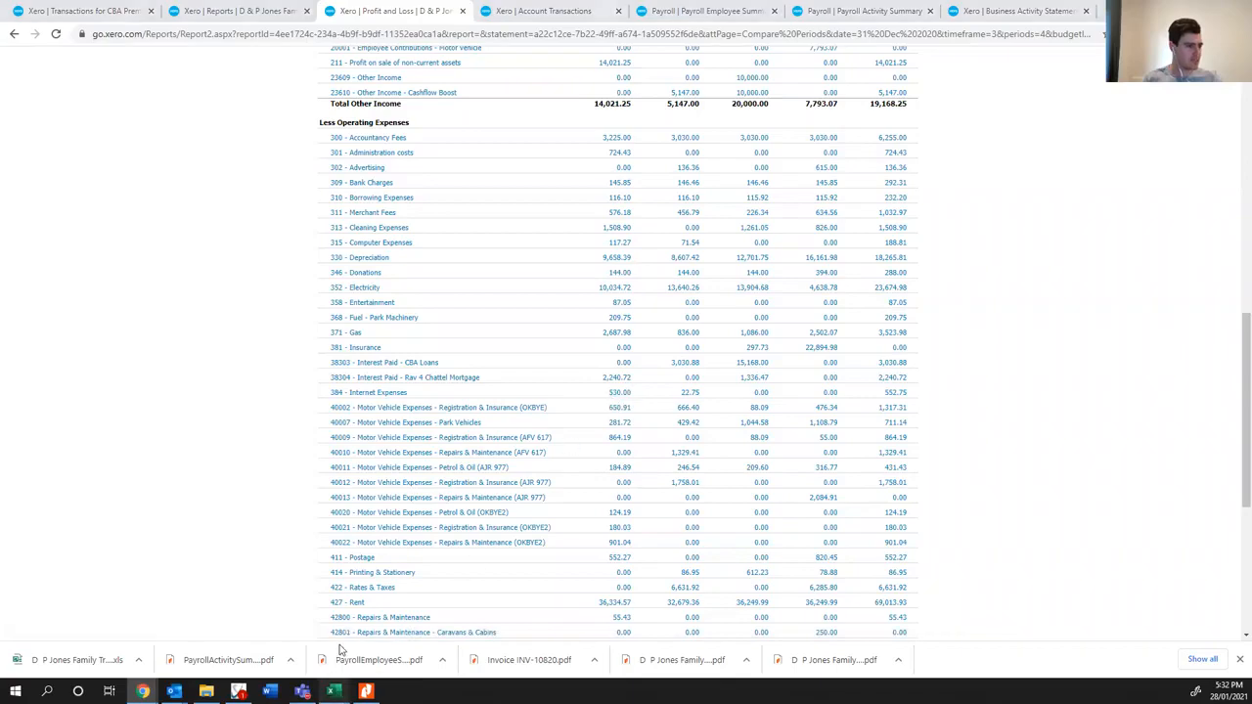
- In December's Excel GST Audit Report, highlight the Entertainment games row in yellow and note it as "Small Capital Items"
mouse_move(333, 692)
left_click(403, 637)
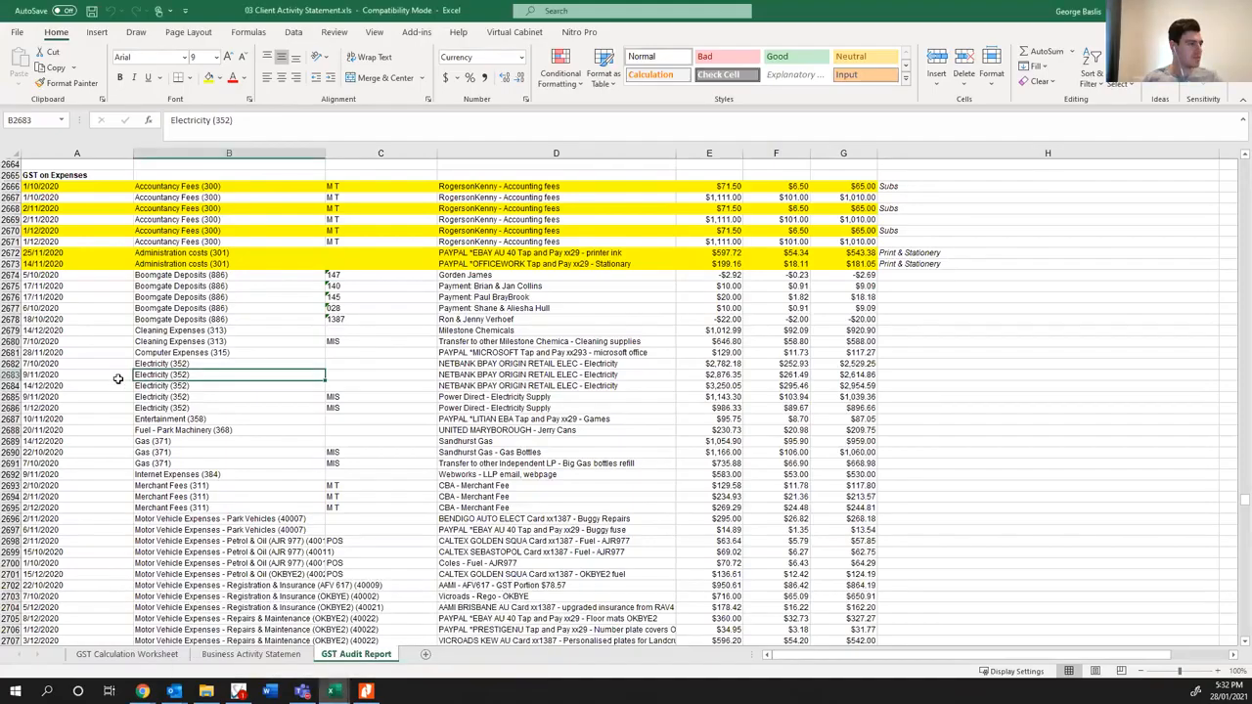
left_click_drag(46, 418, 854, 430)
left_click(207, 78)
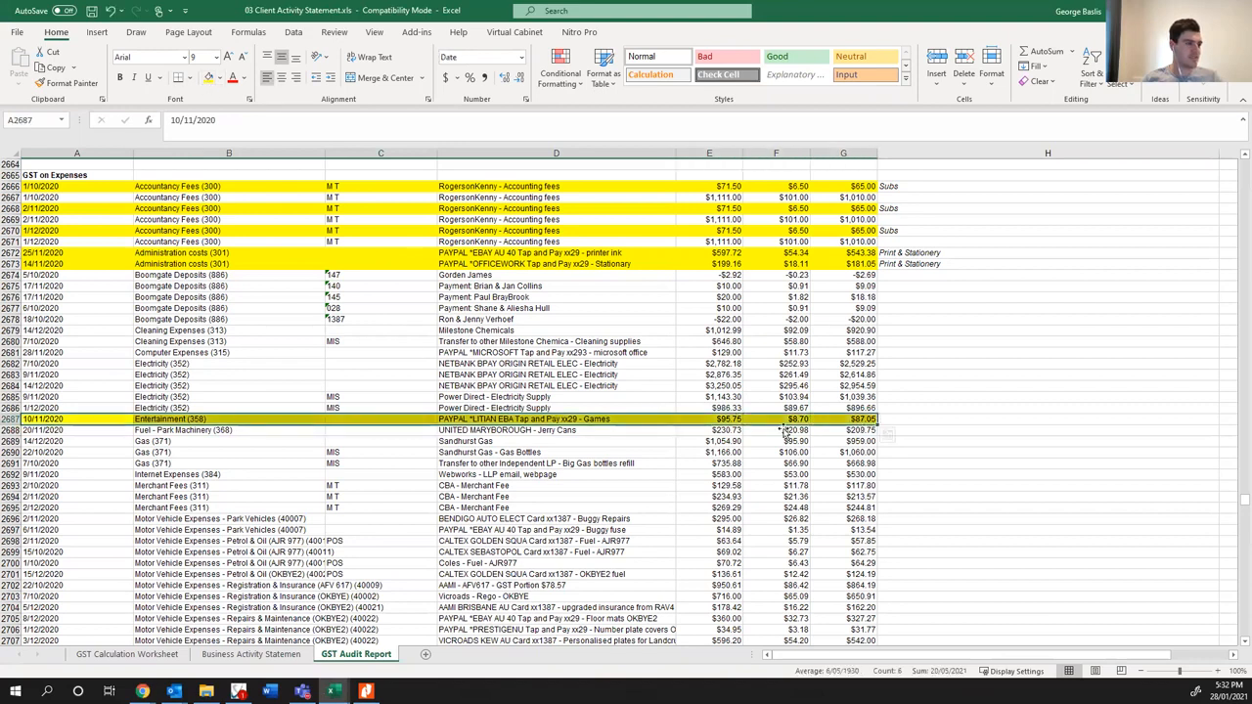
left_click(909, 418)
type("Small Capital Item")
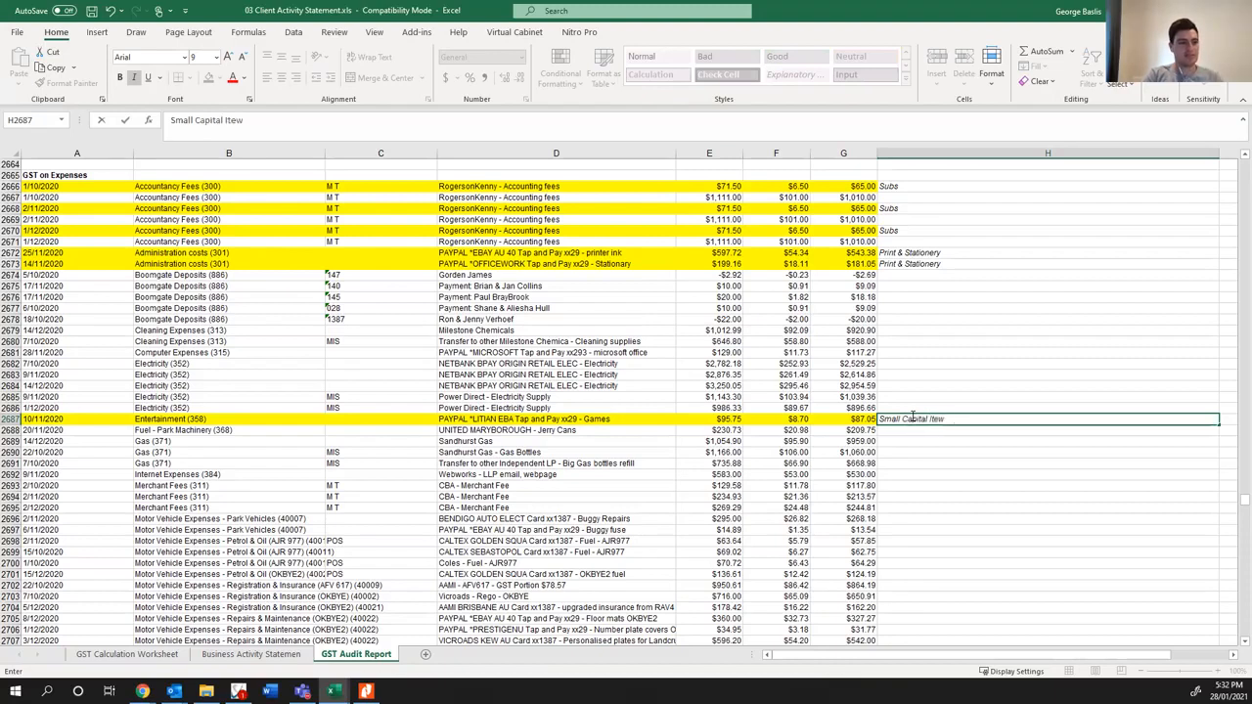
type("s")
key("Return")
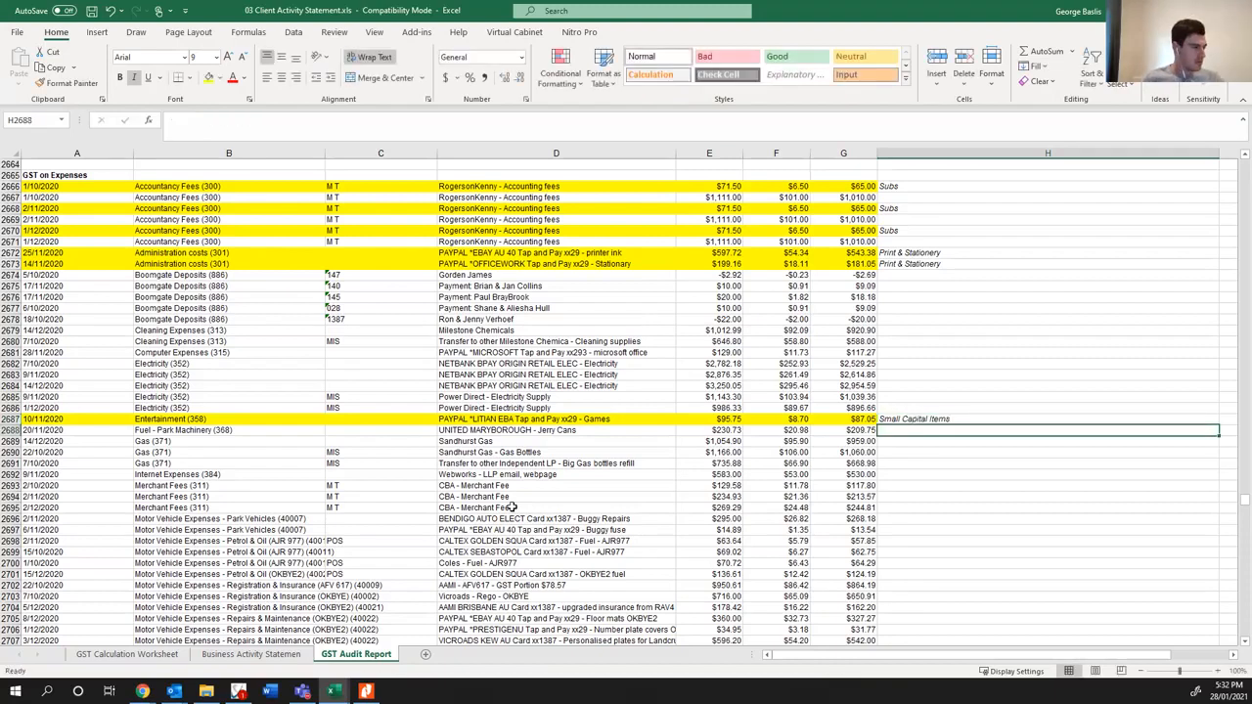
- Widen column B of the GST Audit Report to fit the long motor vehicle account names
scroll(357, 508, "down", 4)
left_click_drag(324, 153, 382, 153)
scroll(252, 321, "down", 5)
scroll(253, 321, "down", 2)
scroll(253, 323, "up", 5)
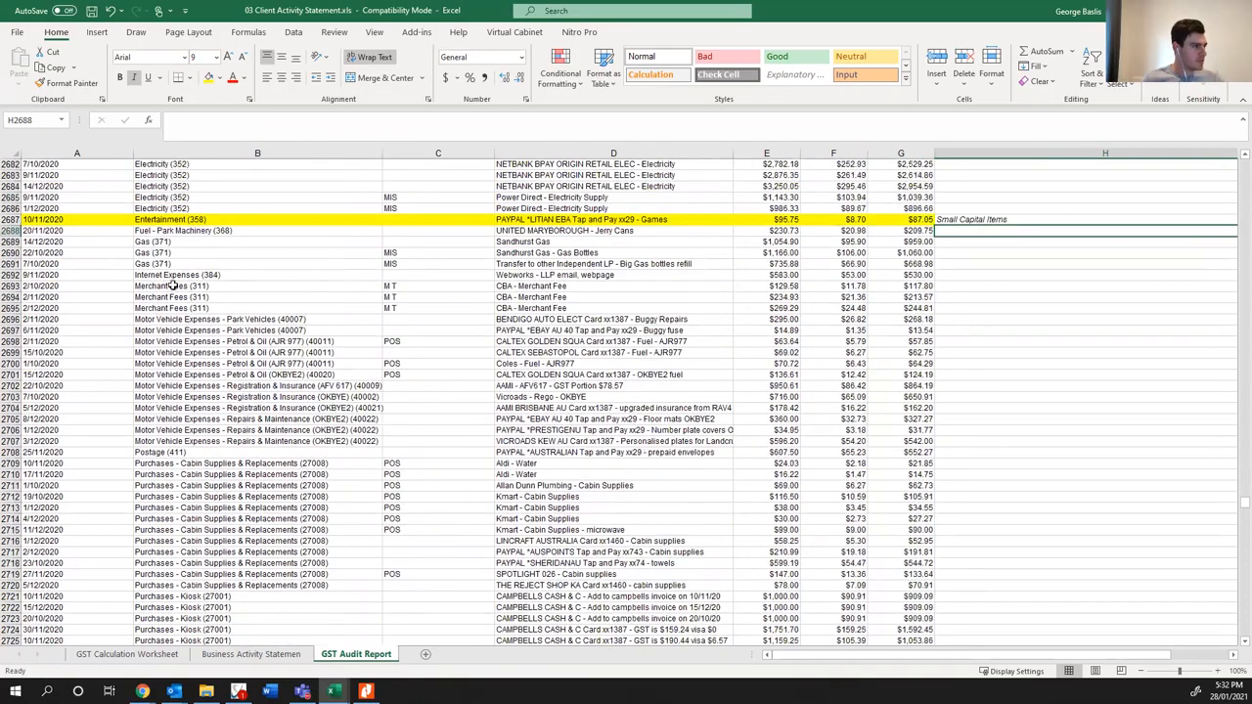
- Highlight the Internet Expenses row for the Webworks email and webpage cost in yellow
left_click(172, 276)
left_click(554, 275)
left_click_drag(92, 275, 923, 275)
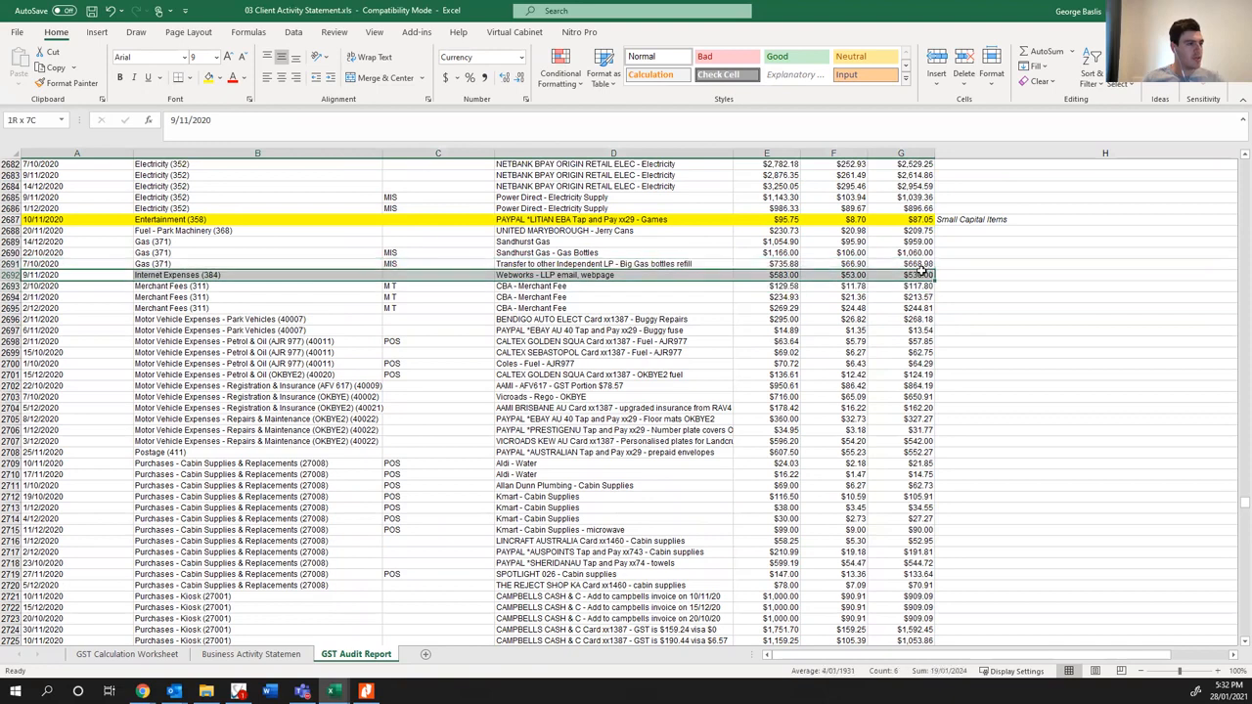
left_click(205, 80)
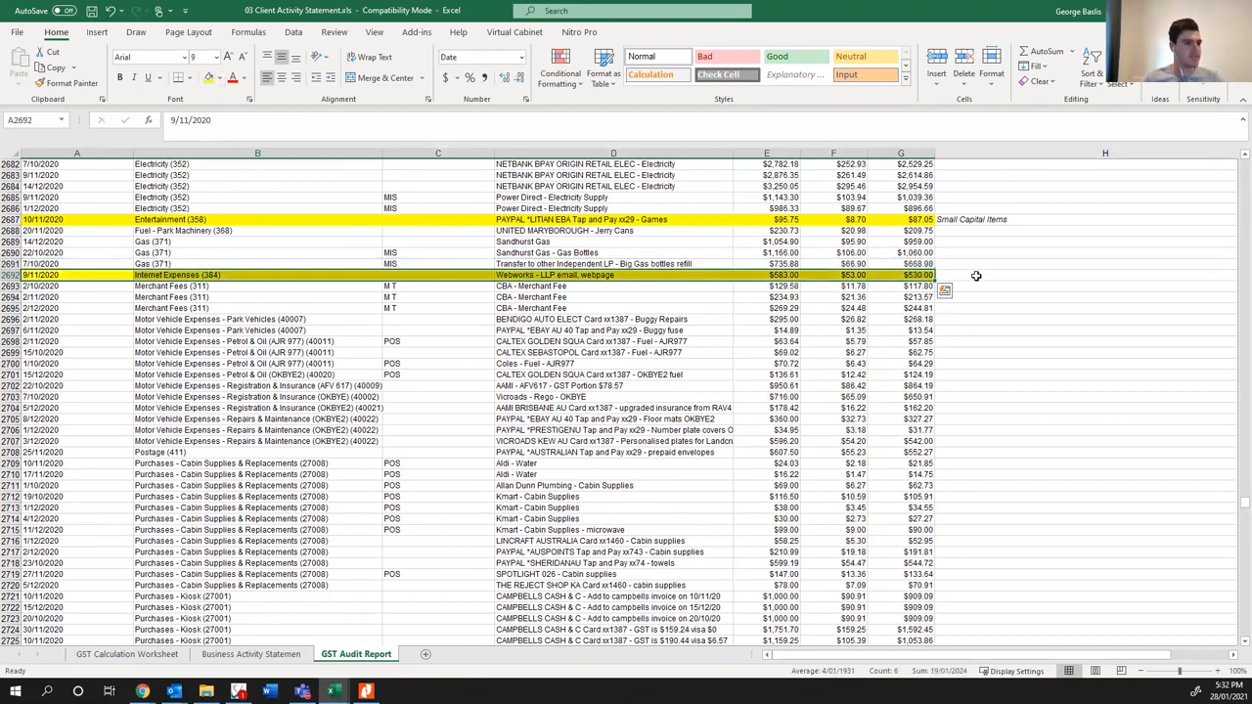
left_click(992, 274)
type("Advertising cost")
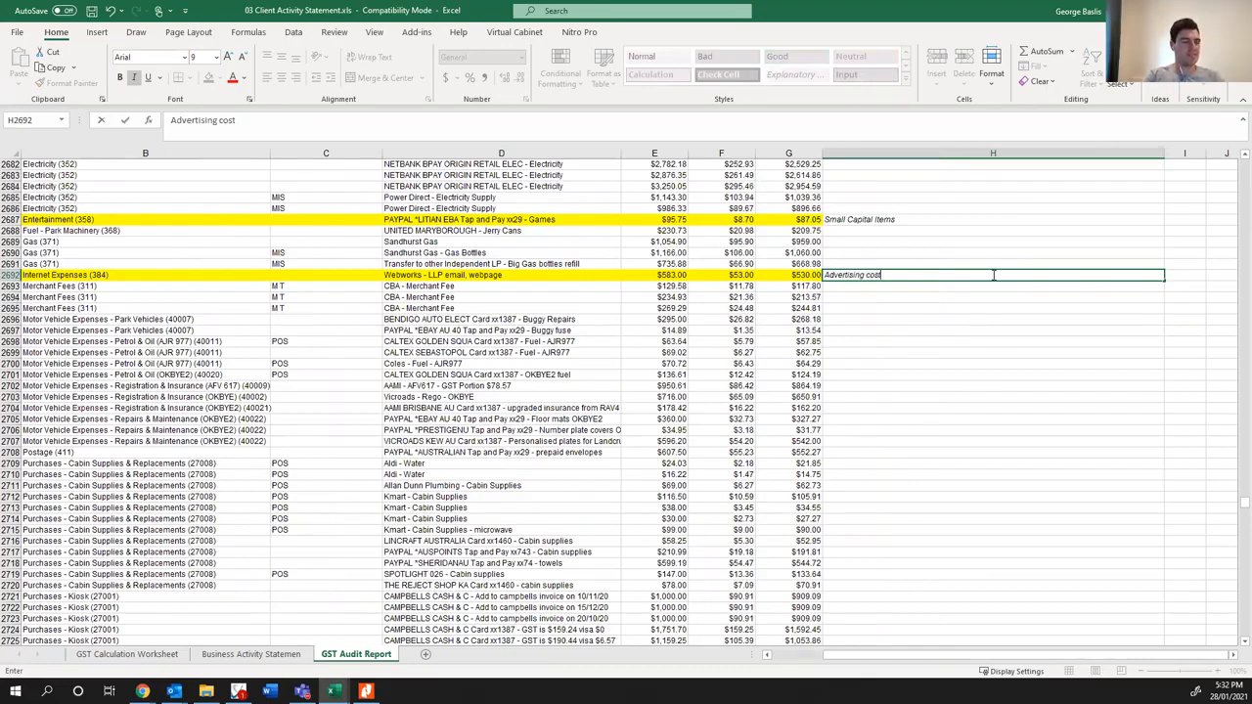
key("BackSpace")
key("BackSpace")
key("BackSpace")
key("BackSpace")
key("BackSpace")
key("BackSpace")
- Enter the note "Wesbite Costs / Advertising" beside the Webworks Internet Expenses row
type("Websit")
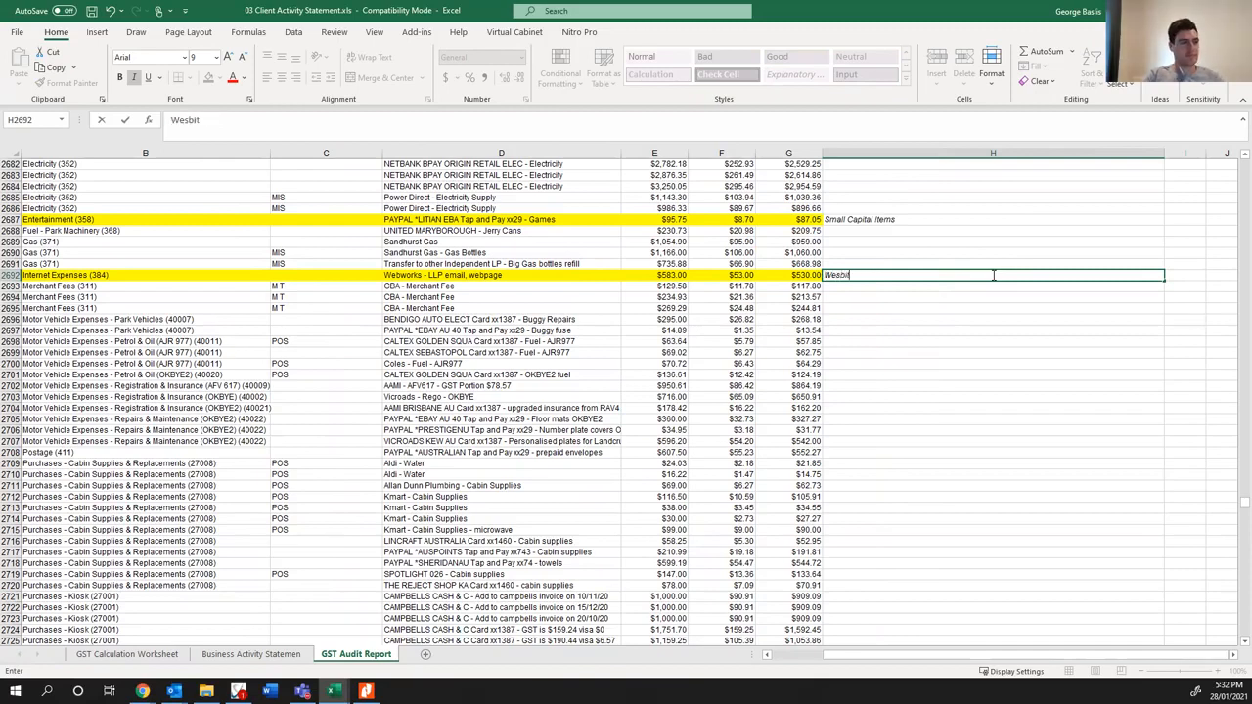
type("e Costs")
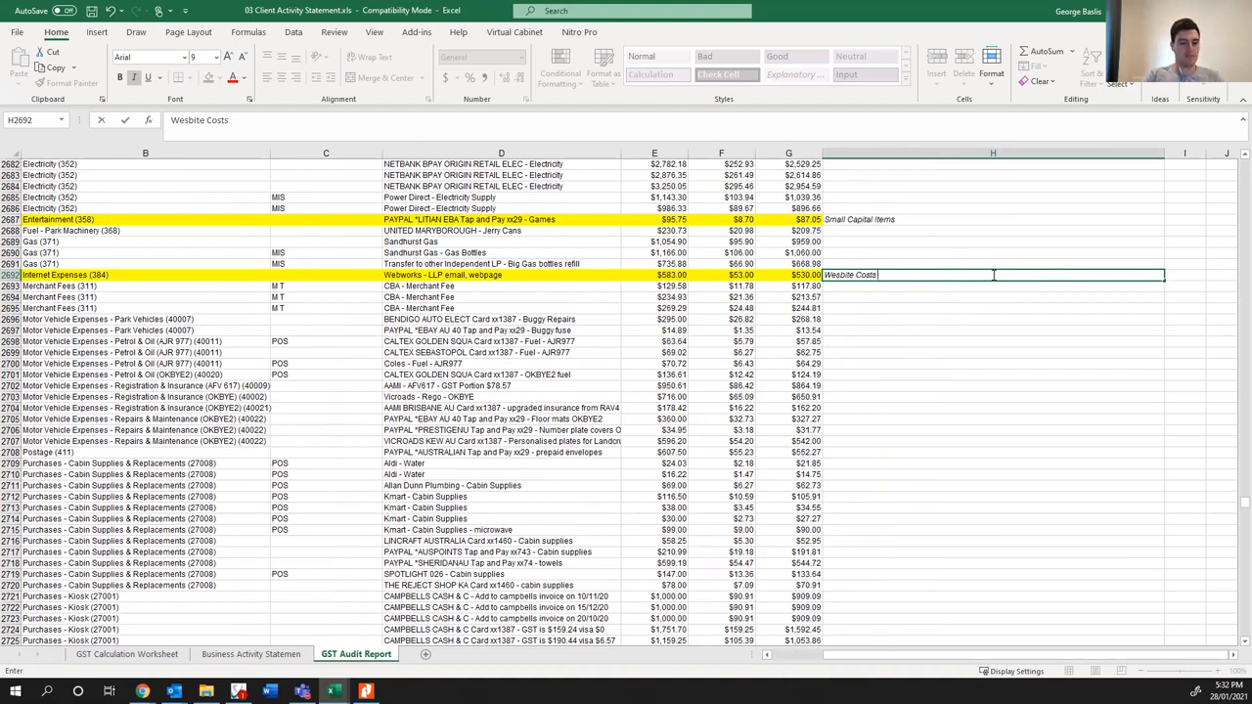
type(" / Adver")
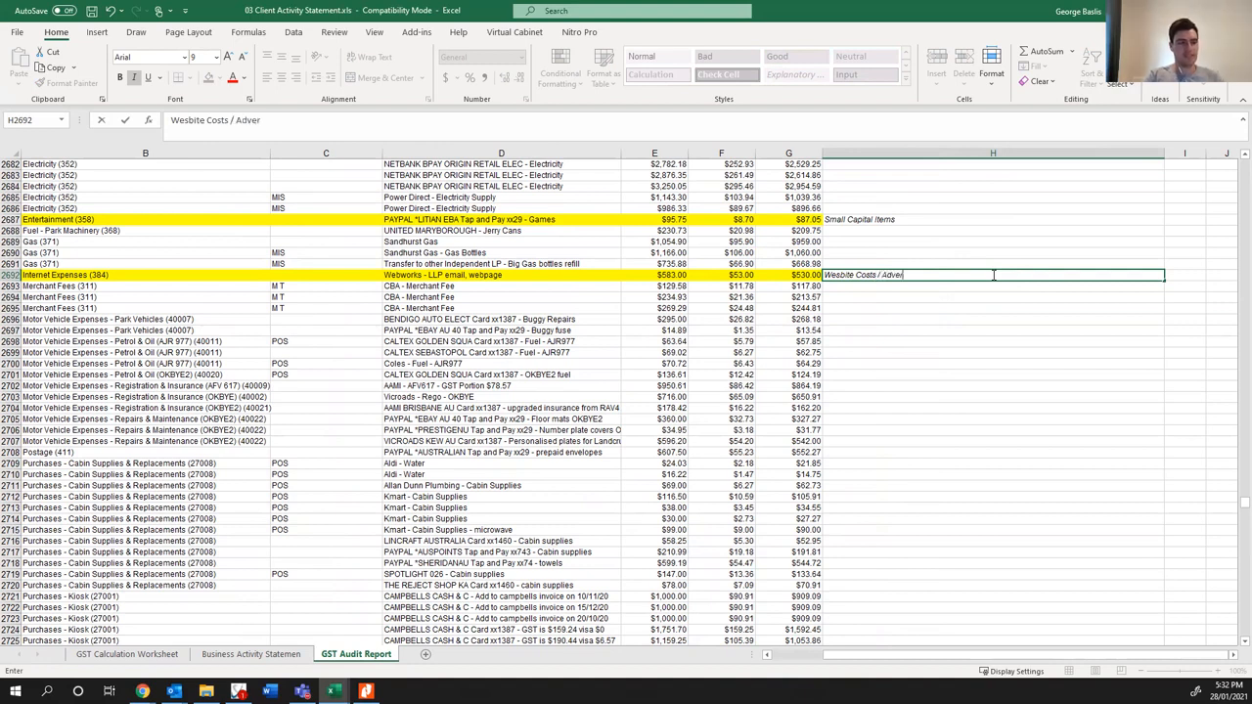
type("tising")
key("Return")
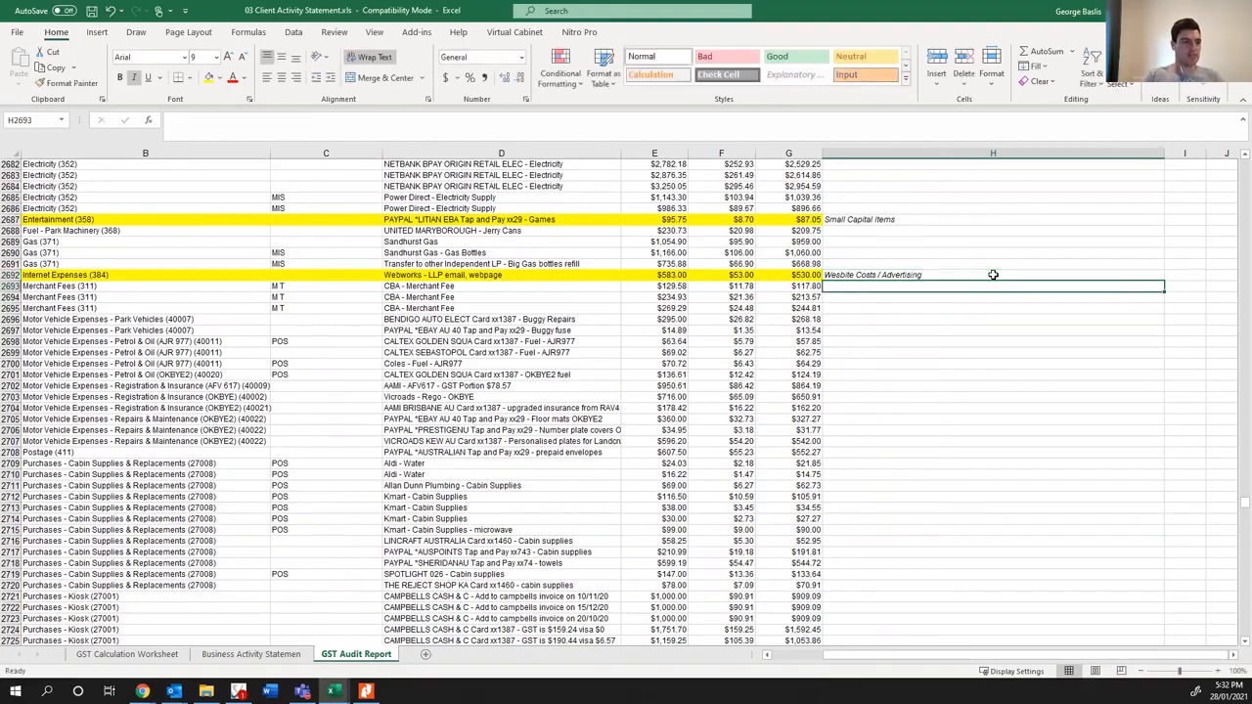
- Switch to Xero's Profit and Loss in Chrome and search the organisation's records for "webwork"
left_click(141, 692)
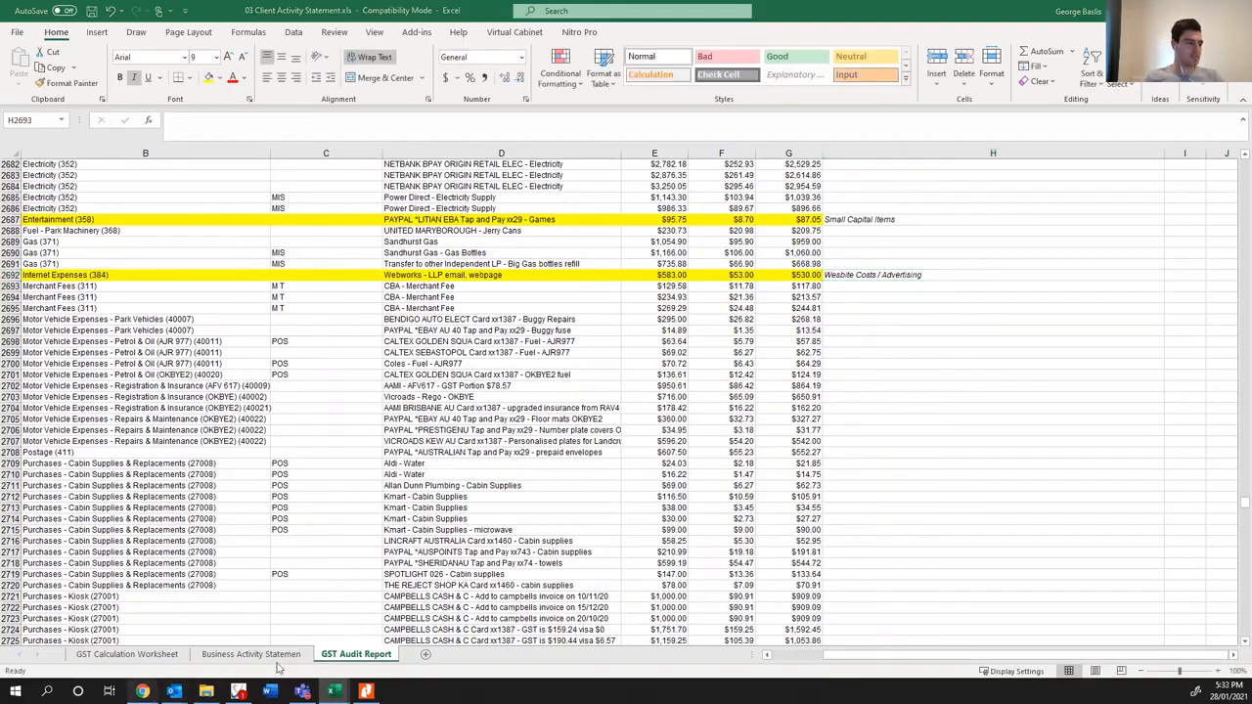
left_click(767, 635)
scroll(1013, 162, "up", 15)
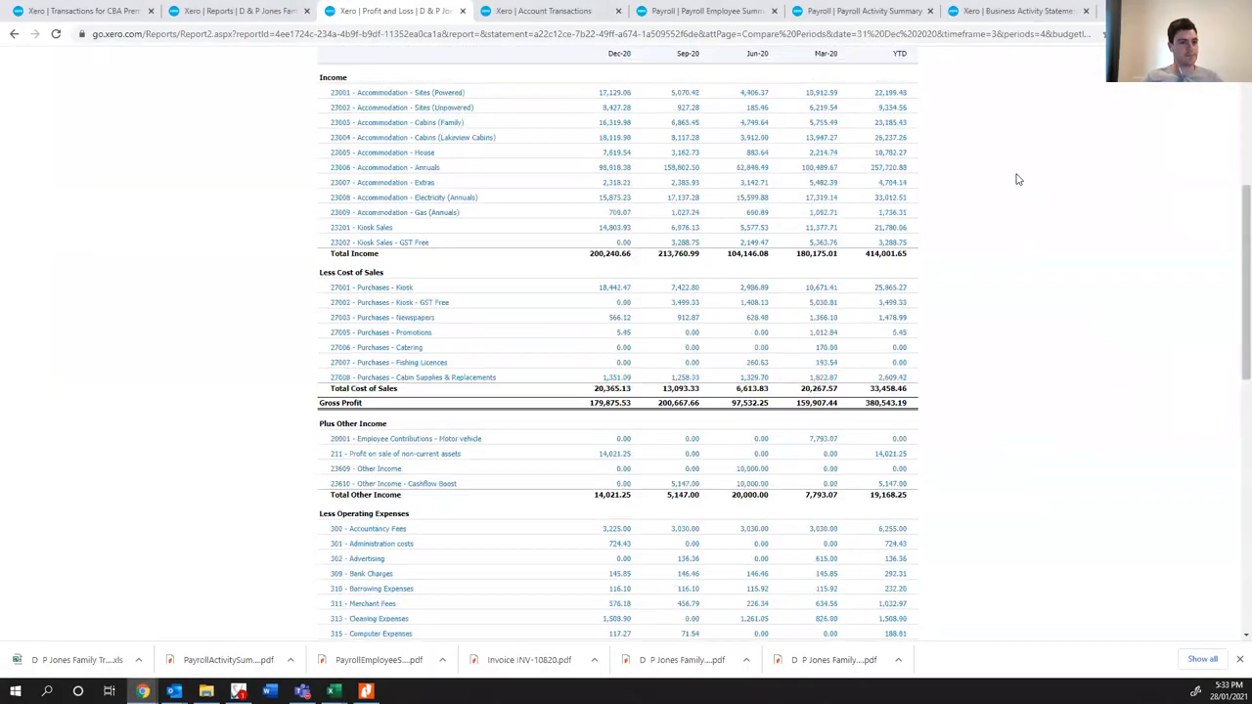
left_click(1120, 99)
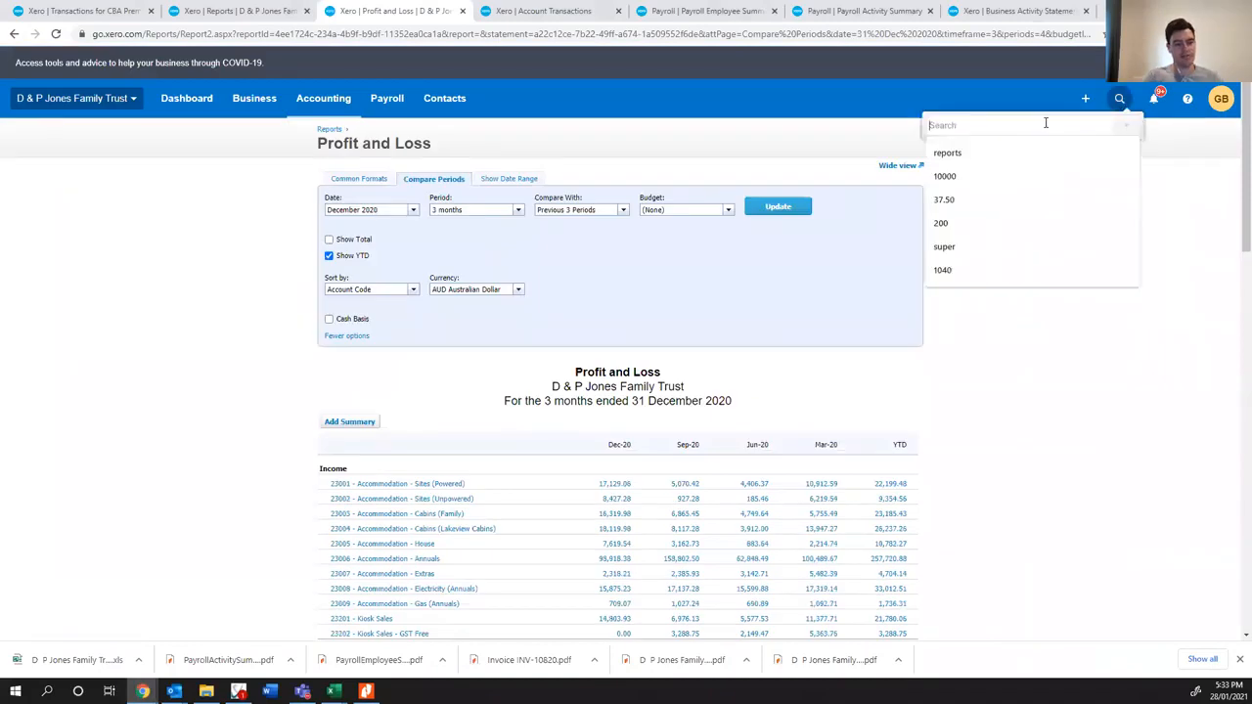
type("webwork")
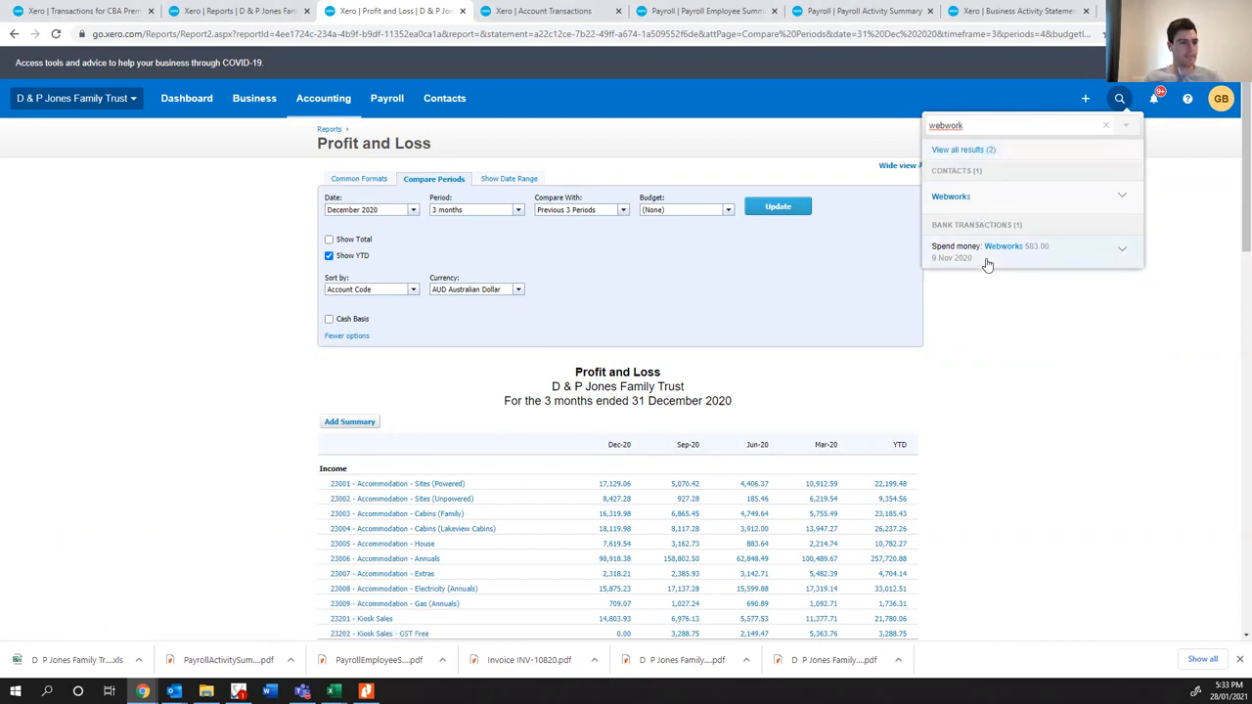
left_click(1005, 313)
scroll(226, 412, "down", 10)
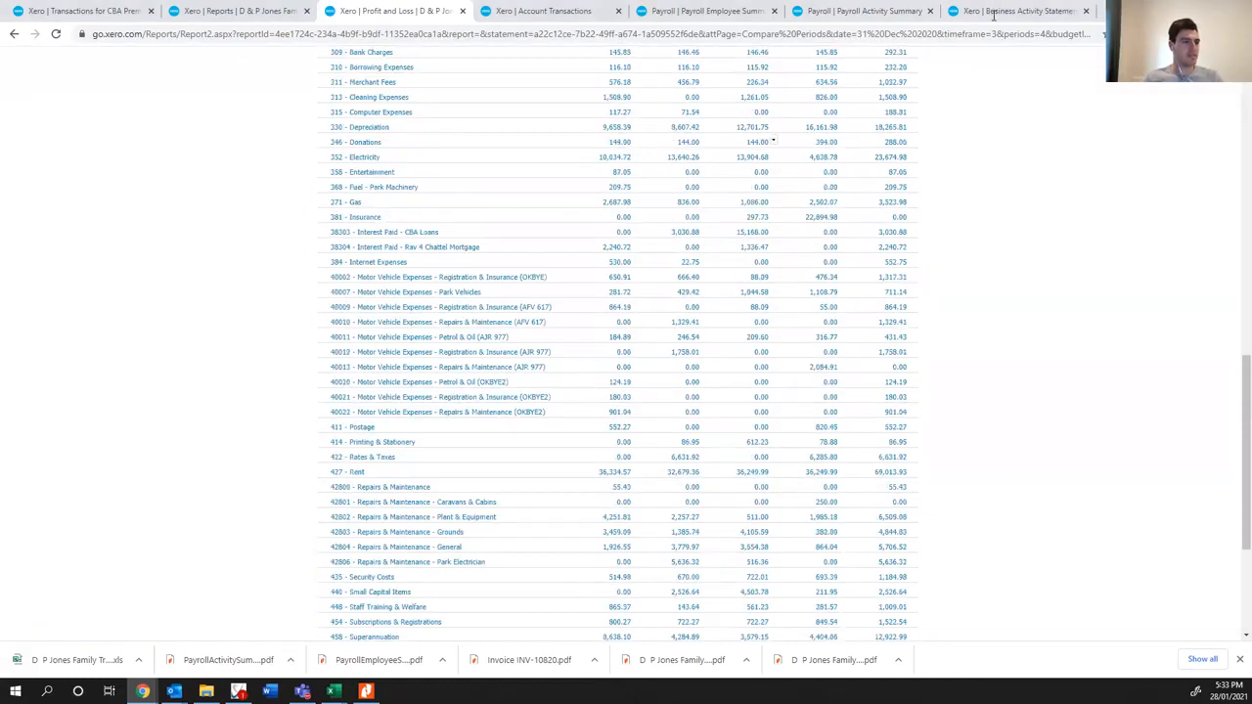
- Search the web for "webworks" in a new browser tab and look through the results
key("ctrl+t")
type("web")
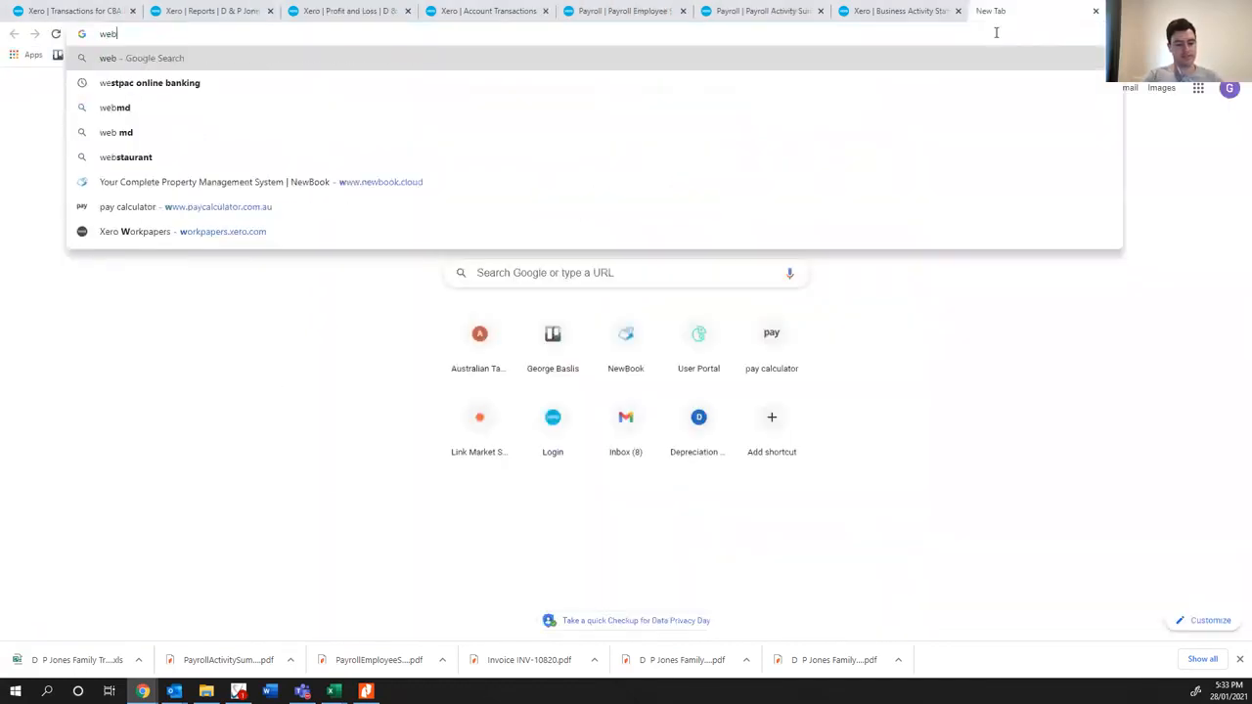
type("works")
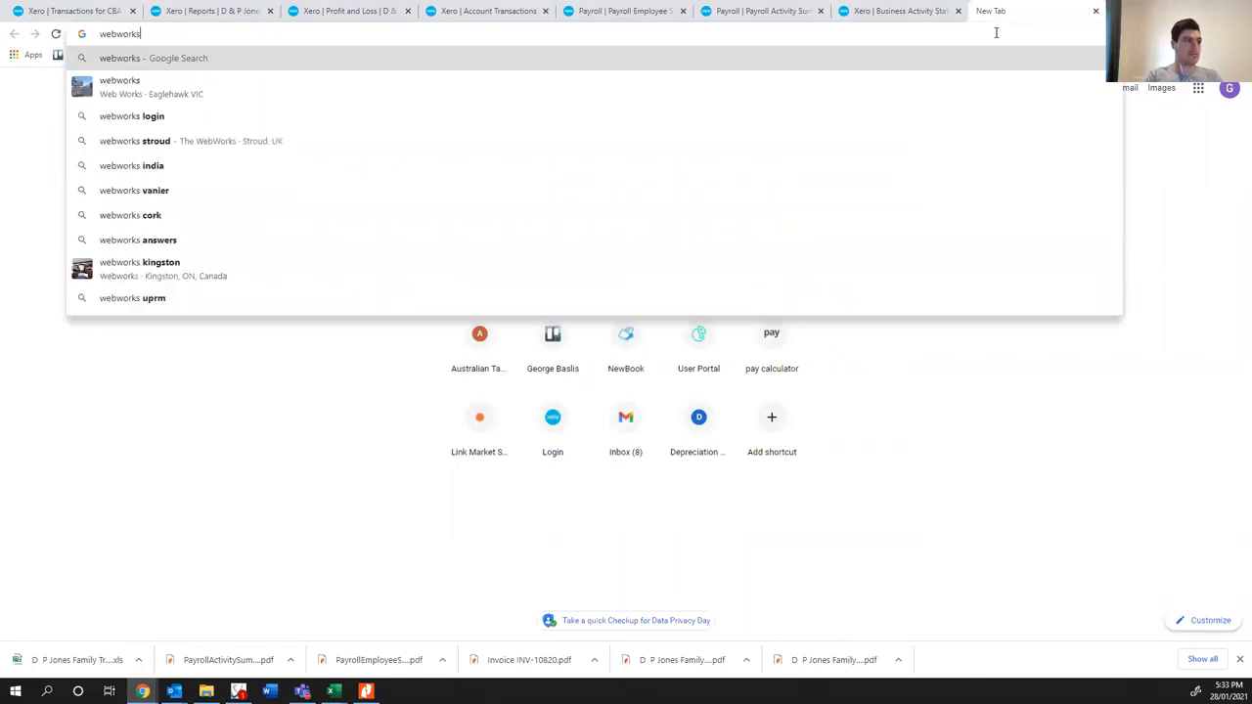
key("Return")
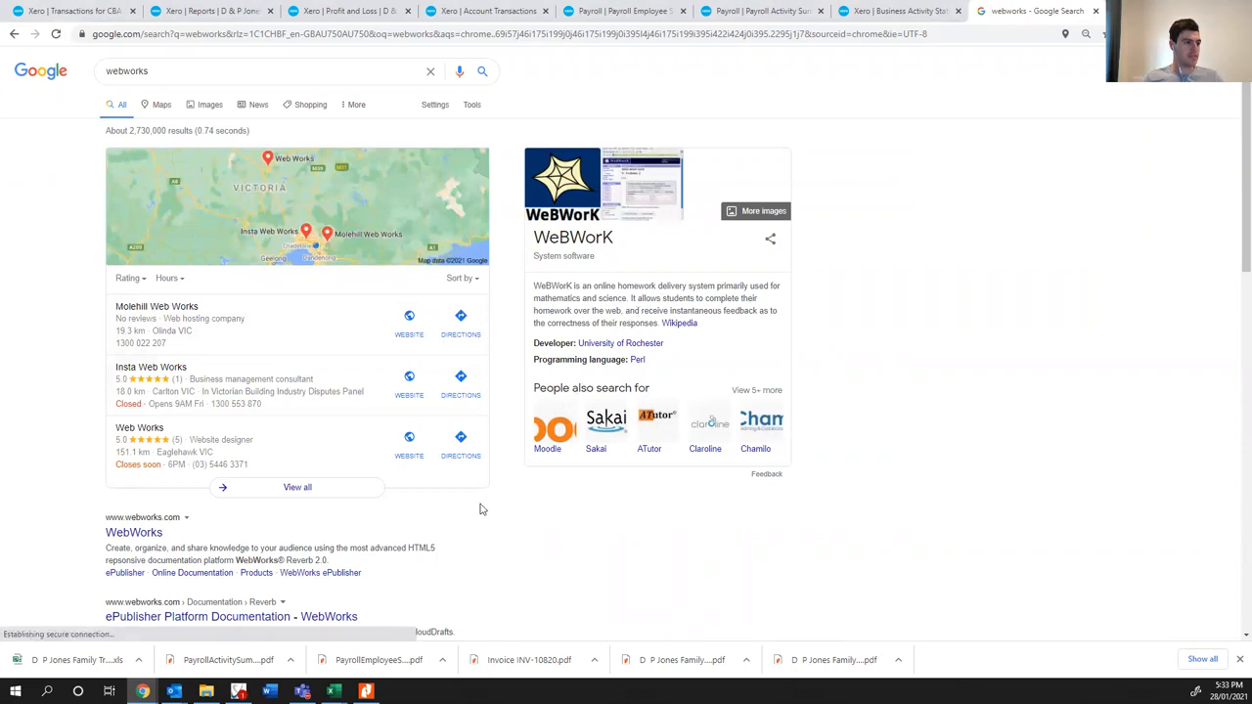
scroll(405, 541, "down", 1)
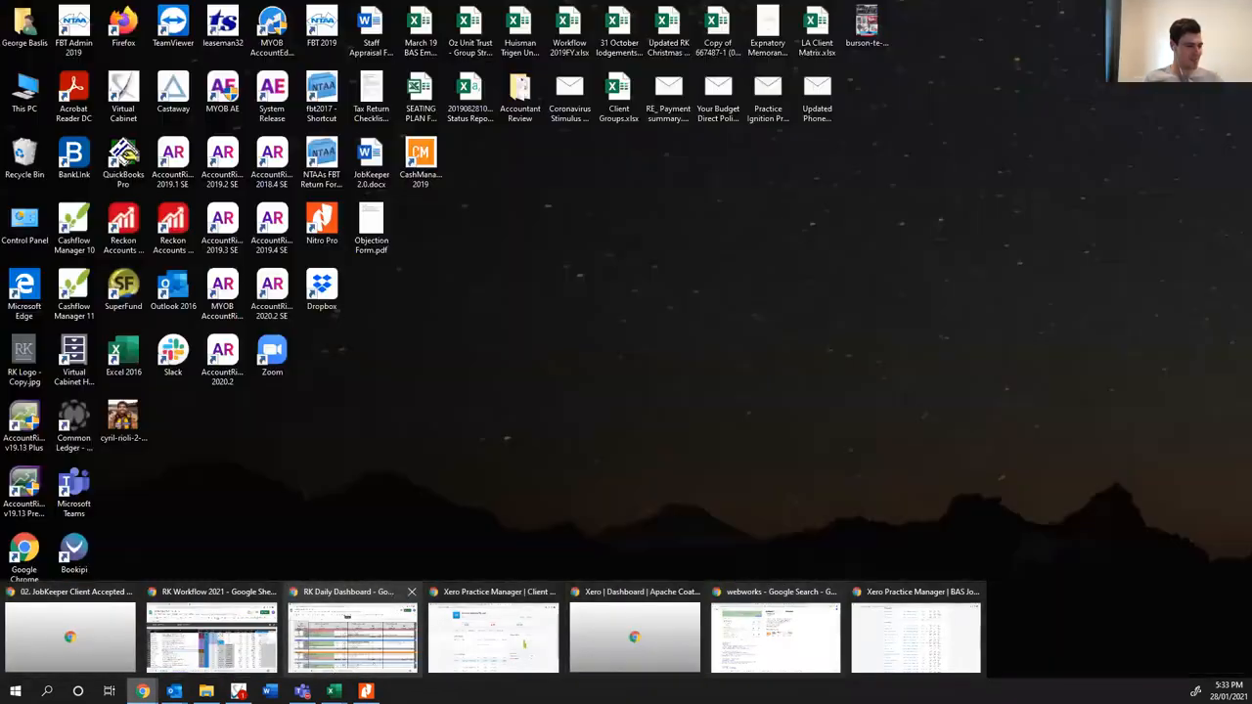
- Return to the GST Audit Report in Excel and check the Webworks Internet Expenses row, including its date
mouse_move(333, 691)
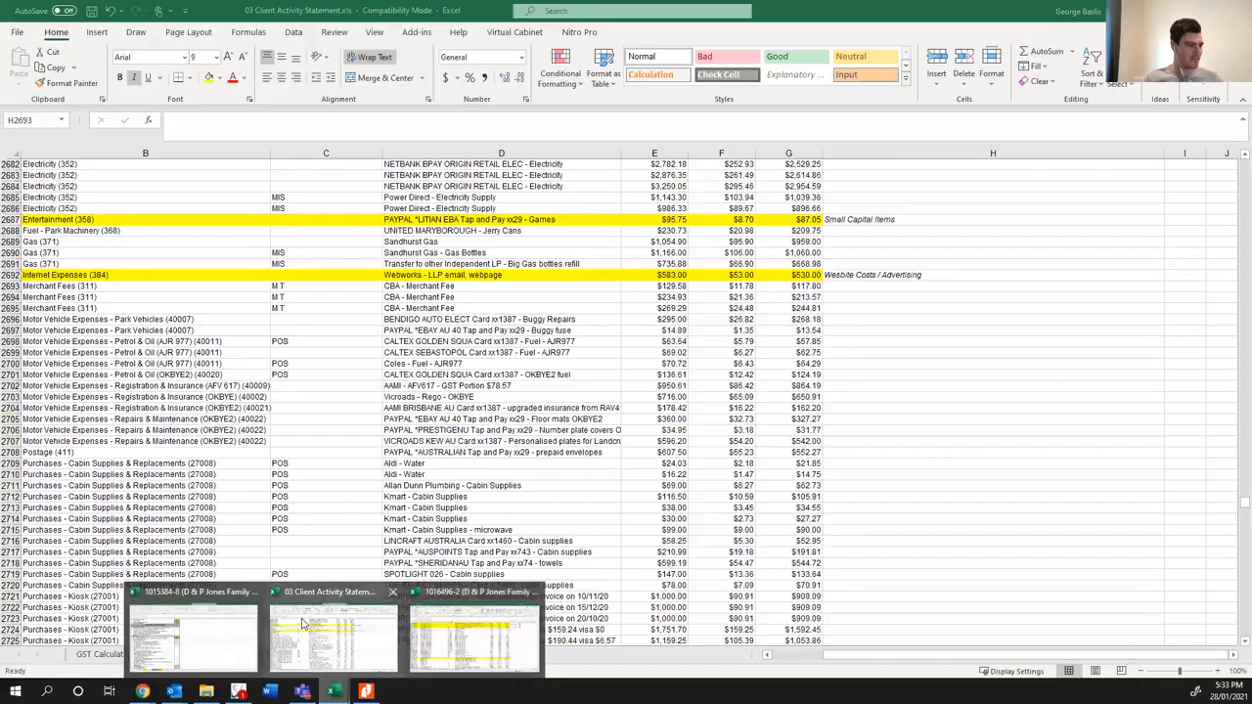
left_click(306, 622)
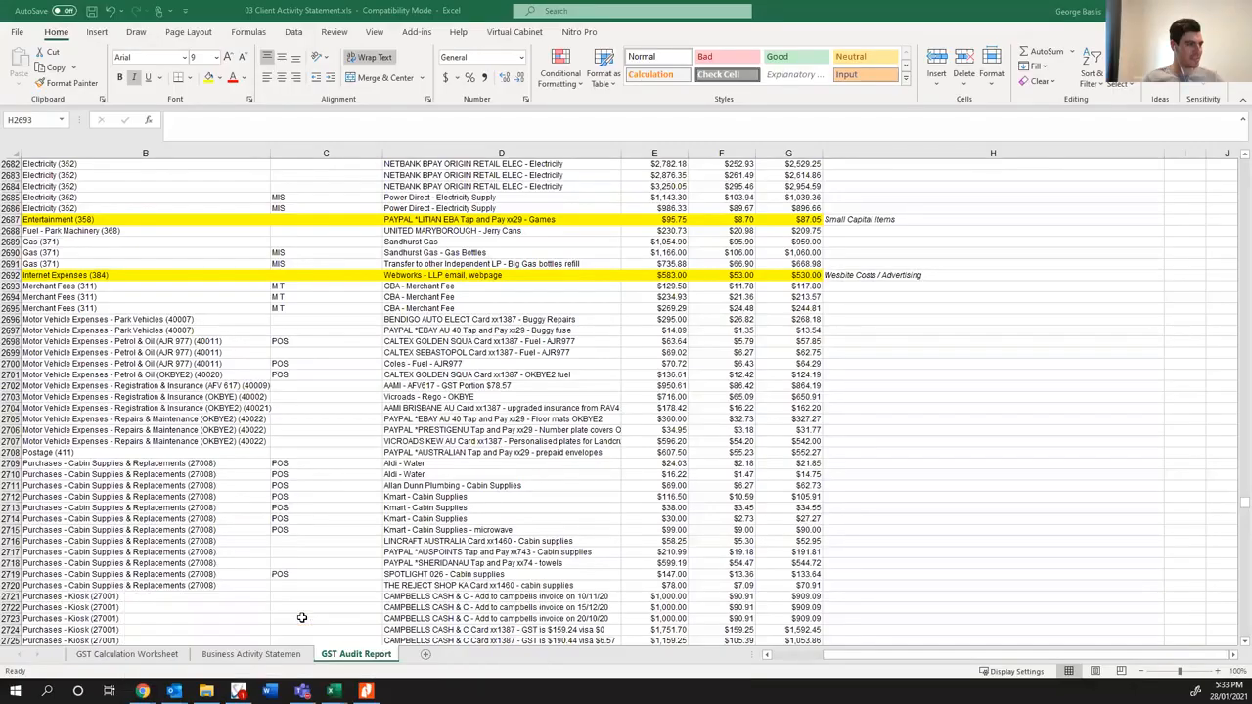
left_click(422, 276)
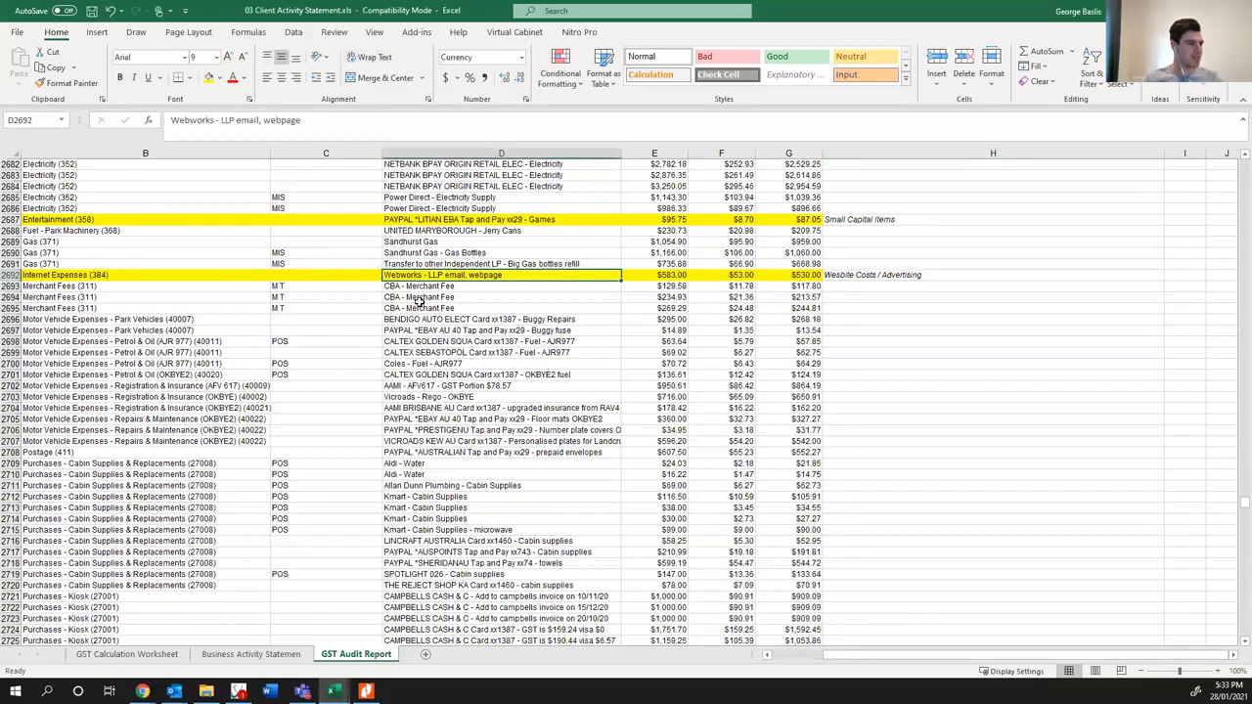
left_click_drag(842, 658, 778, 661)
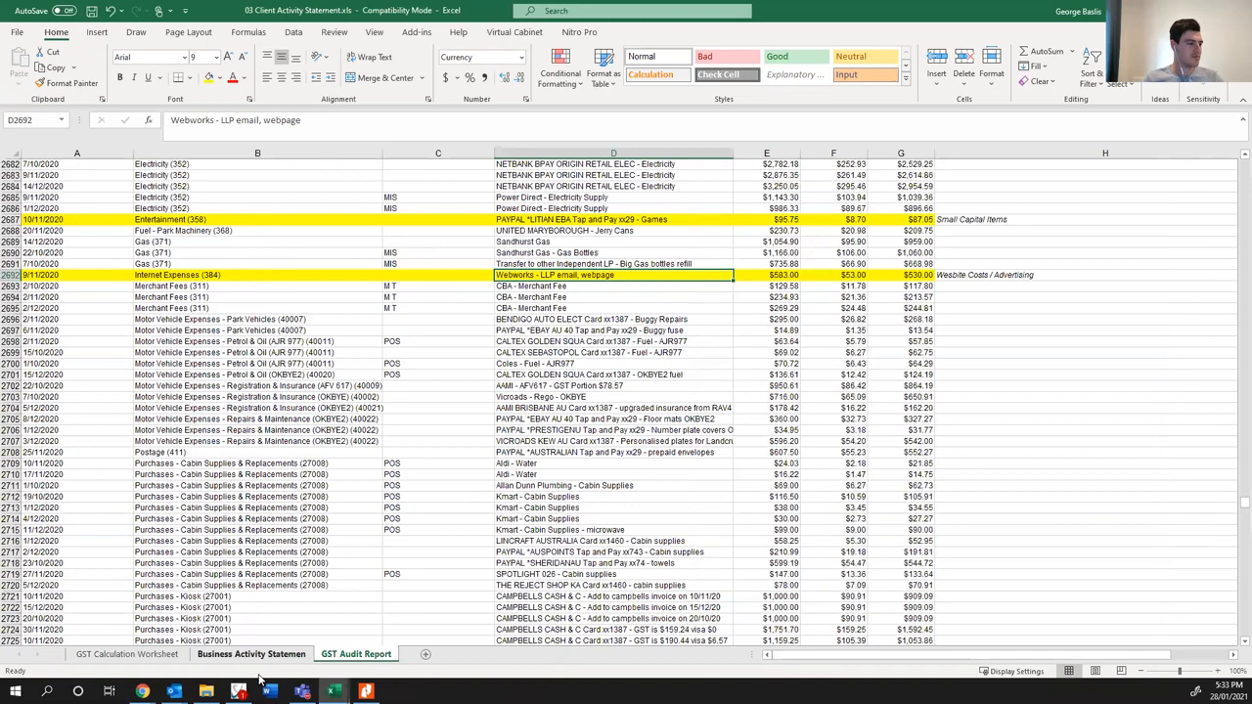
left_click(143, 692)
left_click(917, 626)
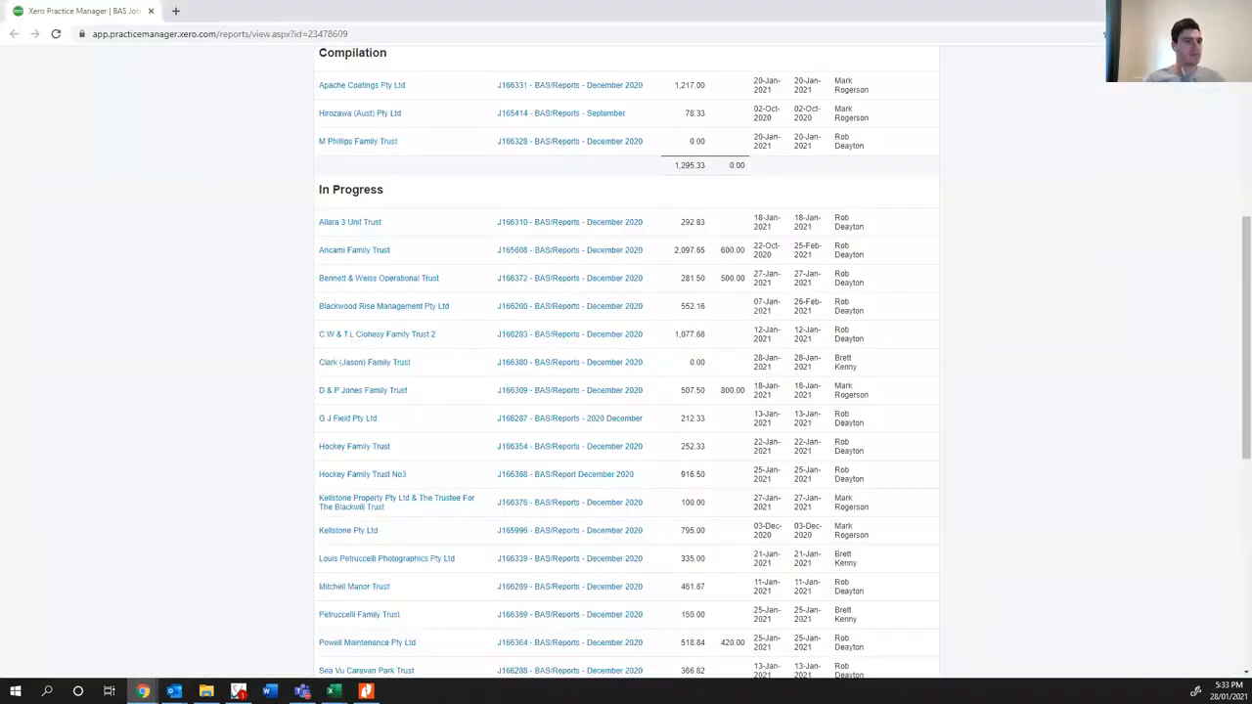
left_click(1161, 11)
- In Xero's Account Transactions report, replace Accommodation - Annuals with account 384 - Internet Expenses and update the report
left_click(142, 692)
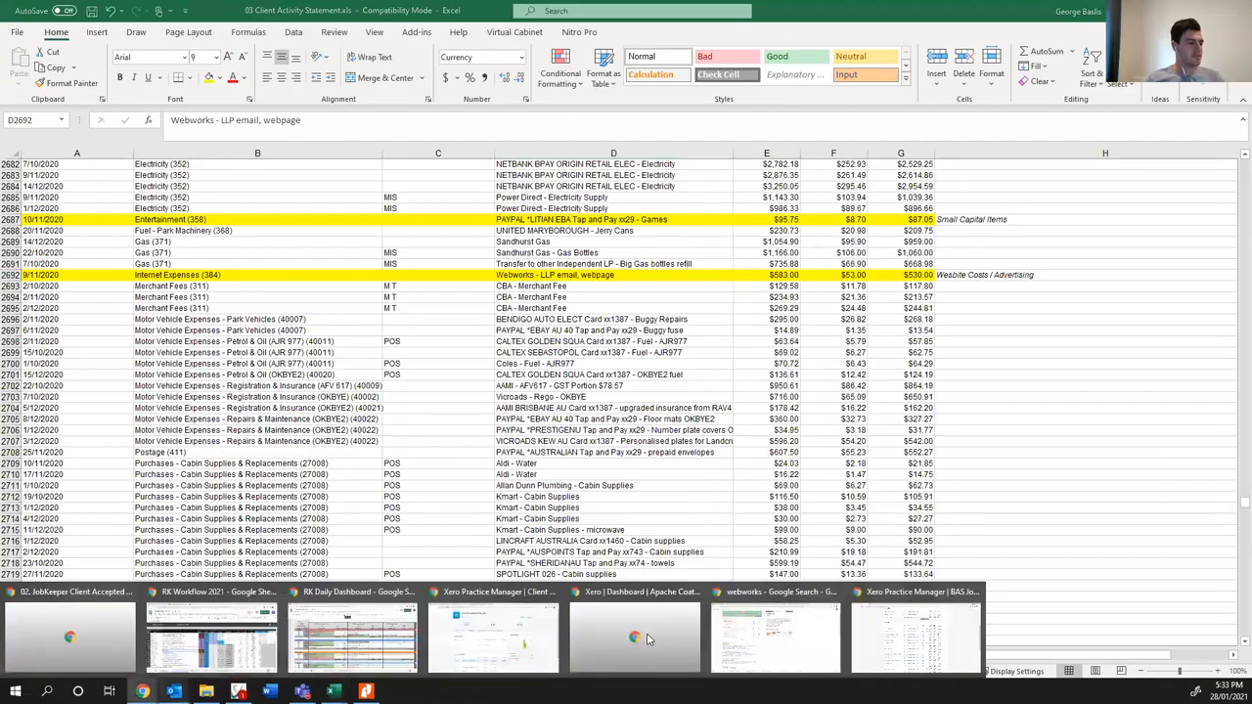
left_click(789, 631)
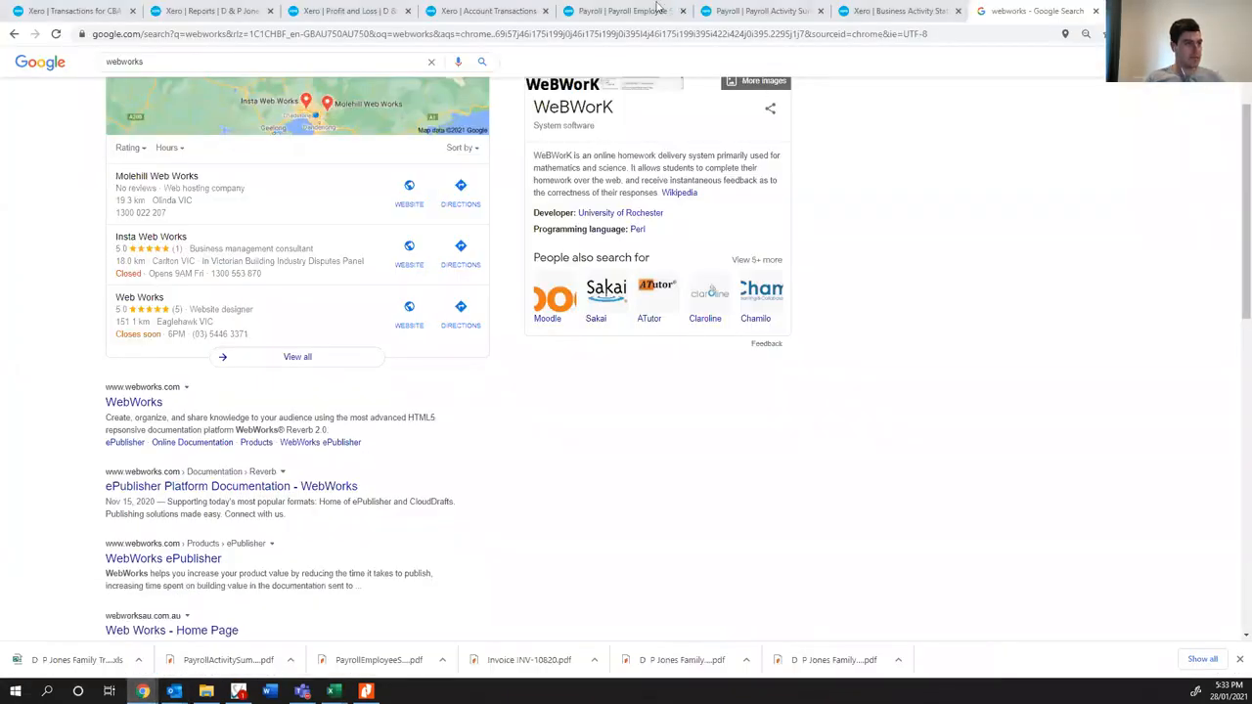
left_click(486, 11)
scroll(665, 300, "up", 3)
left_click(475, 180)
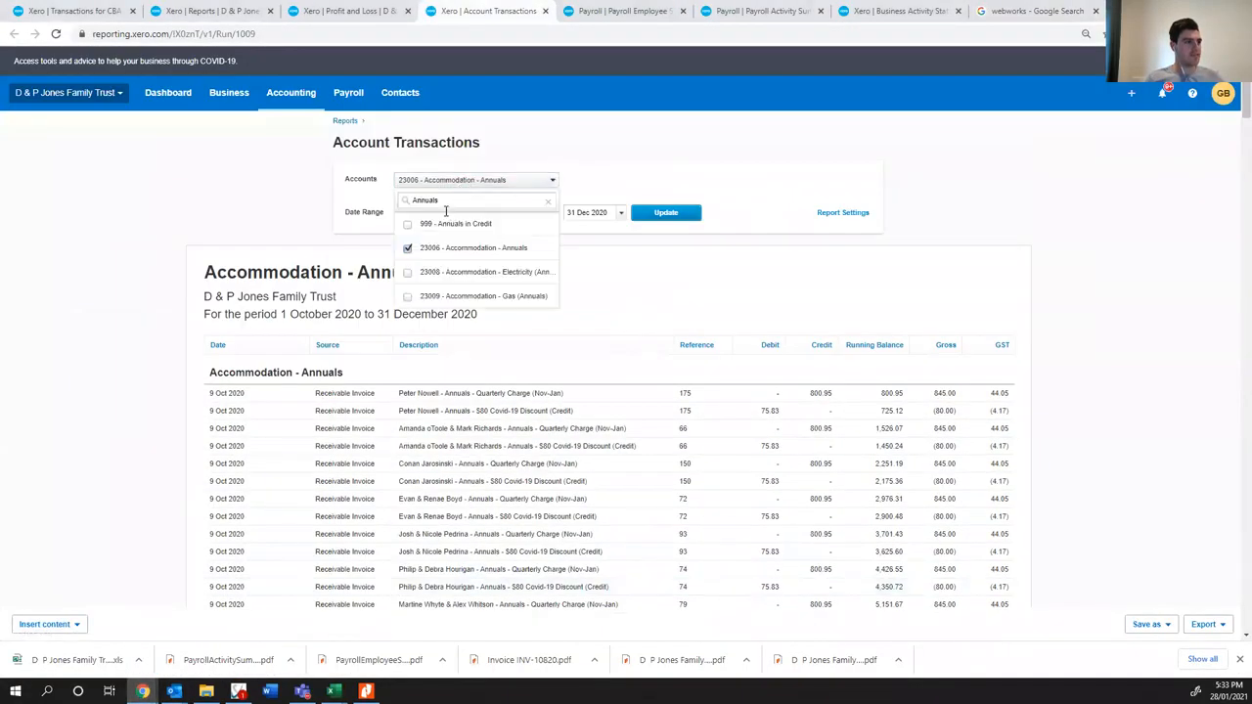
left_click(435, 246)
double_click(425, 200)
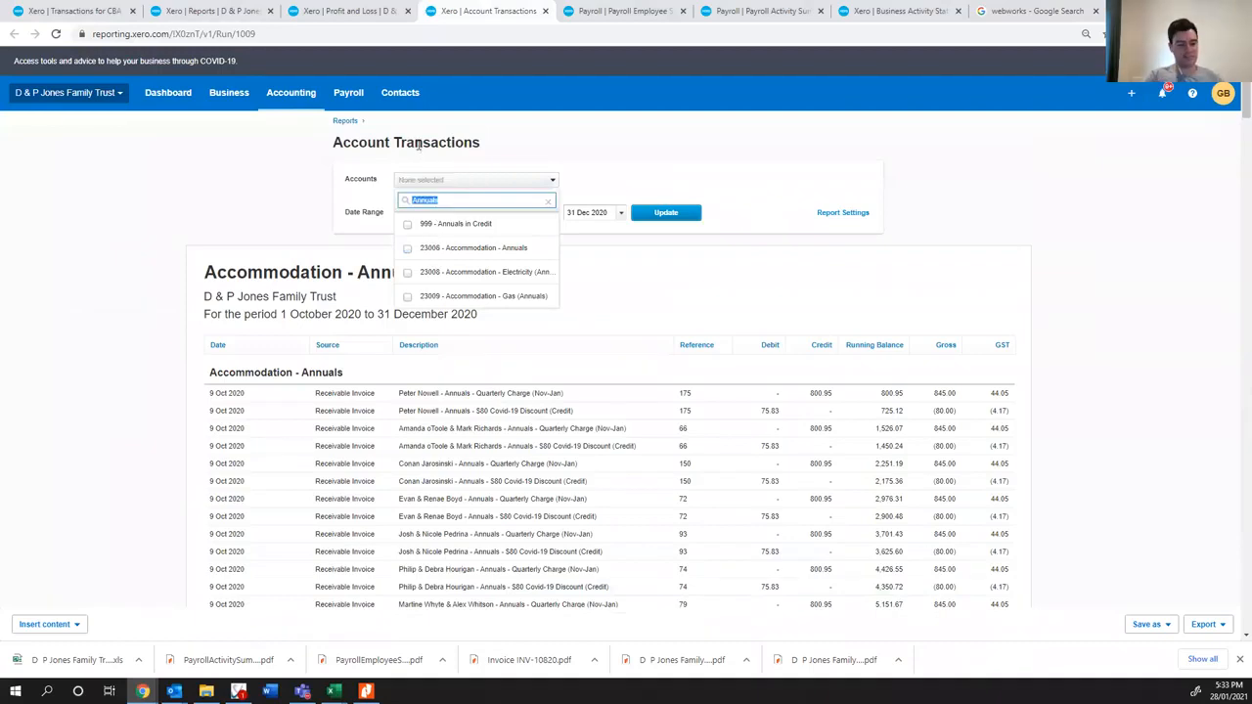
type("intern")
left_click(472, 226)
left_click(653, 163)
left_click(654, 212)
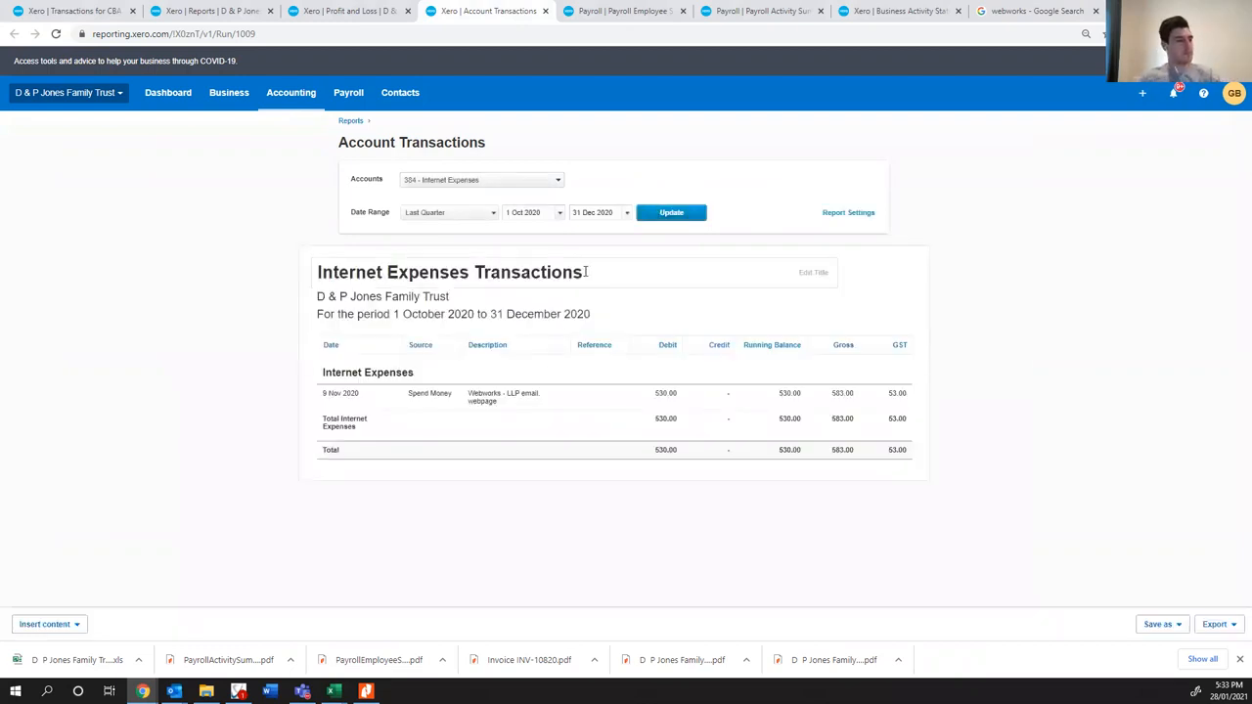
- Open the Webworks spend money transaction, check its reconciled statement line details, and return to the Account Transactions report
left_click(521, 399, "ctrl")
left_click(574, 14)
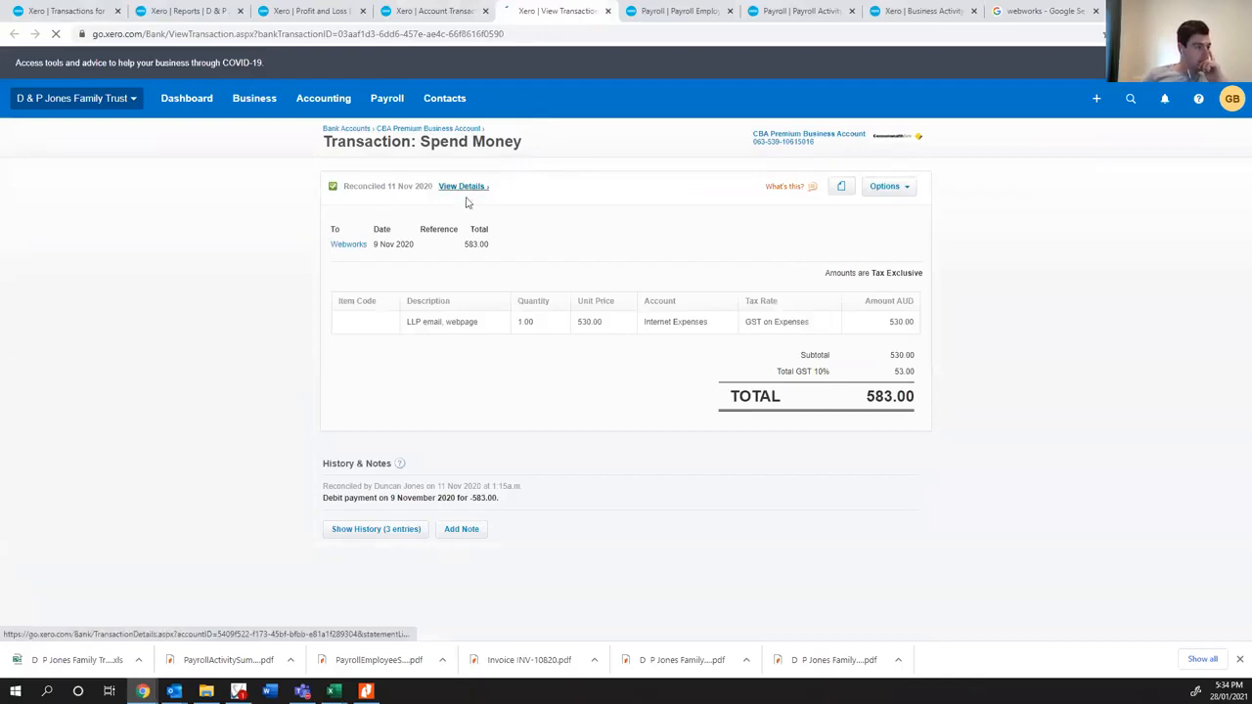
left_click(466, 193)
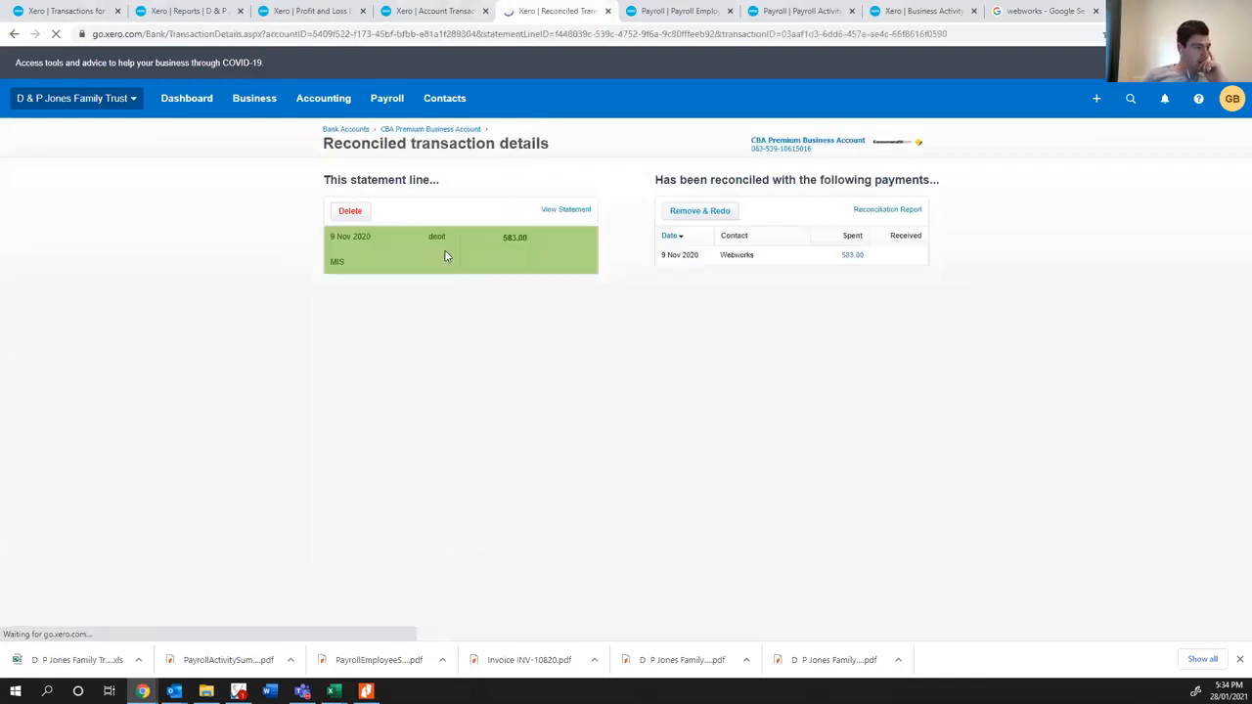
left_click(436, 12)
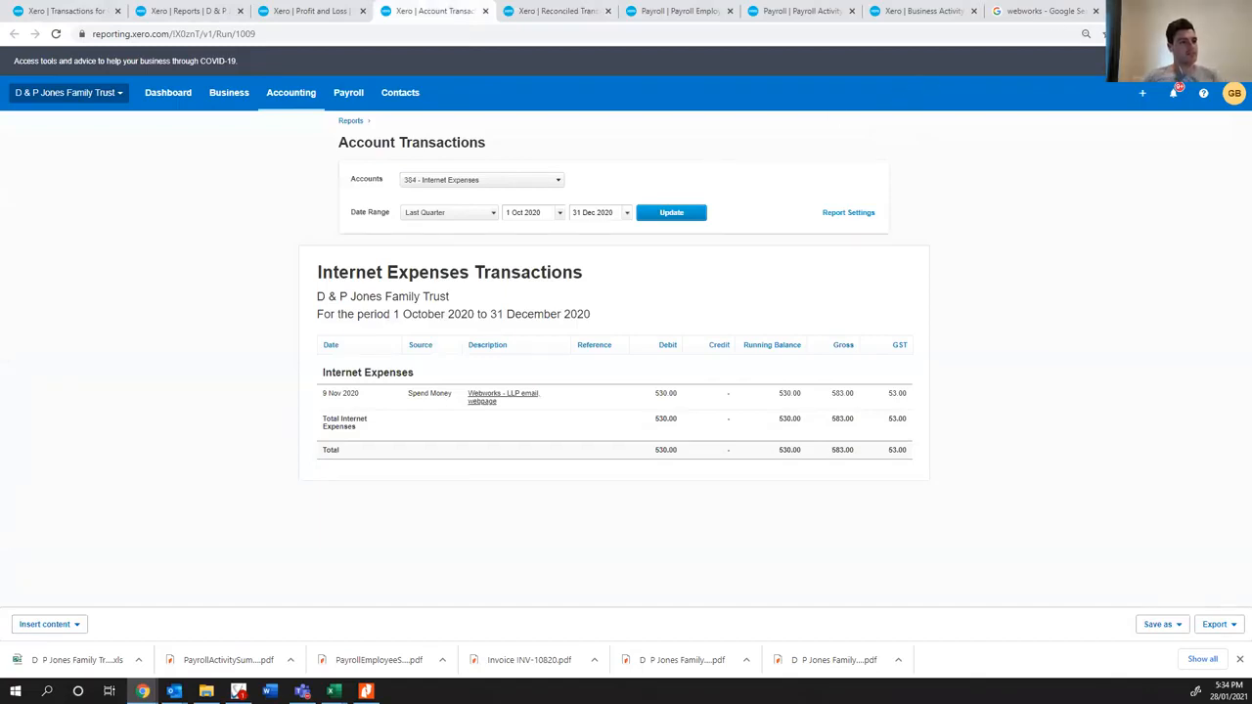
- Refine the web search to "webworks webpage", check what the supplier does, and close the spare blank tab
key("ctrl+t")
left_click(929, 10)
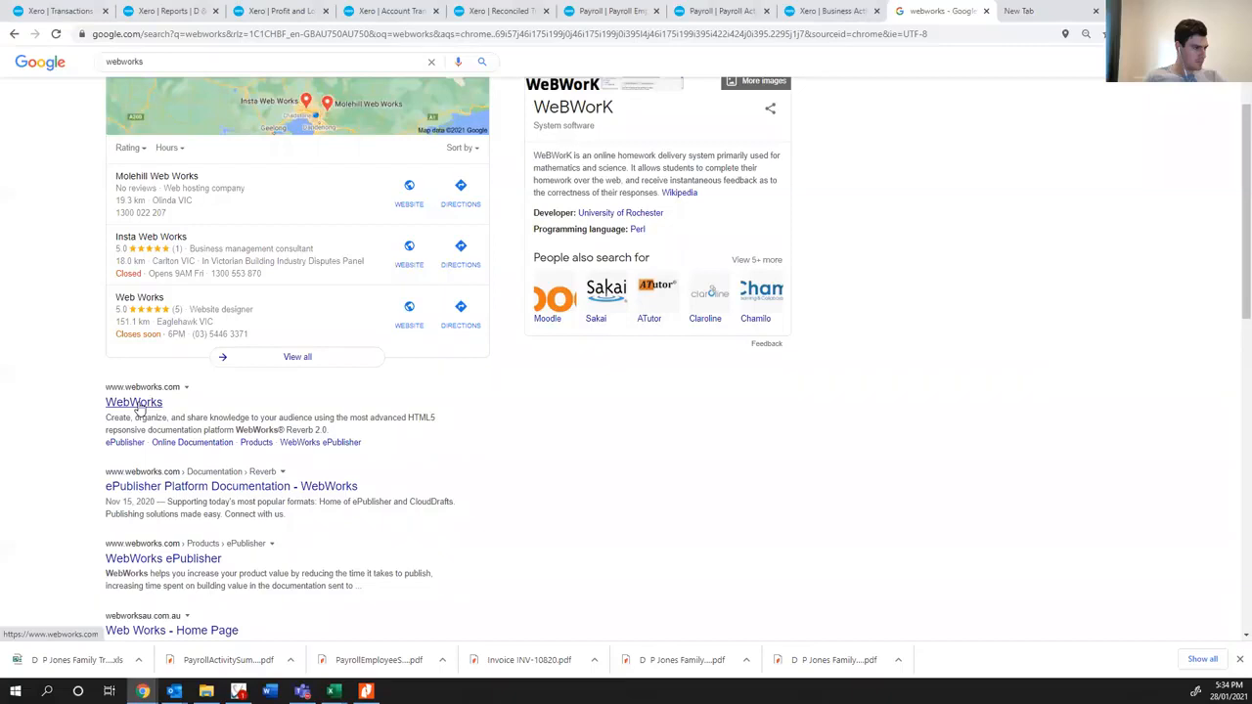
scroll(139, 409, "up", 2)
left_click(237, 71)
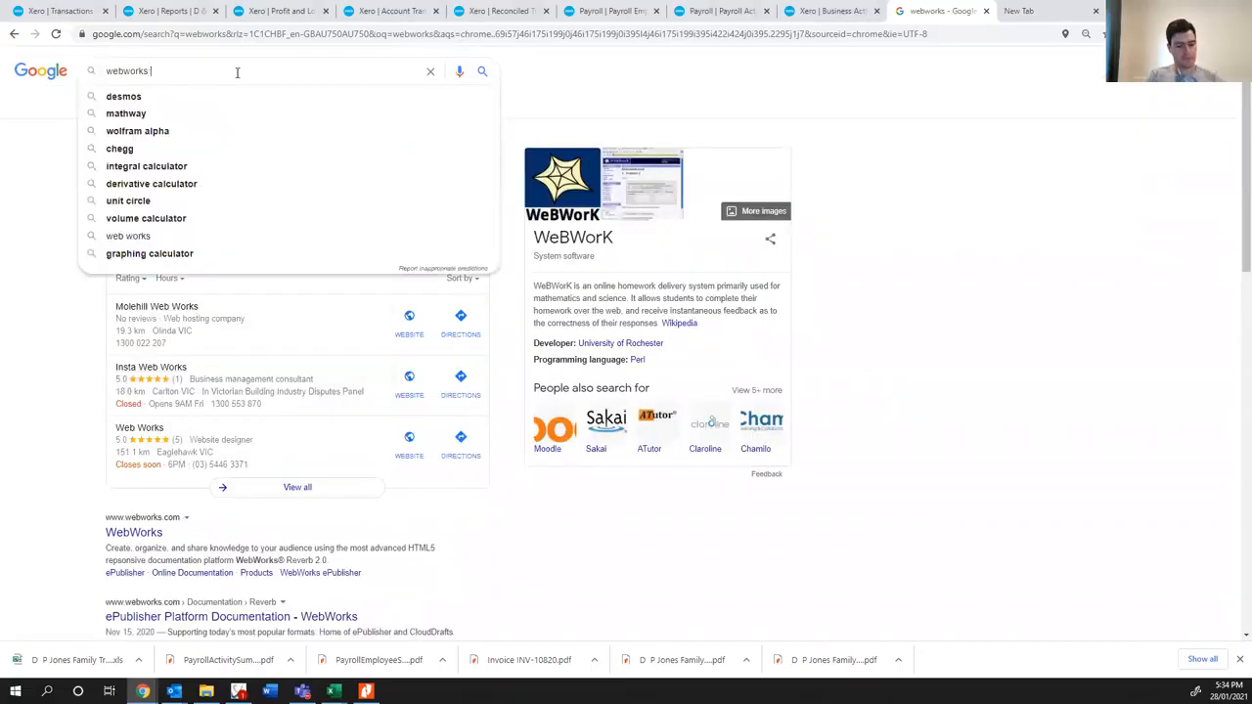
type("webpage")
key("Return")
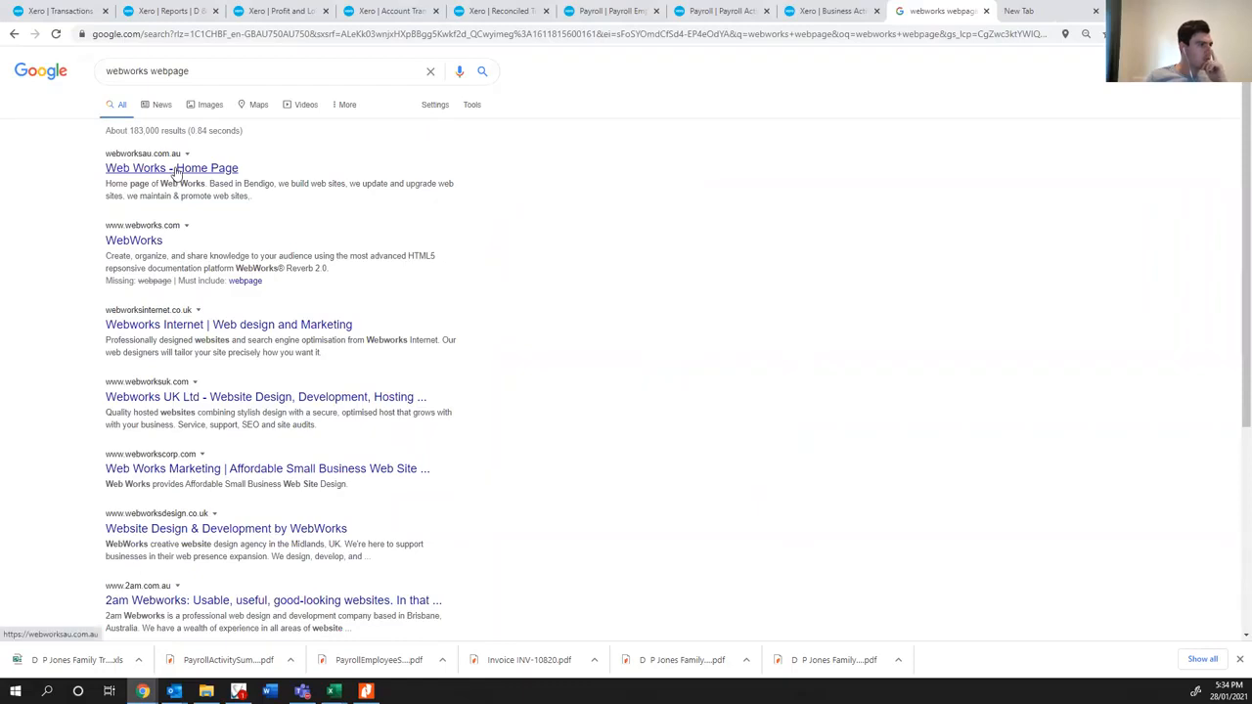
left_click(1074, 13)
left_click(1095, 11)
- Switch back to the GST Audit Report in Excel and review the motor vehicle expense rows below the Webworks entry
key("alt+Tab")
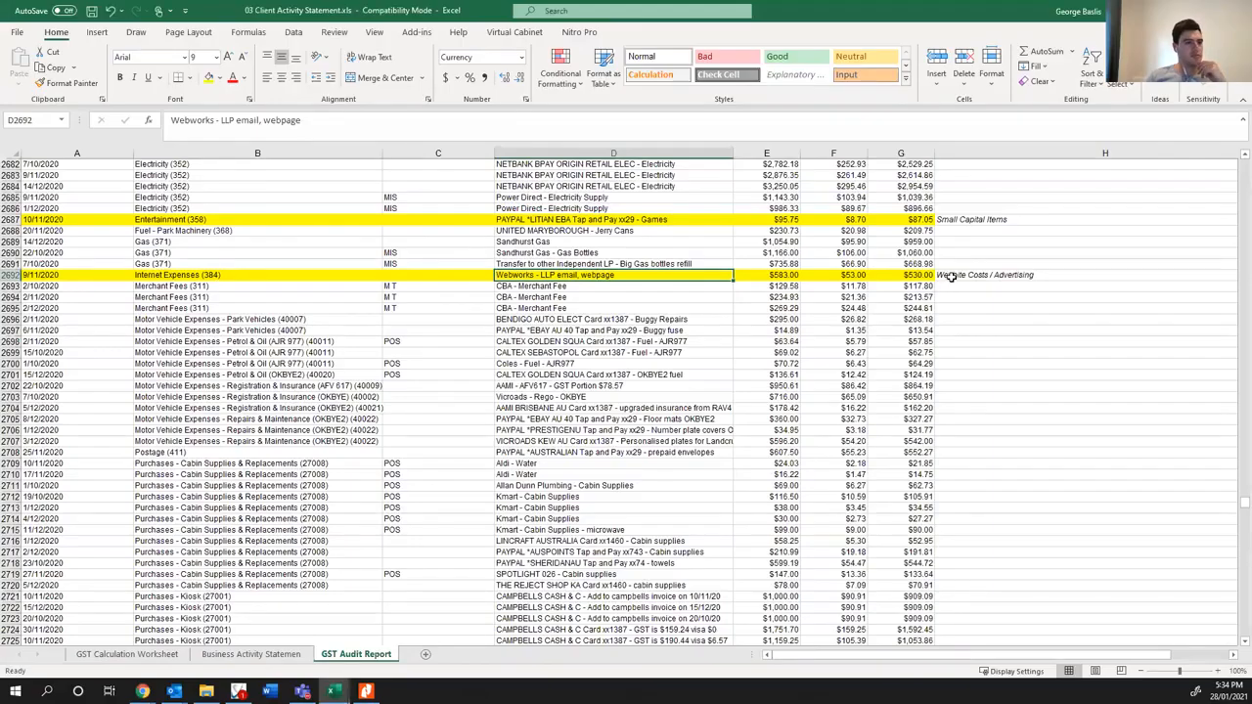
left_click(951, 276)
left_click(453, 326)
left_click(313, 319)
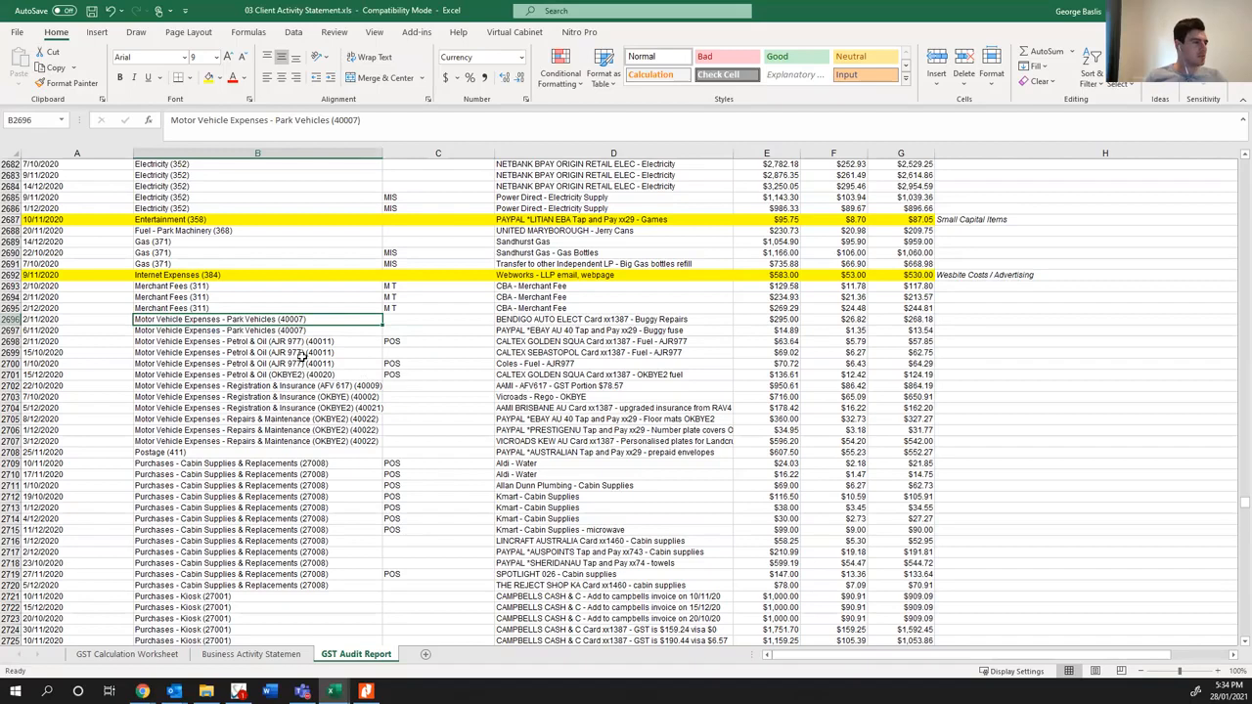
key("alt+Tab")
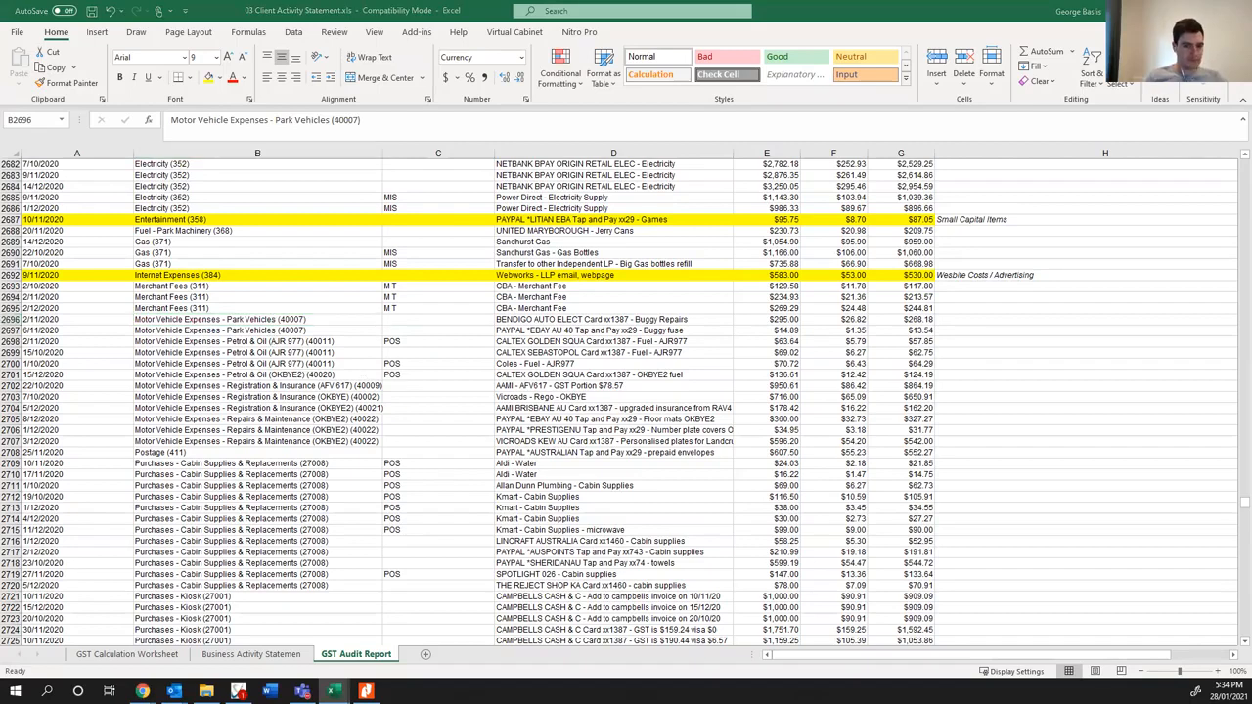
key("alt+Tab")
scroll(220, 327, "down", 2)
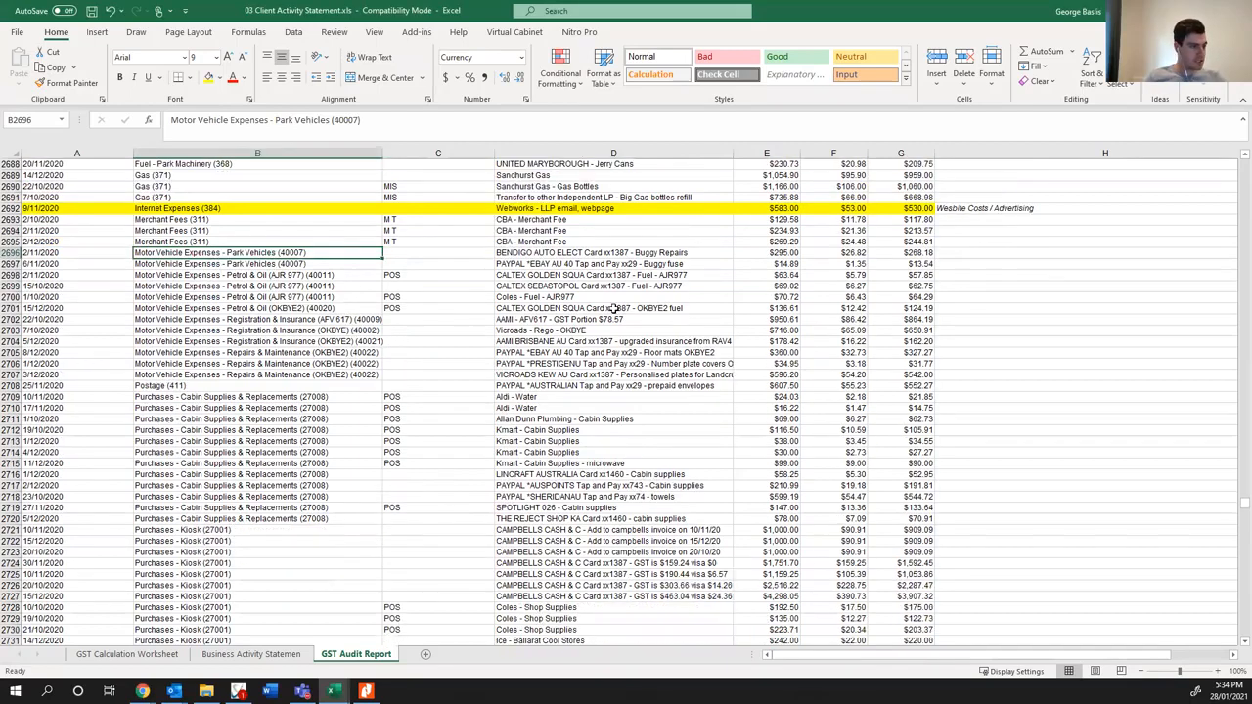
left_click(603, 295)
left_click(567, 319)
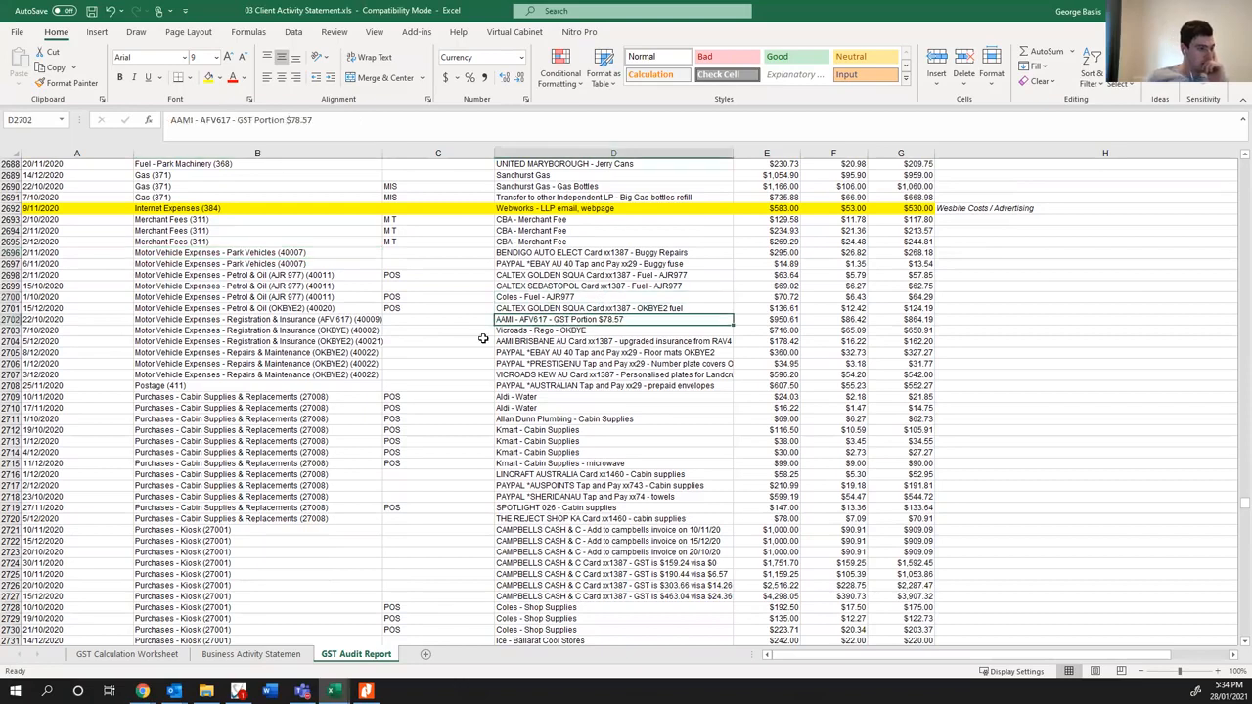
- Fill the three Motor Vehicle Registration & Insurance rows, 2702 to 2704, with blue from the date through the net amount
left_click_drag(63, 320, 914, 341)
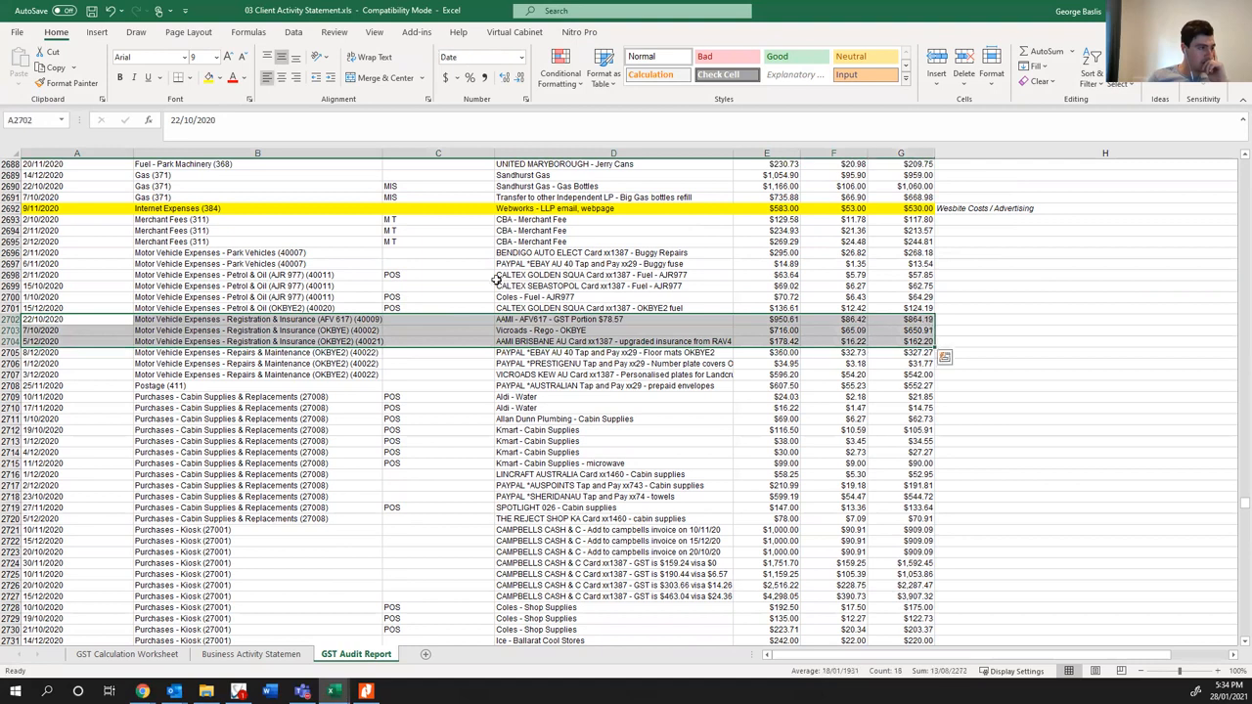
left_click(220, 79)
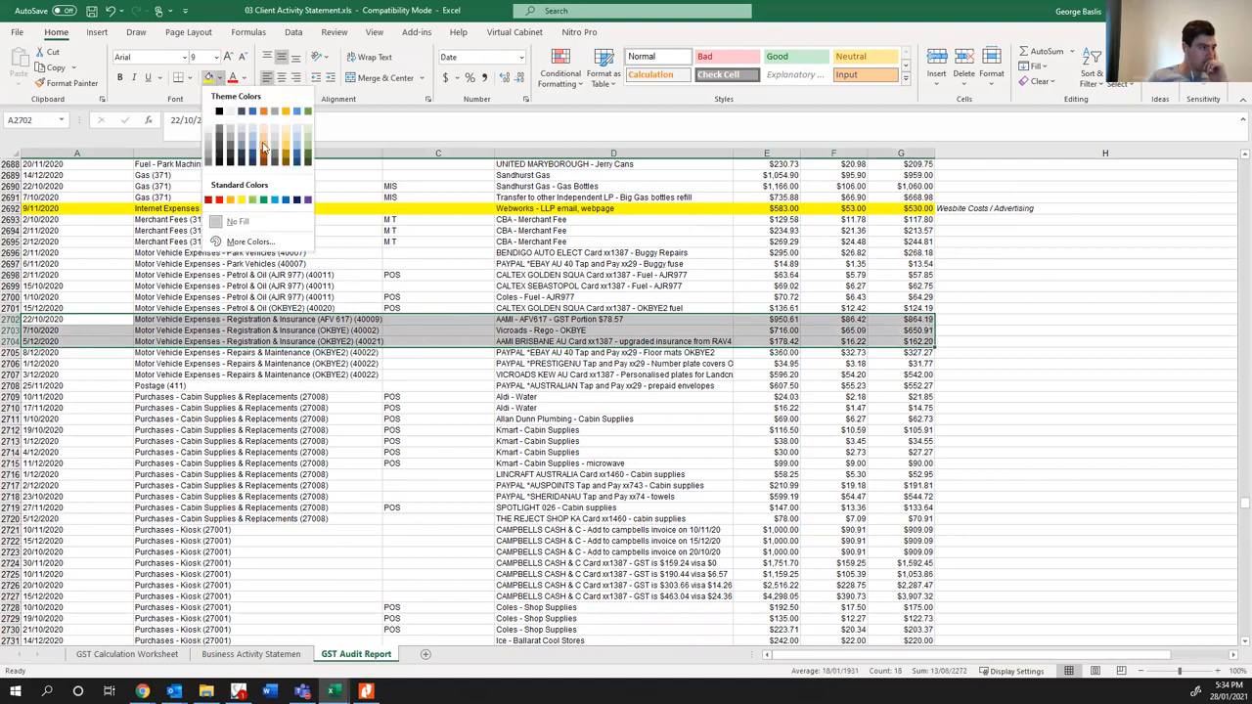
left_click(262, 147)
- Compare the descriptions and amounts of the blue AAMI and Vicroads registration and insurance entries
left_click(635, 321)
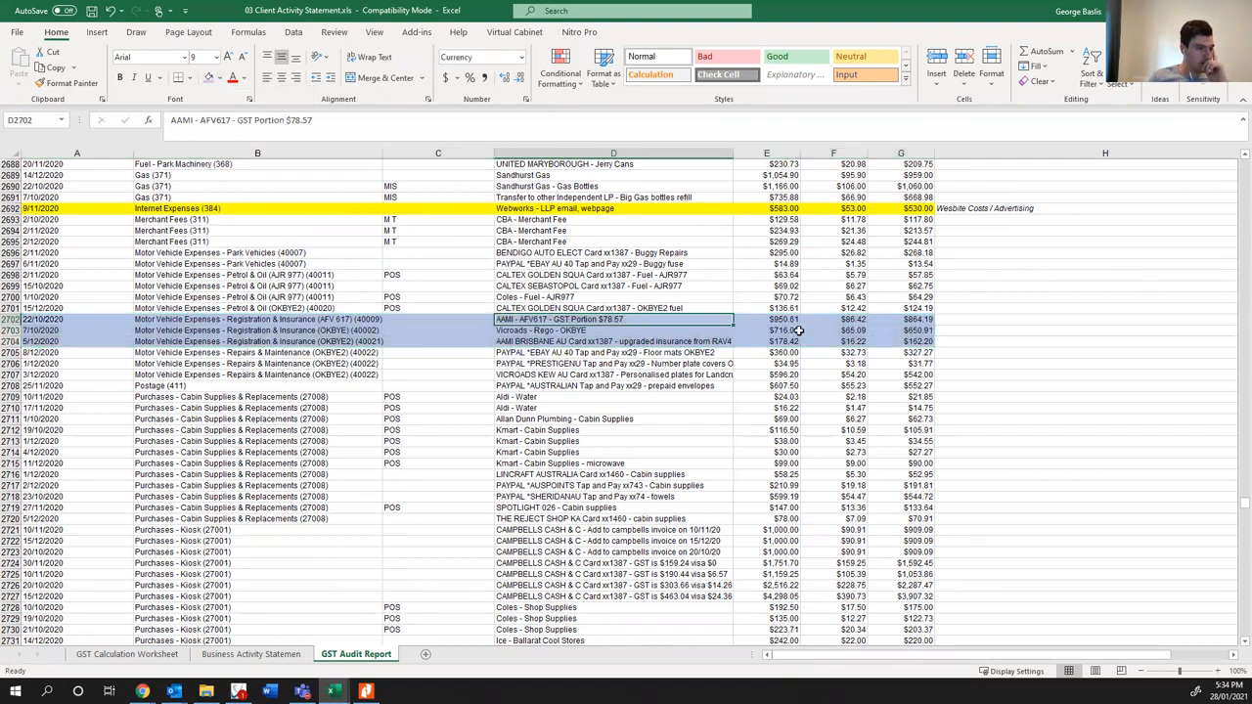
left_click(632, 330)
left_click(626, 318)
left_click(620, 331)
left_click(606, 341)
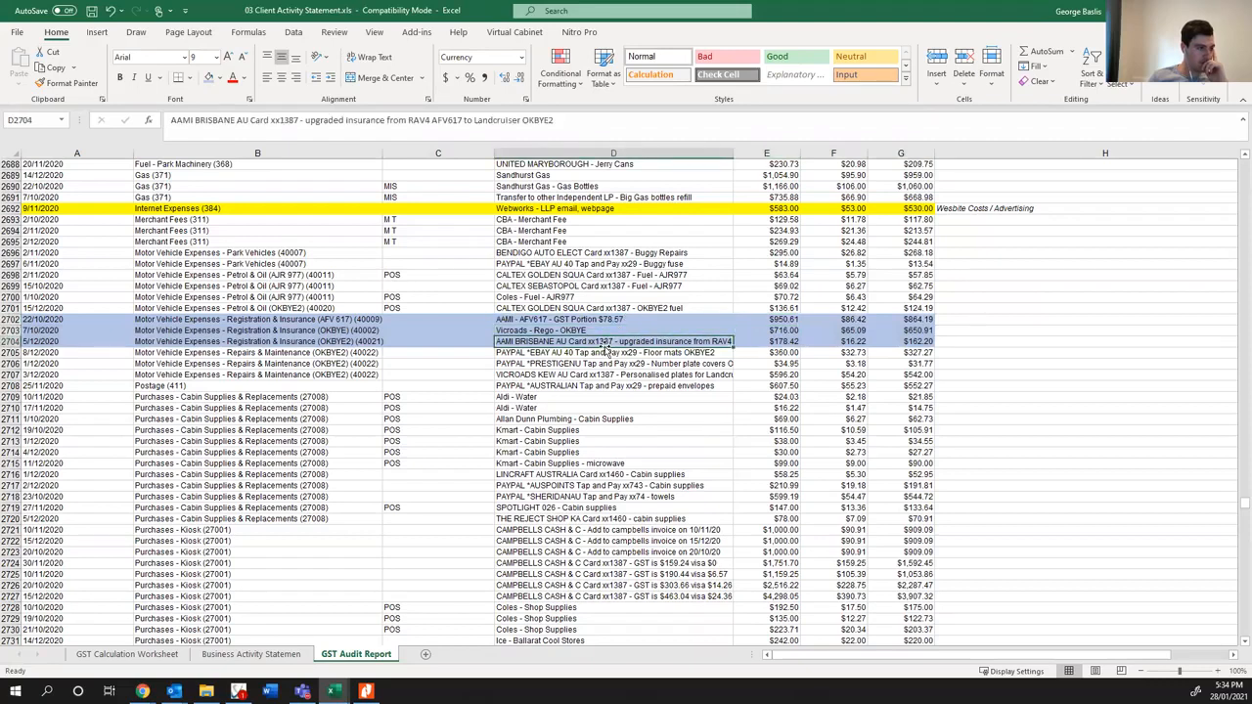
left_click(606, 330)
left_click(745, 330)
left_click(632, 341)
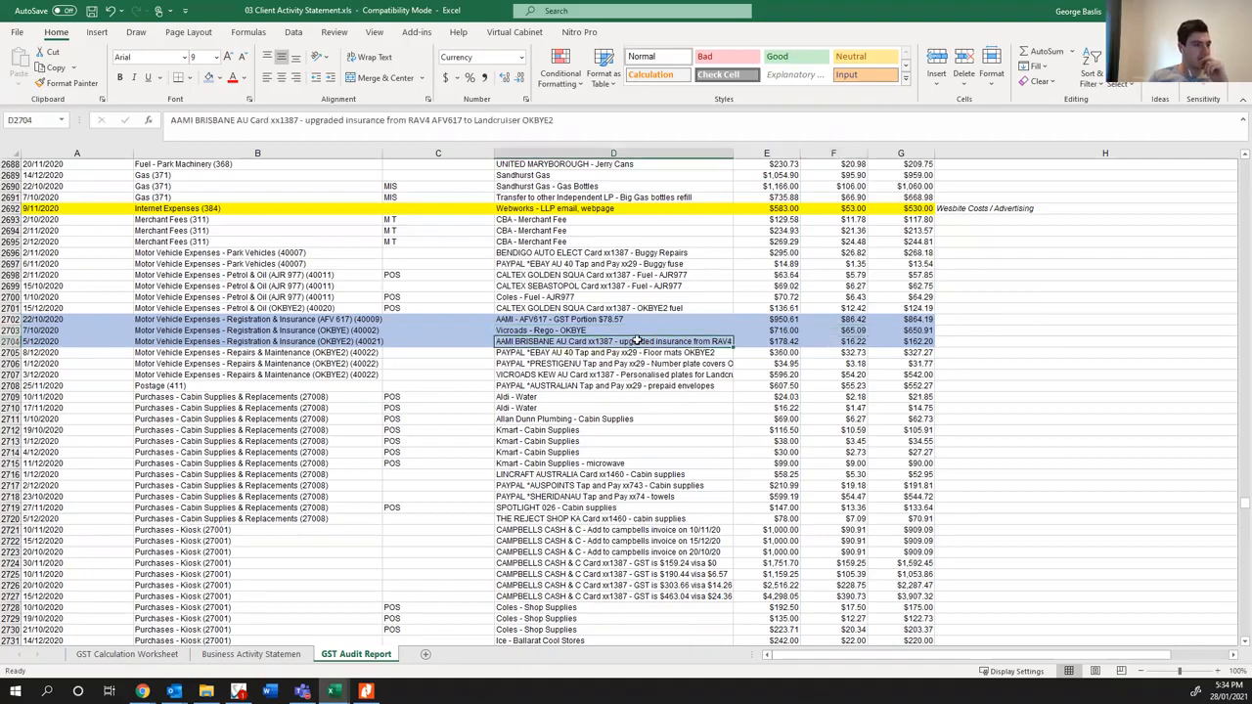
- Annotate the blue vehicle registration and insurance rows: "Adjust GST" for 2702, "pro rata GST" for 2703 and "ok" for 2704
left_click(827, 339)
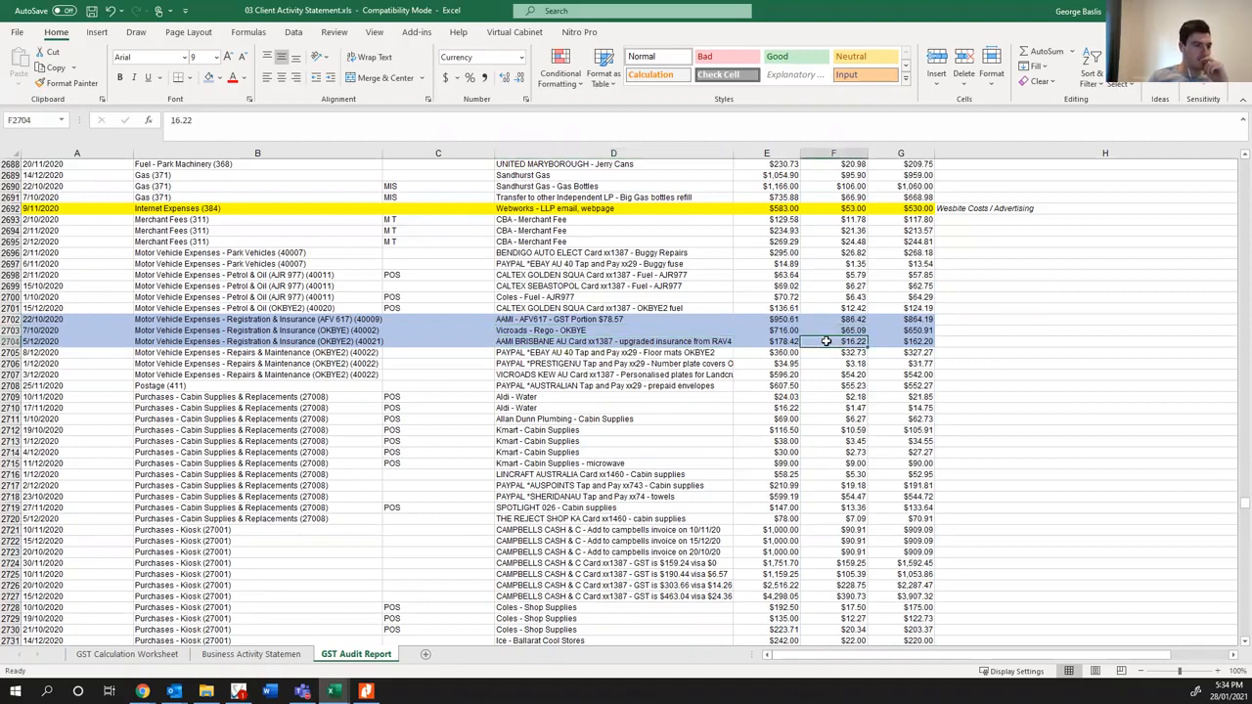
left_click(953, 342)
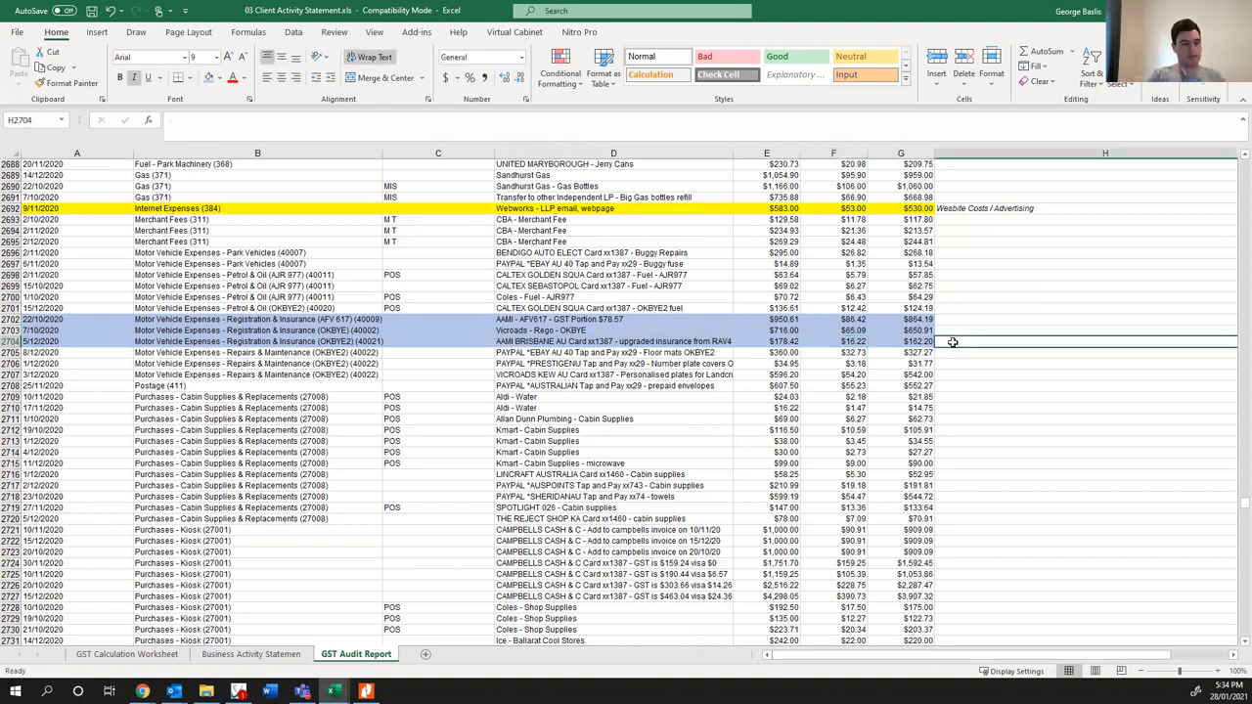
type("ok")
key("Up")
type("pro rata GST")
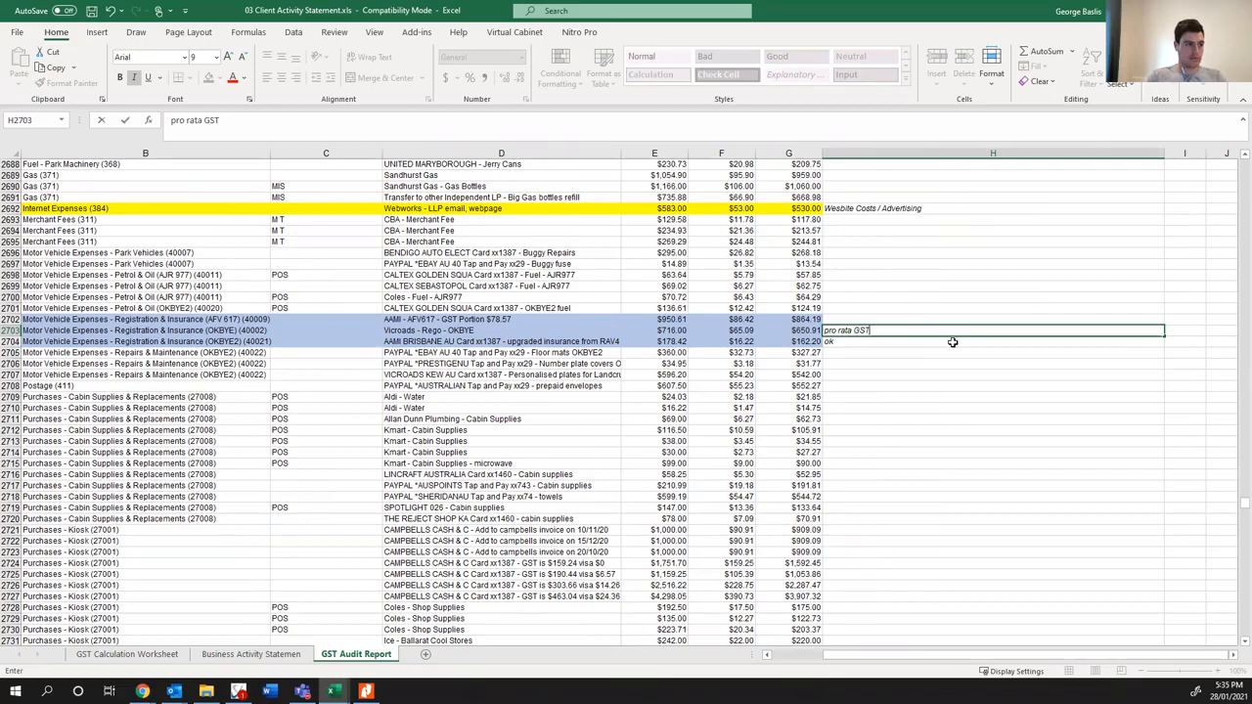
key("Up")
type("Adj")
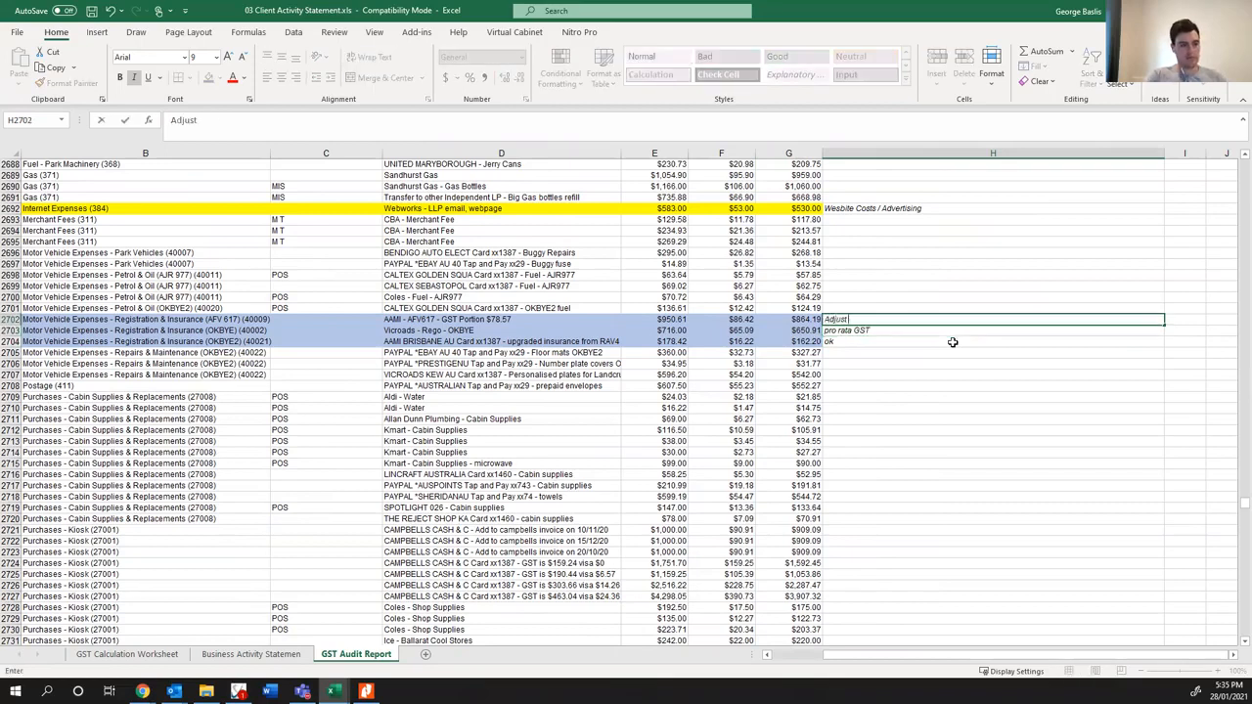
key("Return")
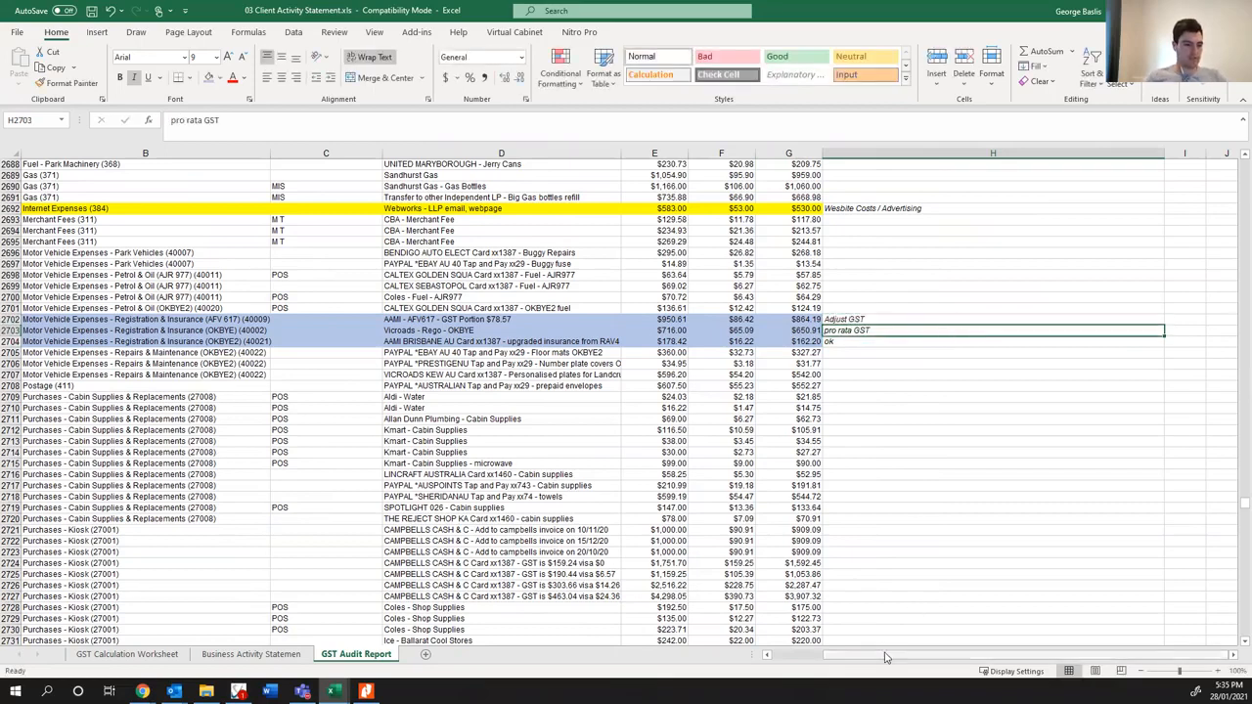
left_click_drag(885, 657, 831, 657)
- Review the account coding and descriptions of the OKBYE2 Repairs & Maintenance rows 2705 to 2707 and the postage row beneath
scroll(473, 535, "down", 3)
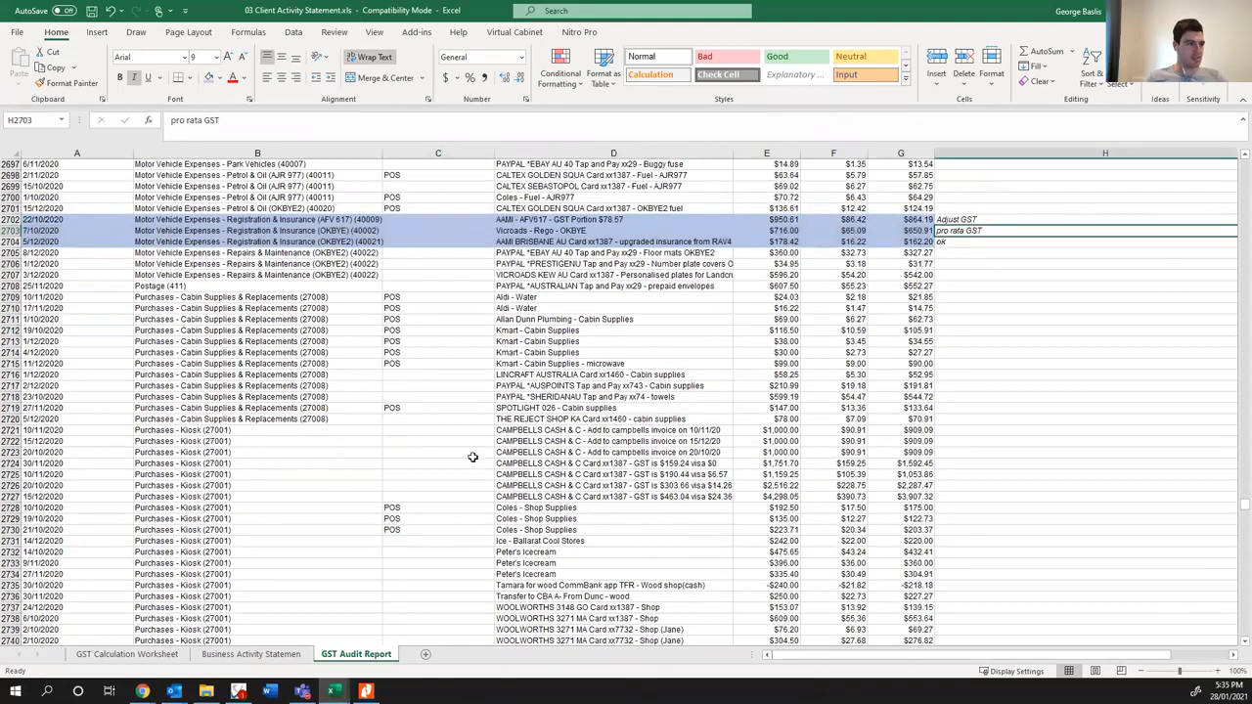
left_click(568, 286)
left_click(575, 265)
left_click(573, 254)
left_click(274, 254)
left_click(267, 264)
left_click(264, 276)
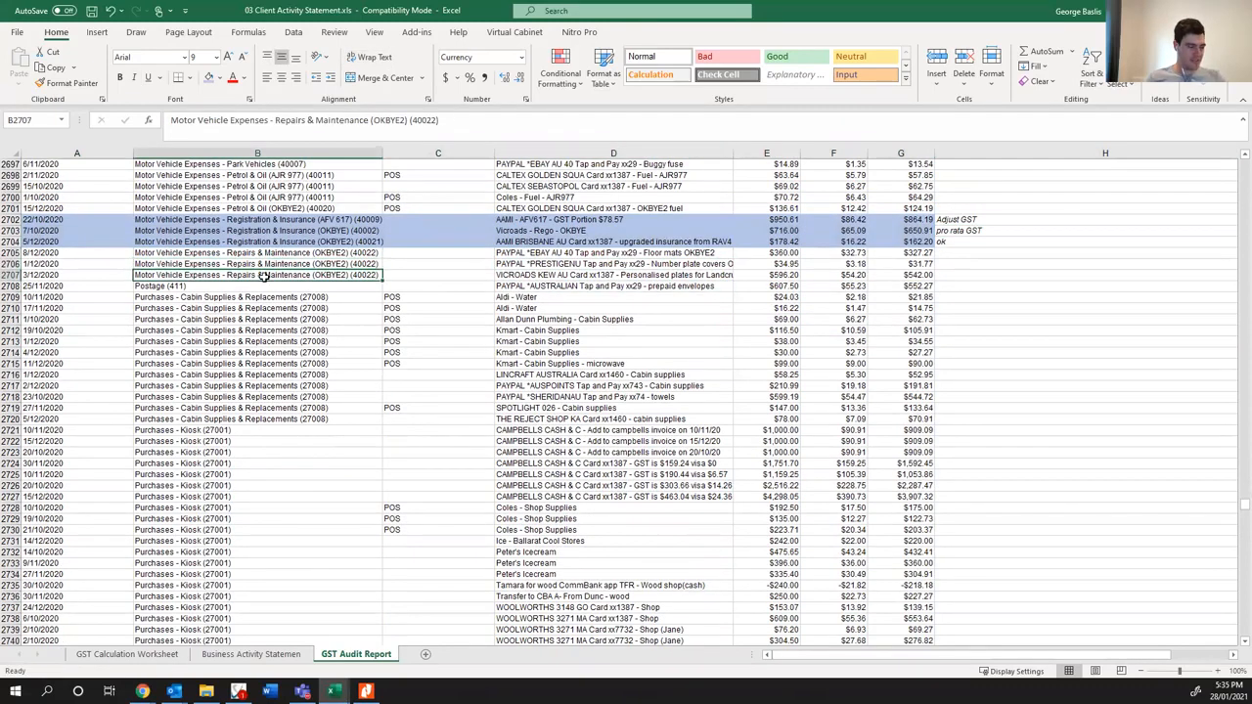
scroll(267, 296, "down", 1)
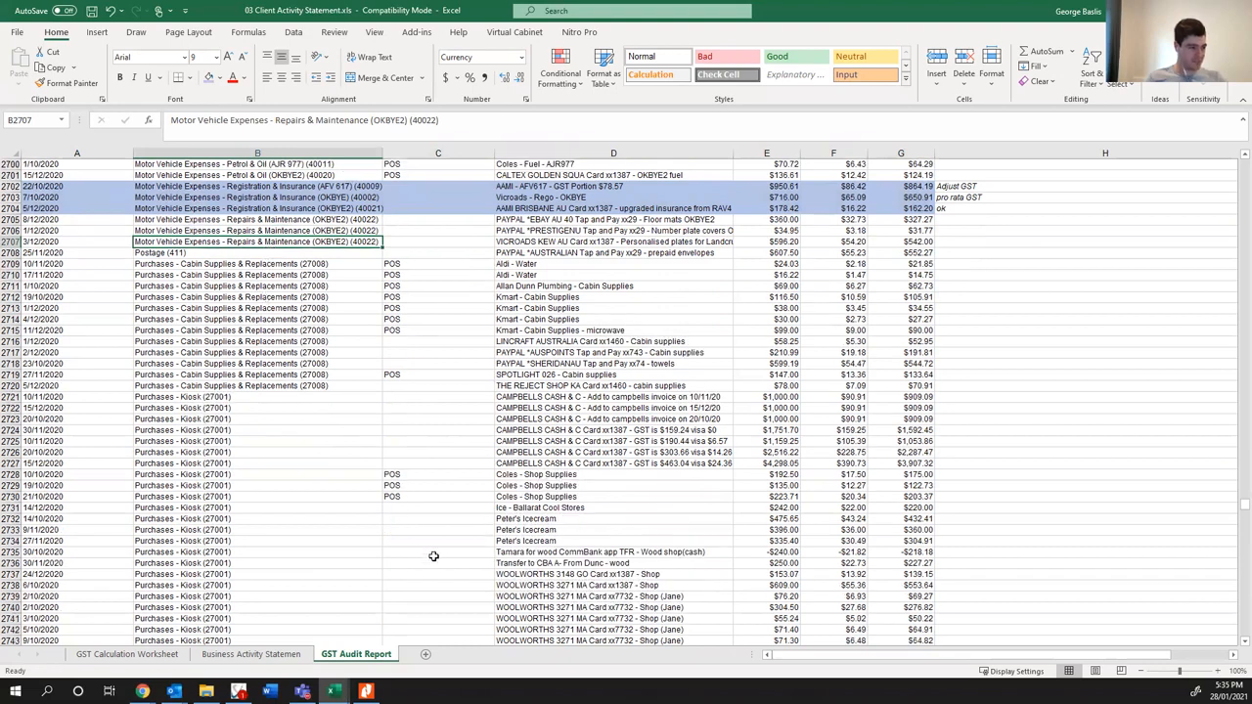
left_click(158, 398)
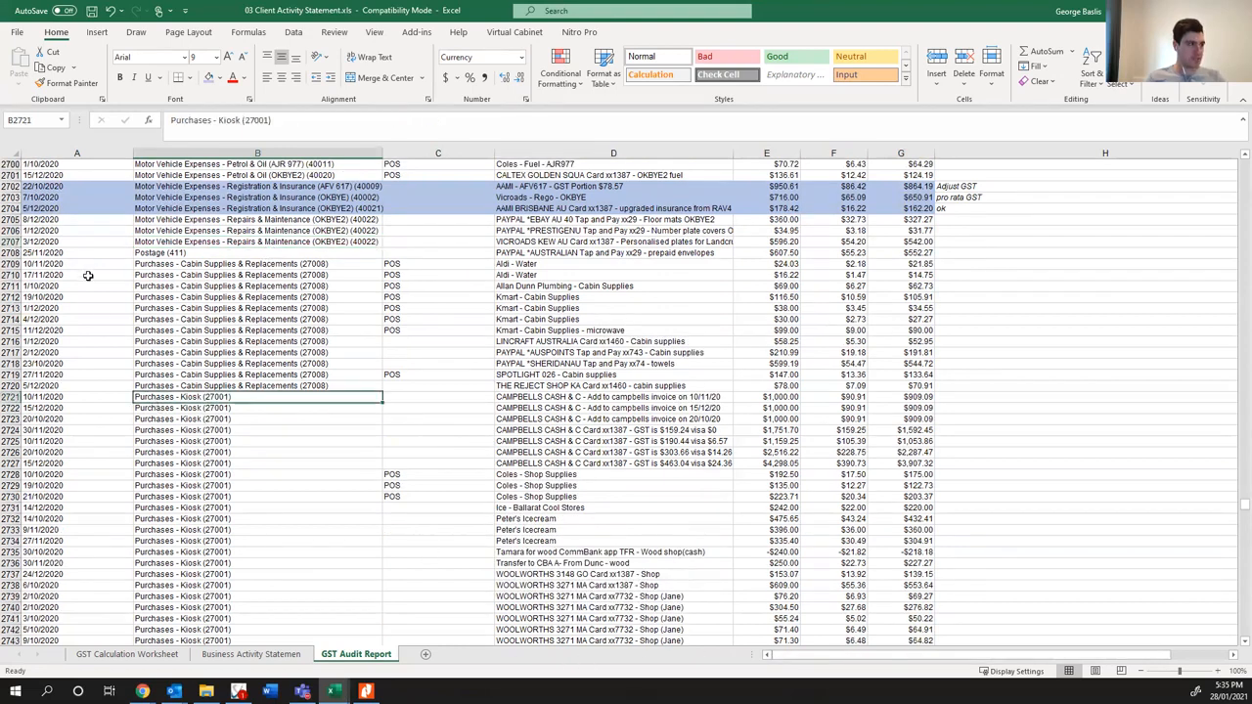
scroll(311, 388, "up", 2)
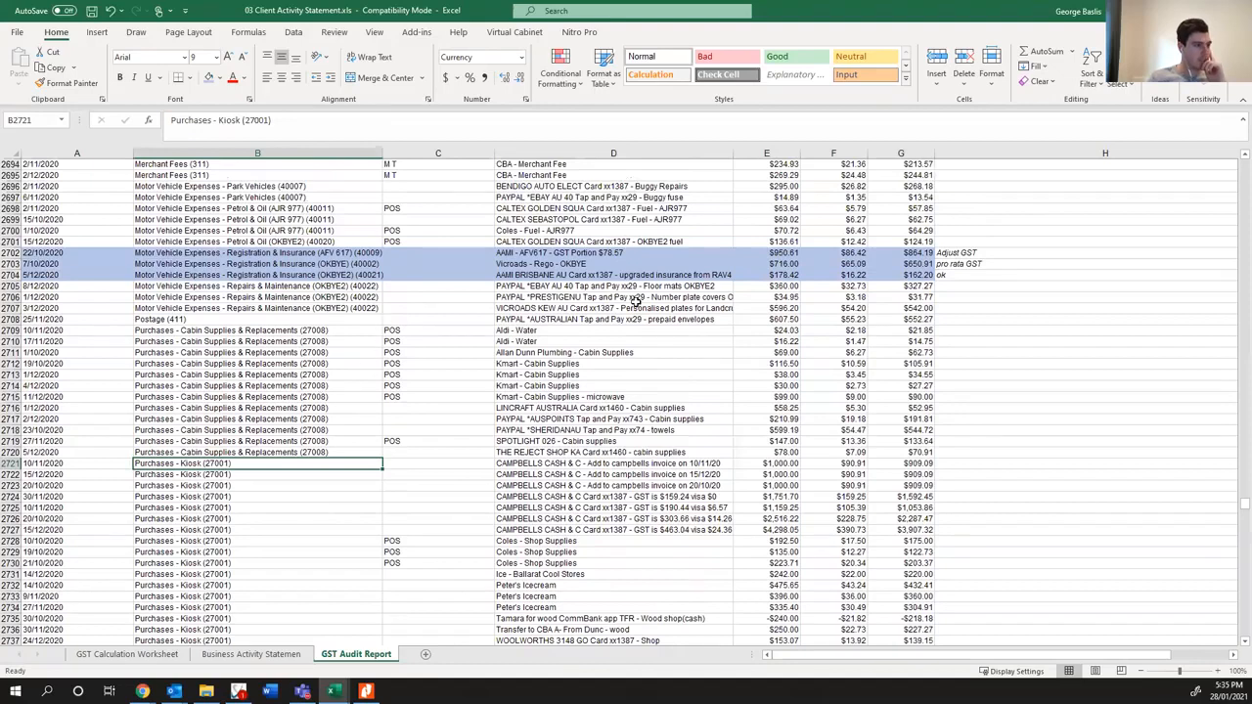
- Check the descriptions from the floor mats and number plate entries through the prepaid envelopes and Aldi cabin supplies purchases
left_click(323, 278)
left_click(563, 285)
left_click(562, 297)
left_click(560, 308)
left_click(559, 319)
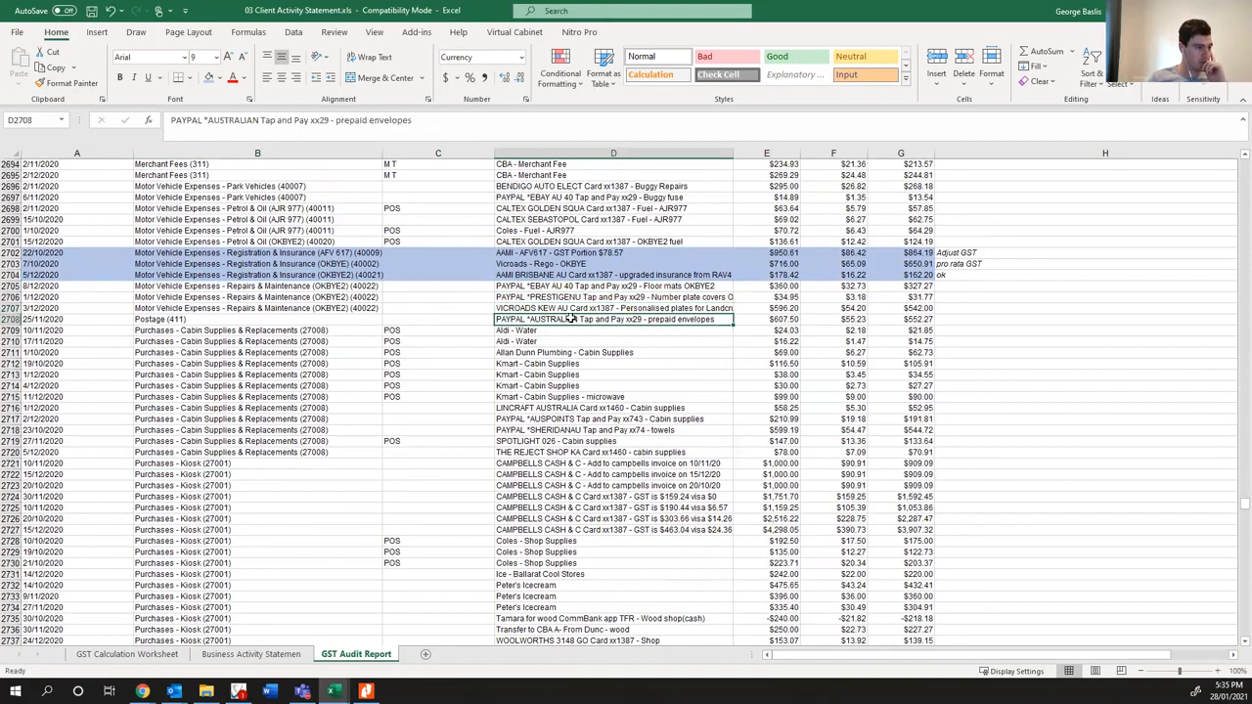
left_click(643, 308)
left_click(642, 324)
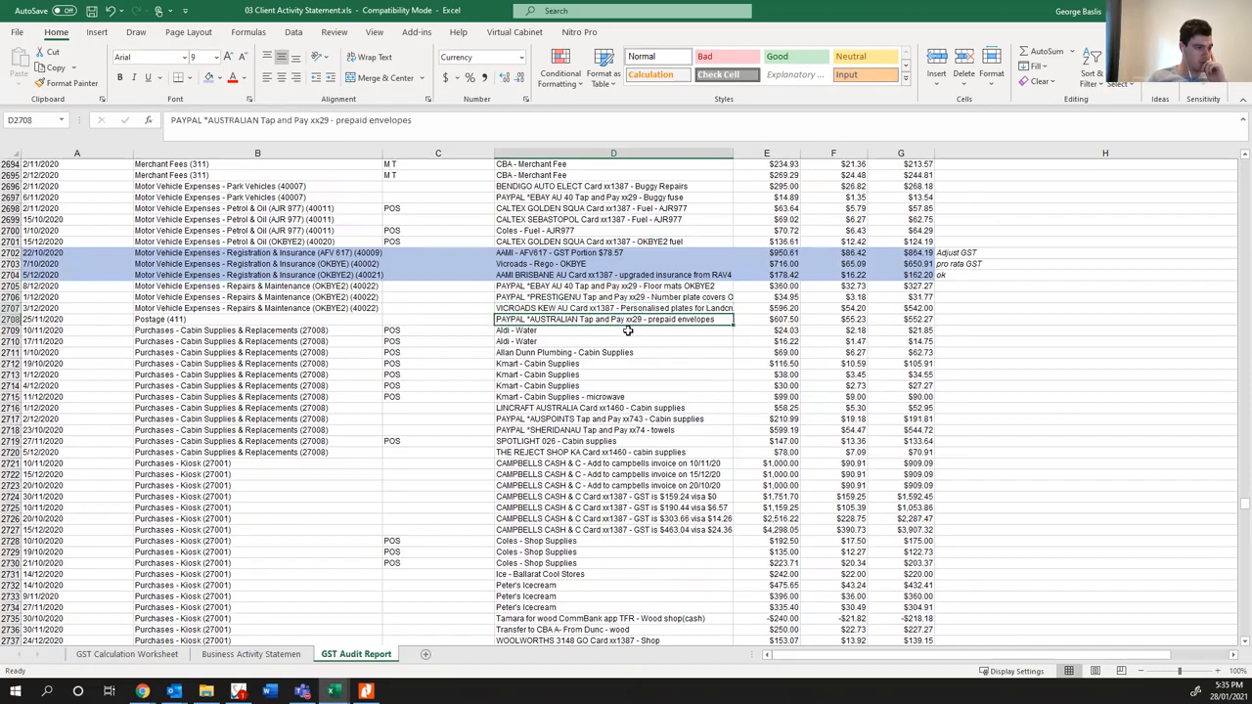
left_click(537, 332)
left_click(533, 342)
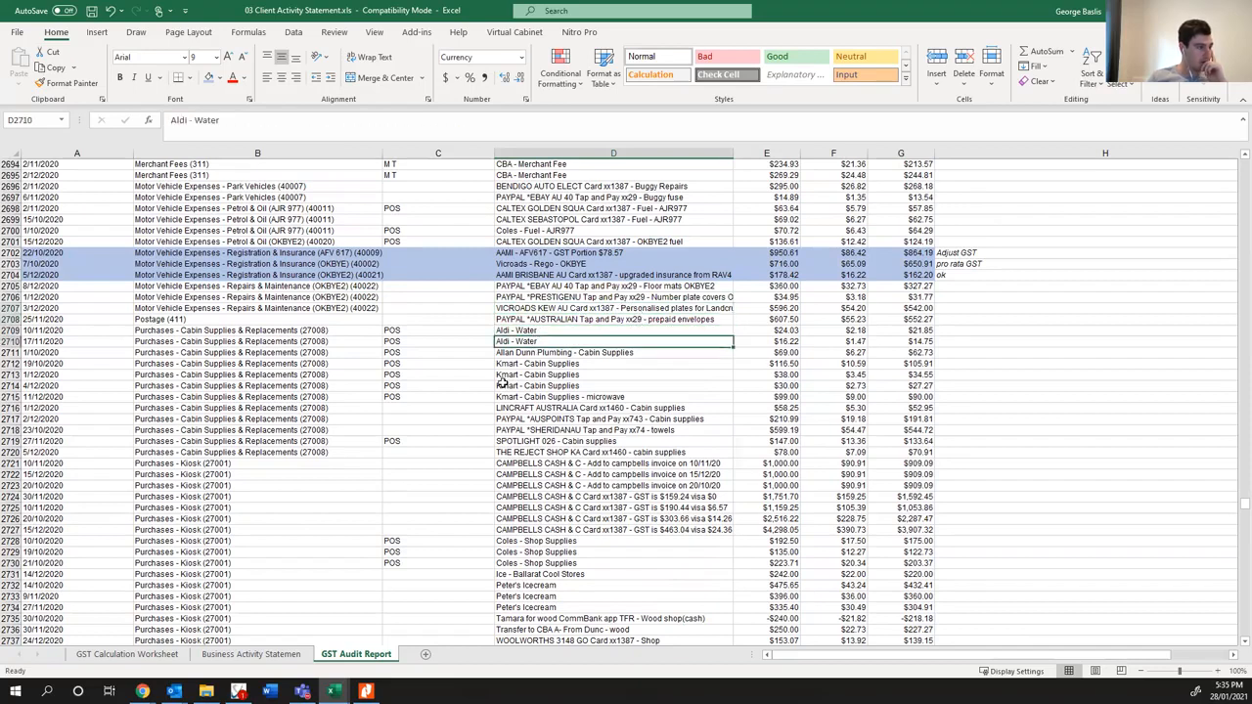
- Fill all the Purchases - Kiosk rows, 2721 to 2784, with yellow from the date through the net amount
scroll(498, 385, "down", 1)
scroll(499, 354, "down", 4)
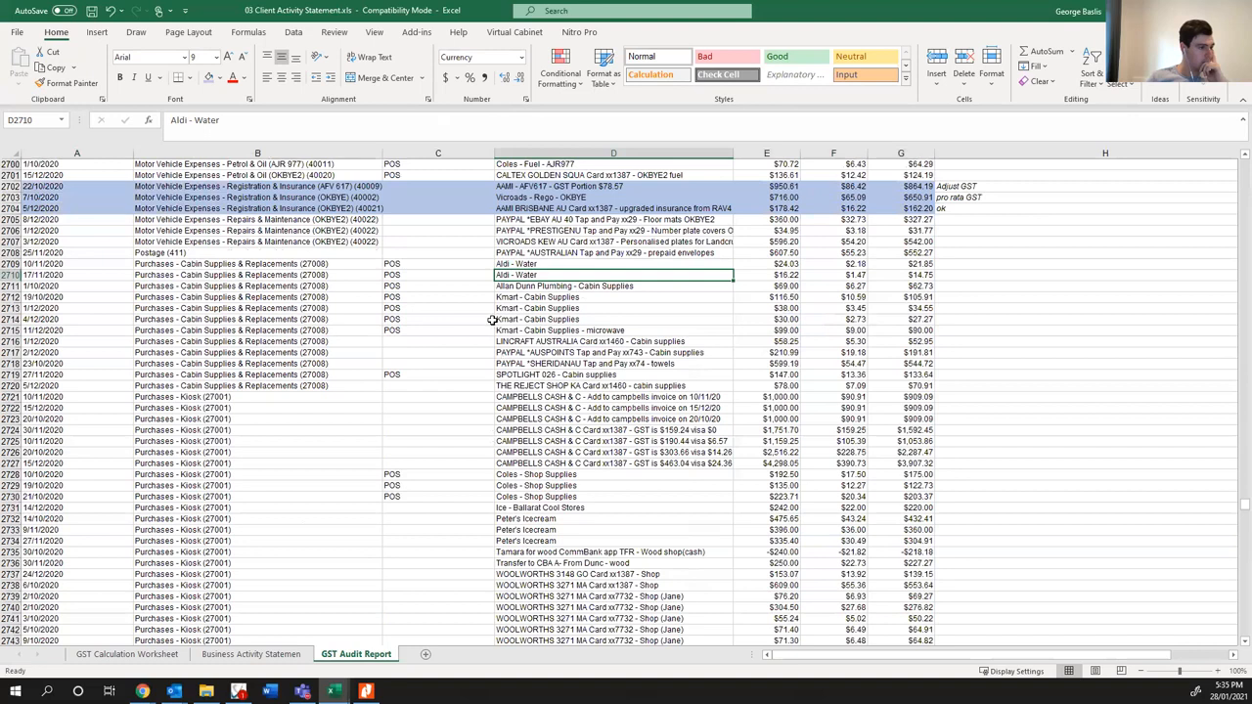
scroll(474, 326, "up", 2)
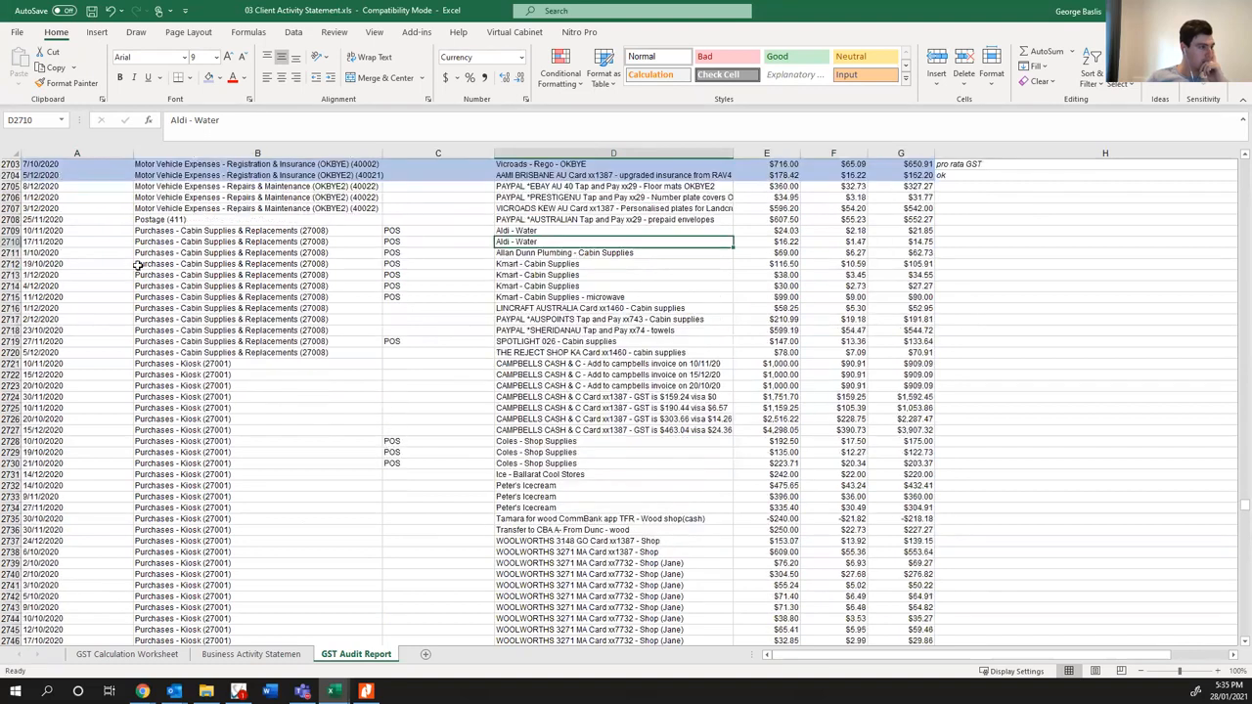
left_click_drag(89, 365, 908, 253)
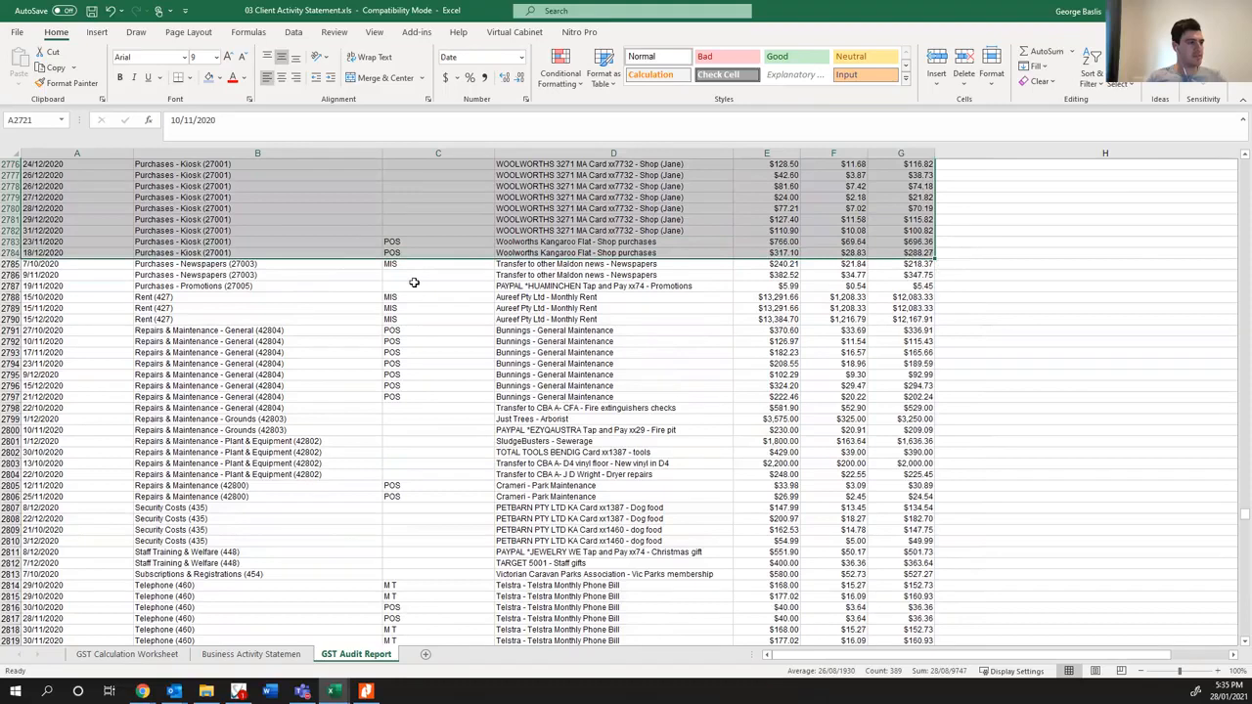
scroll(414, 280, "up", 20)
left_click(219, 78)
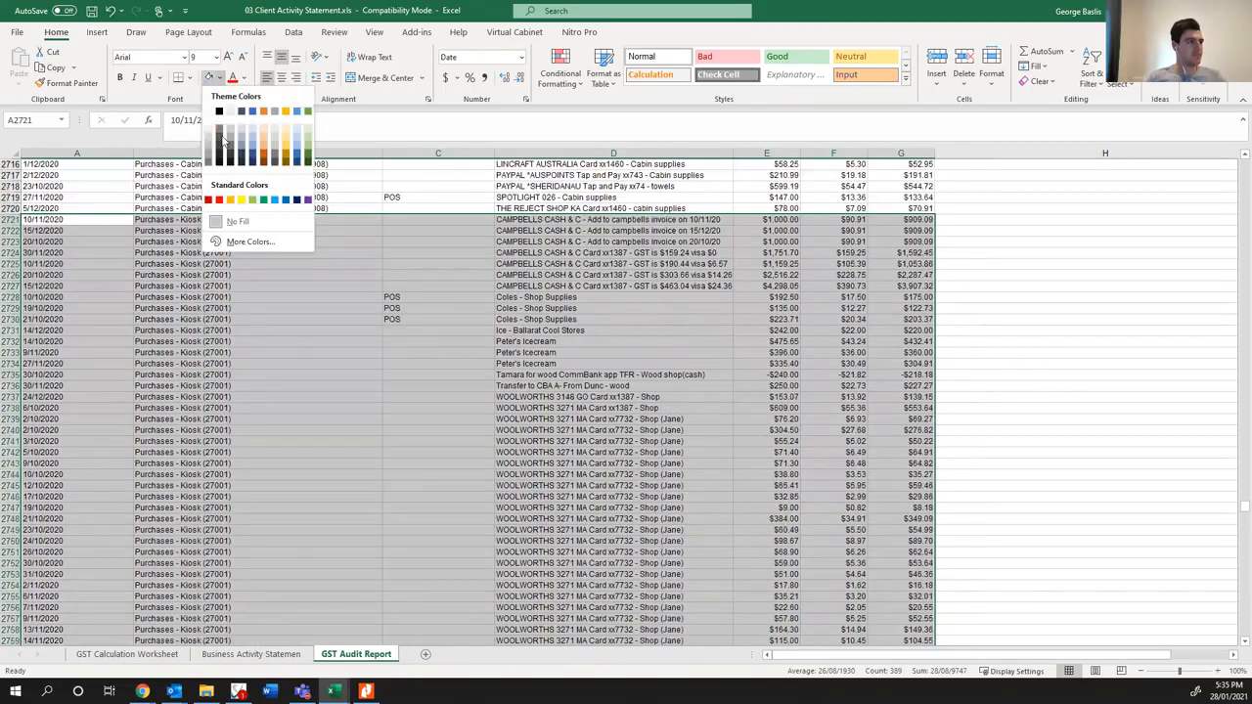
left_click(241, 199)
- Check the Campbells Cash & Carry kiosk entries and note "70/30 GST Split reminder" beside the first kiosk row, 2721
left_click(657, 231)
left_click(646, 266)
left_click(640, 296)
left_click(665, 285)
left_click(1039, 218)
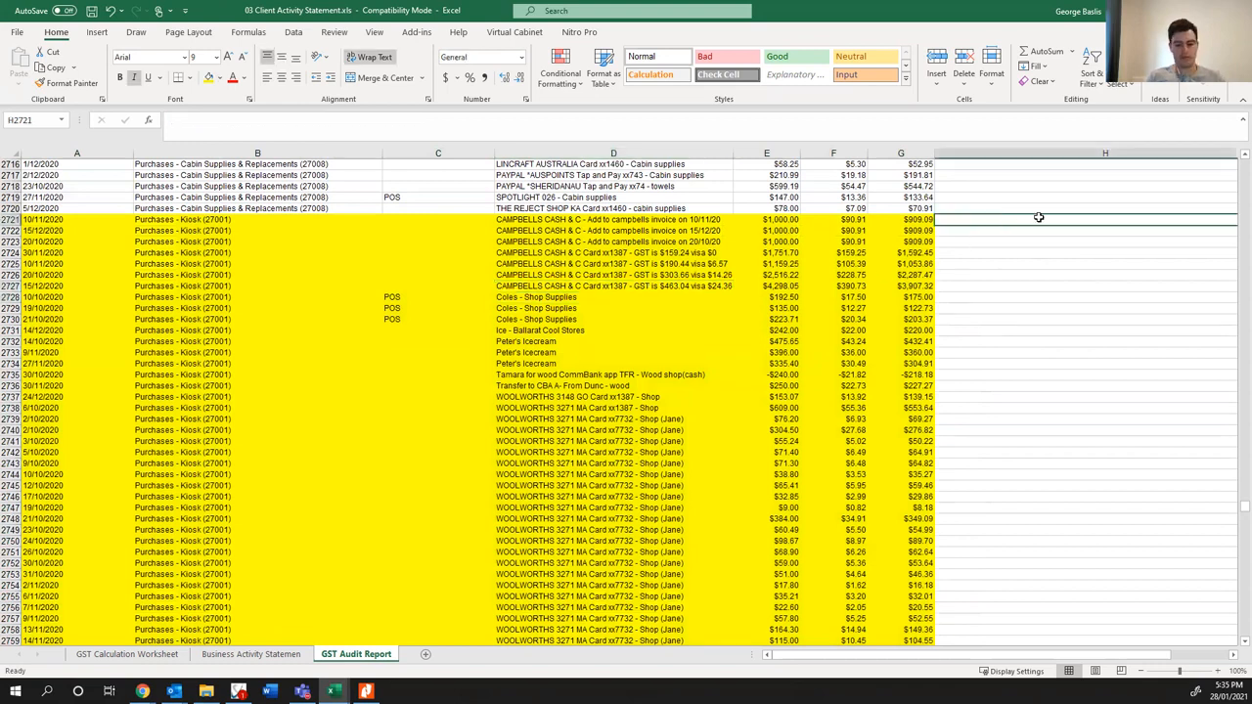
type("70/30")
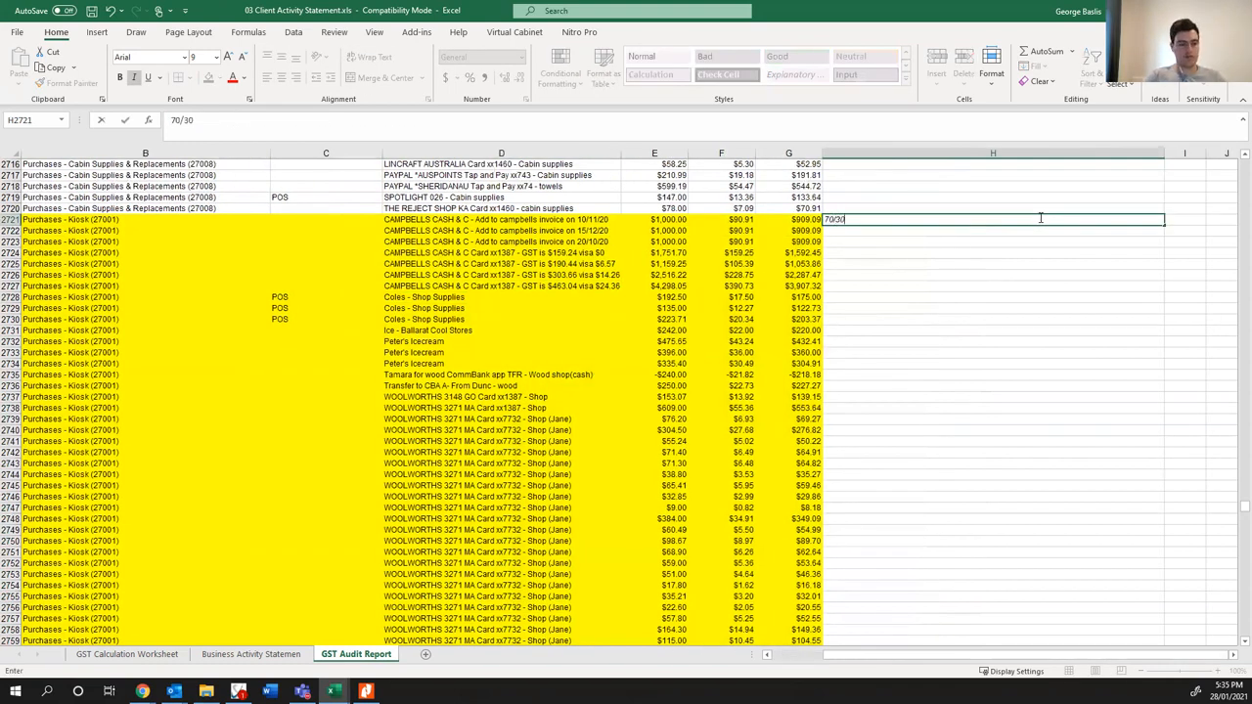
type(" GST Split reminder")
key("Return")
- Review the Newspapers, Promotions and monthly Rent entries directly below the yellow kiosk rows
scroll(381, 431, "down", 8)
scroll(381, 431, "down", 15)
scroll(388, 433, "up", 3)
left_click_drag(854, 662, 797, 662)
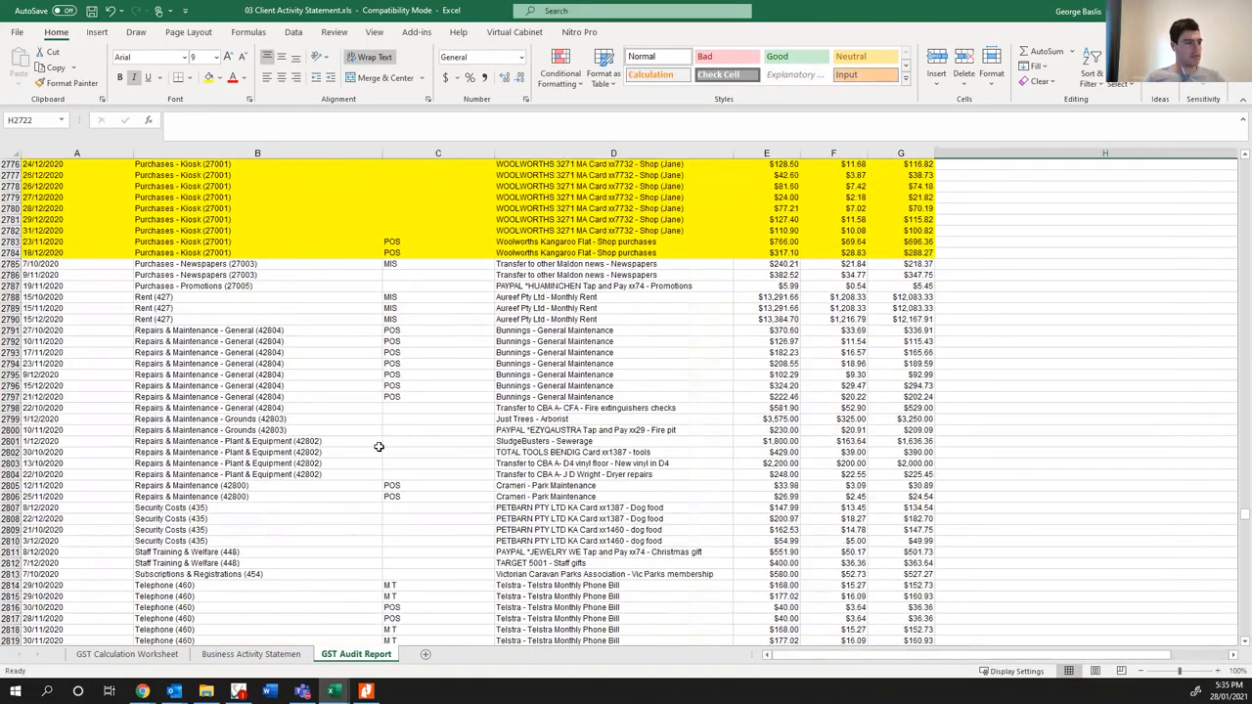
left_click(553, 253)
left_click(554, 264)
left_click(563, 285)
left_click(561, 307)
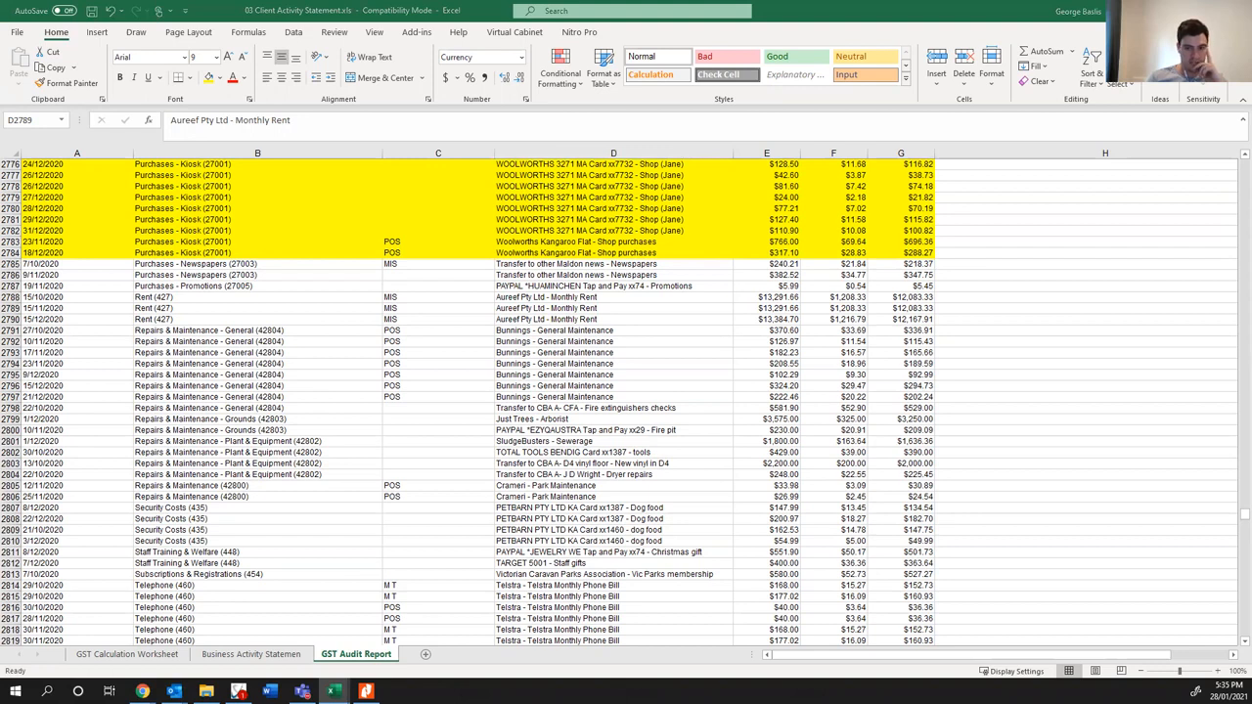
- Review the Repairs & Maintenance - General entries, from the Bunnings purchases to the fire extinguisher checks
left_click(251, 339)
key("Down")
key("Down")
key("Down")
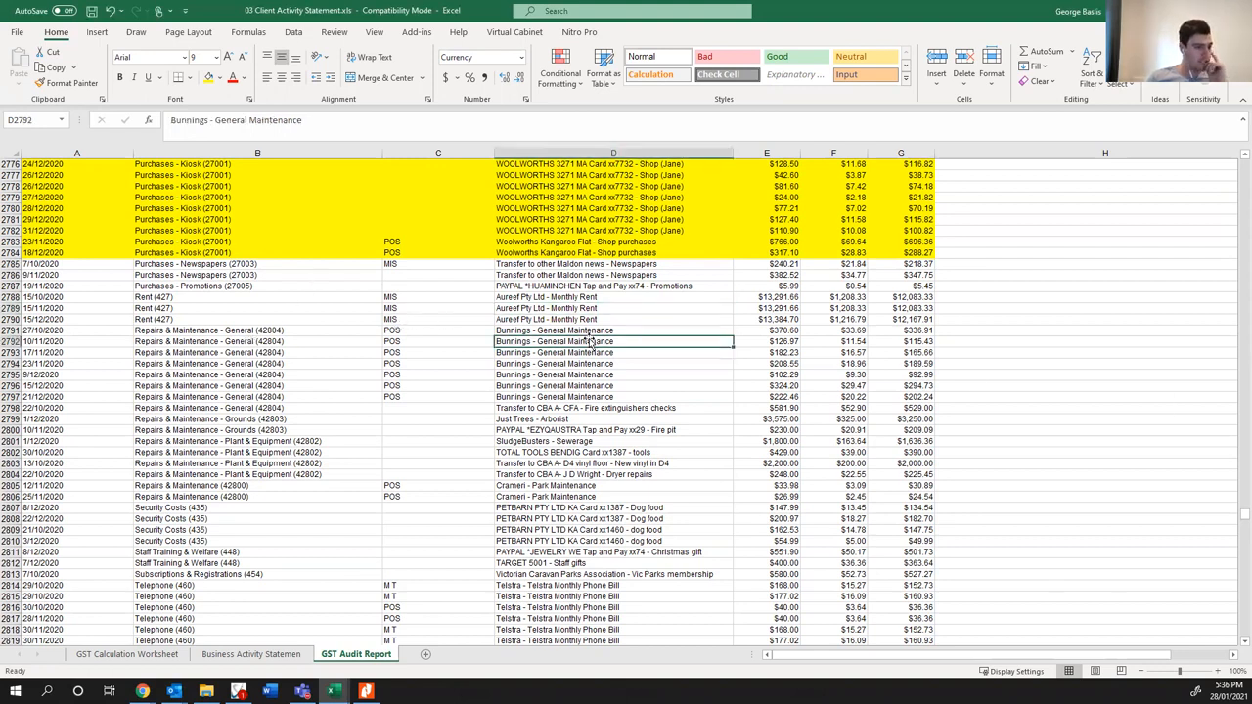
key("Down")
key("Down")
key("Down")
key("Down")
key("Down")
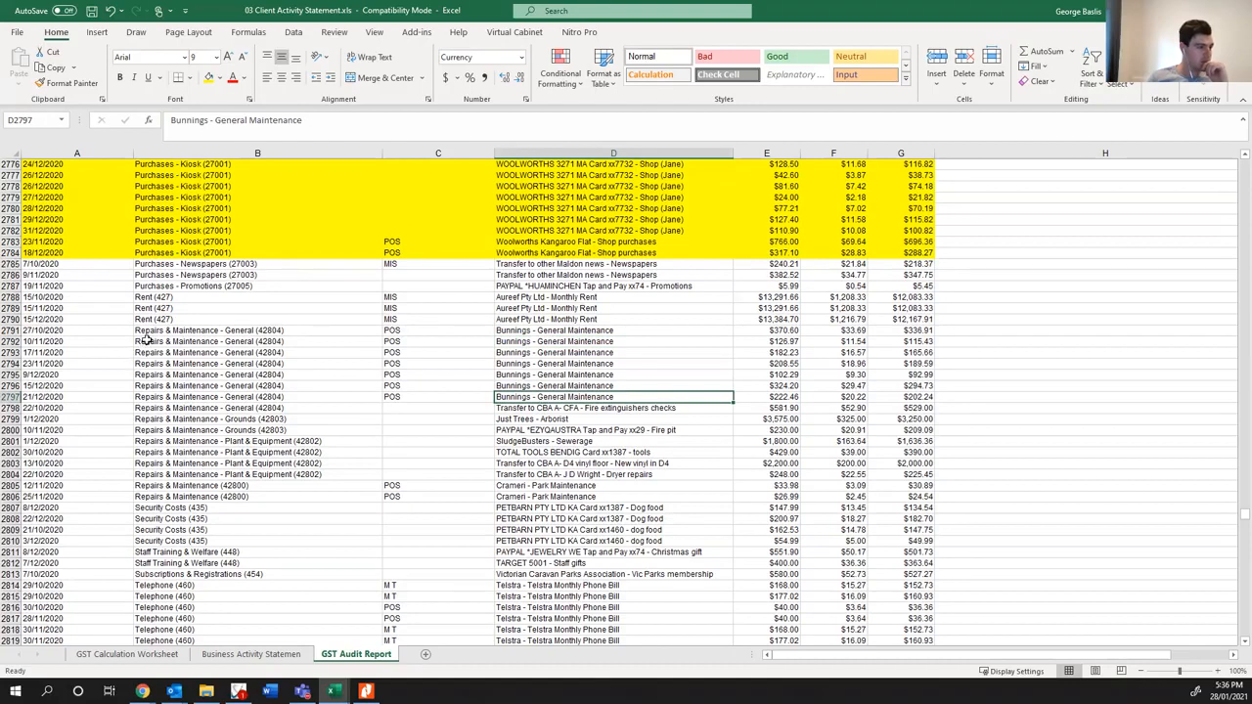
key("Down")
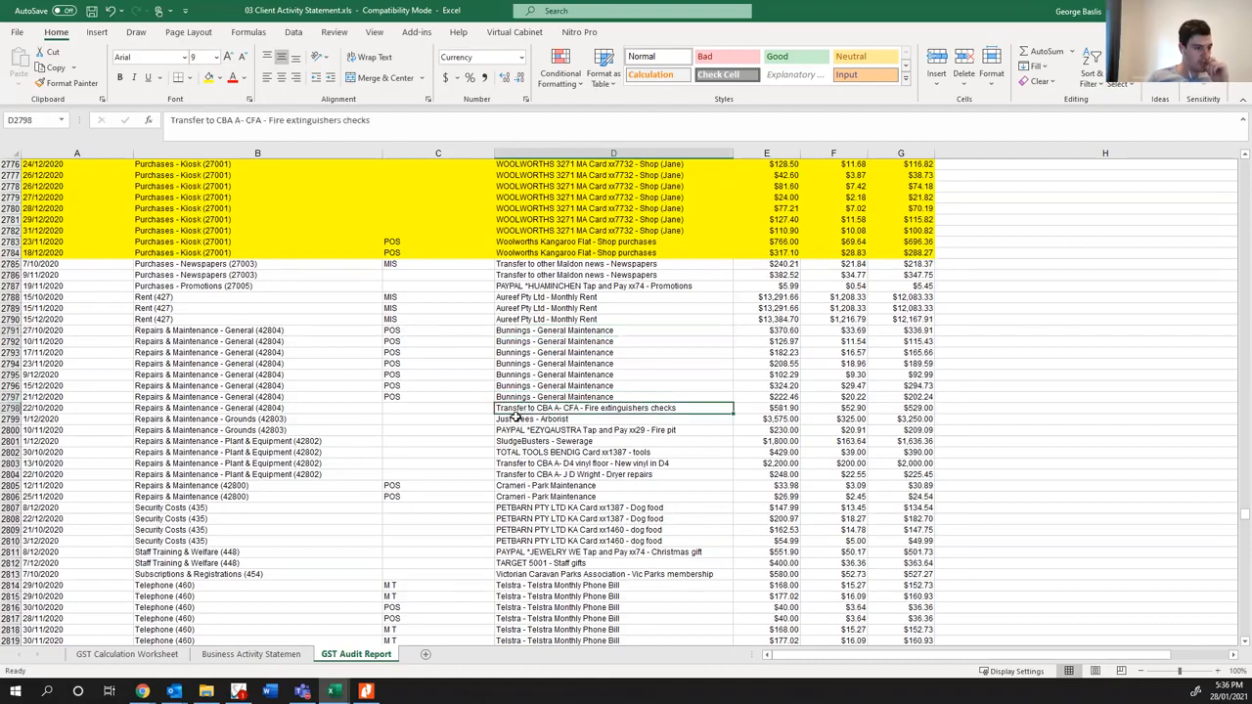
- Check the descriptions and account coding of the Repairs & Maintenance entries for Grounds and Plant & Equipment
left_click(514, 421)
left_click(190, 428)
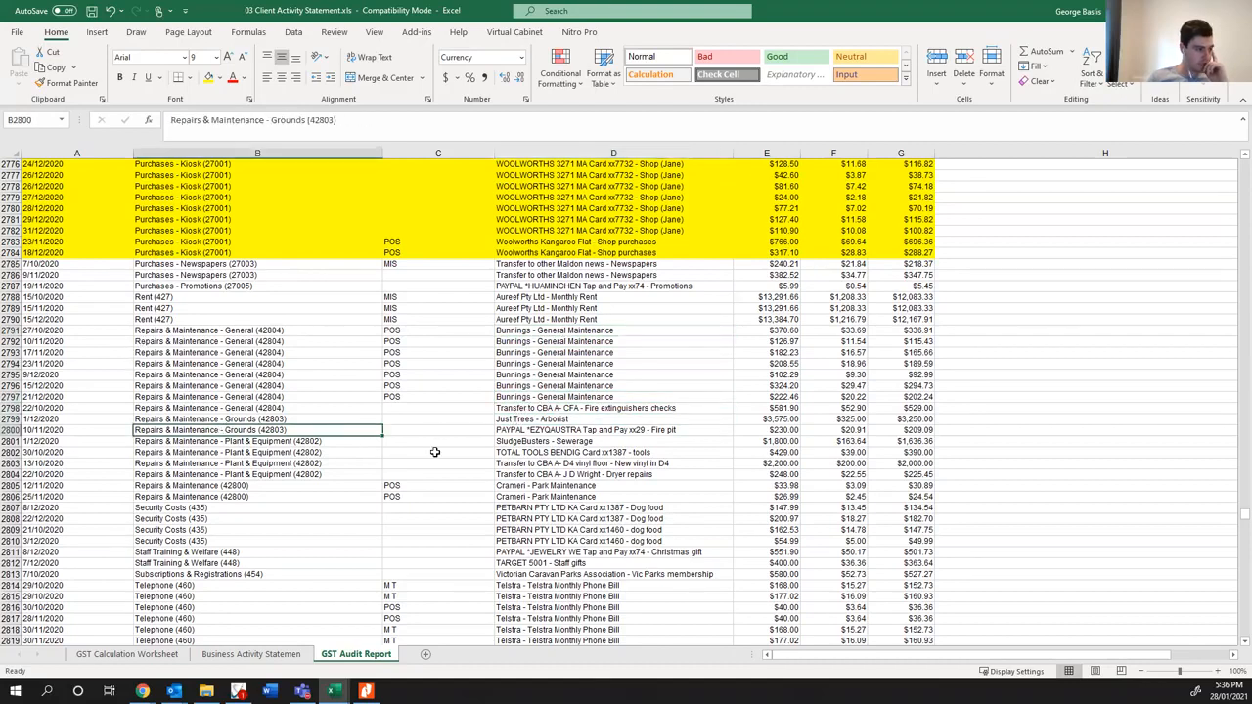
left_click(579, 433)
left_click(572, 442)
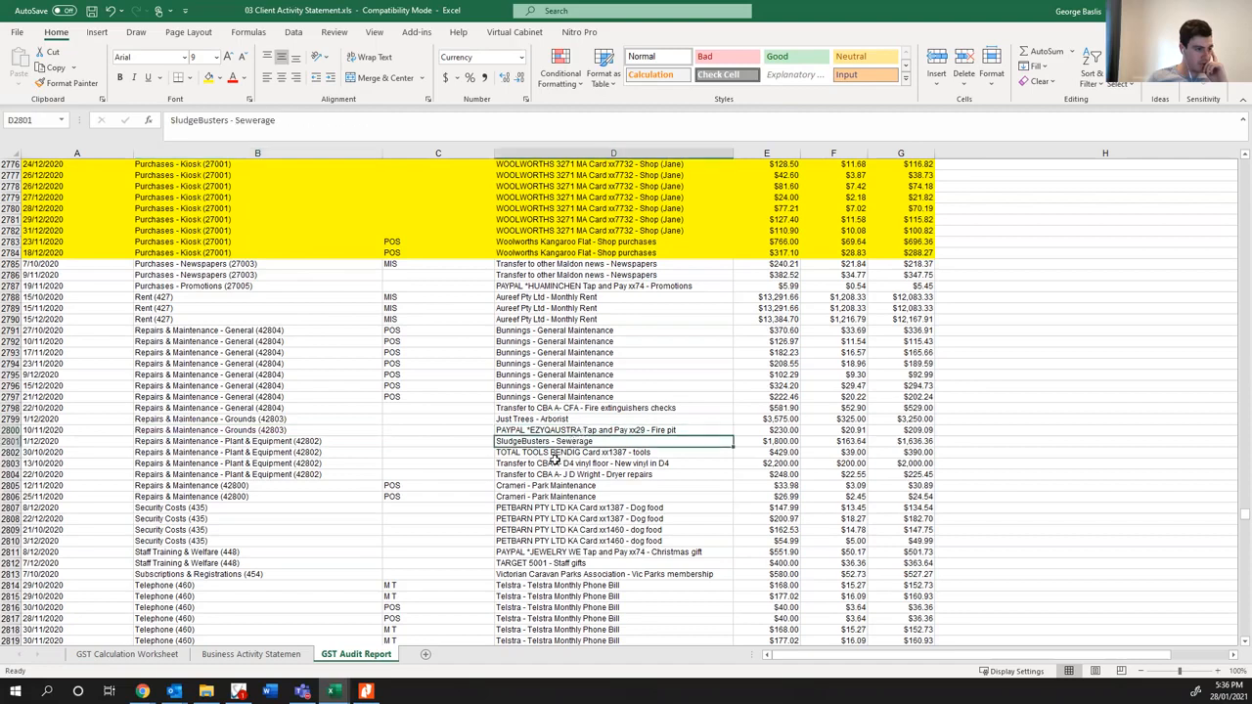
left_click(575, 452)
left_click(572, 463)
left_click(271, 464)
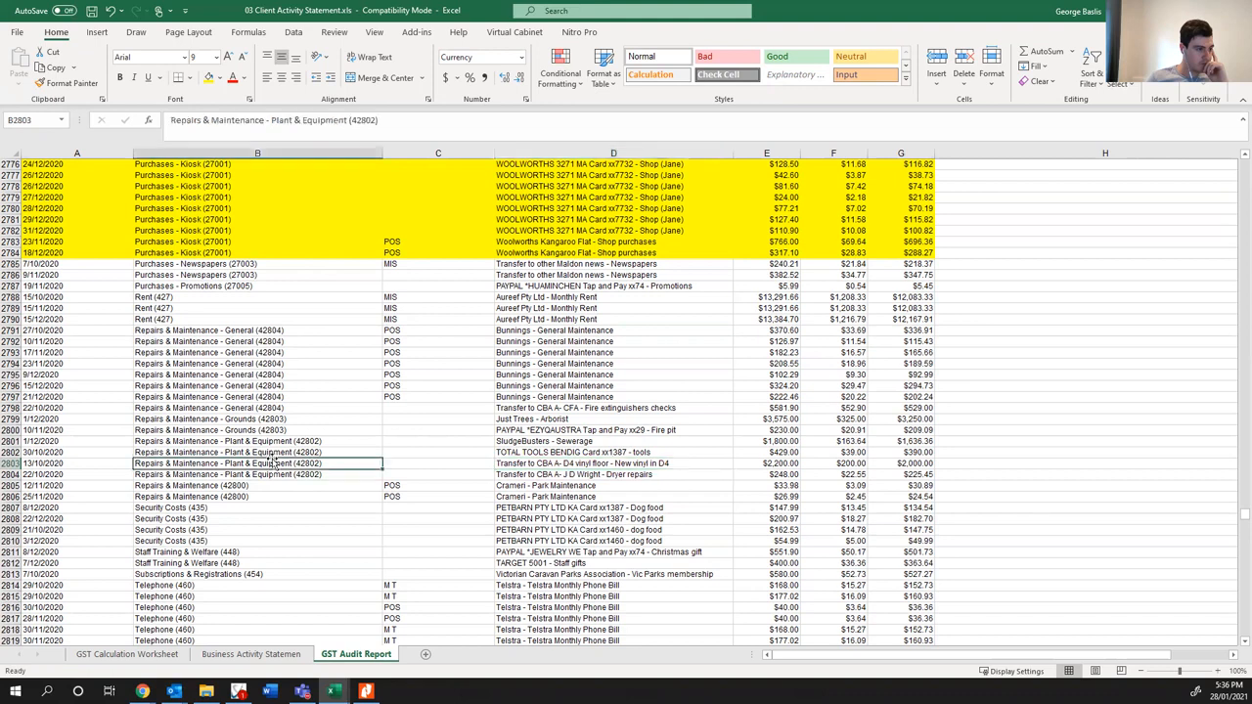
- Fill the Total Tools row, 2802, with yellow from the date through the net amount
left_click(165, 453)
left_click(47, 452)
left_click_drag(679, 451, 915, 453)
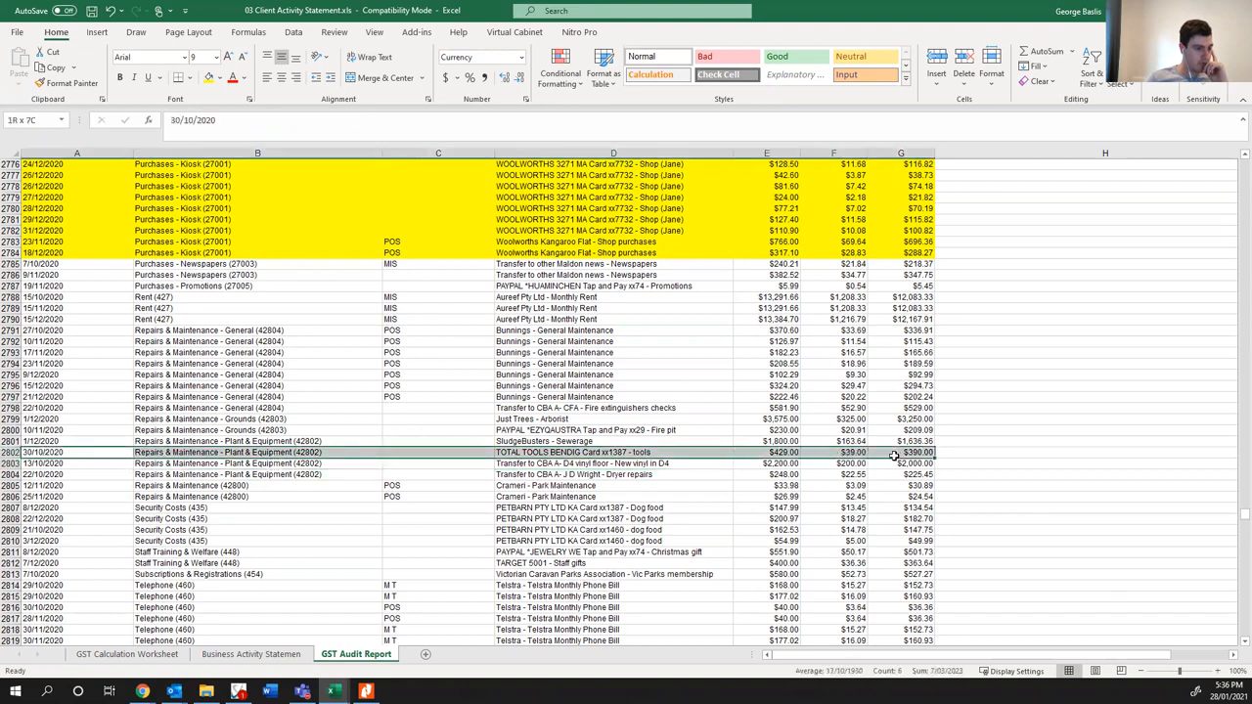
left_click(219, 78)
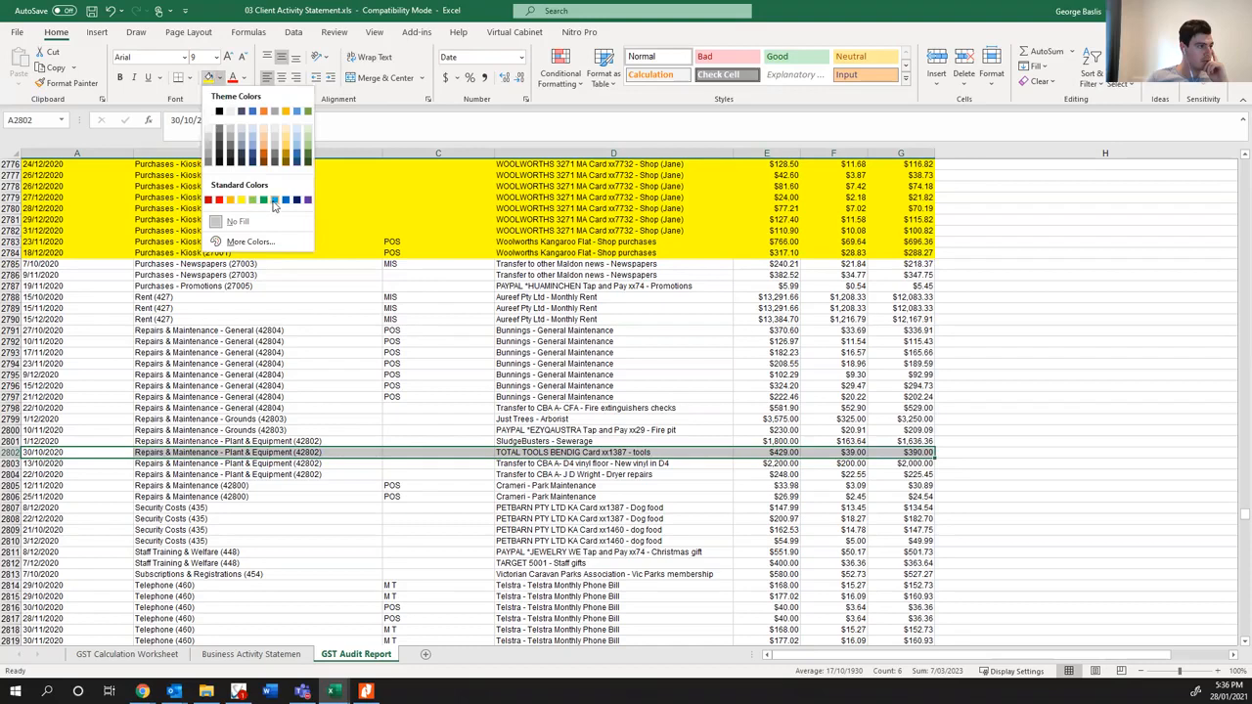
left_click(240, 199)
- Enter the note "SCI" beside the Total Tools entry in row 2802
left_click(984, 453)
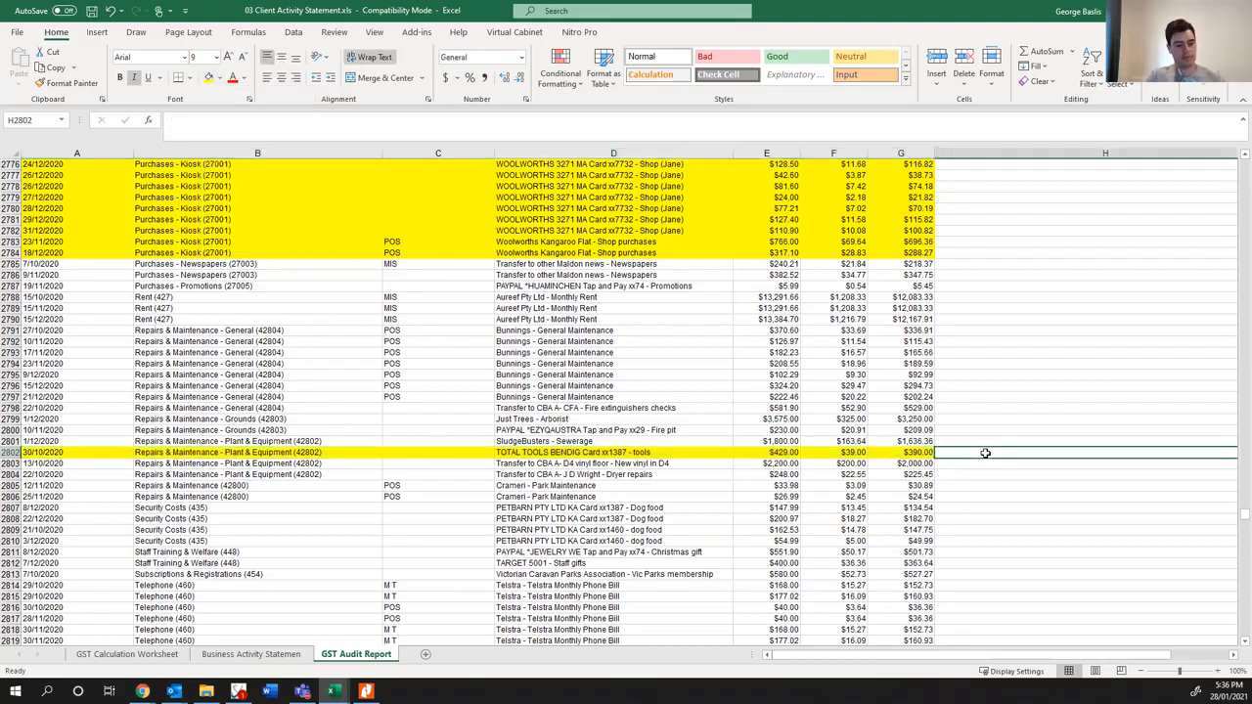
type("SCO")
type("I")
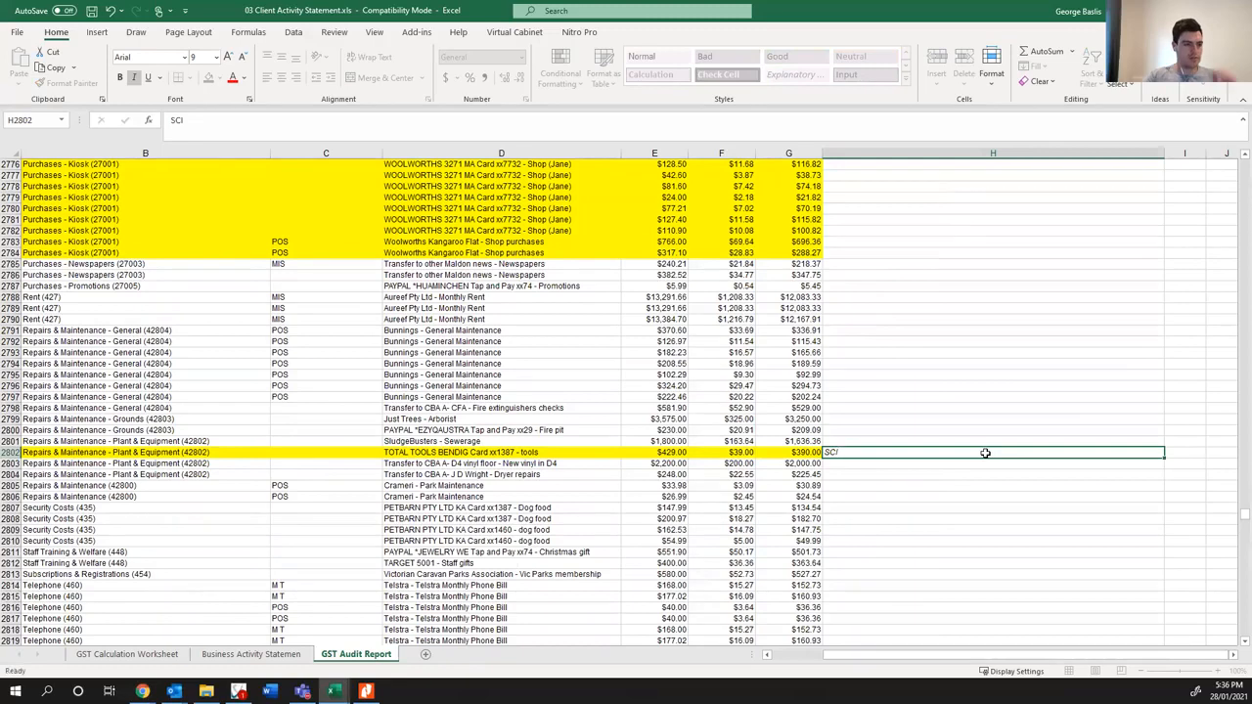
key("Return")
- Check the descriptions of the dryer repairs, Crameri park maintenance and Petbarn dog food entries
left_click(518, 465)
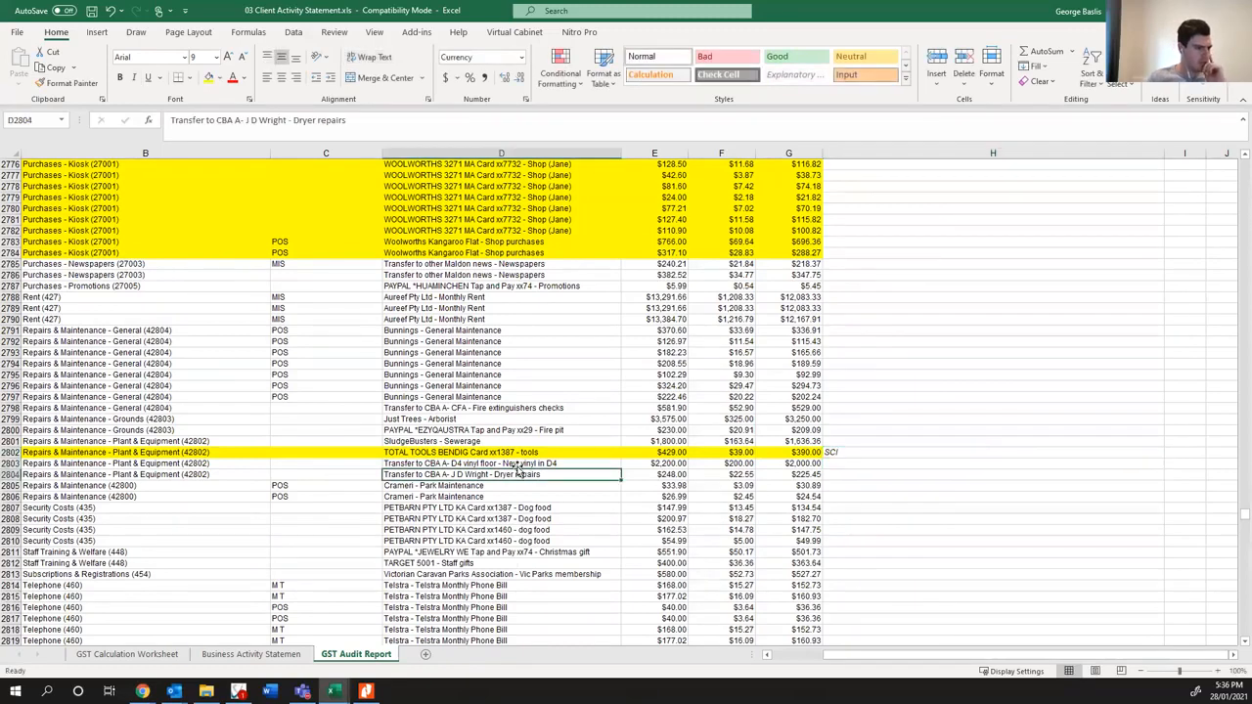
left_click(471, 485)
left_click(460, 506)
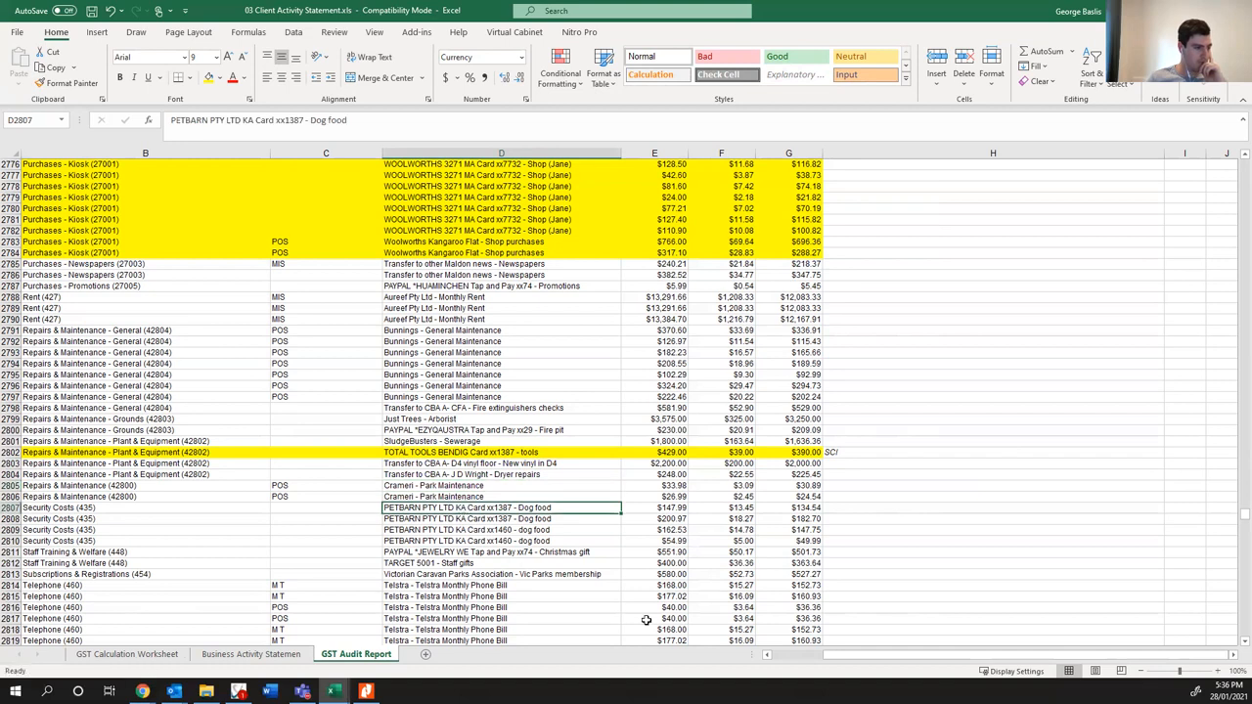
- Fill the two Crameri park maintenance rows, 2805 and 2806, with yellow from the date through the net amount
left_click_drag(827, 661, 658, 643)
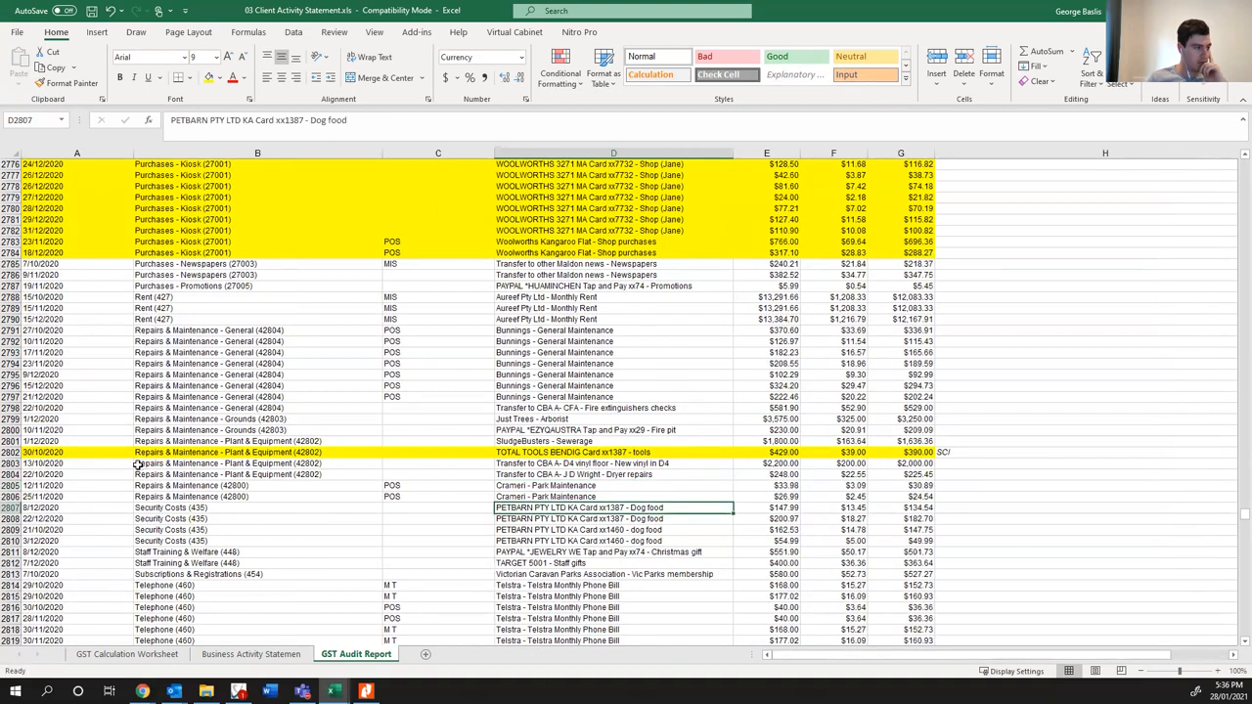
left_click(89, 463)
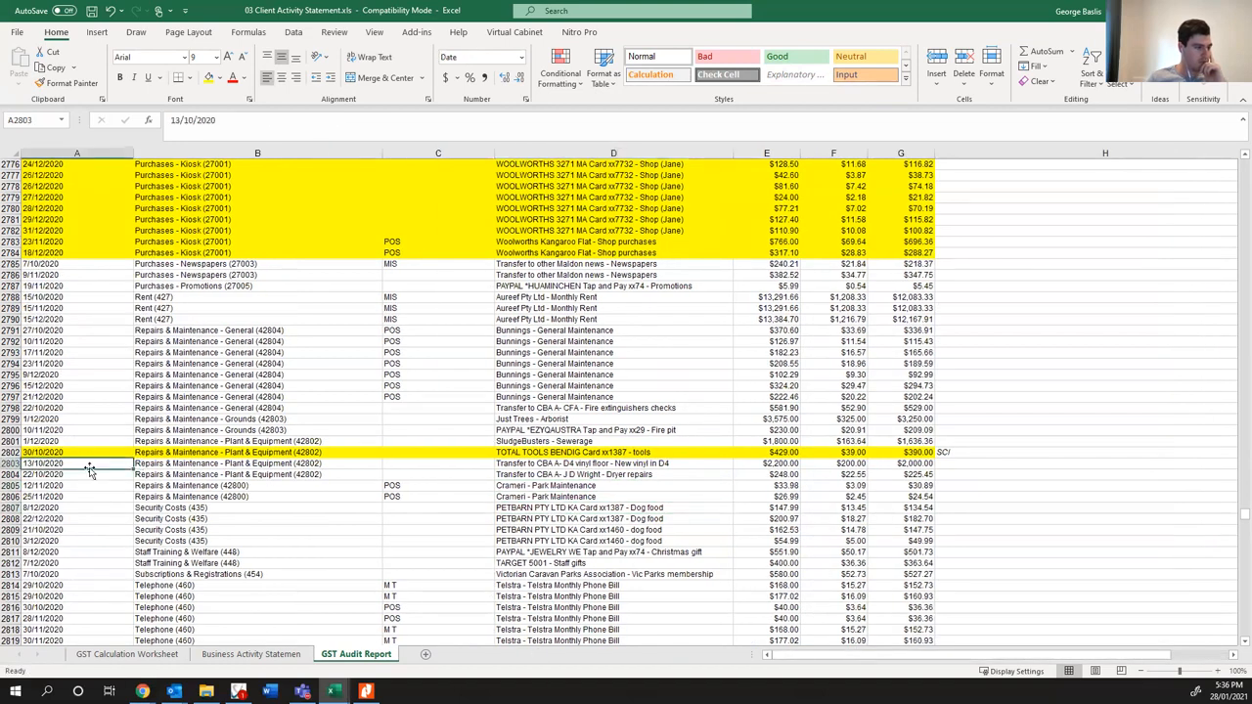
left_click_drag(100, 487, 900, 496)
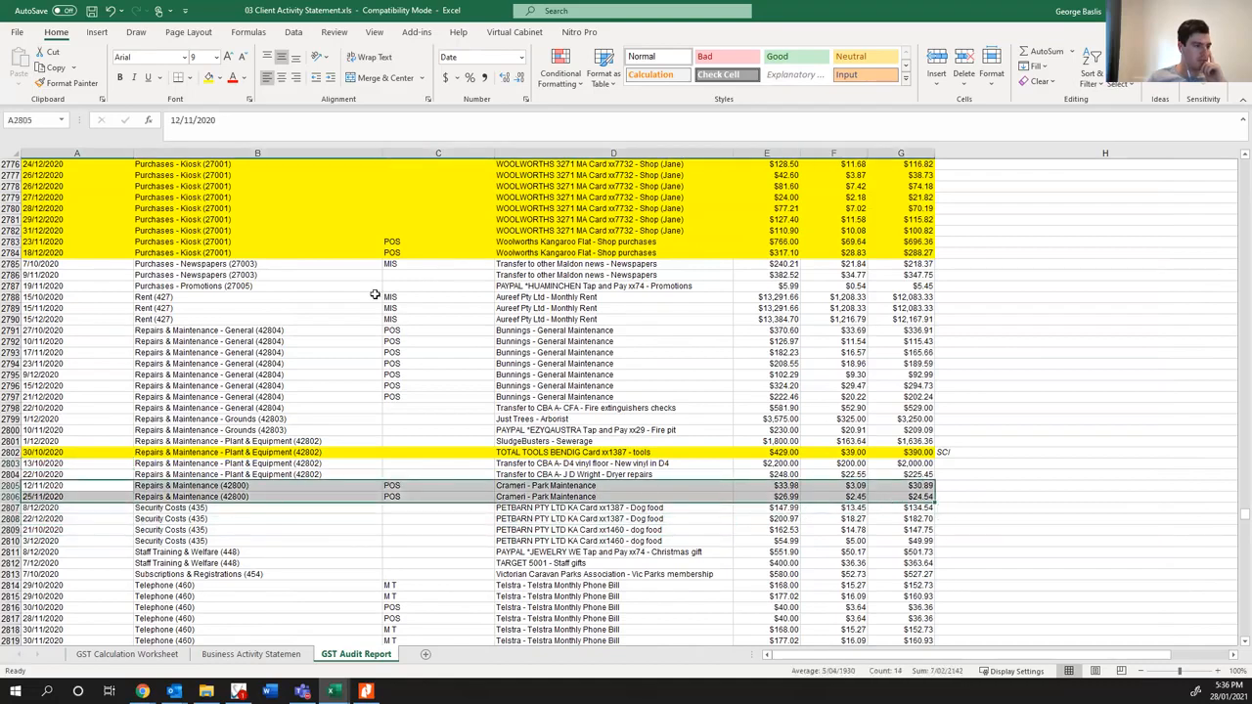
left_click(209, 78)
- Enter the account code 42804 as a note beside both Crameri park maintenance entries in rows 2805 and 2806
left_click(974, 489)
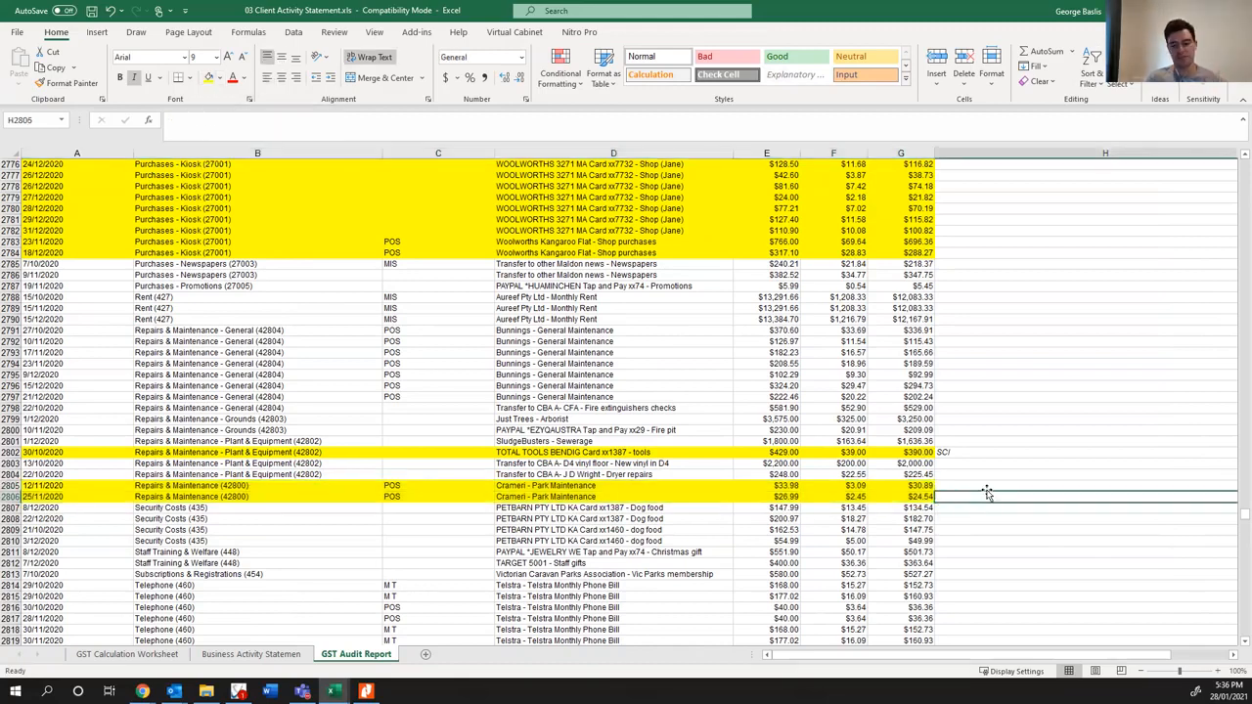
type("42")
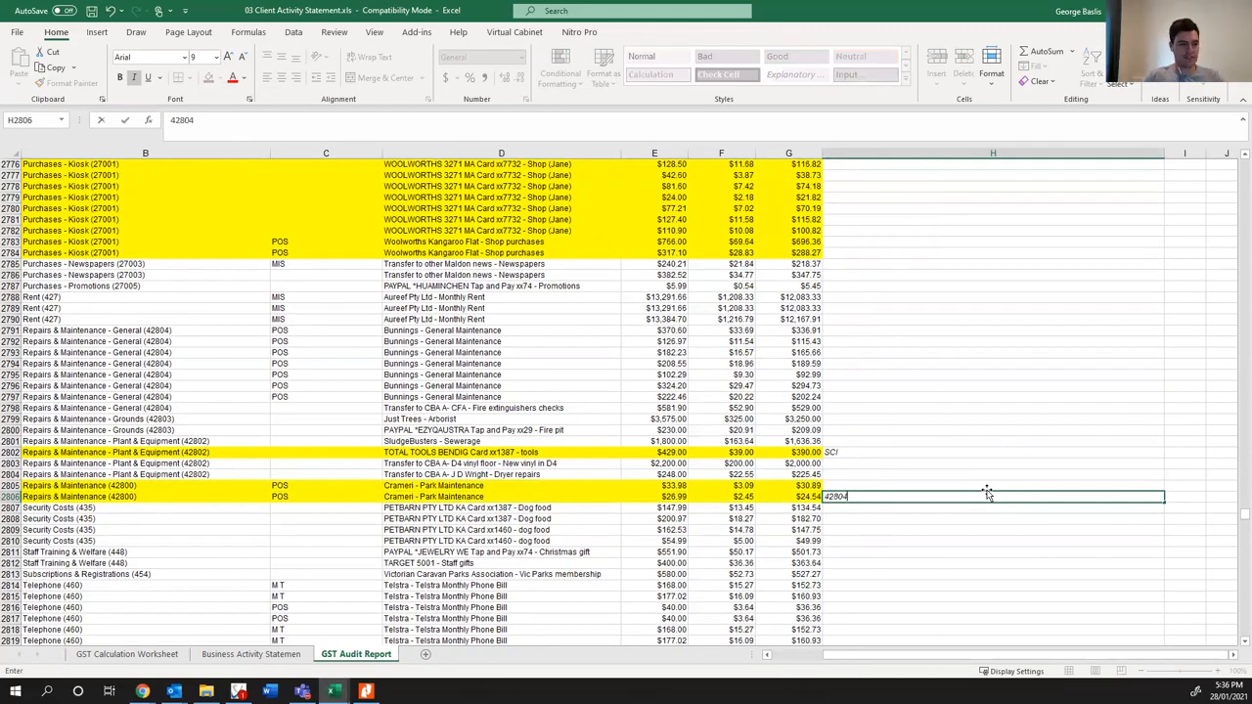
type("804")
key("ctrl+Return")
key("ctrl+c")
left_click(987, 489)
key("ctrl+v")
key("Down")
key("Left")
key("Left")
key("Escape")
key("Left")
key("Left")
key("Left")
key("Left")
key("Left")
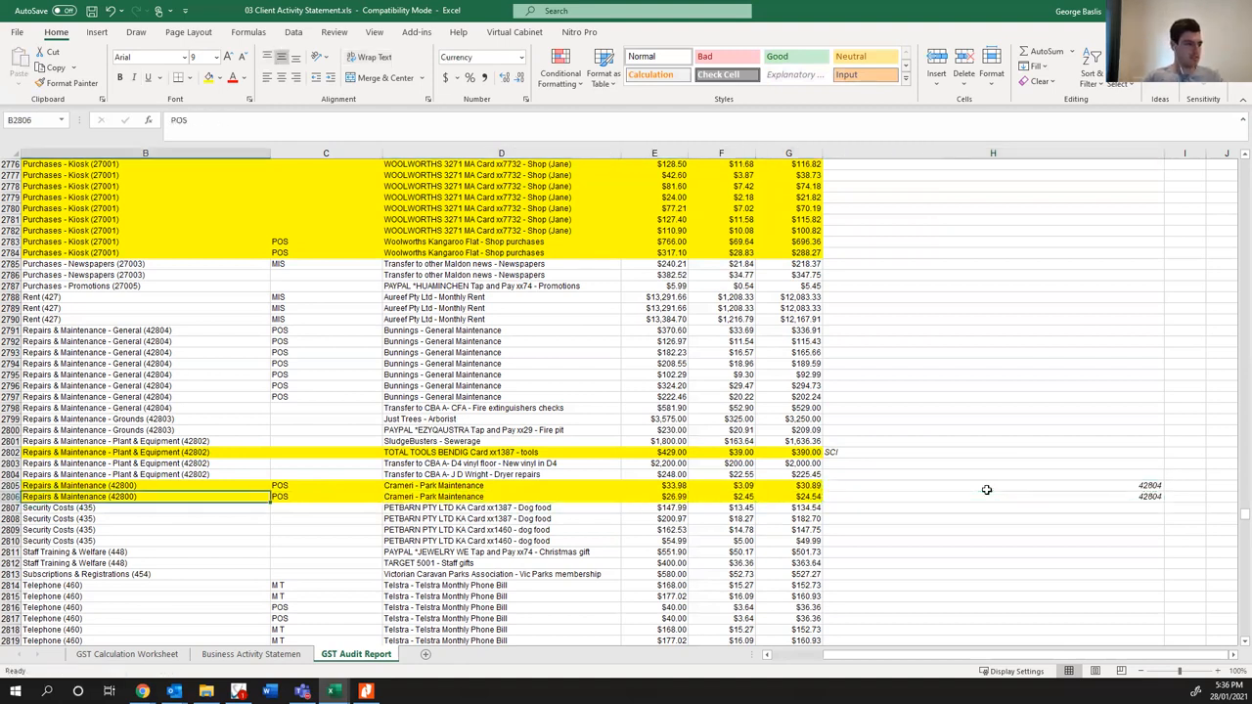
key("Down")
key("Down")
key("Down")
key("Down")
key("Down")
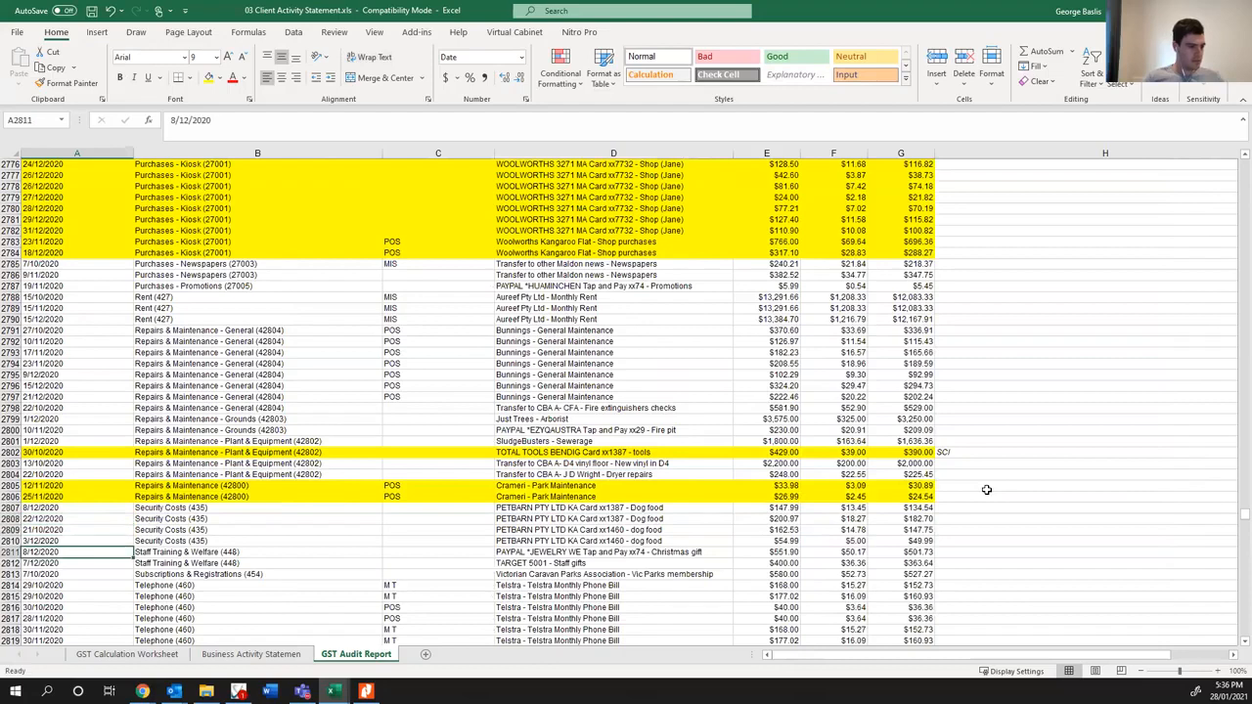
key("alt+Tab")
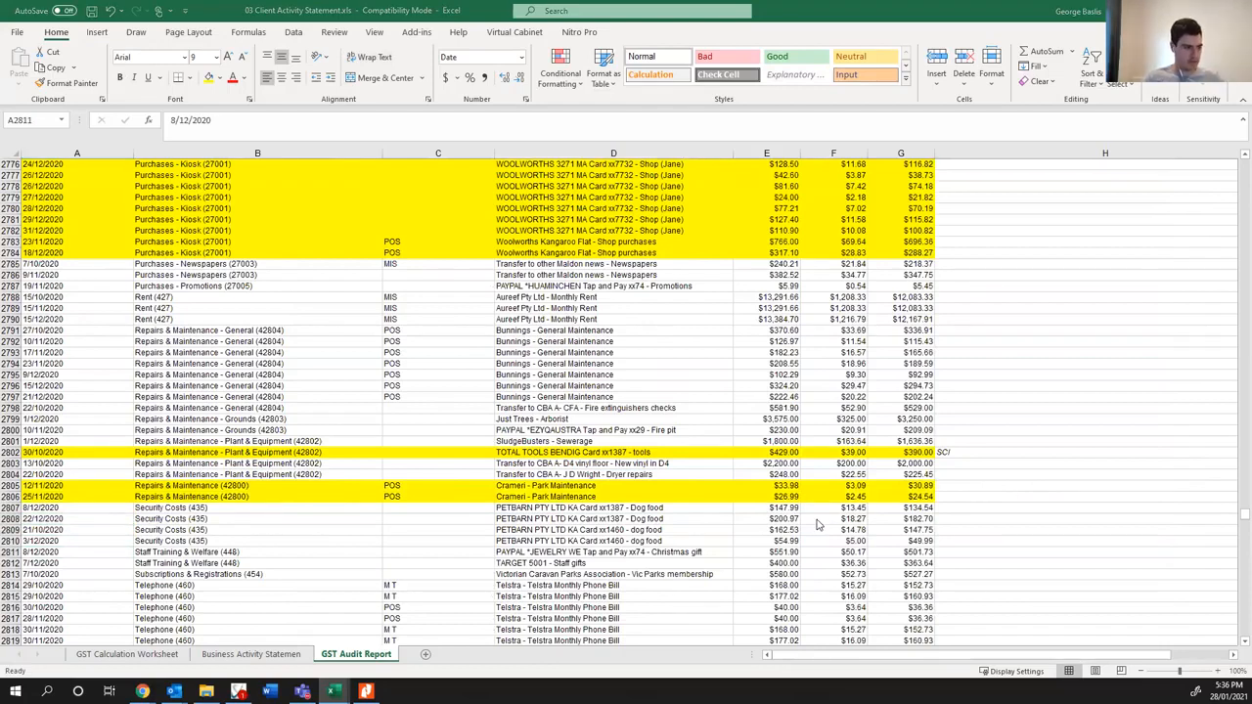
key("alt+Tab")
- Enter the note "ok" beside the first Petbarn dog food entry in row 2807
scroll(636, 529, "down", 2)
left_click(599, 486)
left_click(553, 452)
left_click(579, 441)
left_click(970, 440)
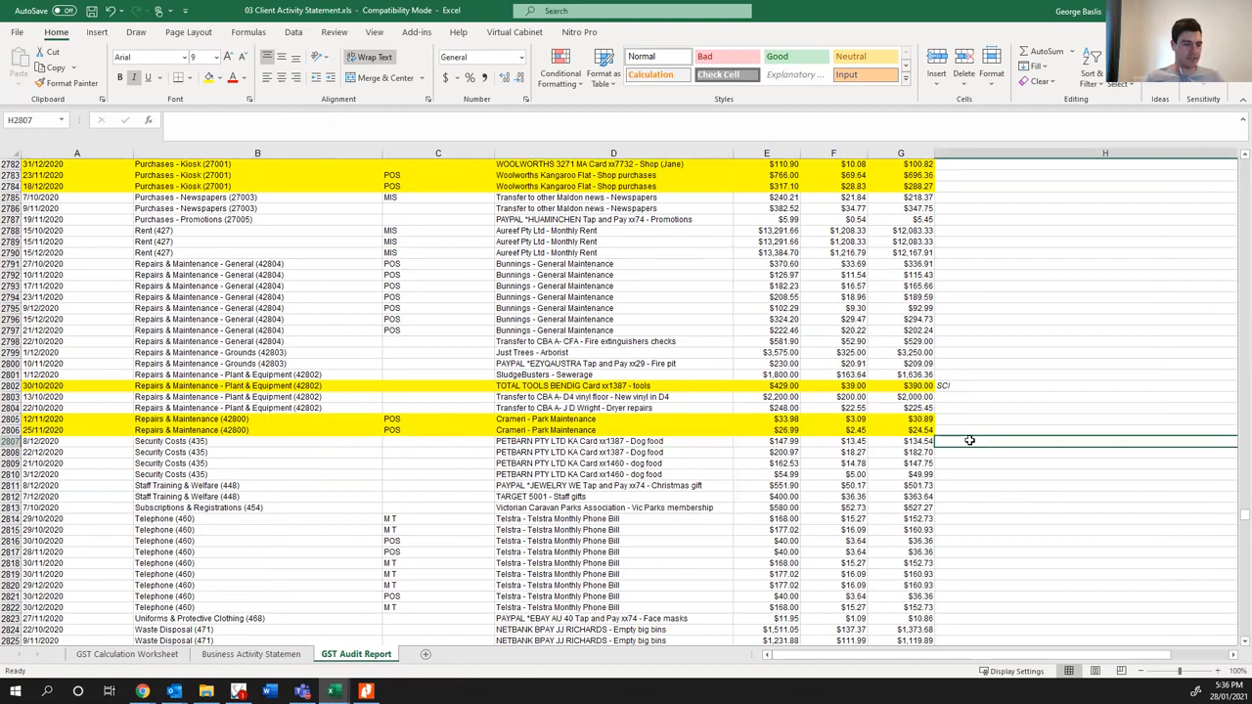
type("ok")
key("Return")
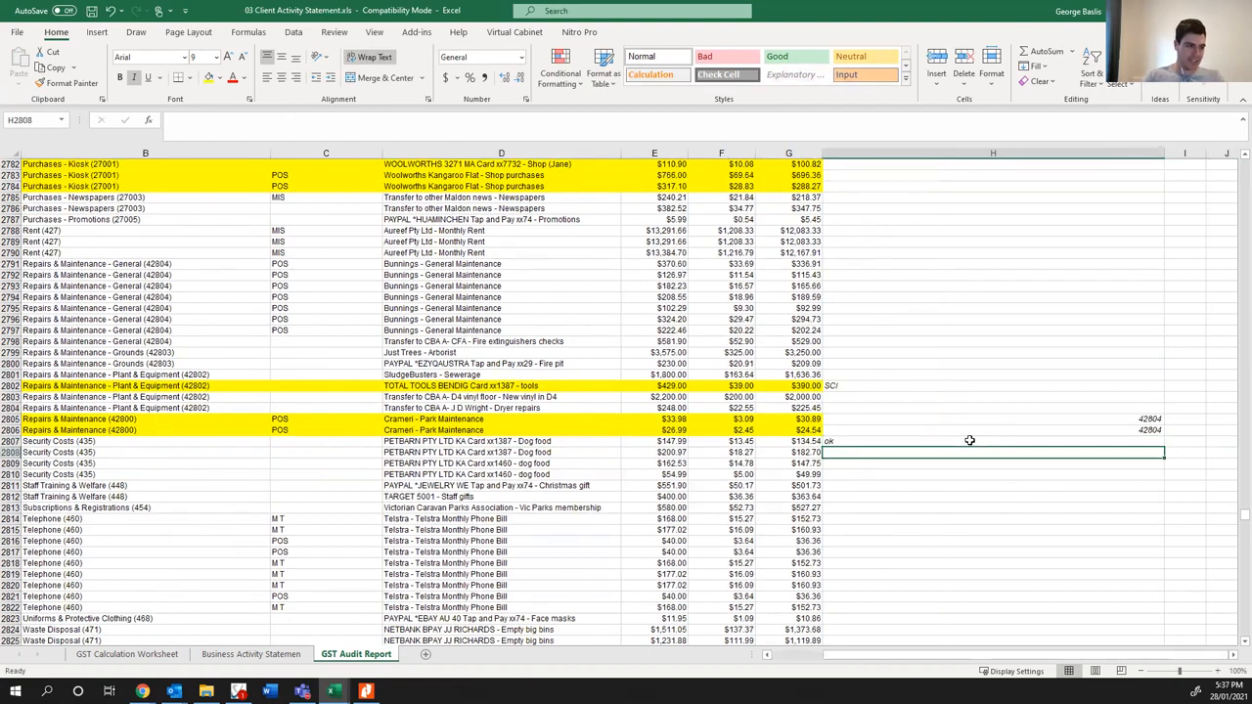
- Narrow the account name column B so it just fits the longest account names
left_click_drag(868, 656, 820, 656)
left_click(616, 508)
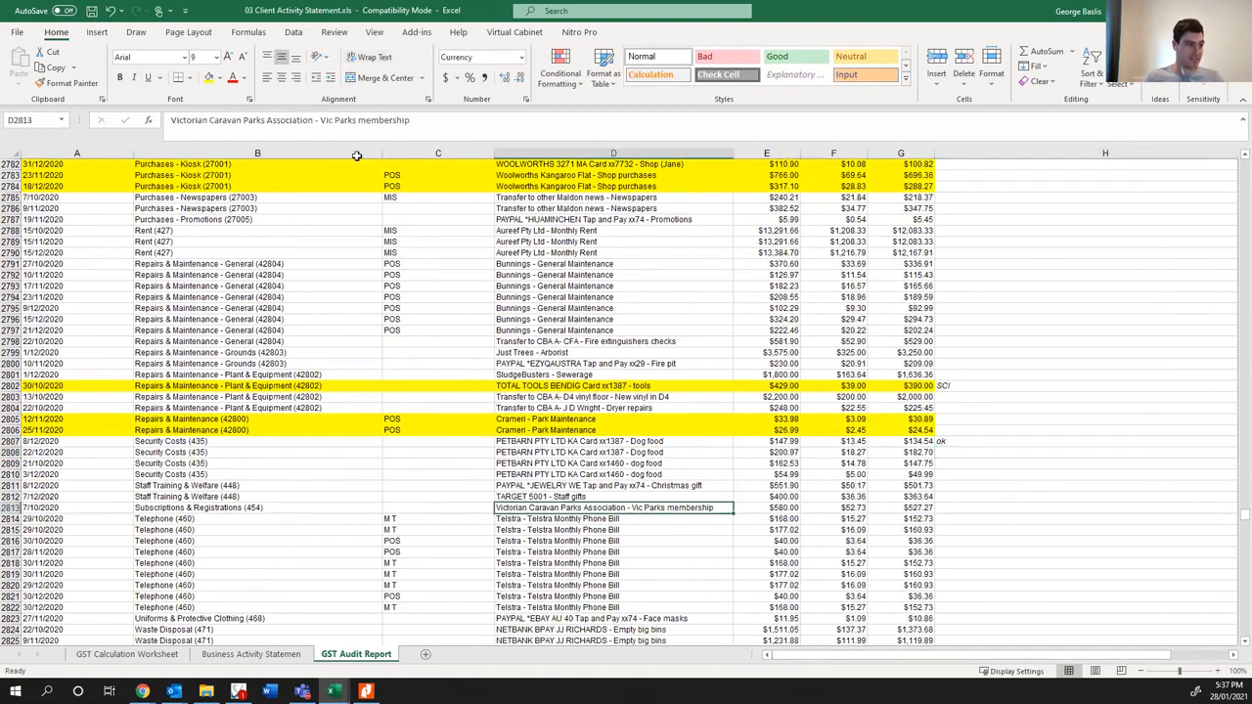
left_click_drag(381, 153, 316, 195)
- Examine the descriptions, account coding and amounts of the Staff Training & Welfare Christmas gift and Target staff gifts entries
scroll(377, 505, "down", 2)
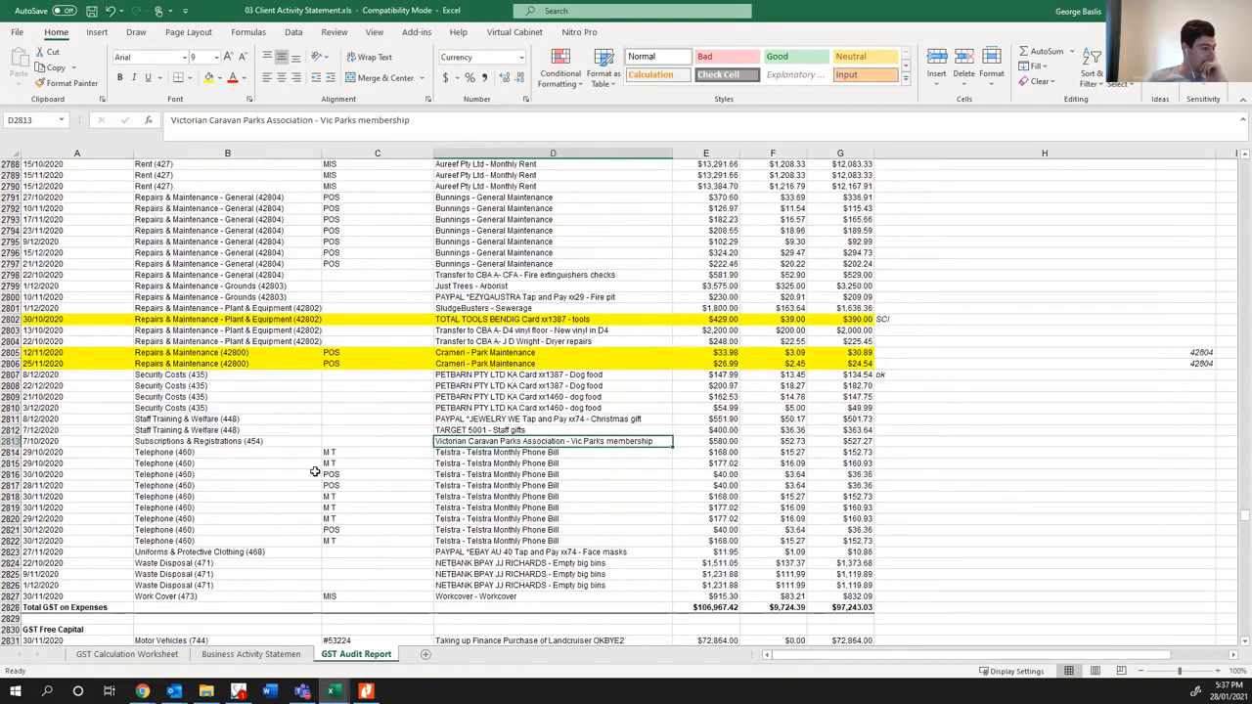
left_click(535, 429)
left_click(526, 419)
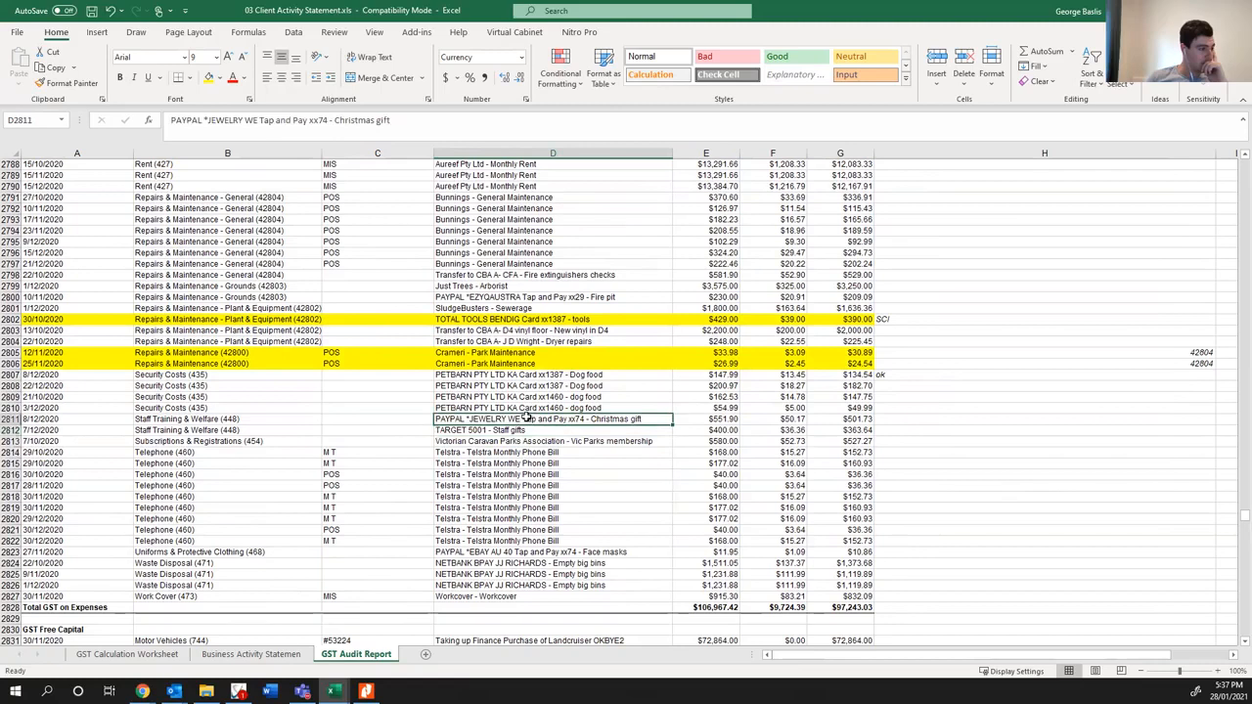
left_click(509, 432)
left_click(514, 419)
left_click(515, 430)
left_click_drag(63, 420, 860, 432)
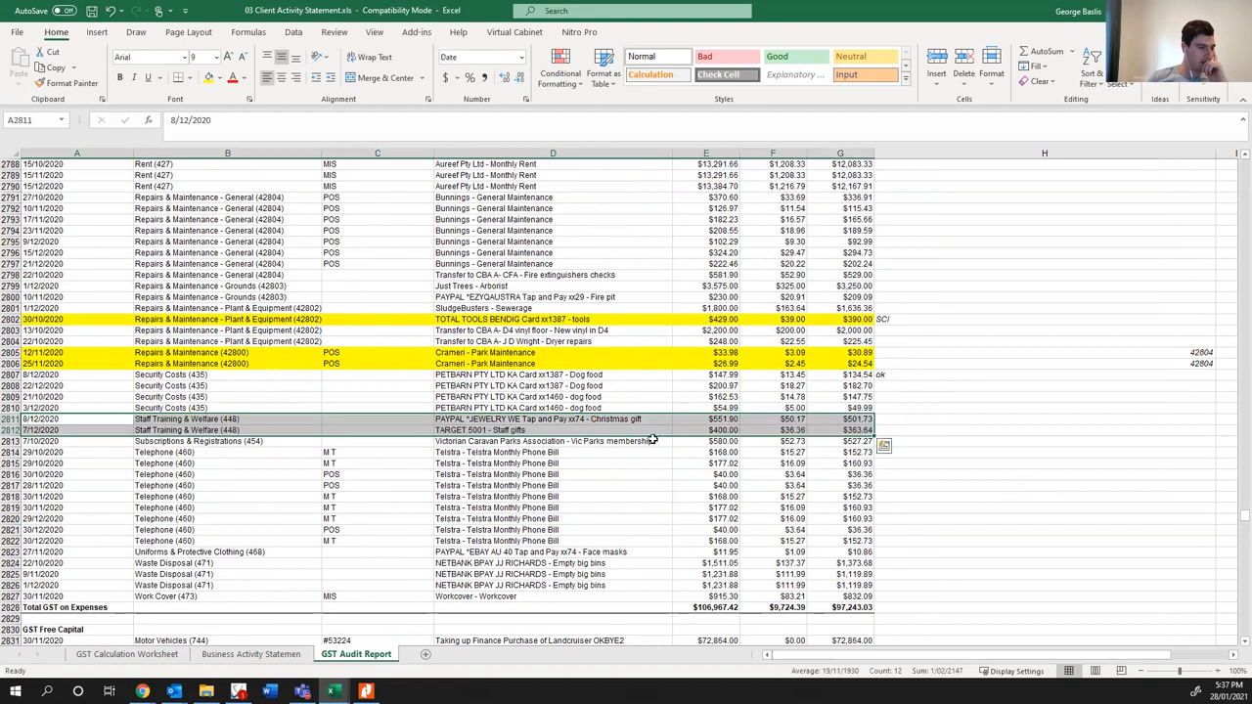
left_click(550, 419)
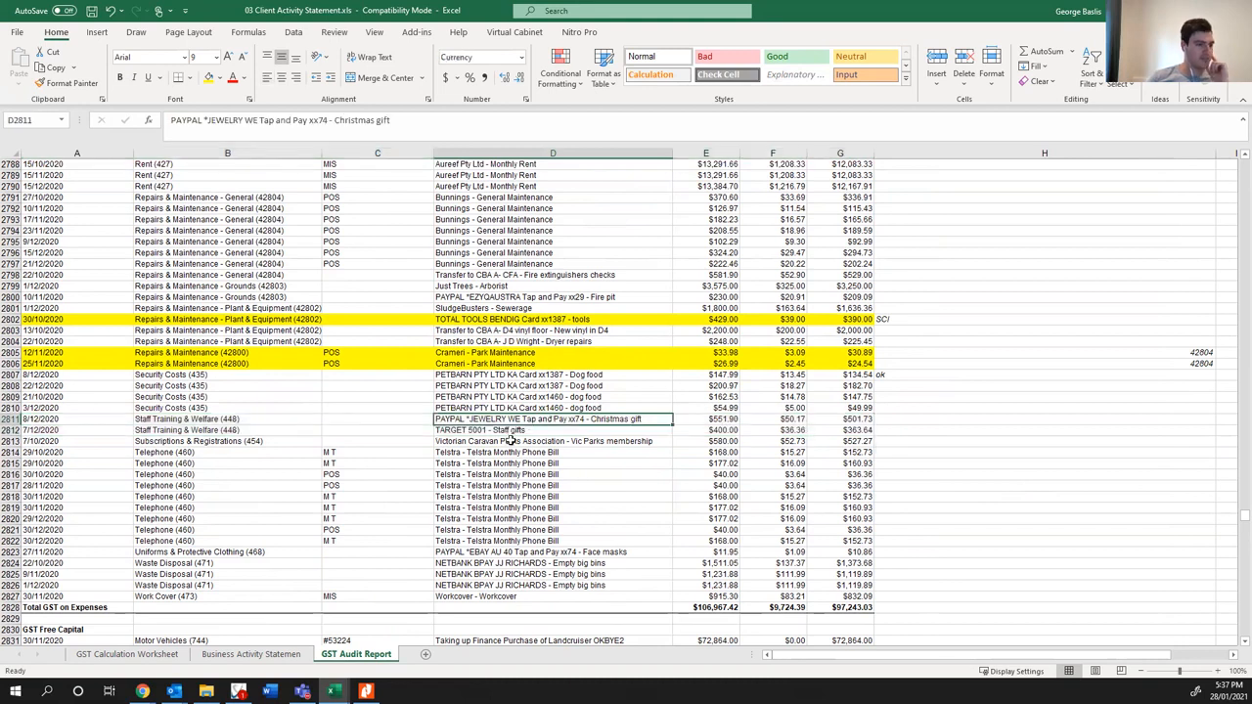
left_click(529, 431)
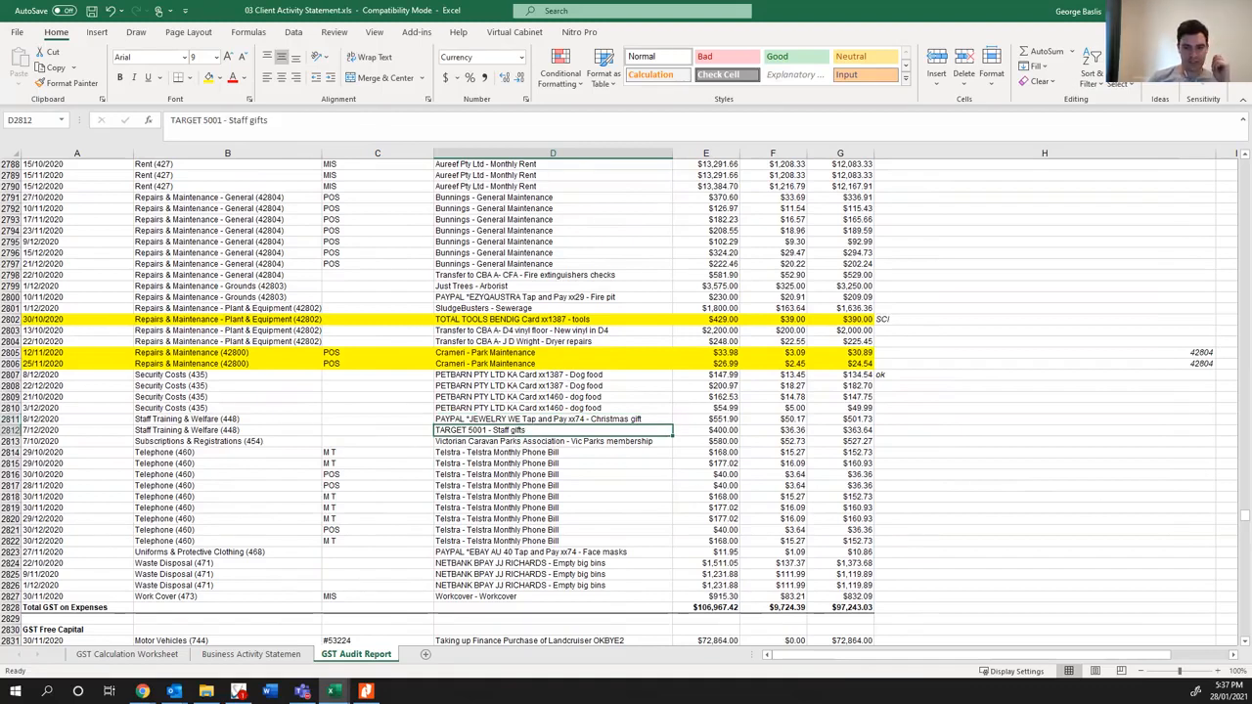
left_click(621, 418)
left_click(587, 432)
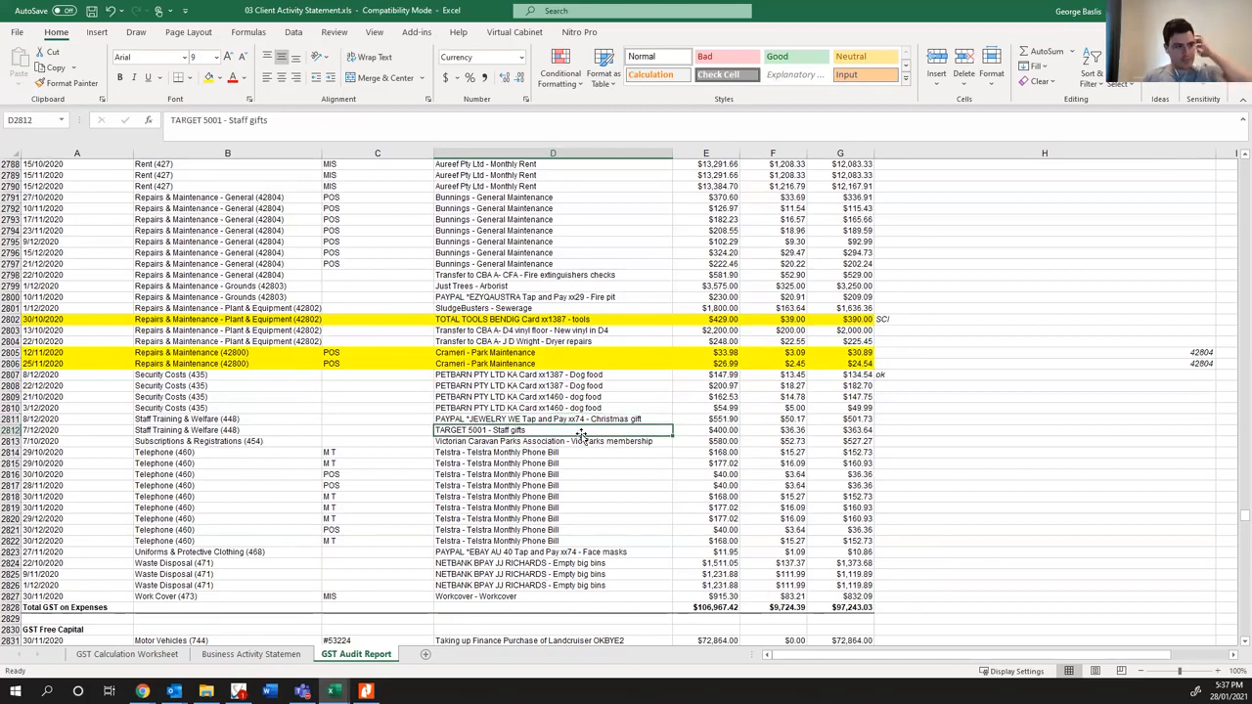
left_click(513, 419)
left_click(503, 429)
left_click(506, 421)
left_click(484, 431)
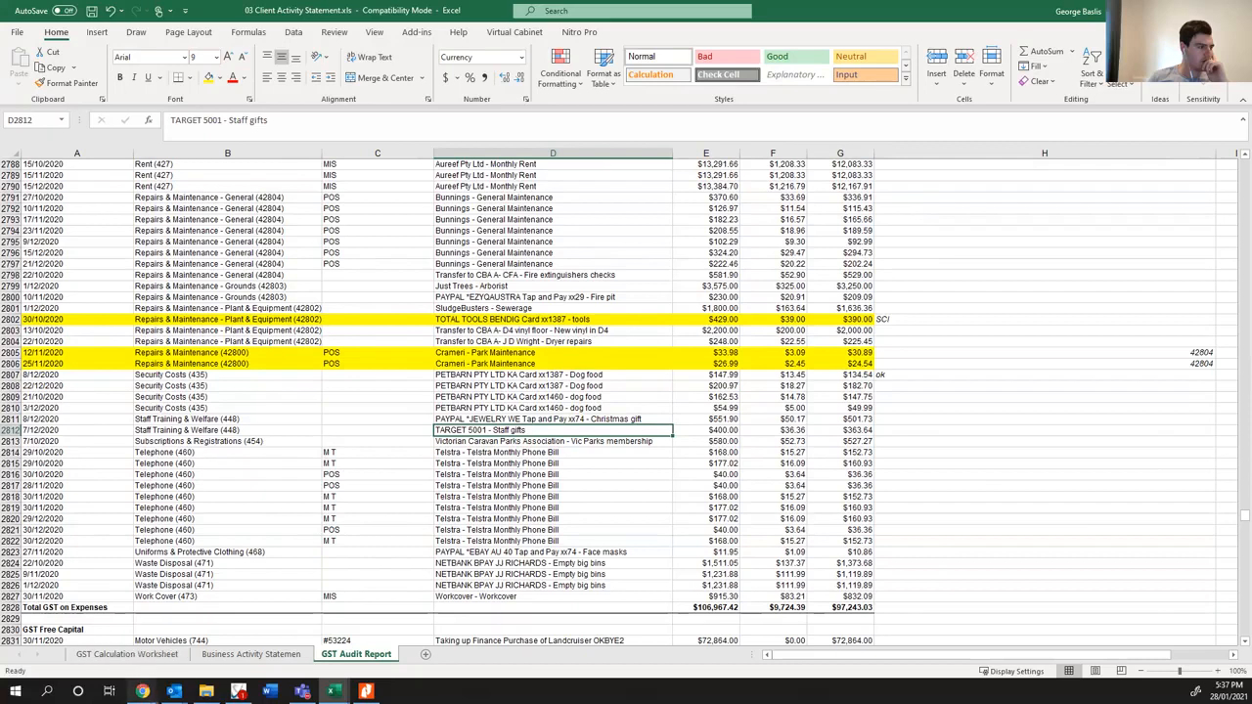
- Switch to Chrome, close the webworks webpage search results and return to the Excel workbook
mouse_move(141, 691)
left_click(802, 616)
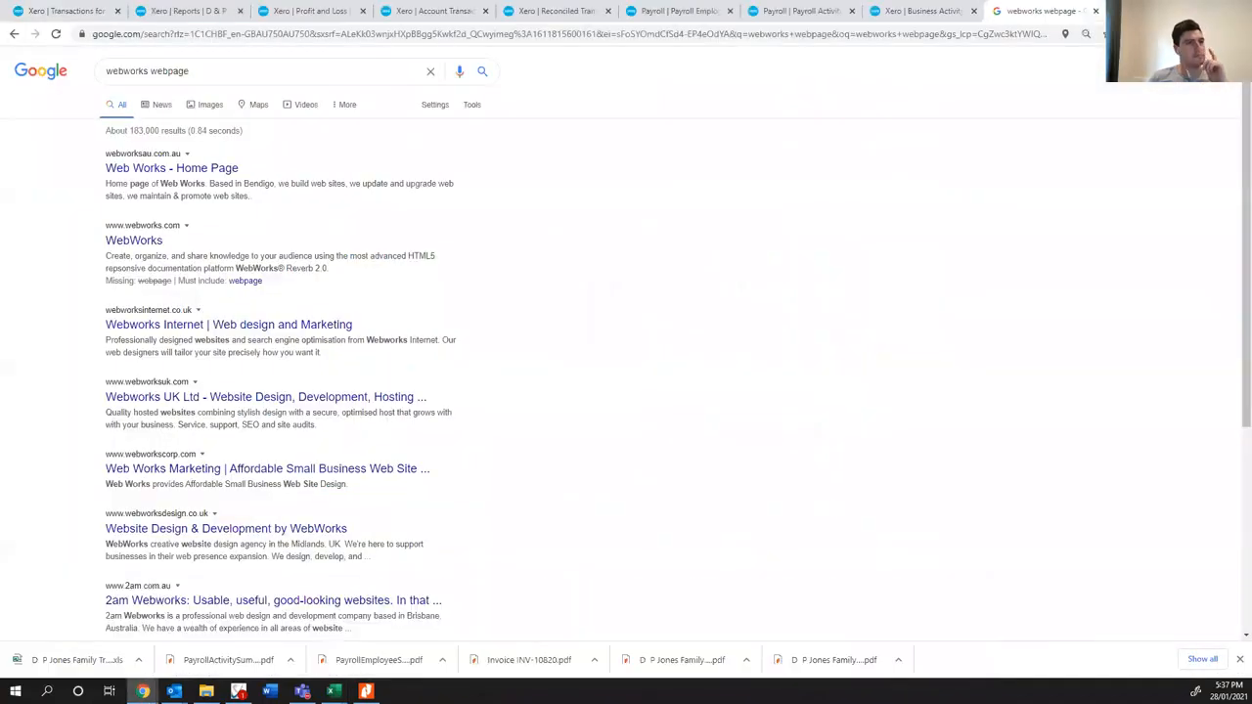
key("ctrl+t")
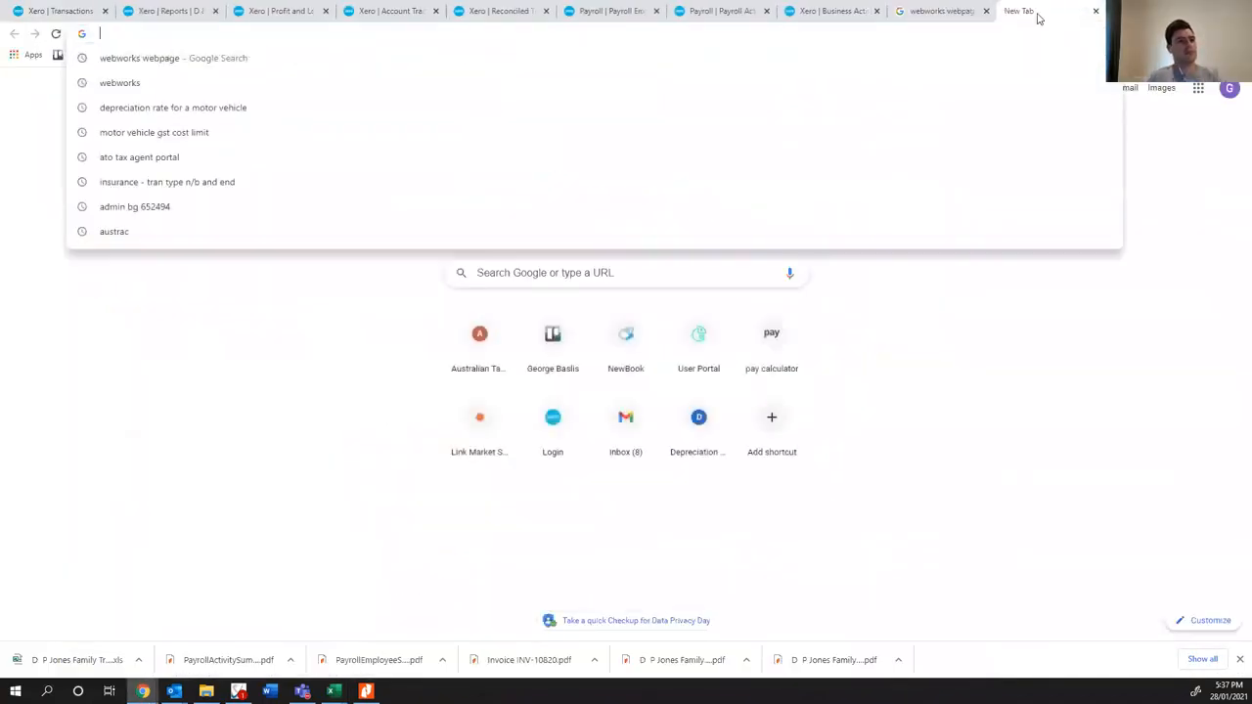
key("ctrl+w")
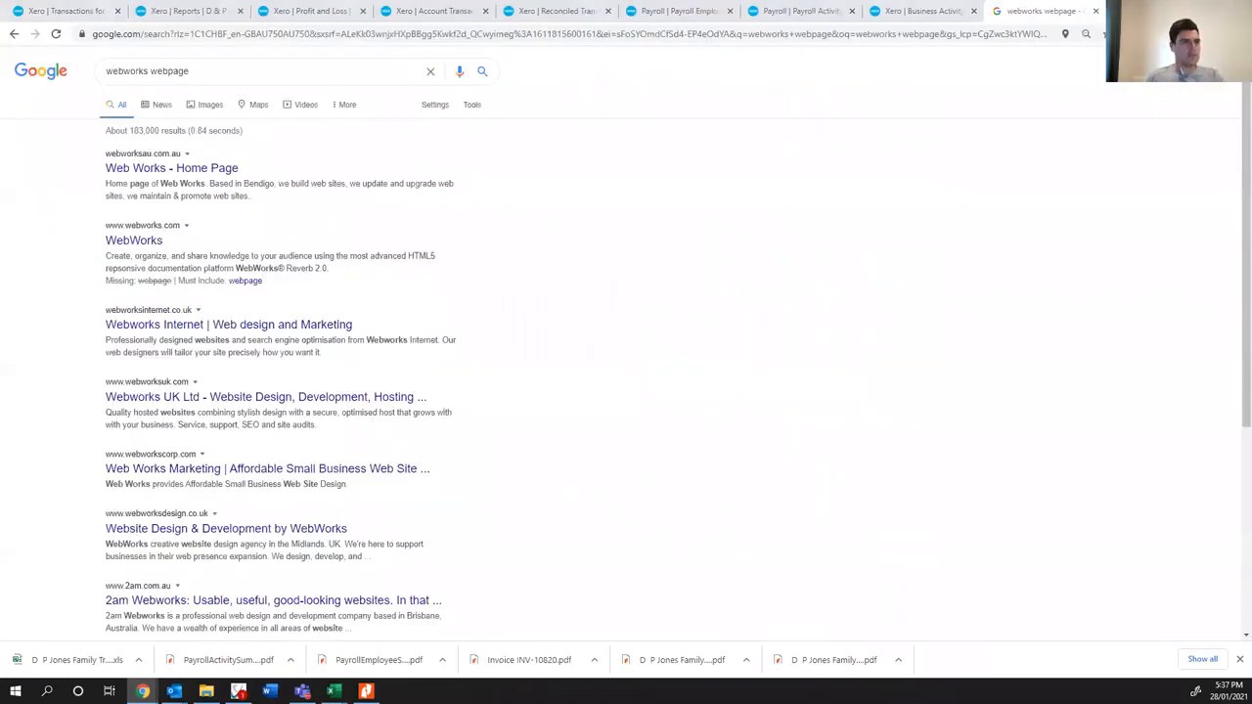
left_click(1096, 11)
key("alt+Tab")
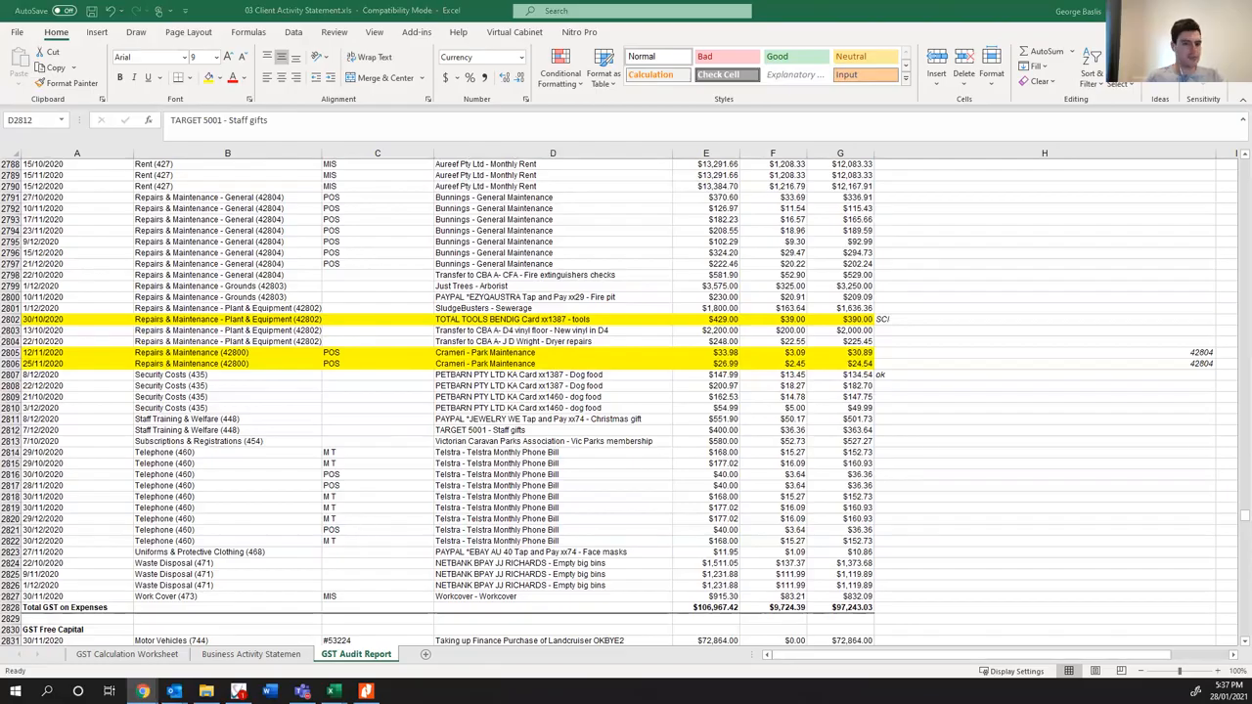
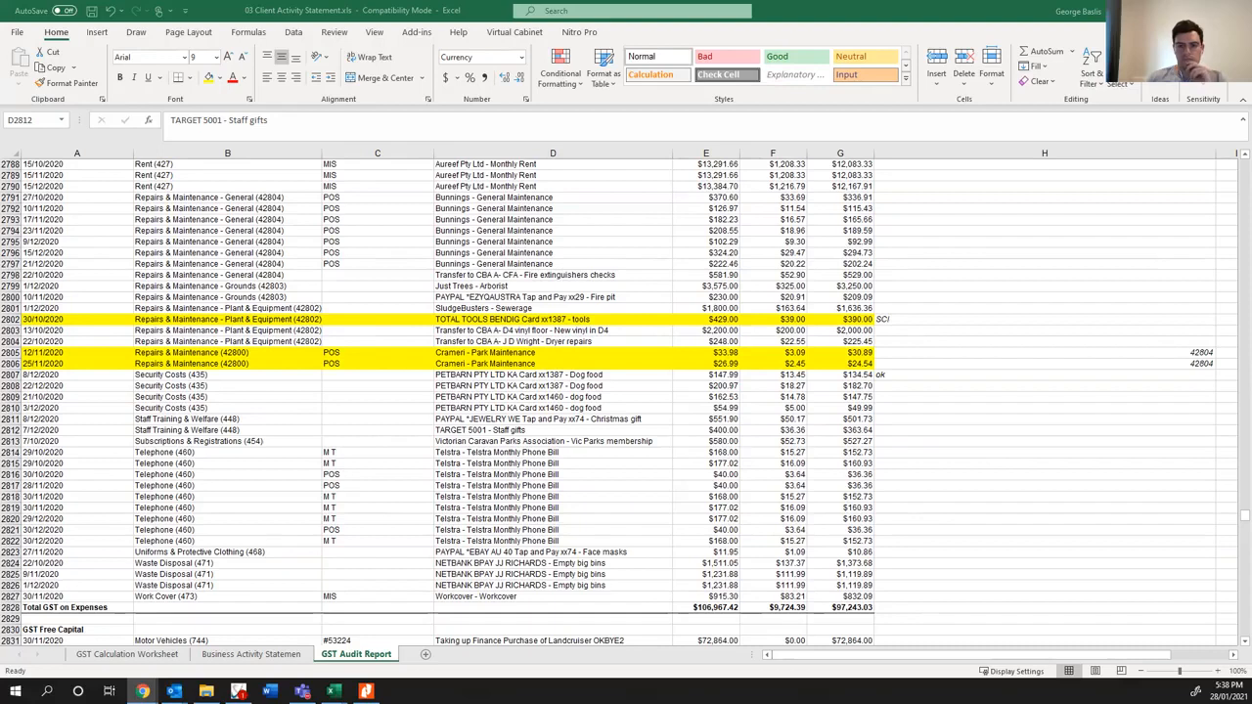
- Highlight the Target staff gifts entry in row 2812 in yellow and enter the note "Check GST" beside it
left_click(577, 433)
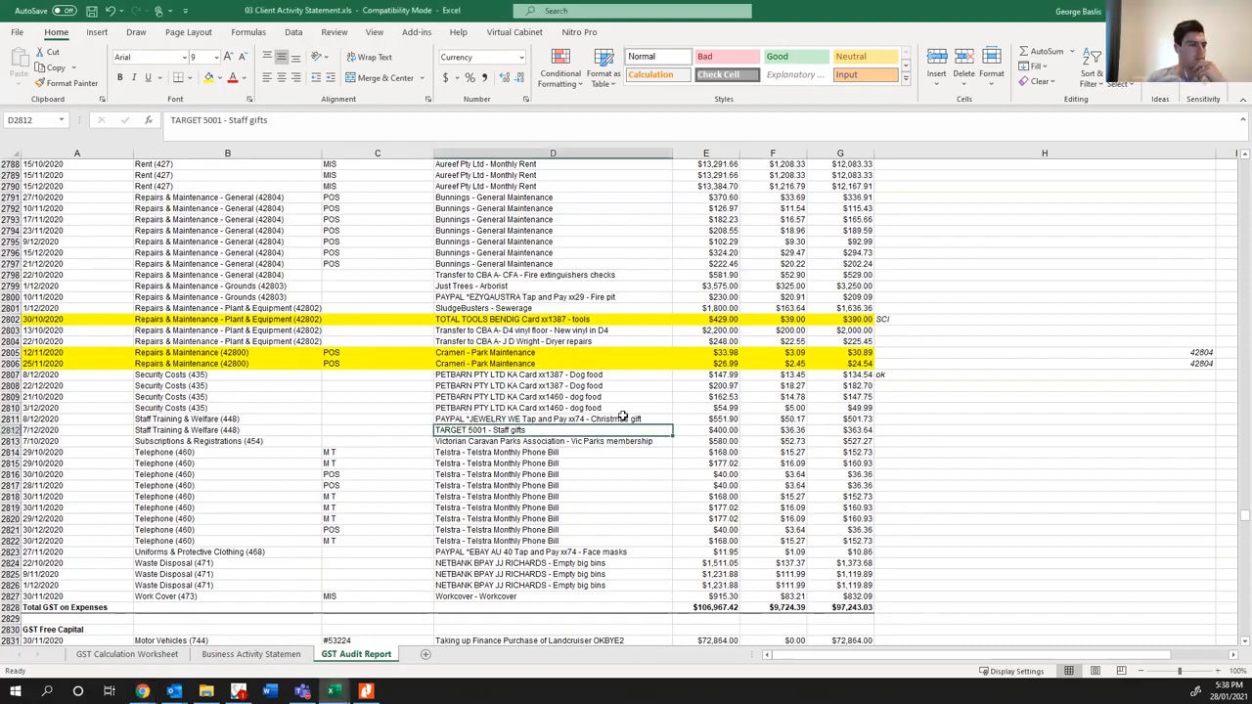
left_click(552, 419)
left_click(514, 431)
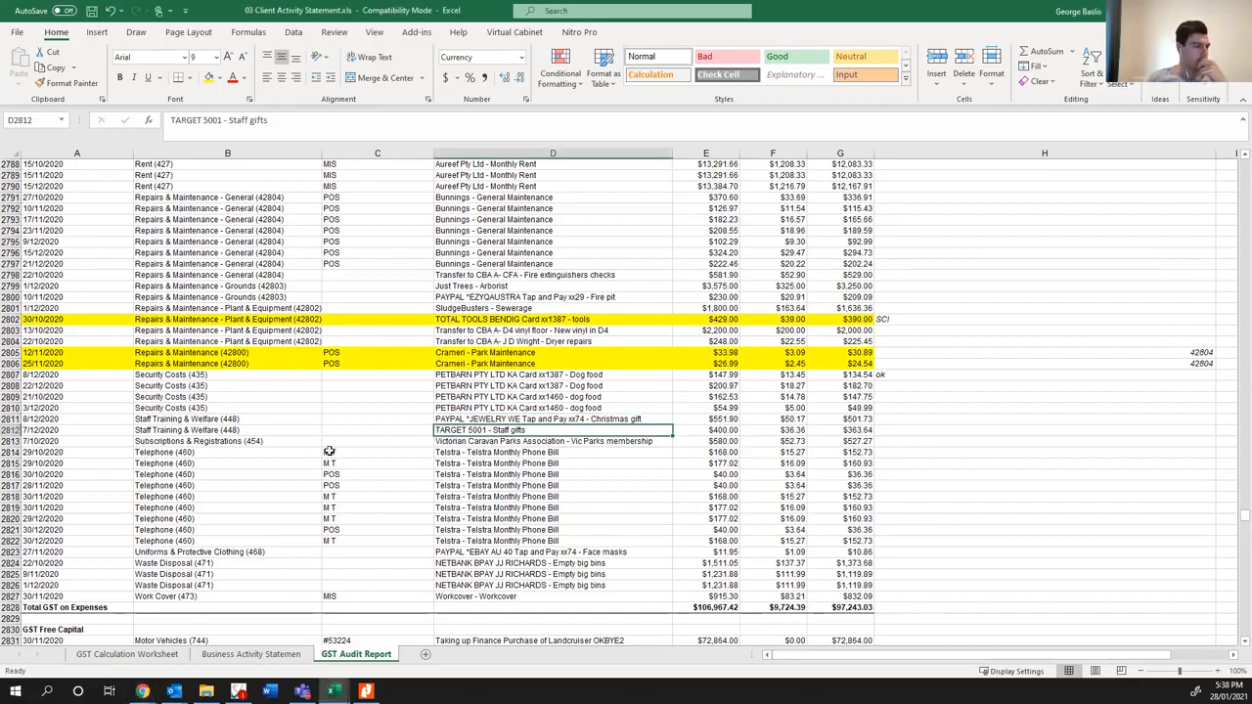
left_click_drag(64, 429, 847, 429)
left_click(208, 77)
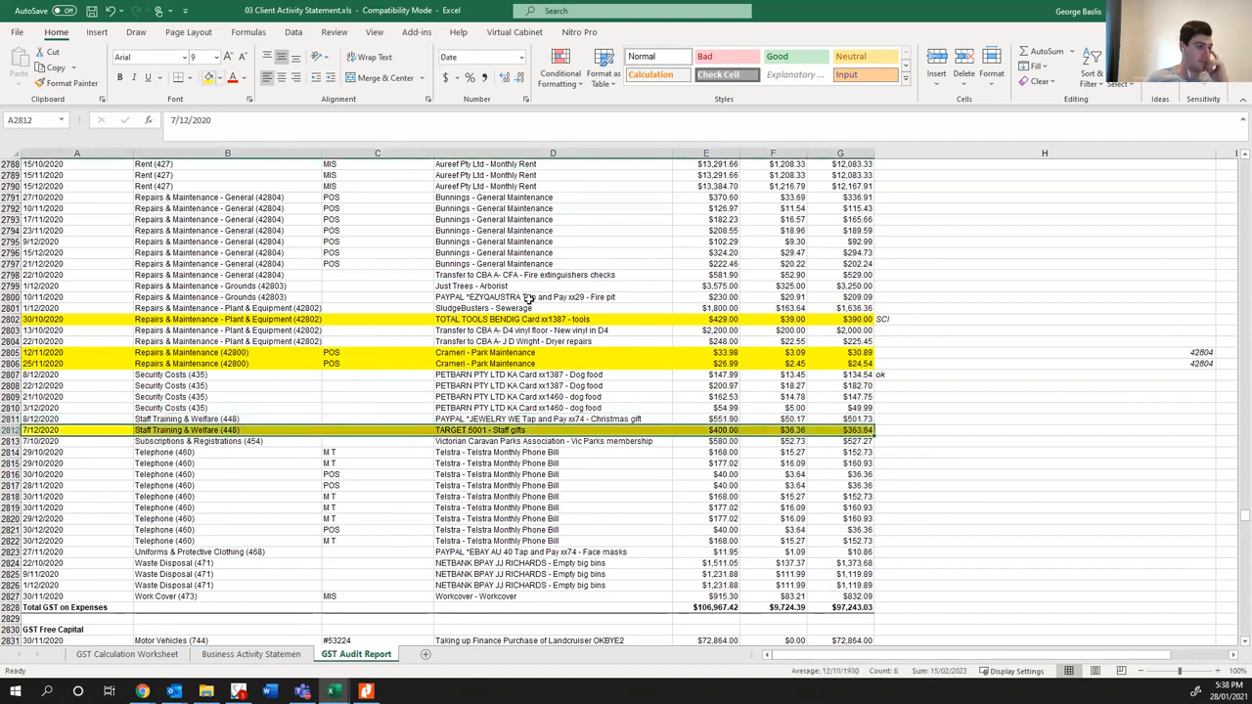
left_click(943, 430)
type("Checkl")
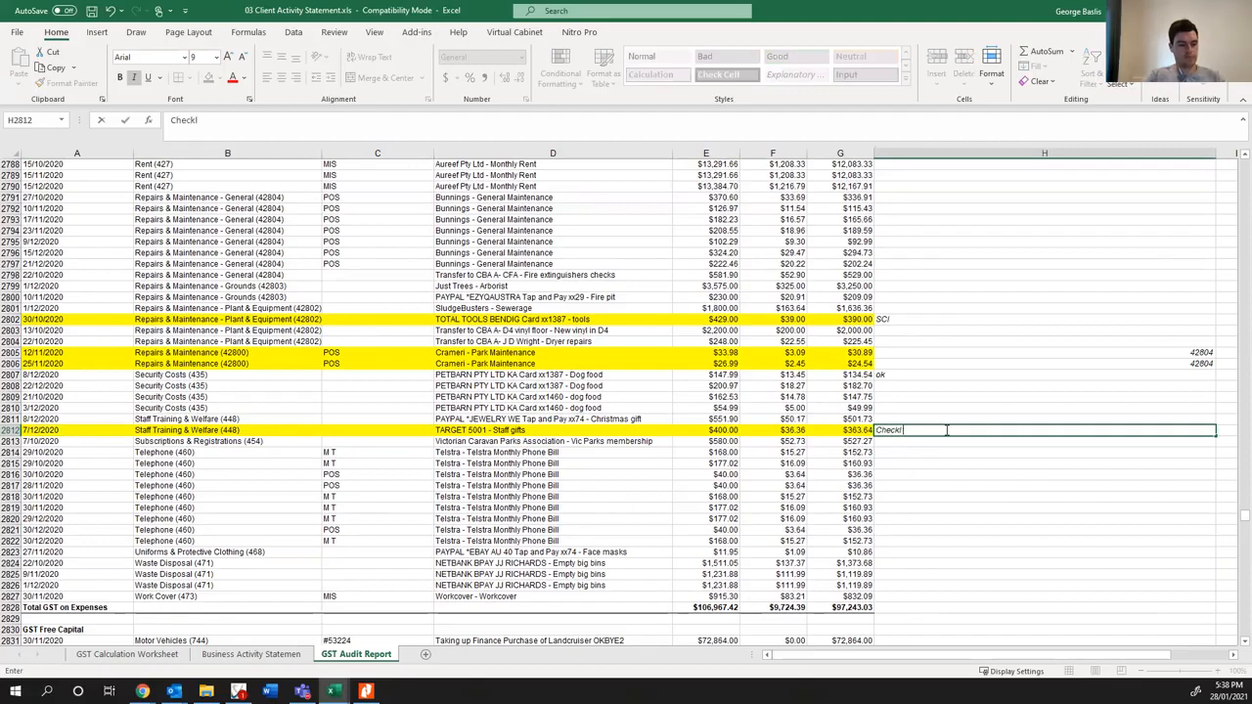
key("BackSpace")
type(" GST")
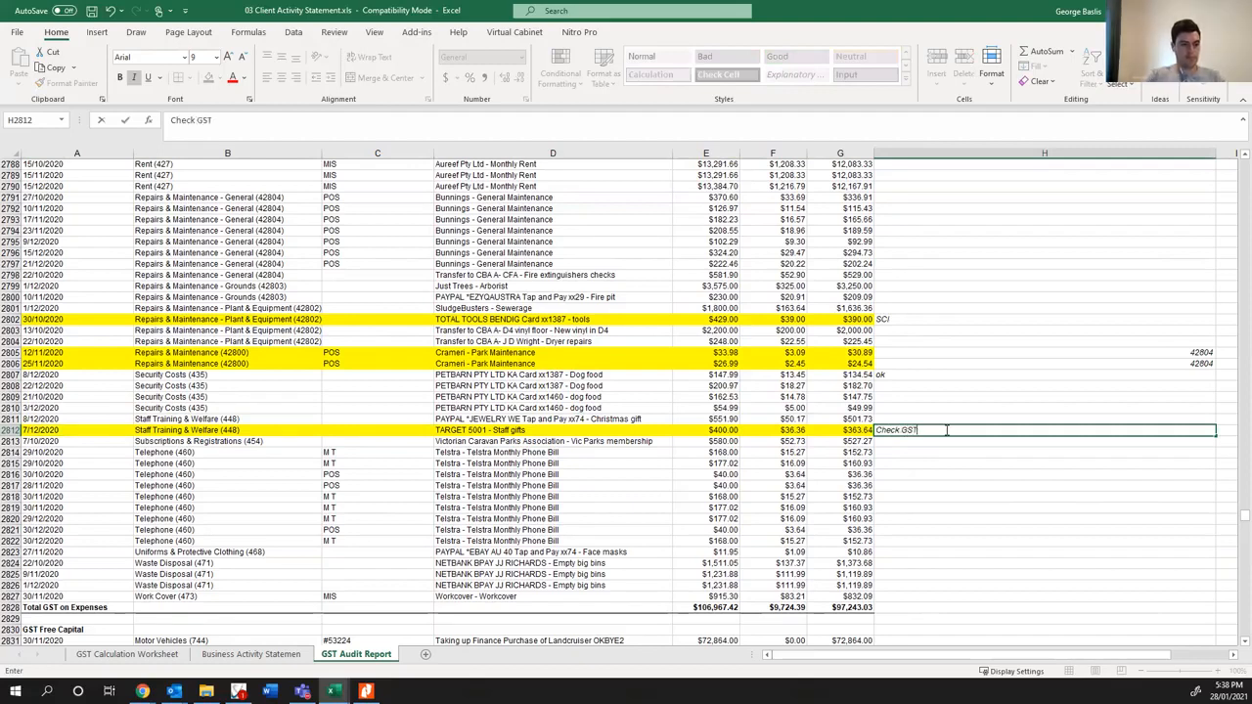
- Replace the note beside the Target staff gifts entry in row 2812 with "GST Free"
key("alt+Tab")
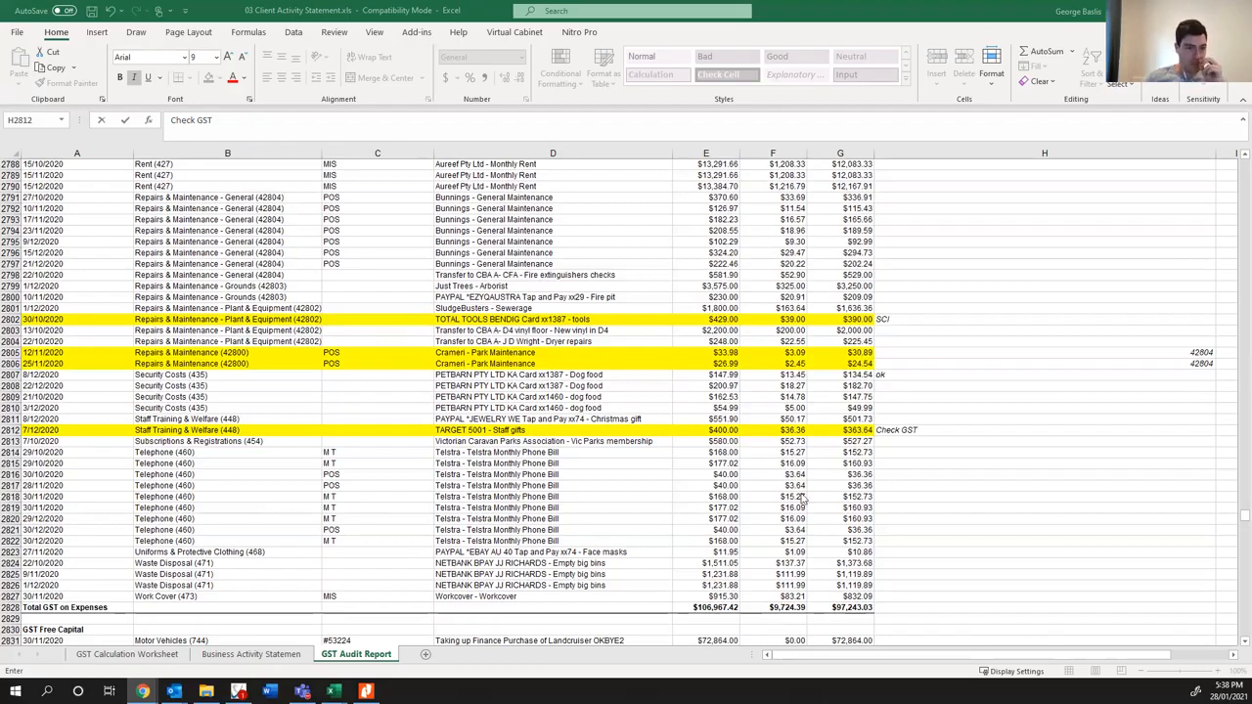
left_click_drag(927, 430, 793, 430)
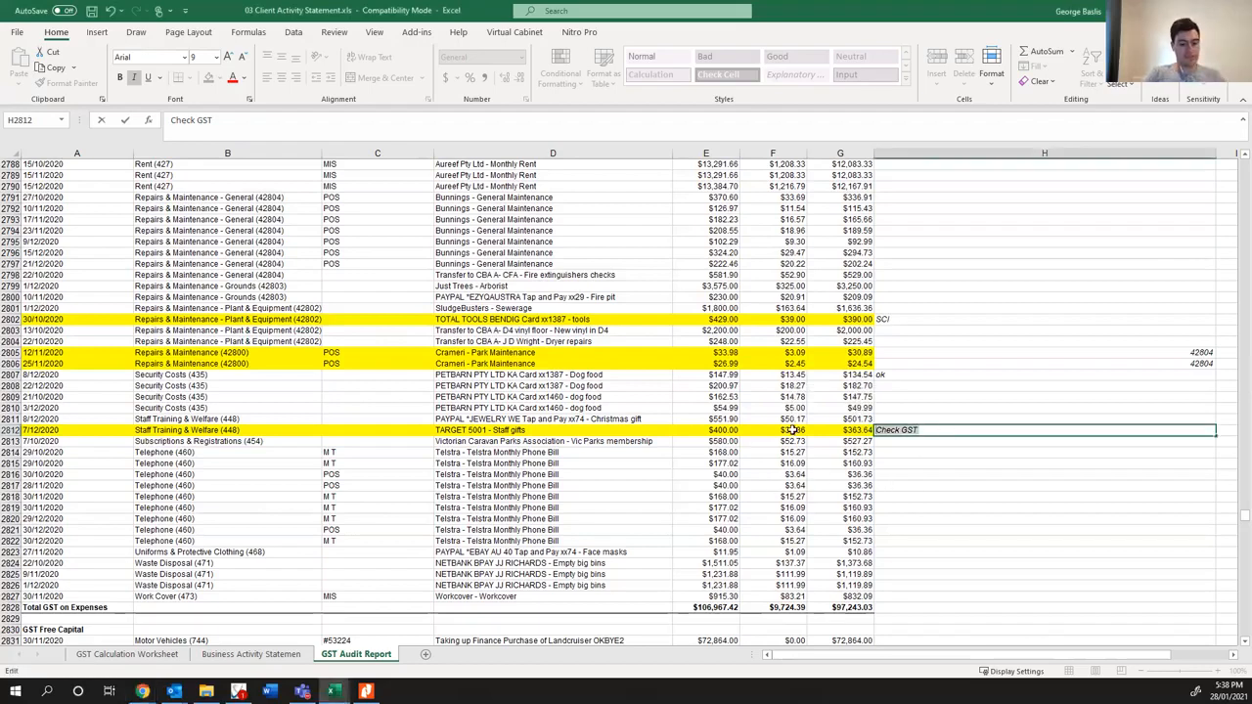
type("GST Free")
key("Return")
key("Up")
key("Up")
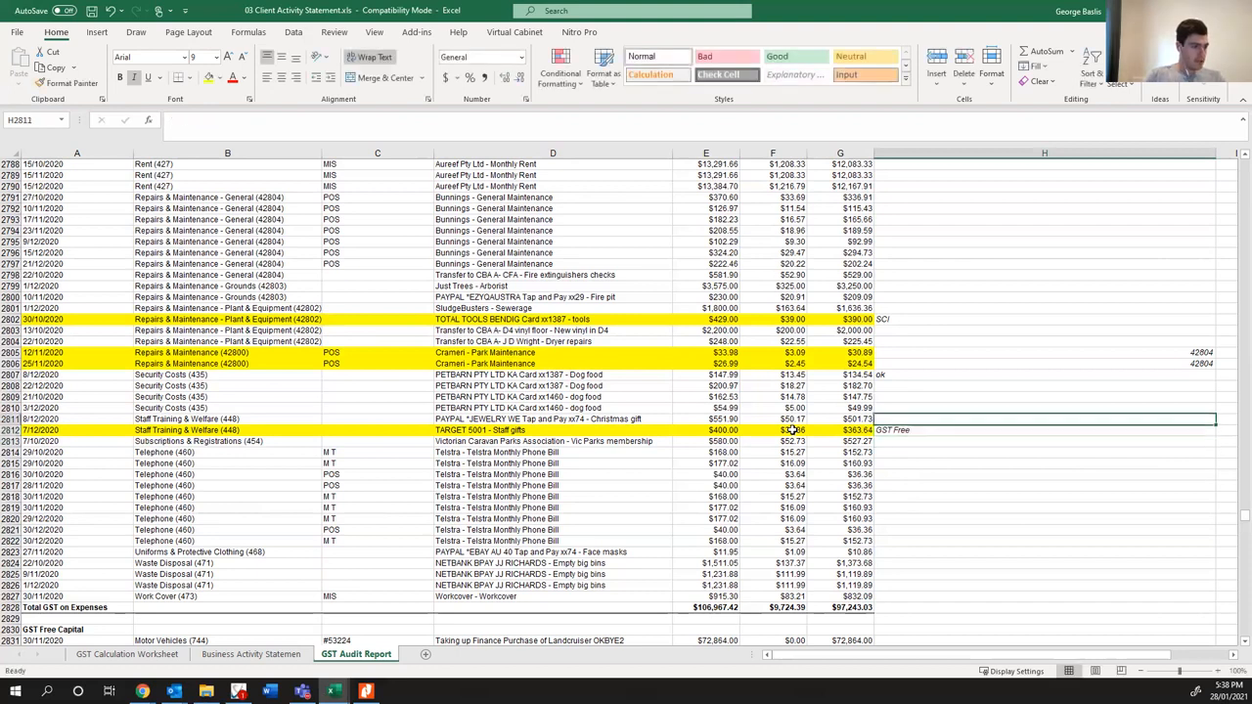
- Switch to the Chrome window holding the web search about Target and Kmart vouchers to check the Christmas gift entry's treatment
left_click(473, 419)
left_click(142, 691)
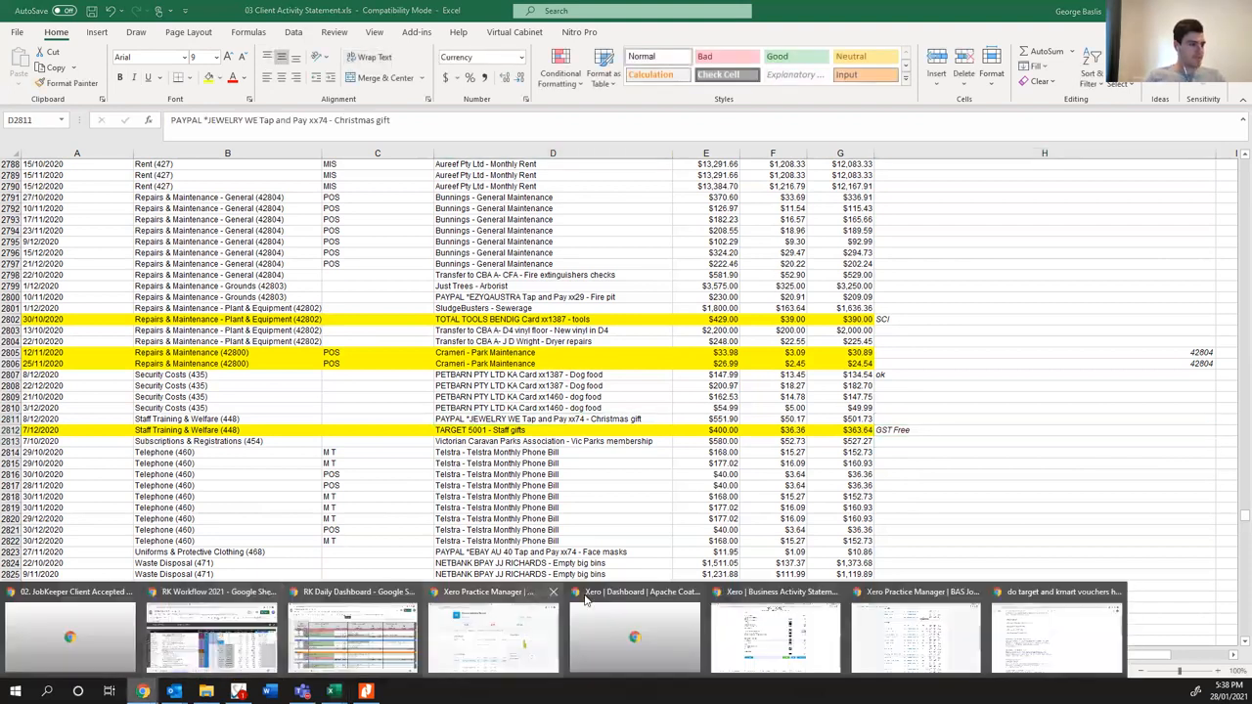
left_click(1037, 625)
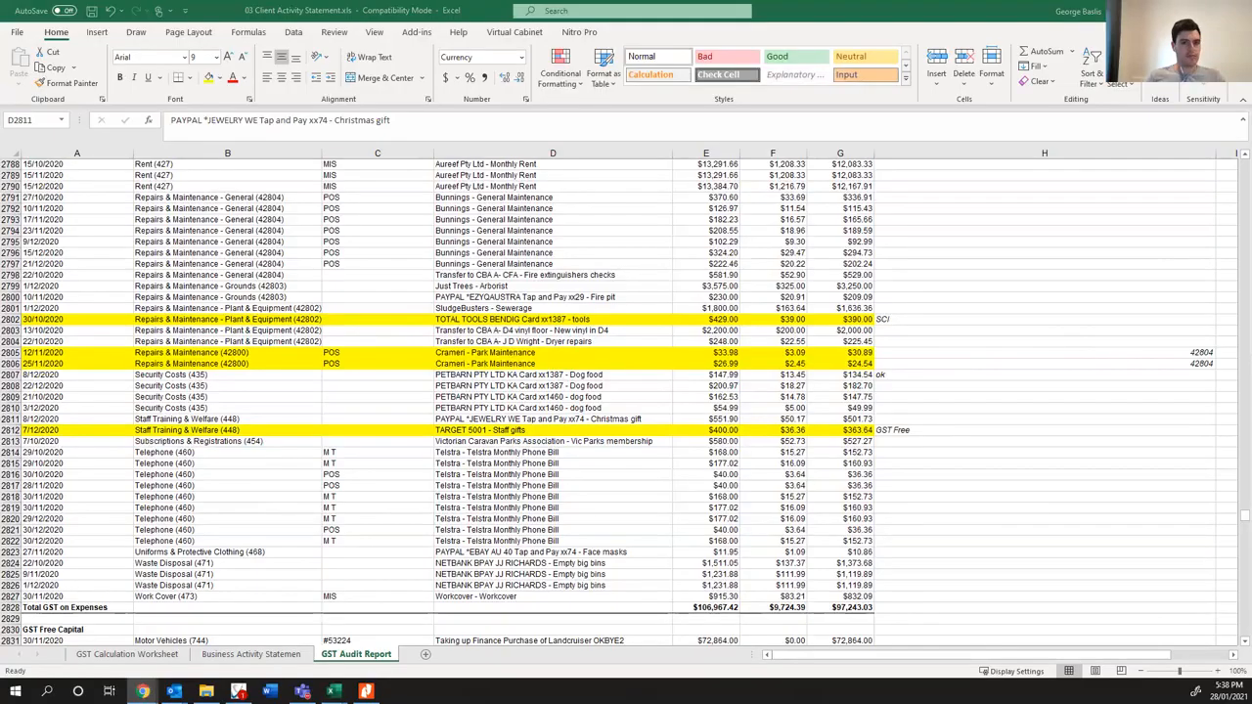
- Highlight the PayPal jewelry Christmas gift entry in row 2811 in yellow and enter the note "Check" beside it
left_click_drag(859, 420, 58, 418)
left_click(208, 78)
left_click(900, 419)
type("Check")
key("Return")
- Switch to Xero's Account Transactions report in Chrome and replace Internet Expenses with account 448 - Staff Training & Welfare
left_click(142, 690)
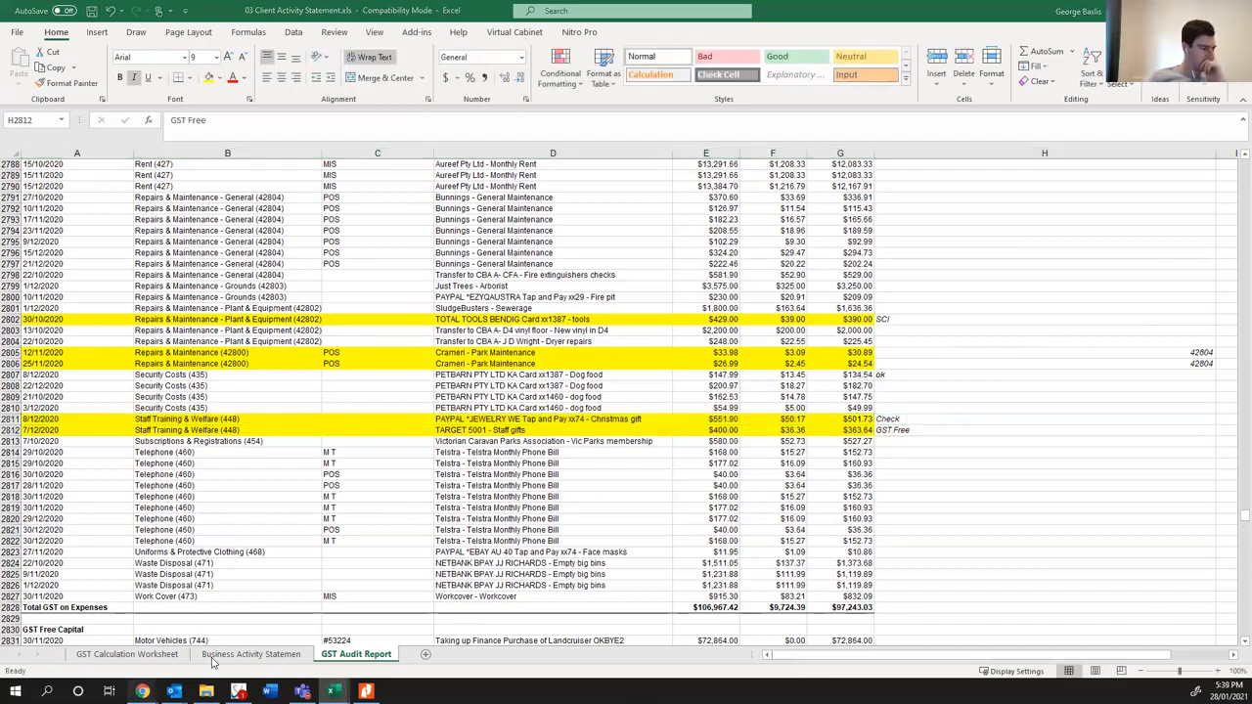
left_click(821, 646)
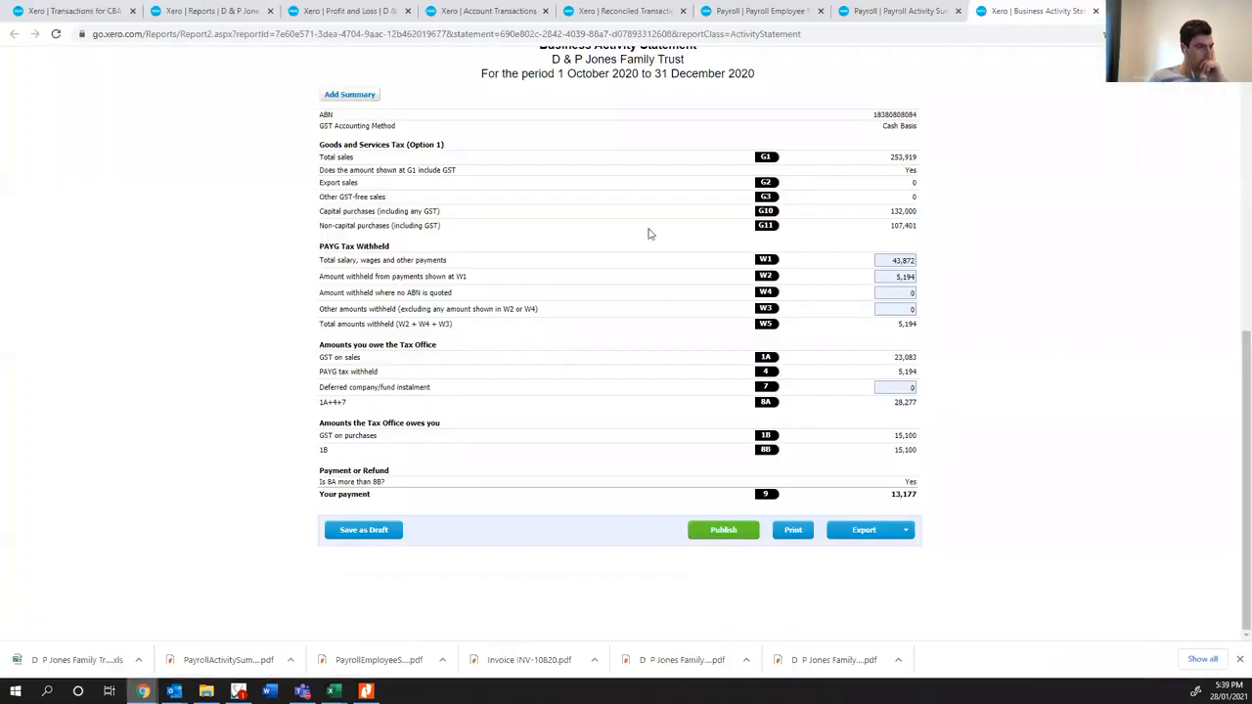
left_click(500, 14)
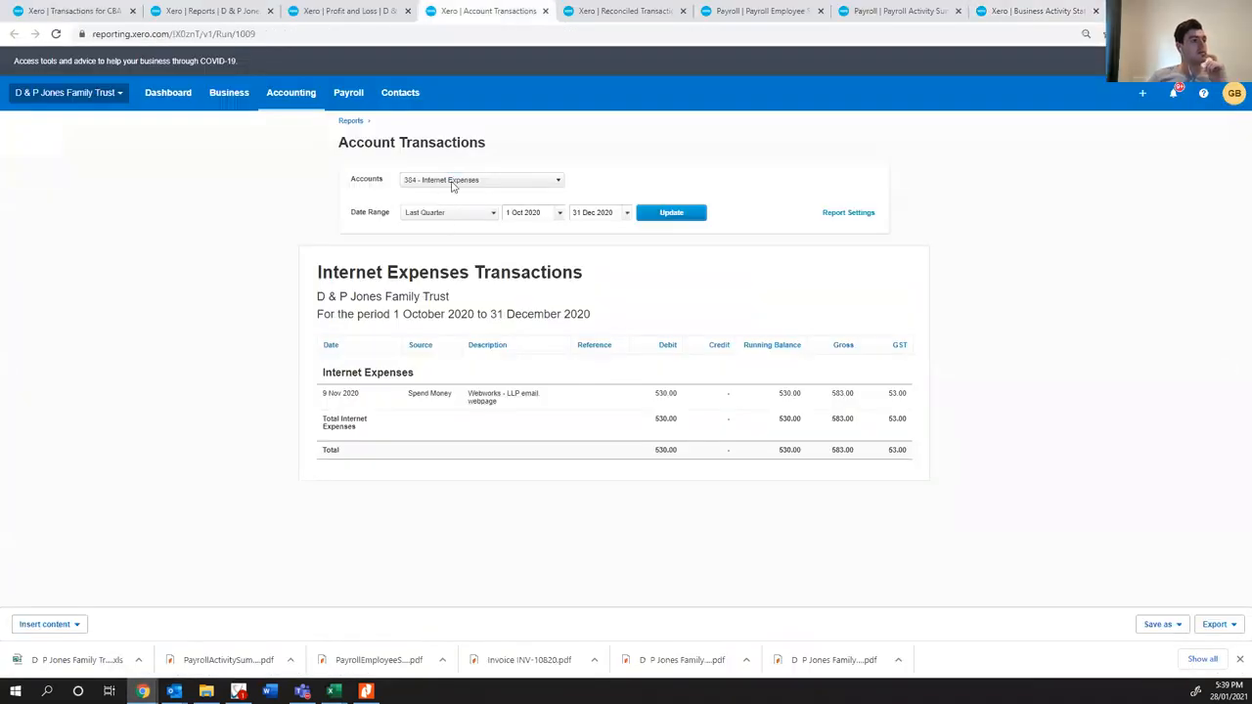
left_click(454, 182)
left_click(451, 224)
left_click_drag(467, 195, 215, 199)
type("staff")
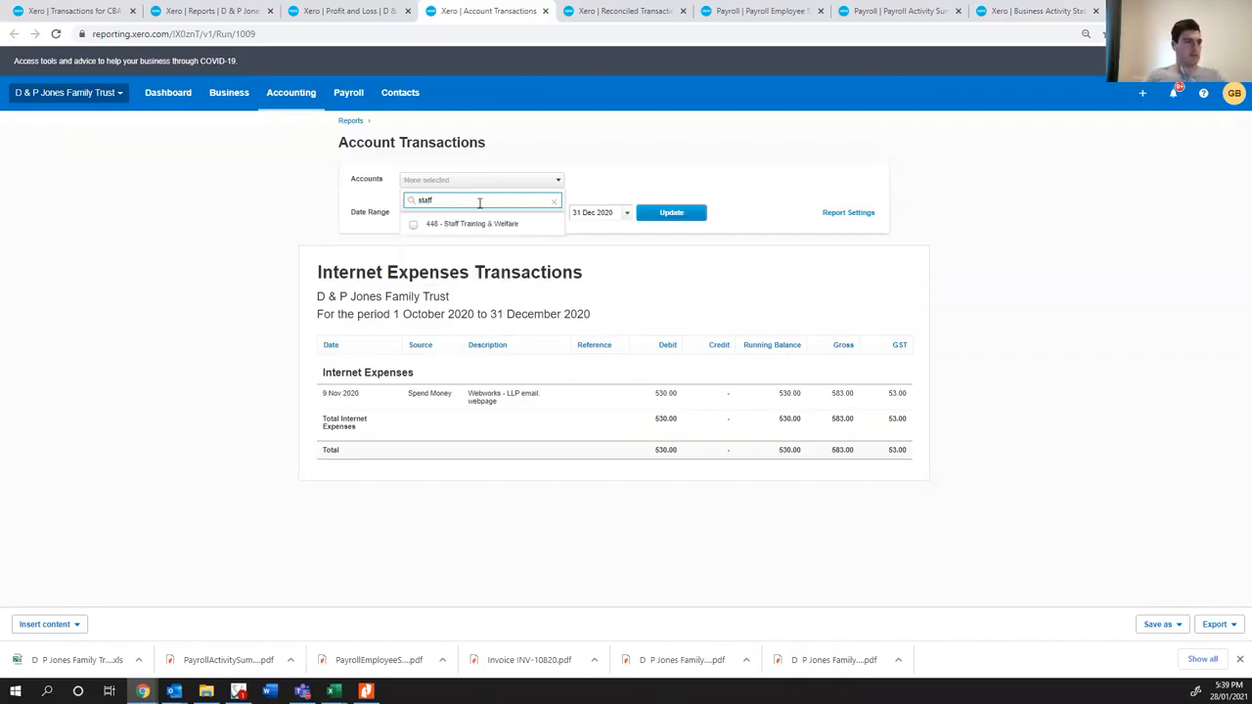
left_click(472, 224)
left_click(629, 177)
- Update the Staff Training & Welfare report with a start date of 01/01/2019 and review its listed transactions
left_click_drag(539, 212, 329, 213)
type("01/01/201")
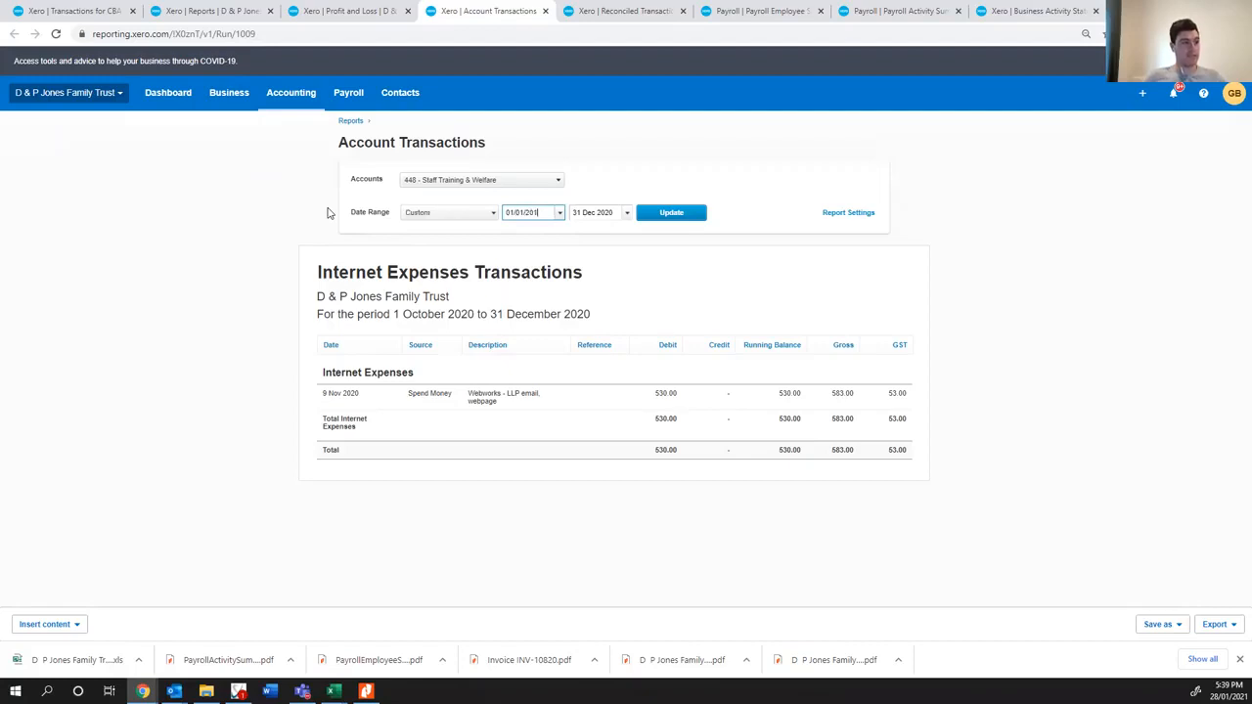
type("9")
left_click(675, 212)
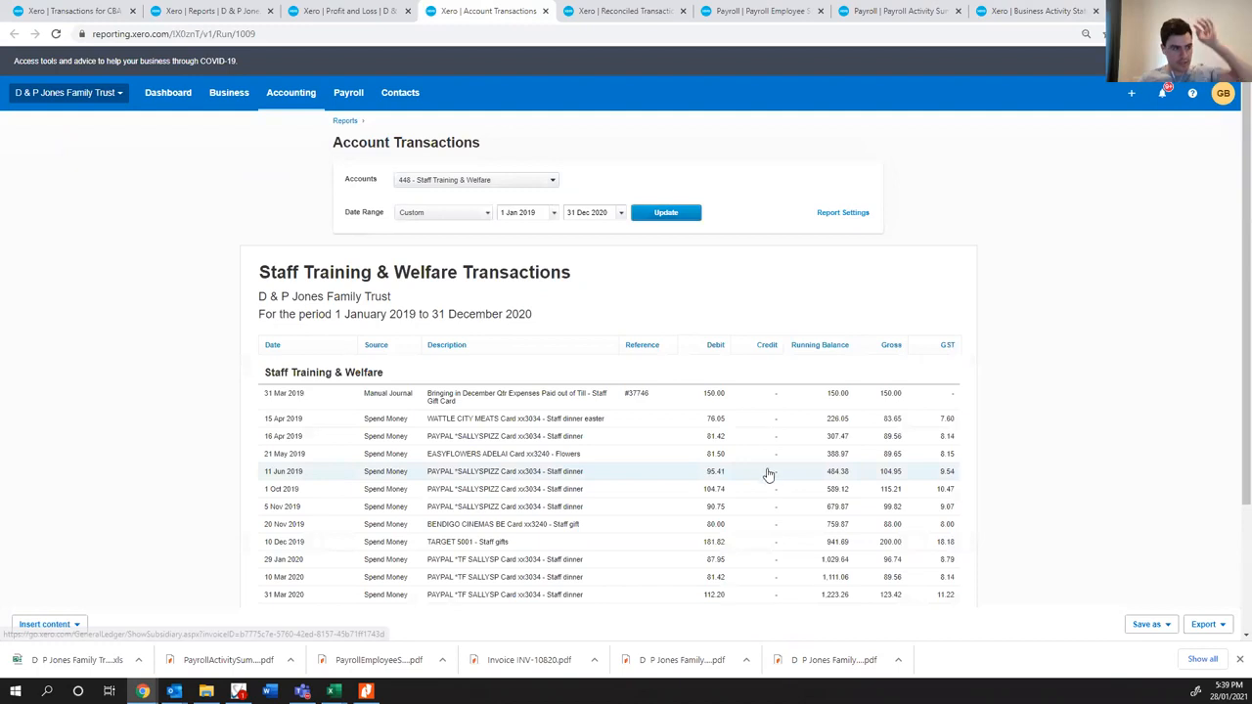
scroll(479, 415, "down", 1)
scroll(479, 416, "down", 1)
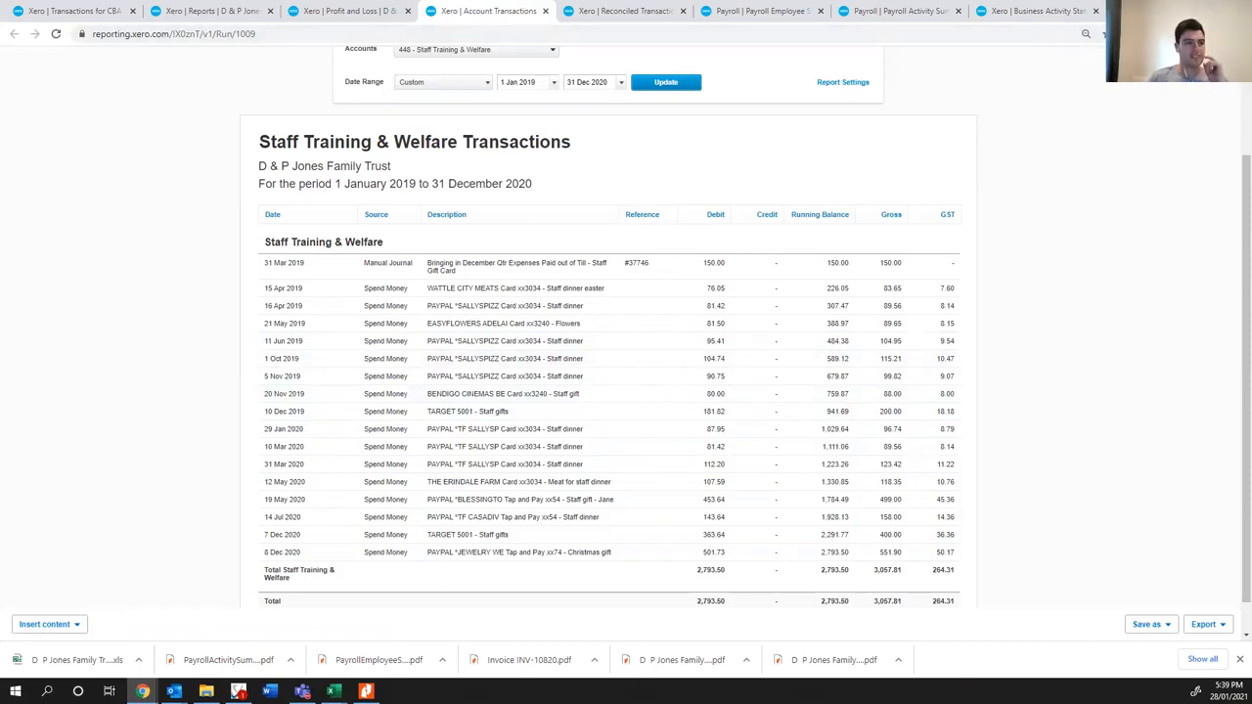
- Return to the Excel workbook and examine the face masks, Waste Disposal and Work Cover entries closing the GST on Expenses section
key("alt+Tab")
left_click(378, 598)
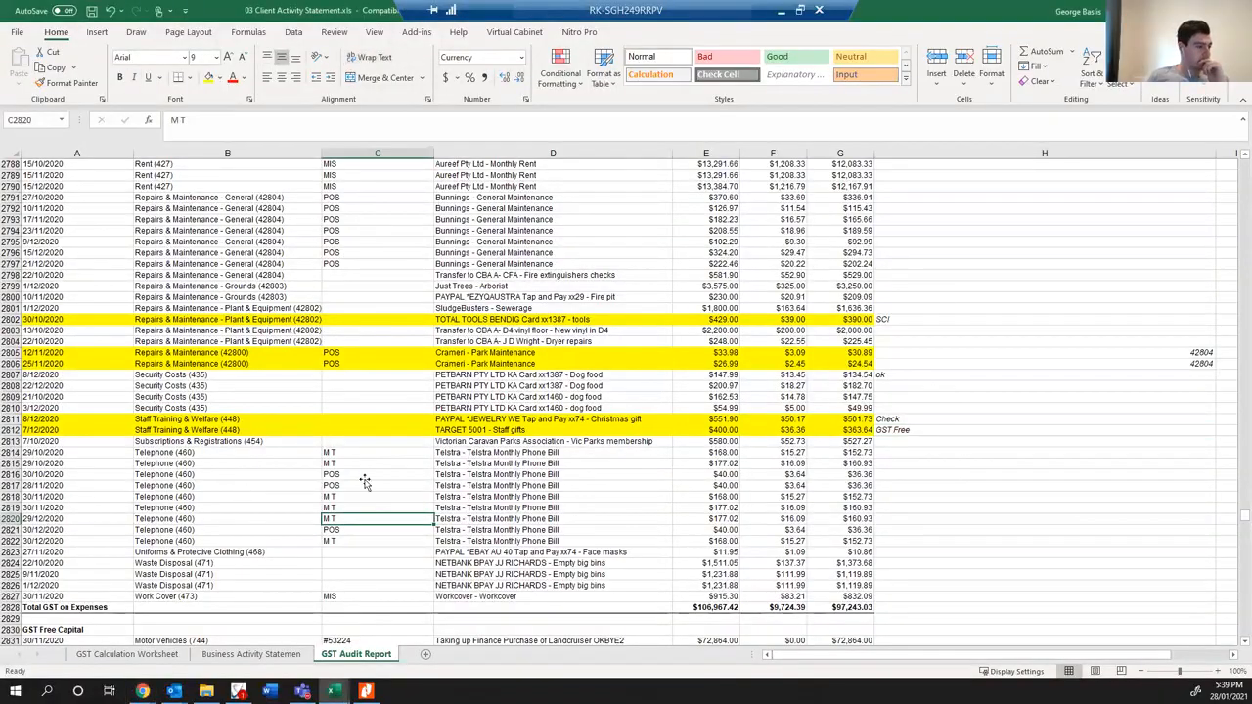
scroll(364, 483, "down", 1)
left_click(577, 563)
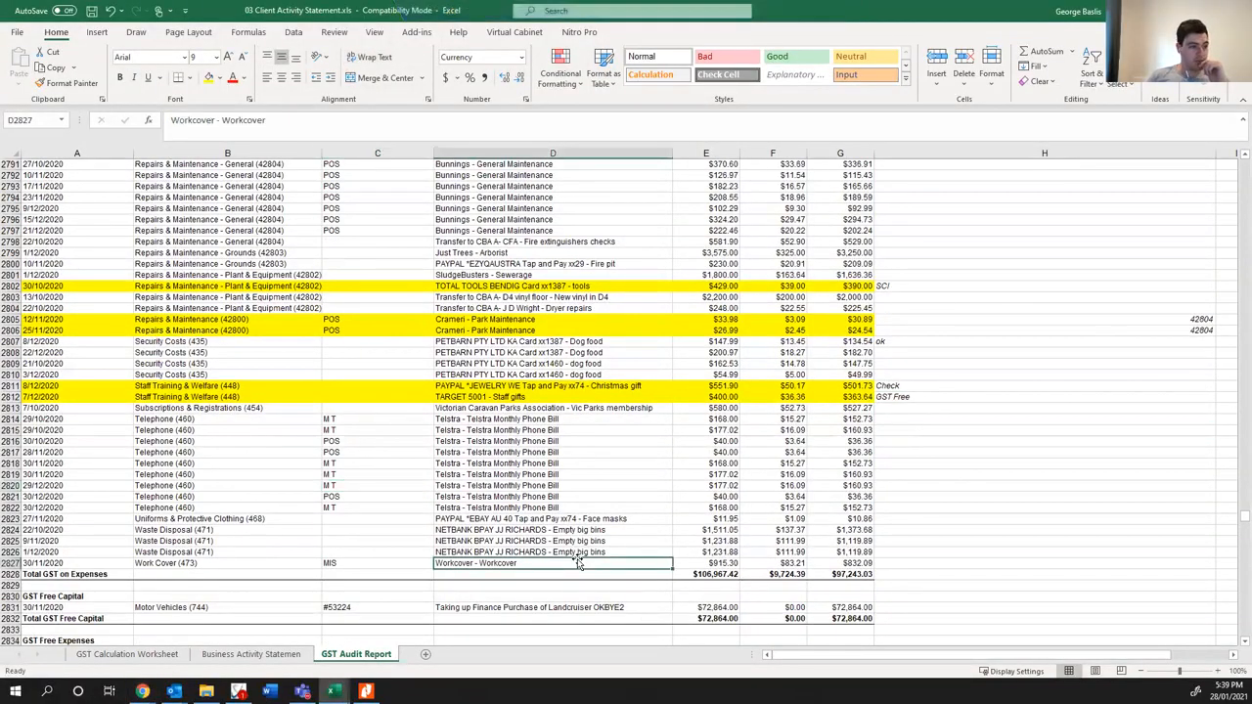
left_click(555, 509)
left_click(554, 518)
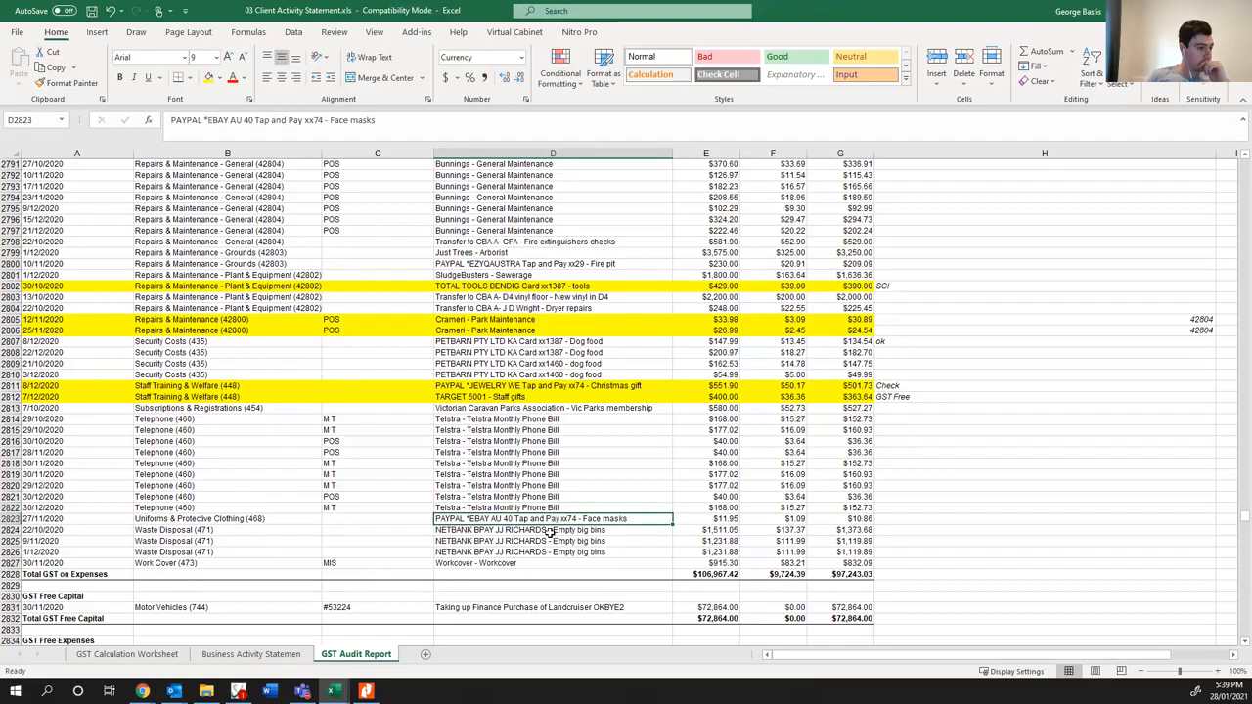
left_click(540, 542)
left_click(537, 553)
left_click(535, 562)
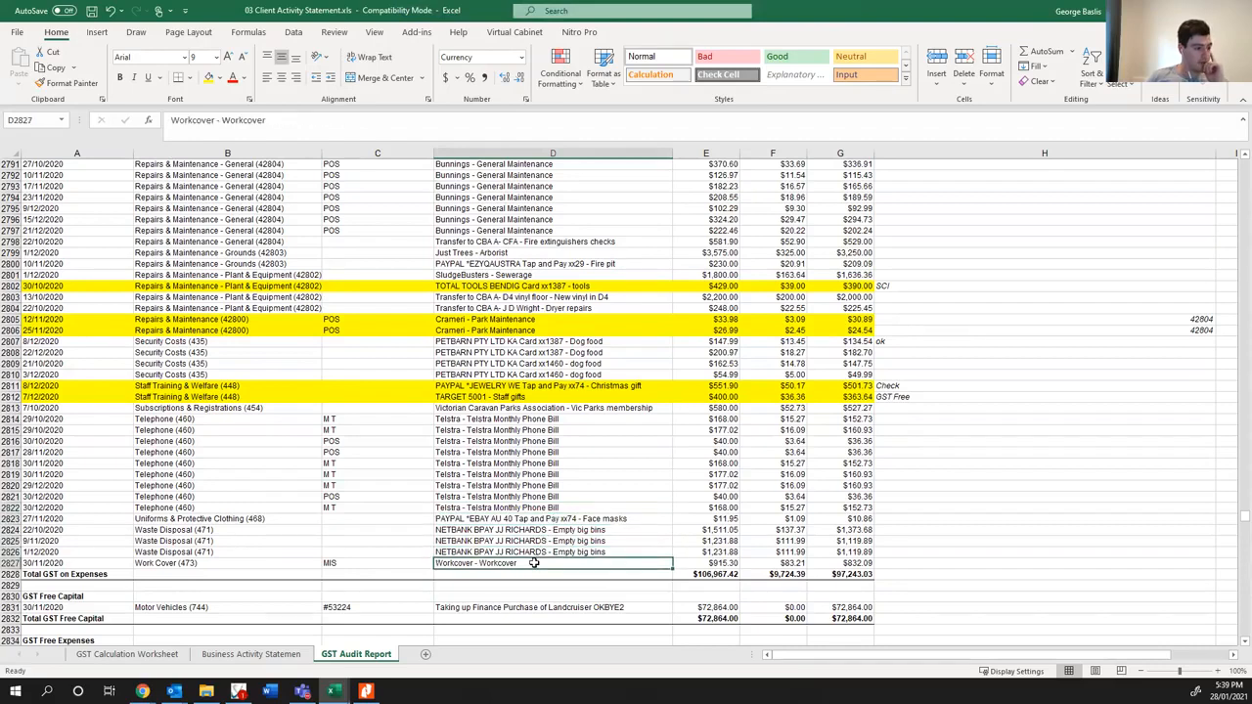
- Highlight the Work Cover entry in row 2827 in yellow, from its date to its net amount
left_click(68, 564)
key("shift+Right")
key("shift+Right")
key("shift+Right")
key("shift+Right")
key("shift+Right")
key("shift+Right")
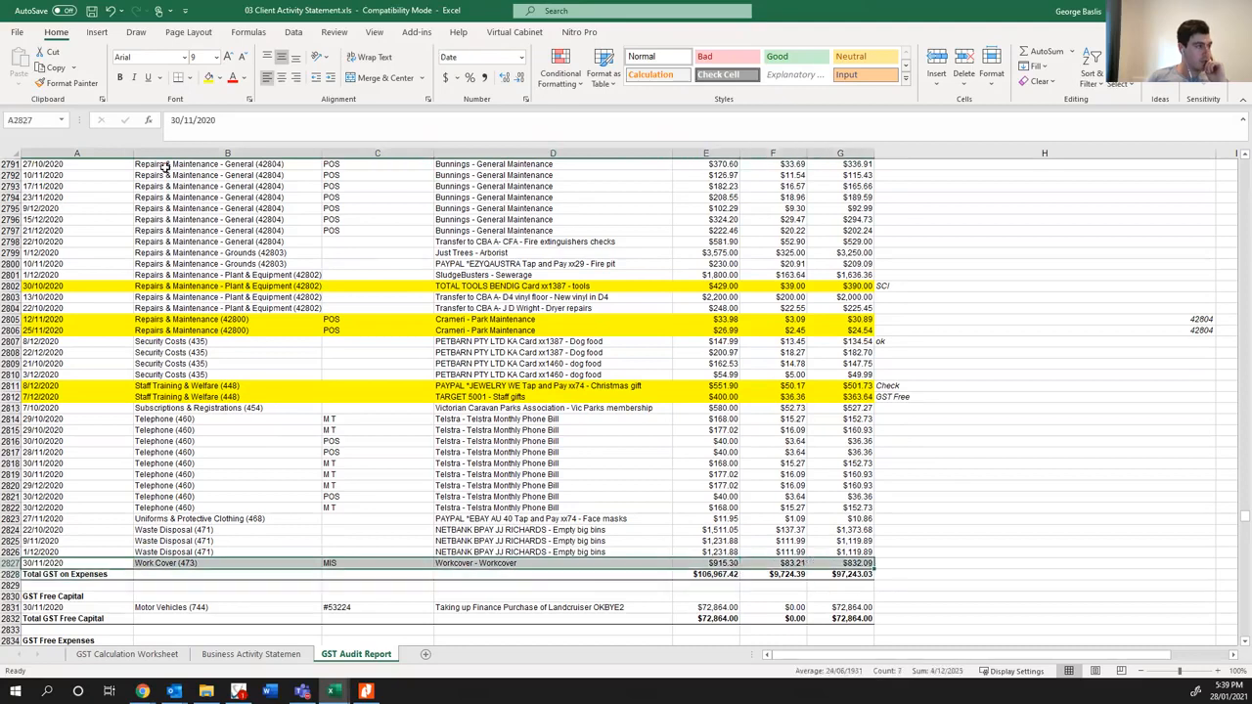
left_click(211, 79)
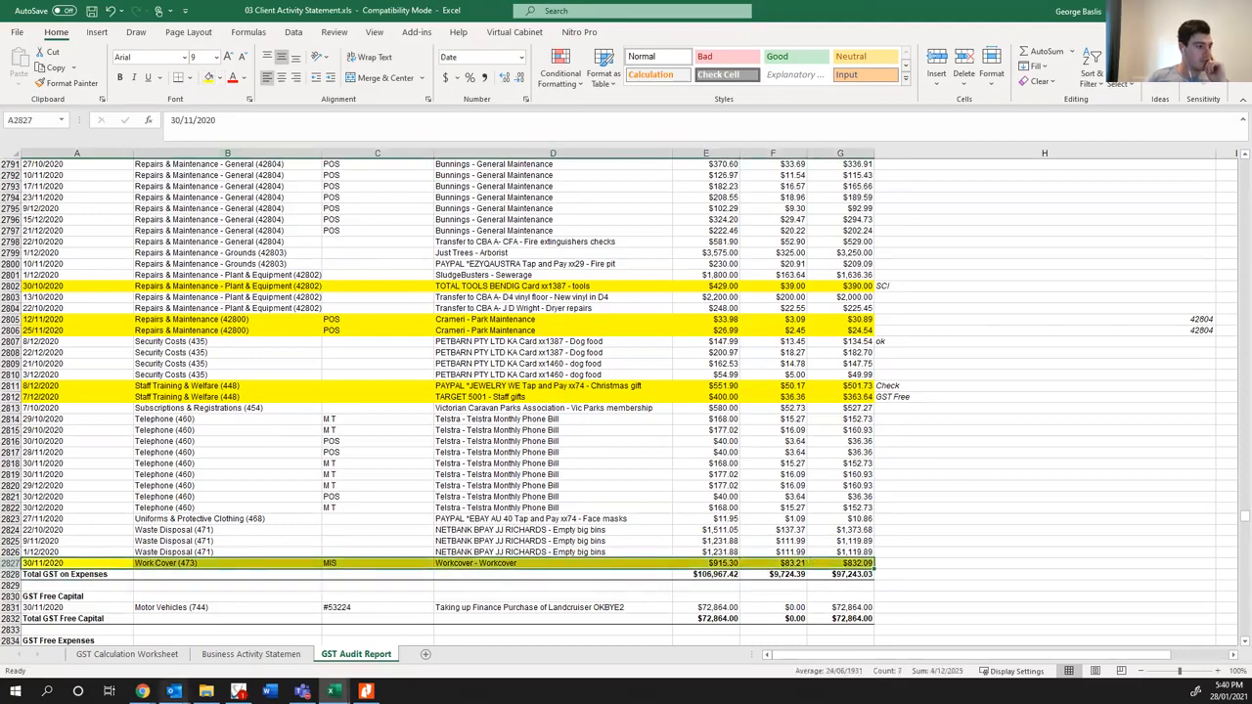
- Switch to Xero's Account Transactions report in Chrome and update it for account 473 - Work Cover only
mouse_move(142, 692)
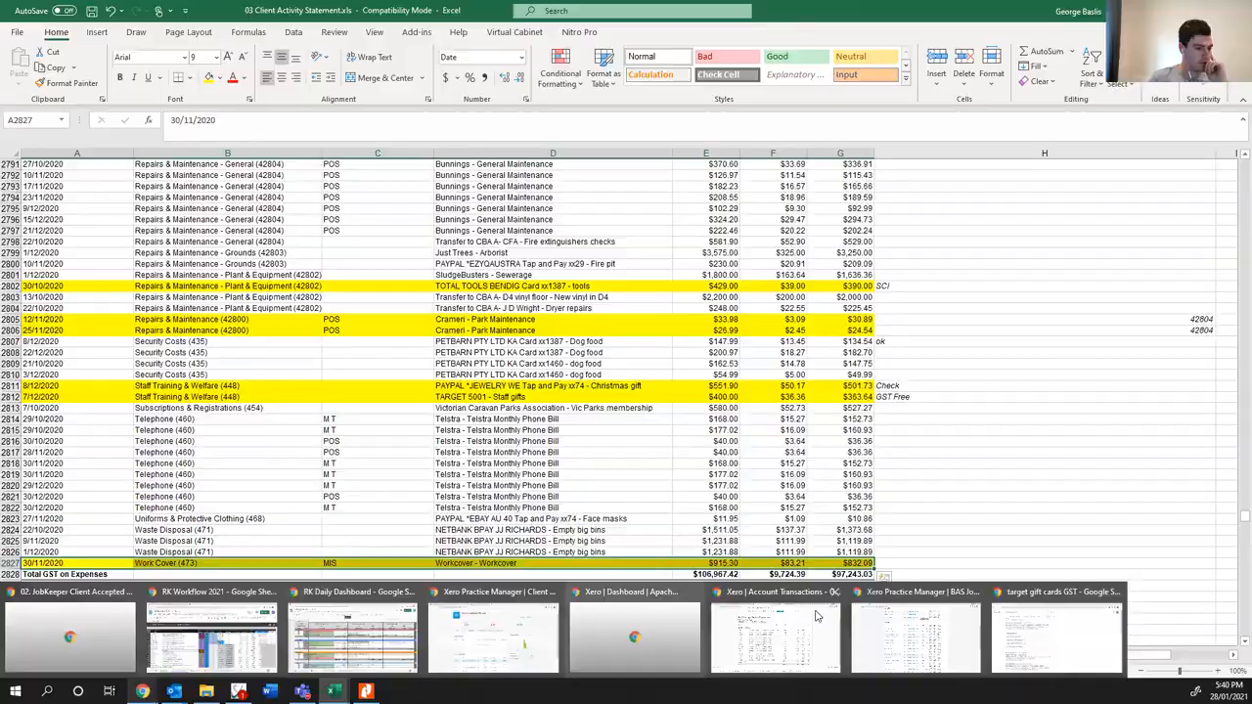
left_click(775, 636)
left_click(504, 51)
left_click(466, 93)
type("workcover")
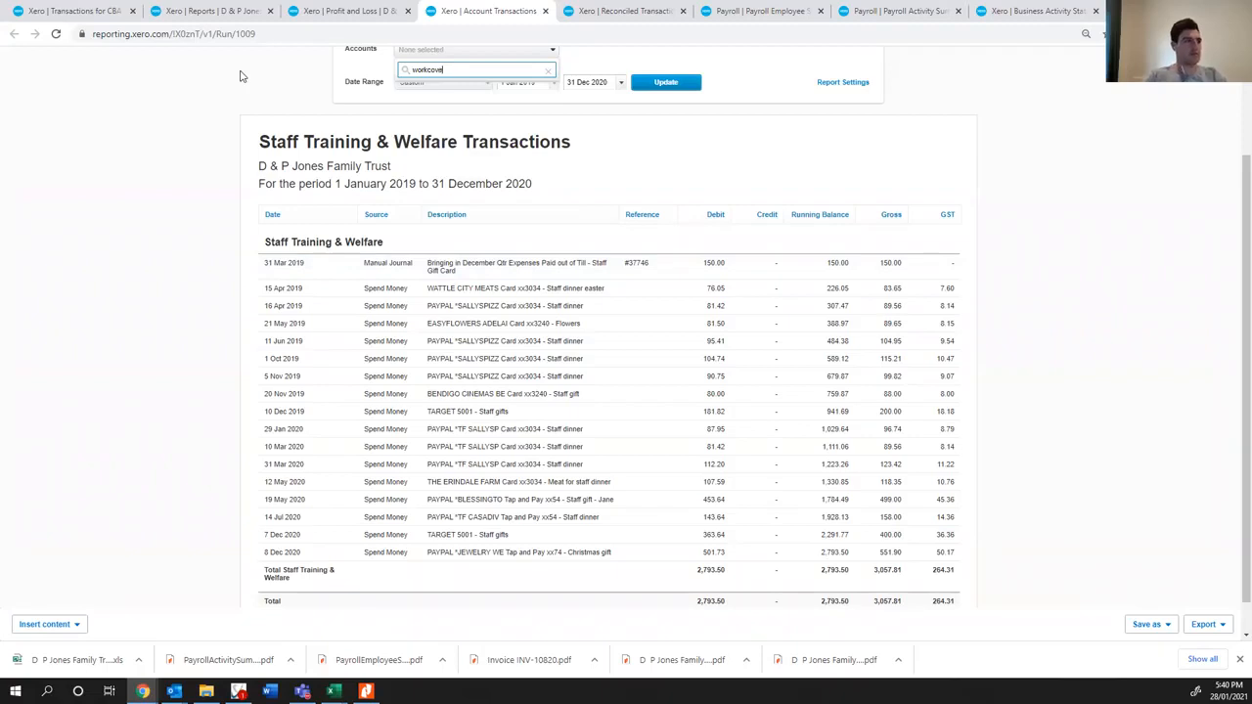
key("BackSpace")
key("BackSpace")
key("BackSpace")
key("BackSpace")
left_click(514, 95)
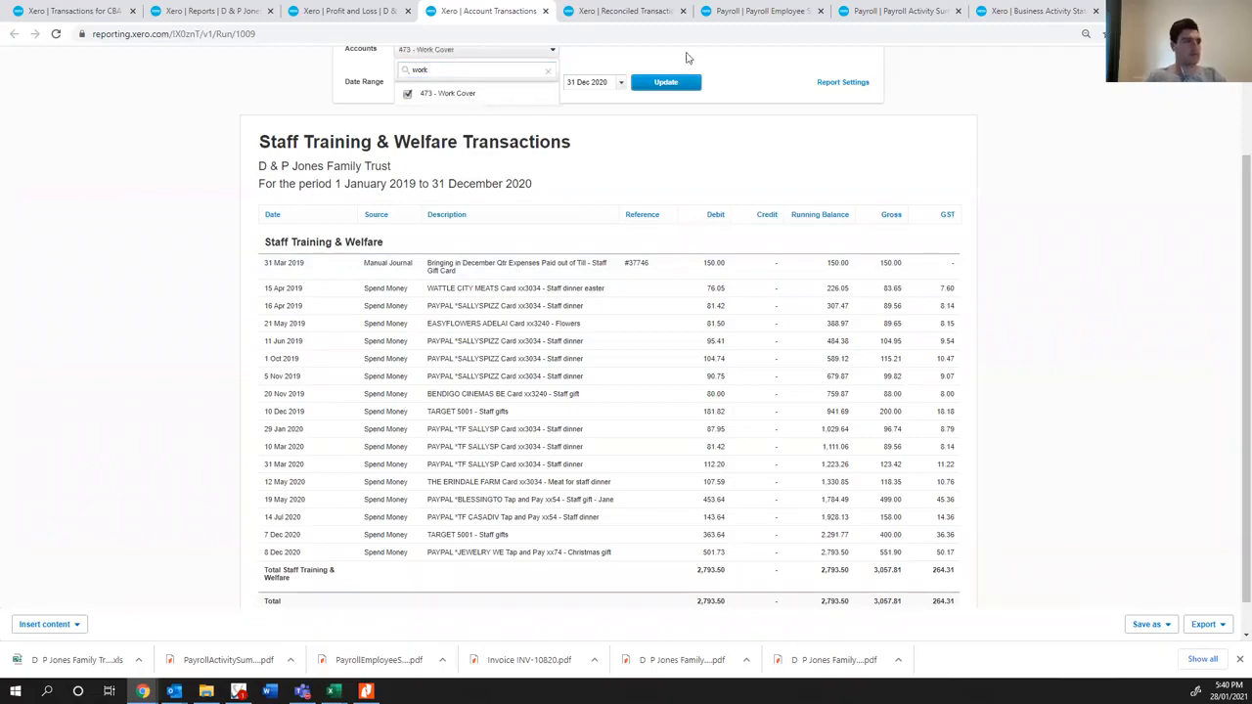
left_click(673, 80)
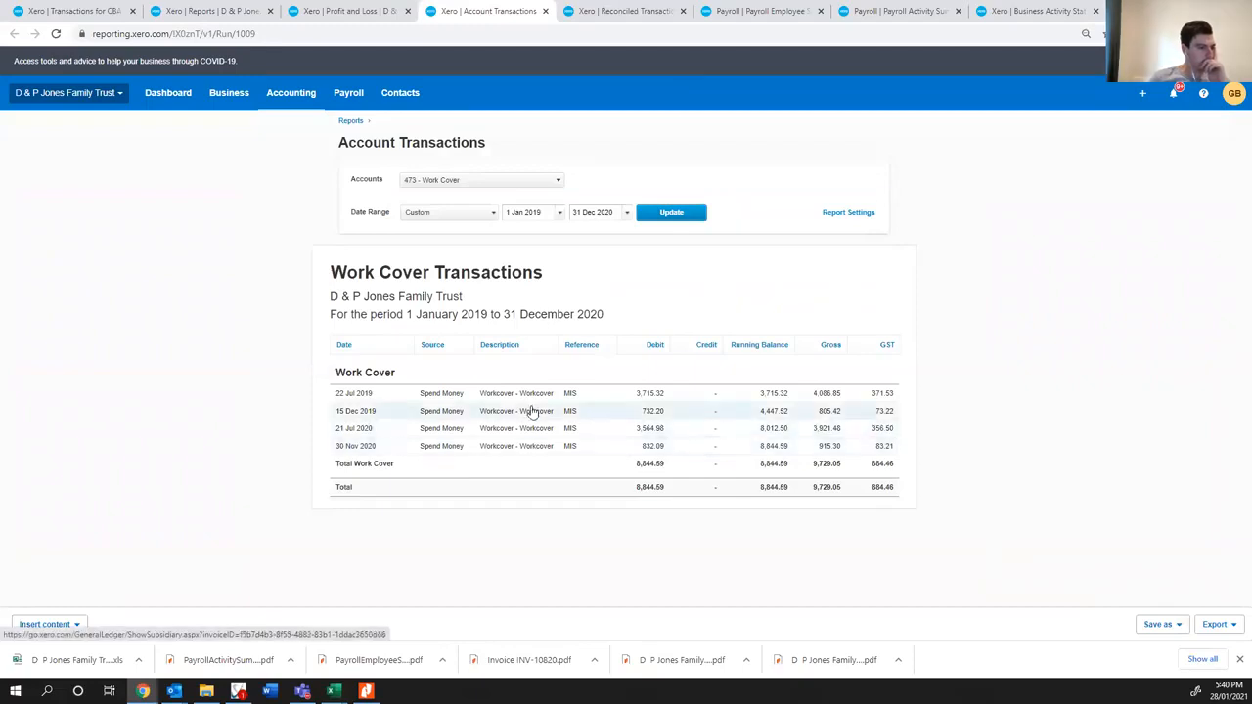
- Open the 30 Nov 2020 and 21 Jul 2020 Workcover transactions in separate tabs and compare their GST details
middle_click(523, 443)
middle_click(525, 428)
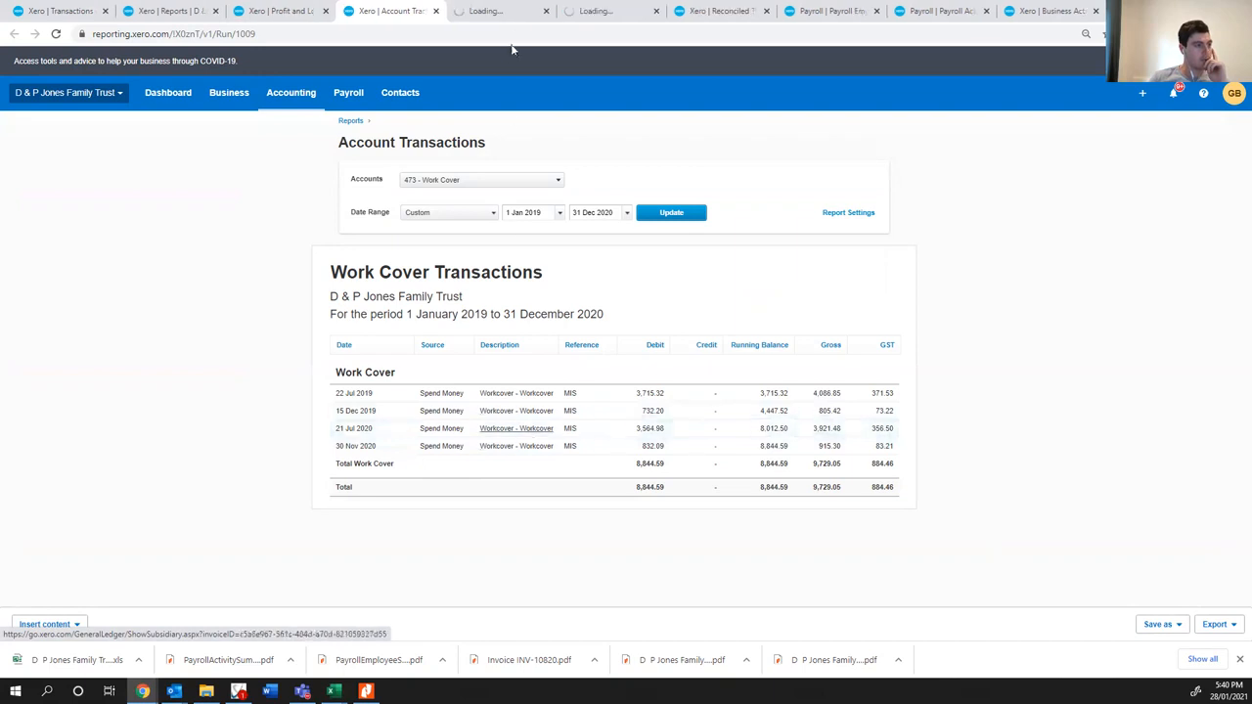
left_click(533, 11)
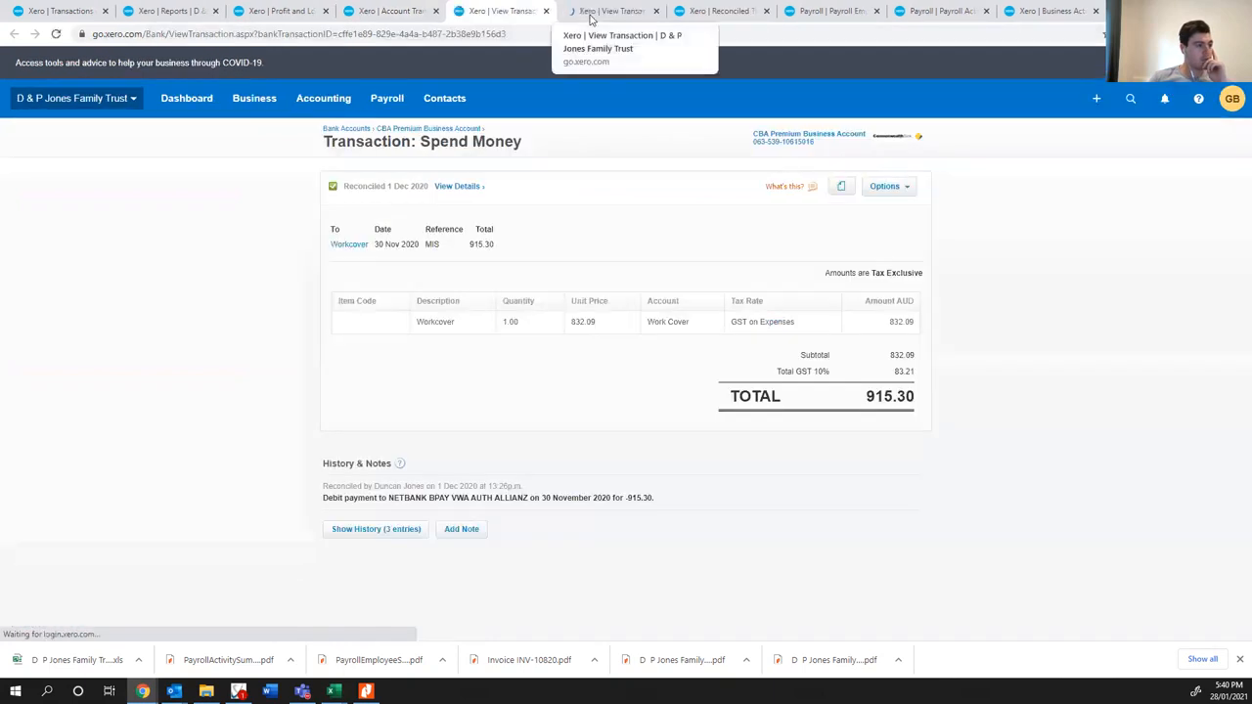
left_click(590, 11)
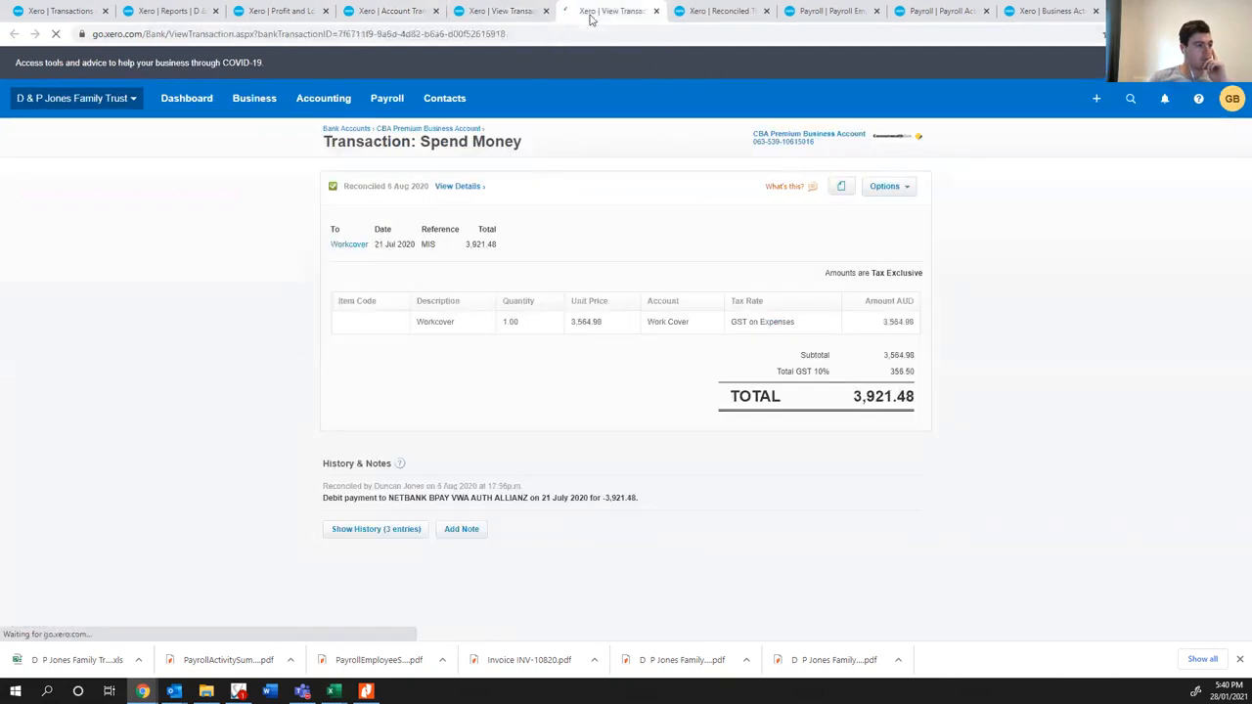
left_click(521, 13)
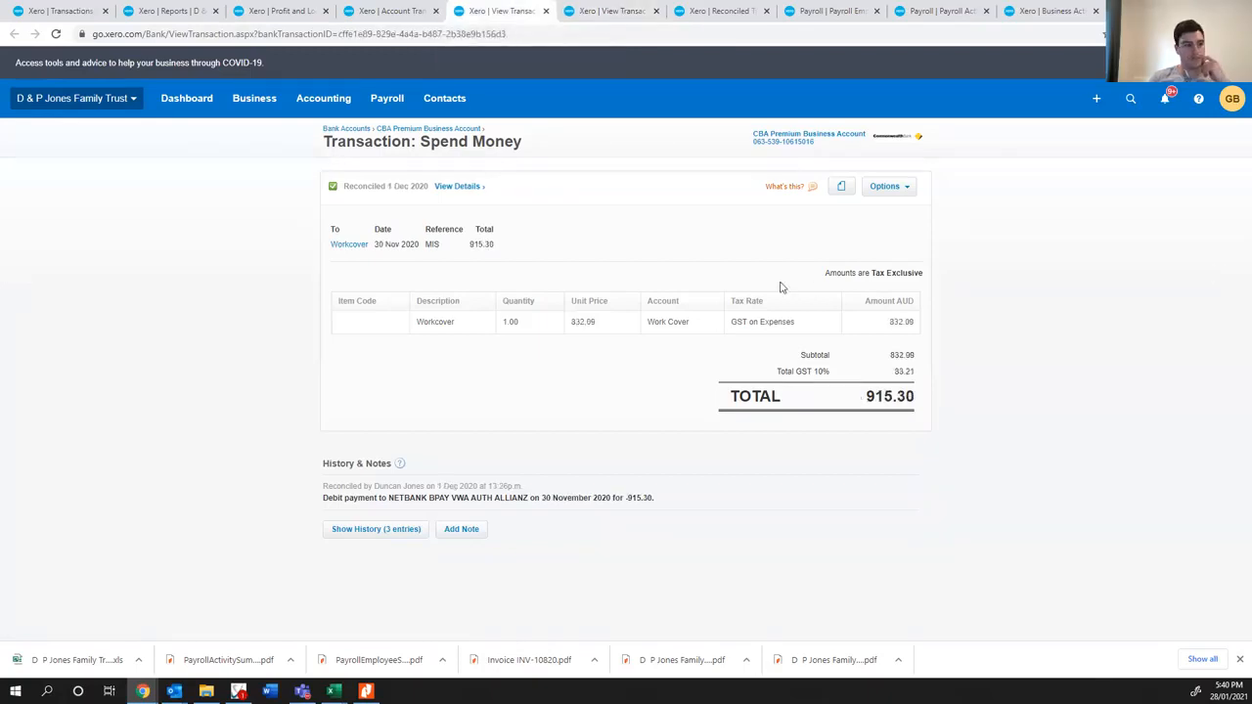
key("alt+Tab")
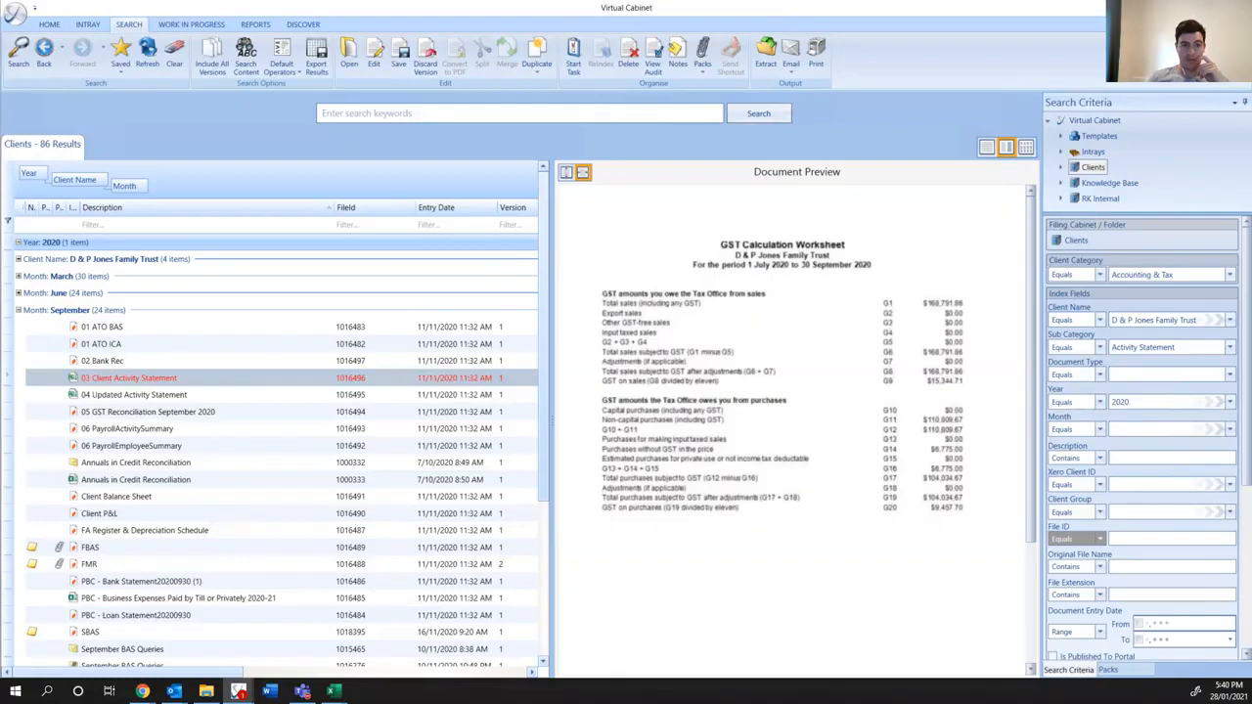
left_click_drag(826, 124, 712, 87)
double_click(712, 87)
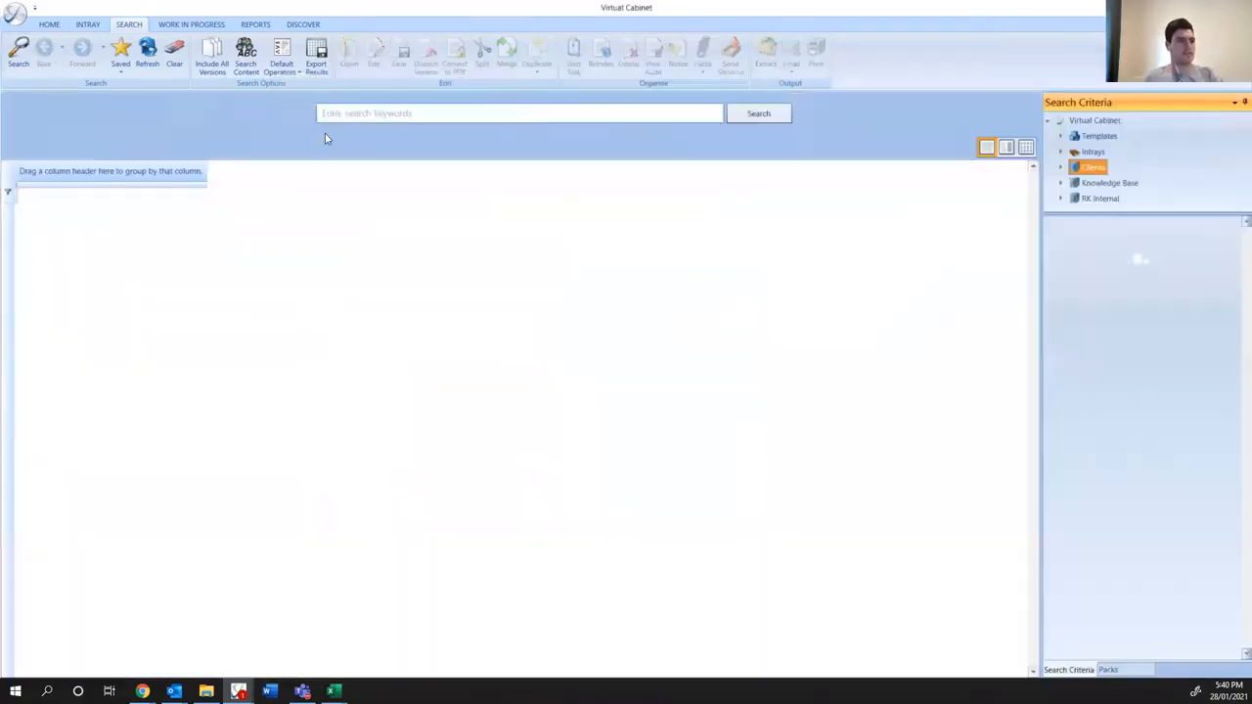
left_click(1142, 320)
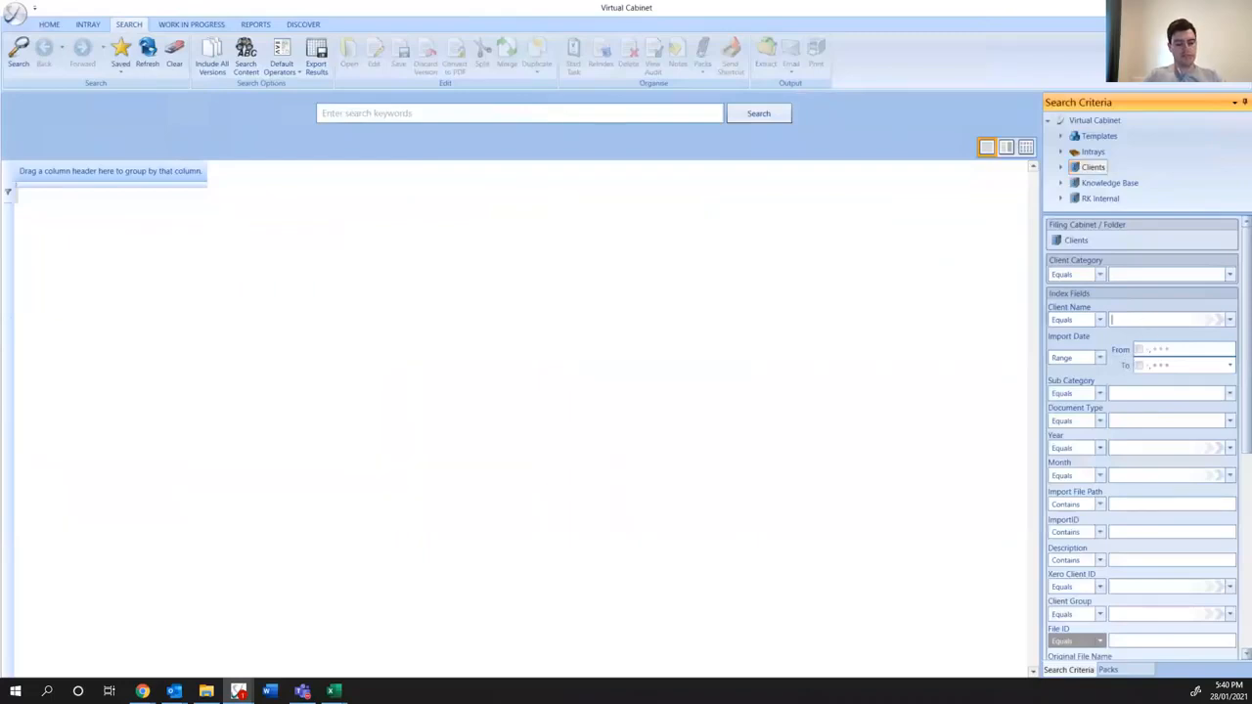
type("D & P")
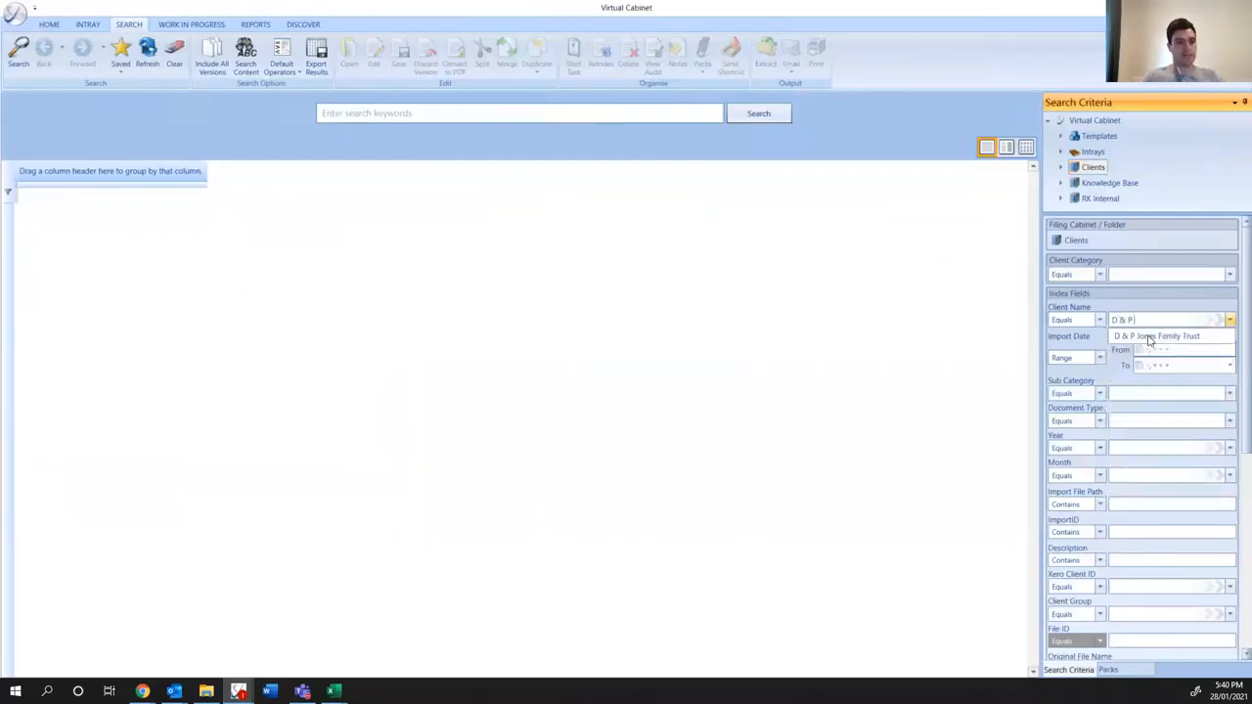
left_click(1150, 336)
left_click(475, 111)
type("work cover")
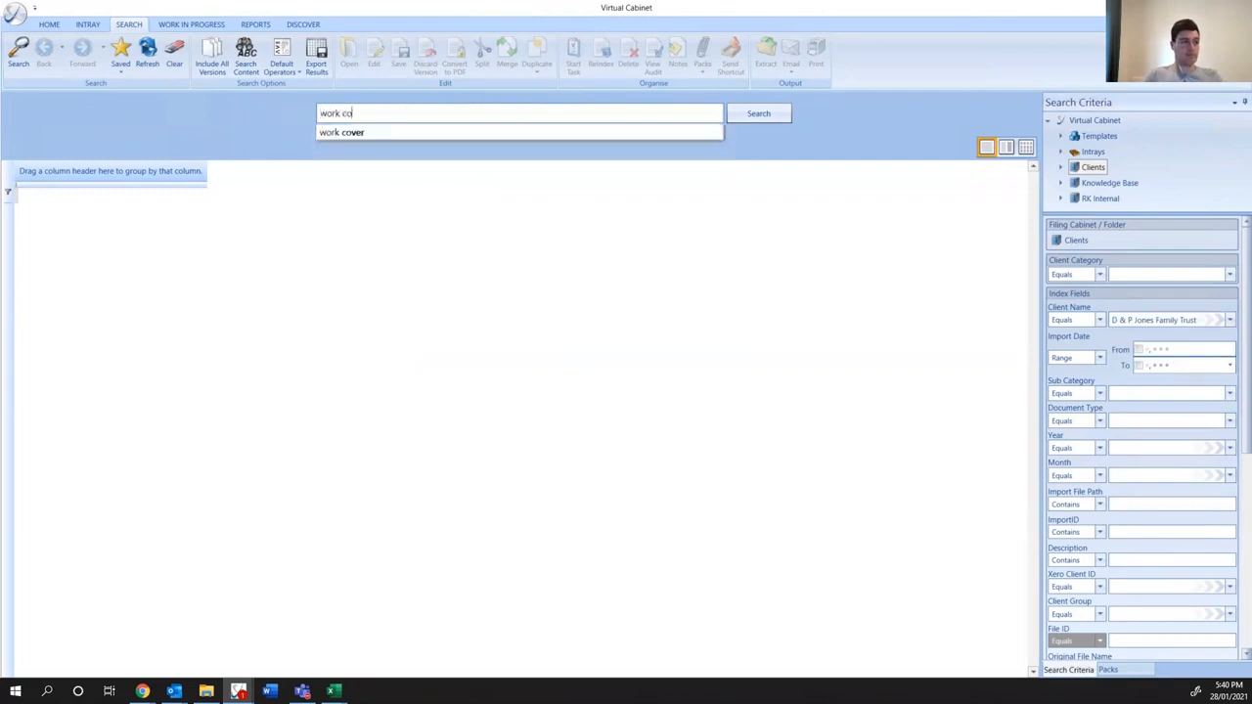
key("Return")
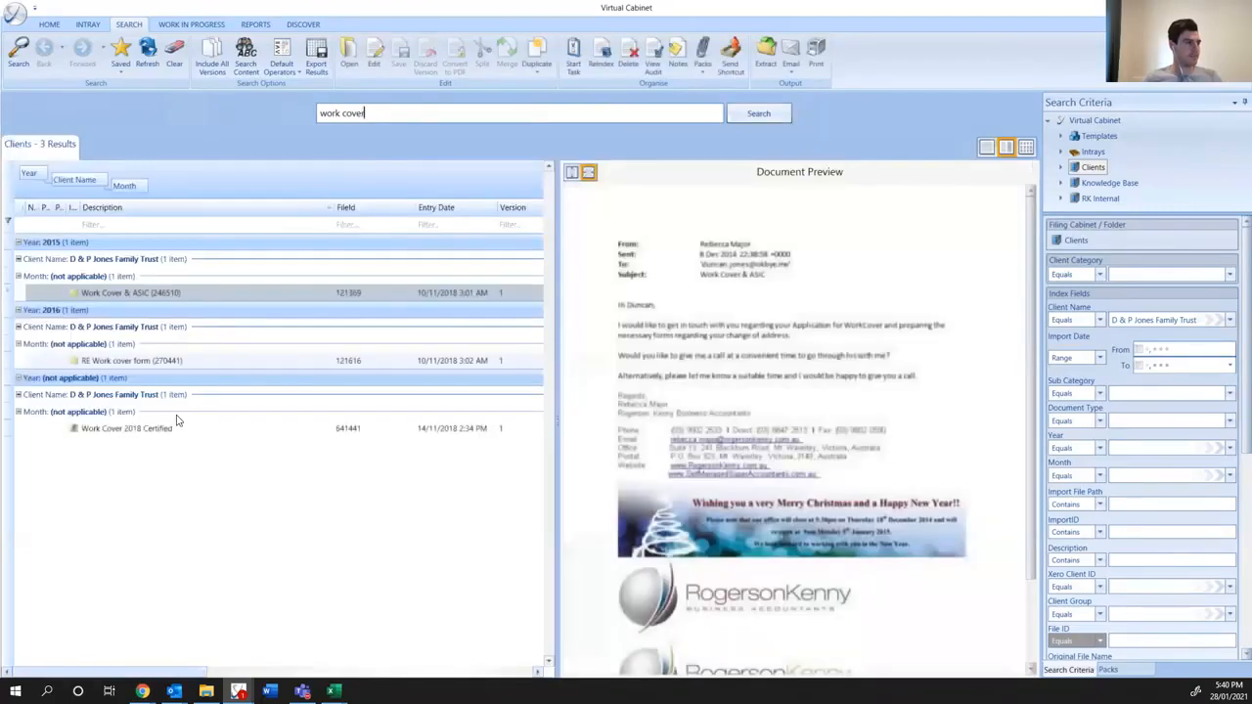
- Preview the Work Cover & ASIC, RE Work cover form and Work Cover 2018 Certified documents in the search results
left_click(137, 364)
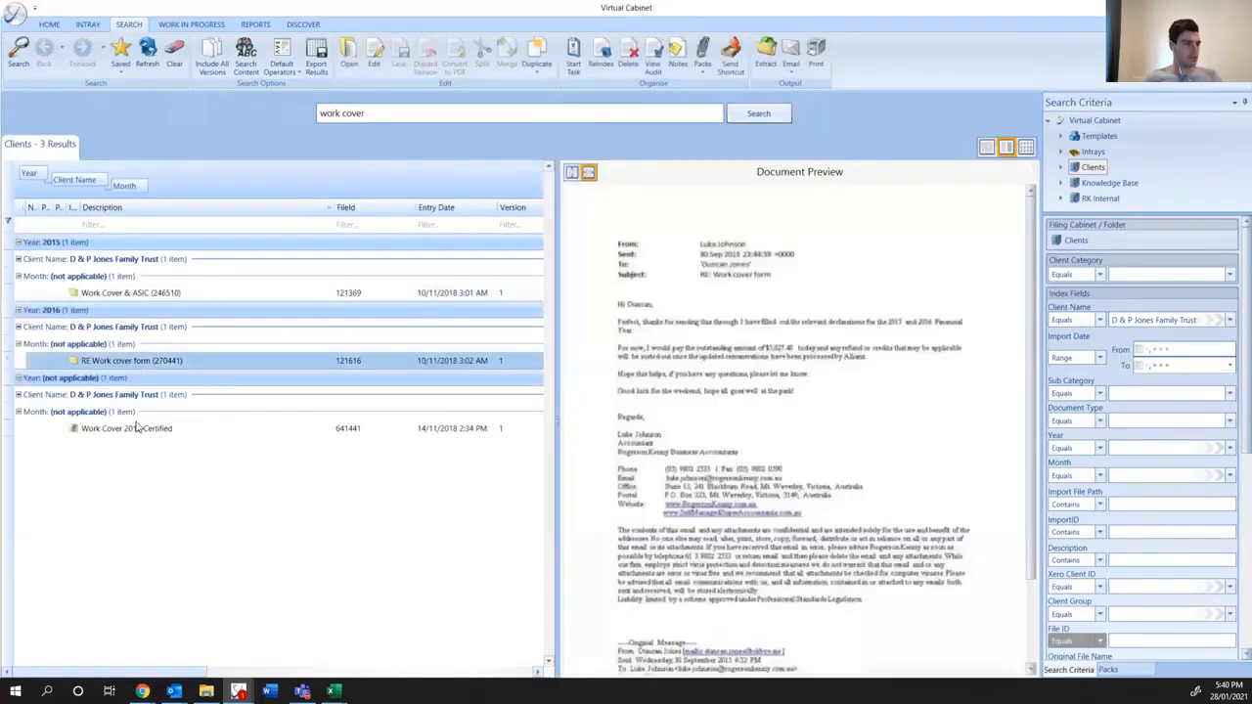
left_click(139, 428)
left_click(135, 295)
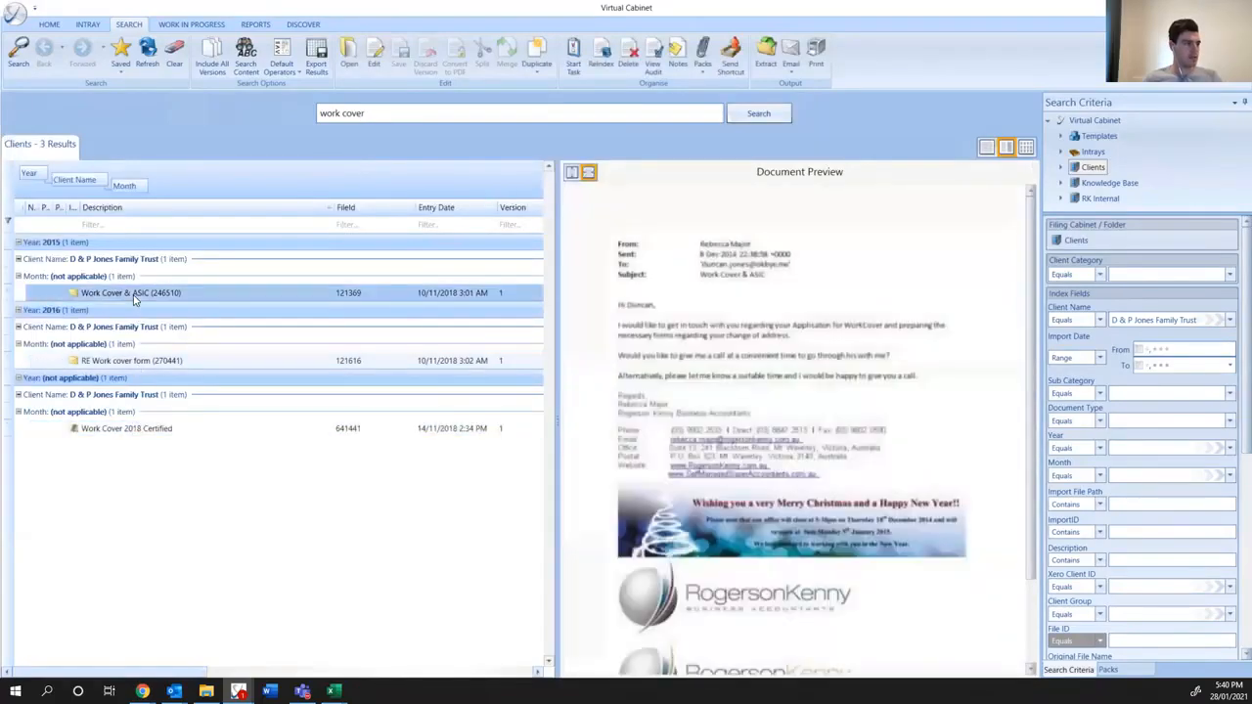
left_click(135, 361)
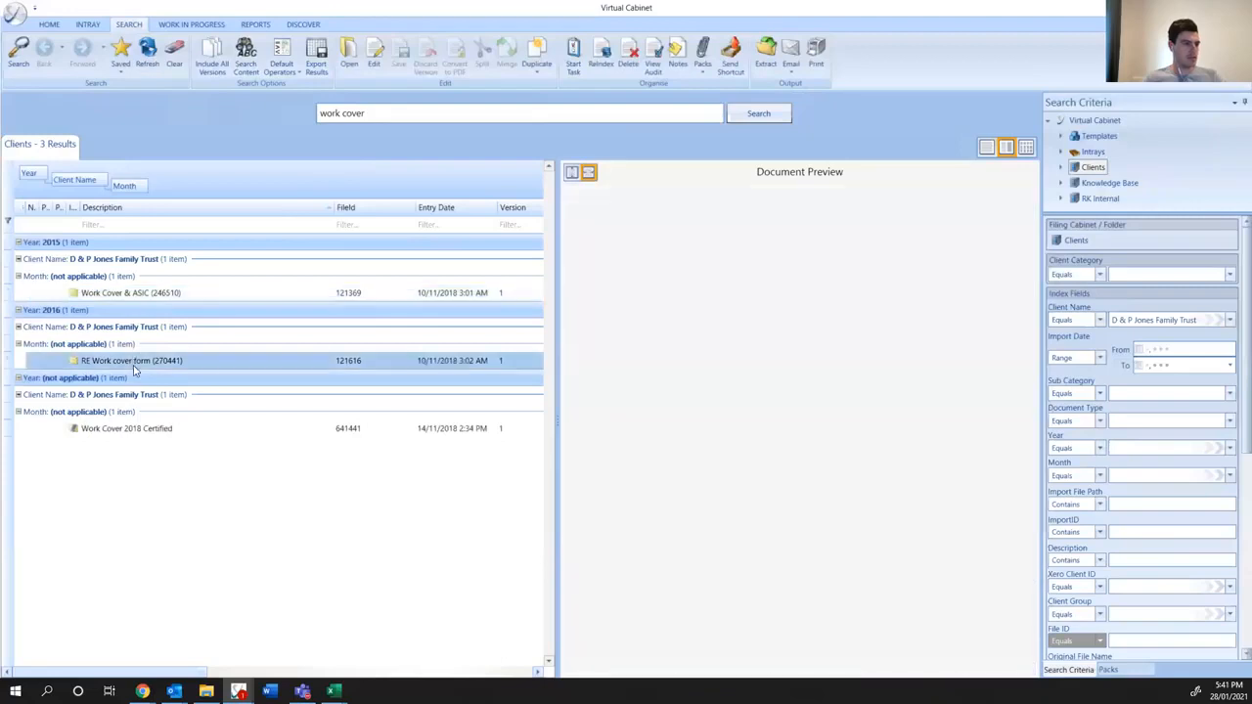
left_click(127, 429)
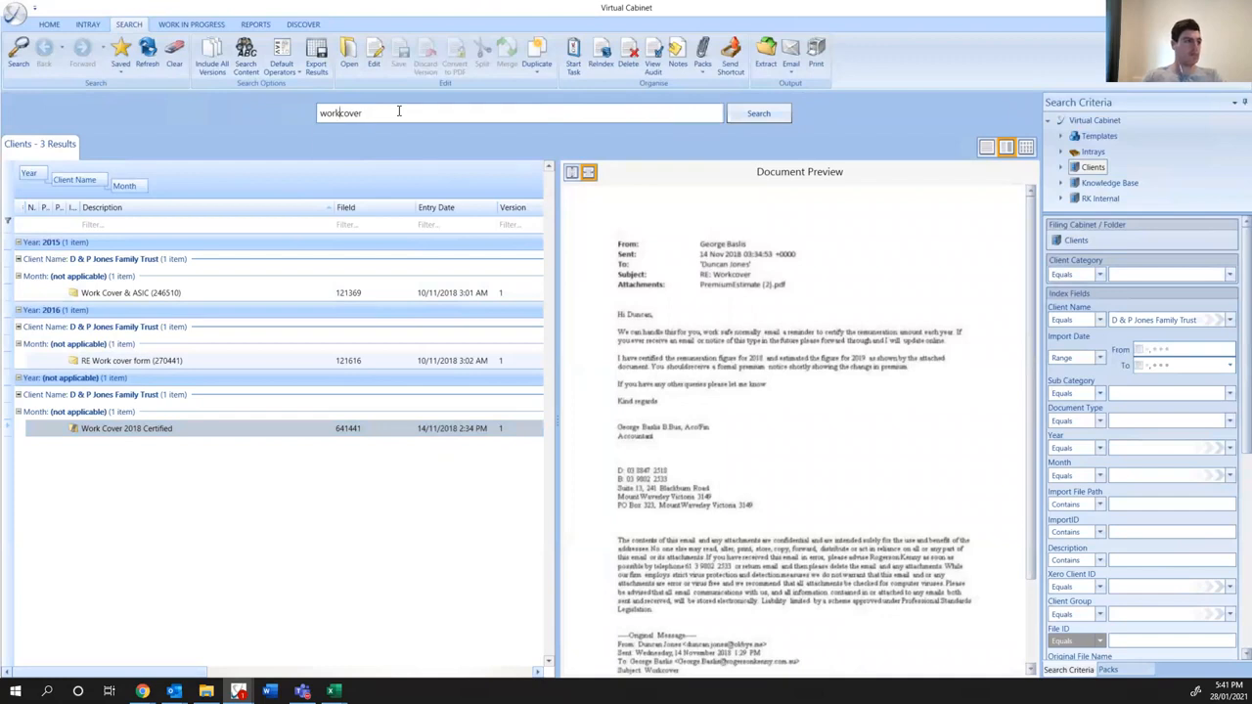
- Search for "workcover" as one word and preview the 2019 WorkCover invoices filed without a month, under September and under December
key("Return")
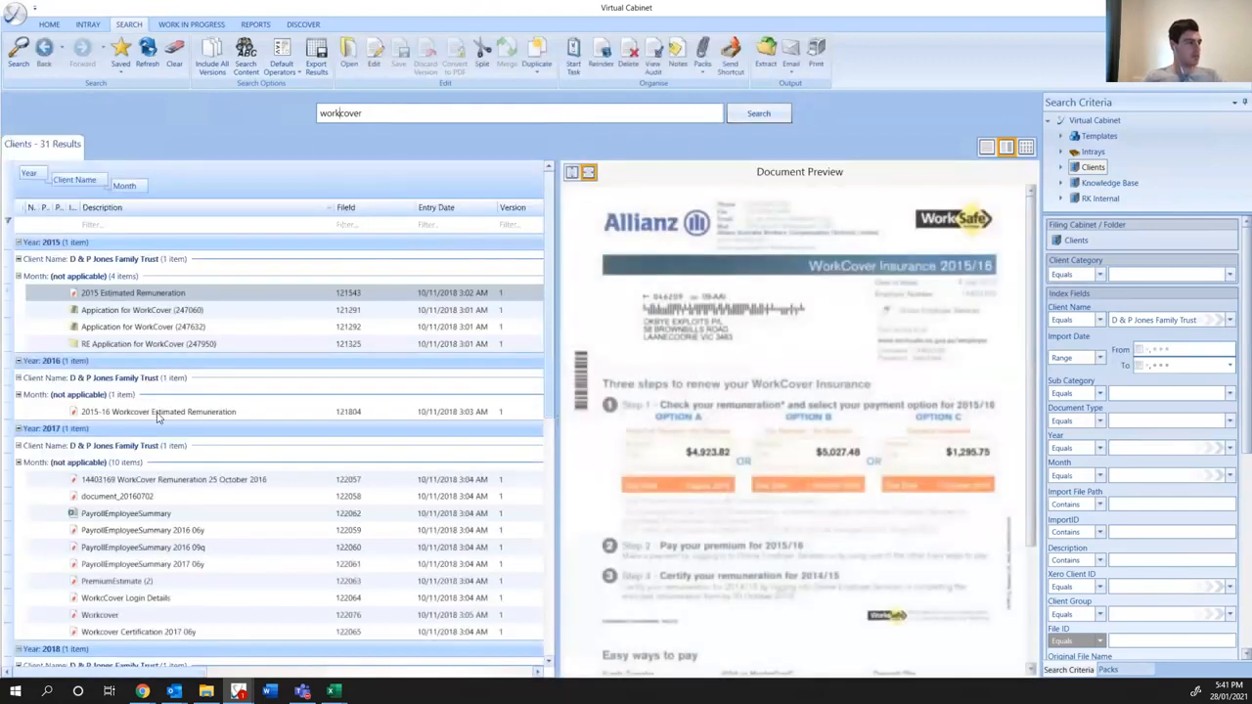
scroll(174, 440, "down", 8)
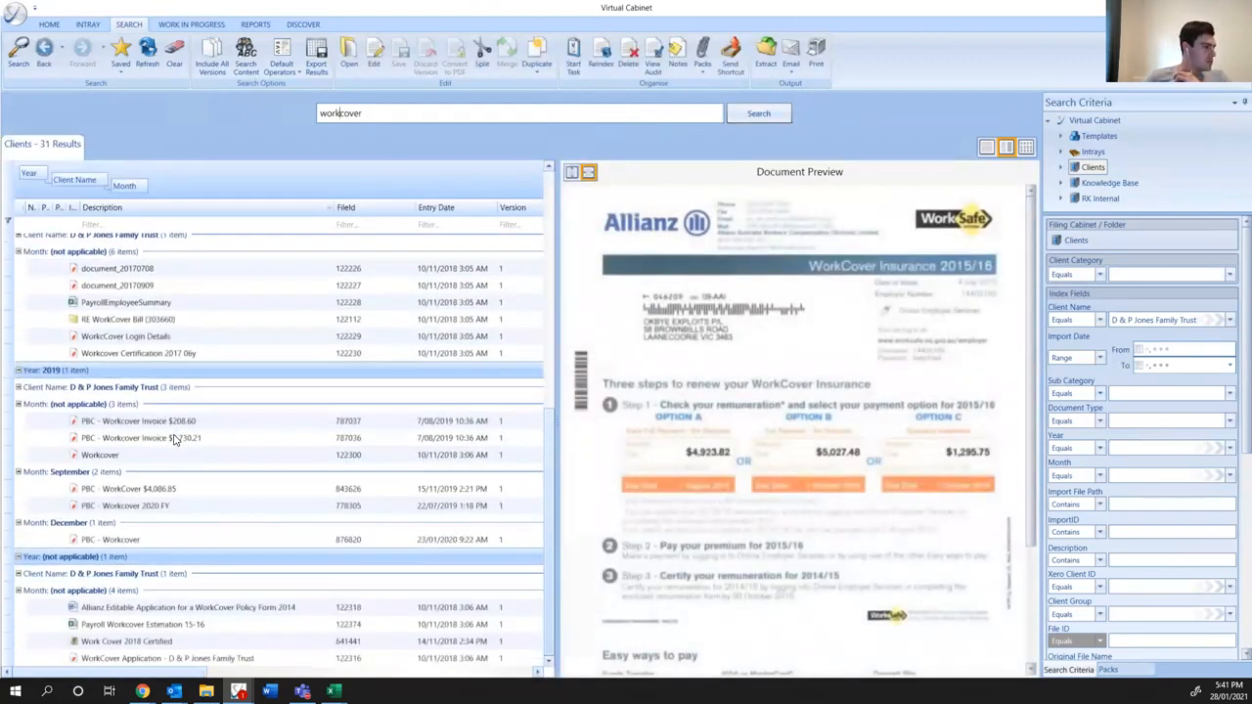
left_click(170, 438)
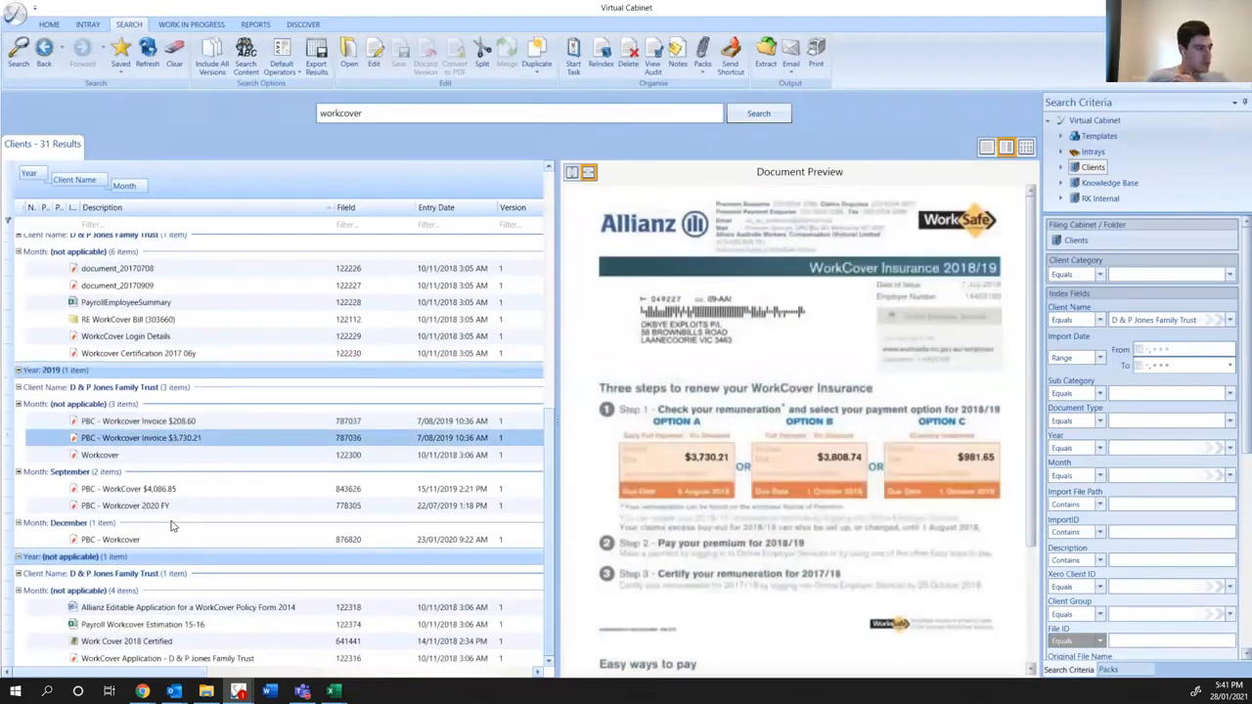
left_click(152, 490)
left_click(153, 509)
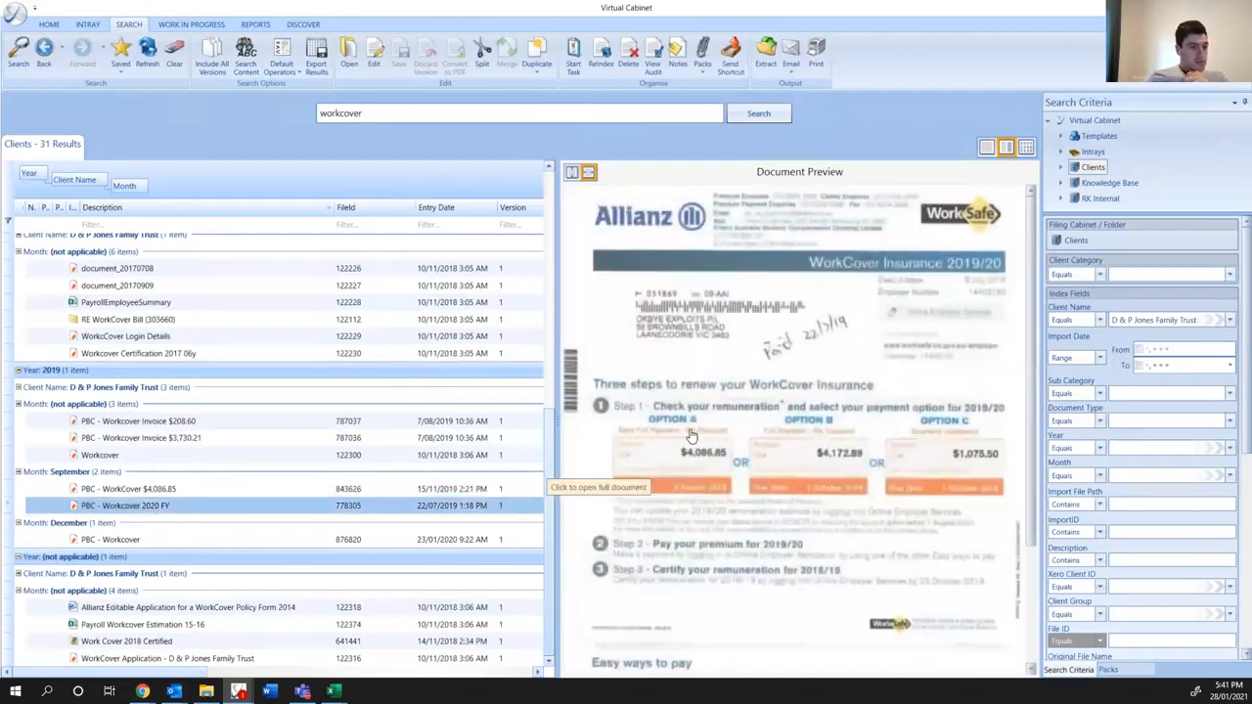
left_click(100, 544)
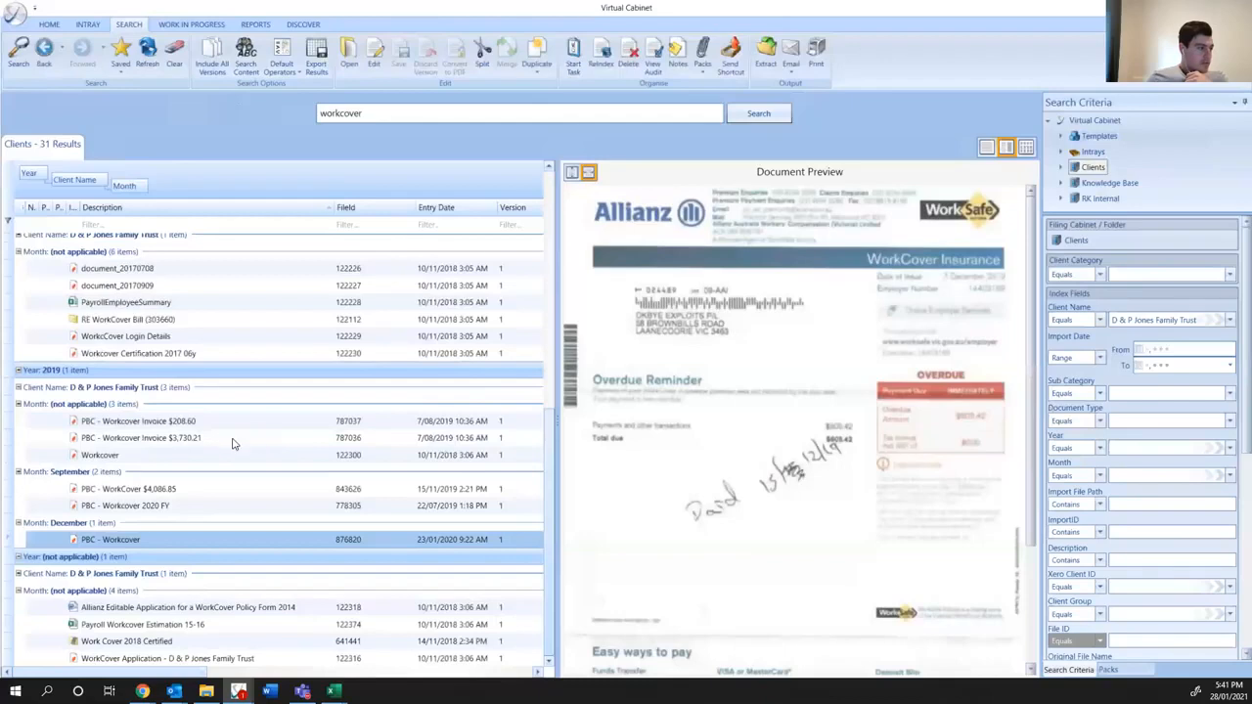
left_click(166, 505)
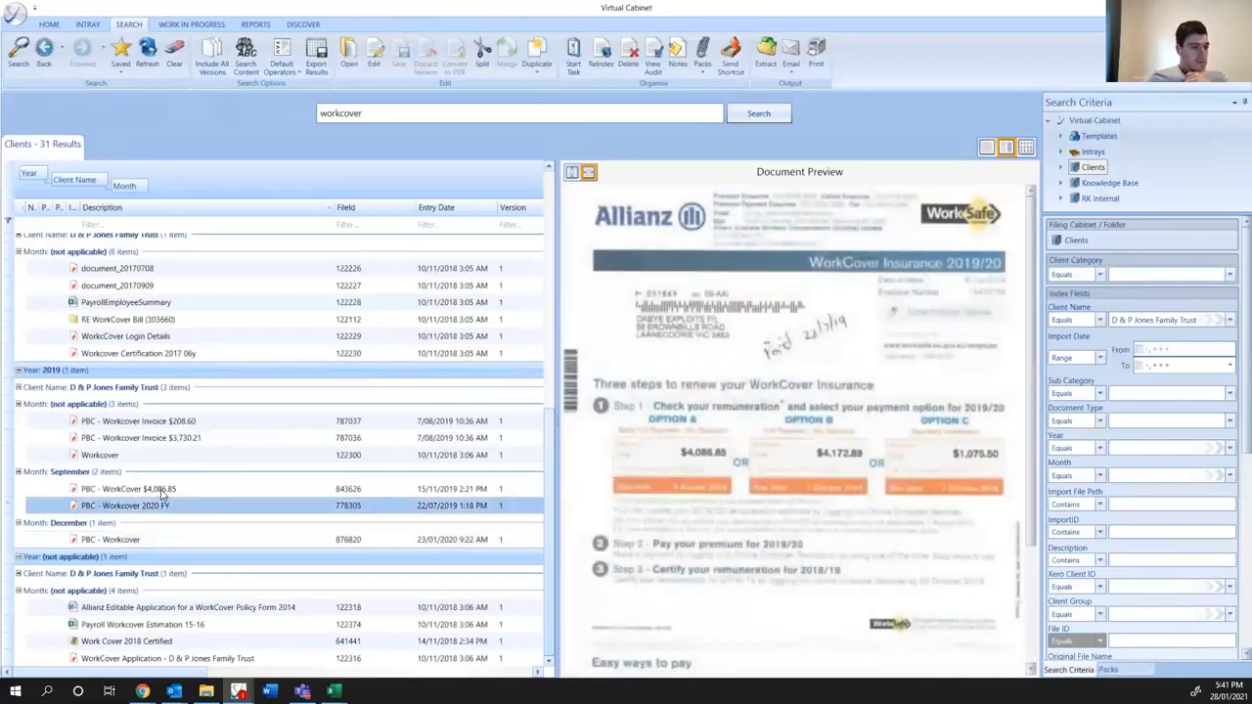
left_click(161, 490)
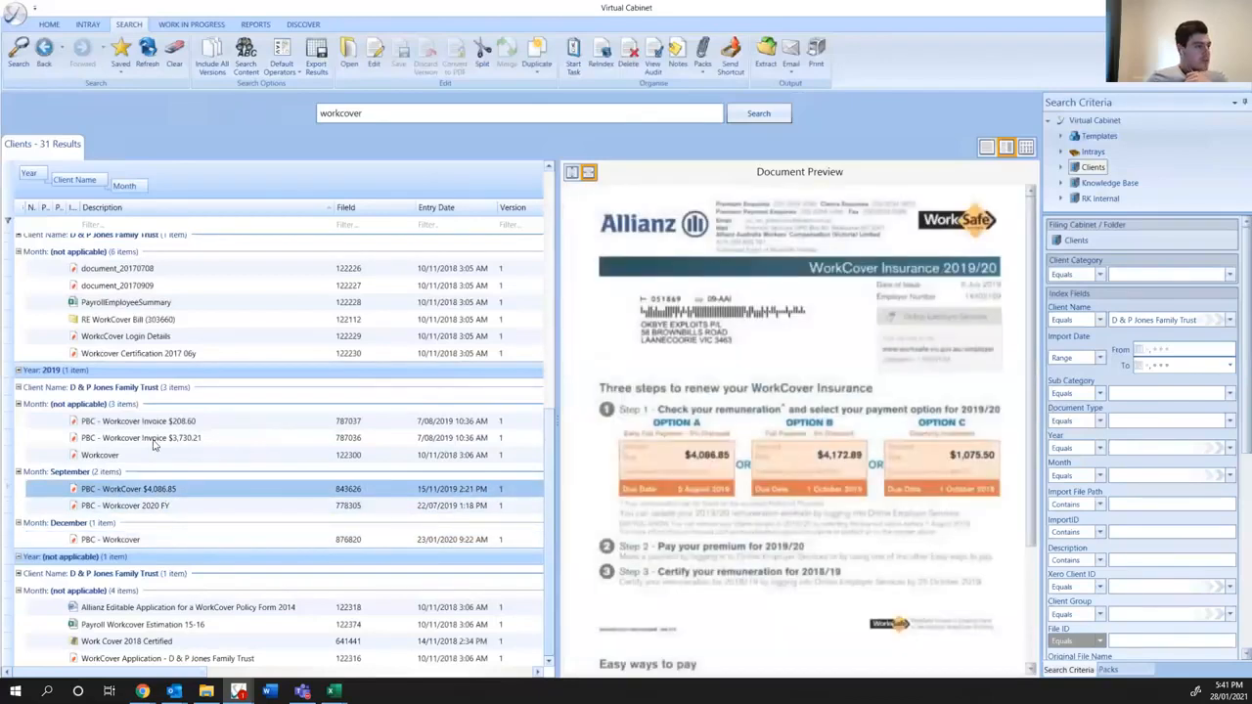
left_click(153, 439)
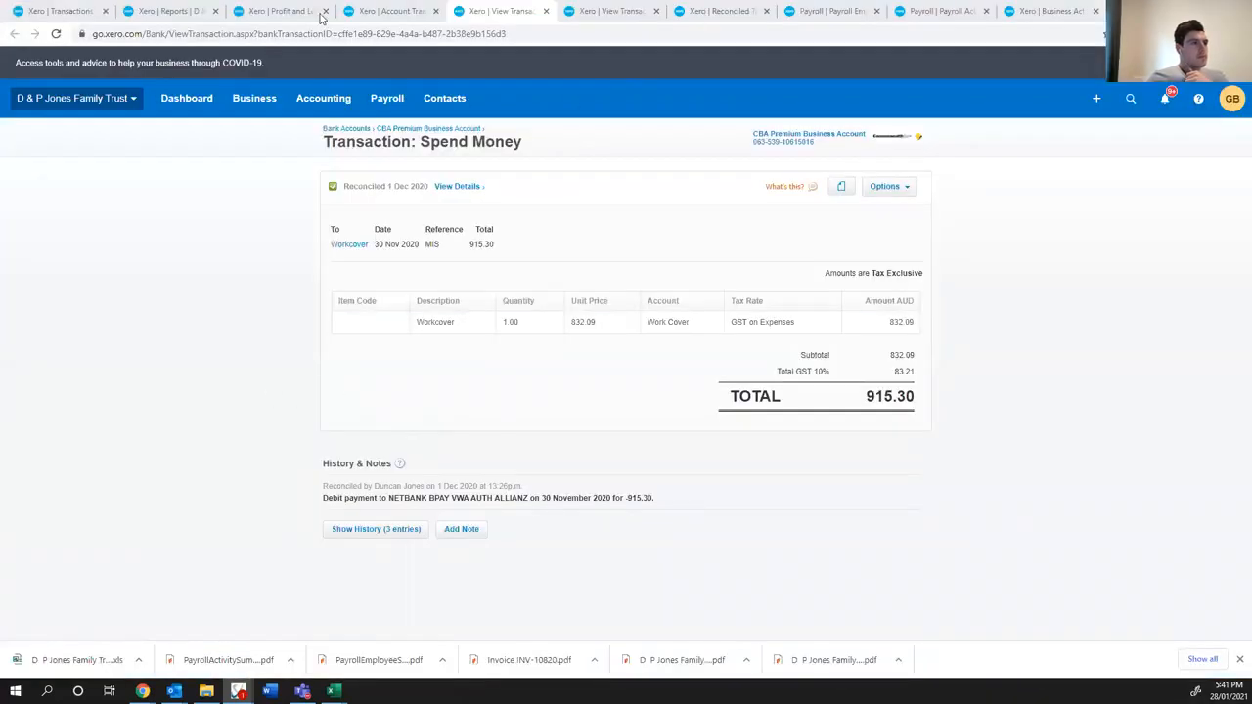
- Check Xero's Work Cover account transactions in Chrome, and review and close the September BAS Queries email in Outlook
left_click(383, 12)
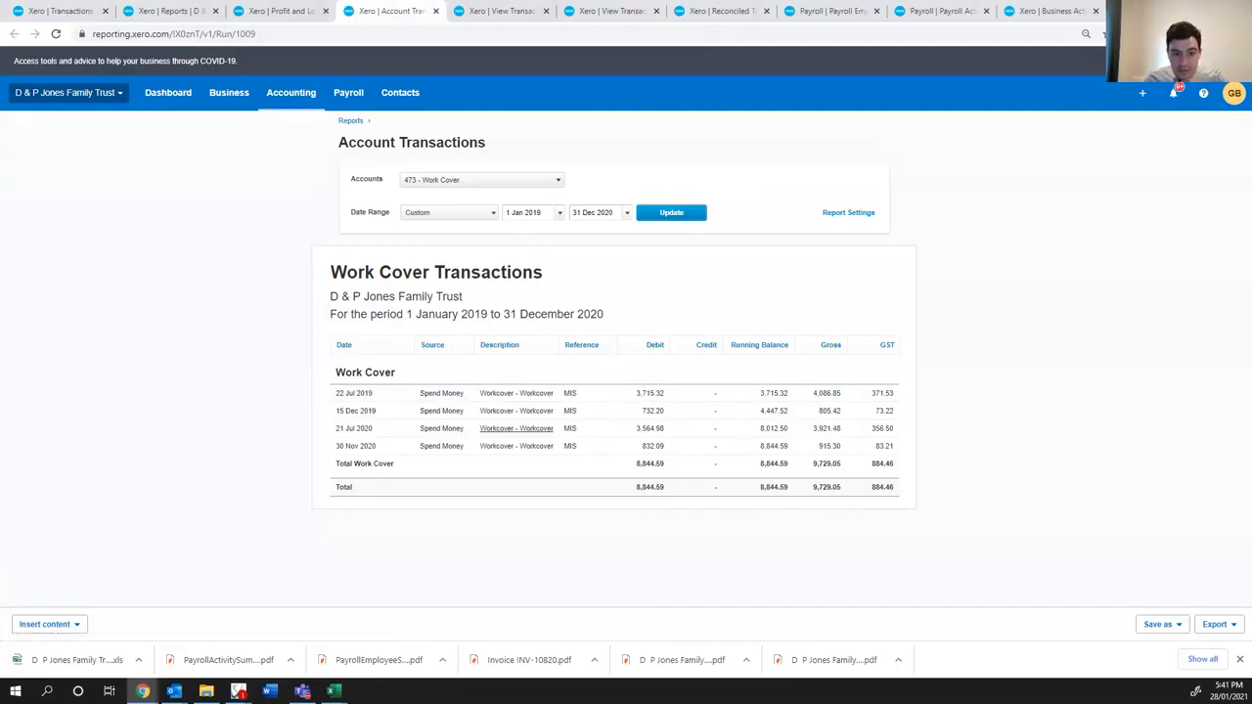
left_click(238, 691)
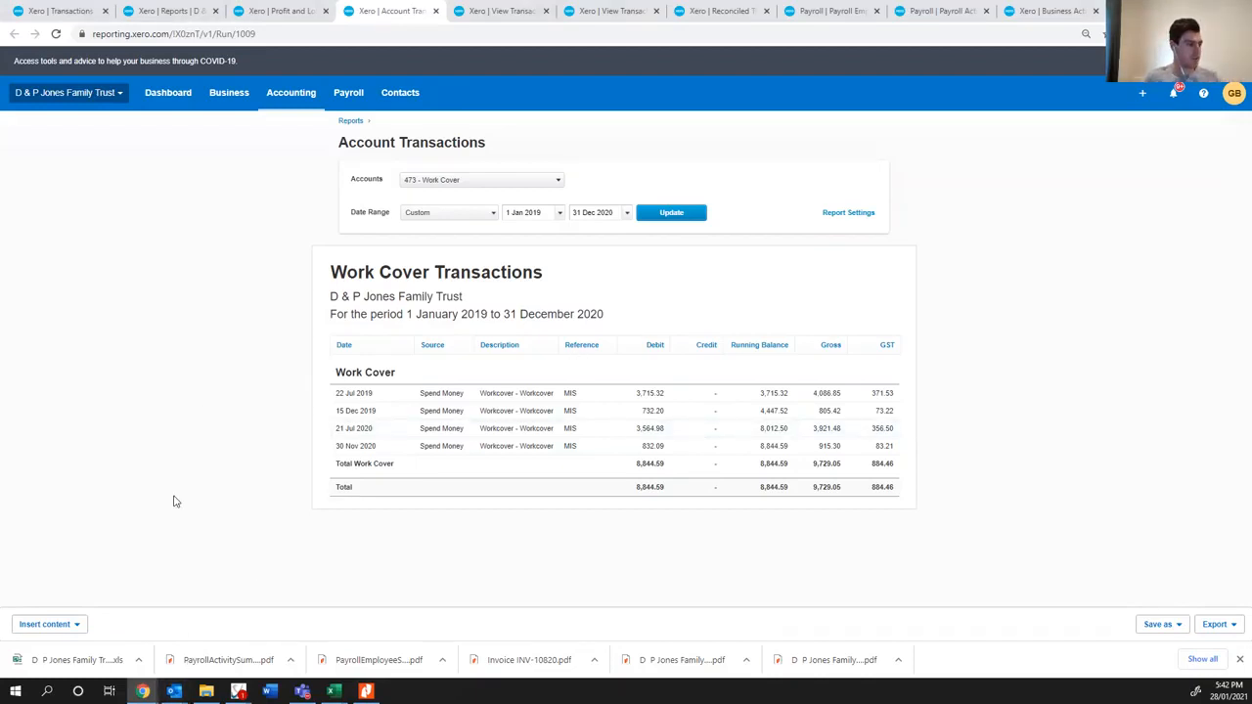
left_click(174, 692)
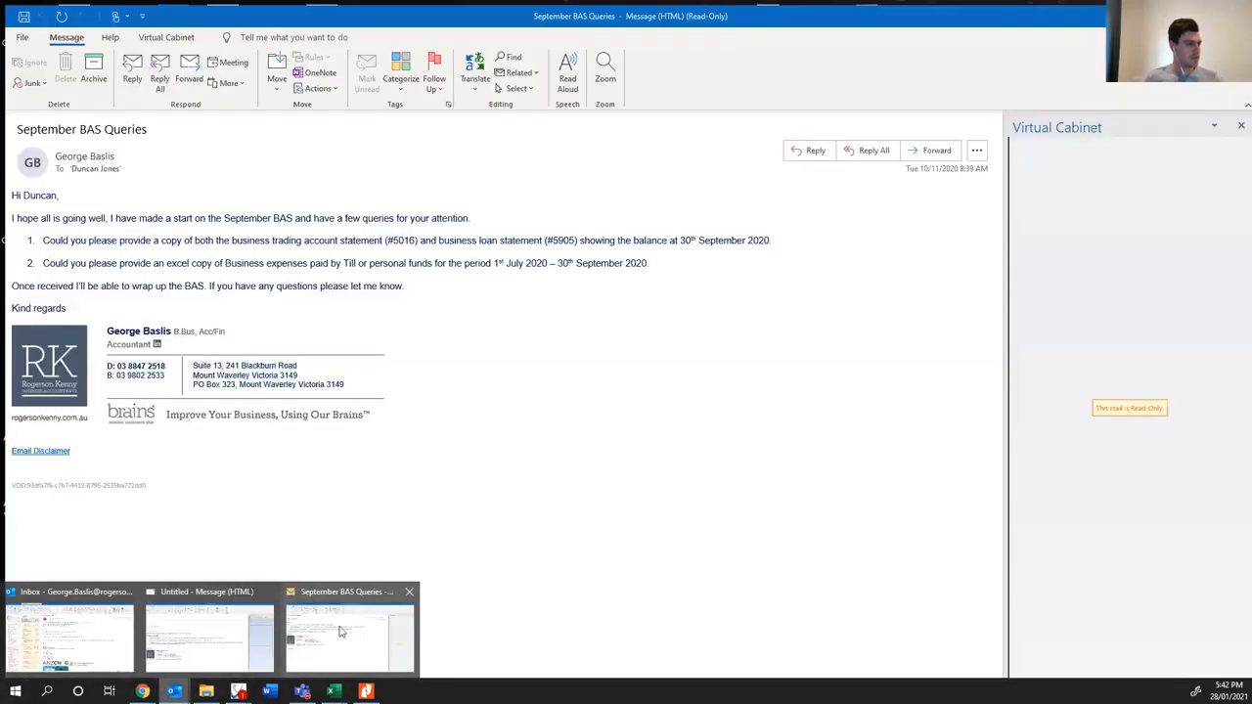
left_click(298, 612)
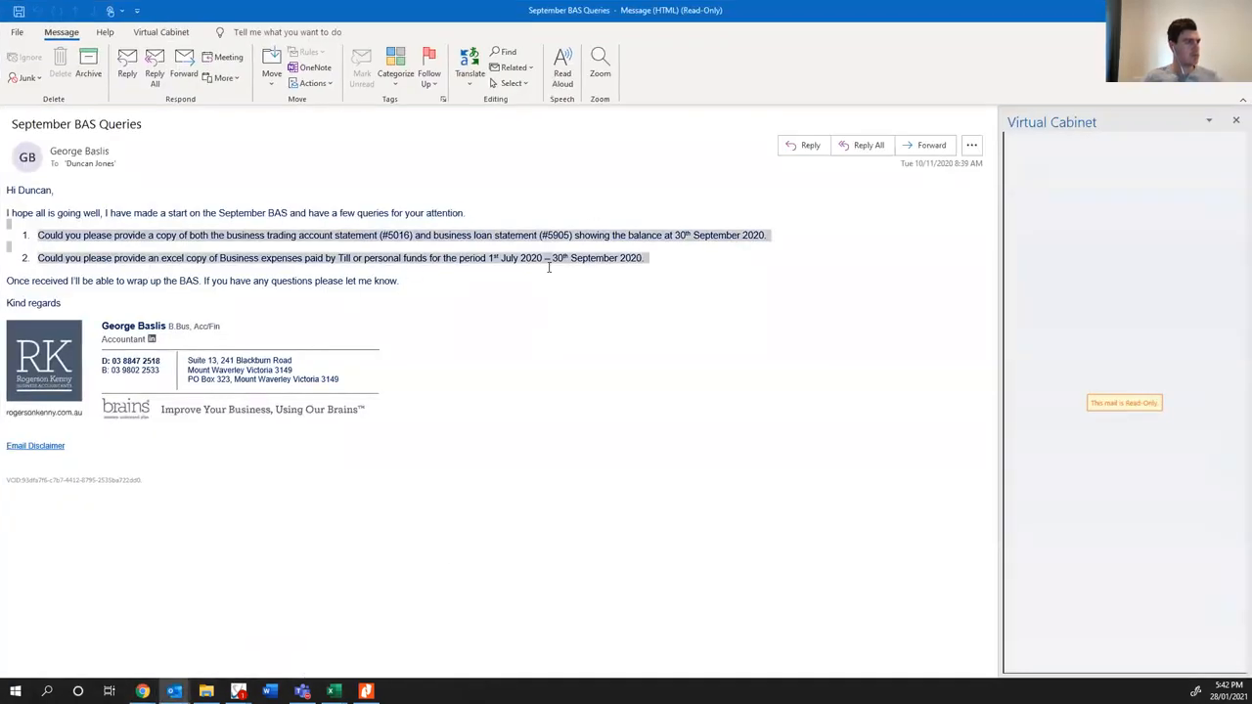
left_click(671, 260)
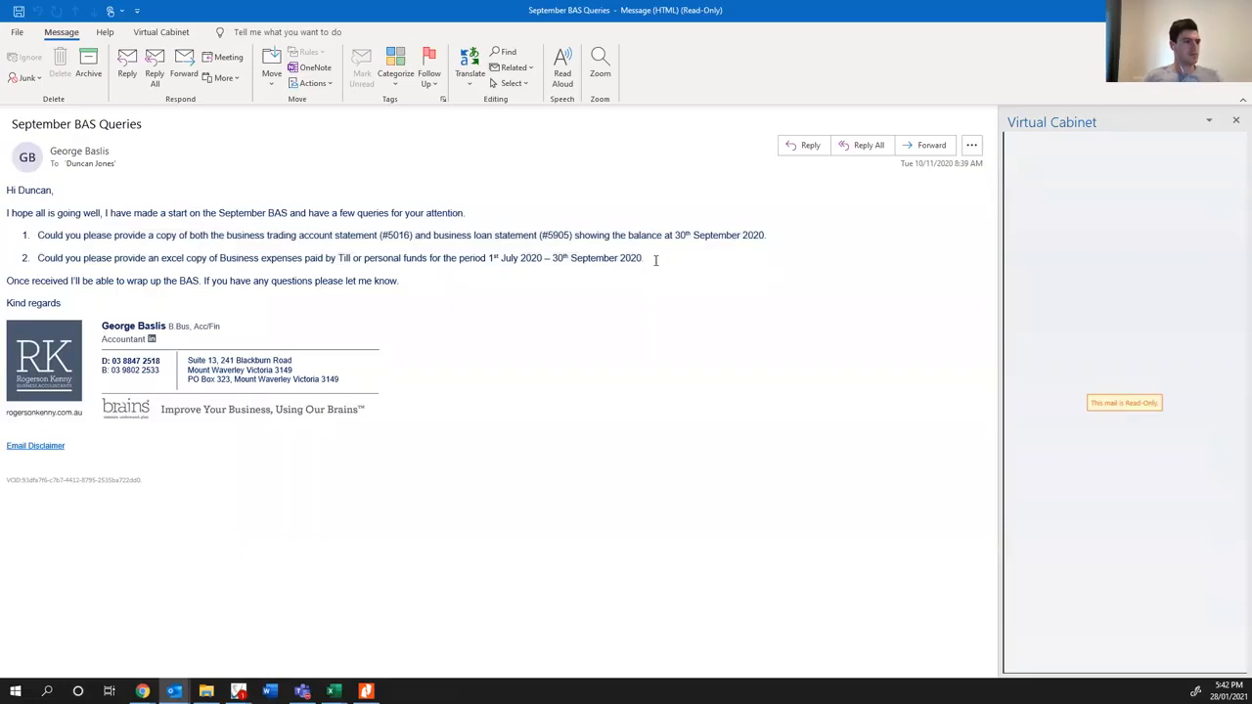
left_click(1237, 10)
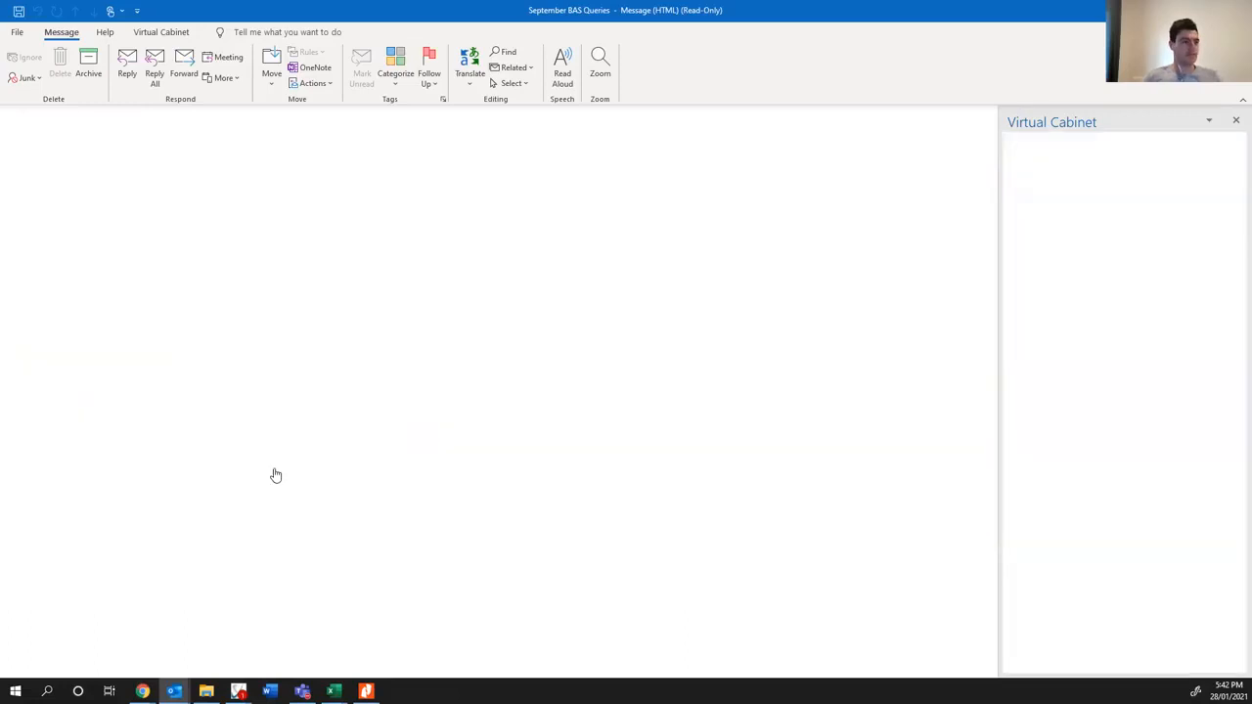
- Open the untitled draft email and add a new dash bullet reading "Can you please provide a copy of the following work"
left_click(174, 691)
left_click(237, 626)
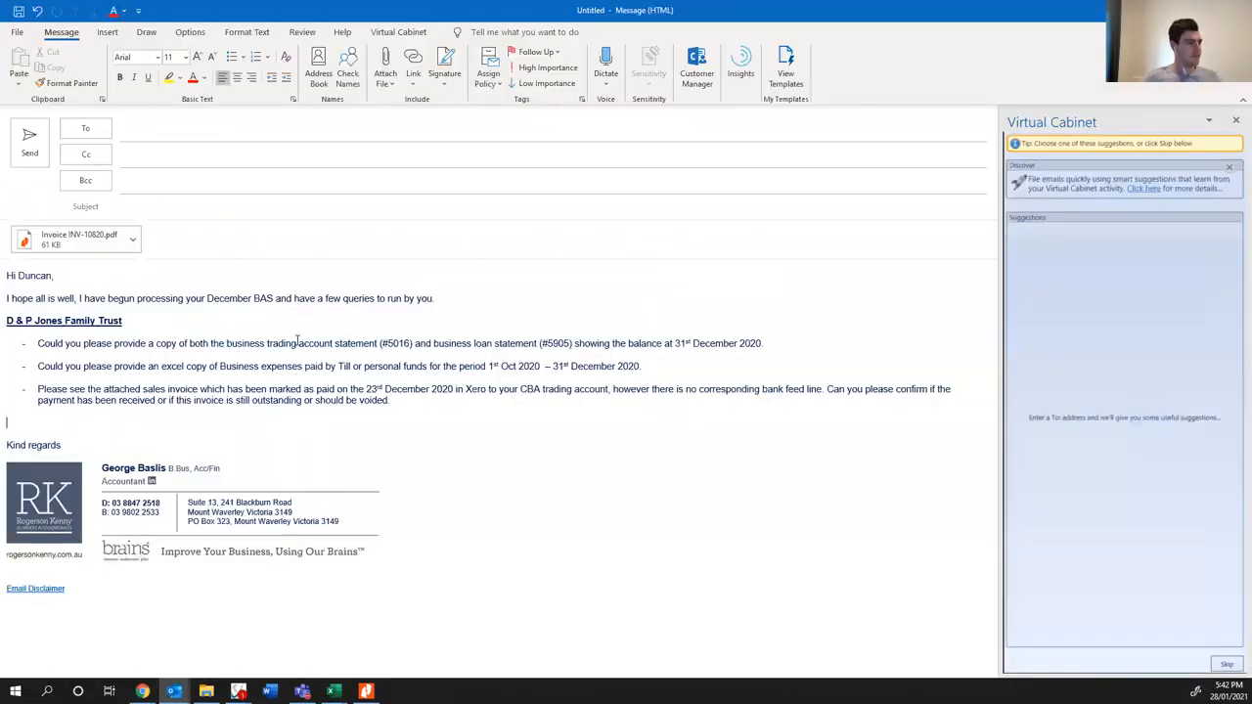
type("-")
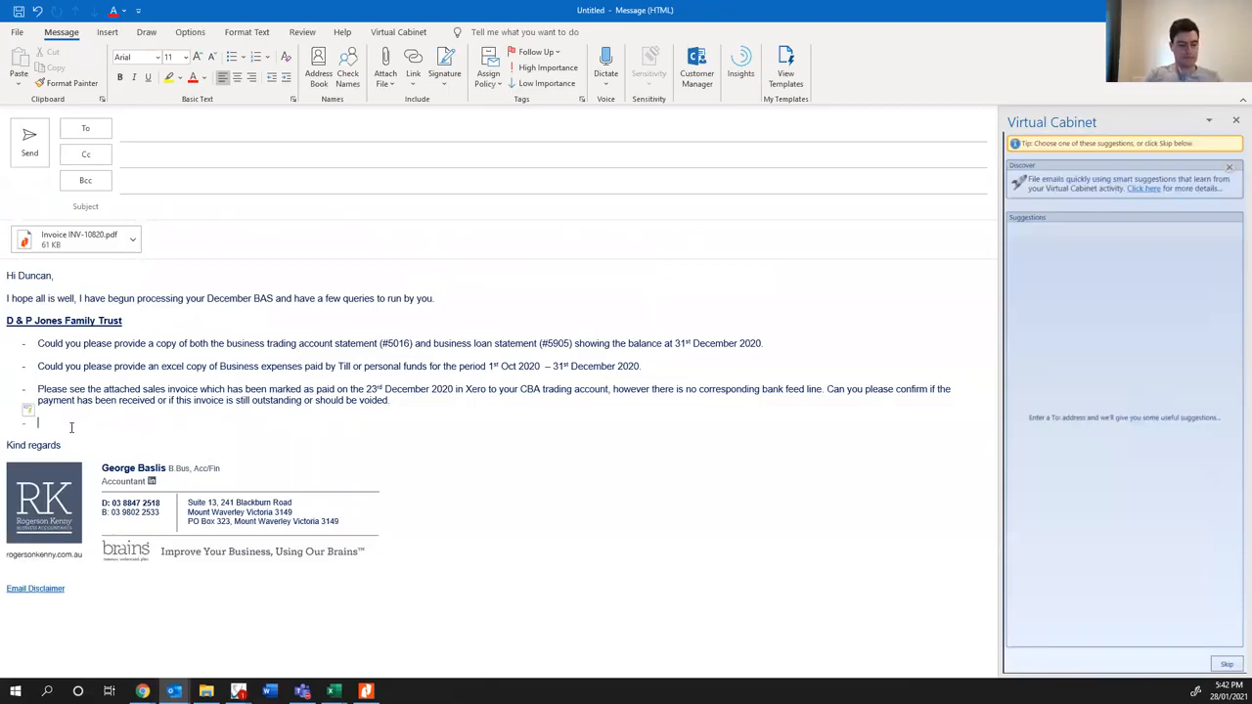
type(" Can you please ")
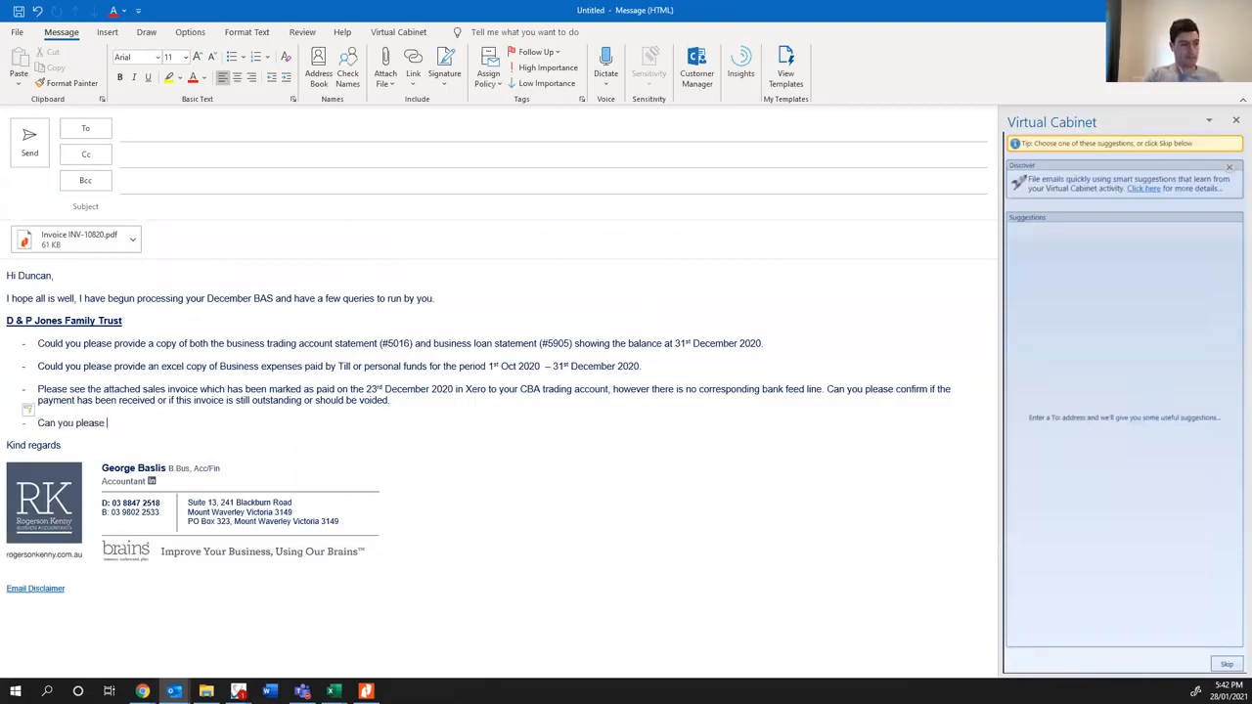
type("provide a copy of the following work")
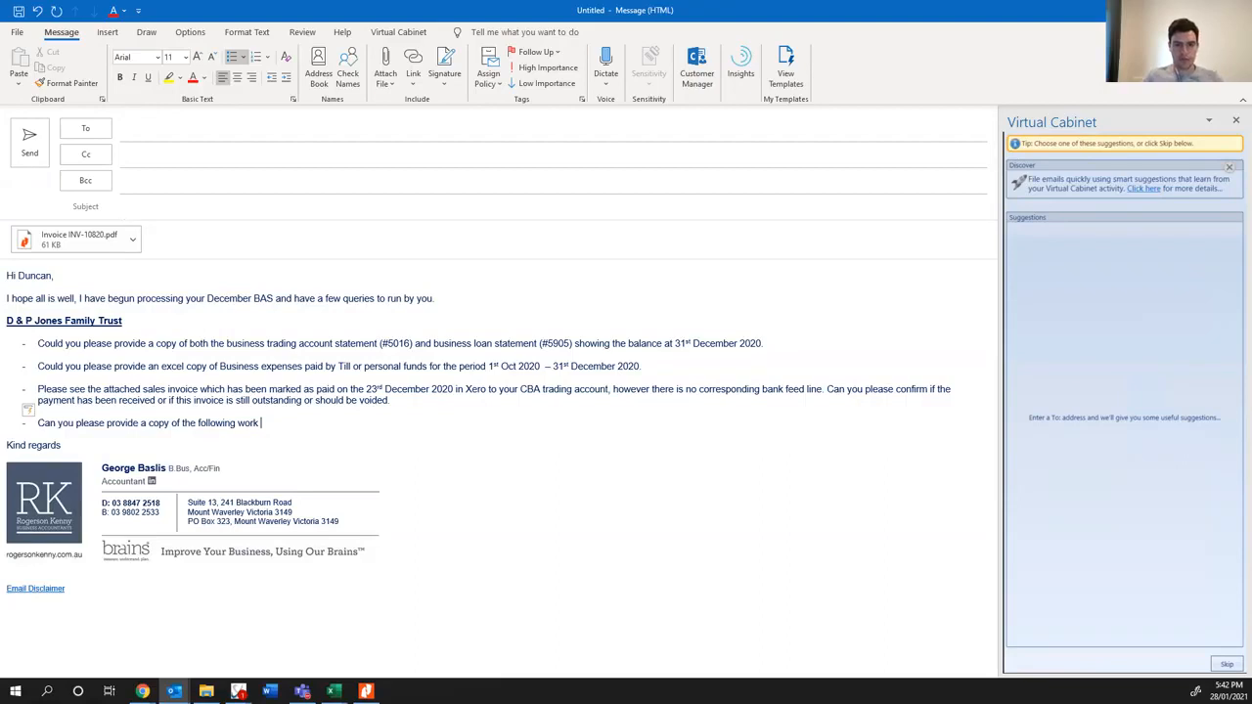
key("alt+Tab")
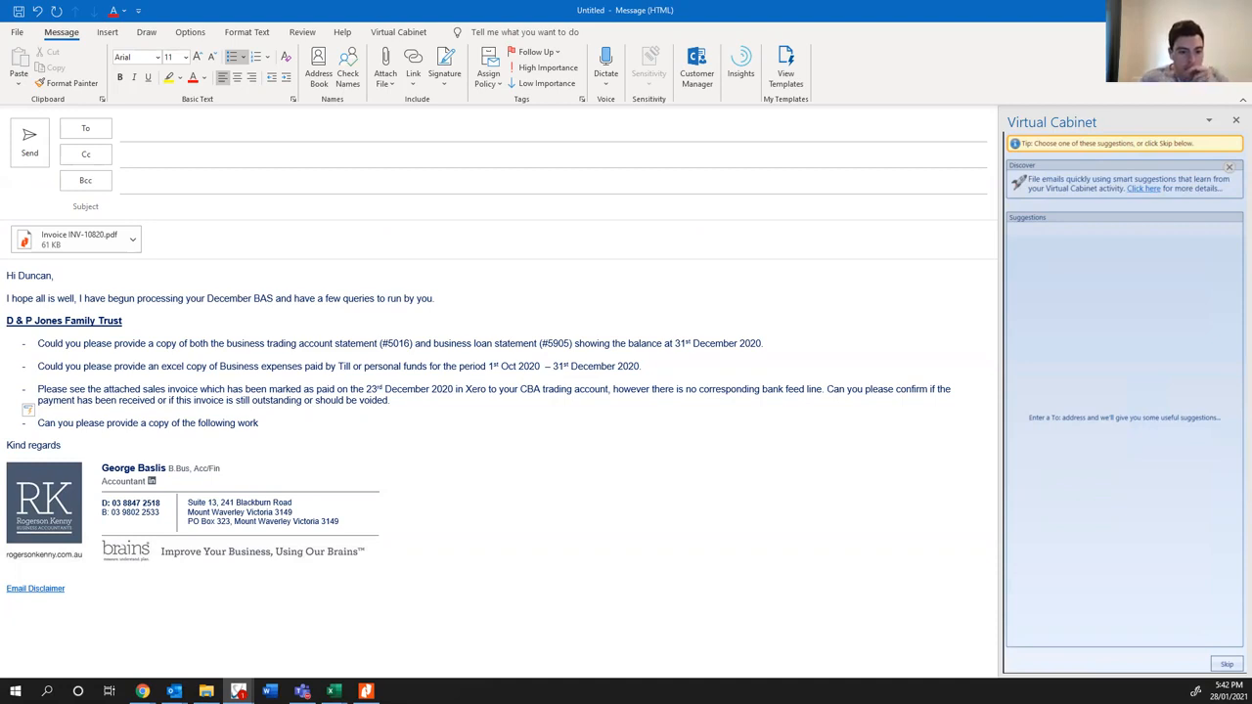
- Reword the last bullet to "Can you please provide a copy of the invoice for the following workcover payments"
left_click(269, 422)
key("BackSpace")
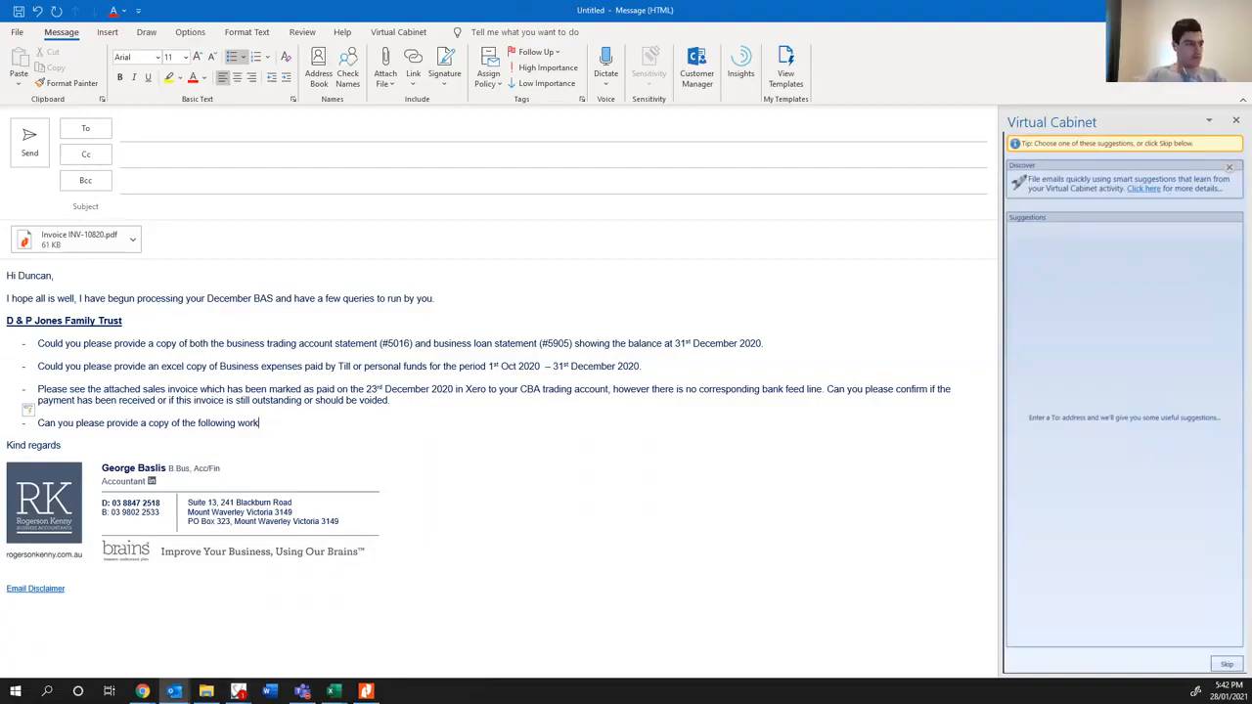
key("BackSpace")
key("BackSpace")
key("BackSpace")
key("BackSpace")
key("BackSpace")
key("BackSpace")
key("BackSpace")
key("BackSpace")
key("BackSpace")
key("BackSpace")
key("BackSpace")
key("BackSpace")
key("BackSpace")
key("BackSpace")
key("BackSpace")
key("BackSpace")
key("BackSpace")
key("BackSpace")
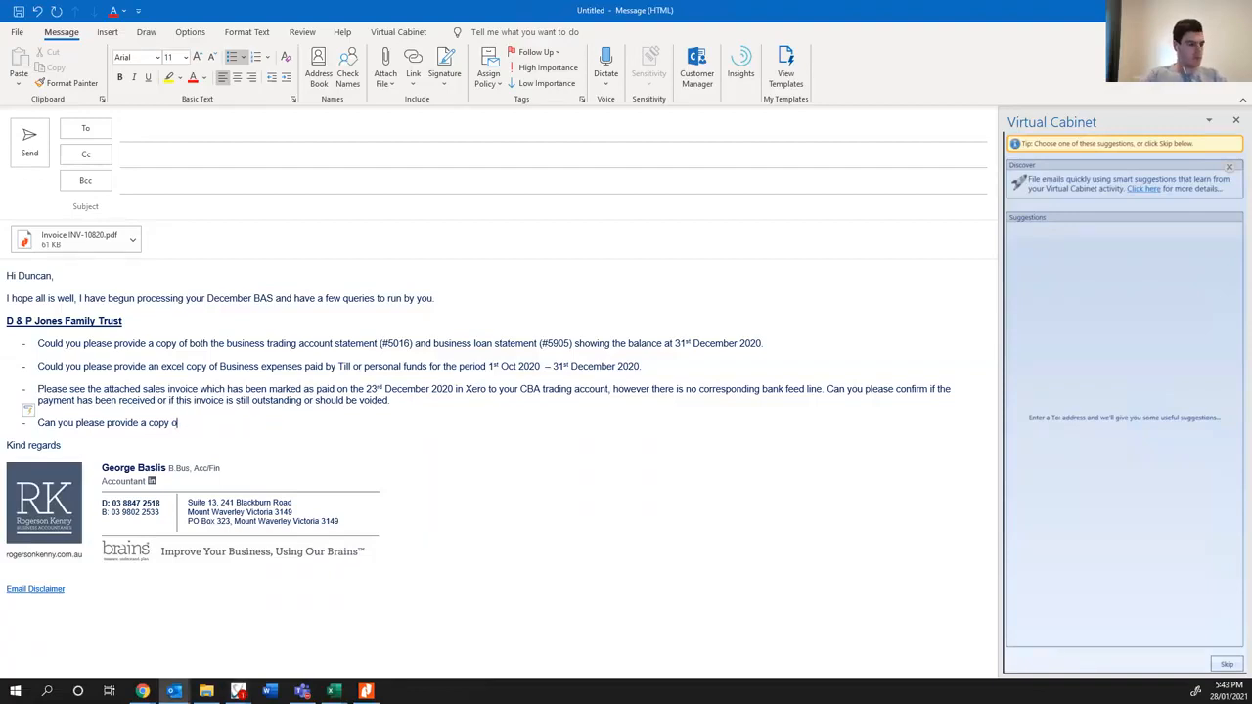
type("the invoice ")
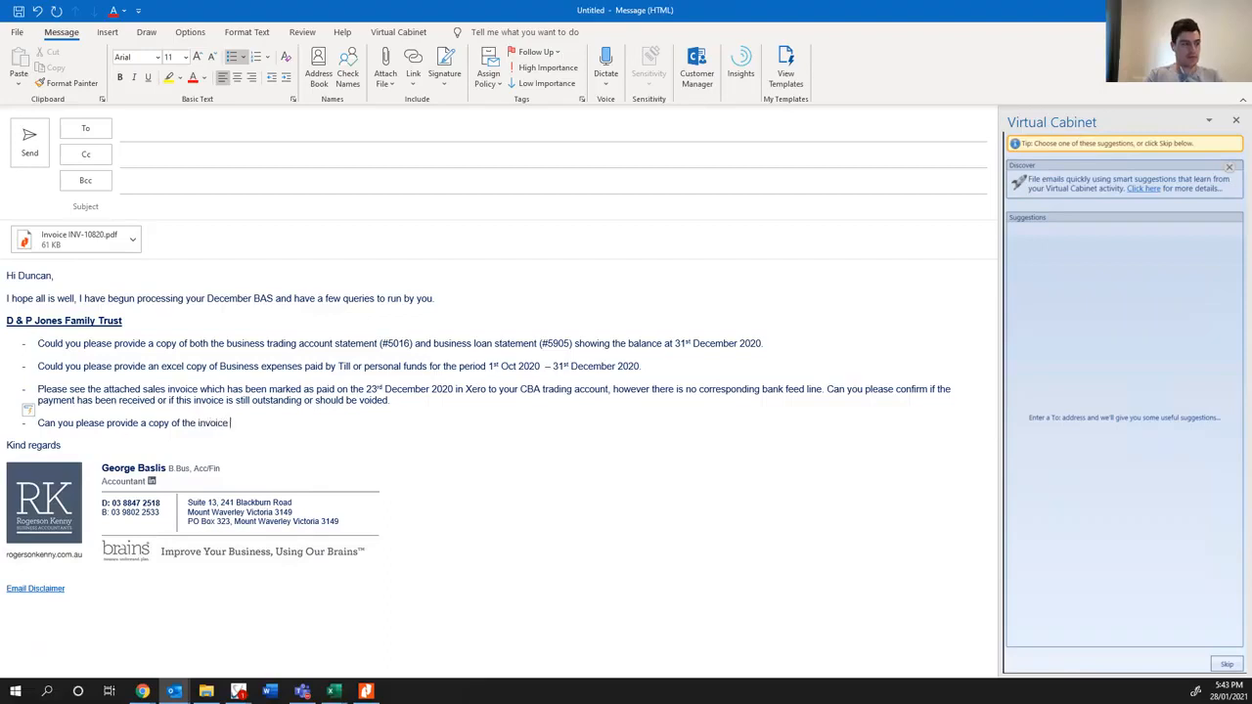
type("for the following workcover ")
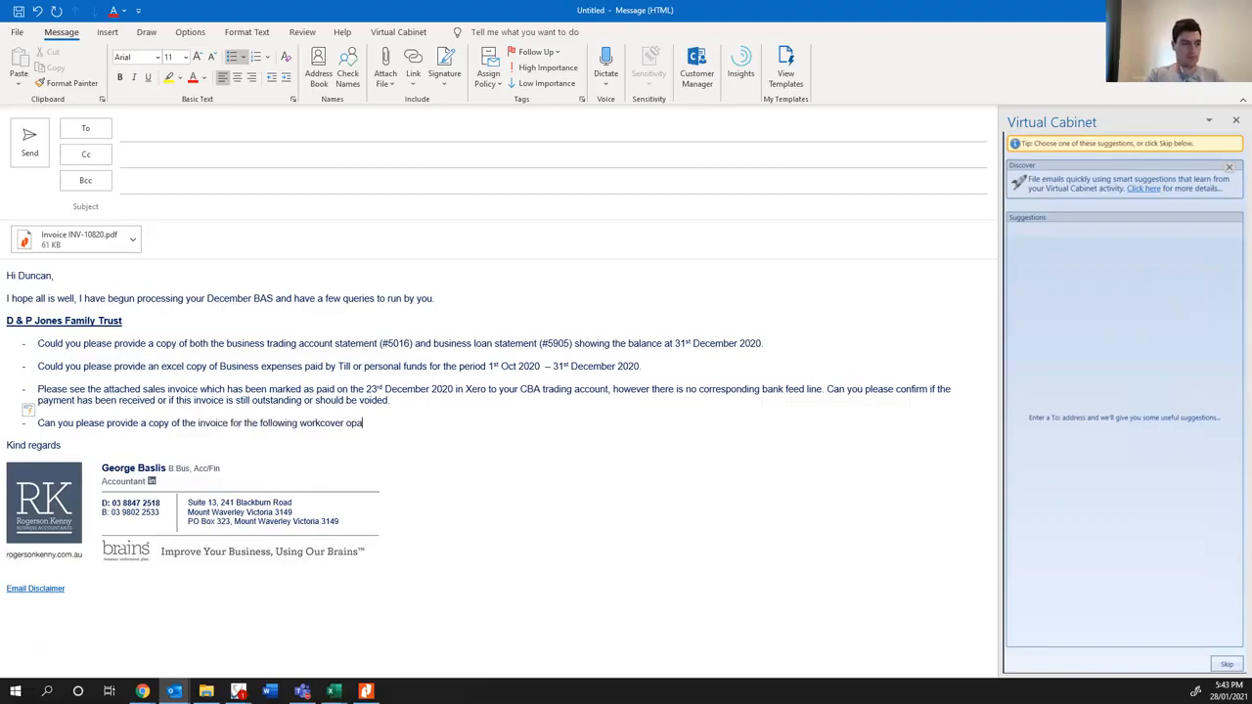
type("payments")
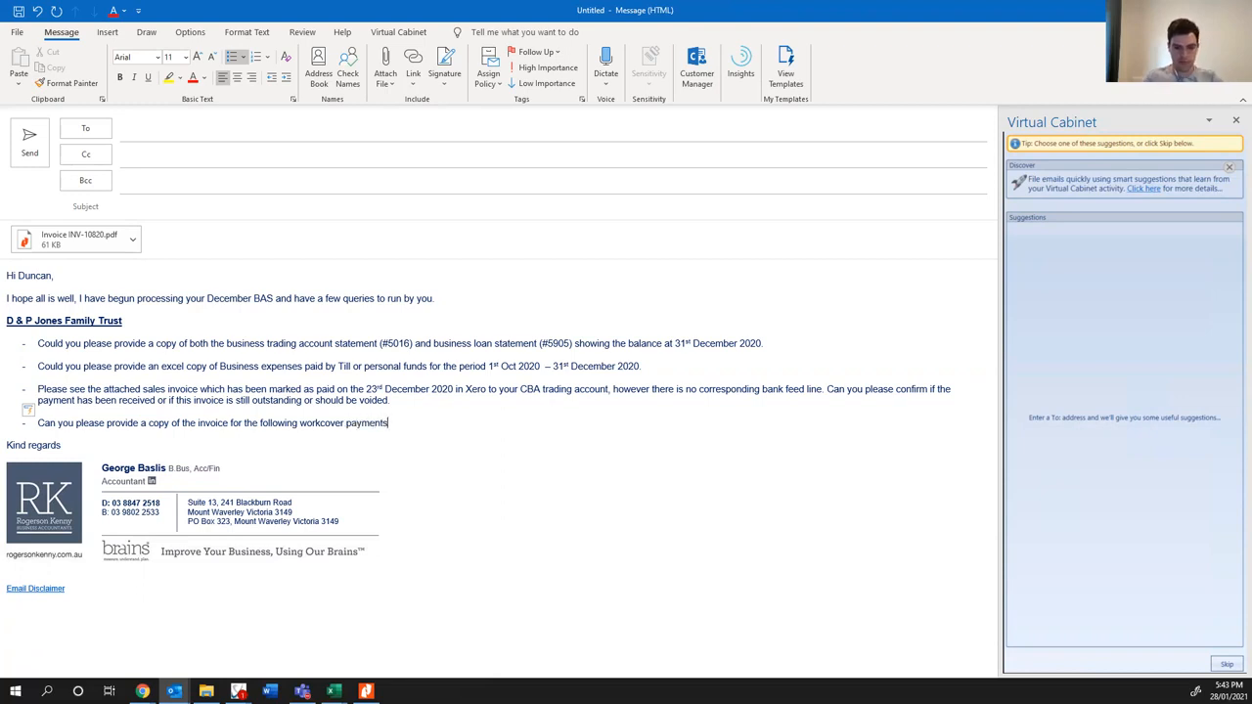
key("super+d")
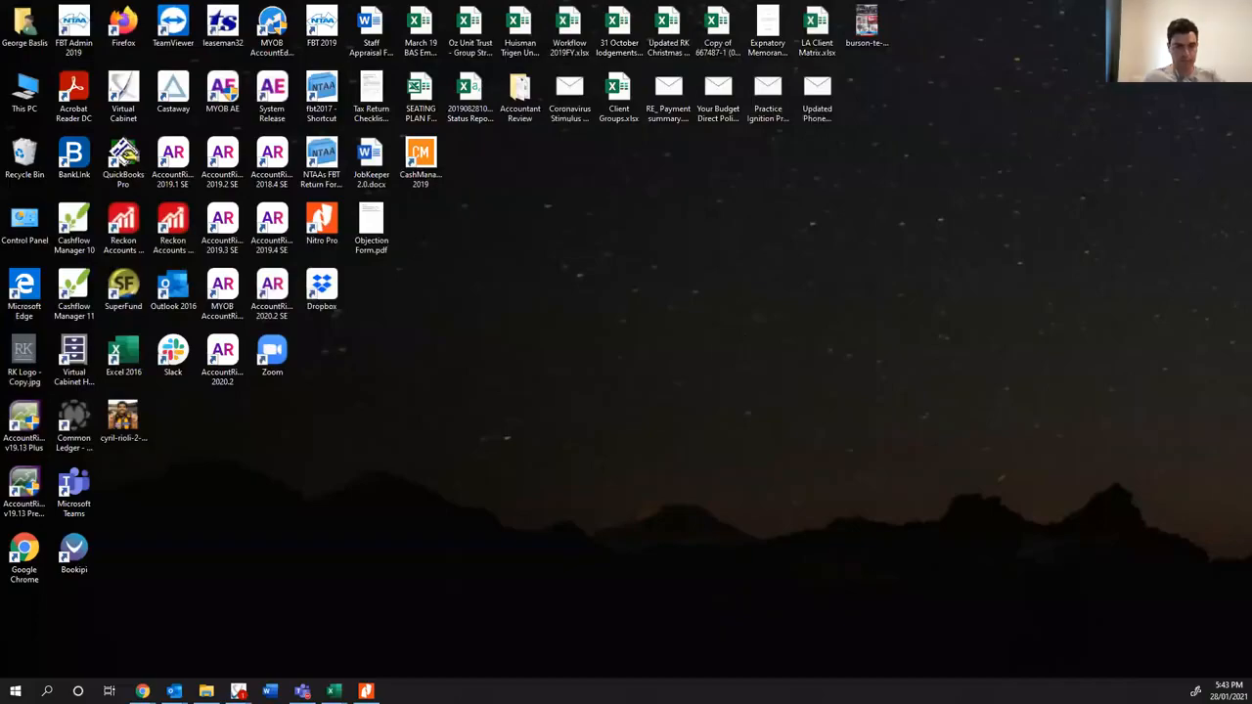
left_click(239, 691)
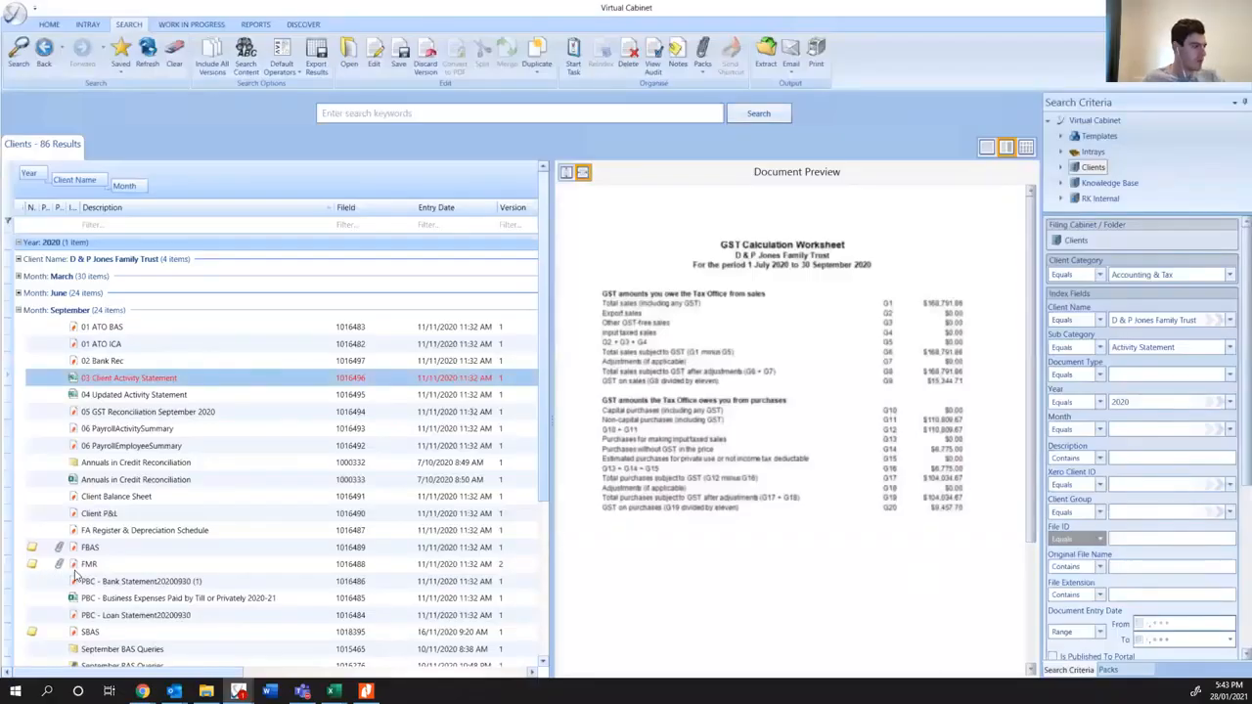
scroll(97, 572, "down", 4)
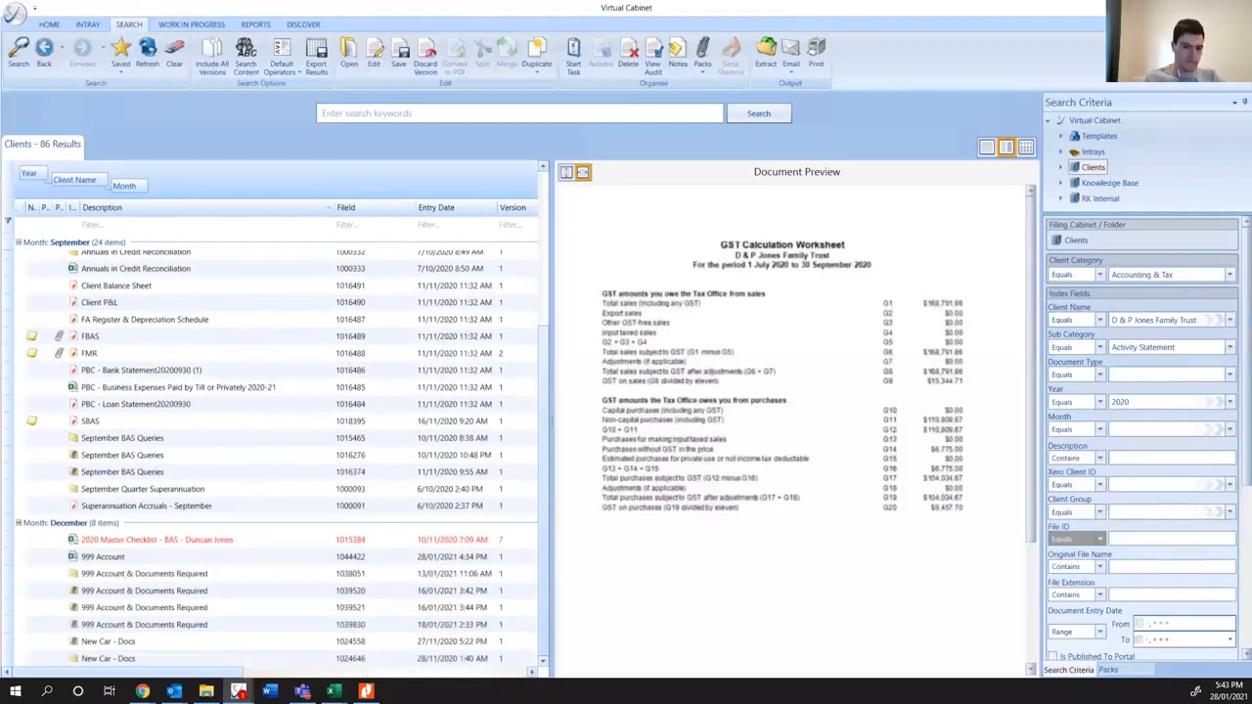
key("alt+Tab")
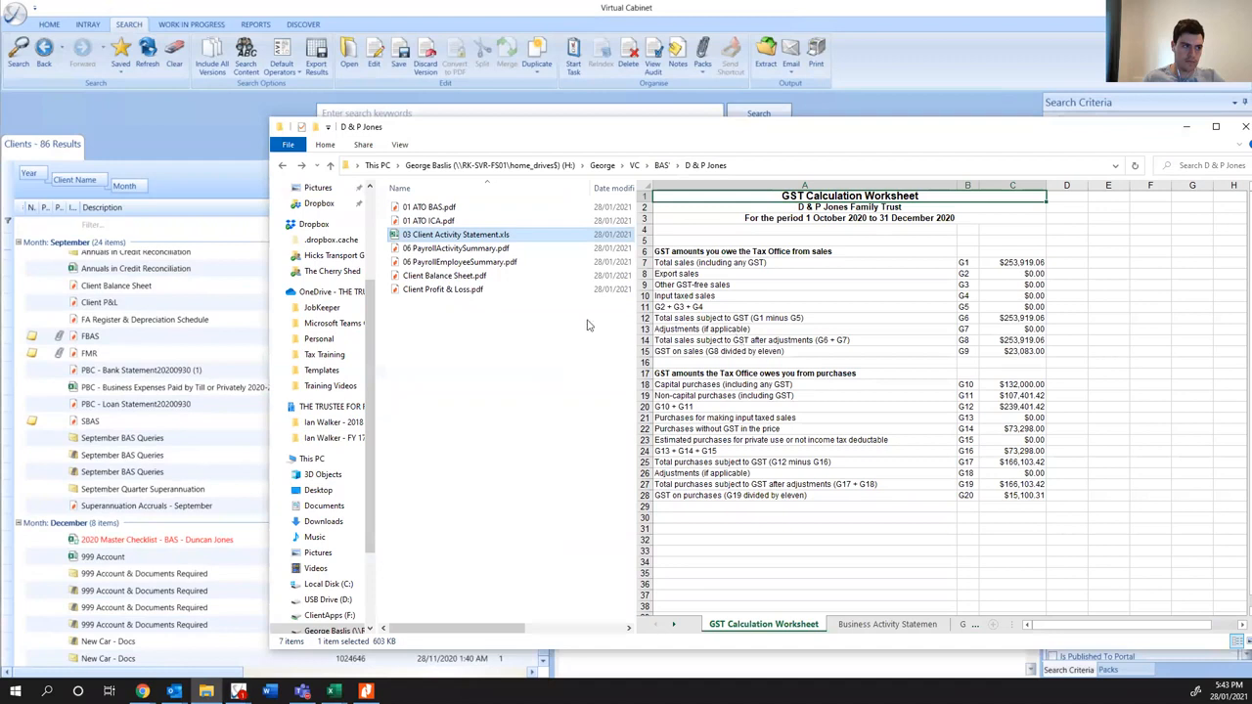
left_click(501, 361)
left_click_drag(599, 129, 1251, 210)
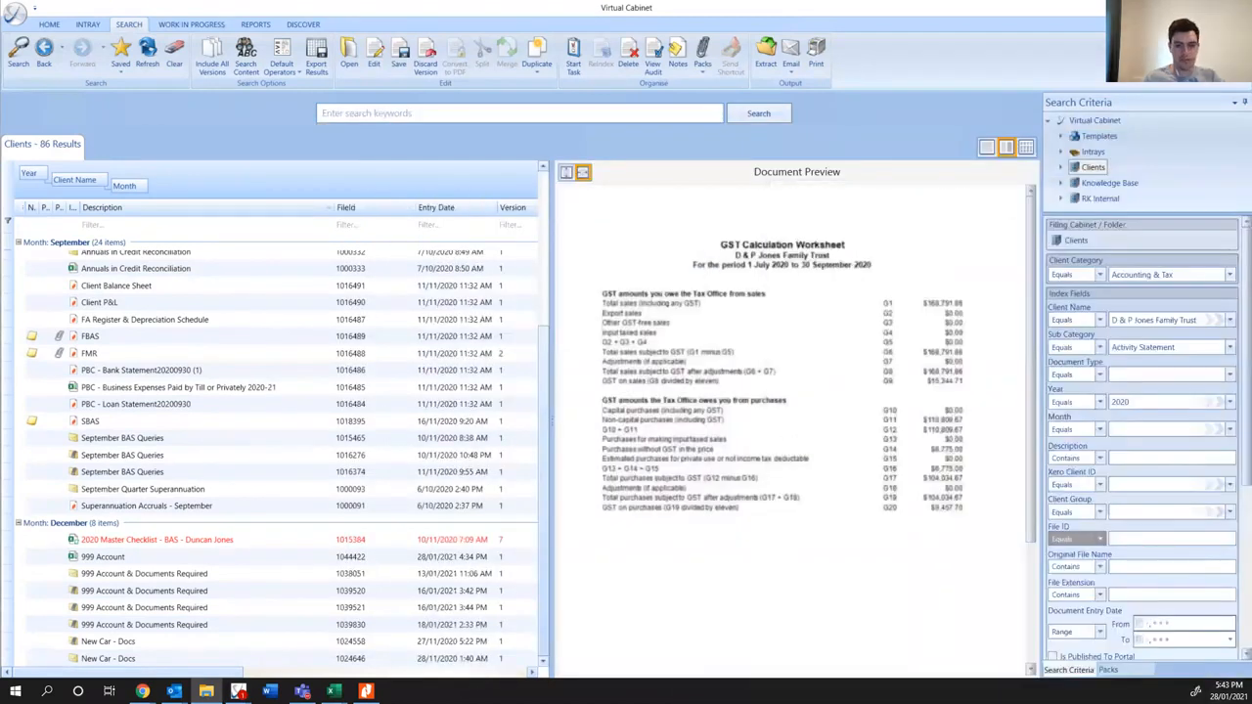
key("super+d")
key("super+d")
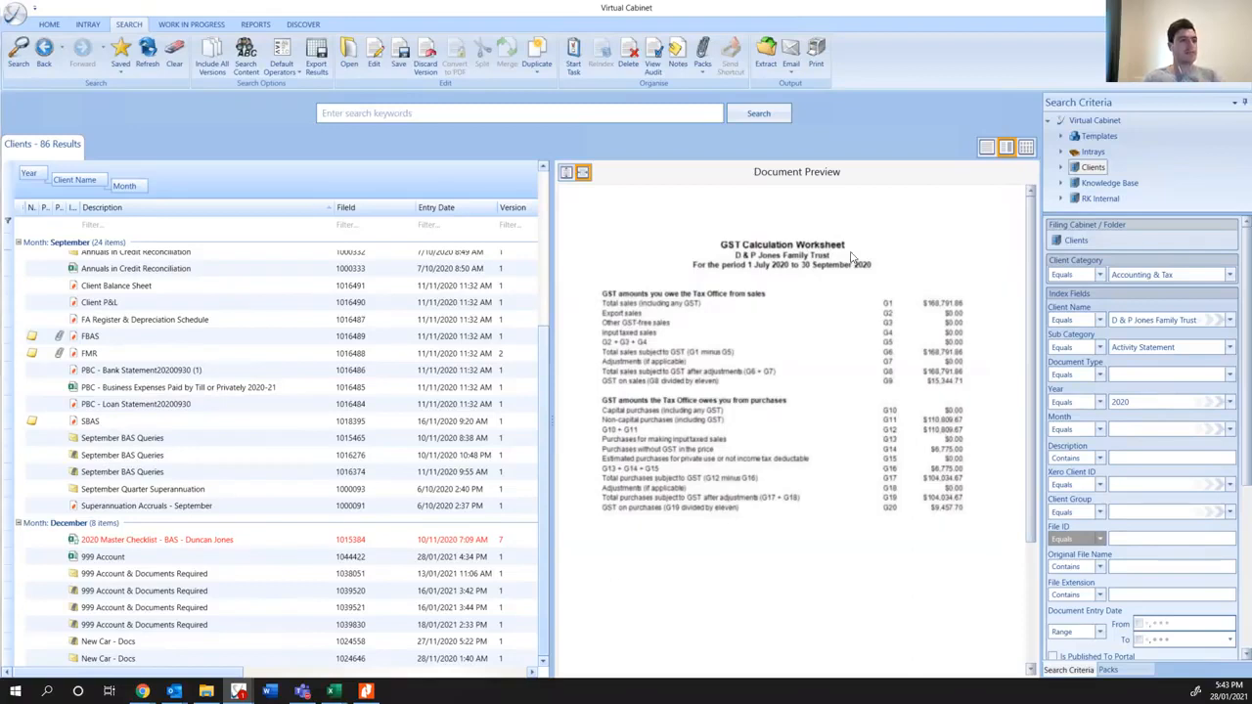
- Switch to Xero's Work Cover account transactions in Chrome and move the Gross column to directly after Description
key("alt+Tab")
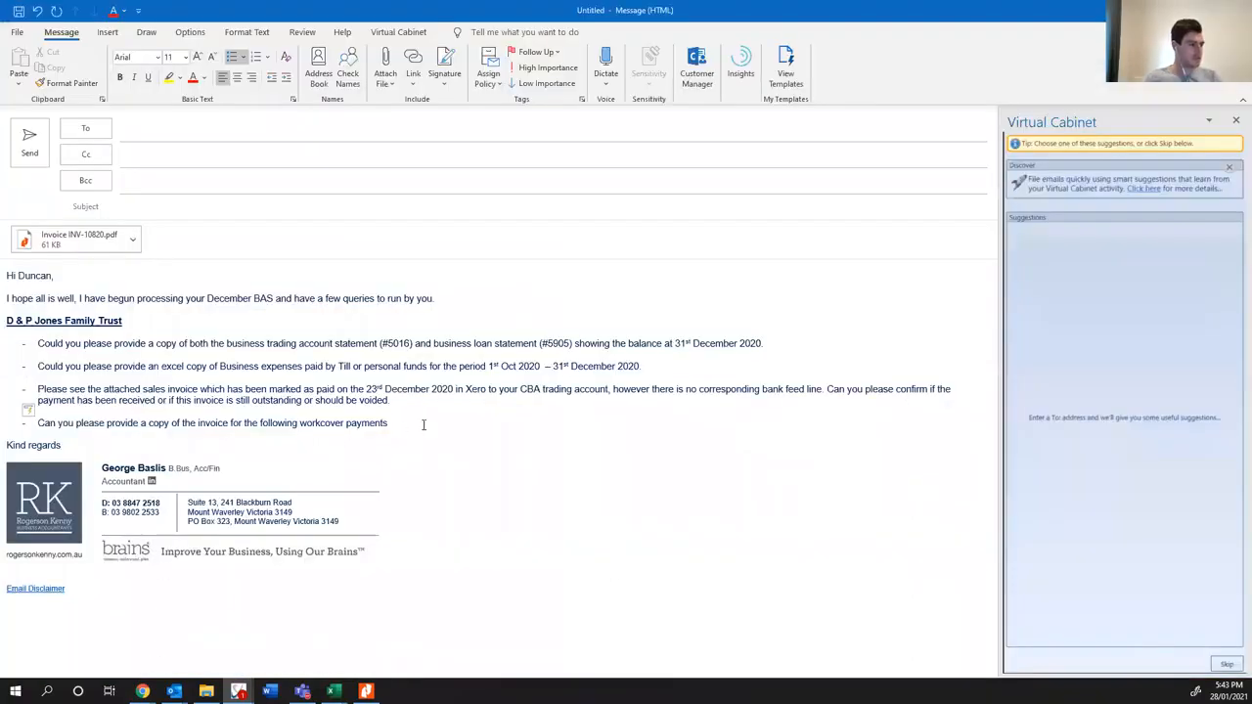
left_click(422, 424)
left_click(143, 692)
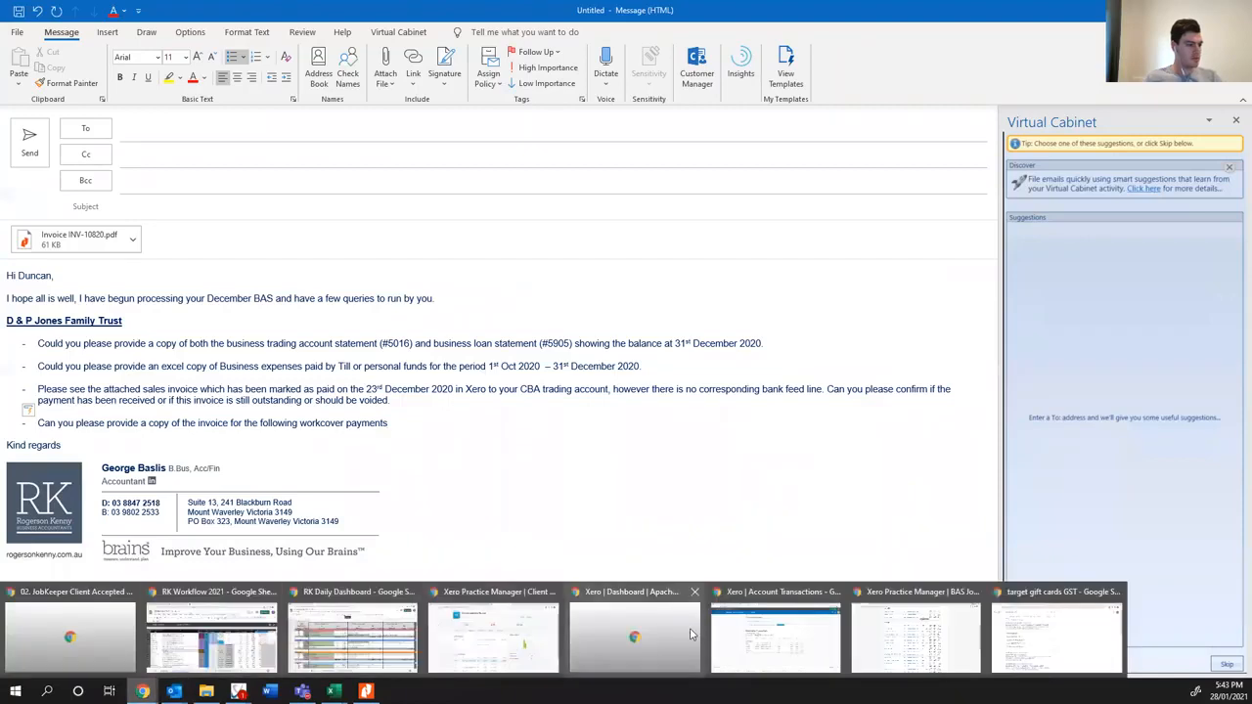
left_click(774, 635)
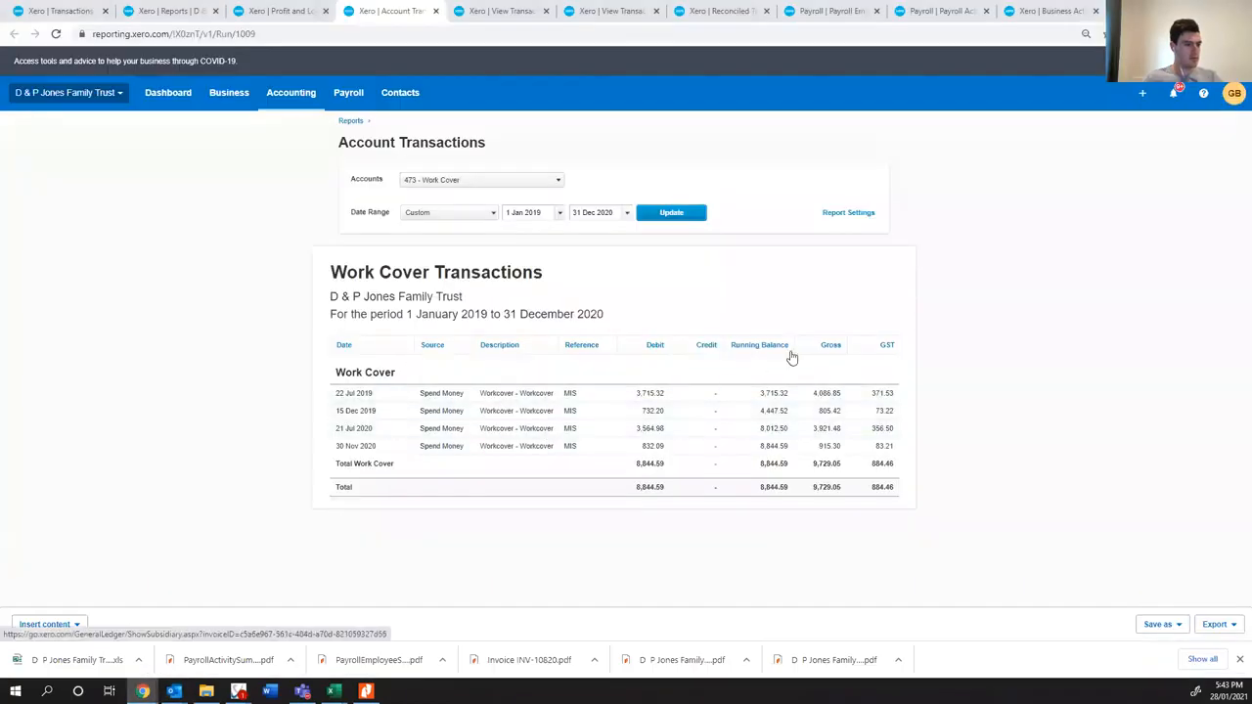
left_click_drag(665, 350, 574, 349)
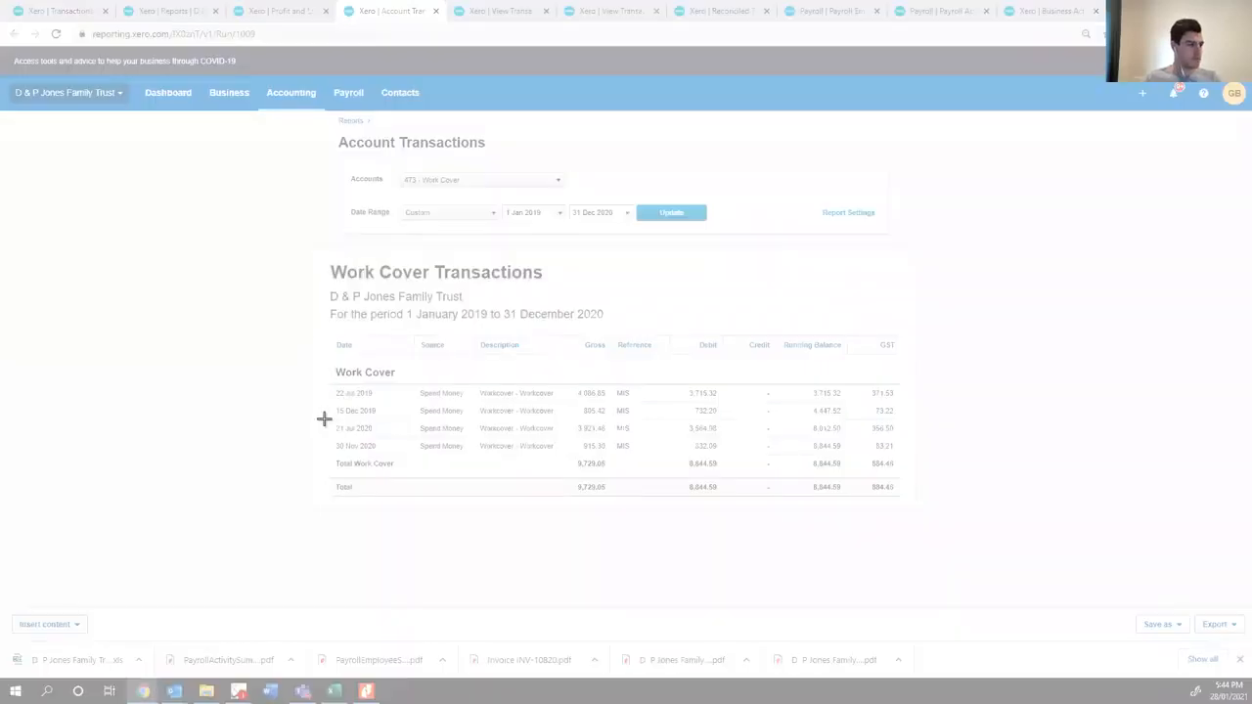
- Snip the 21 Jul 2020 and 30 Nov 2020 workcover rows from Date through Gross and copy the snip
left_click_drag(322, 418, 610, 457)
right_click(400, 438)
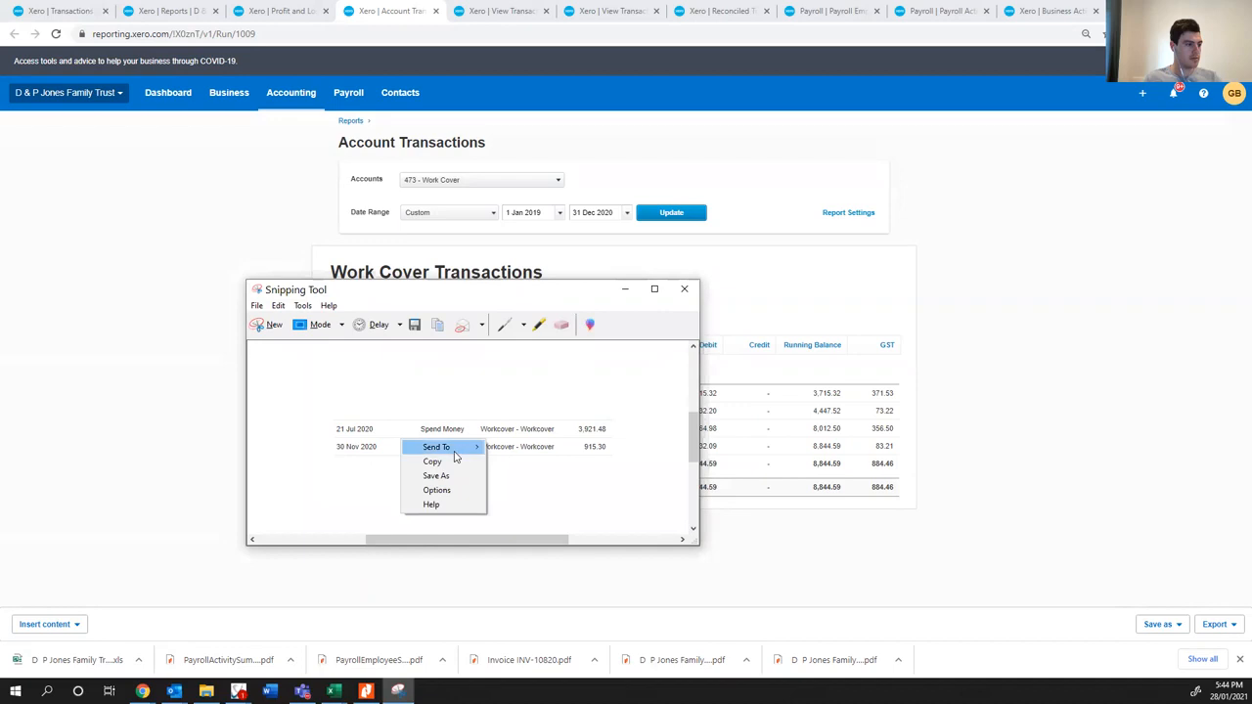
left_click(447, 460)
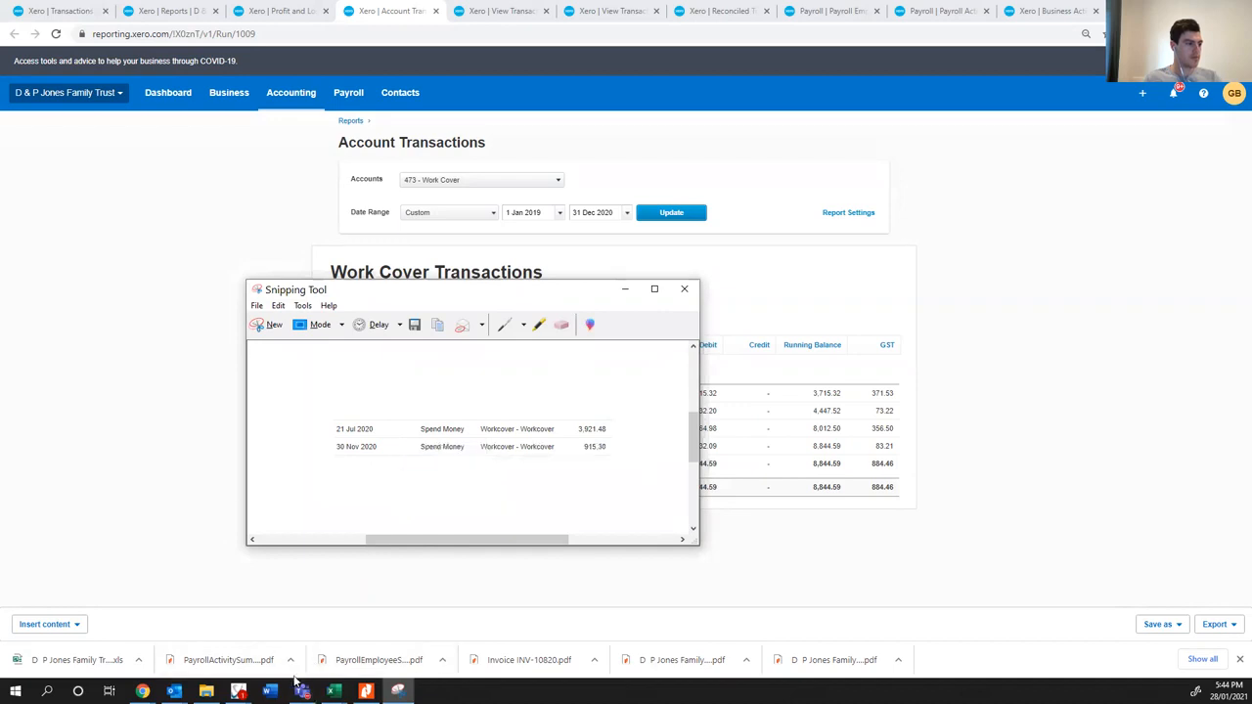
- Switch to the untitled Outlook draft, paste the snip on a new line below the workcover payments bullet and enlarge the picture
left_click(174, 690)
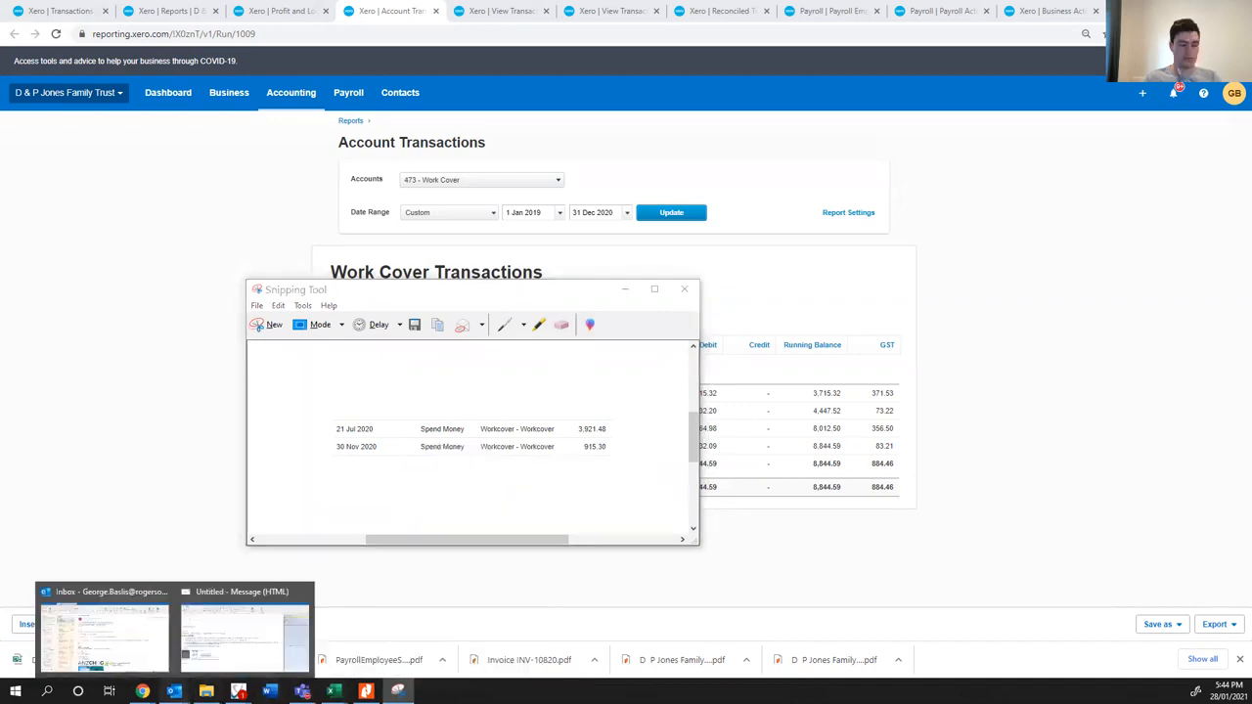
left_click(210, 651)
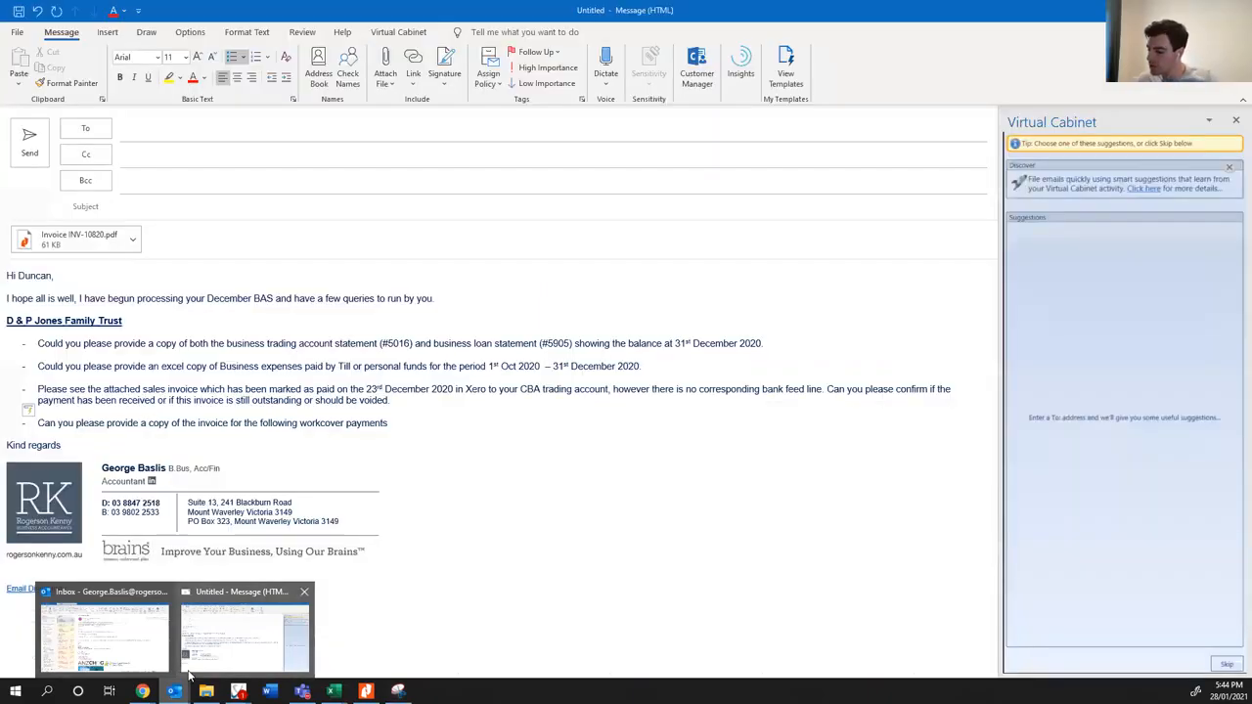
left_click(409, 422)
key("Return")
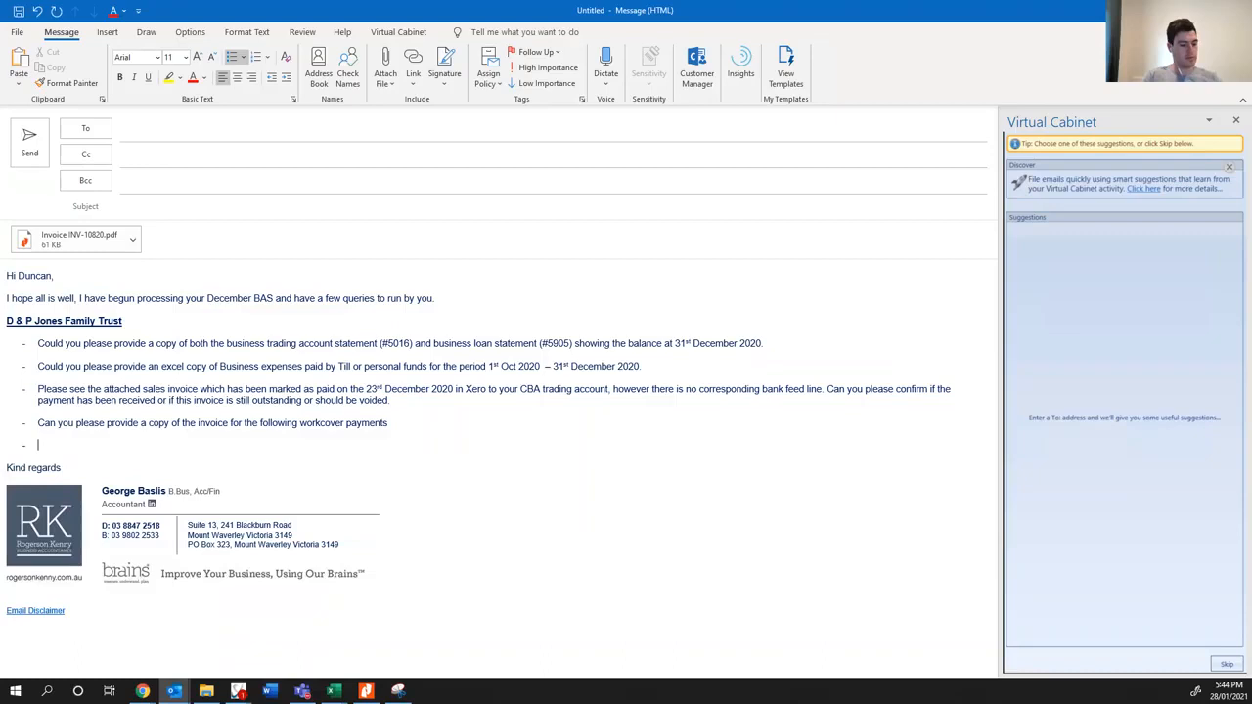
key("ctrl+v")
left_click(260, 467)
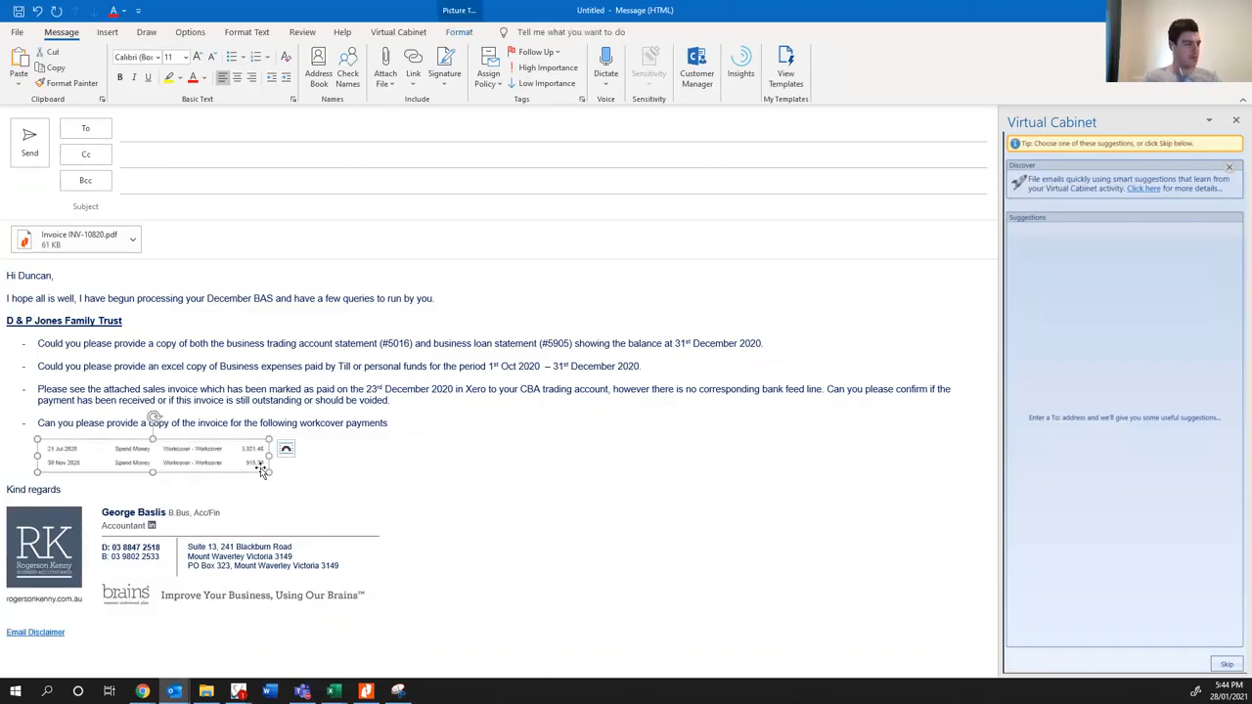
left_click_drag(266, 470, 295, 481)
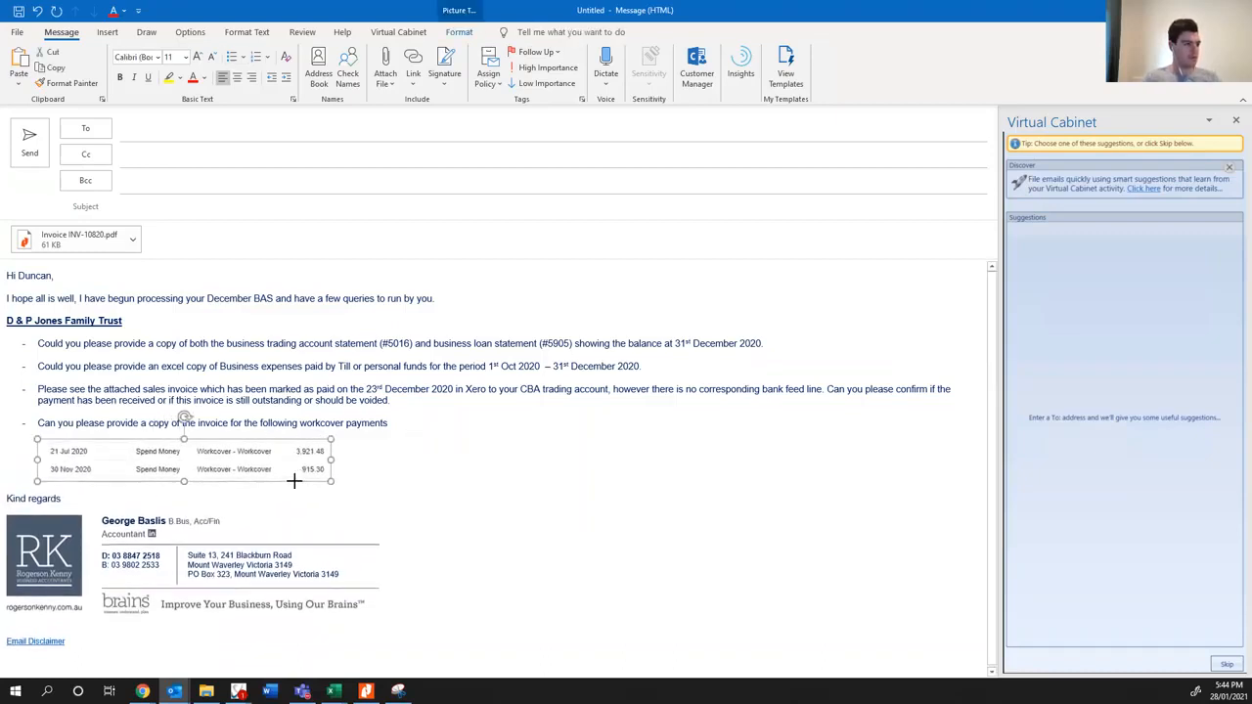
left_click(348, 460)
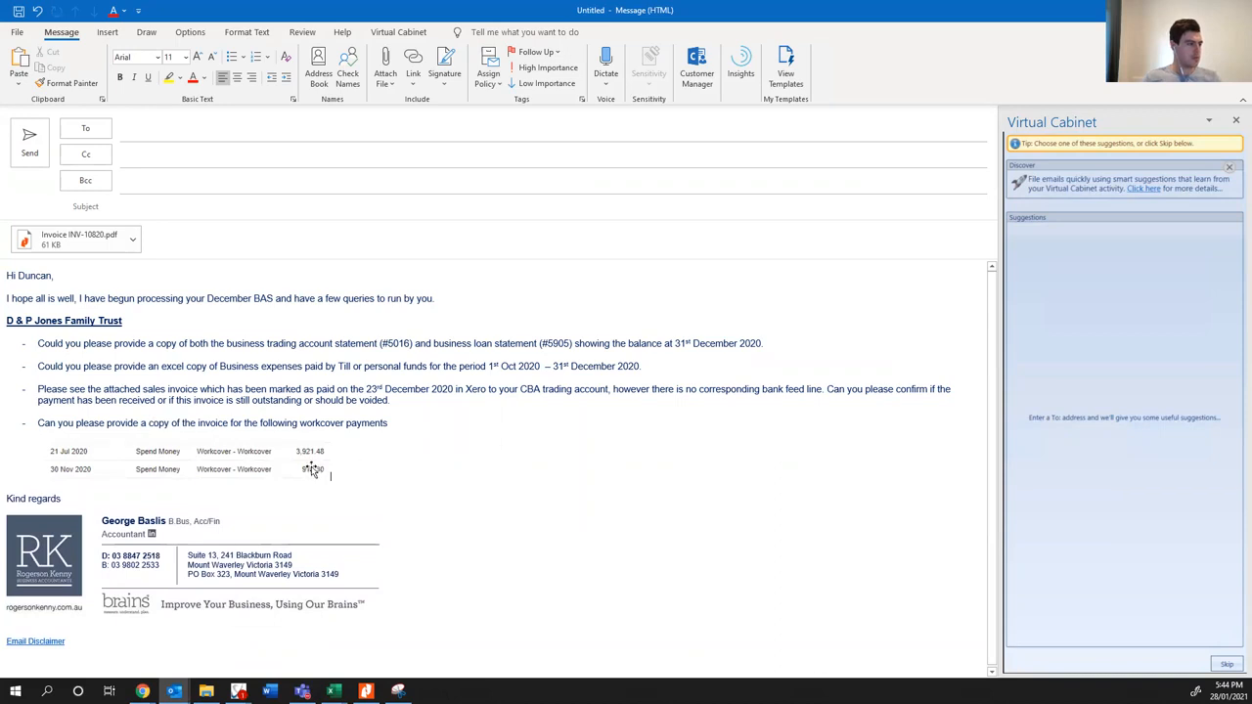
left_click(311, 469)
left_click(420, 473)
- Switch to 03 Client Activity Statement.xls in Excel and review the GST Free Capital and GST Free Expenses entries in the GST Audit Report
mouse_move(333, 692)
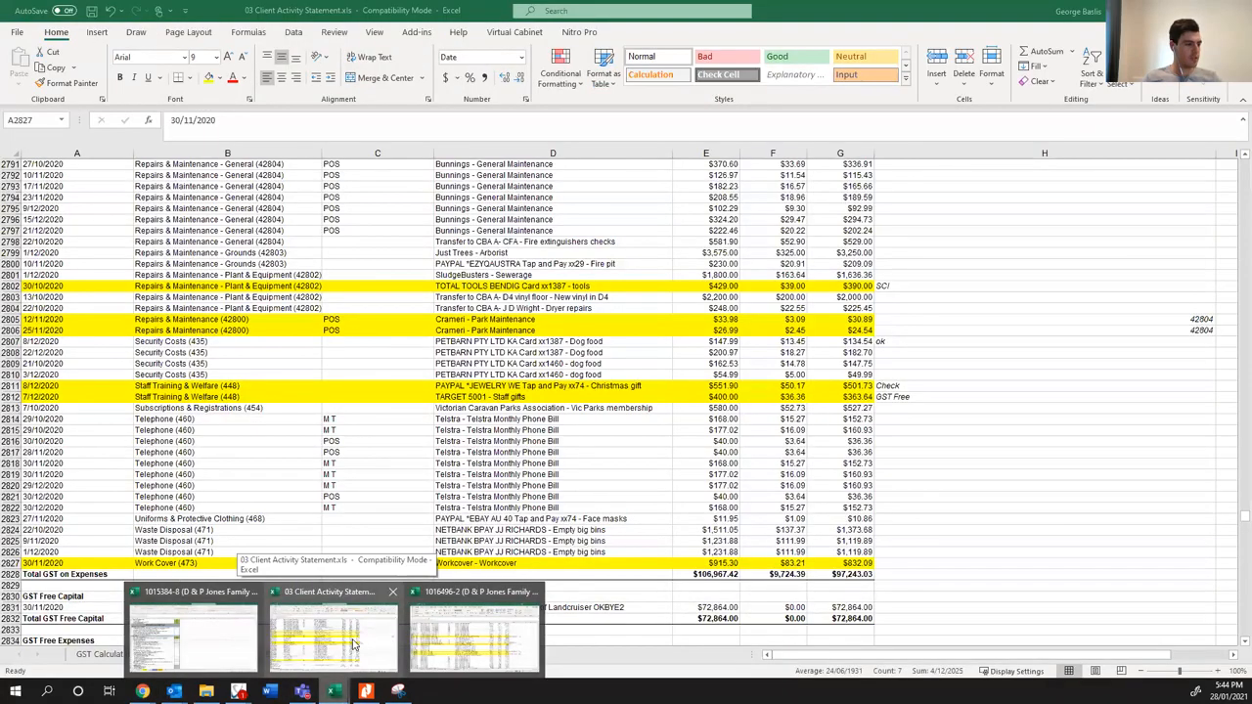
left_click(354, 643)
scroll(171, 462, "down", 5)
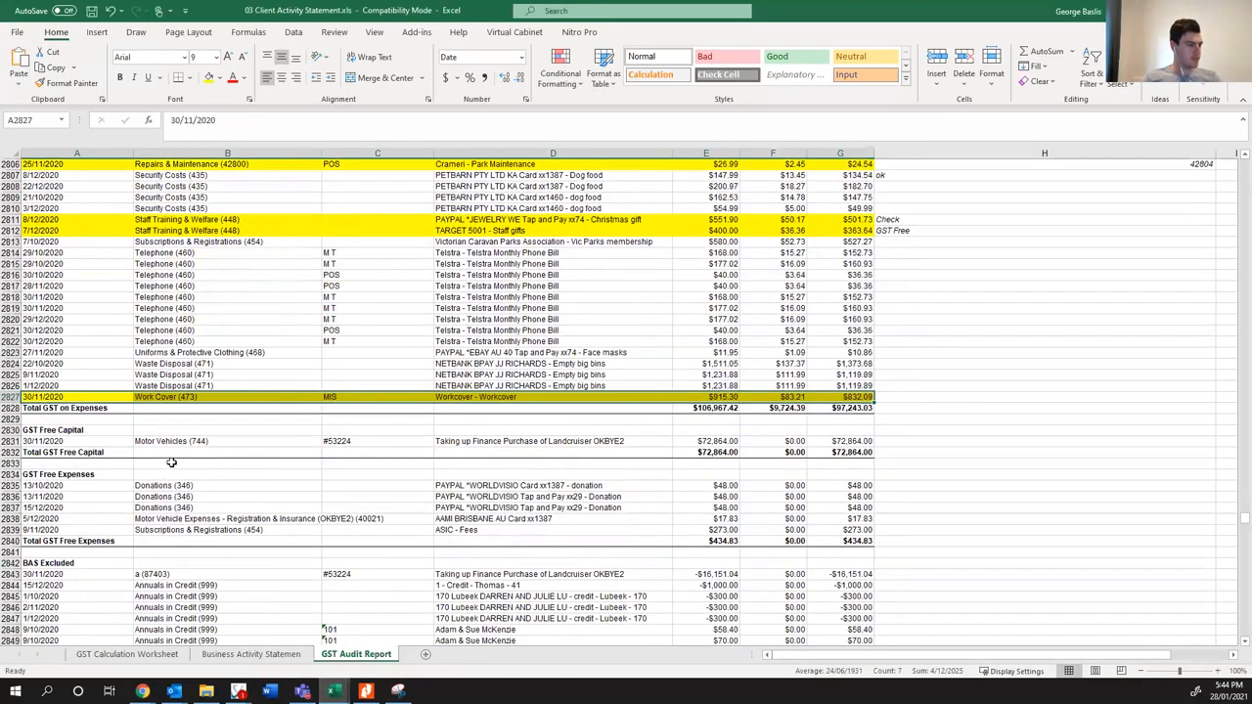
scroll(171, 462, "down", 3)
left_click(196, 383)
left_click_drag(567, 386, 564, 408)
left_click(262, 419)
left_click(260, 430)
scroll(293, 520, "down", 4)
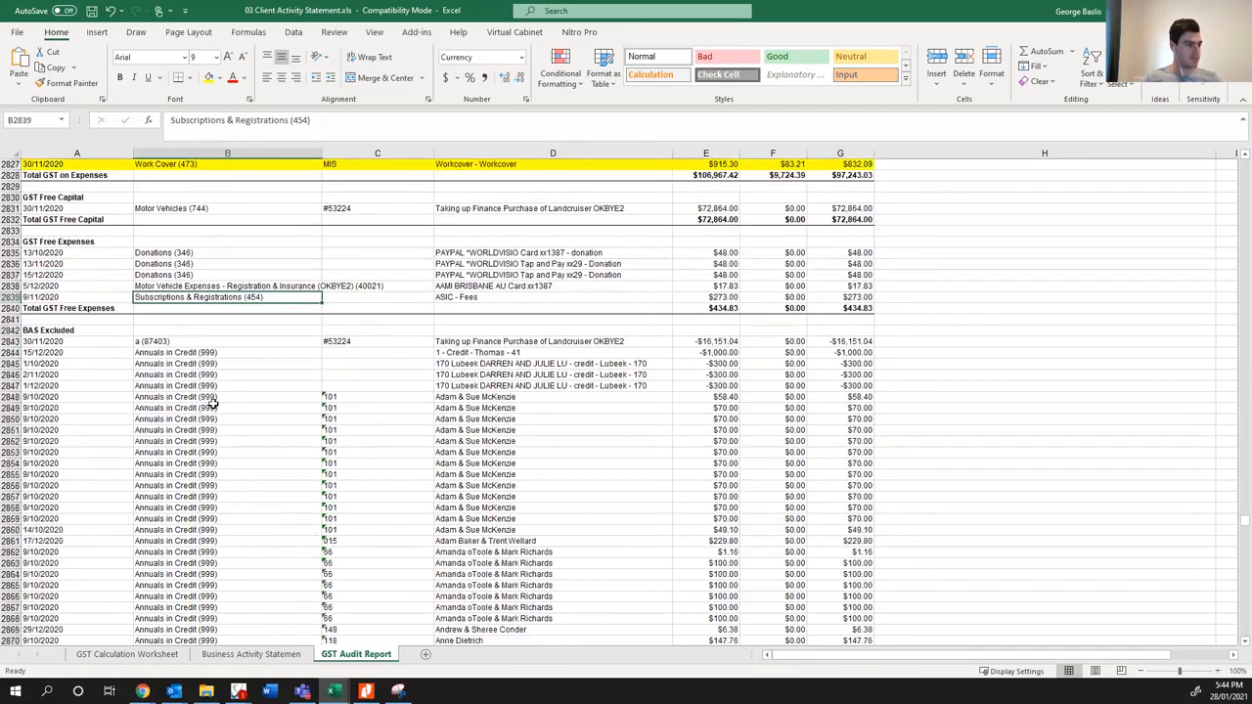
- Highlight the BAS Excluded row for account a (87403) in yellow and add the note "update account name" in column H
left_click(207, 353)
left_click(186, 340)
left_click_drag(78, 340, 825, 342)
left_click(207, 77)
left_click(926, 340)
type("update account names")
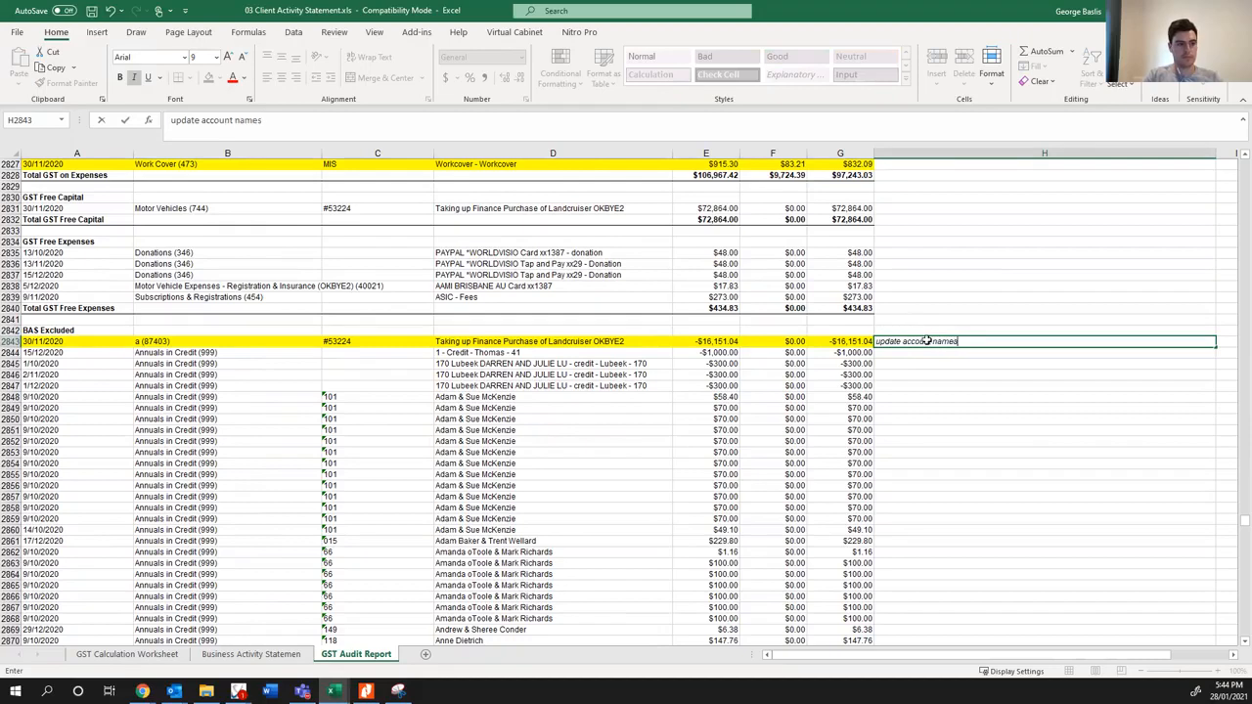
key("Return")
- Review the BAS Excluded entries from Annuals in Credit (999) through to the Bank Charges (309) account fees
scroll(748, 425, "down", 20)
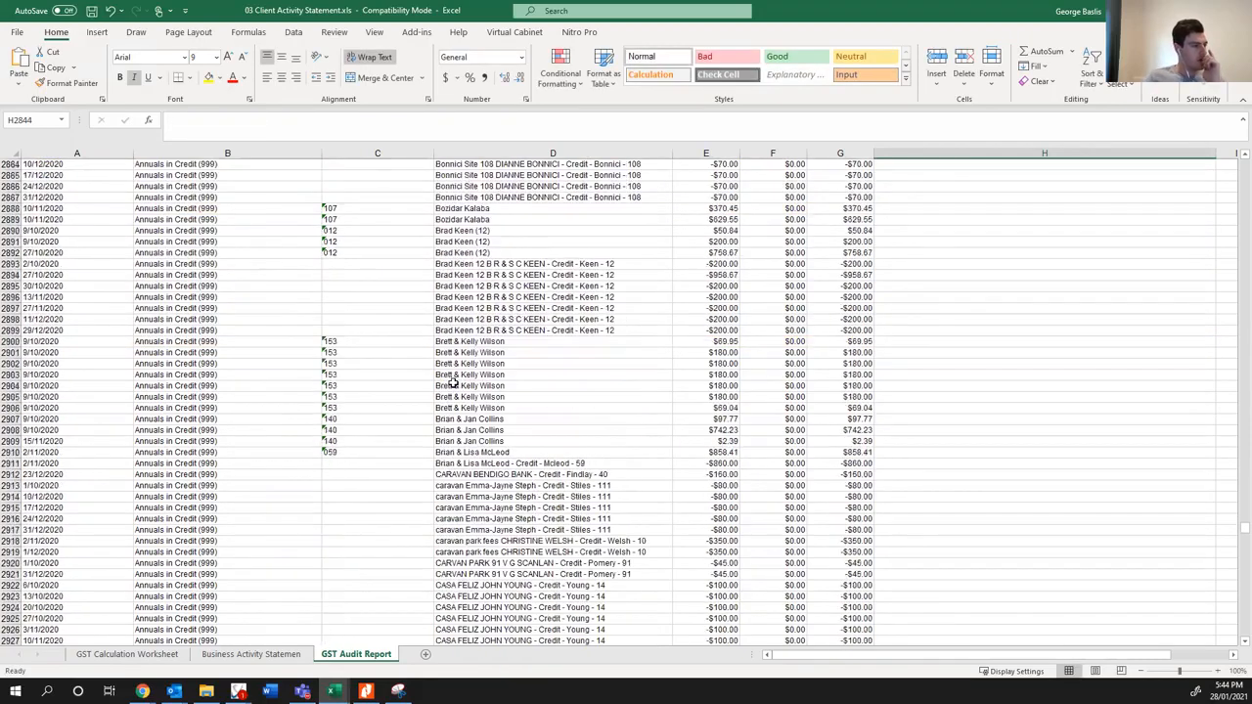
scroll(447, 385, "down", 20)
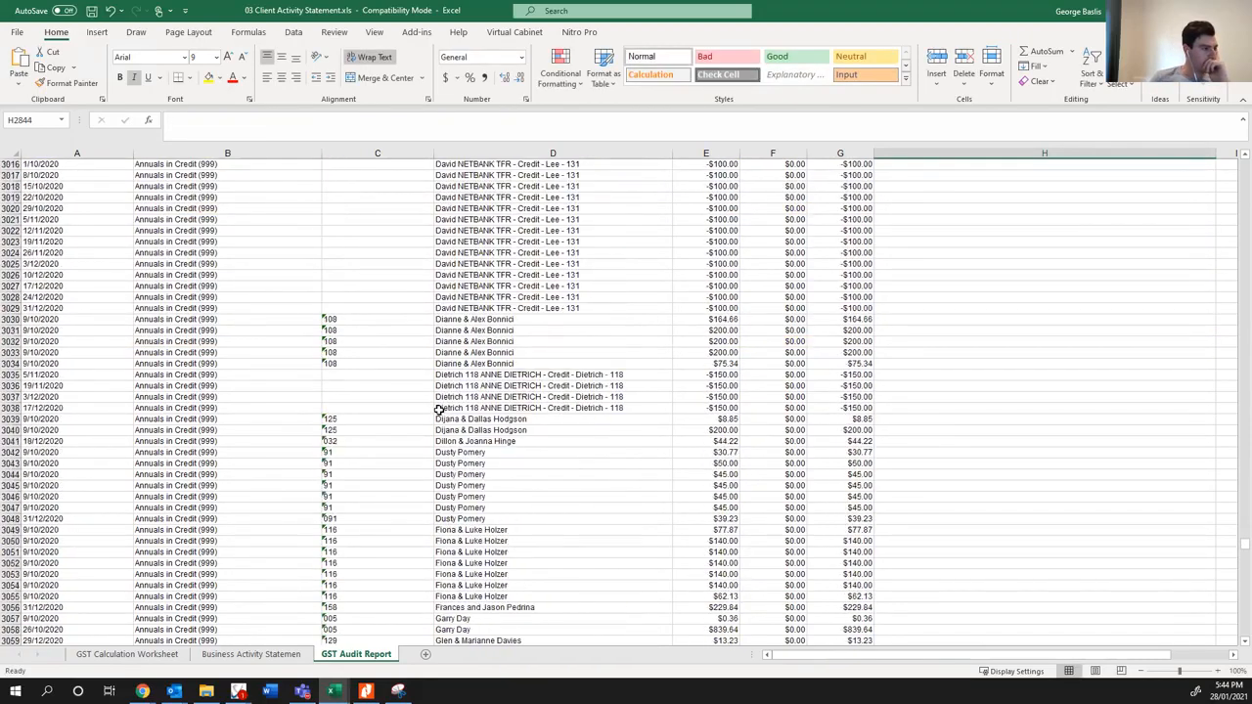
scroll(435, 416, "down", 20)
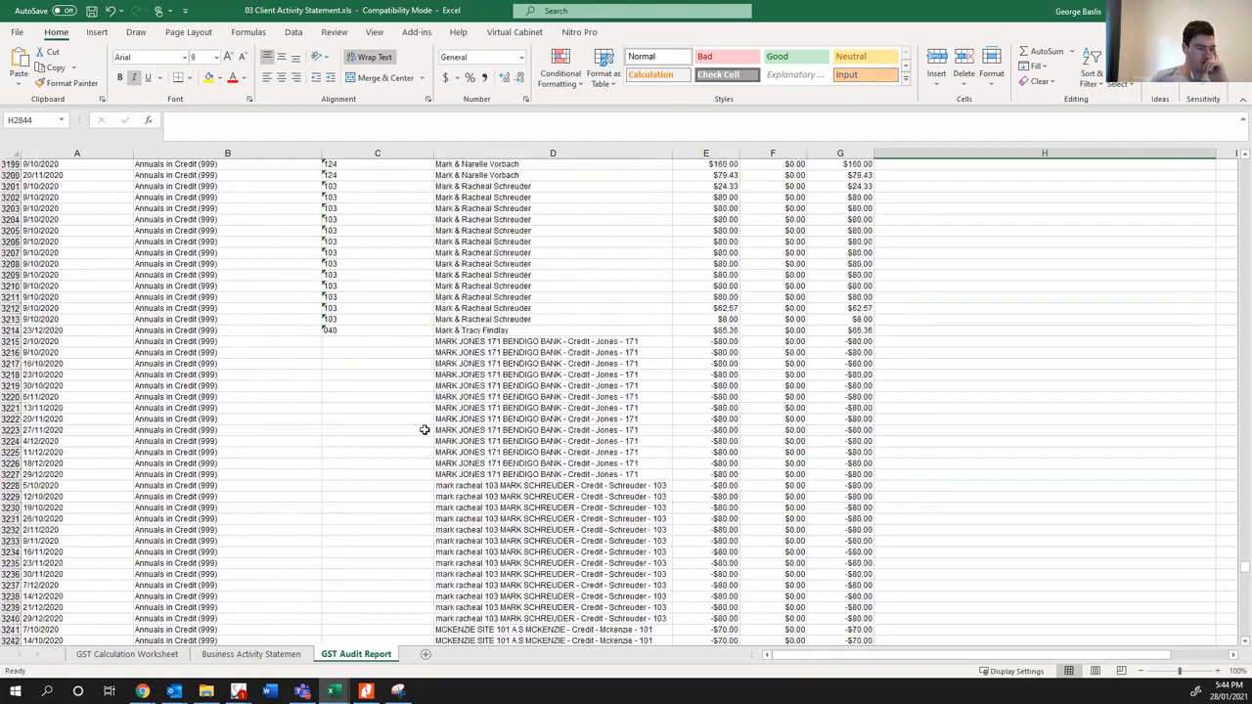
scroll(420, 440, "down", 20)
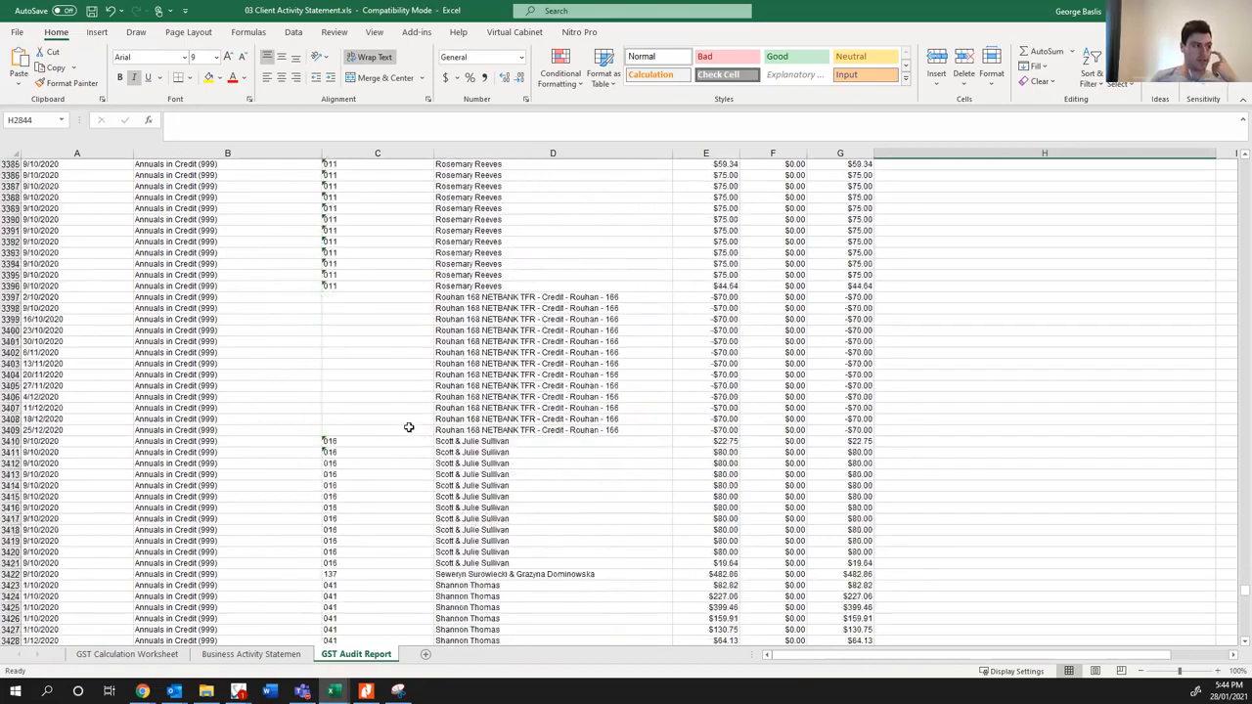
scroll(402, 431, "down", 20)
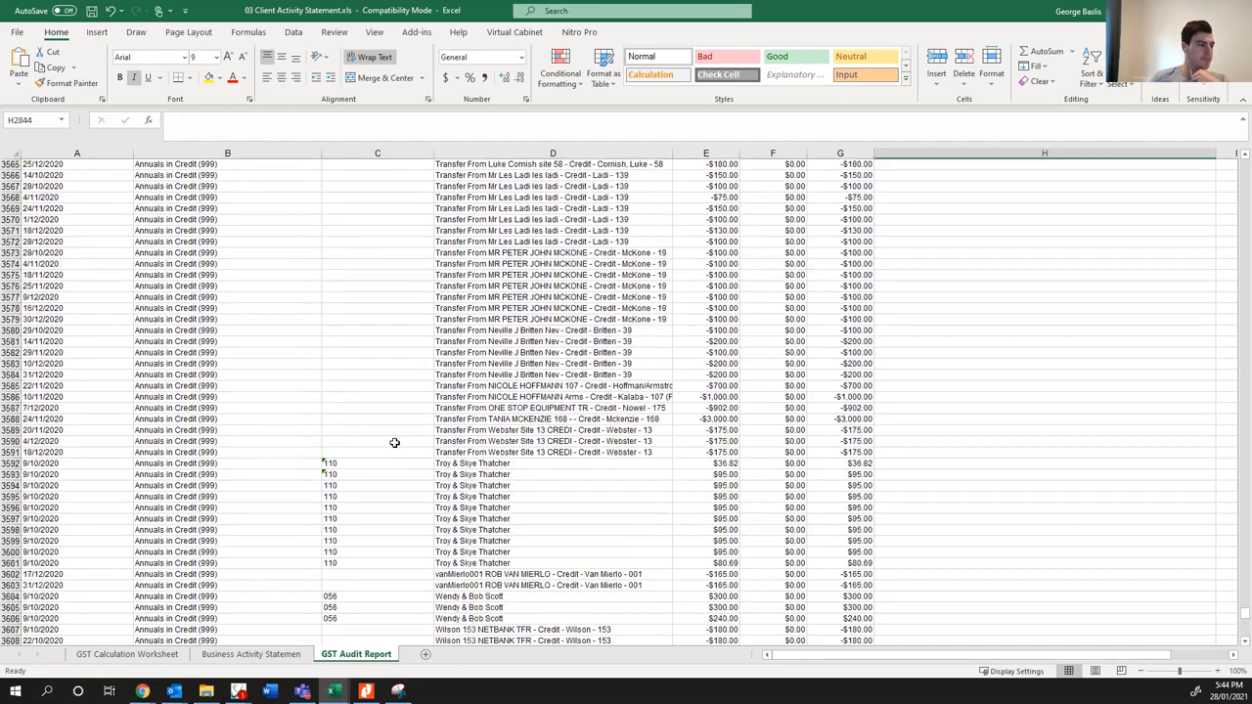
scroll(392, 448, "down", 2)
scroll(391, 446, "up", 6)
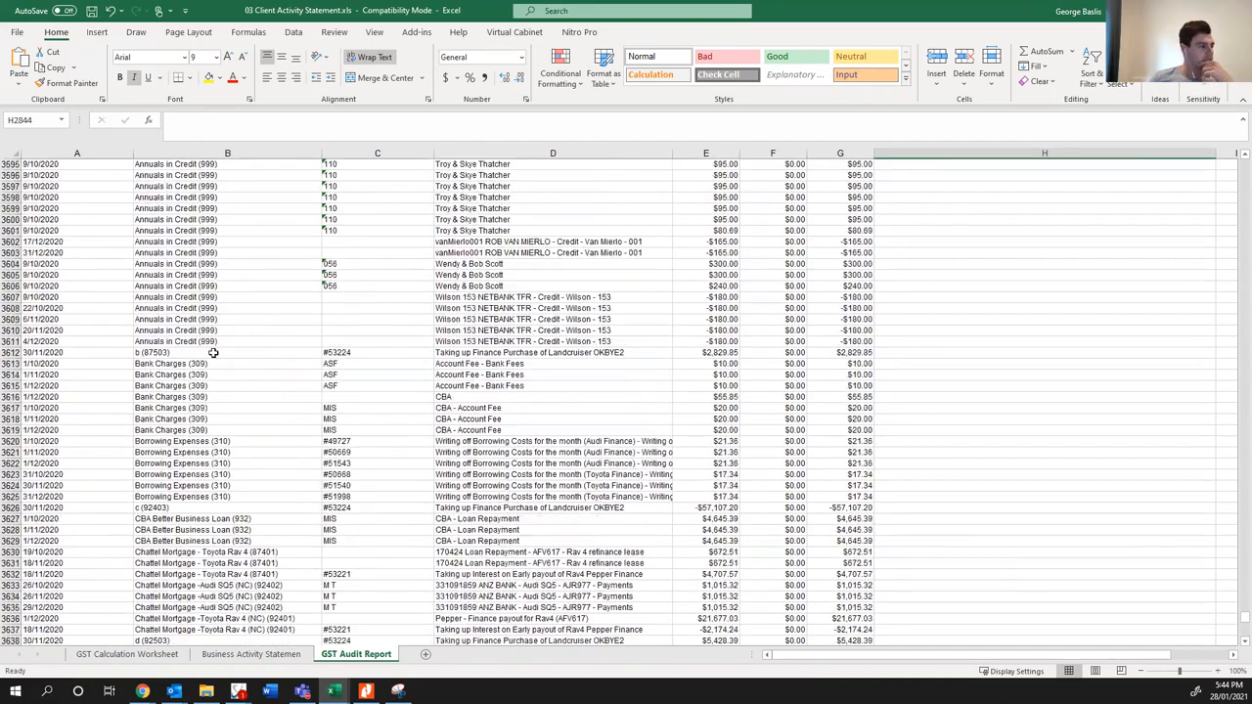
left_click(509, 379)
left_click(483, 435)
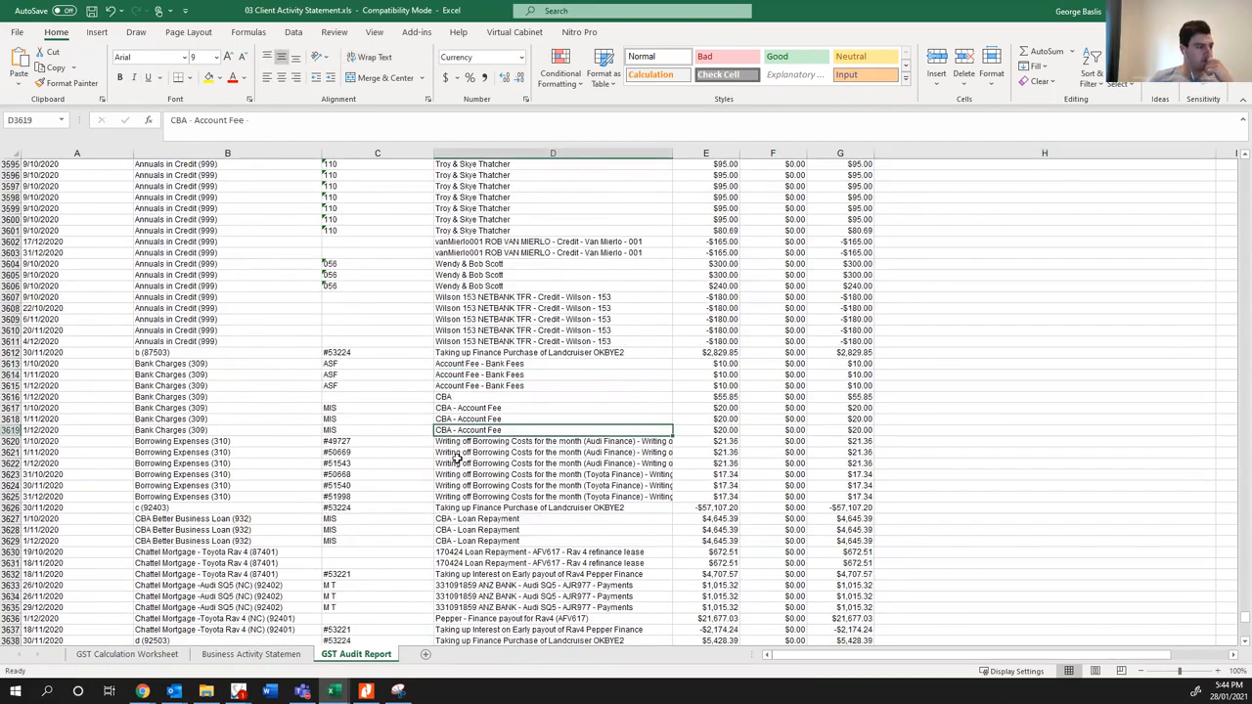
- Check the BAS Excluded entries for the chattel mortgages, account d (92503) and the September BAS GST payment
scroll(455, 459, "down", 4)
scroll(452, 425, "down", 1)
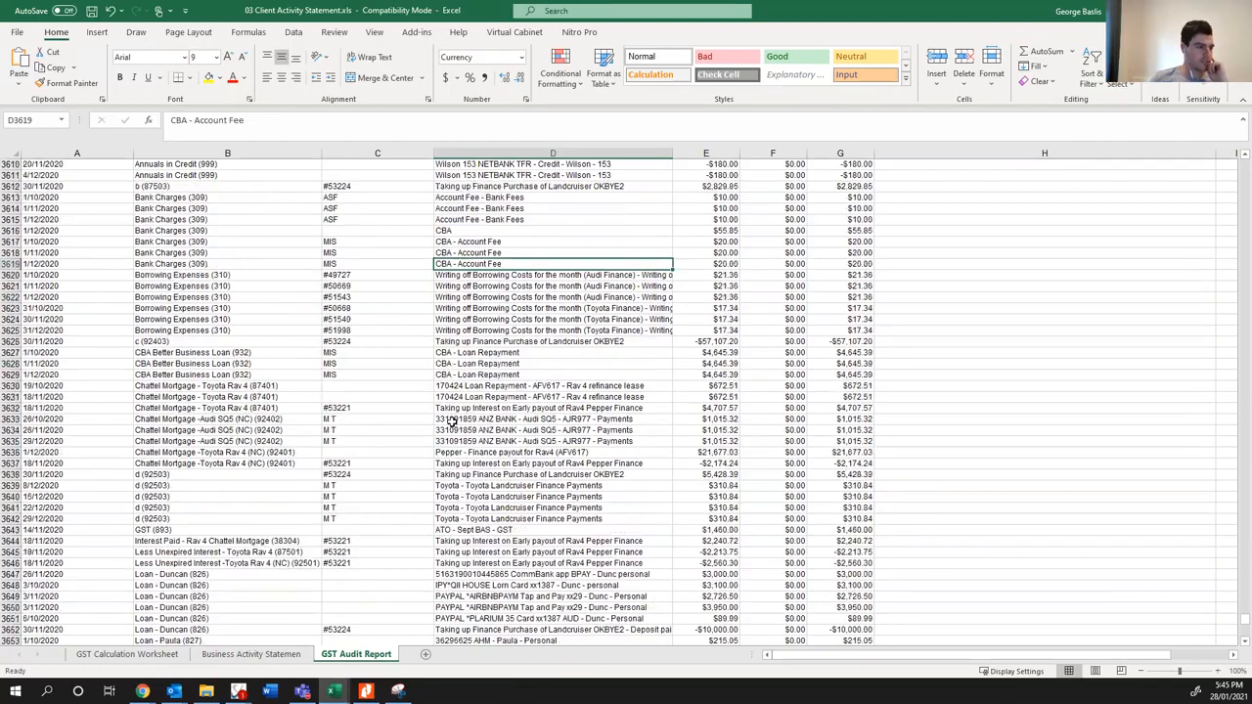
left_click(480, 389)
left_click(474, 408)
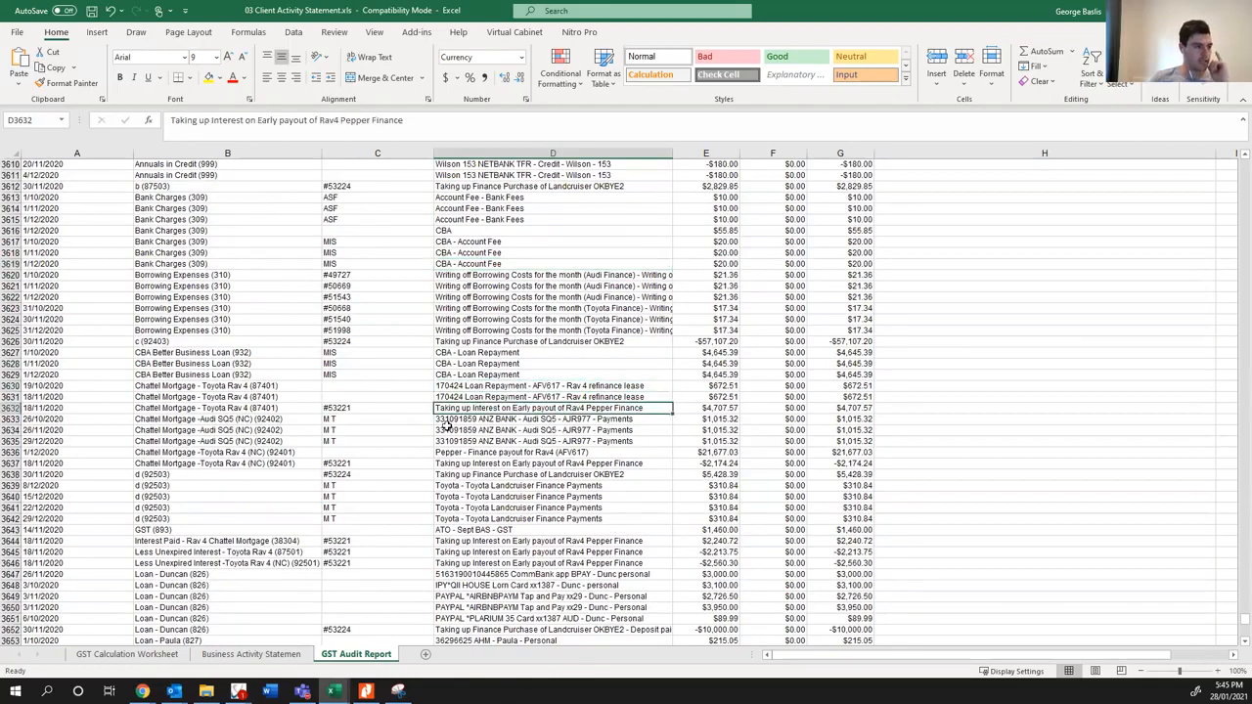
scroll(445, 426, "down", 3)
left_click(256, 319)
left_click(264, 331)
left_click(276, 342)
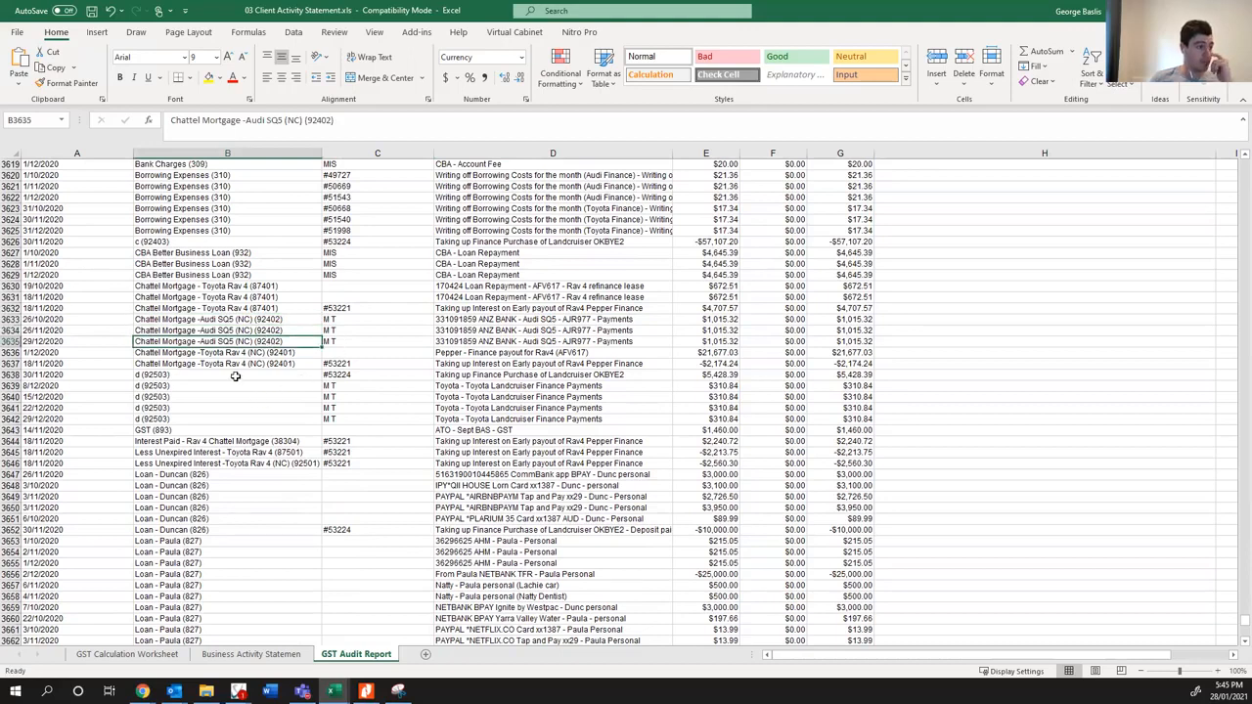
left_click_drag(235, 376, 234, 416)
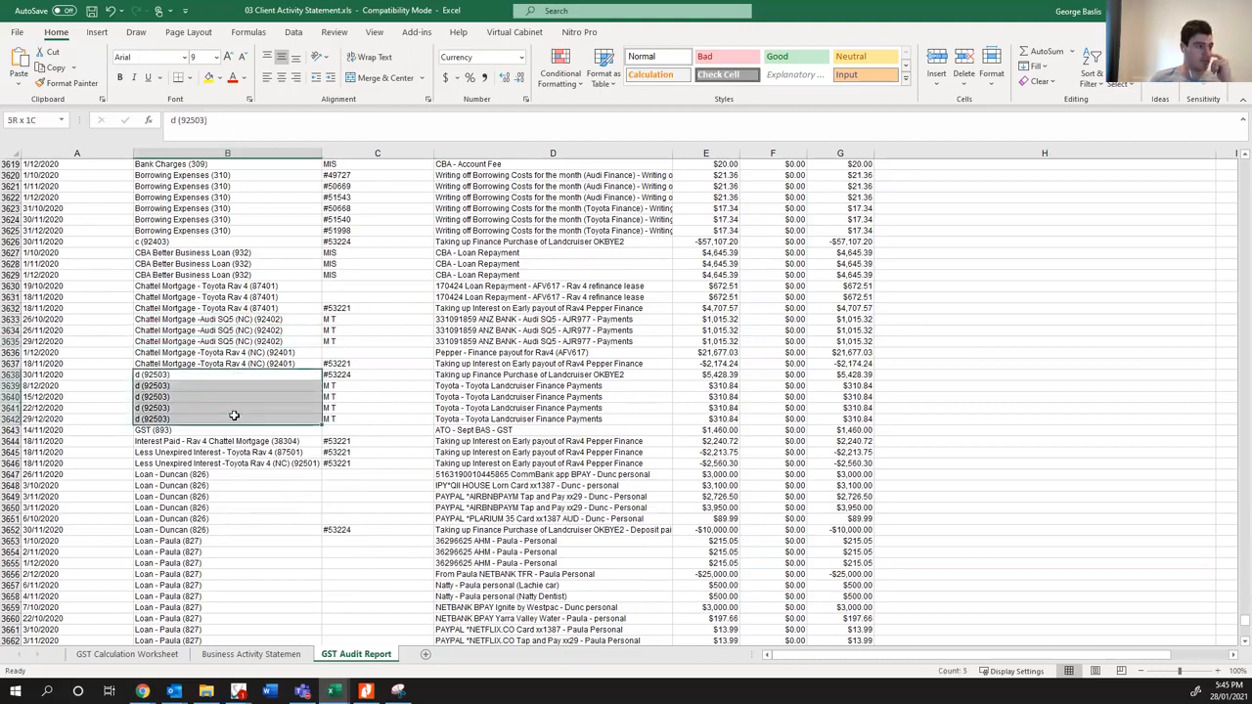
left_click(180, 377)
left_click(178, 409)
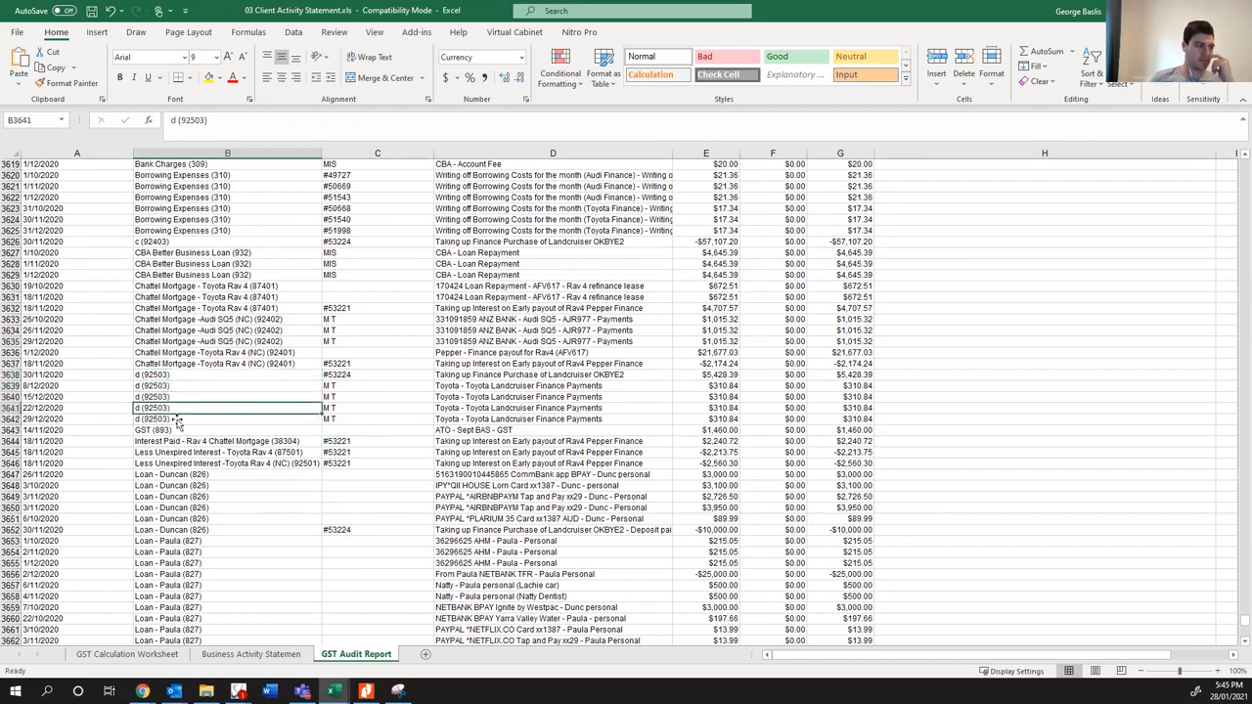
left_click(587, 428)
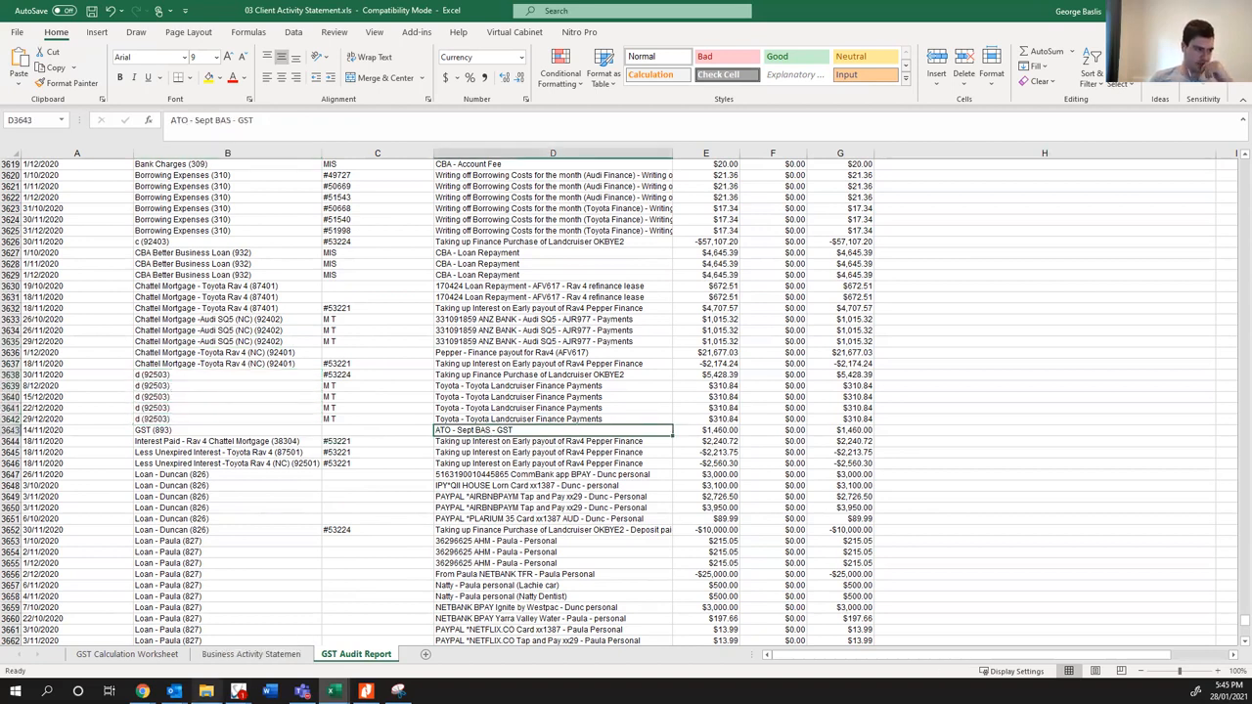
- Switch to File Explorer and check the September BAS breakdown in the preview of 01 ATO ICA.pdf
left_click(206, 691)
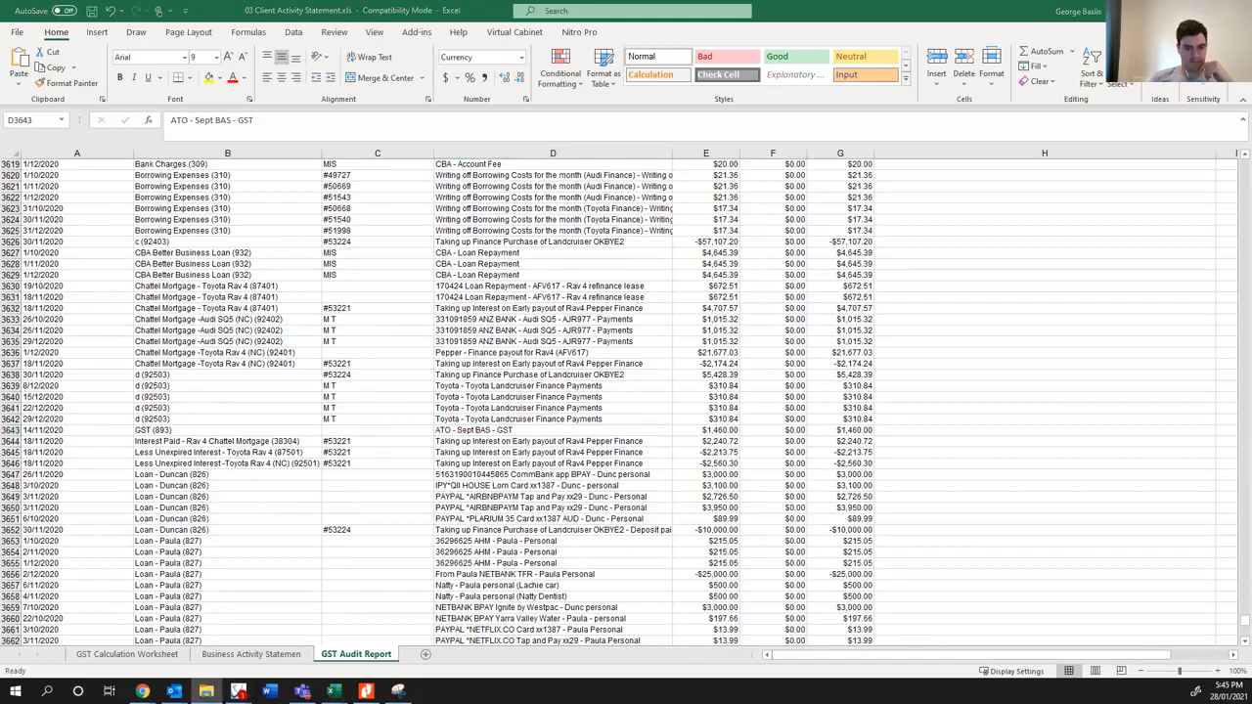
left_click_drag(1251, 176, 488, 105)
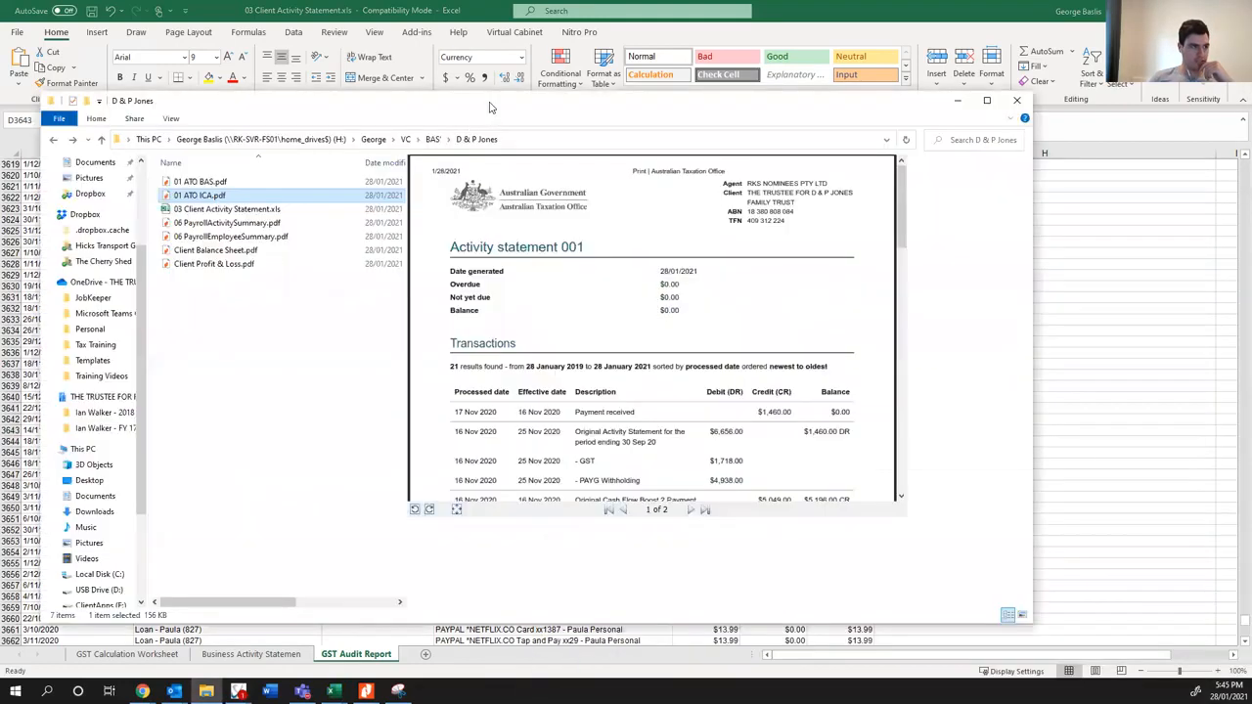
double_click(490, 104)
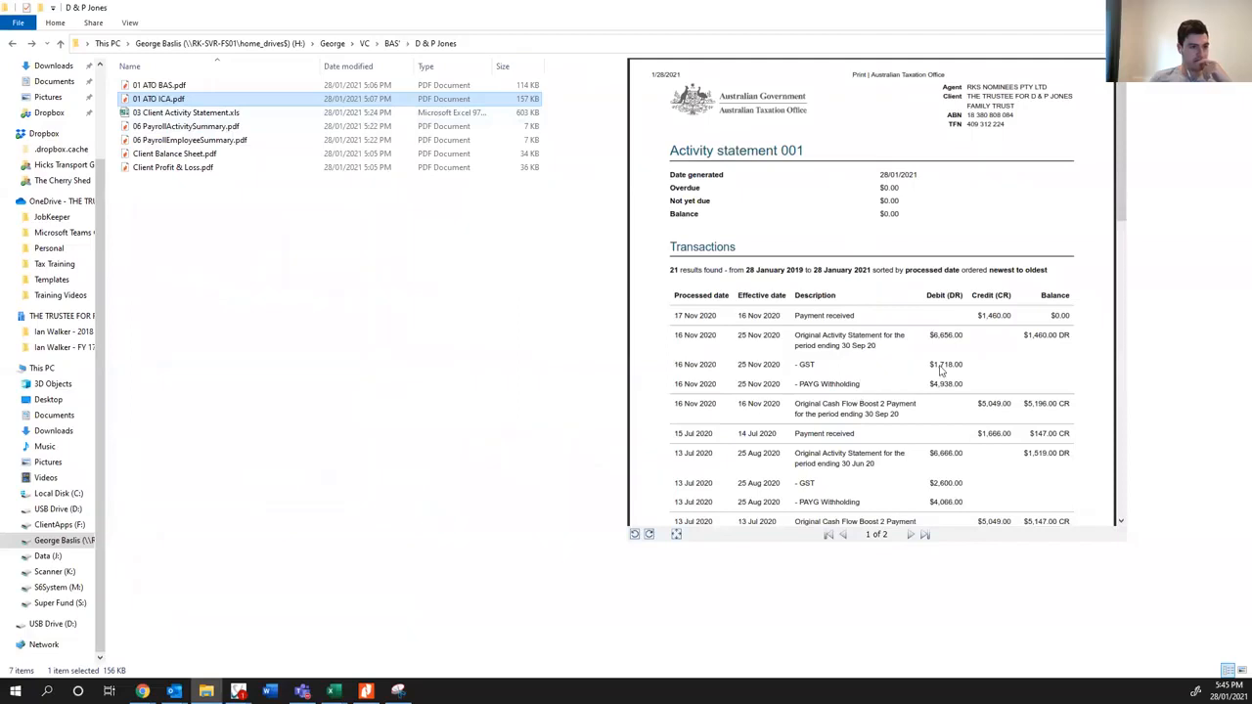
- Back in 03 Client Activity Statement.xls, highlight the September BAS GST (893) row in yellow and note "Split GST, PAYGW and Cashflow Boost" in column H
left_click(332, 690)
mouse_move(354, 636)
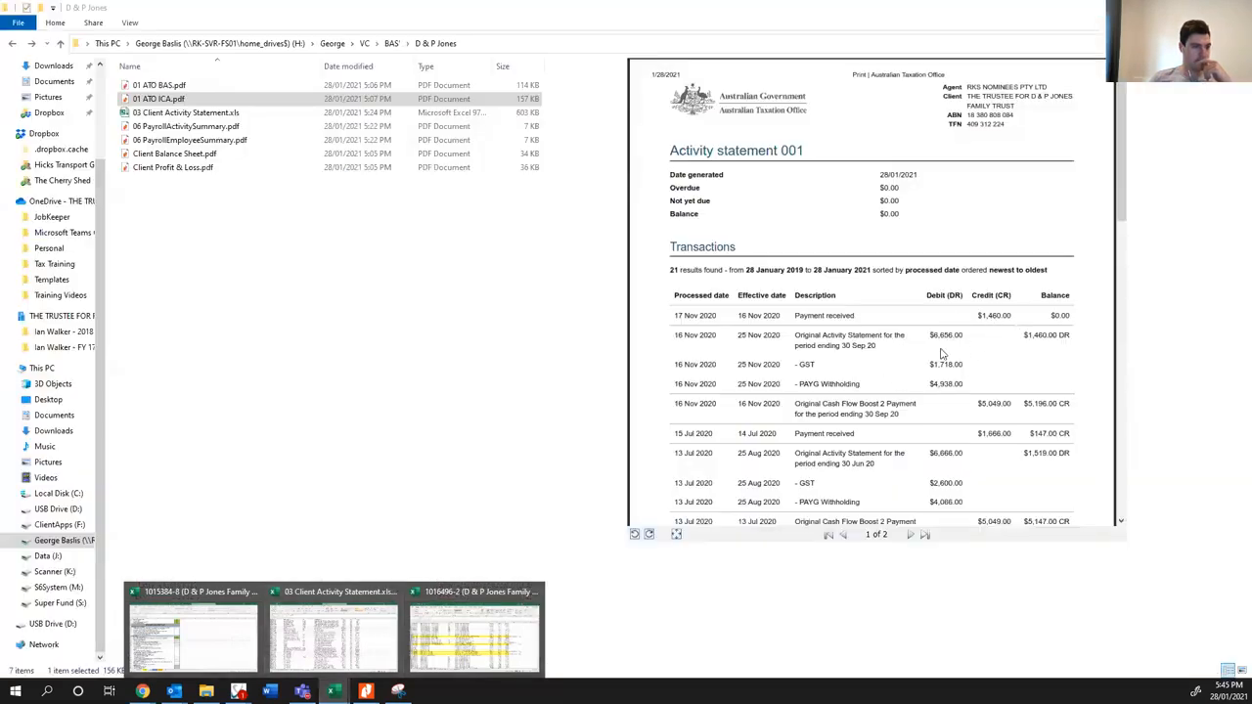
left_click(333, 638)
left_click_drag(830, 429, 70, 429)
left_click(208, 78)
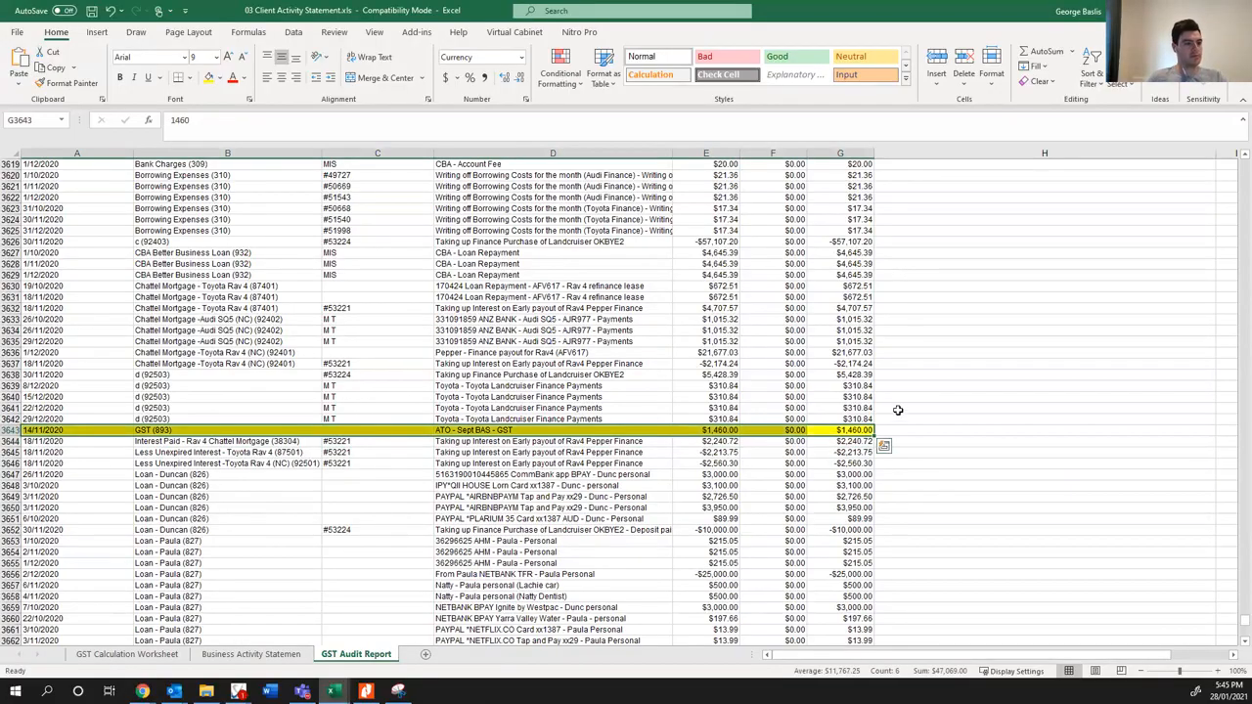
left_click(899, 430)
type("Split GST, PAYGW an")
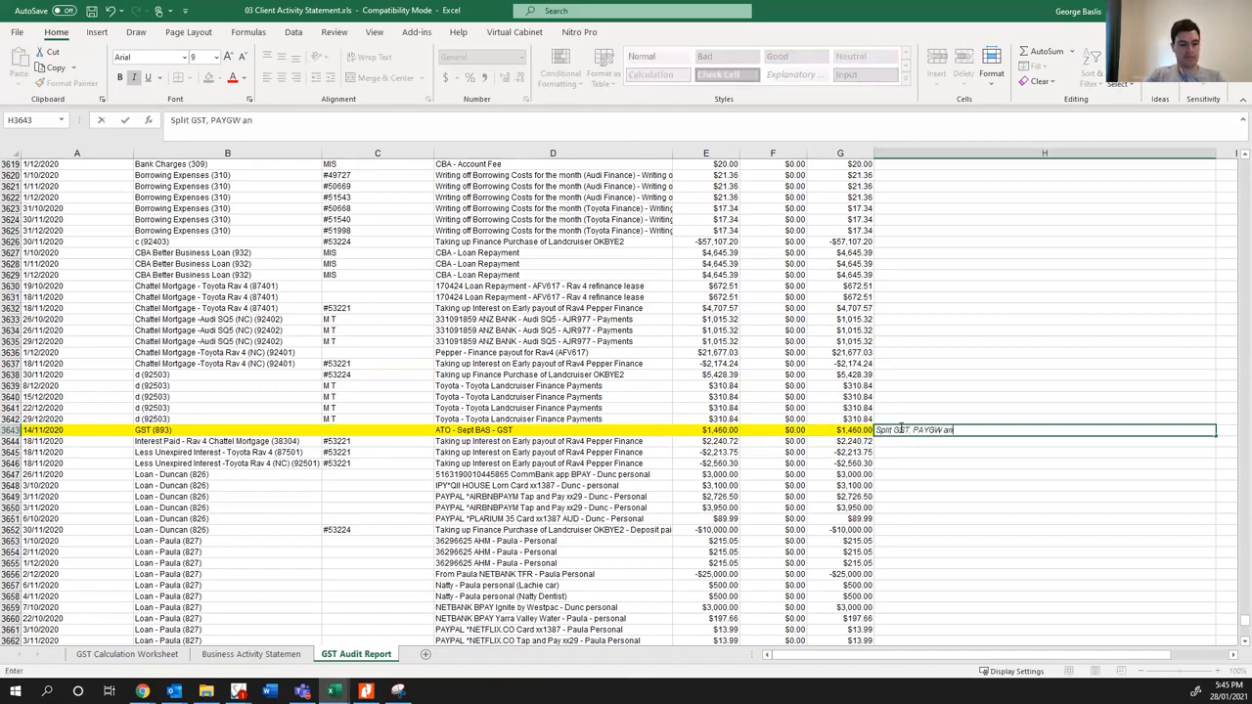
type("d Cashflow Boost")
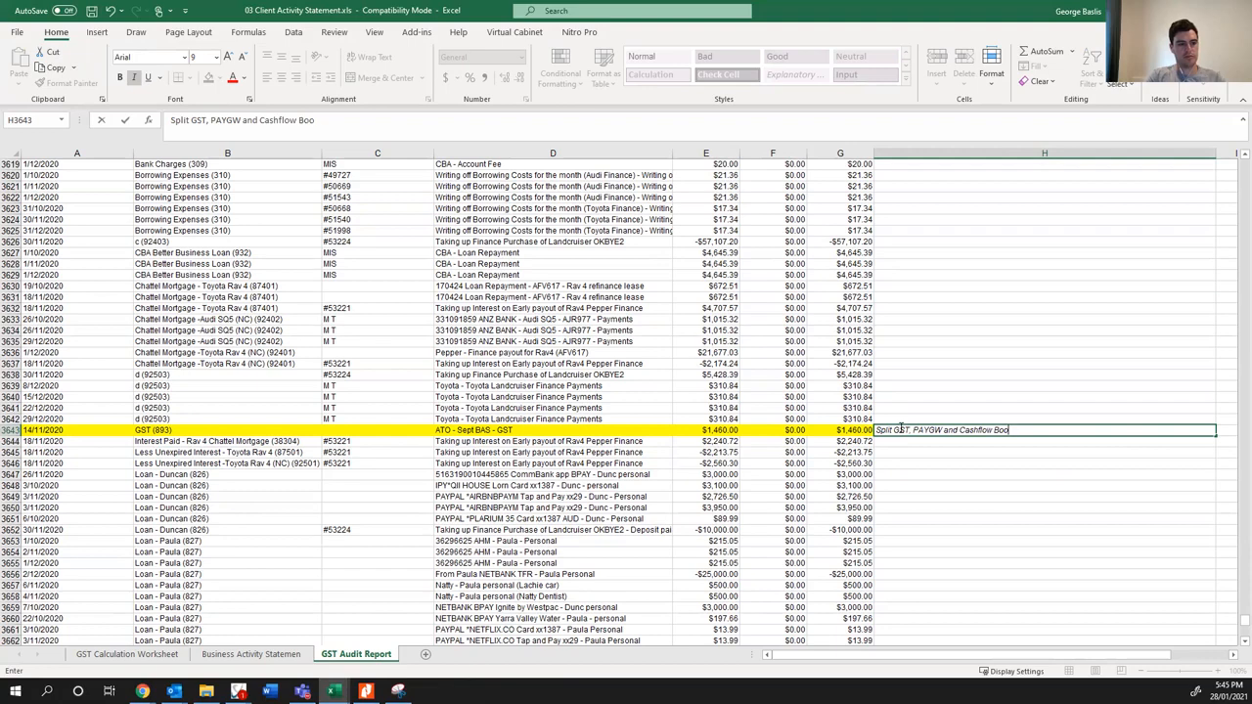
key("Return")
- Review the following BAS Excluded entries and highlight the two Suspense (969) Landcruiser amounts in yellow
scroll(377, 488, "down", 8)
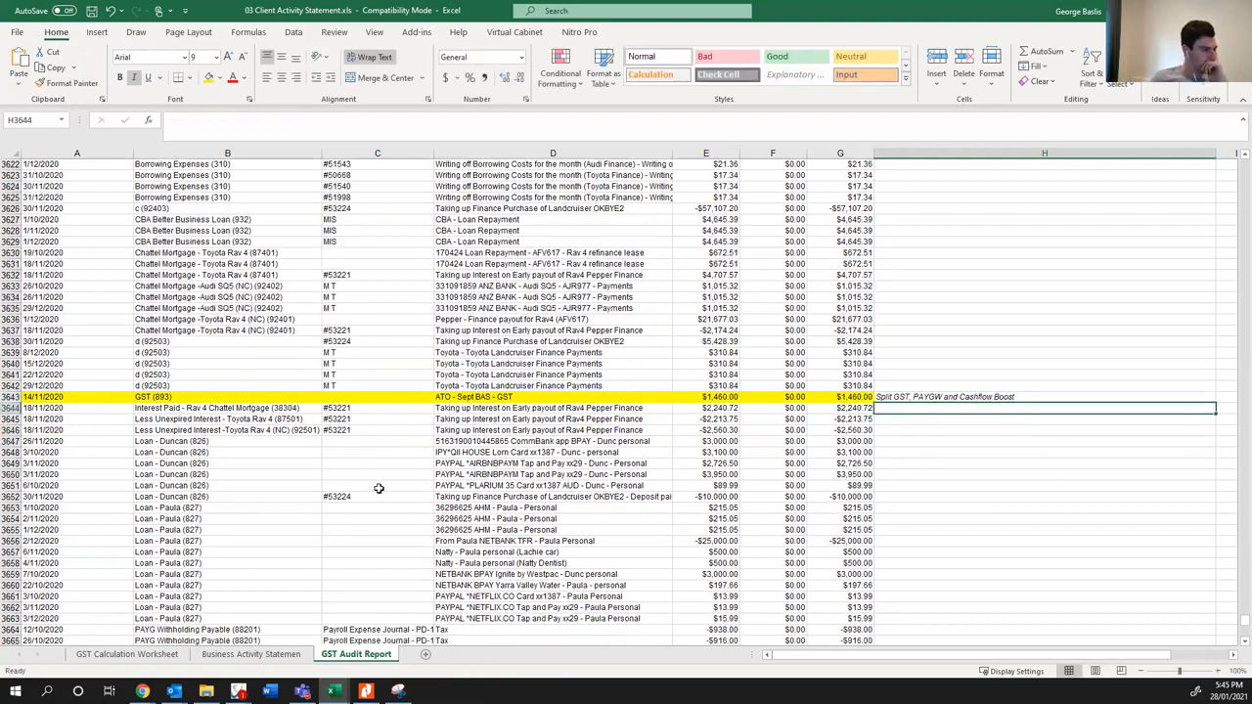
scroll(375, 488, "down", 11)
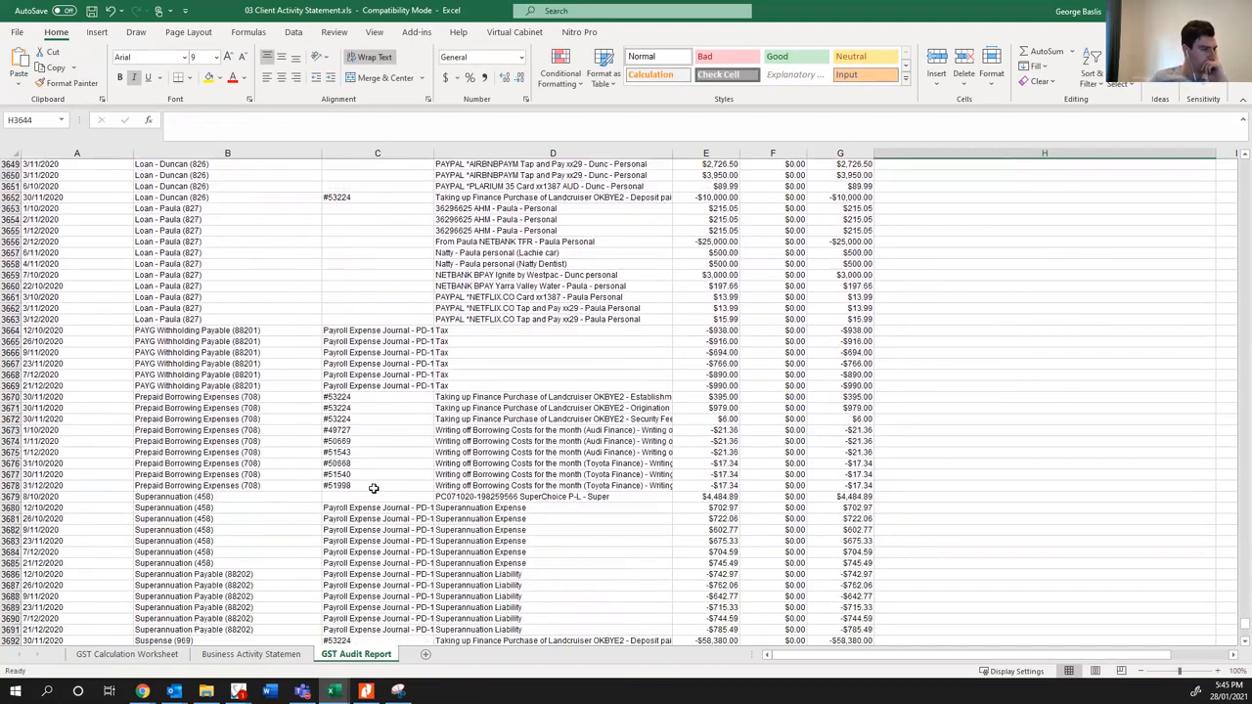
left_click(685, 342)
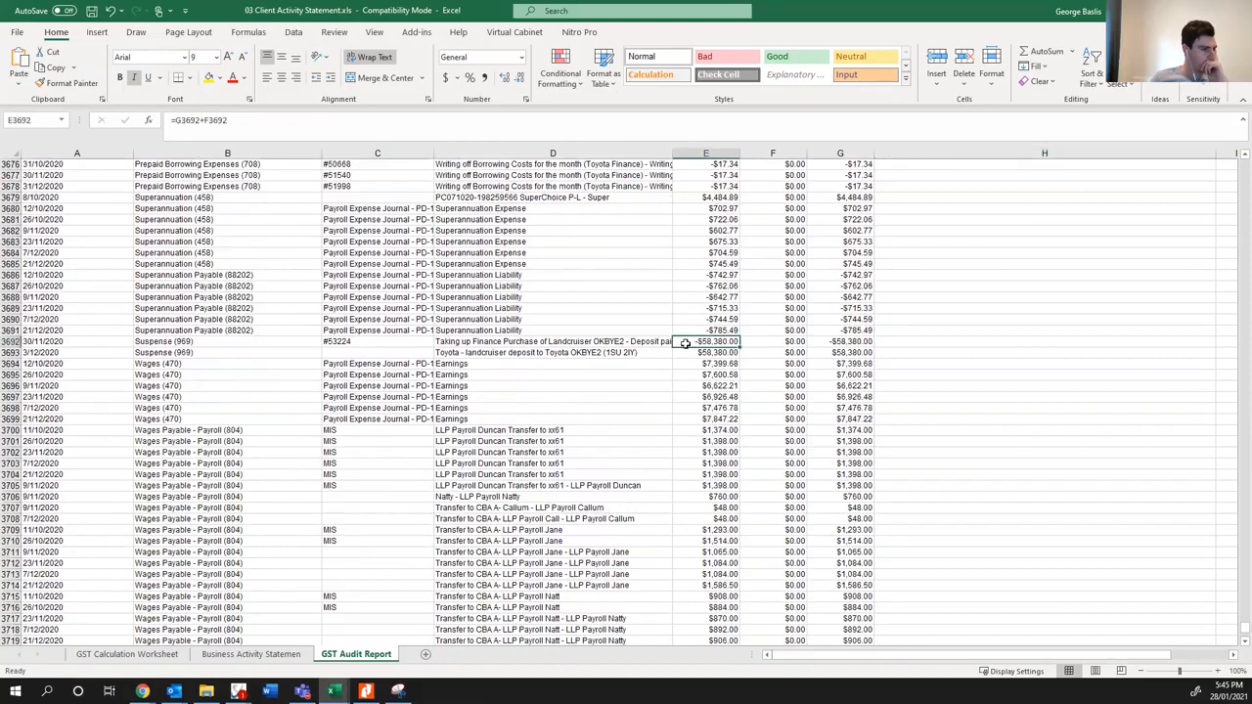
left_click_drag(686, 350, 686, 352)
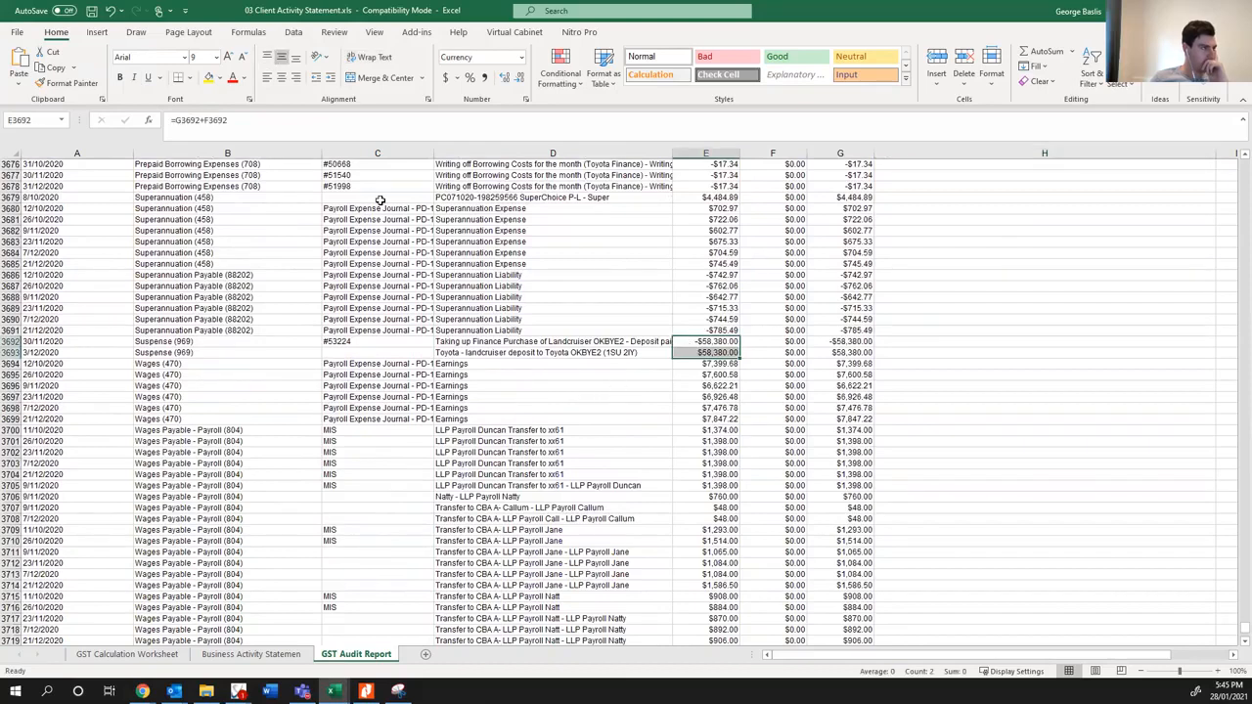
left_click(208, 77)
- Check the remaining wages entries through to the end of the GST Audit Report and save the workbook
scroll(277, 445, "down", 17)
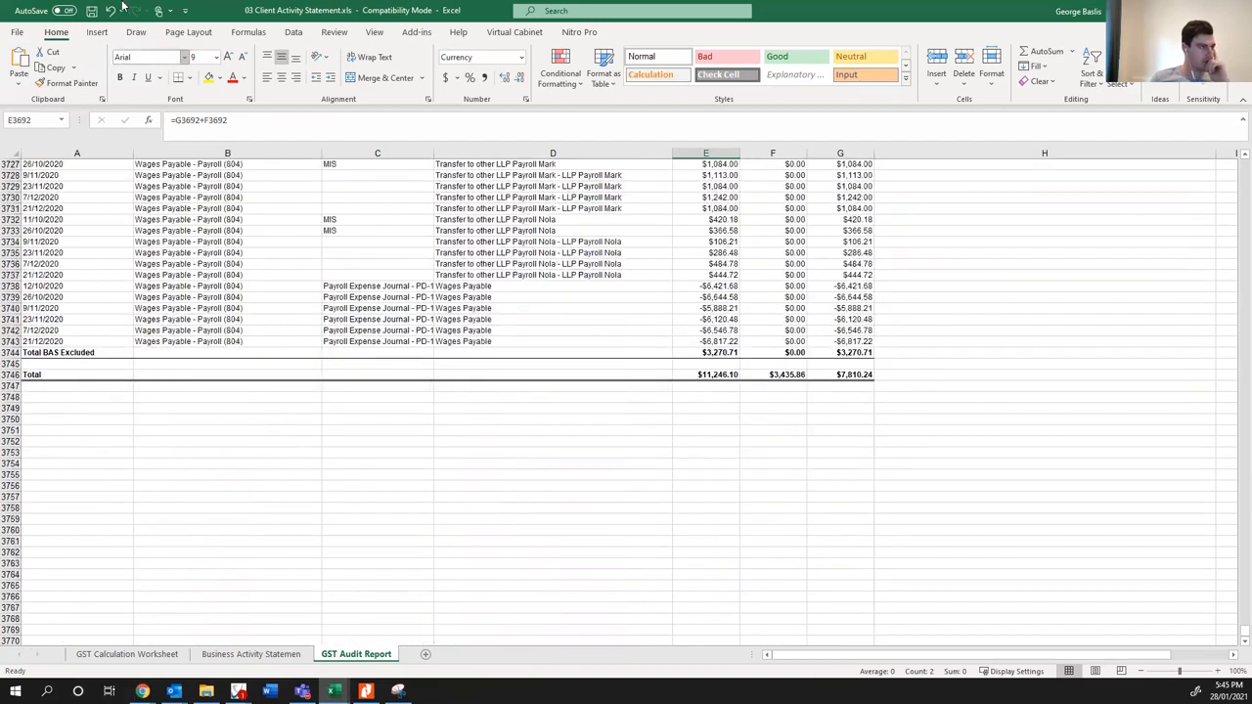
left_click(91, 12)
left_click(671, 427)
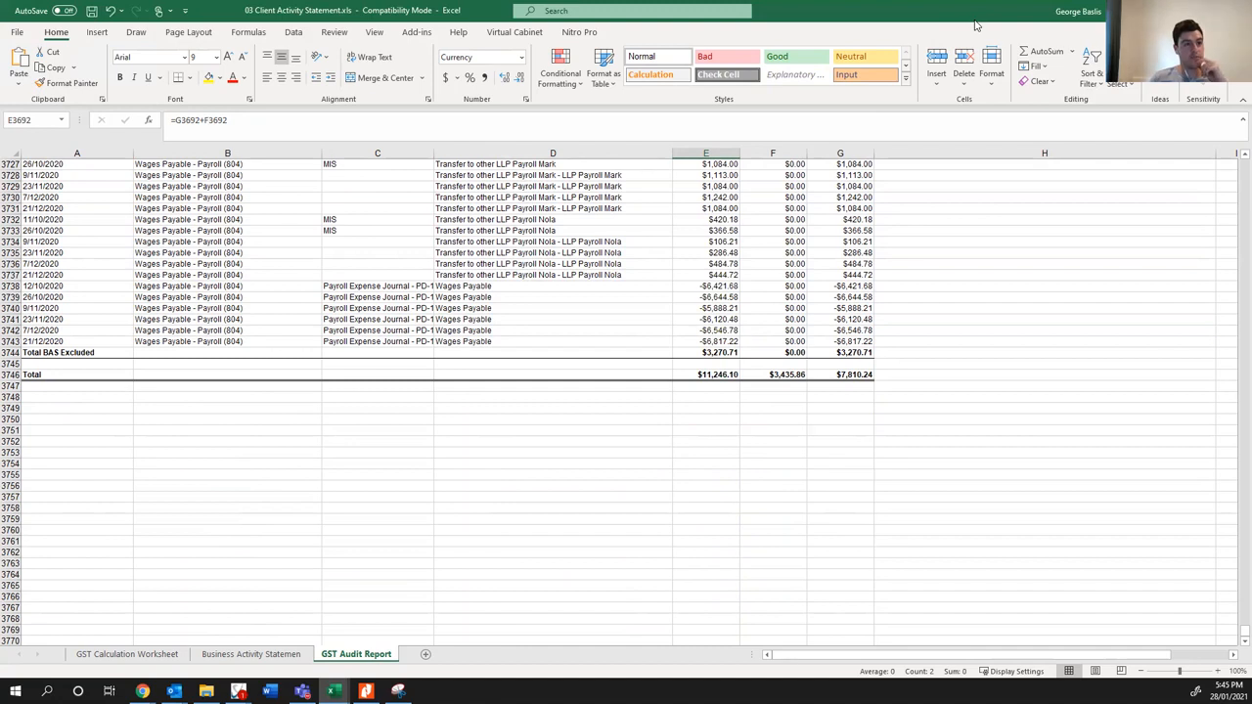
- Switch to the draft Outlook email and add "If you have any questions to any of the above please let me know." above the sign-off
left_click(175, 691)
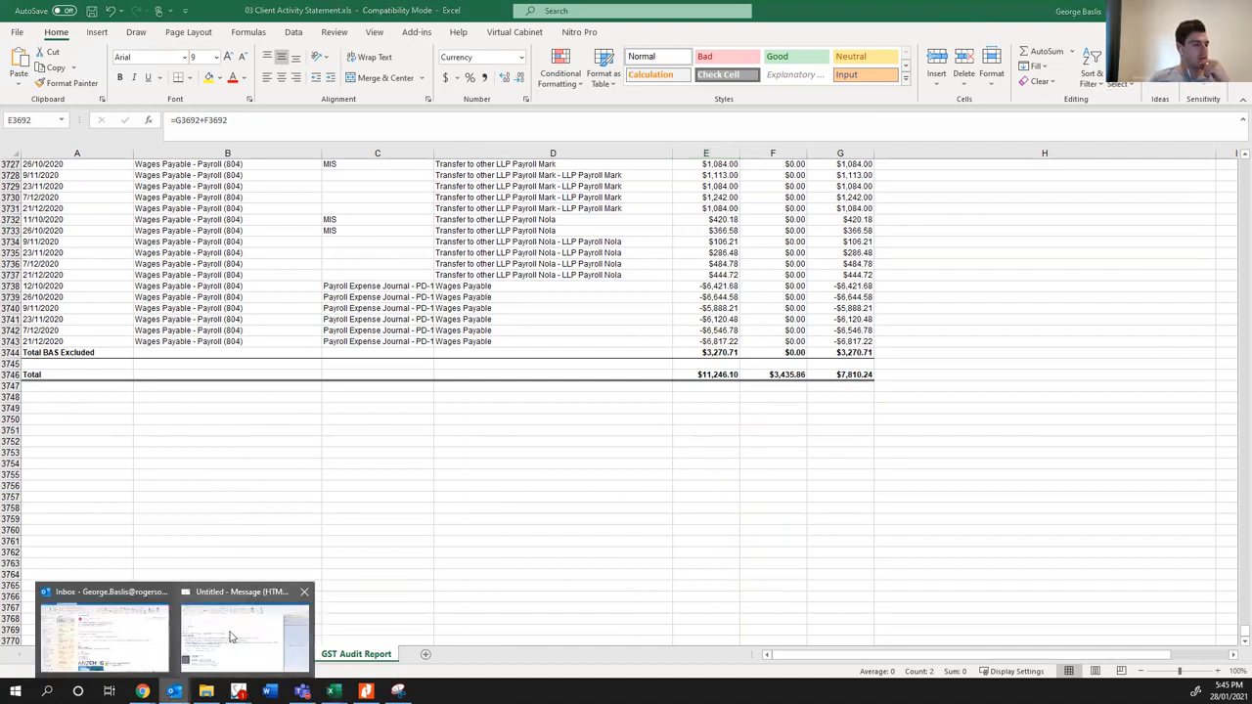
left_click(232, 636)
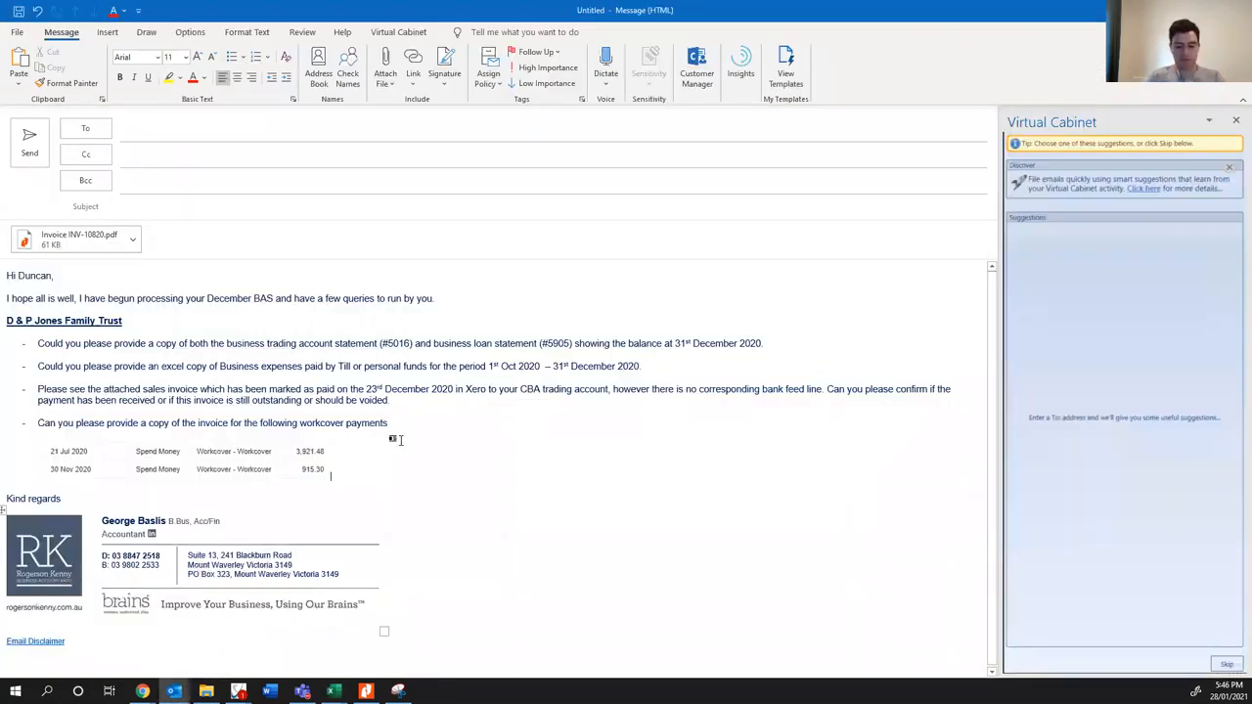
key("Return")
key("BackSpace")
key("Return")
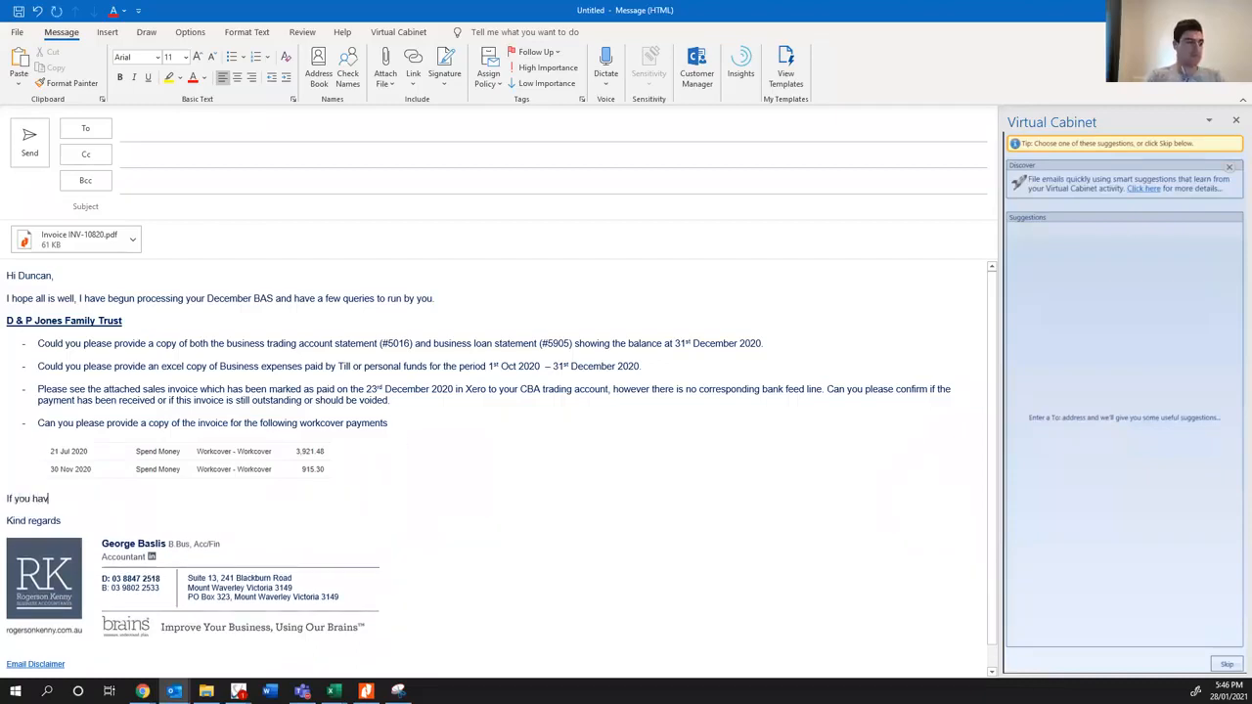
type("If you have any questions to any of the above please let me know.")
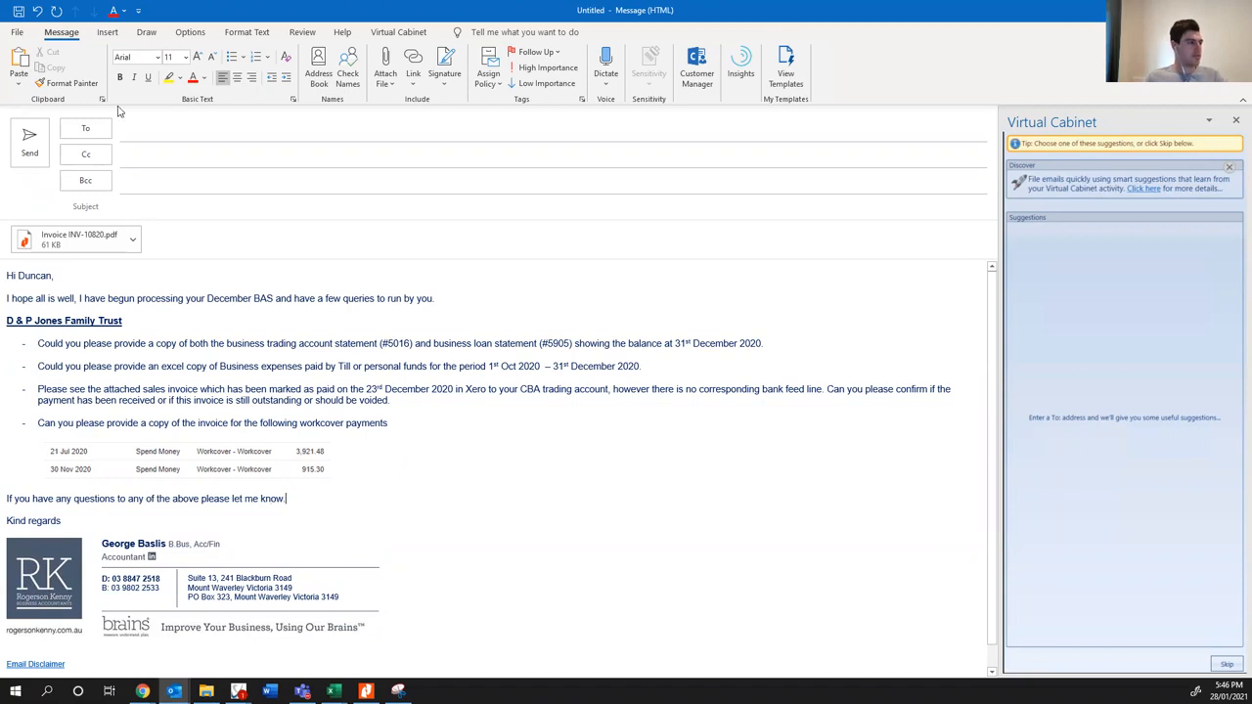
- Address the email to the client contact and enter the subject "December 2020 - BAS Queries"
left_click(182, 128)
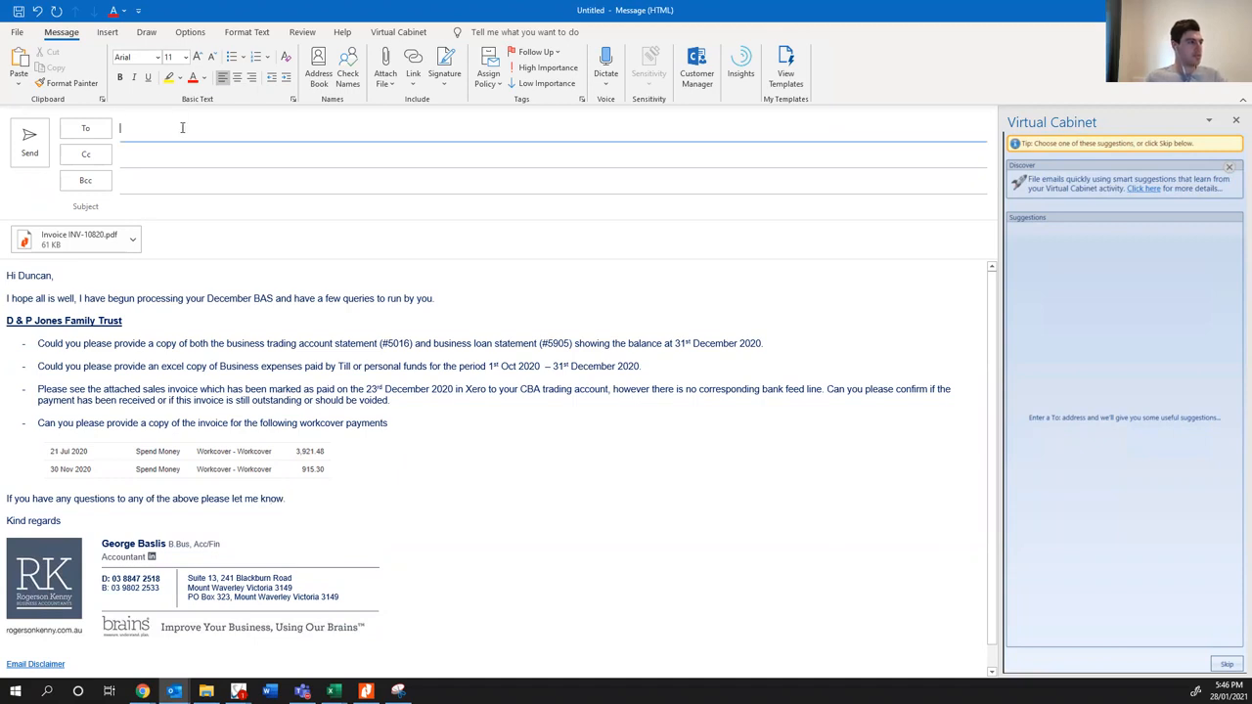
type("Dunc")
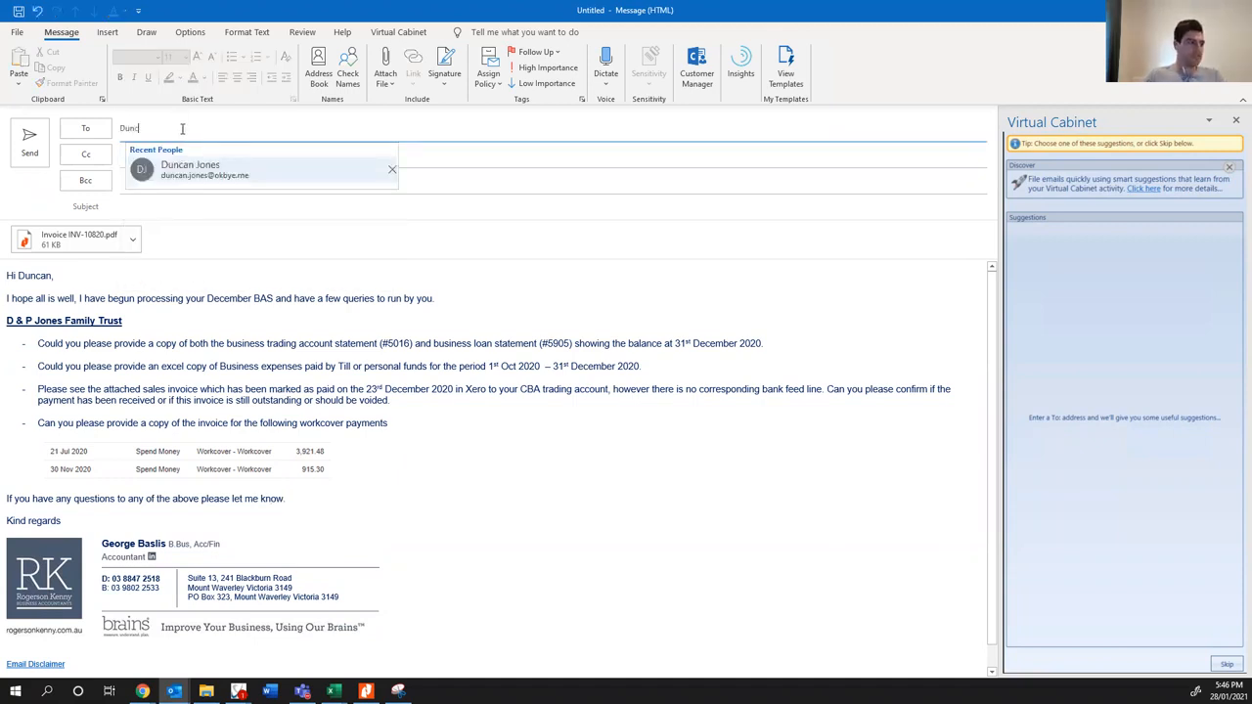
left_click(203, 167)
left_click(181, 204)
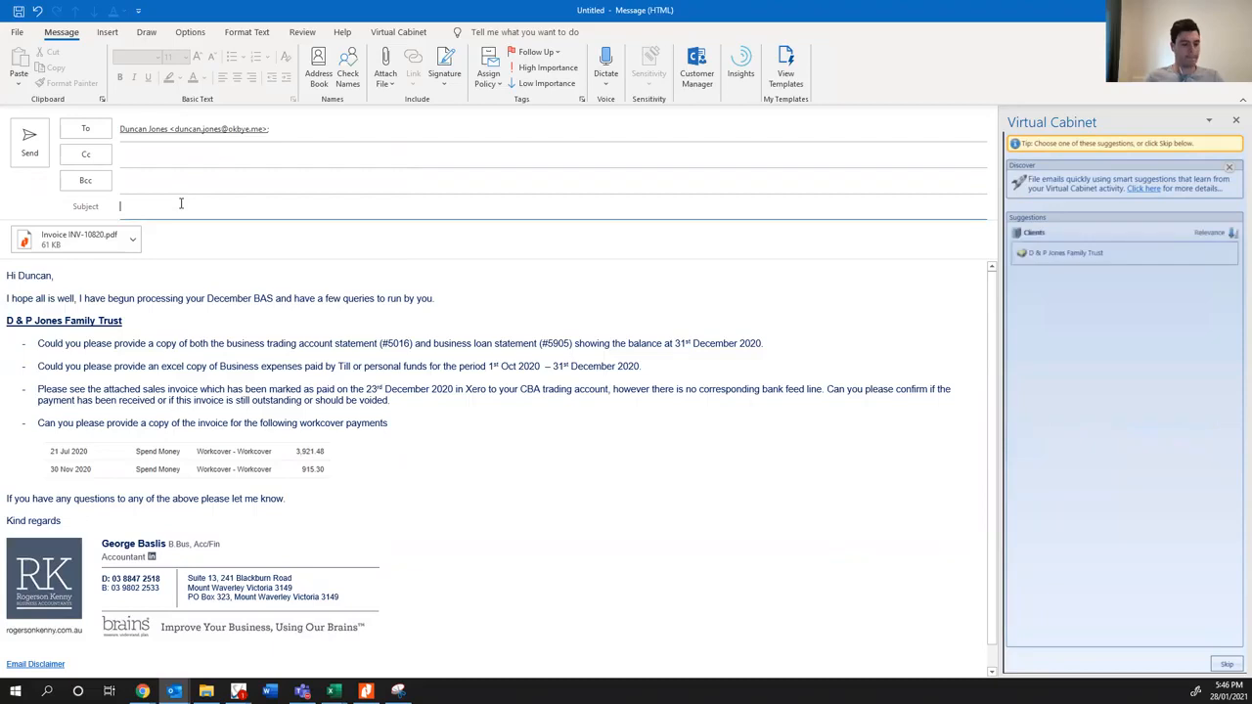
left_click(173, 179)
left_click(466, 197)
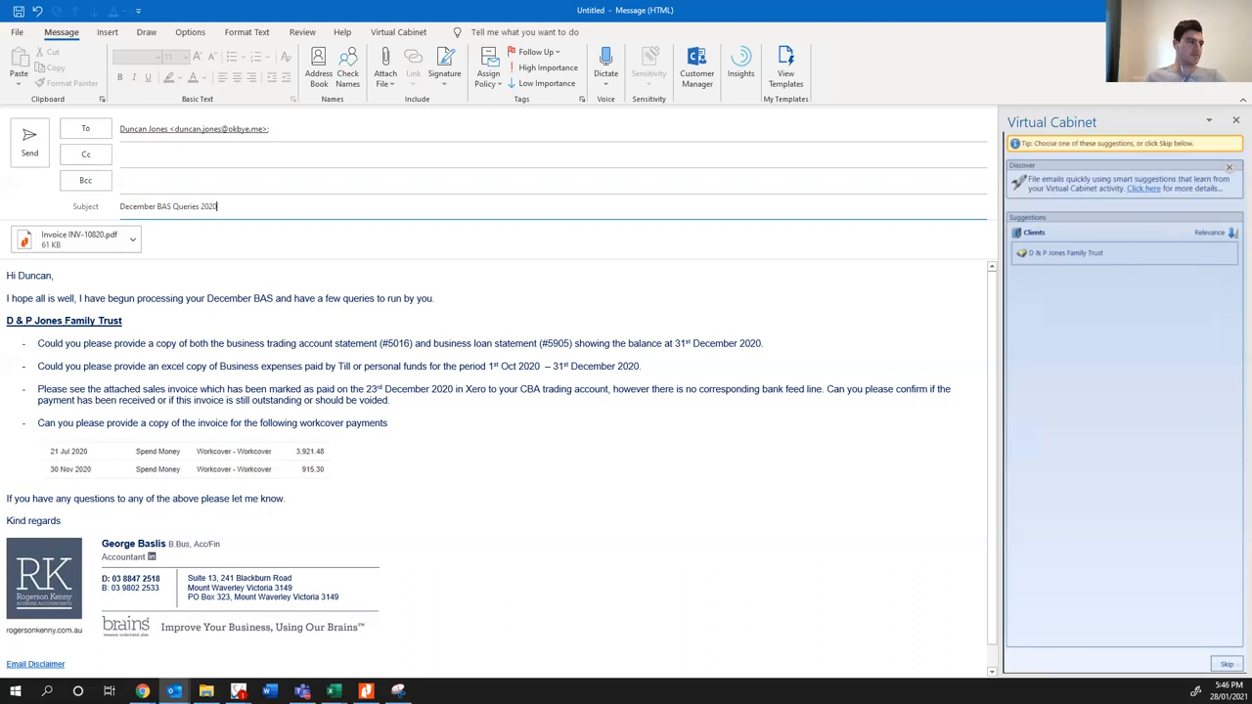
type("2020 -")
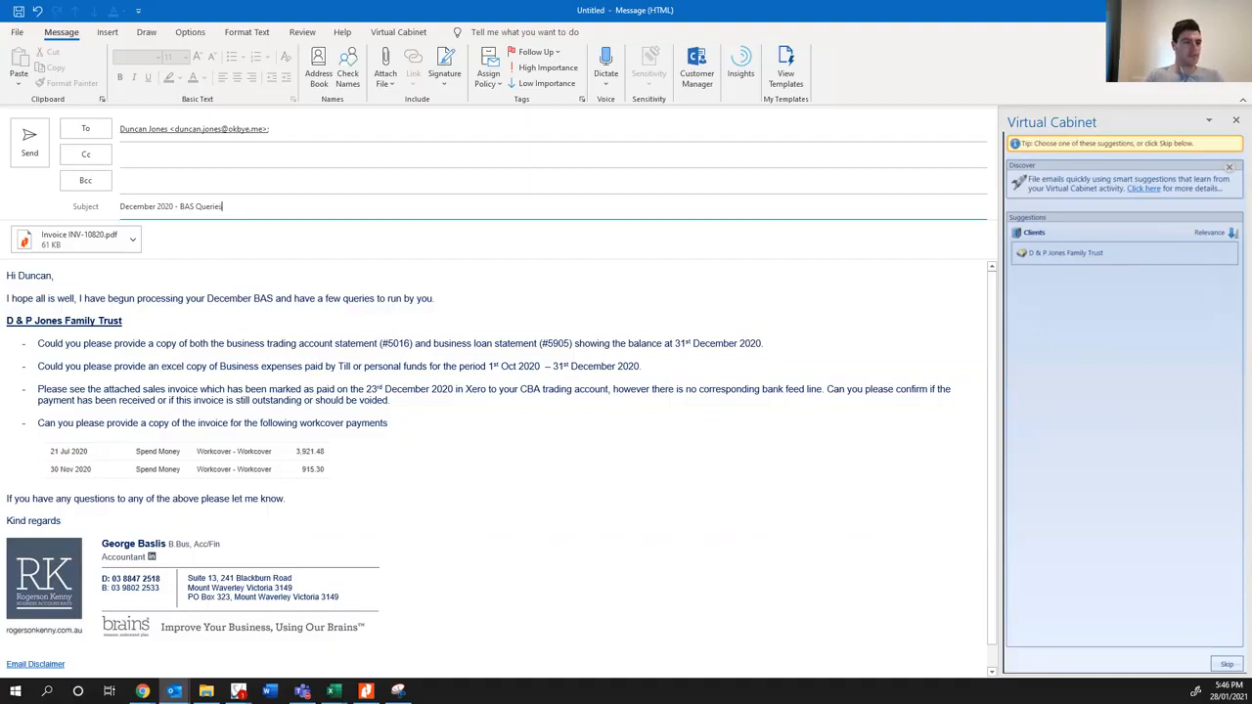
left_click(1066, 253)
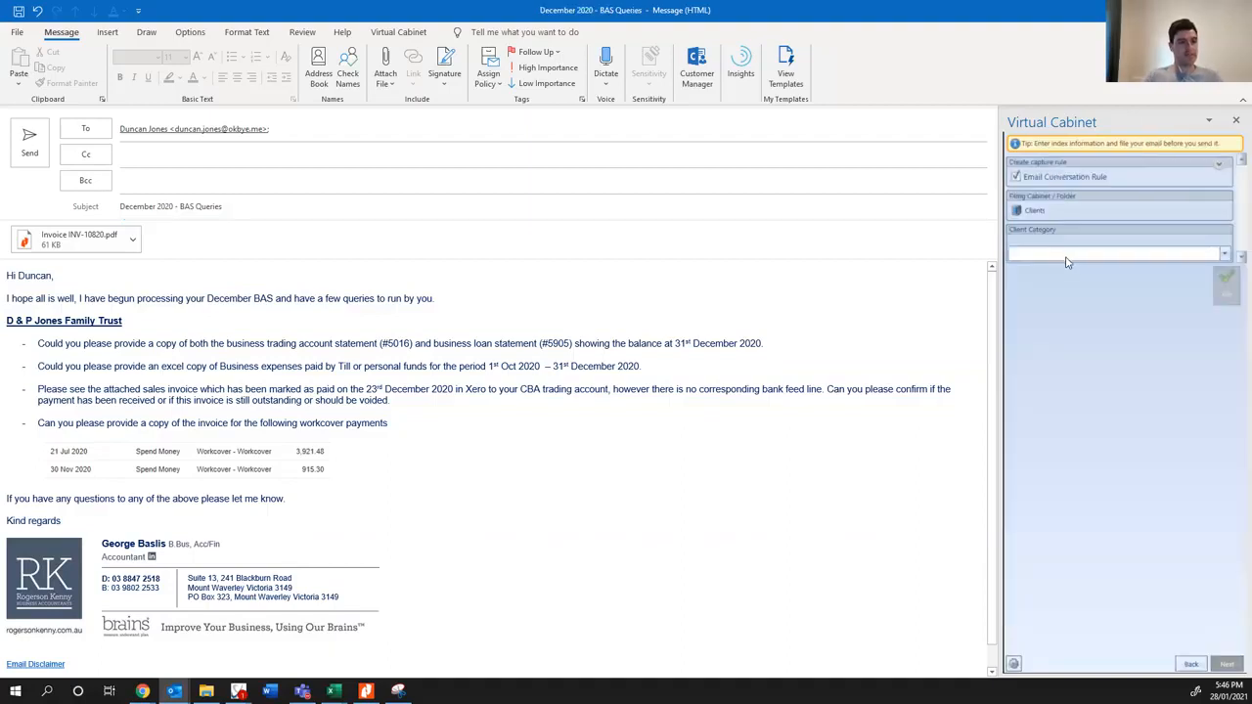
left_click(1066, 256)
left_click(1043, 322)
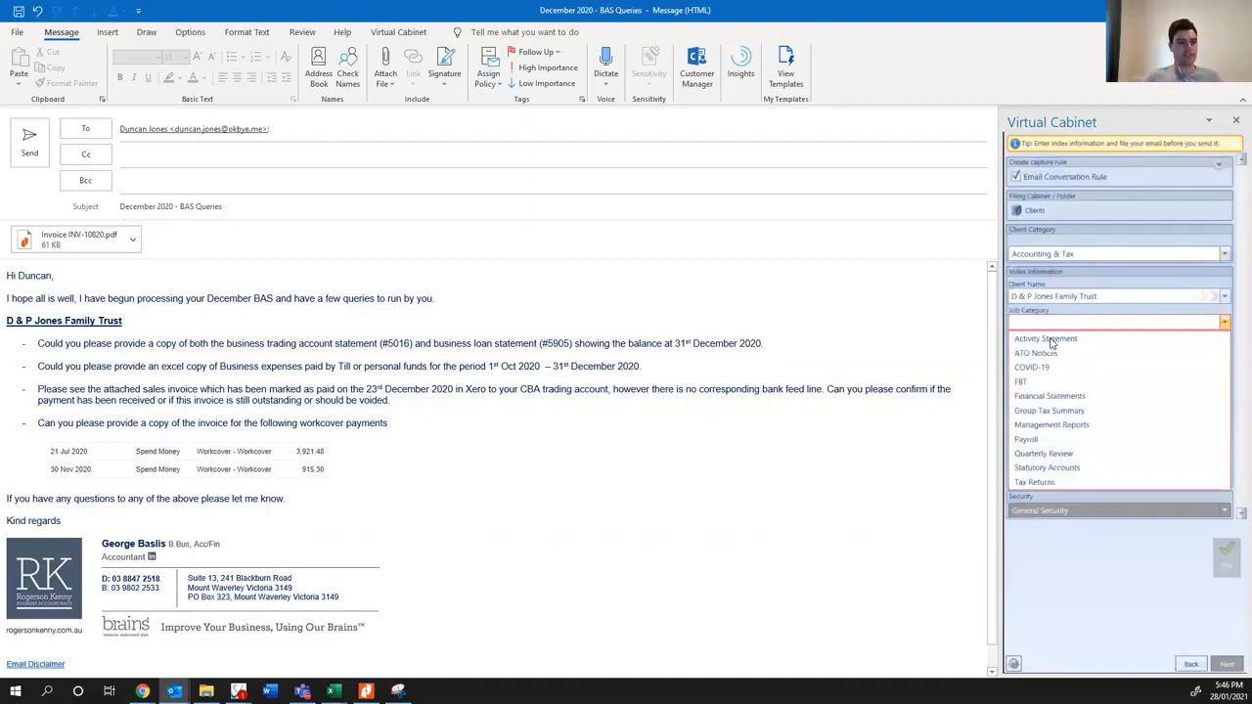
left_click(1051, 339)
type("2020")
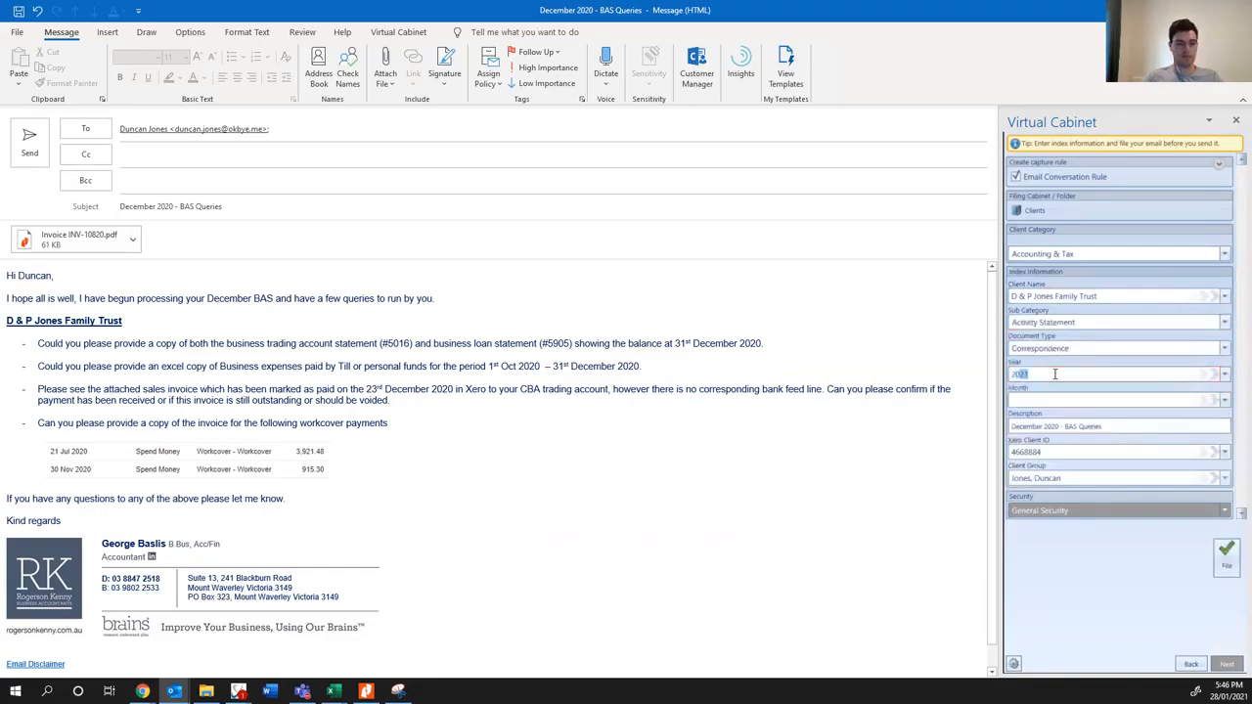
left_click(1044, 398)
type("December")
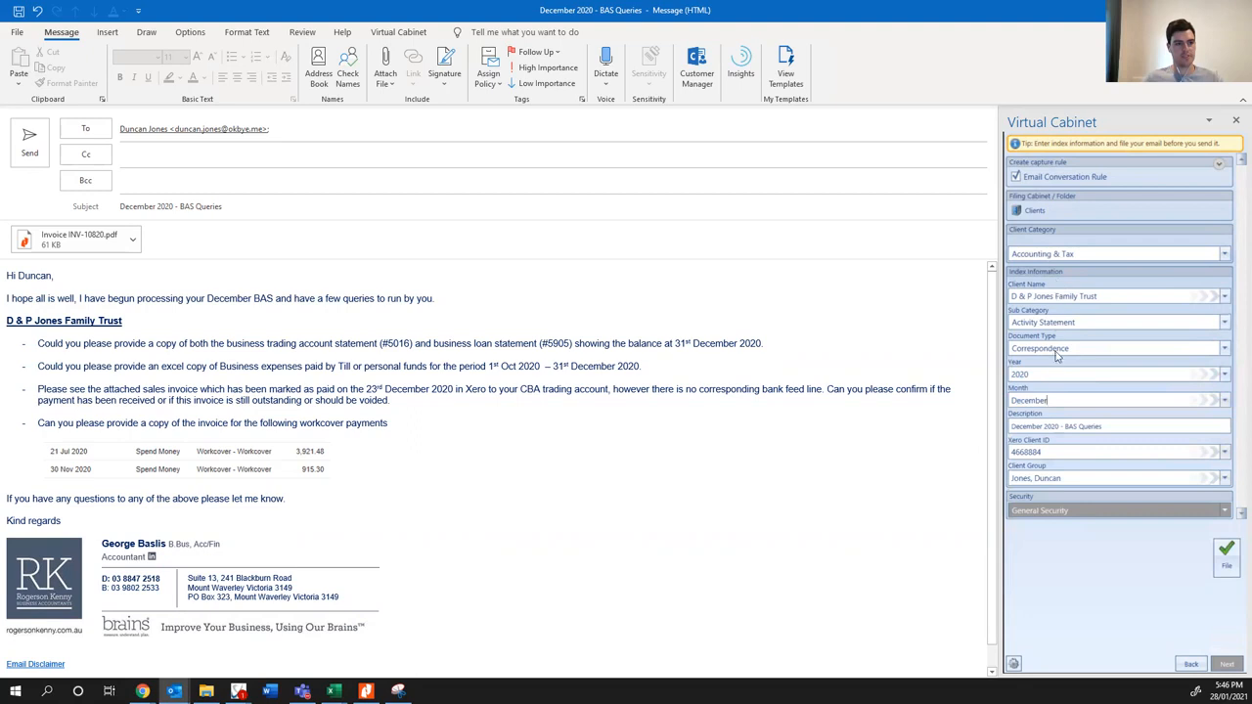
left_click(1225, 552)
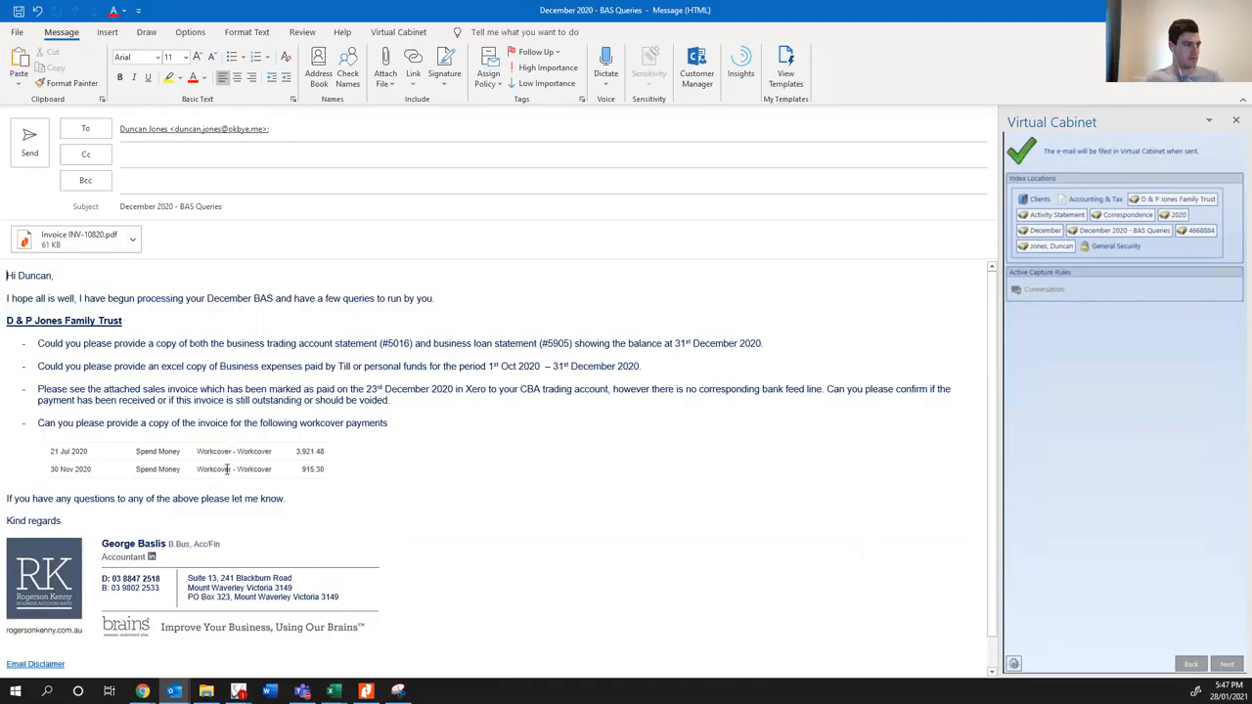
left_click(37, 139)
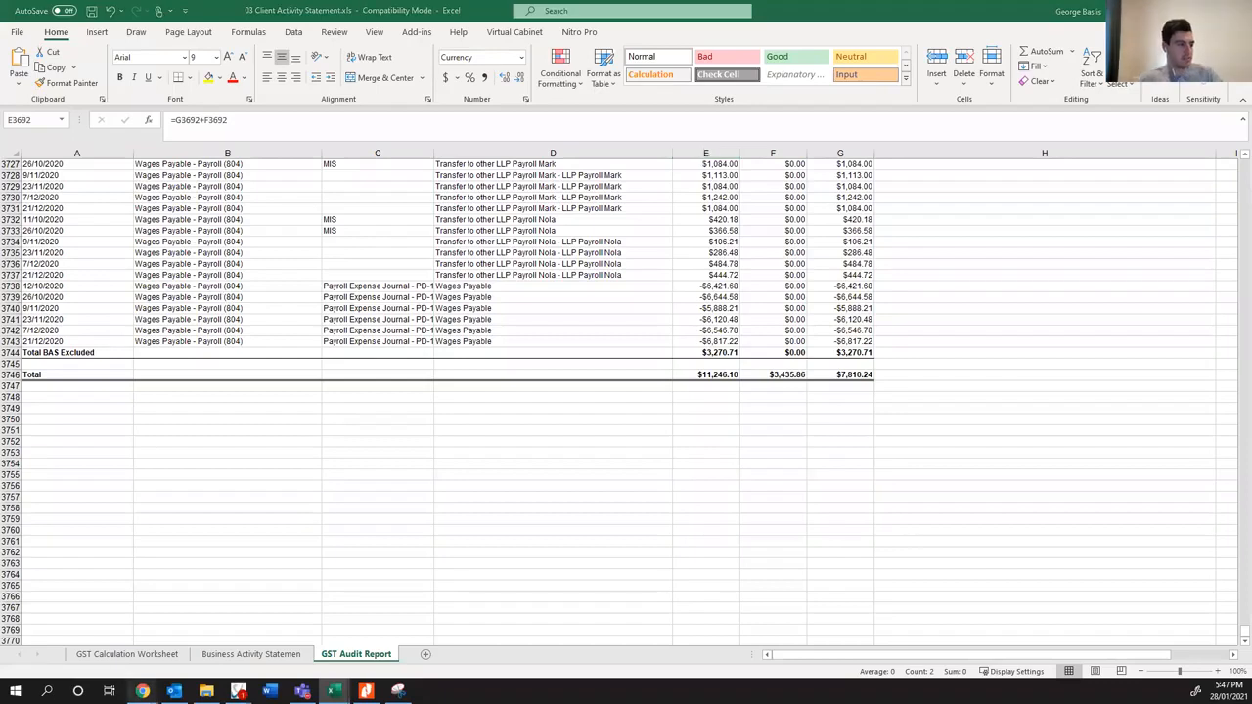
mouse_move(142, 692)
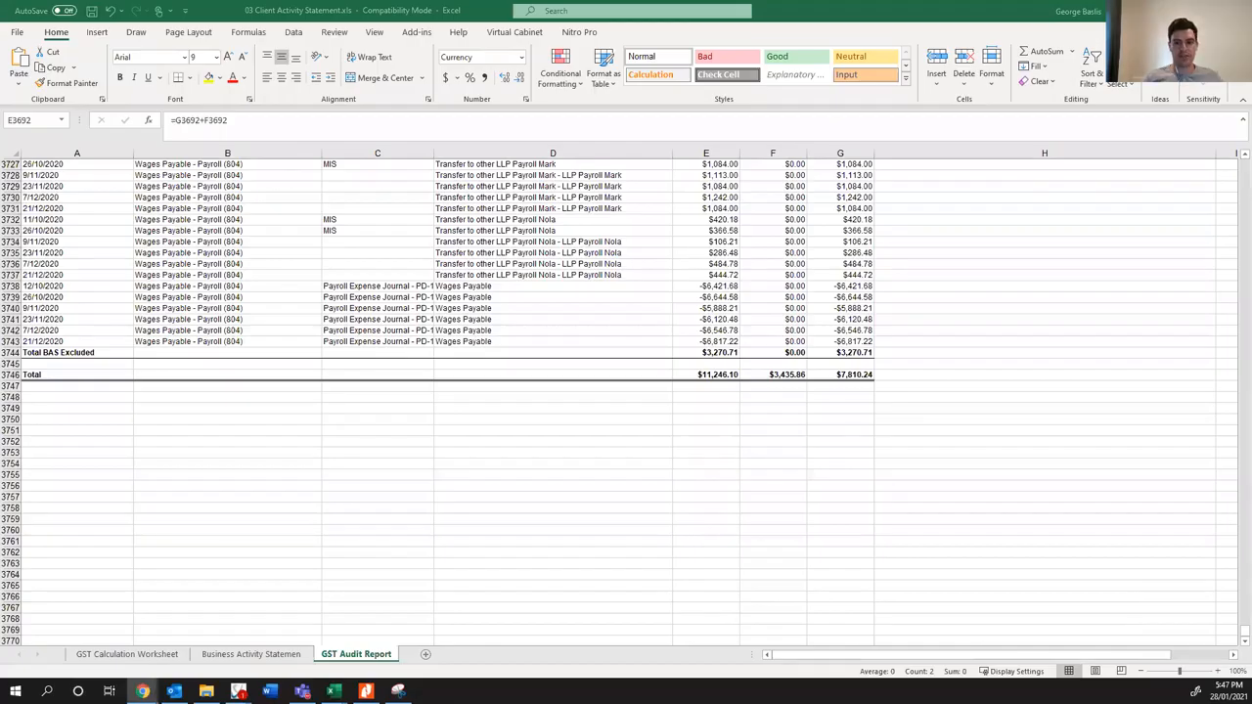
left_click_drag(1251, 227, 774, 159)
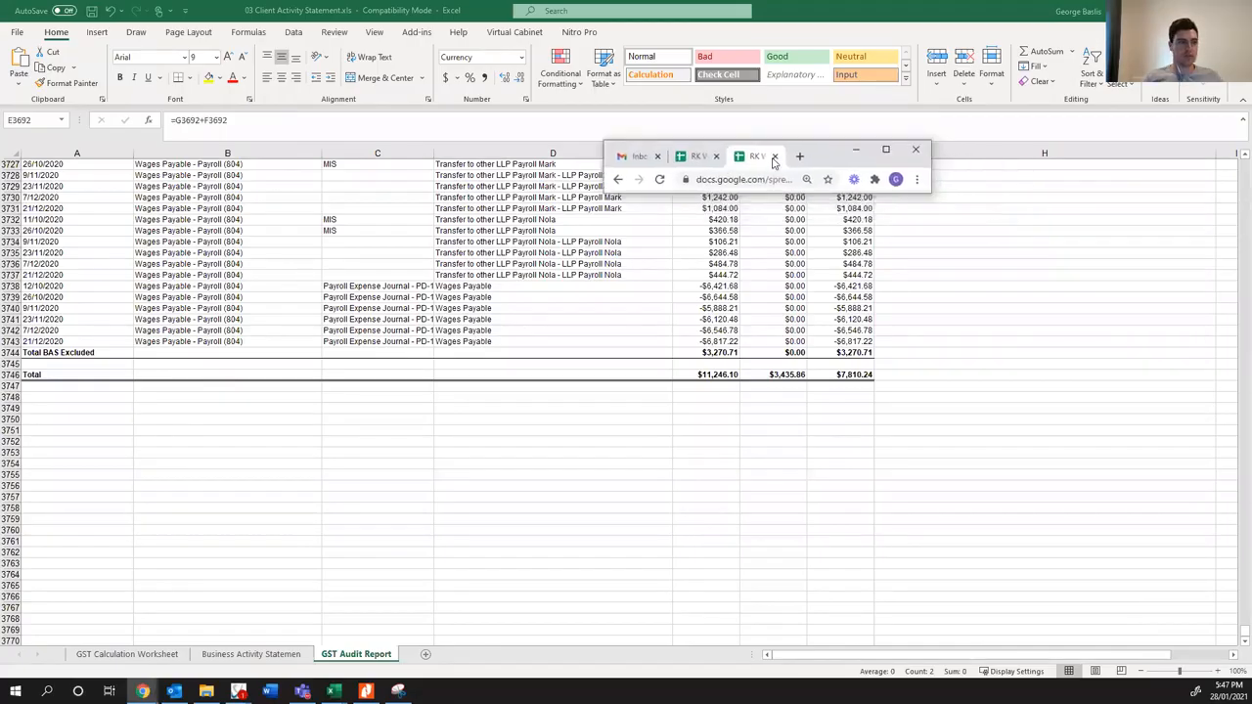
left_click(884, 150)
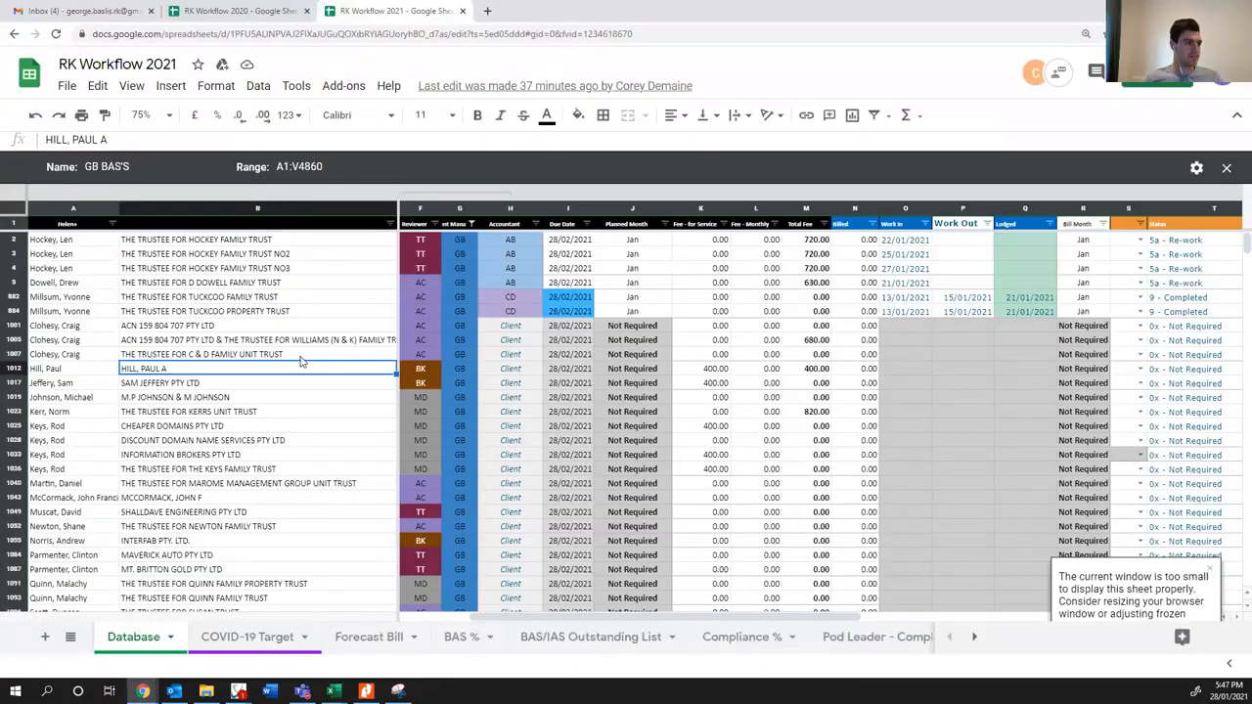
left_click(379, 313)
key("ctrl+f")
type("jones")
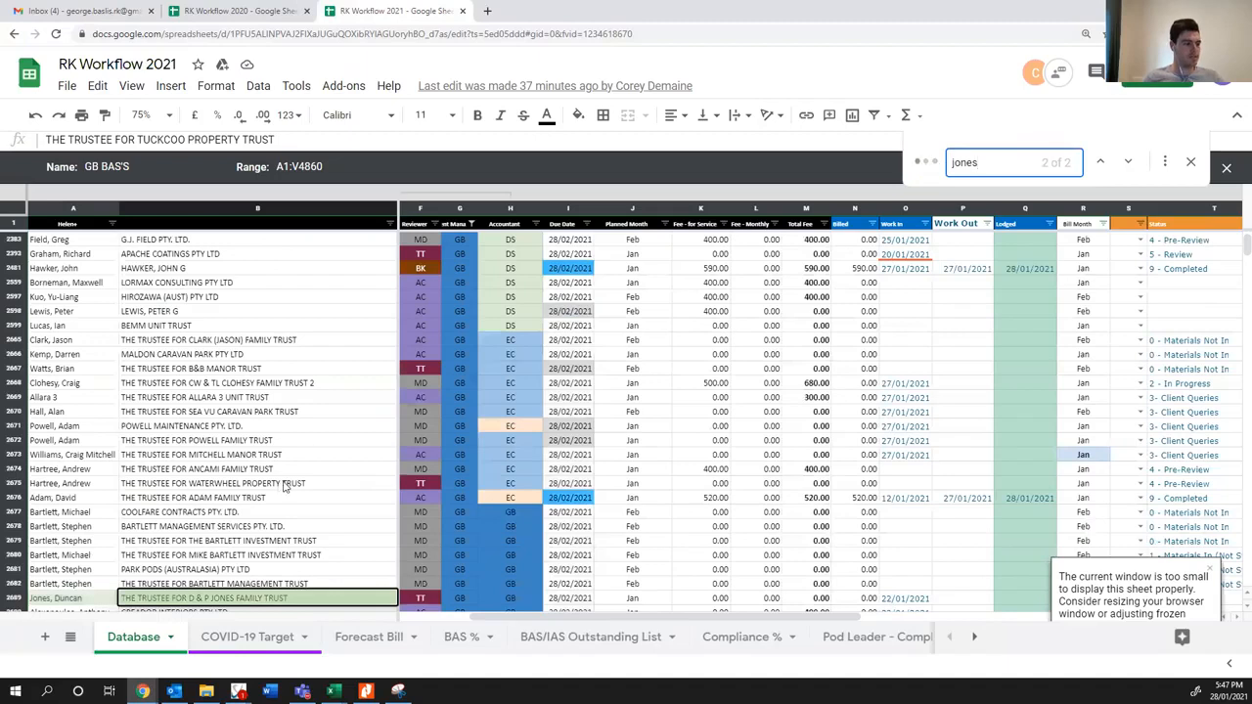
scroll(284, 486, "down", 2)
left_click(891, 500)
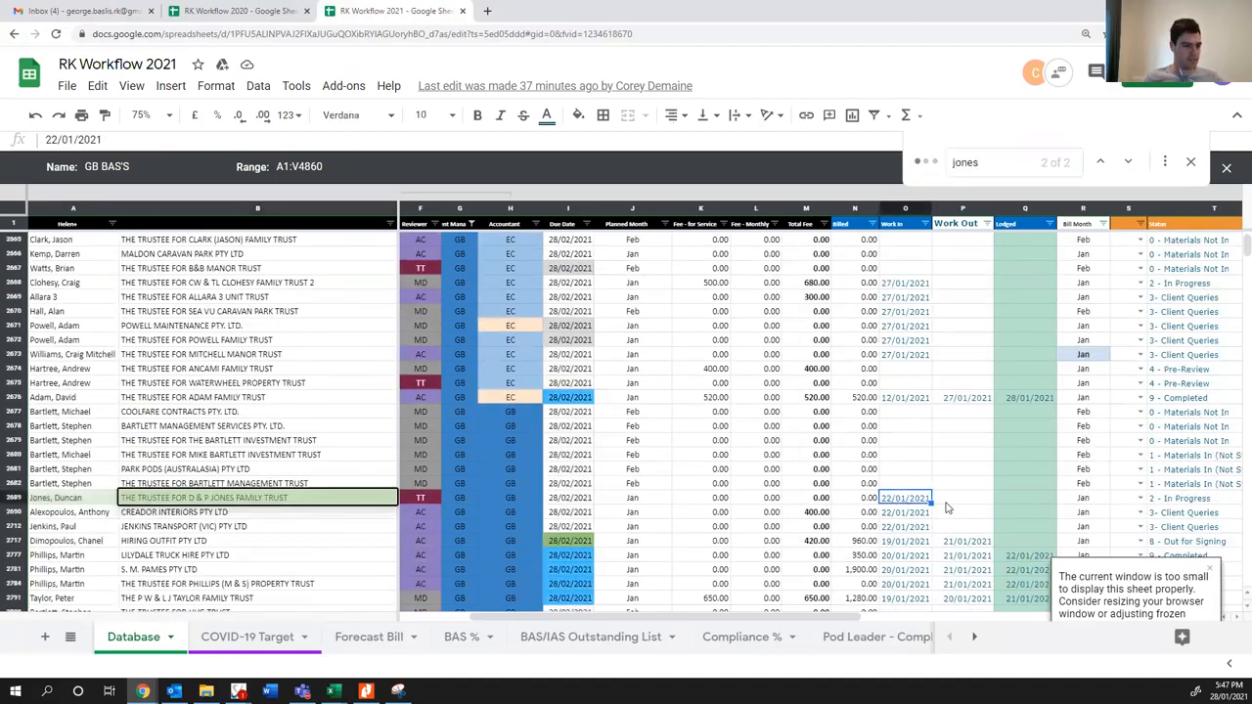
type("28/")
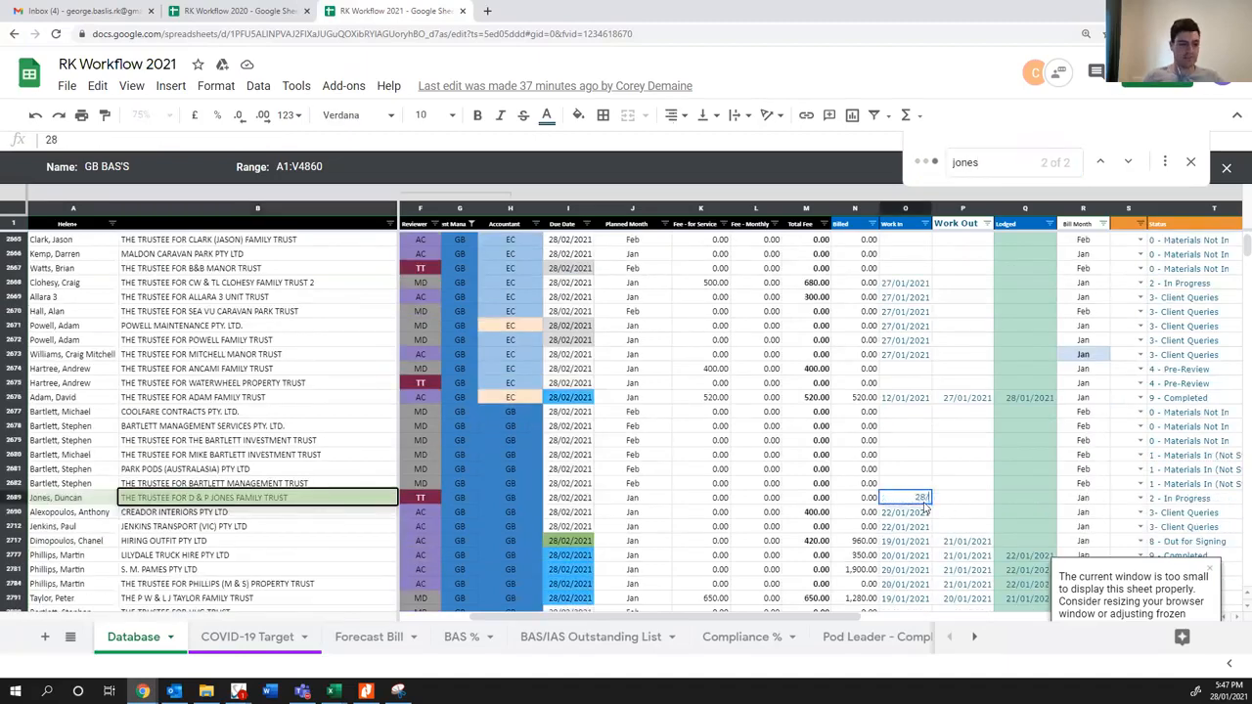
type("01/2021")
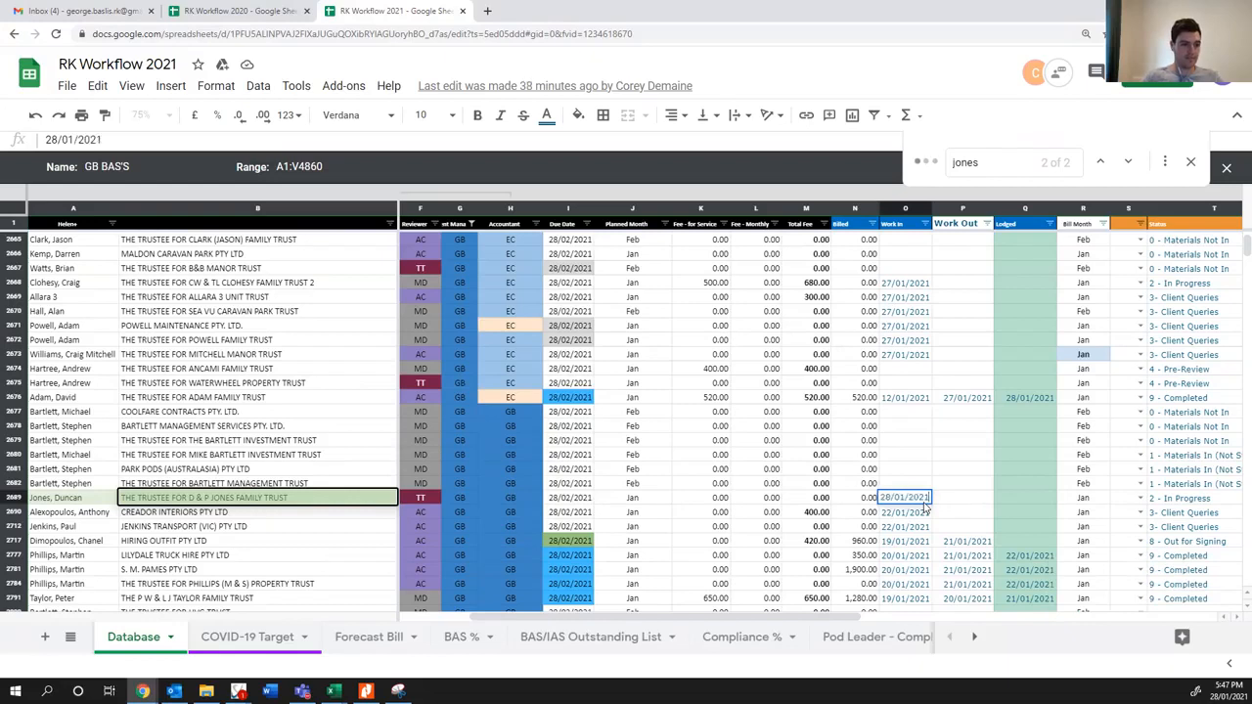
left_click(978, 502)
key("Right")
key("Right")
key("Right")
key("Right")
key("Right")
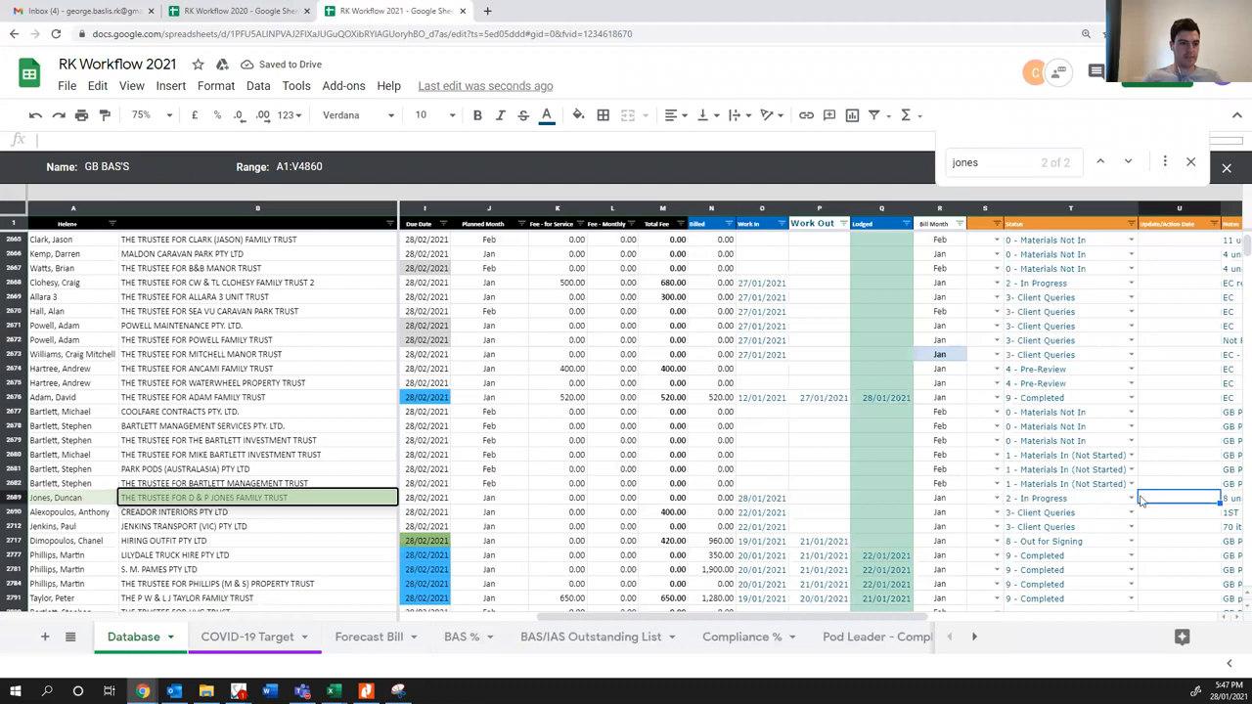
left_click(1132, 498)
left_click(1062, 620)
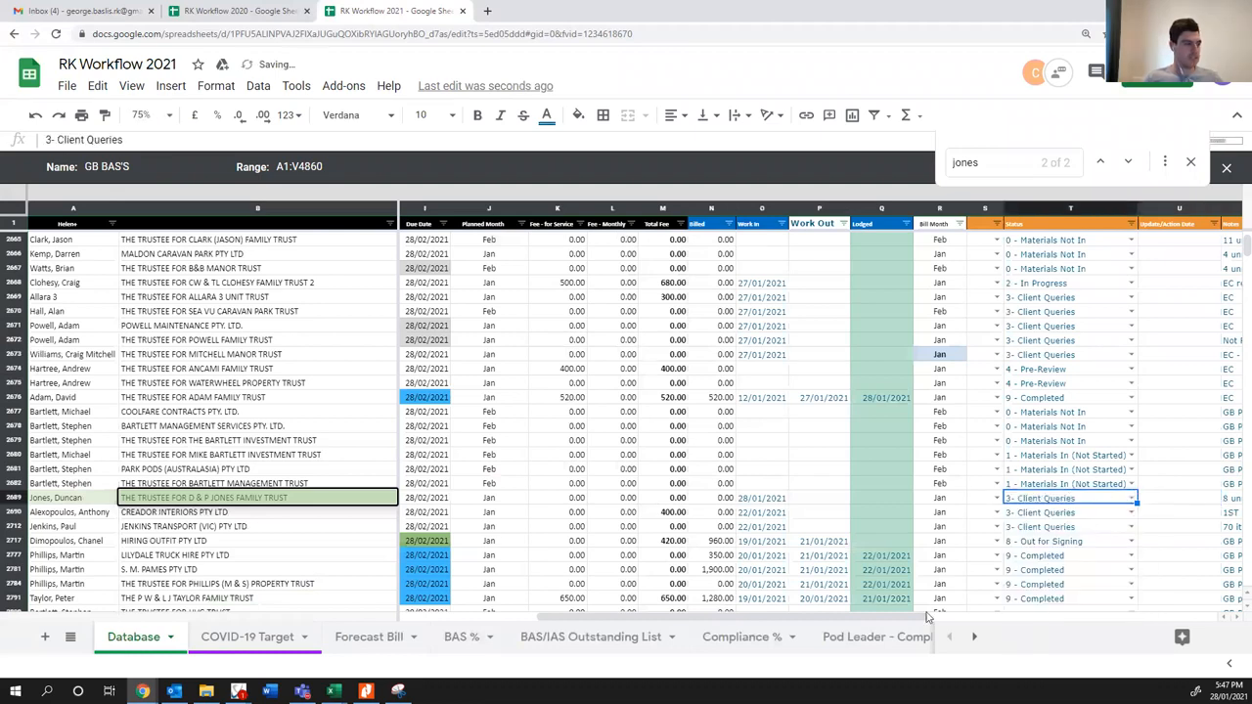
left_click(186, 411)
left_click(1190, 162)
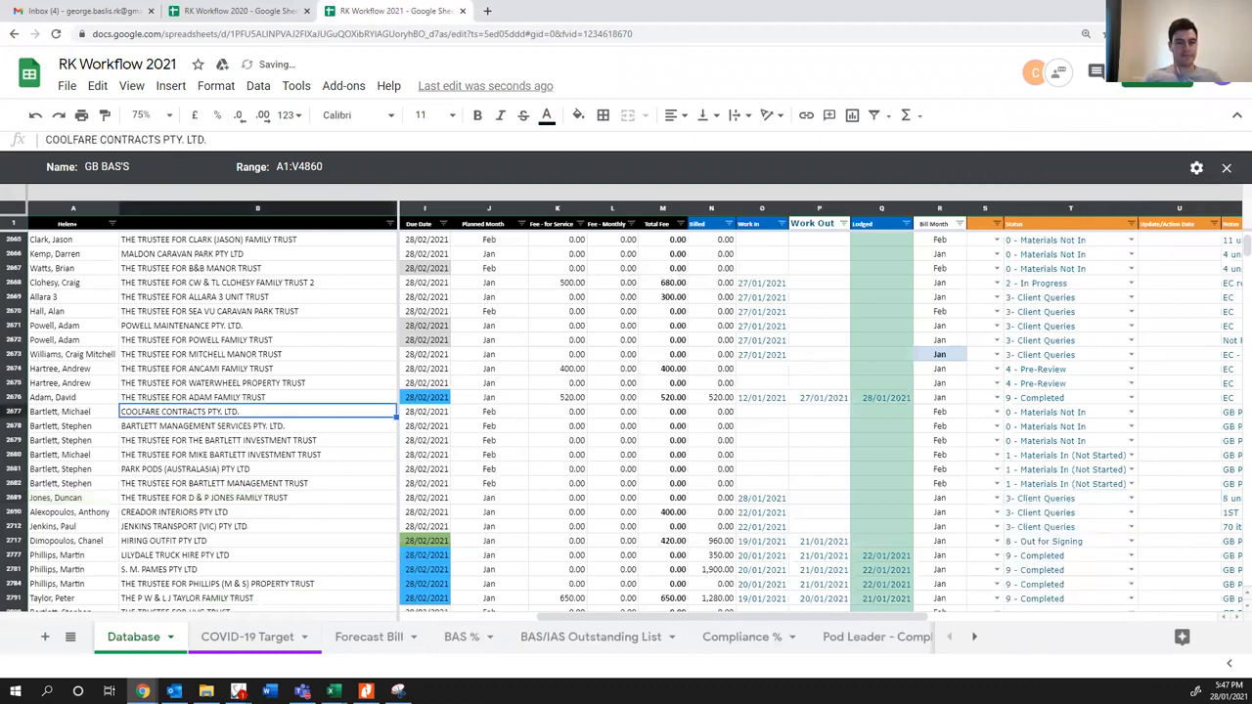